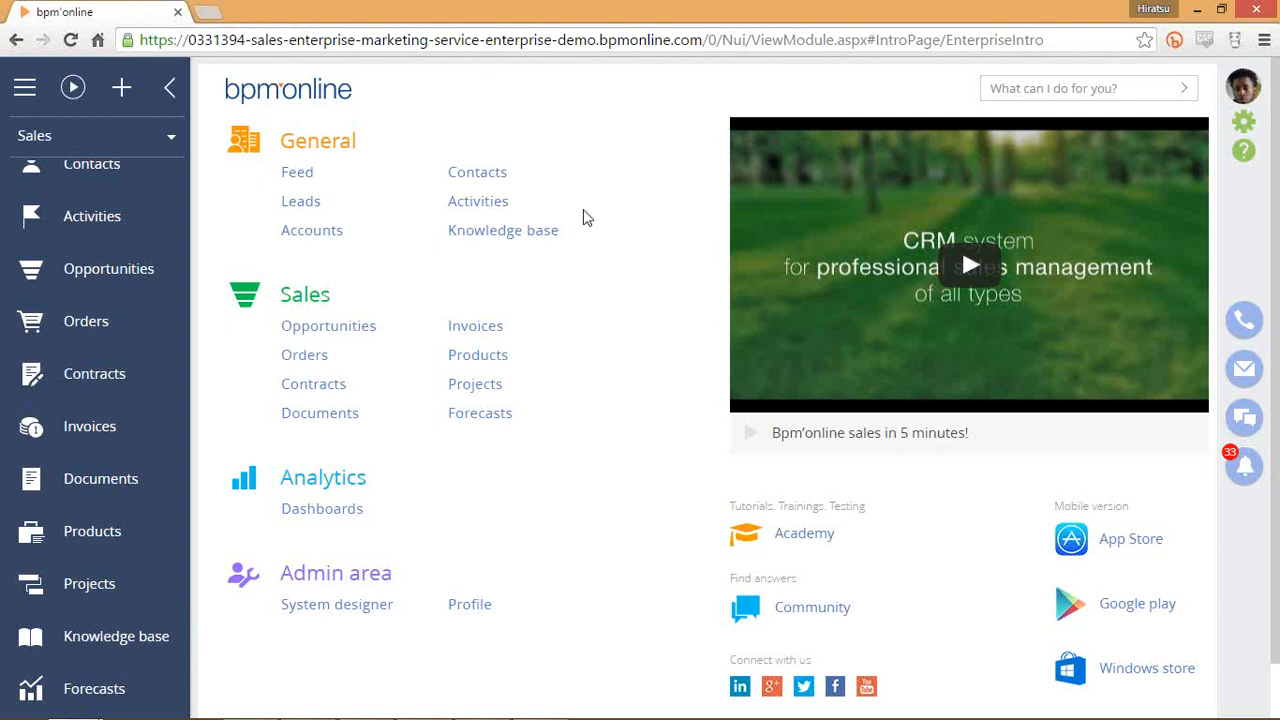
Browse the Sales home page, keep the Sales workplace, and focus the 'What can I do for you?' box.
{"action": "scroll", "coordinate": [143, 305], "scroll_direction": "up", "scroll_amount": 1}
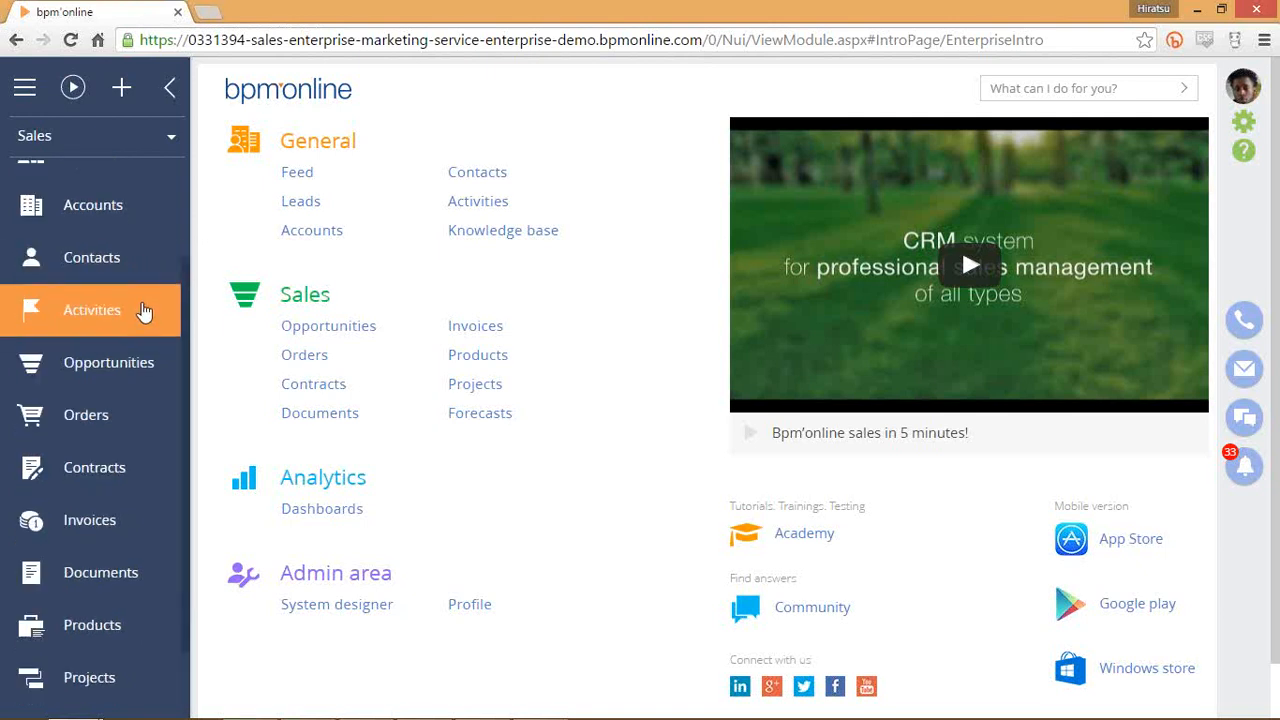
{"action": "scroll", "coordinate": [145, 308], "scroll_direction": "up", "scroll_amount": 1}
{"action": "scroll", "coordinate": [150, 308], "scroll_direction": "down", "scroll_amount": 3}
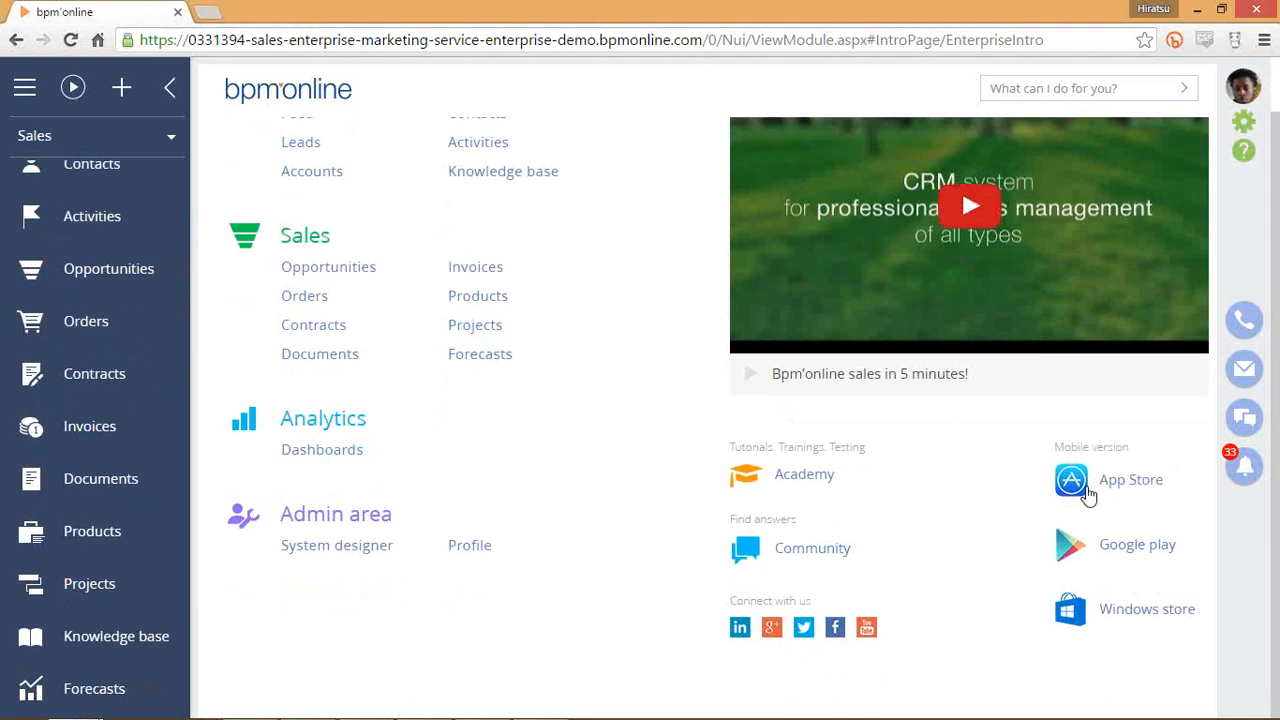
{"action": "scroll", "coordinate": [680, 418], "scroll_direction": "up", "scroll_amount": 1}
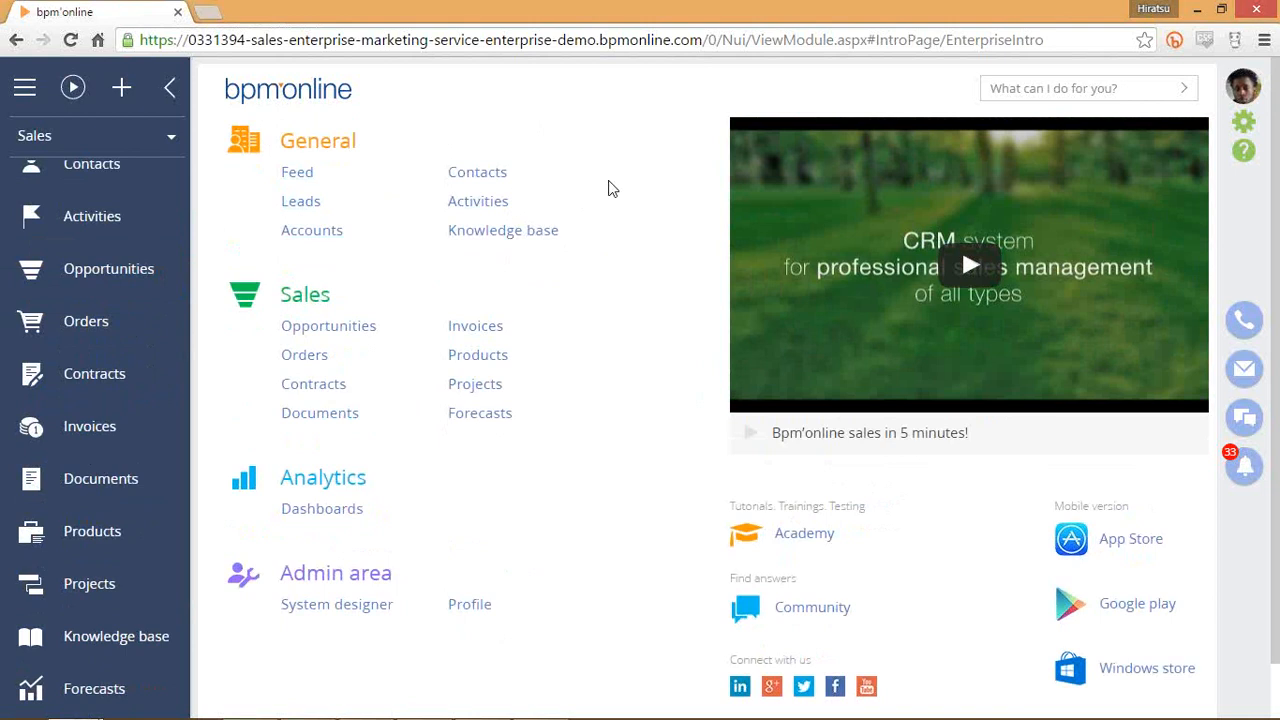
{"action": "left_click", "coordinate": [143, 137]}
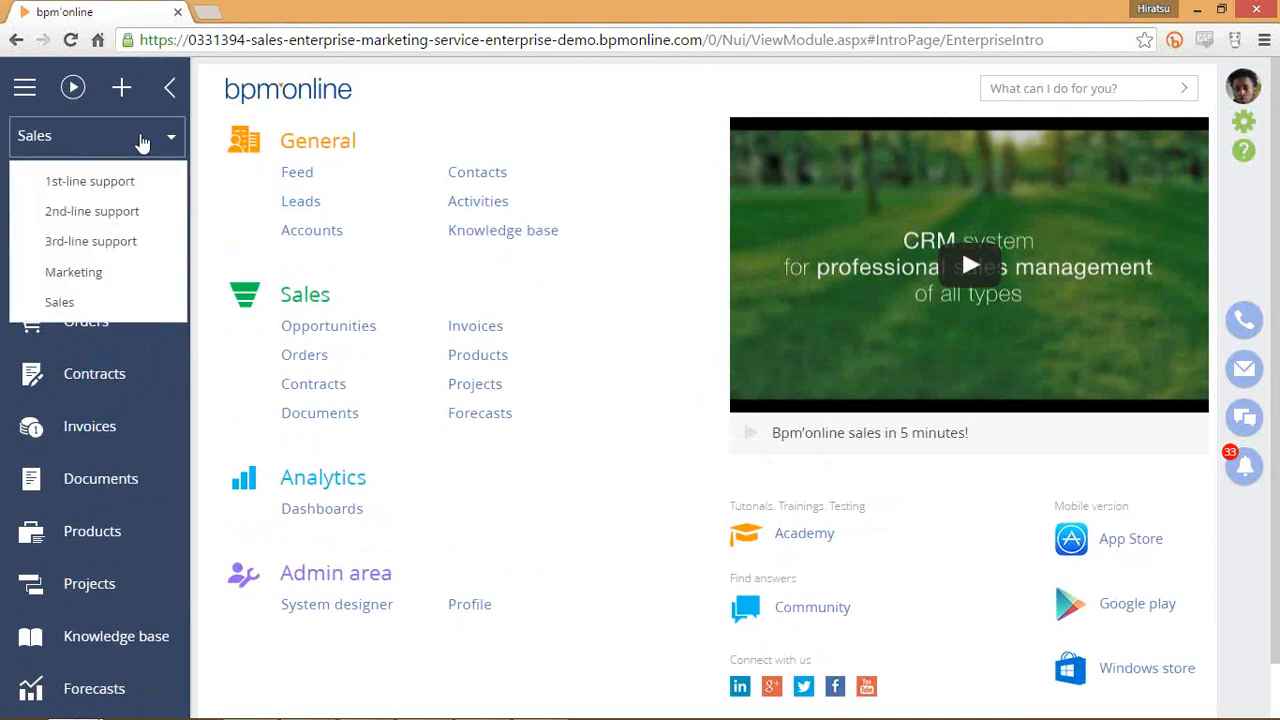
{"action": "left_click", "coordinate": [621, 155]}
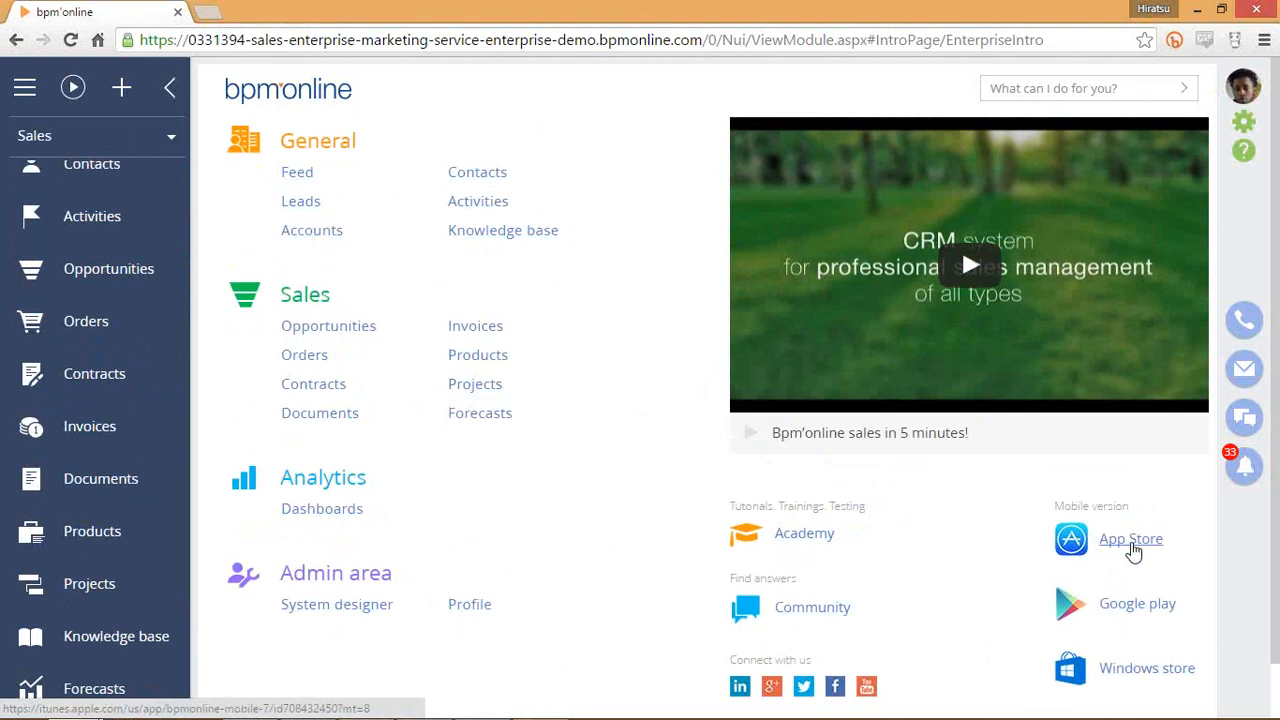
{"action": "left_click", "coordinate": [1105, 43]}
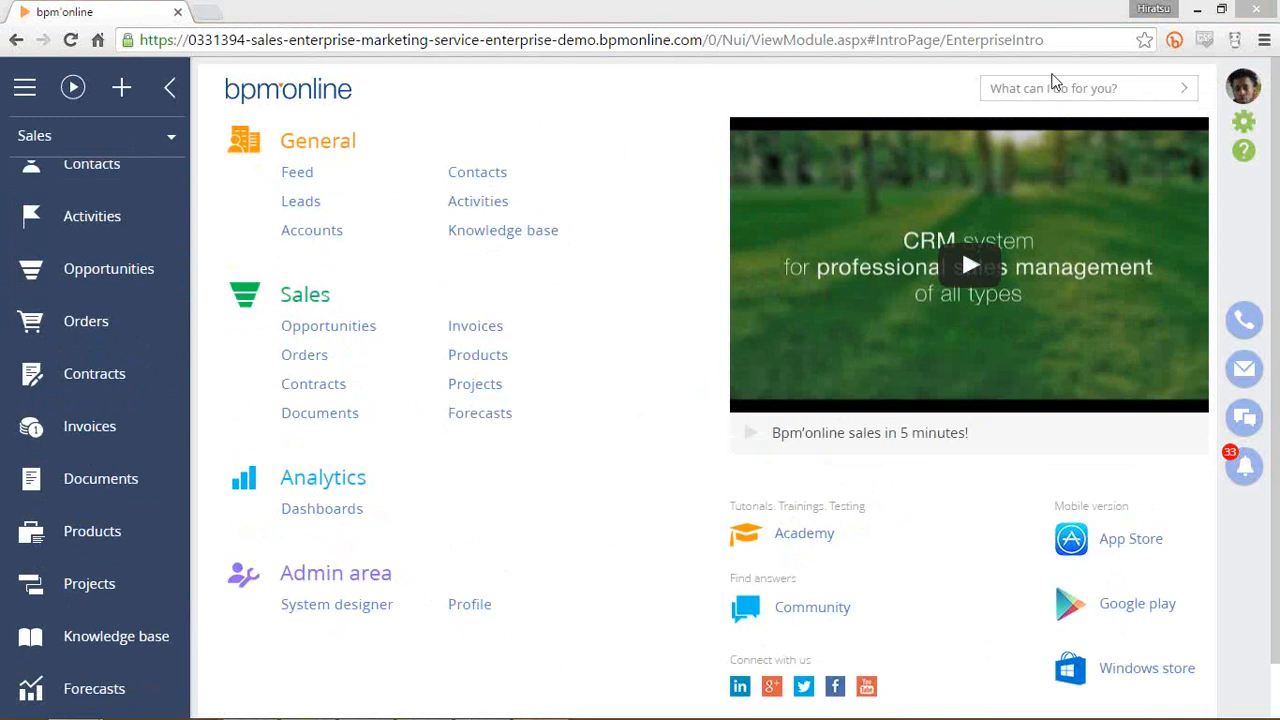
{"action": "left_click", "coordinate": [1052, 84]}
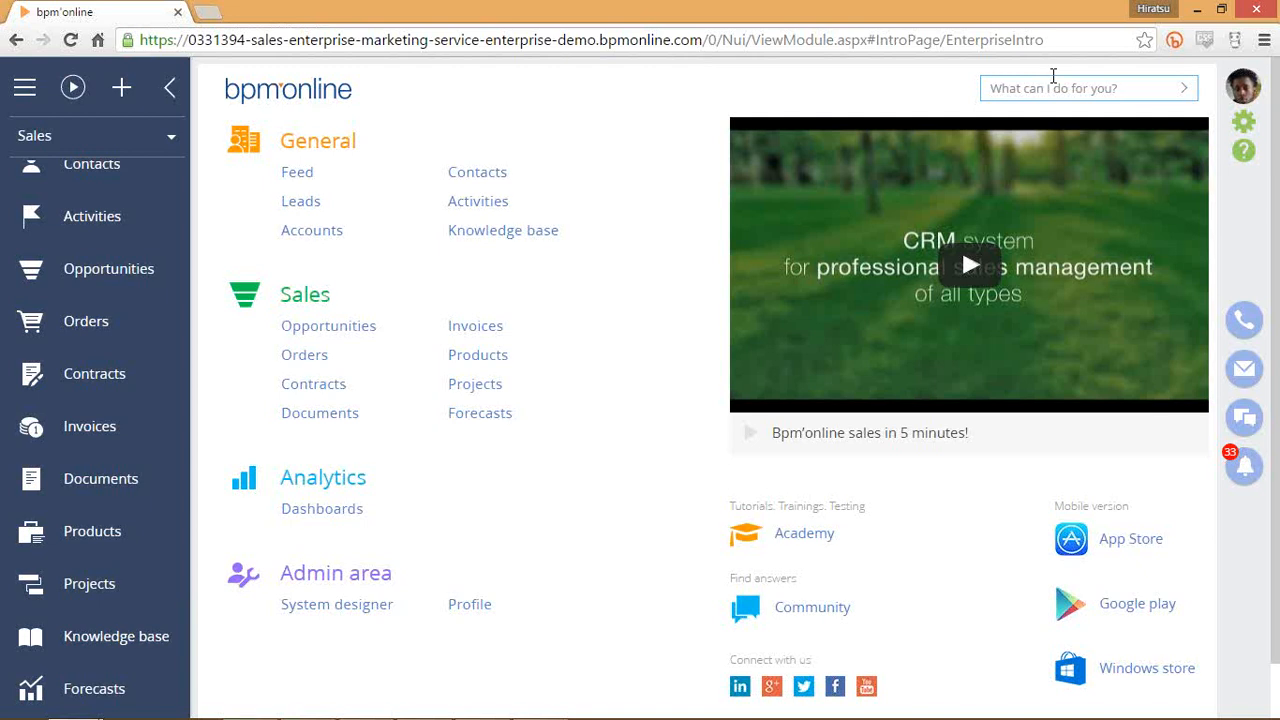
{"action": "type", "text": "search contact"}
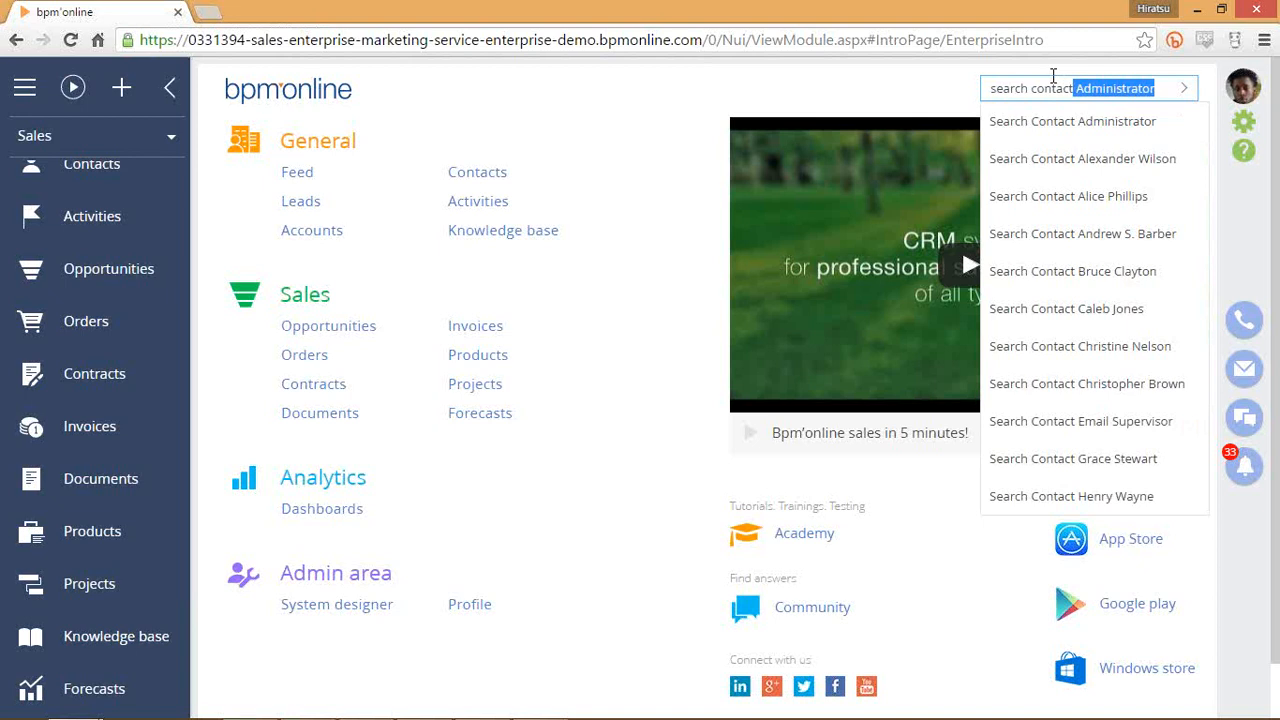
{"action": "key", "text": "BackSpace"}
{"action": "key", "text": "BackSpace"}
{"action": "key", "text": "BackSpace"}
{"action": "key", "text": "BackSpace"}
{"action": "key", "text": "BackSpace"}
{"action": "key", "text": "BackSpace"}
{"action": "key", "text": "BackSpace"}
{"action": "key", "text": "BackSpace"}
{"action": "key", "text": "BackSpace"}
{"action": "key", "text": "BackSpace"}
{"action": "key", "text": "BackSpace"}
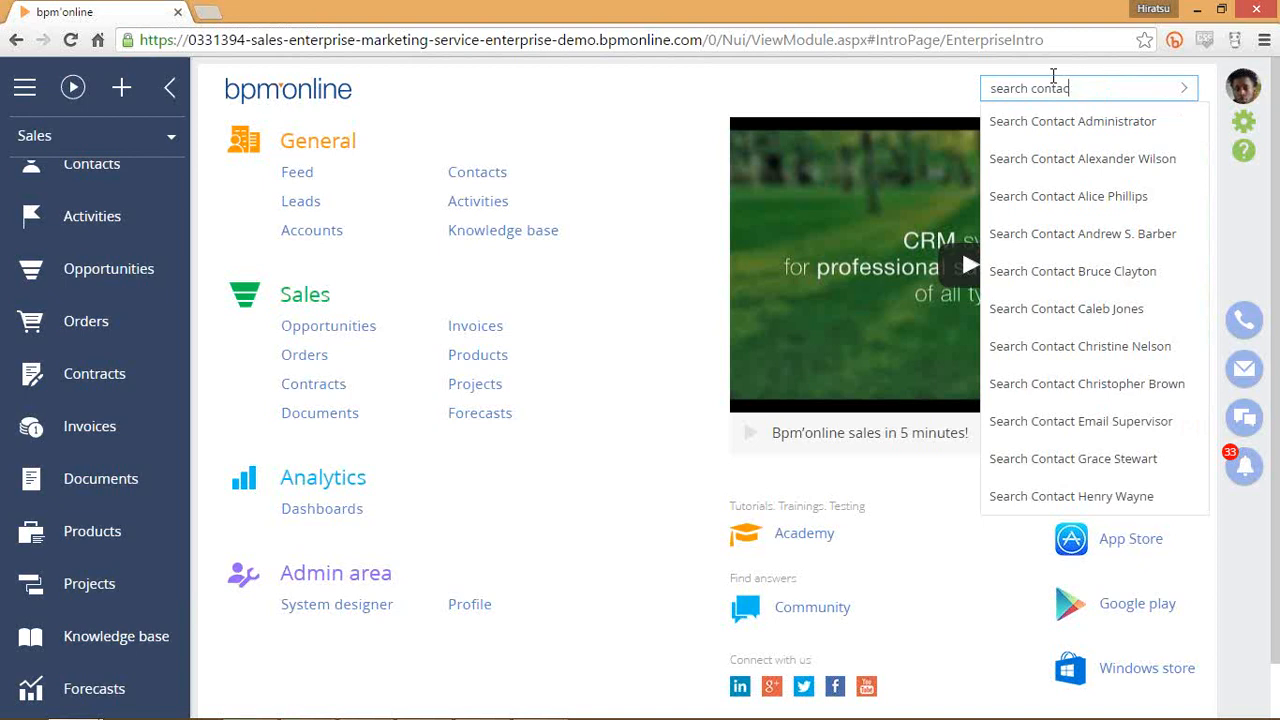
{"action": "key", "text": "BackSpace"}
{"action": "key", "text": "BackSpace"}
{"action": "key", "text": "BackSpace"}
{"action": "key", "text": "BackSpace"}
{"action": "type", "text": "add "}
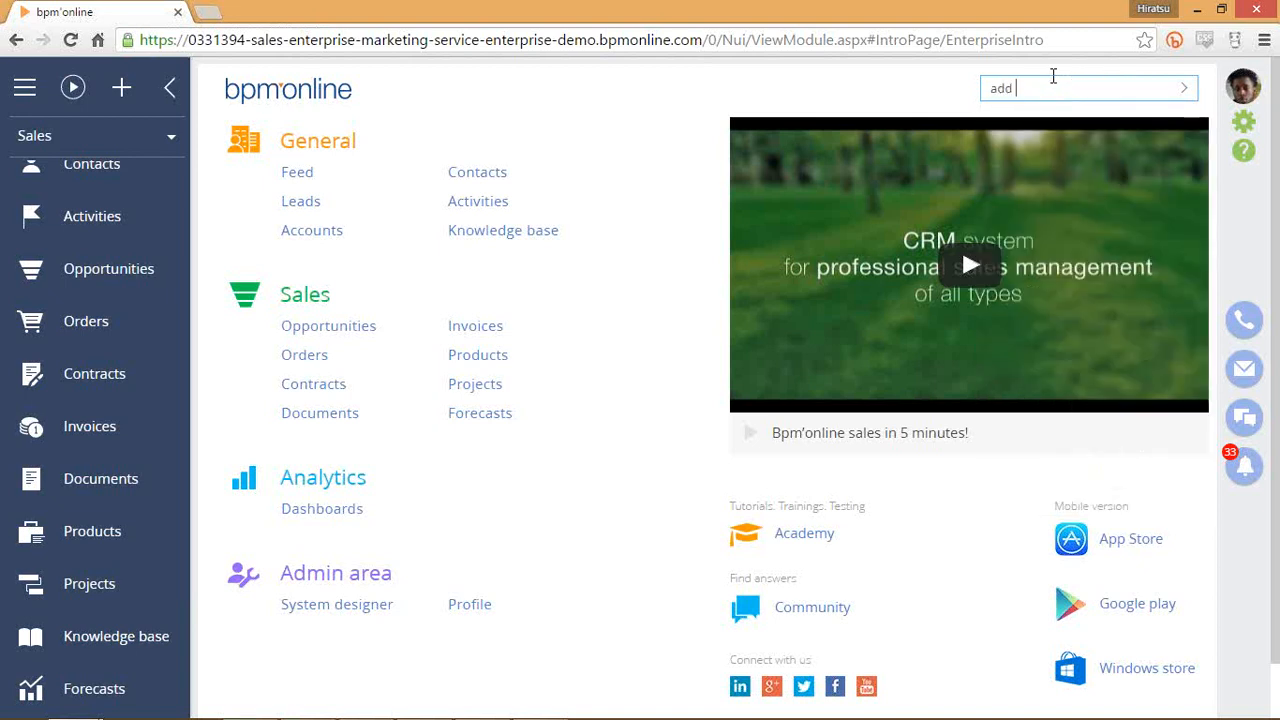
{"action": "type", "text": "contacts"}
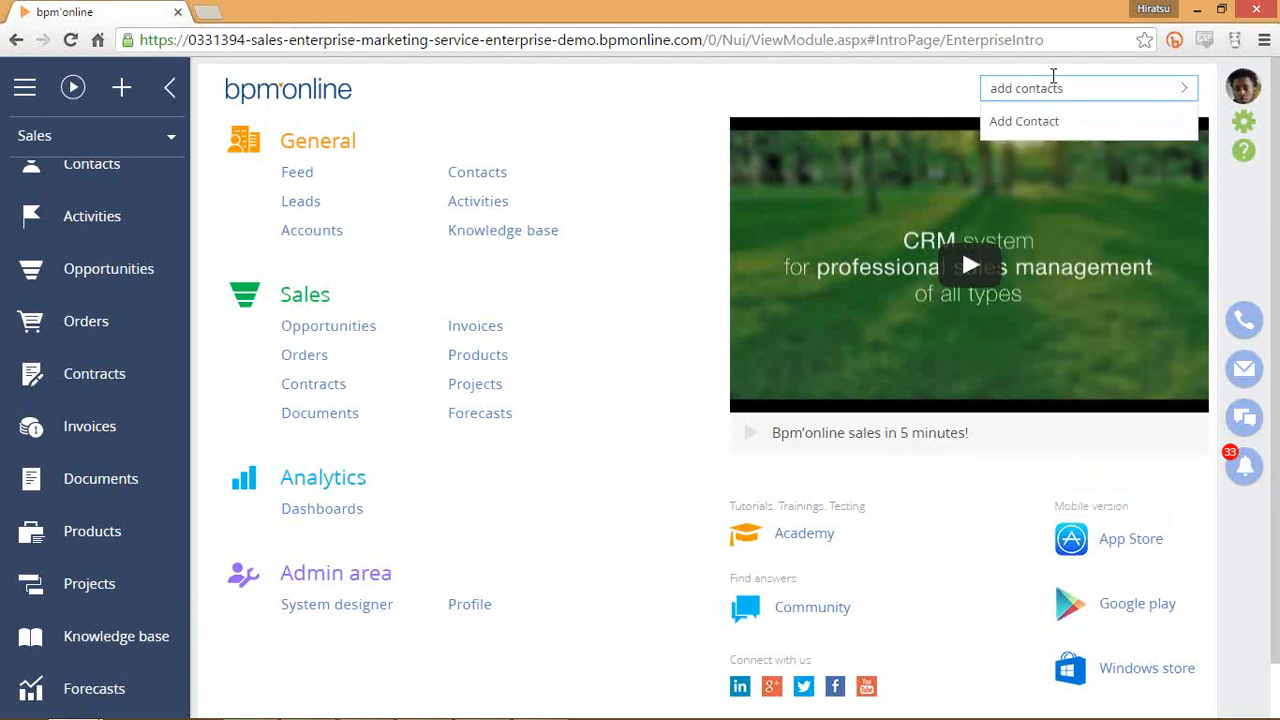
{"action": "key", "text": "BackSpace"}
{"action": "key", "text": "BackSpace"}
{"action": "key", "text": "BackSpace"}
{"action": "key", "text": "BackSpace"}
{"action": "key", "text": "BackSpace"}
{"action": "key", "text": "BackSpace"}
{"action": "key", "text": "BackSpace"}
{"action": "key", "text": "BackSpace"}
{"action": "key", "text": "BackSpace"}
{"action": "key", "text": "BackSpace"}
{"action": "key", "text": "BackSpace"}
{"action": "key", "text": "BackSpace"}
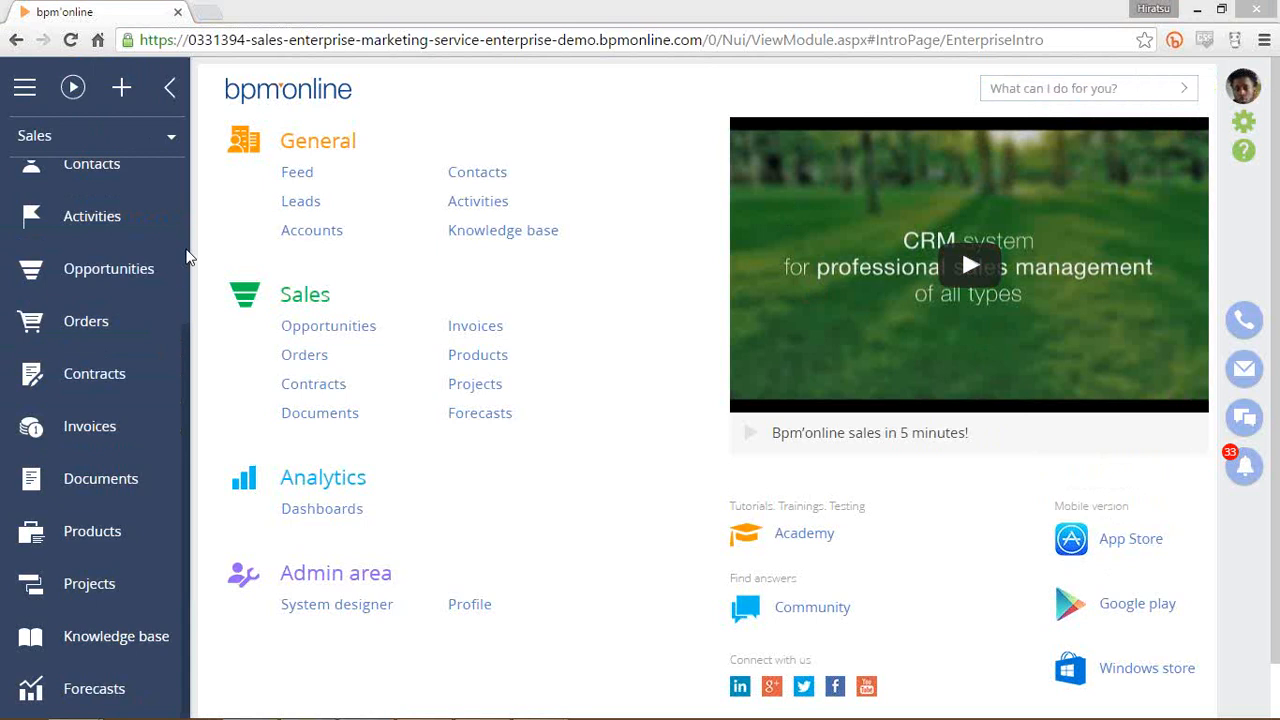
Open the Sales workplace dropdown listing 1st-, 2nd- and 3rd-line support, Marketing and Sales.
{"action": "left_click", "coordinate": [110, 145]}
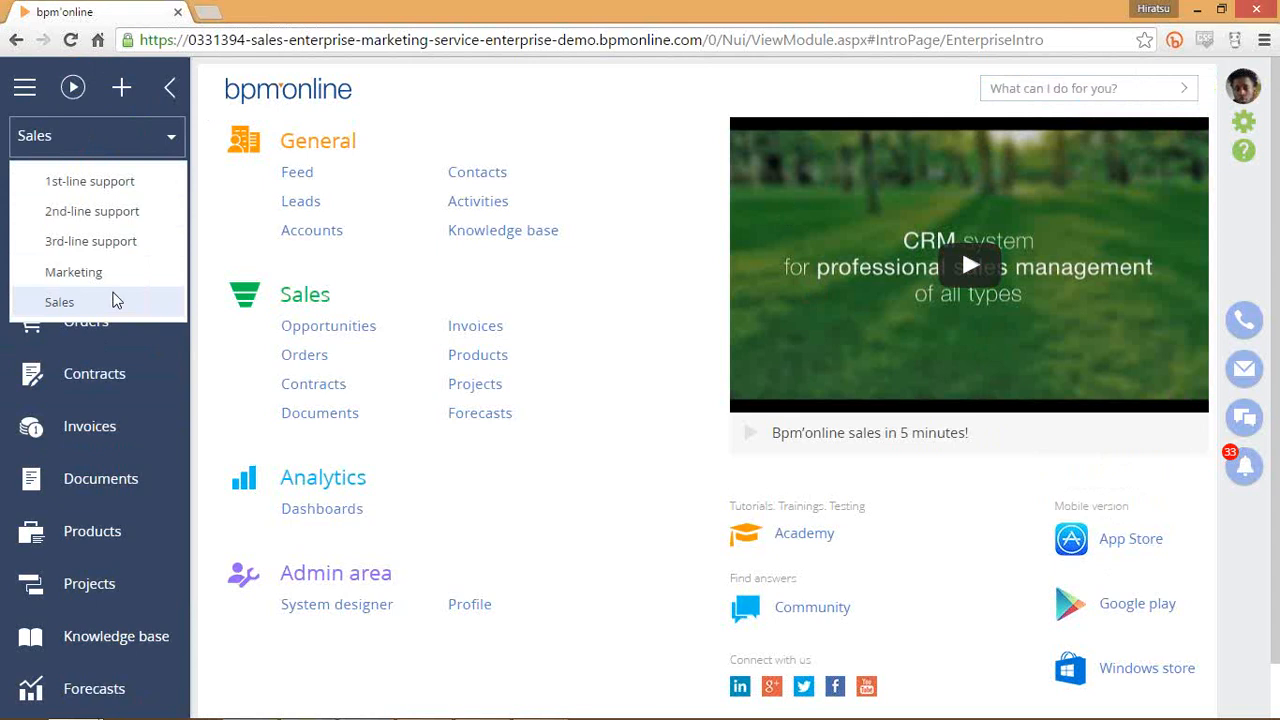
Close the workplace list and show the add-record menu, from Account to Trigger email.
{"action": "left_click", "coordinate": [156, 135]}
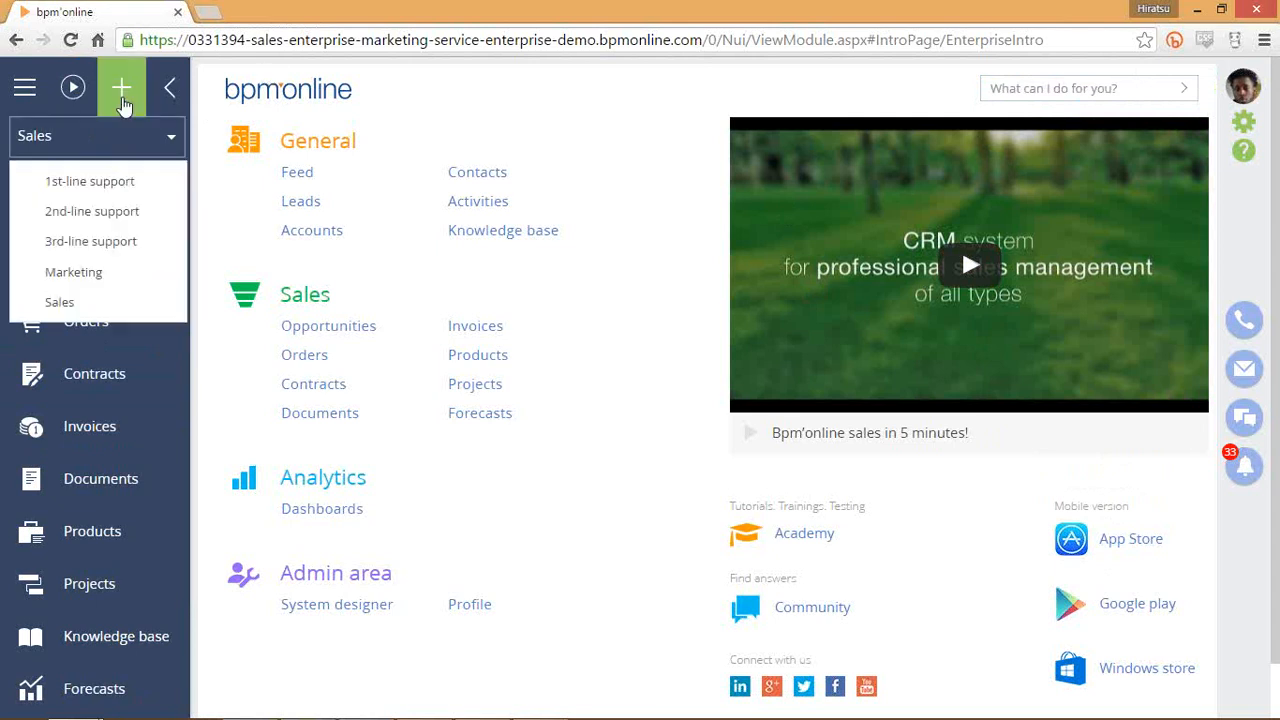
{"action": "left_click", "coordinate": [122, 102]}
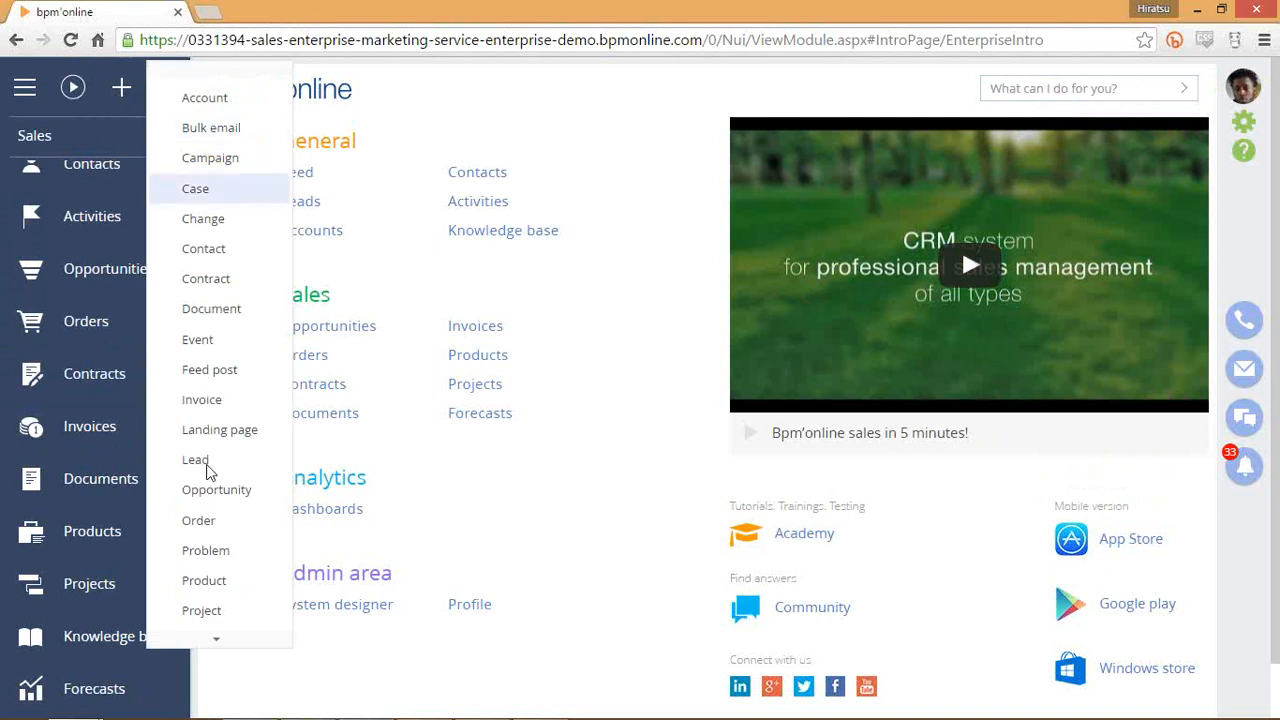
{"action": "left_click", "coordinate": [220, 644]}
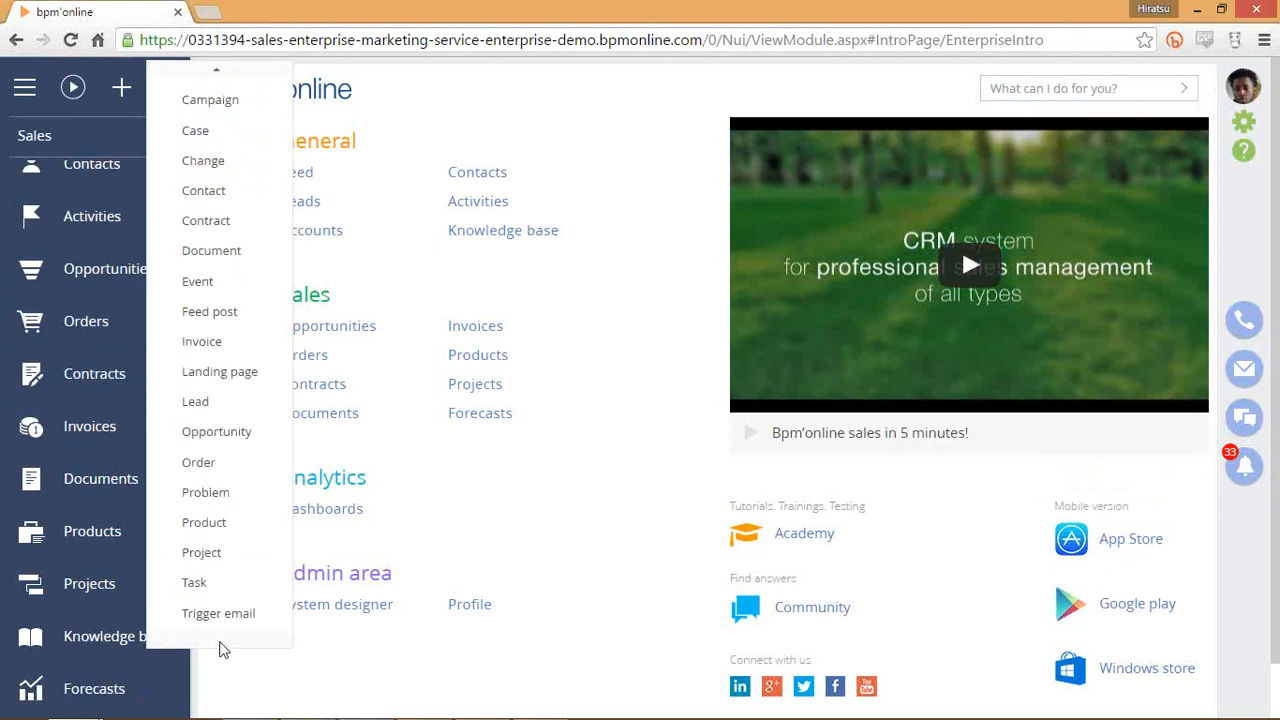
{"action": "scroll", "coordinate": [240, 263], "scroll_direction": "up", "scroll_amount": 2}
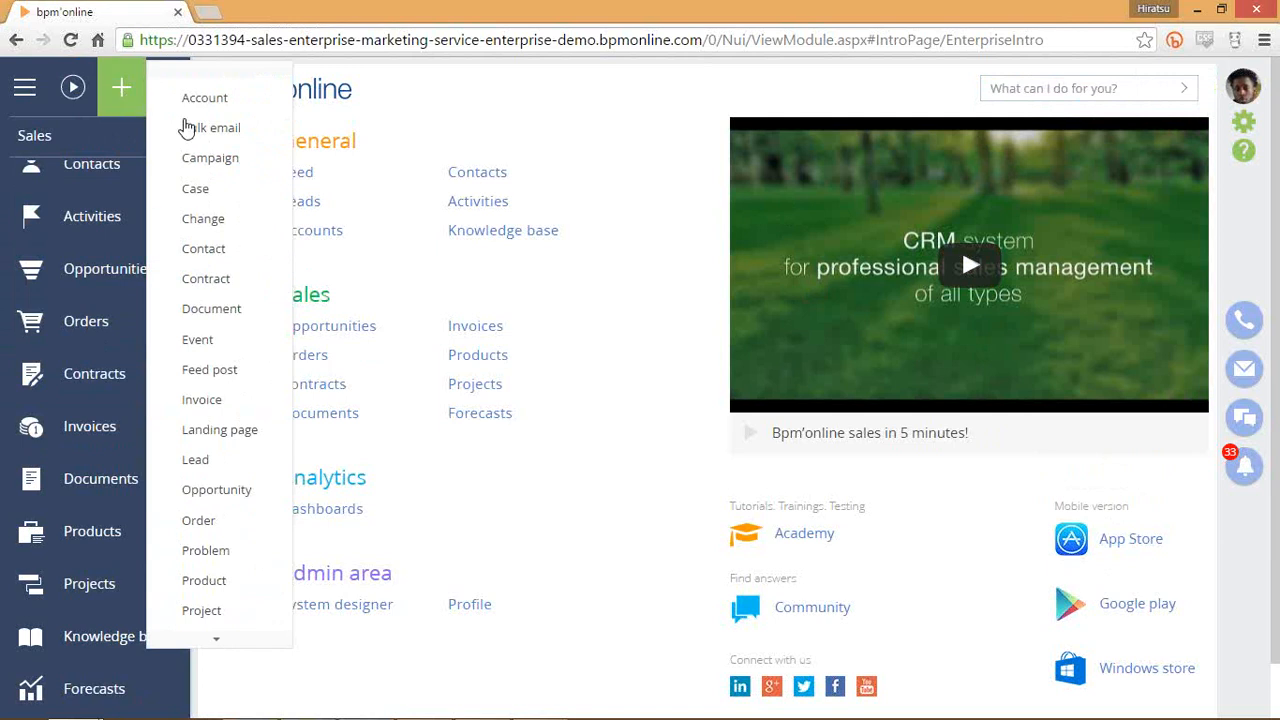
Show the Run process list, then the main menu with Marketing, Sales, Service and System designer.
{"action": "left_click", "coordinate": [72, 90]}
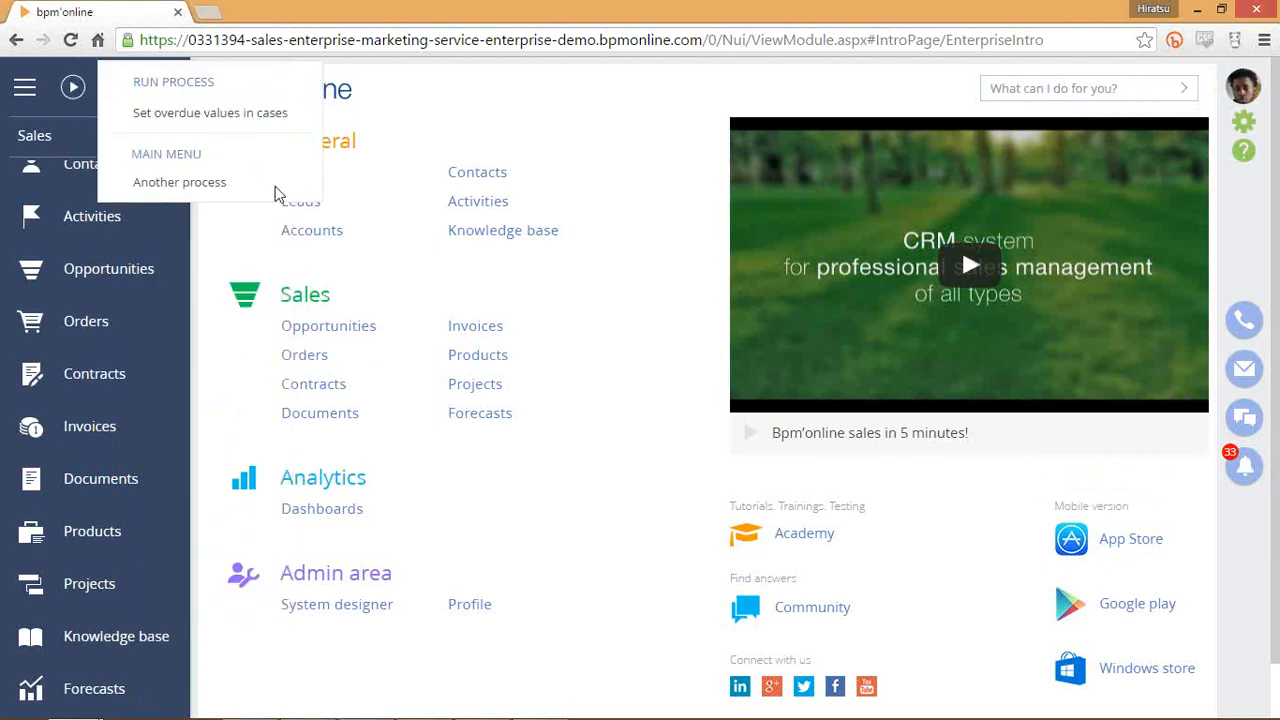
{"action": "left_click", "coordinate": [27, 91]}
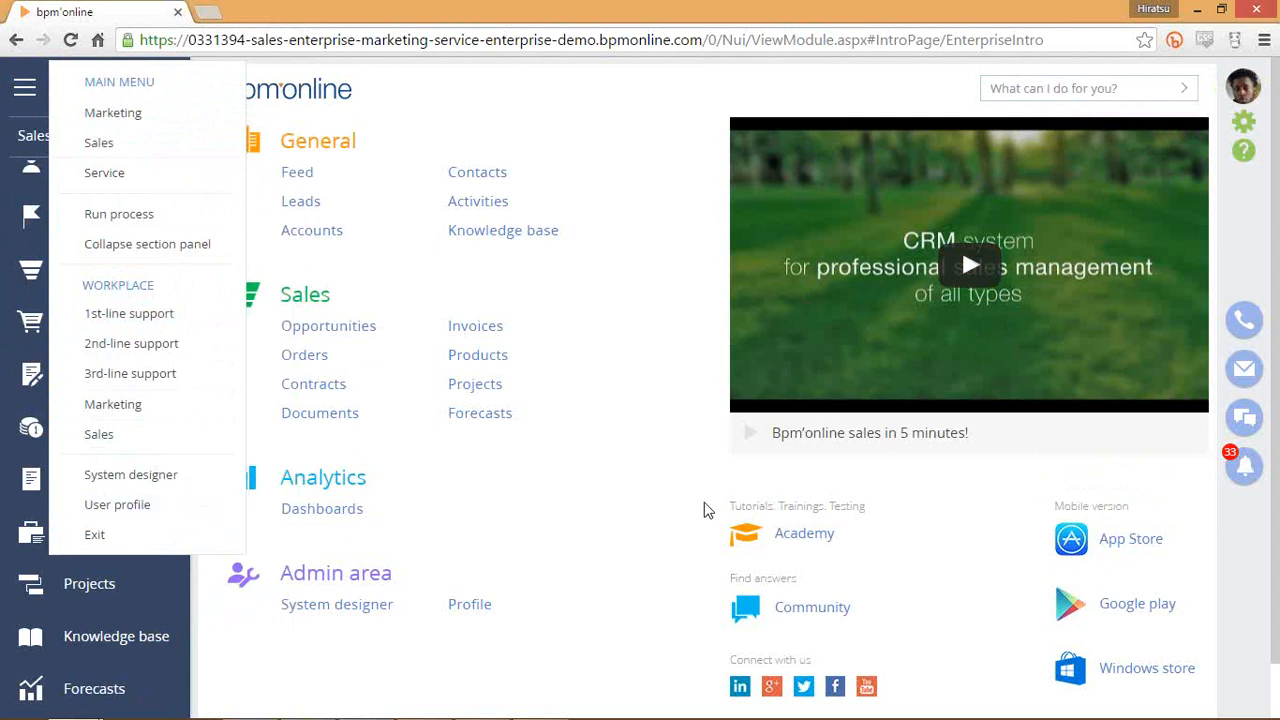
Dismiss the main menu by clicking an empty area of the page.
{"action": "left_click", "coordinate": [657, 375]}
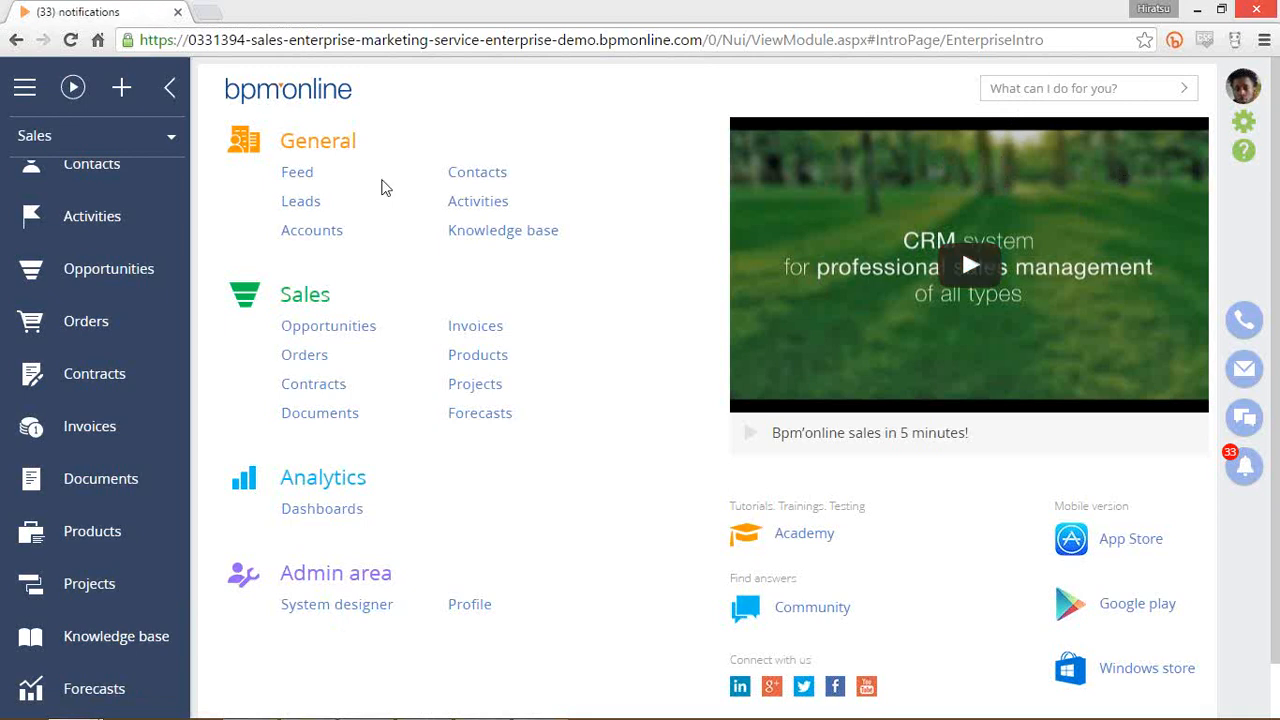
Scroll the Sales start page's section list up toward Accounts.
{"action": "scroll", "coordinate": [123, 374], "scroll_direction": "up", "scroll_amount": 5}
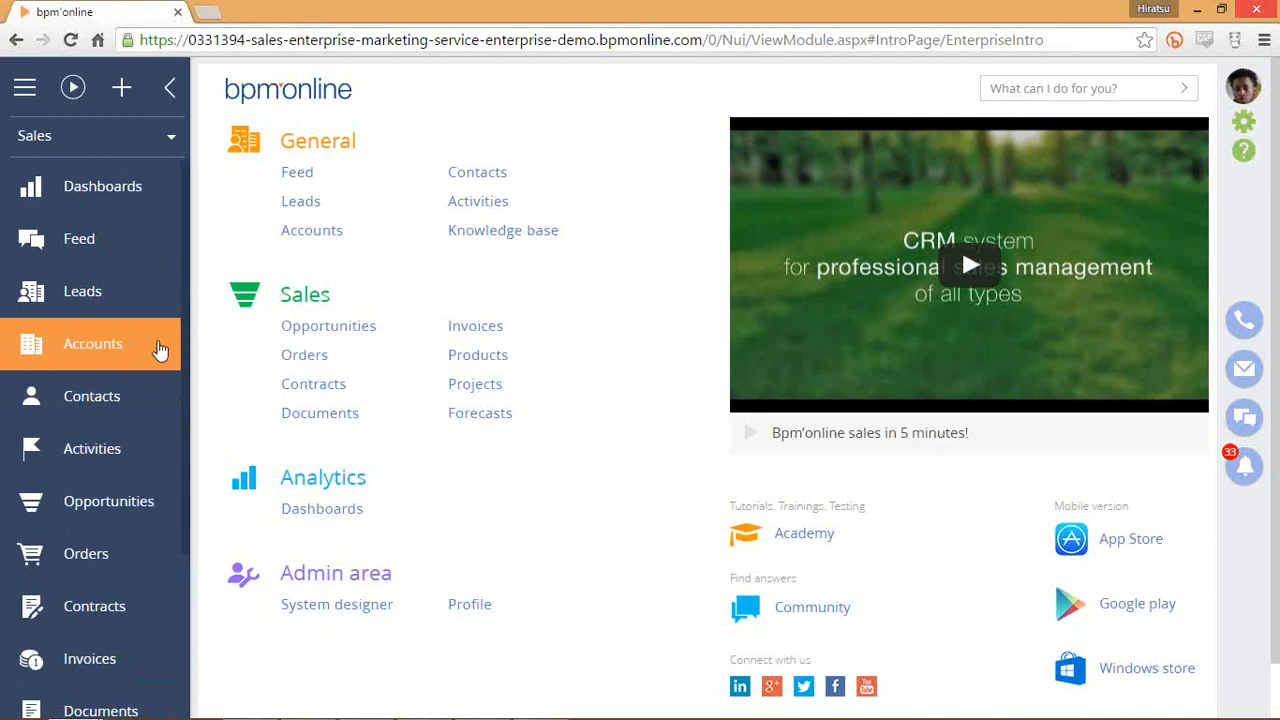
{"action": "left_click", "coordinate": [160, 349]}
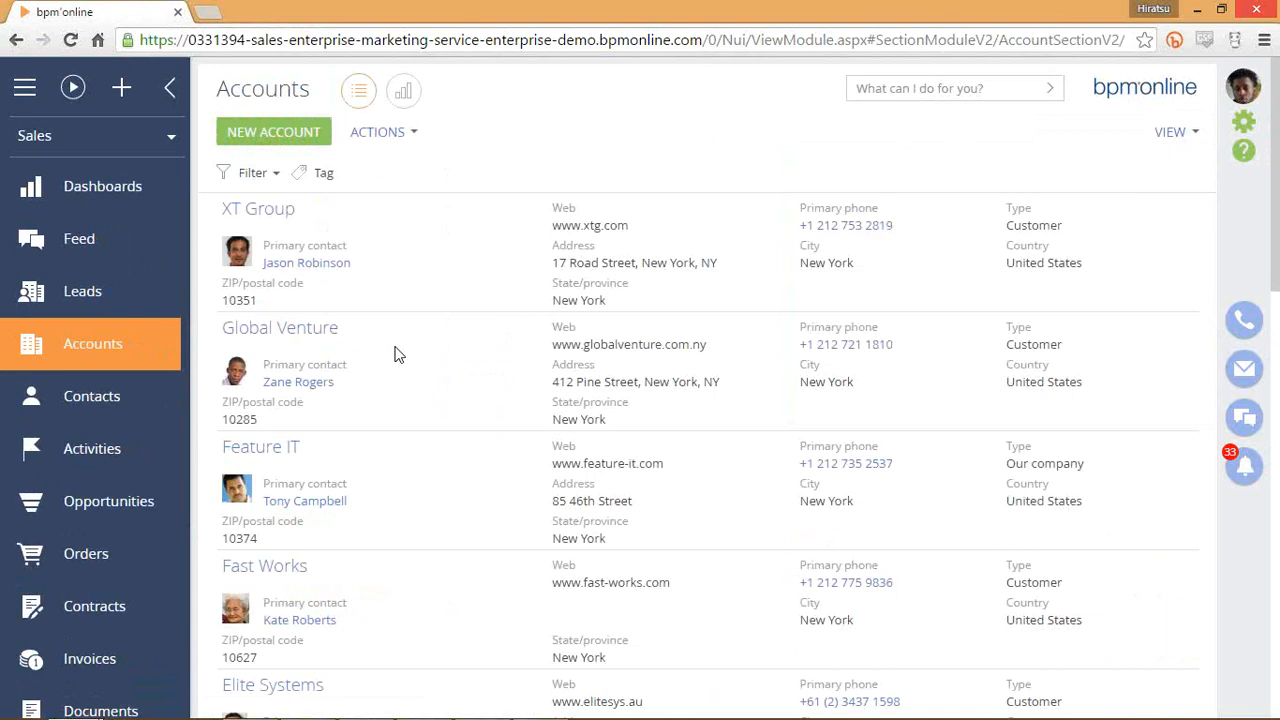
{"action": "left_click", "coordinate": [516, 356]}
{"action": "left_click", "coordinate": [600, 258]}
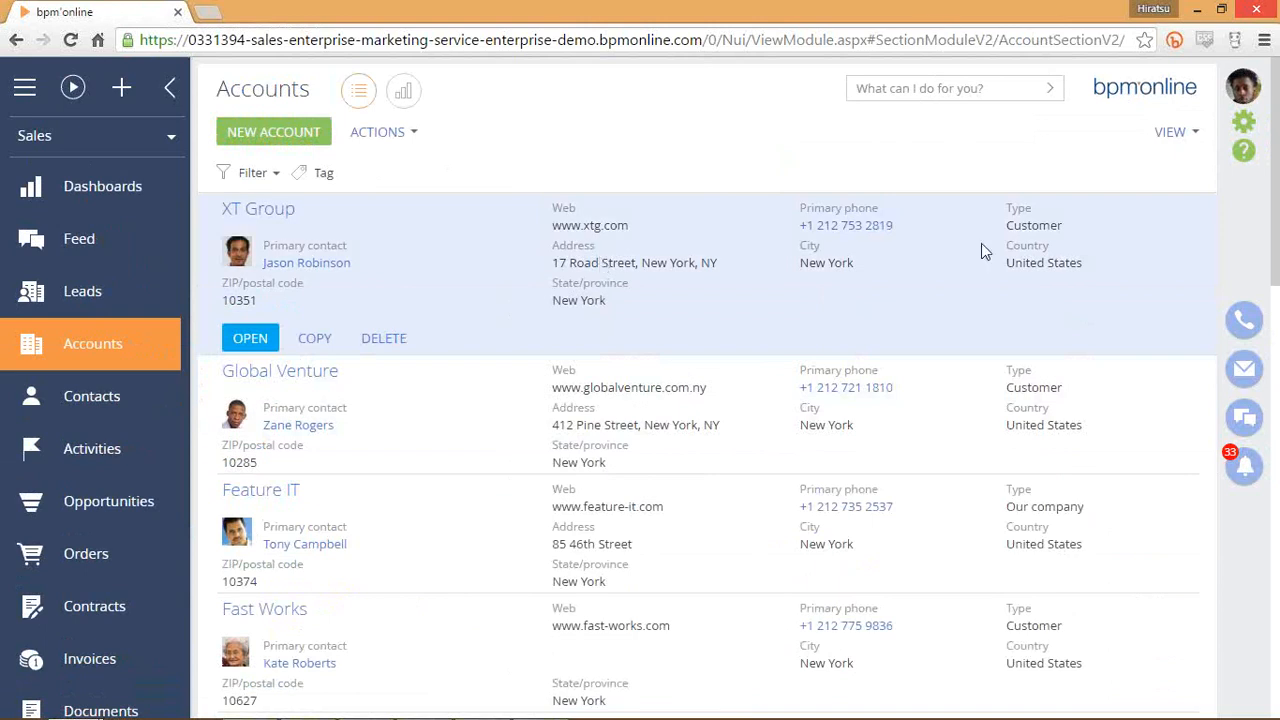
{"action": "left_click_drag", "start_coordinate": [628, 303], "coordinate": [755, 280]}
{"action": "left_click", "coordinate": [786, 294]}
{"action": "left_click", "coordinate": [994, 426]}
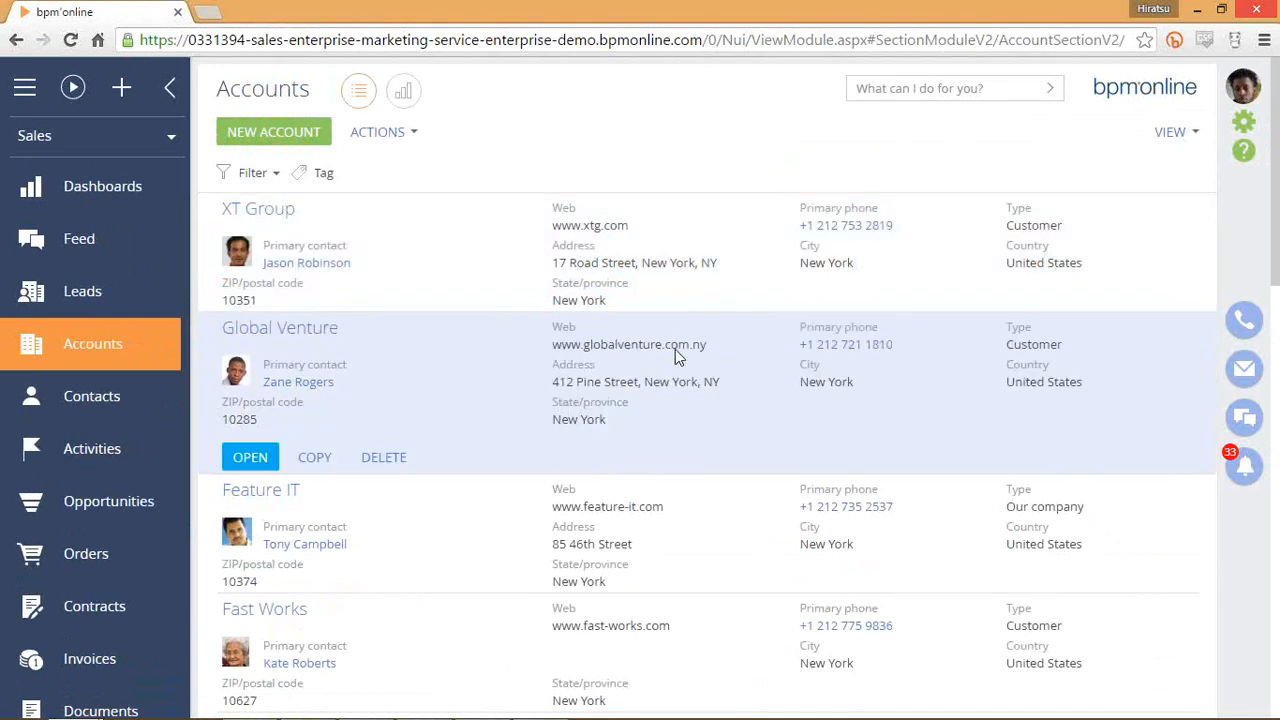
{"action": "left_click", "coordinate": [476, 294]}
{"action": "left_click", "coordinate": [508, 428]}
{"action": "left_click", "coordinate": [487, 511]}
{"action": "left_click", "coordinate": [455, 423]}
{"action": "left_click", "coordinate": [493, 508]}
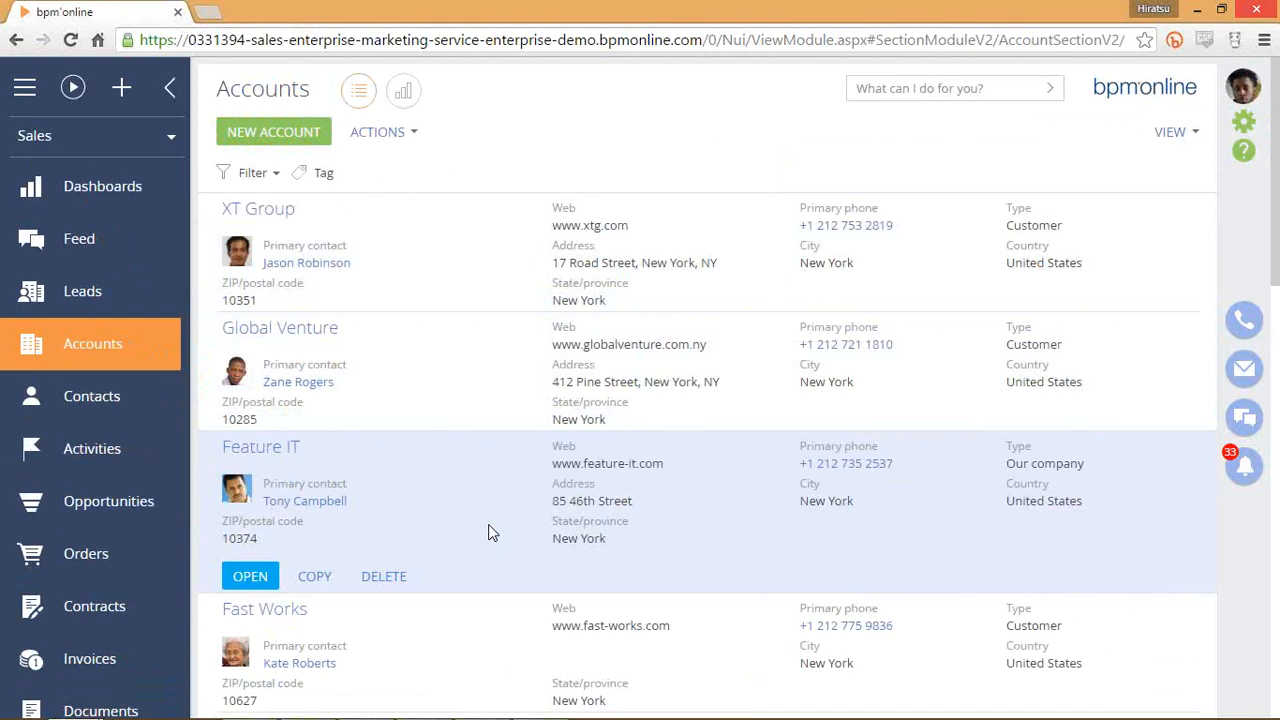
{"action": "left_click", "coordinate": [777, 340]}
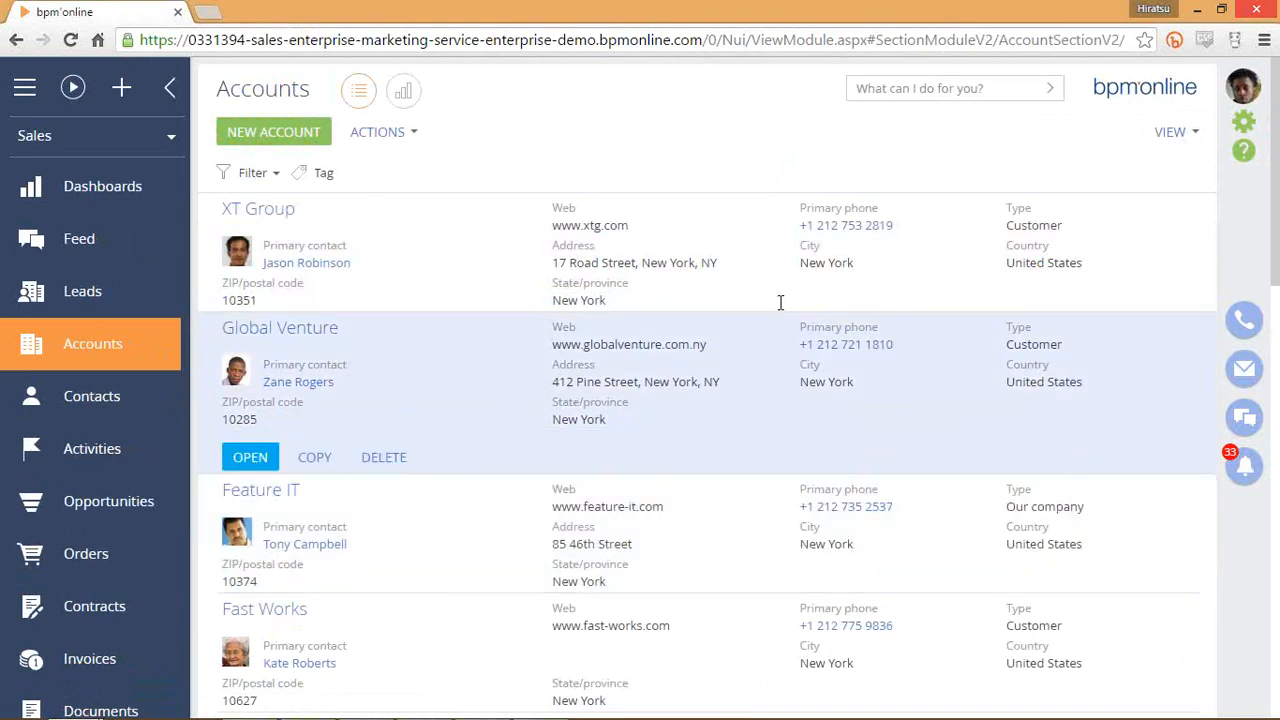
{"action": "left_click", "coordinate": [780, 300]}
{"action": "left_click", "coordinate": [770, 402]}
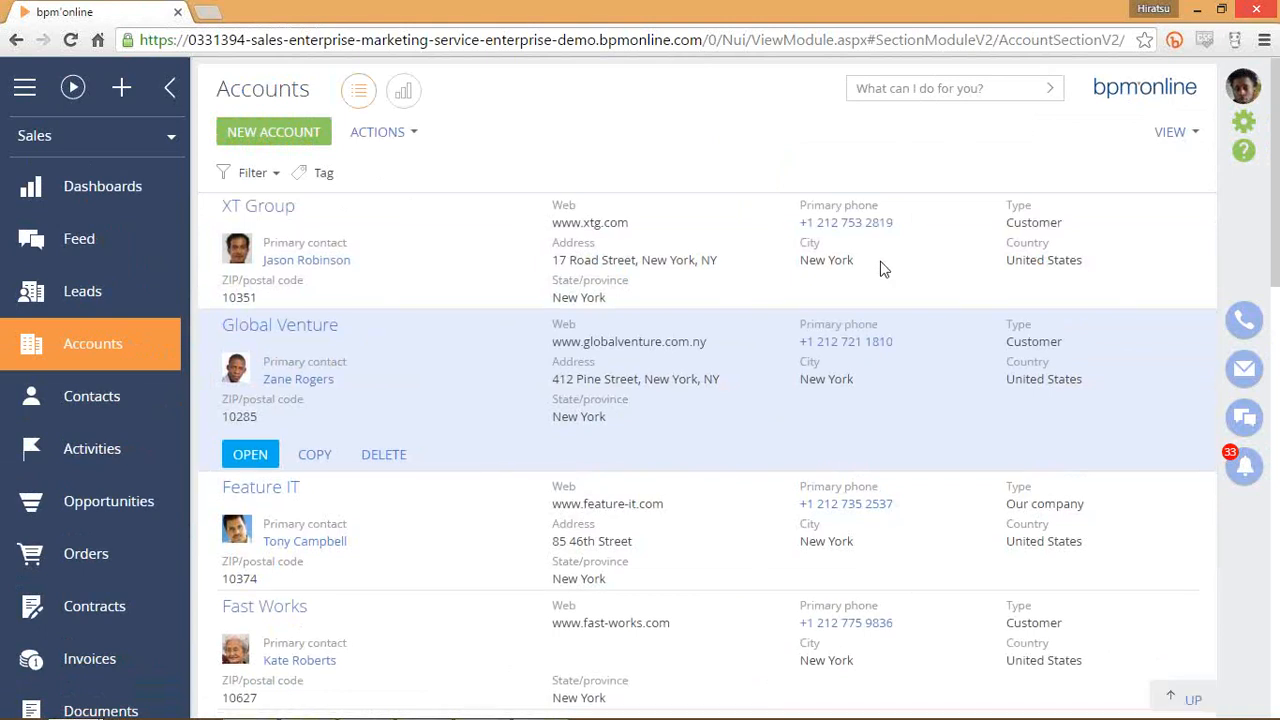
{"action": "scroll", "coordinate": [850, 280], "scroll_direction": "down", "scroll_amount": 10}
{"action": "scroll", "coordinate": [832, 284], "scroll_direction": "up", "scroll_amount": 10}
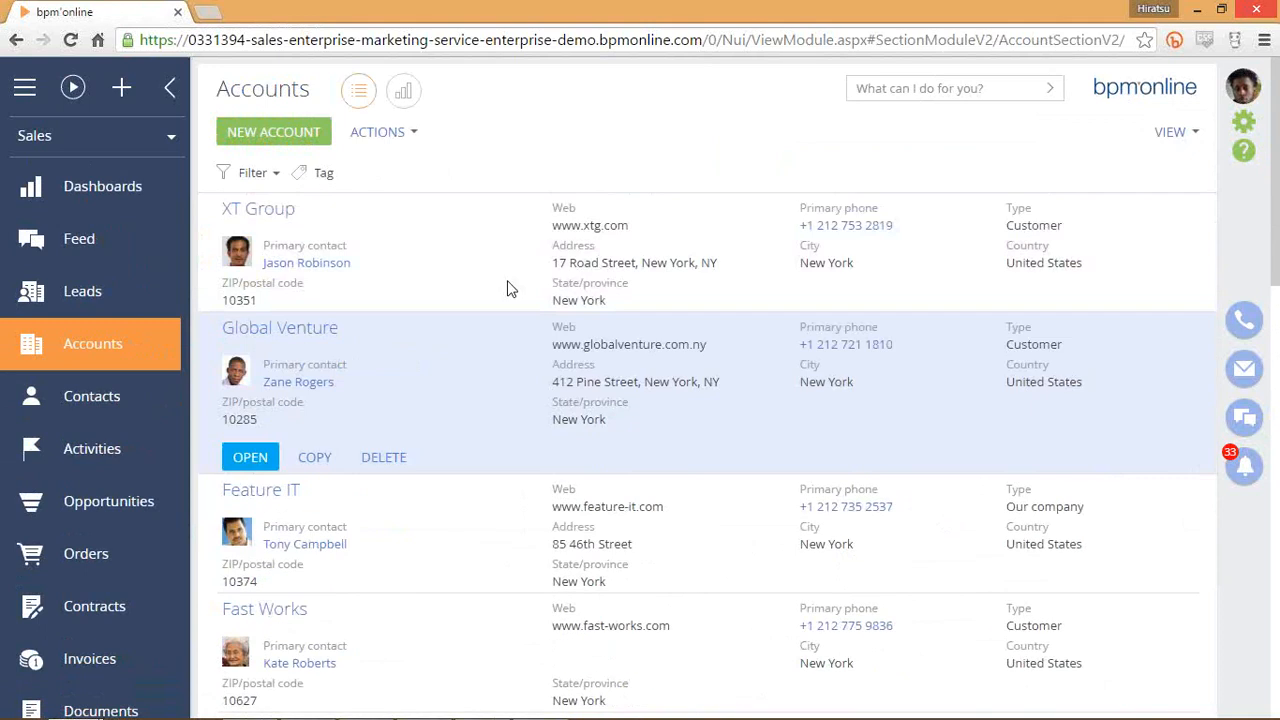
{"action": "left_click", "coordinate": [552, 293]}
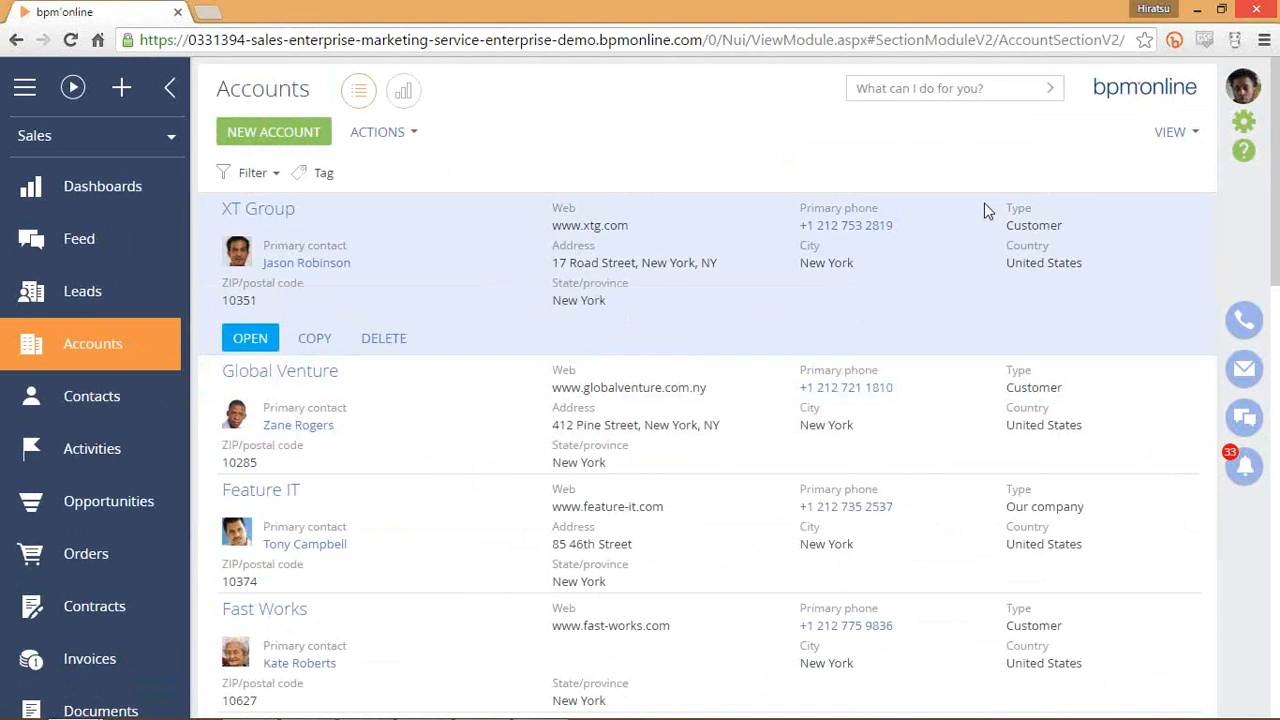
Open the Accounts VIEW dropdown to see its display options.
{"action": "left_click", "coordinate": [1183, 130]}
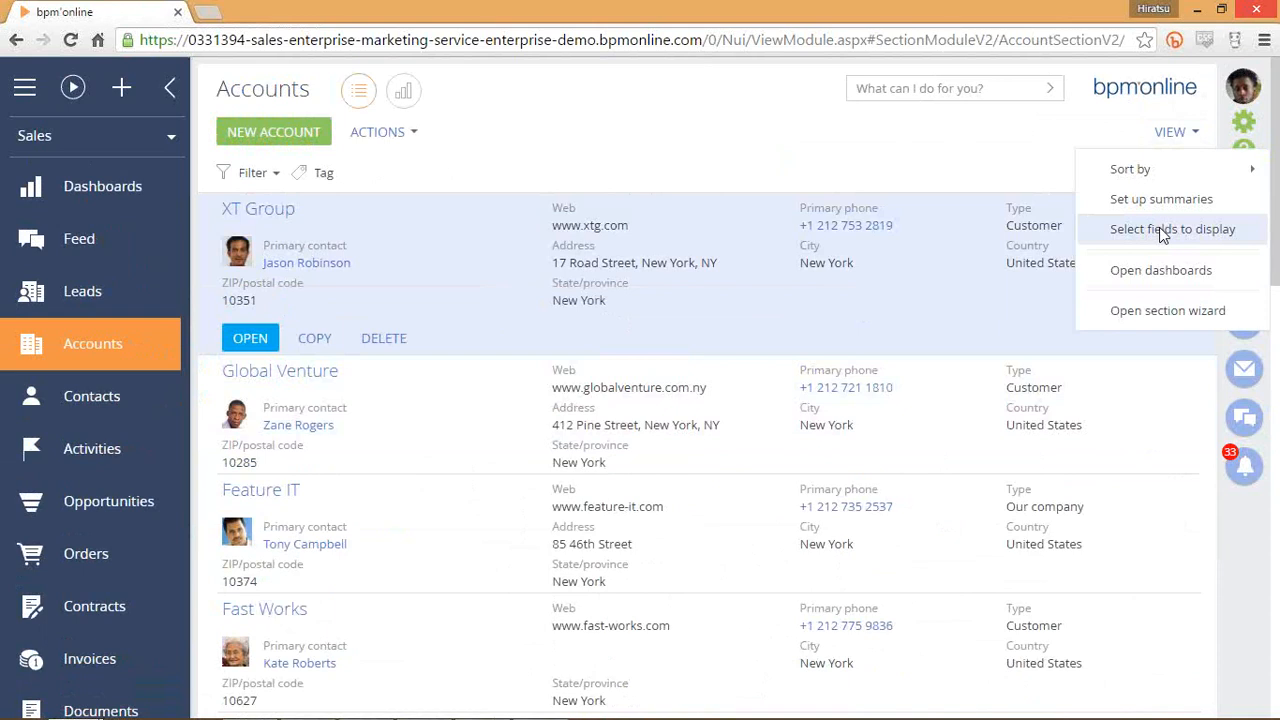
Switch the Accounts section to List view through Select fields to display and save it.
{"action": "mouse_move", "coordinate": [1151, 169]}
{"action": "left_click", "coordinate": [1143, 231]}
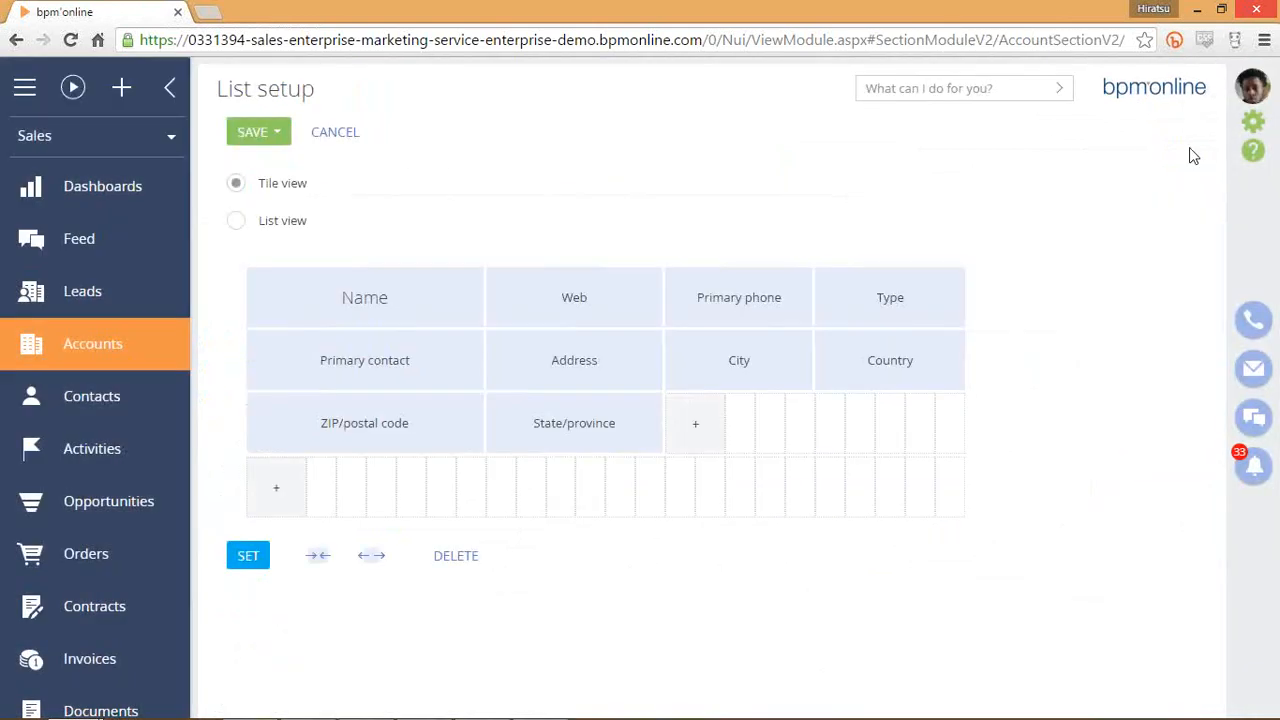
{"action": "left_click", "coordinate": [237, 221]}
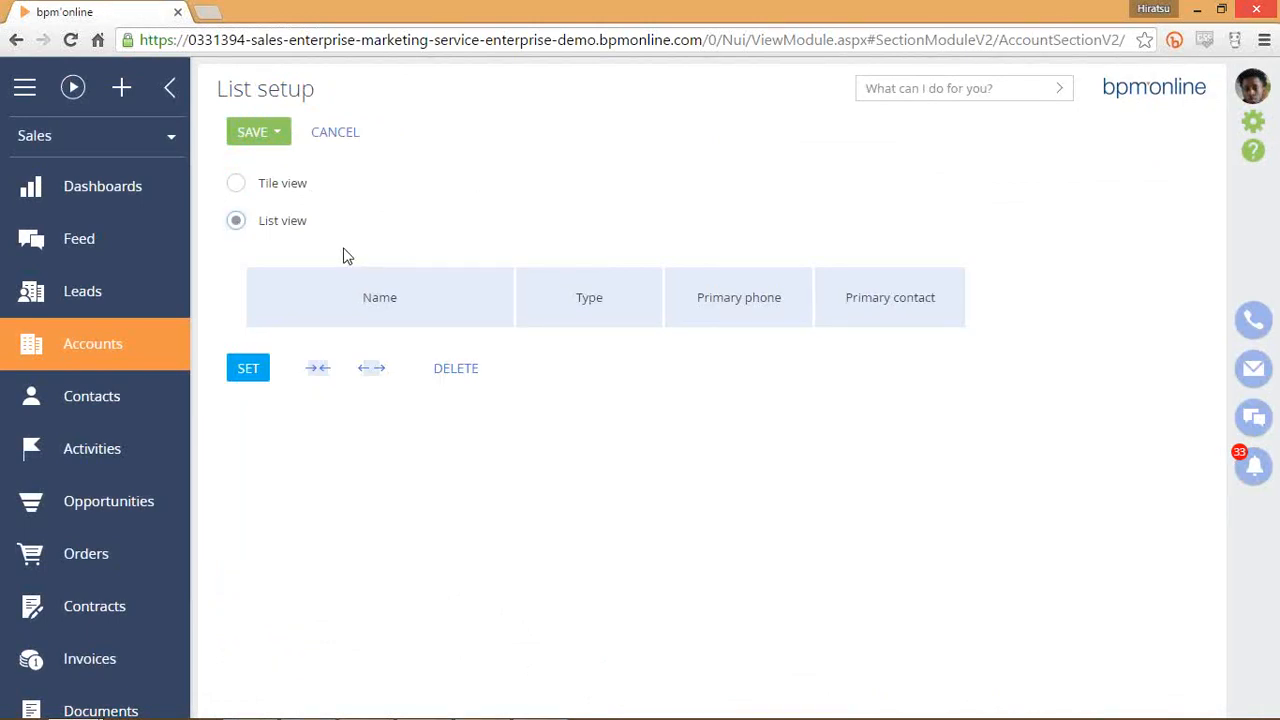
{"action": "left_click", "coordinate": [258, 134]}
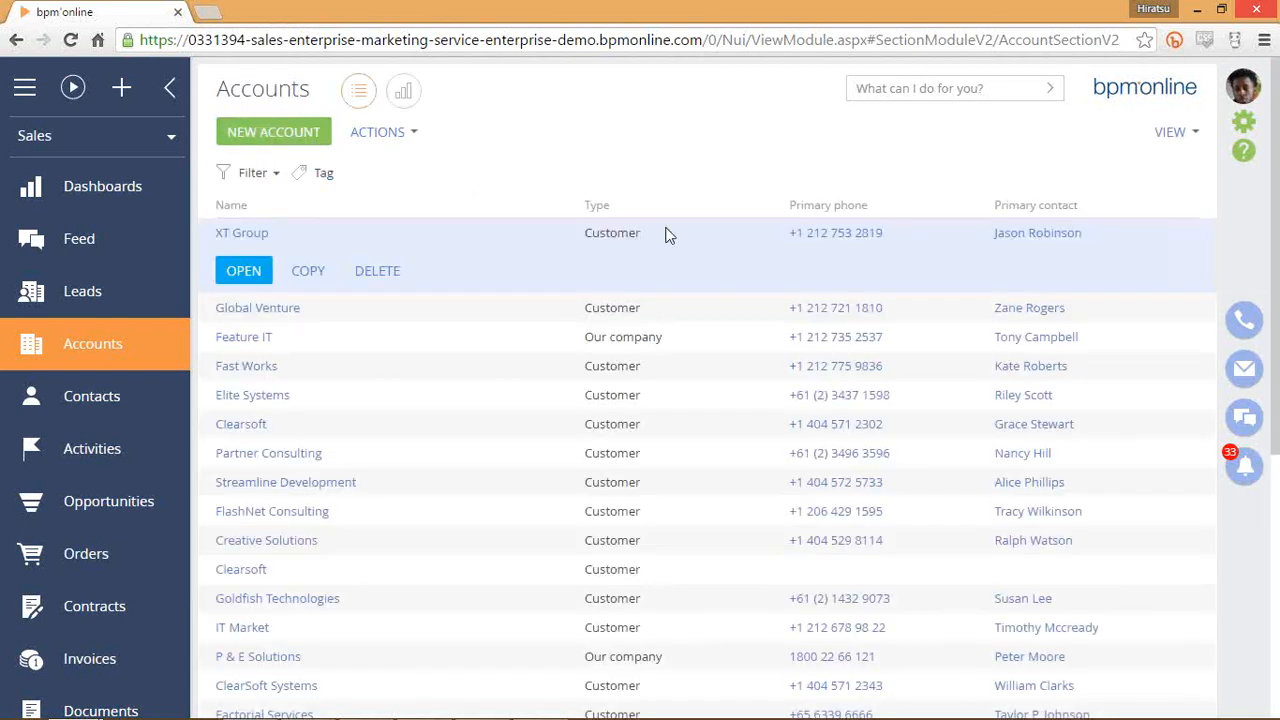
Select Global Venture, Feature IT, Fast Works, Clearsoft and Elite Systems rows, then show the VIEW options.
{"action": "left_click_drag", "start_coordinate": [1119, 221], "coordinate": [212, 205]}
{"action": "left_click", "coordinate": [214, 206]}
{"action": "left_click", "coordinate": [477, 312]}
{"action": "left_click", "coordinate": [466, 340]}
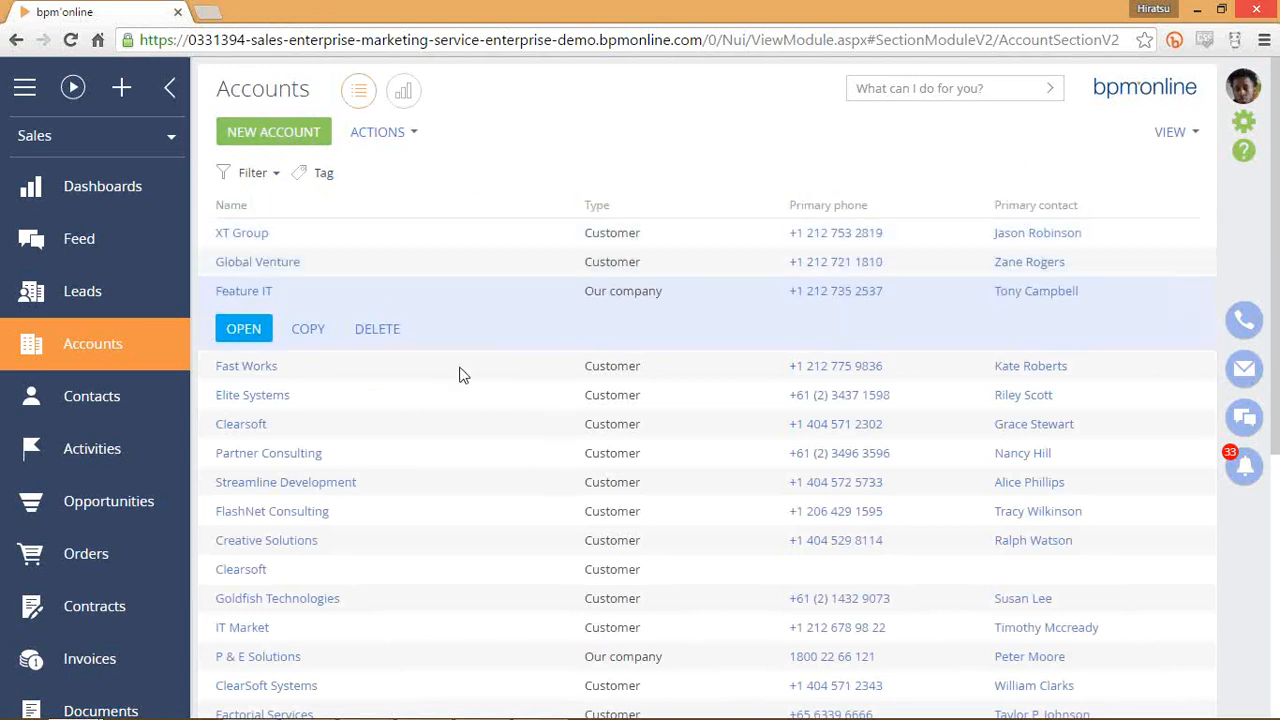
{"action": "left_click", "coordinate": [457, 369]}
{"action": "left_click", "coordinate": [503, 417]}
{"action": "left_click", "coordinate": [544, 350]}
{"action": "left_click", "coordinate": [546, 318]}
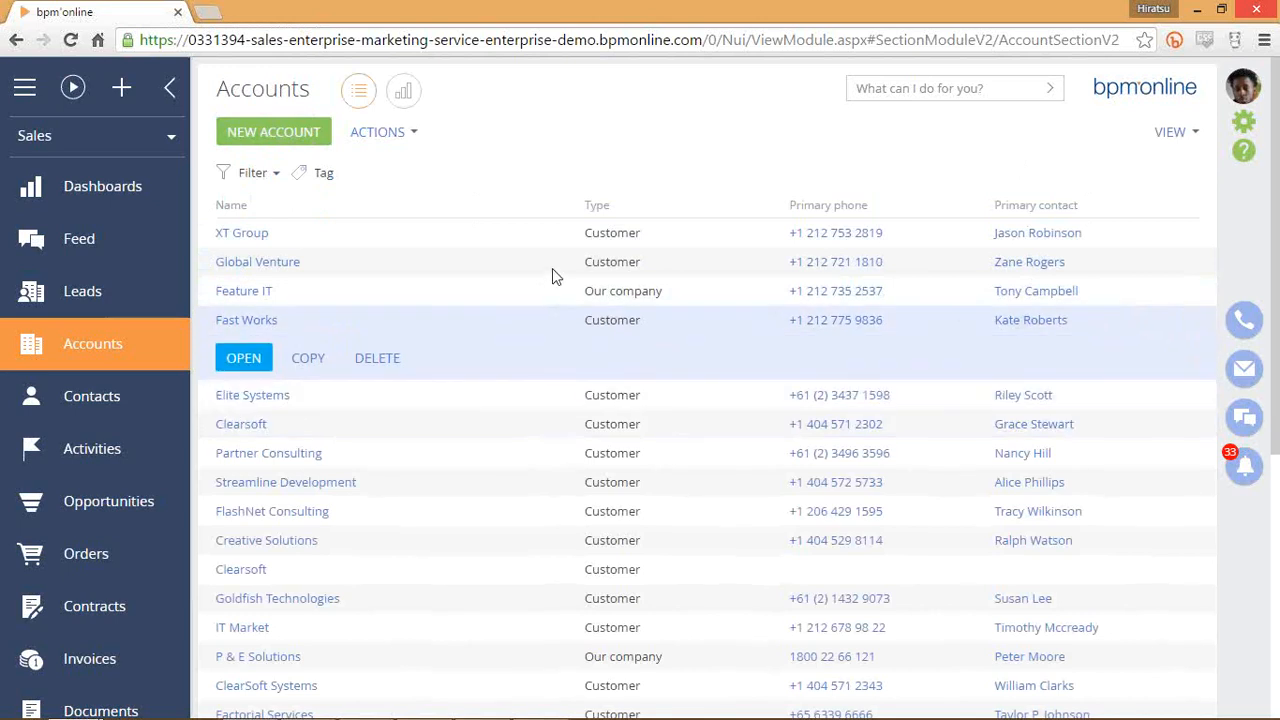
{"action": "left_click", "coordinate": [575, 262]}
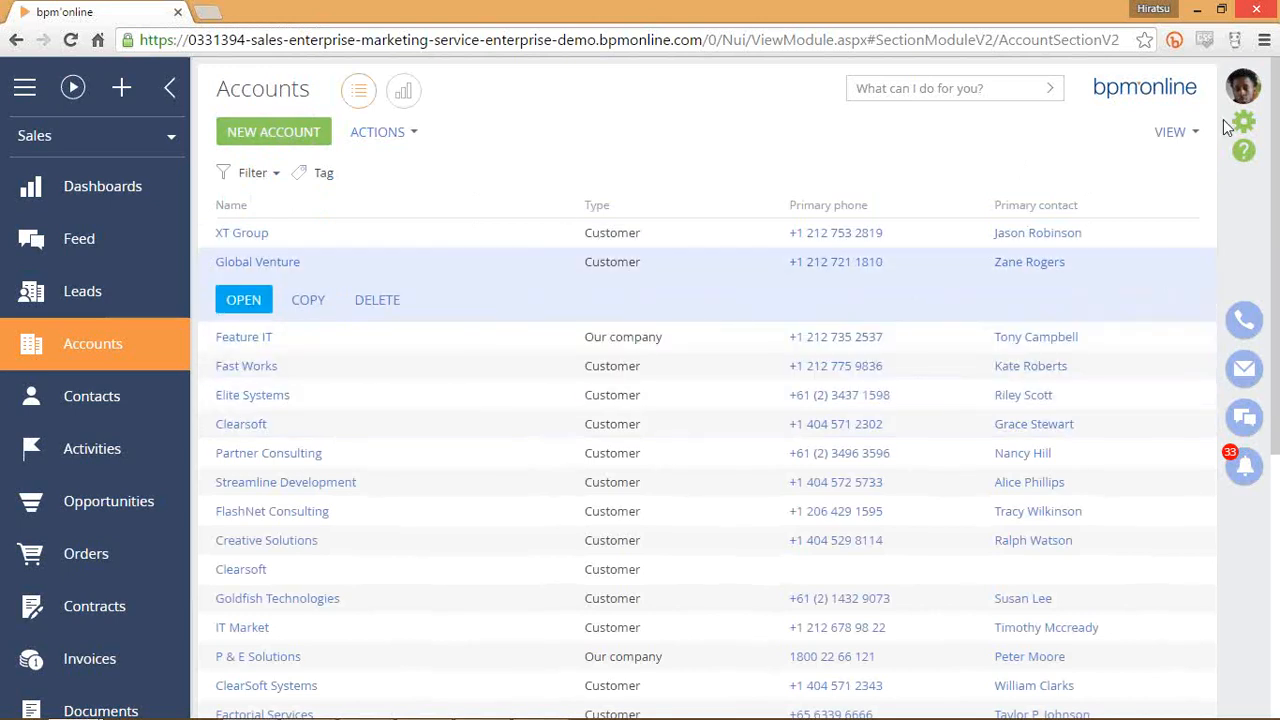
{"action": "left_click", "coordinate": [1172, 132]}
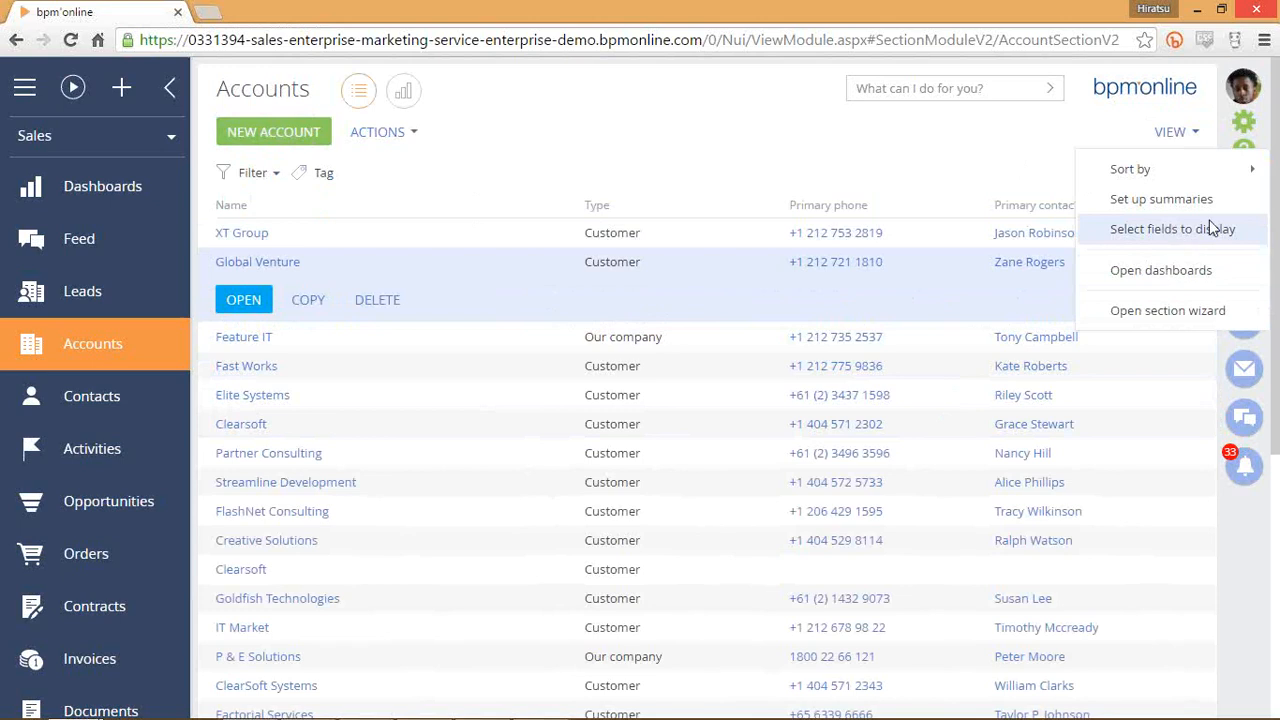
Switch Accounts back to Tile view and reopen Select fields to display.
{"action": "left_click", "coordinate": [1181, 245]}
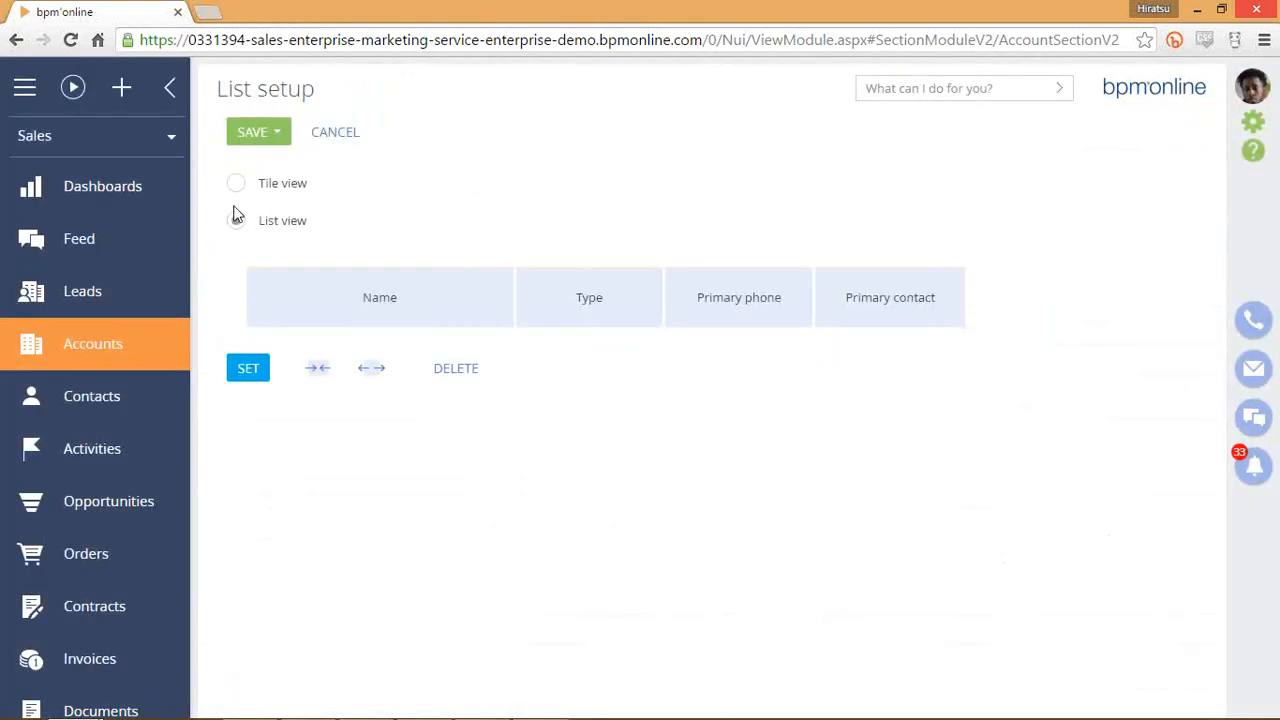
{"action": "left_click", "coordinate": [237, 184]}
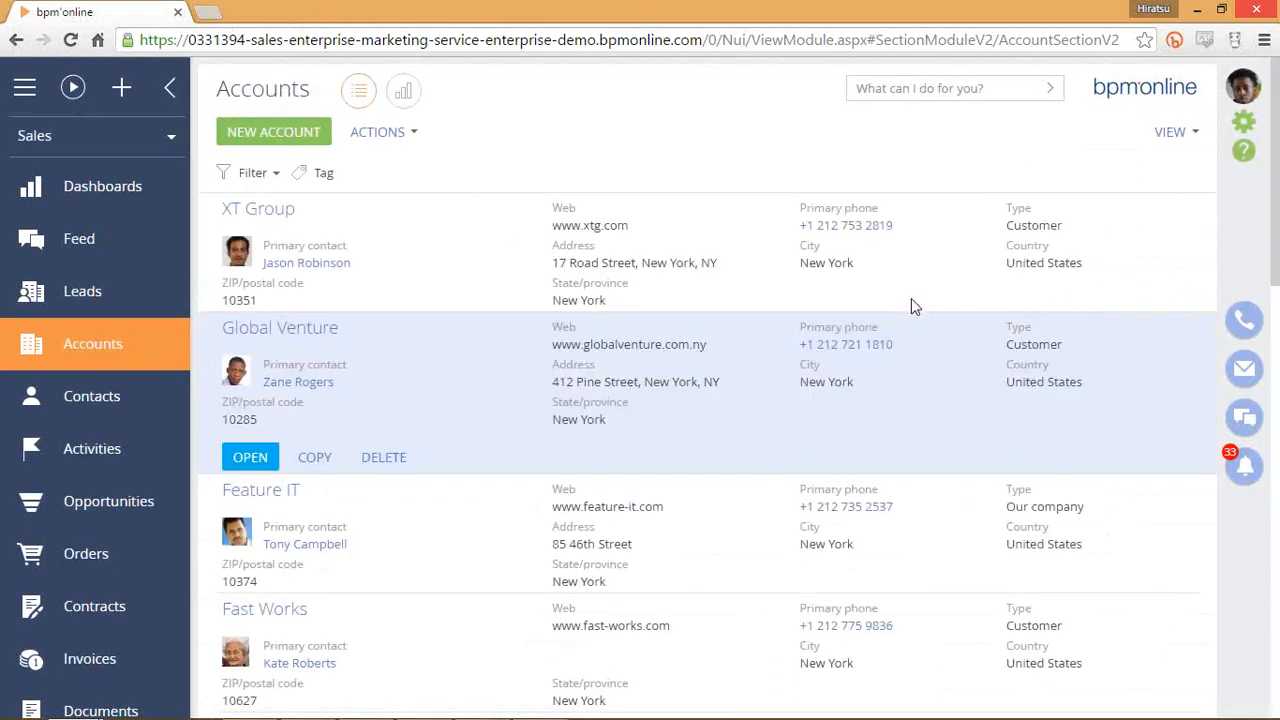
{"action": "left_click", "coordinate": [1174, 133]}
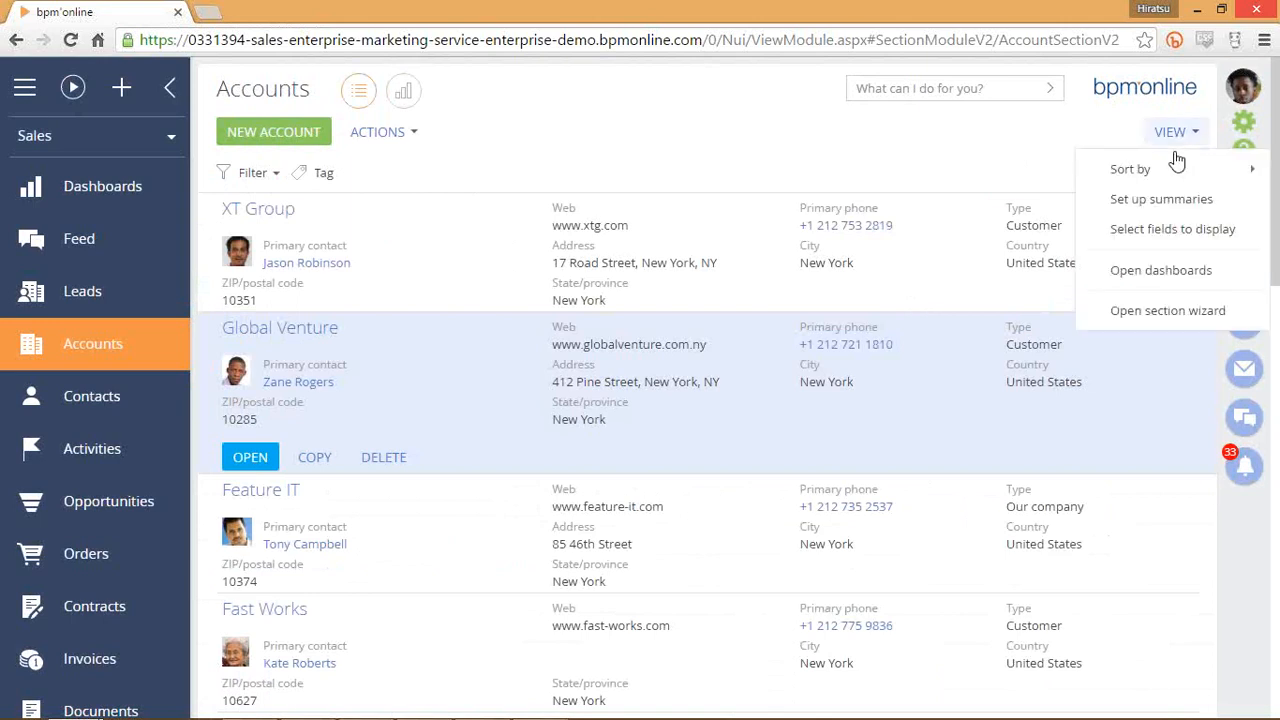
{"action": "left_click", "coordinate": [1162, 231]}
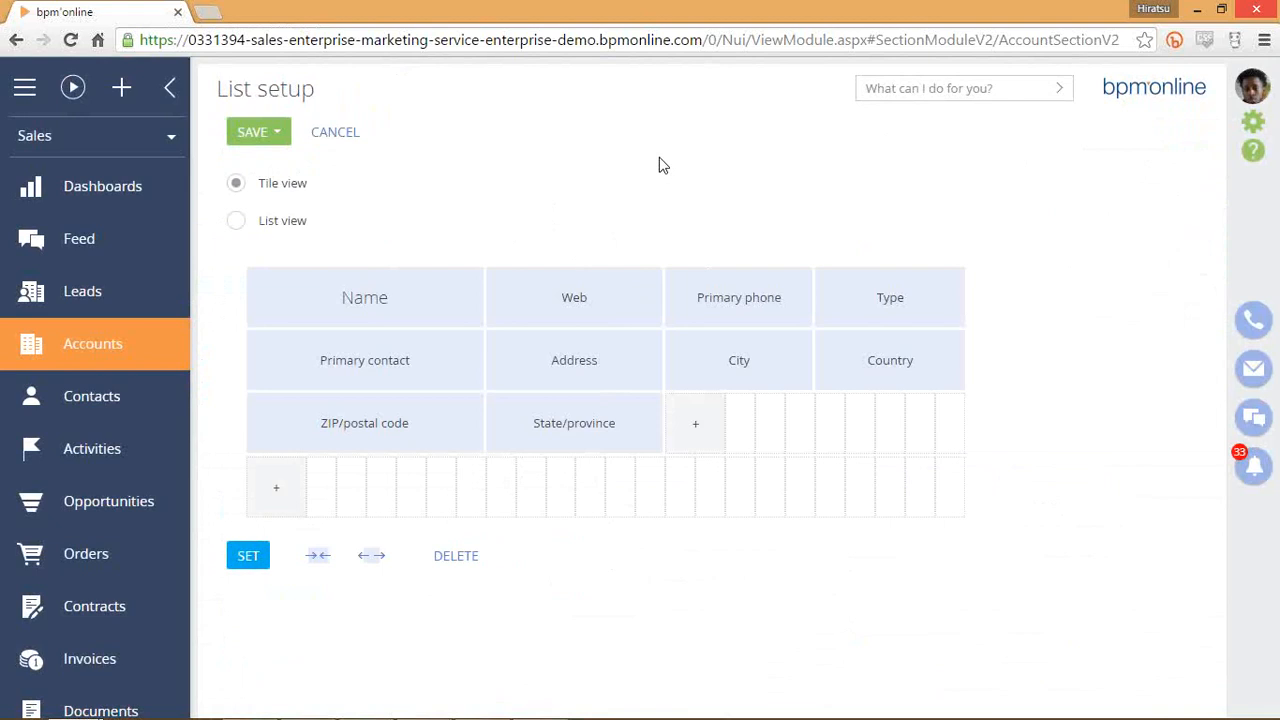
Preview the list and tile layouts, then leave the setup with Tile view unchanged.
{"action": "left_click", "coordinate": [266, 228]}
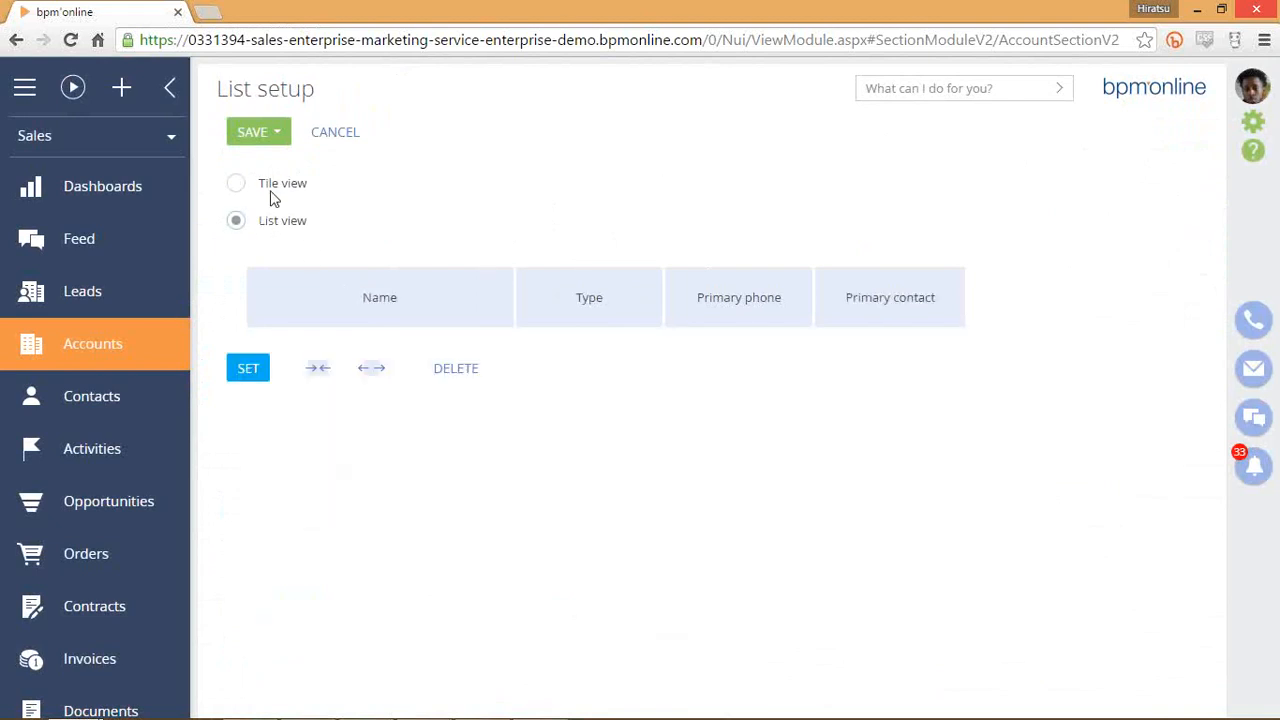
{"action": "left_click", "coordinate": [271, 190]}
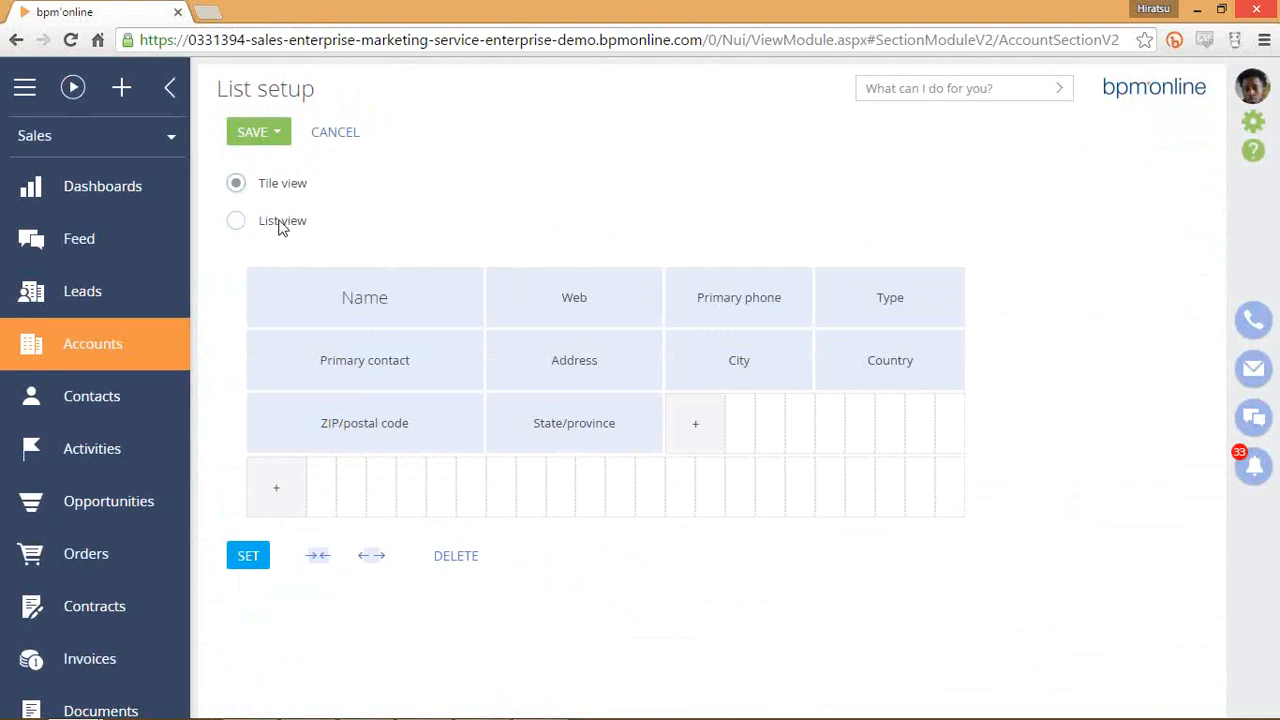
{"action": "left_click", "coordinate": [281, 224]}
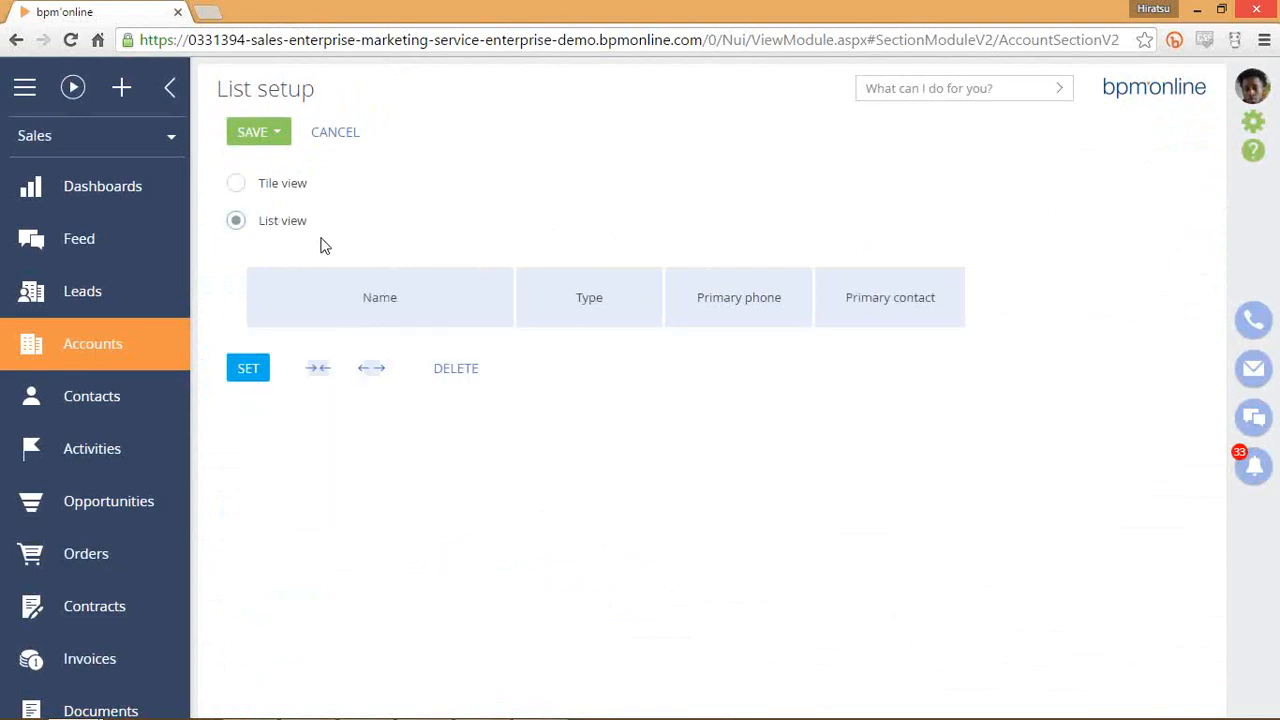
{"action": "left_click", "coordinate": [293, 190]}
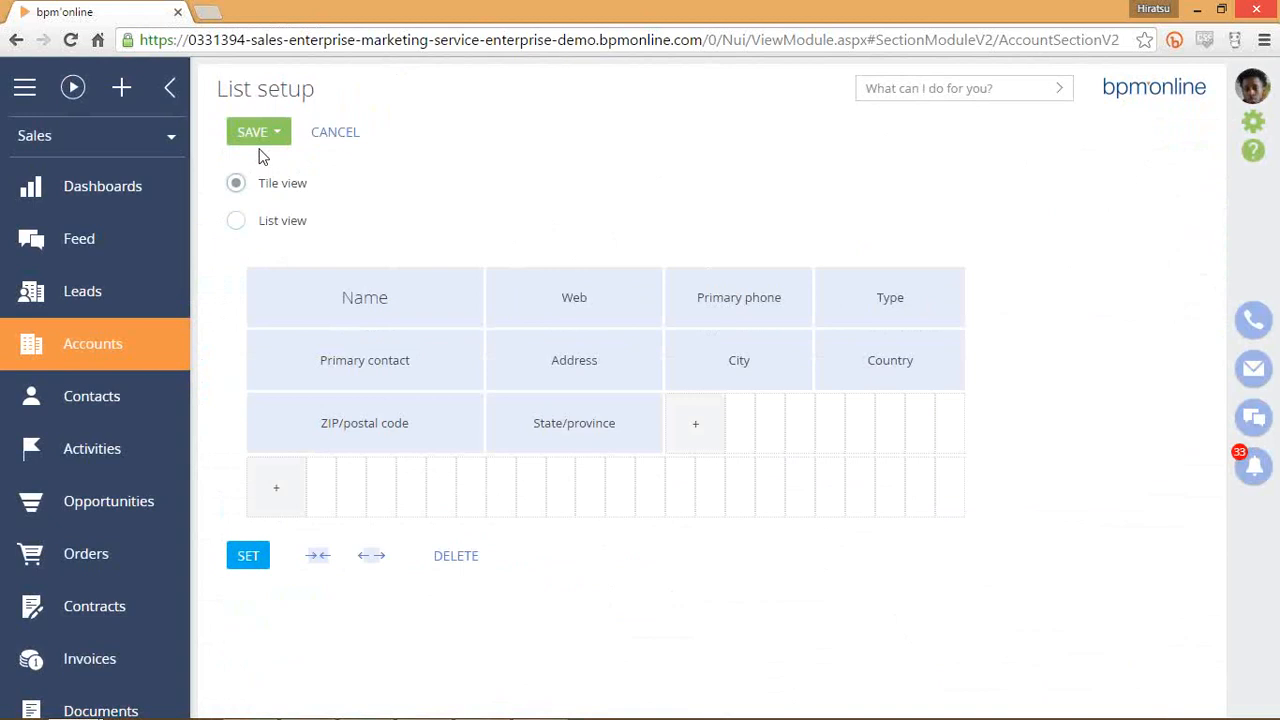
{"action": "left_click", "coordinate": [336, 138]}
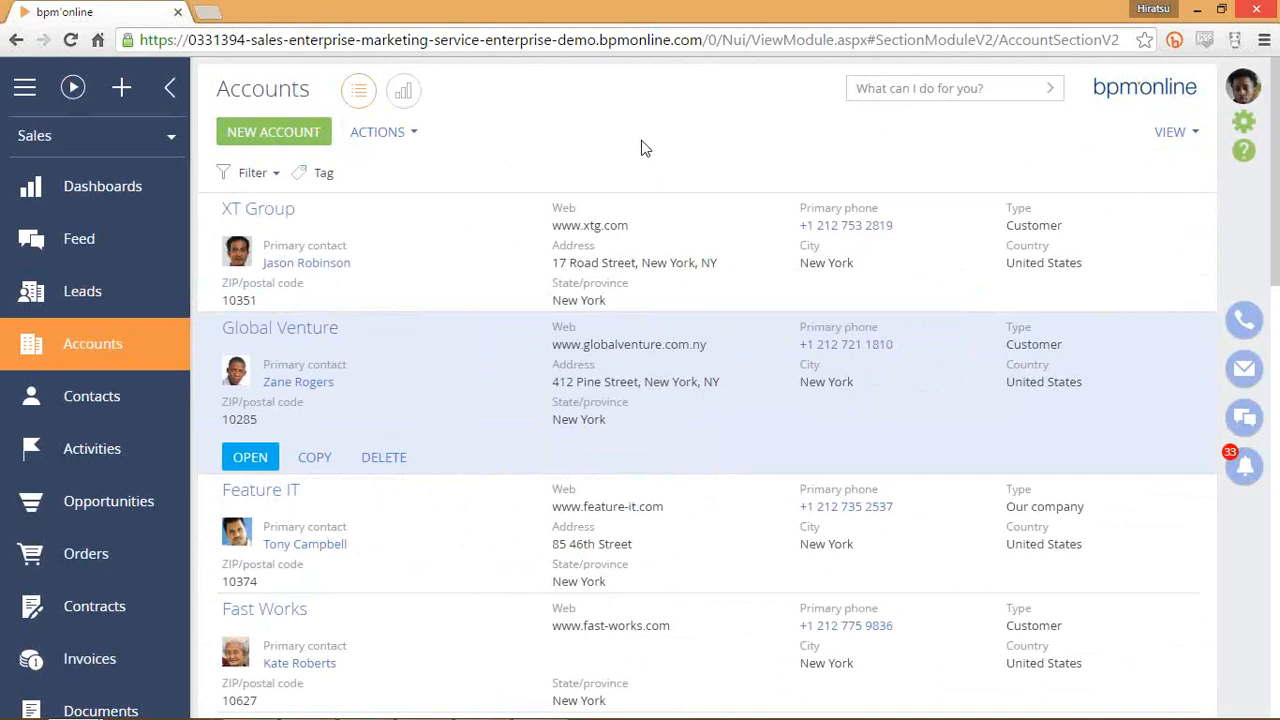
Select the XT Group account, close the view options unchanged, and open the user account menu.
{"action": "left_click", "coordinate": [718, 298]}
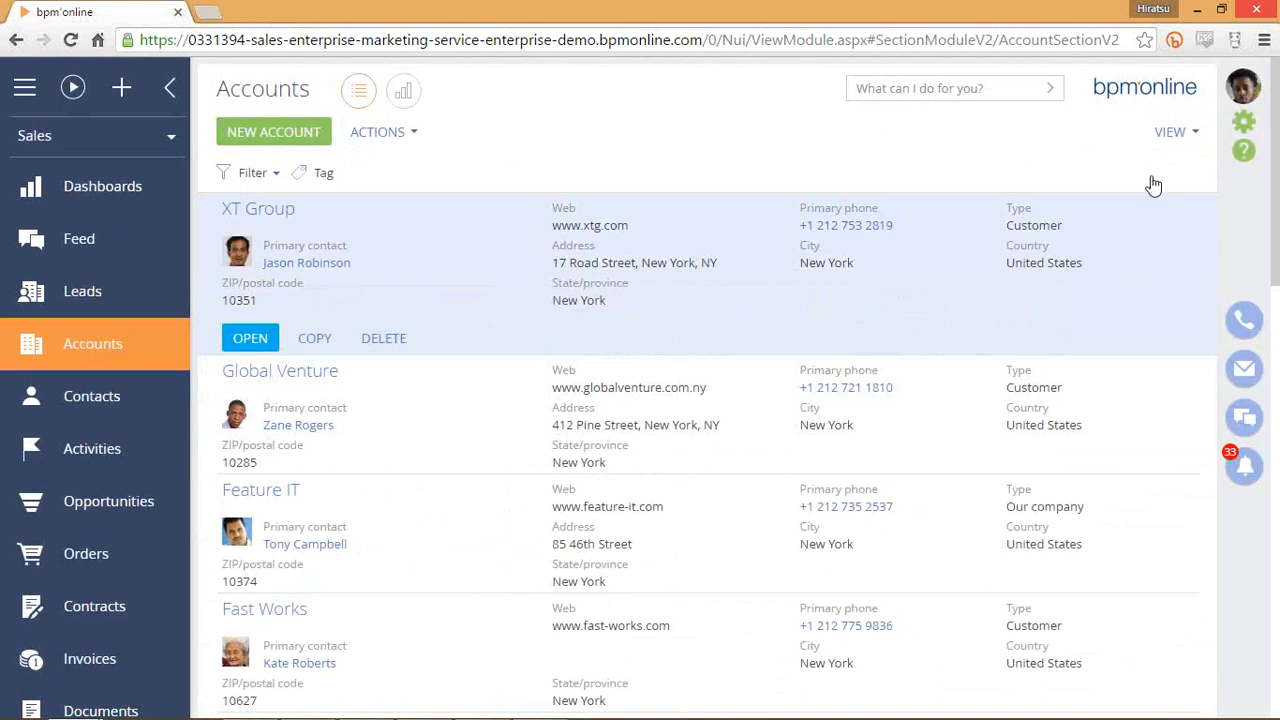
{"action": "left_click", "coordinate": [1170, 131]}
{"action": "left_click", "coordinate": [957, 168]}
{"action": "left_click", "coordinate": [1240, 93]}
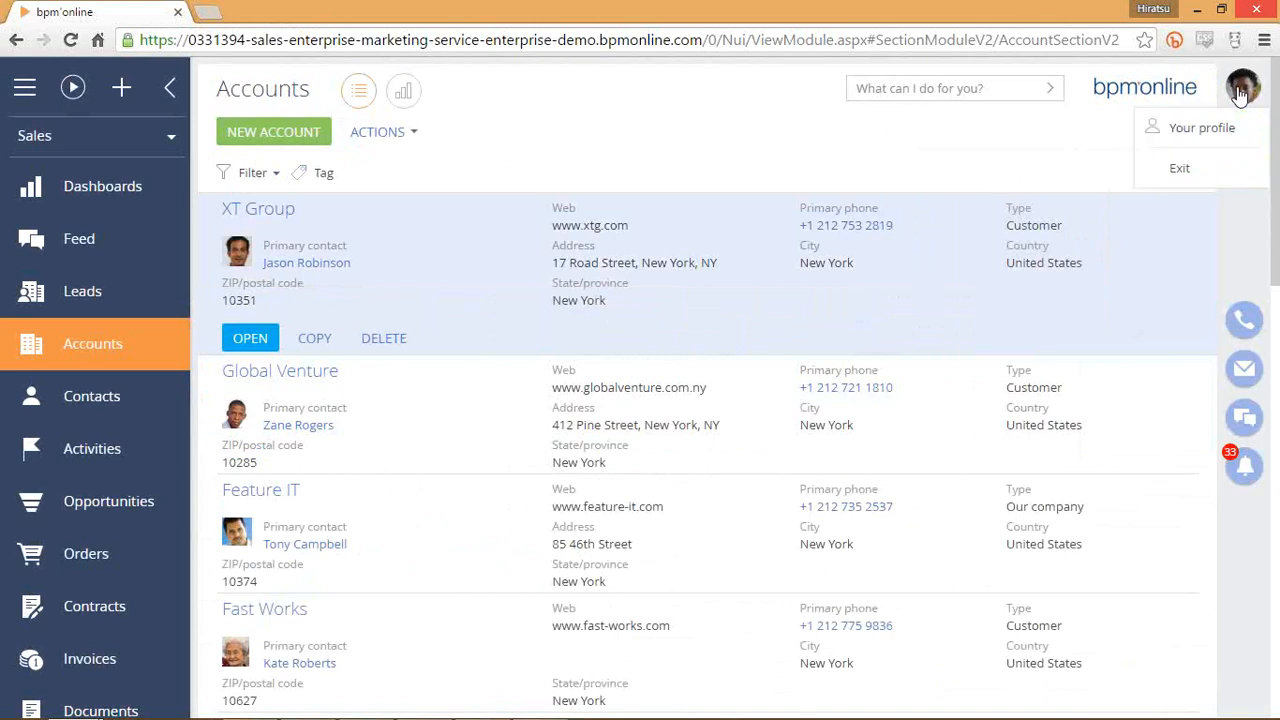
{"action": "left_click", "coordinate": [1213, 131]}
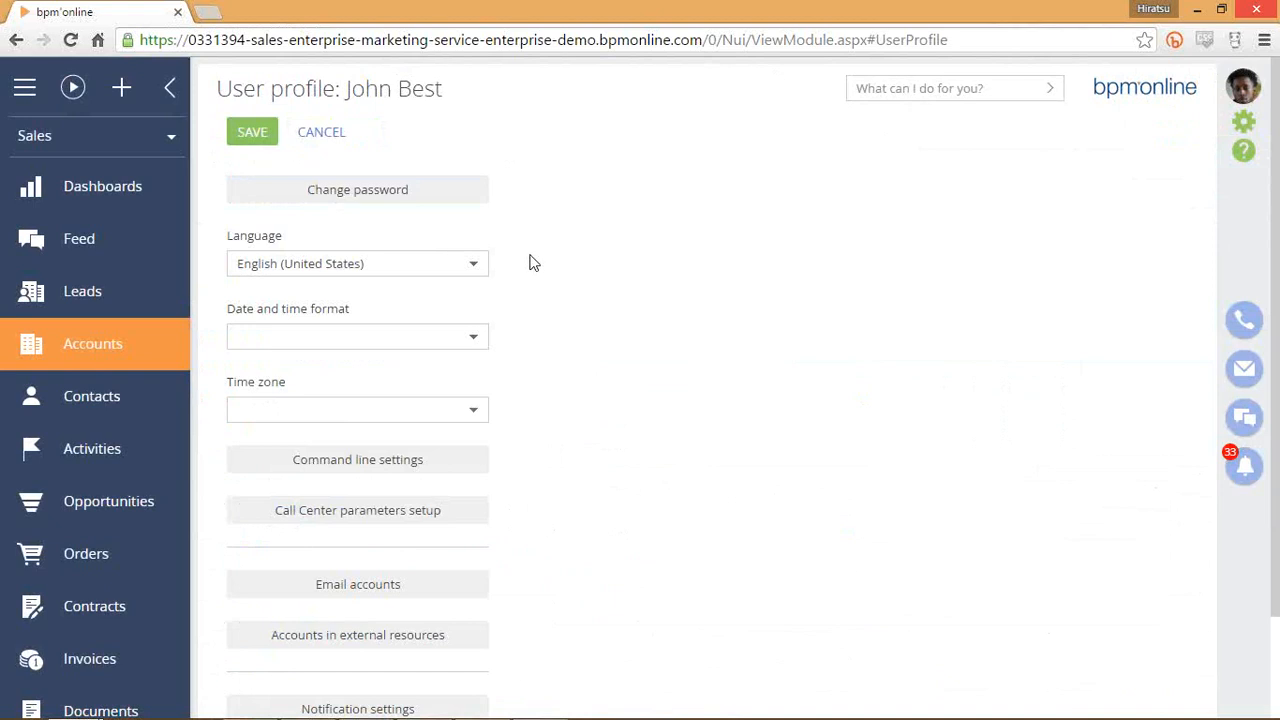
{"action": "scroll", "coordinate": [603, 346], "scroll_direction": "down", "scroll_amount": 1}
{"action": "scroll", "coordinate": [504, 265], "scroll_direction": "up", "scroll_amount": 1}
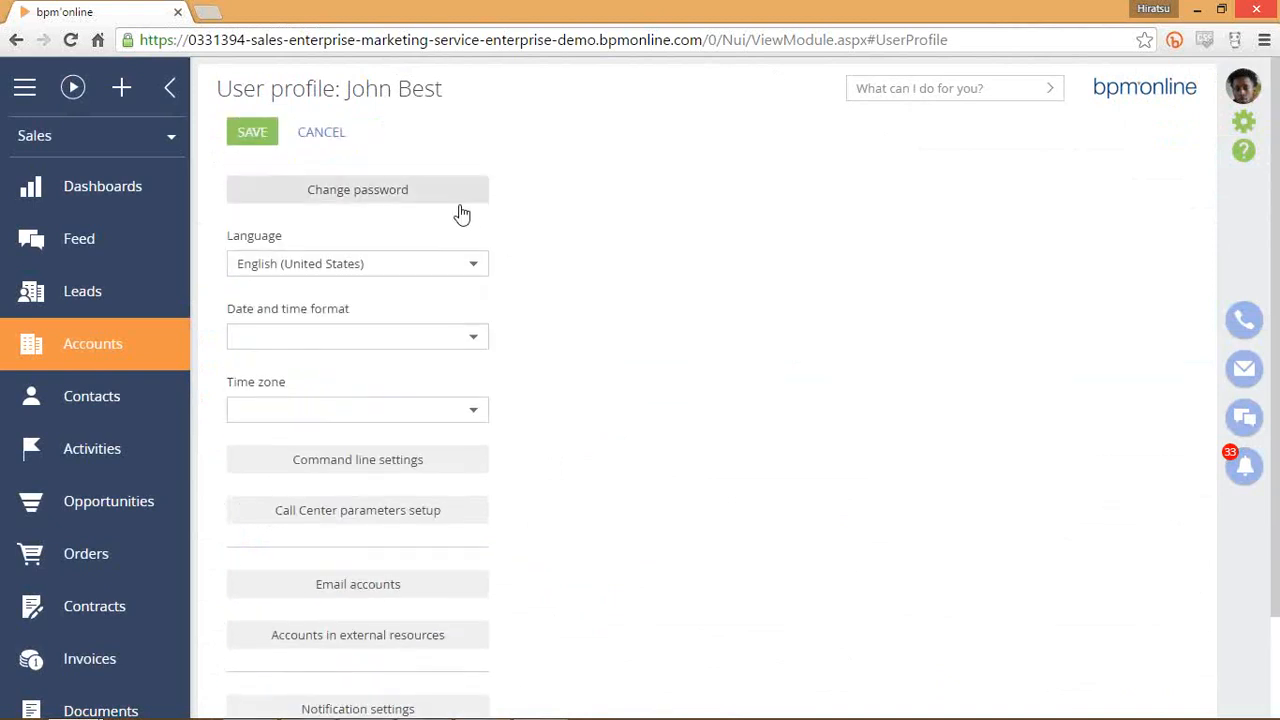
{"action": "left_click", "coordinate": [470, 339]}
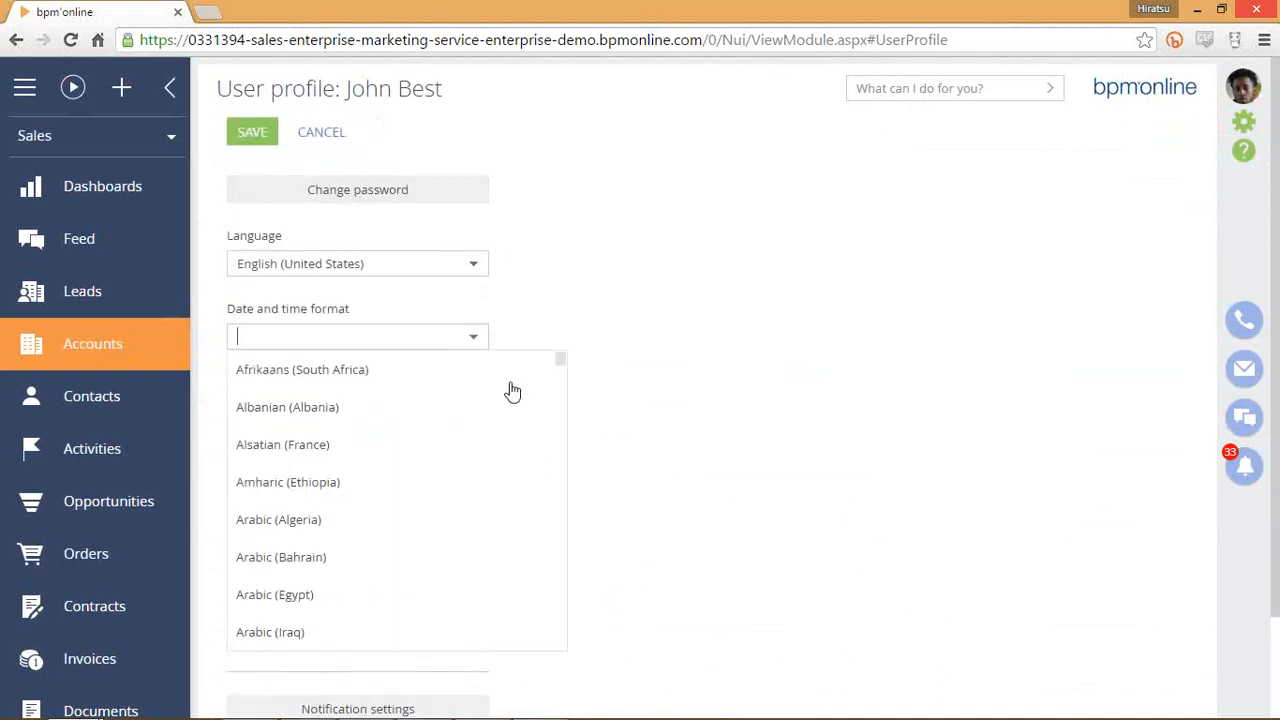
{"action": "left_click", "coordinate": [578, 348]}
{"action": "scroll", "coordinate": [580, 406], "scroll_direction": "down", "scroll_amount": 2}
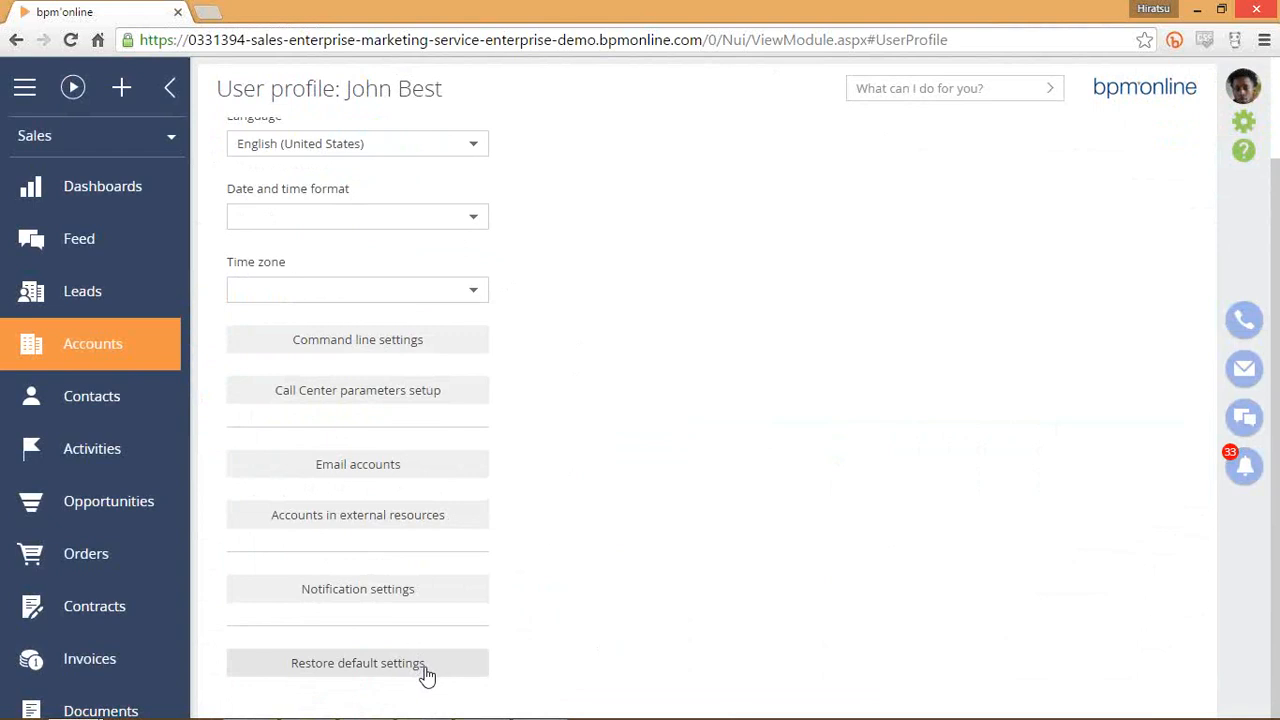
{"action": "left_click", "coordinate": [137, 349]}
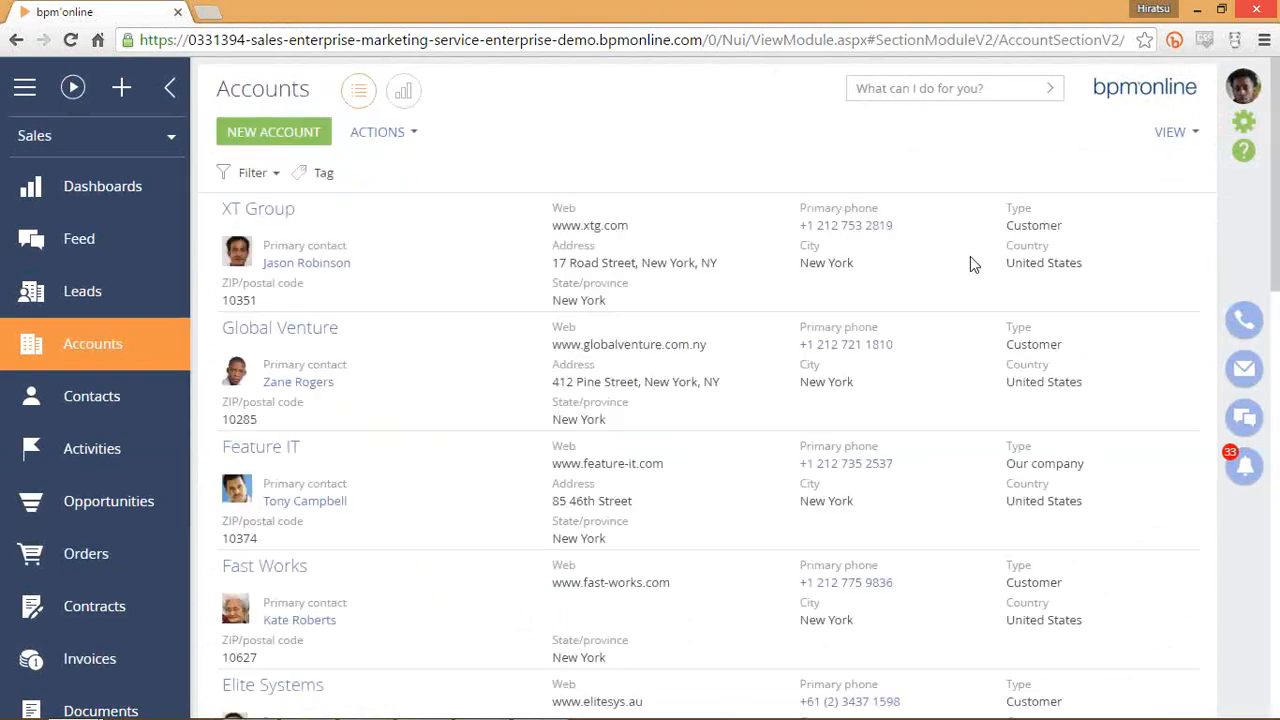
Select XT Group and reach the Accounts tile-view List setup via VIEW > Select fields to display.
{"action": "left_click", "coordinate": [862, 290]}
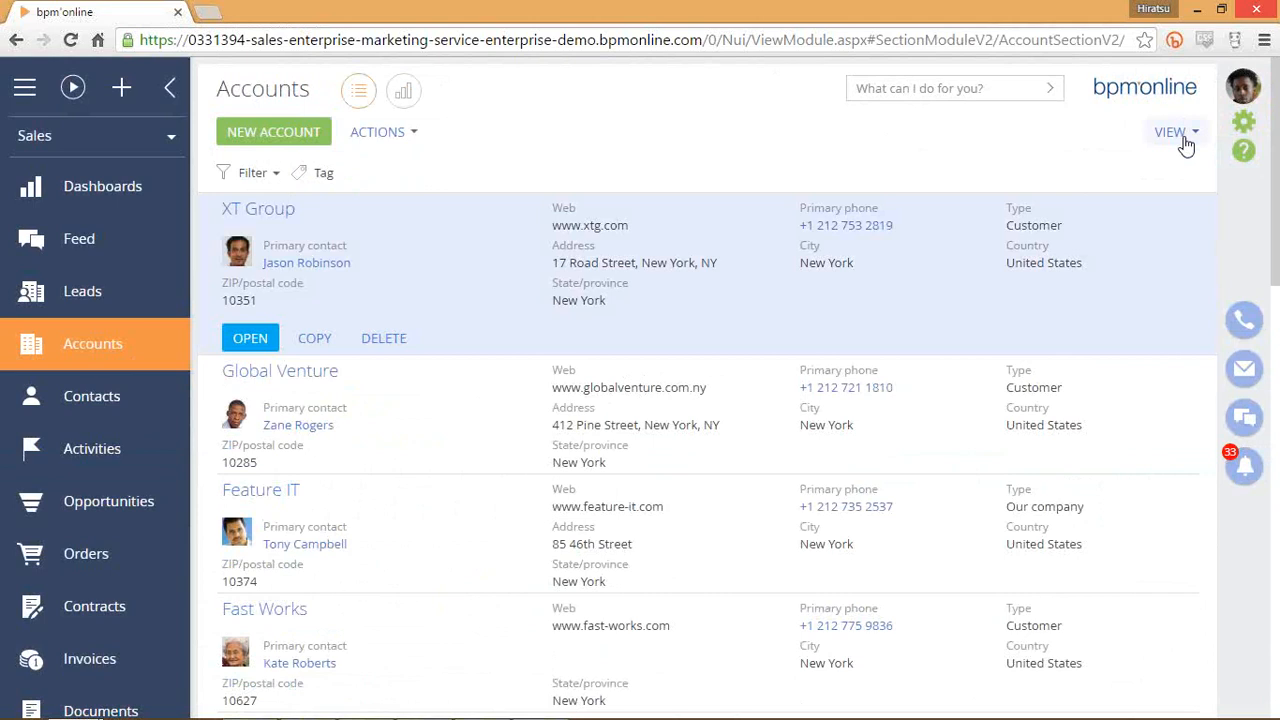
{"action": "left_click", "coordinate": [1185, 135]}
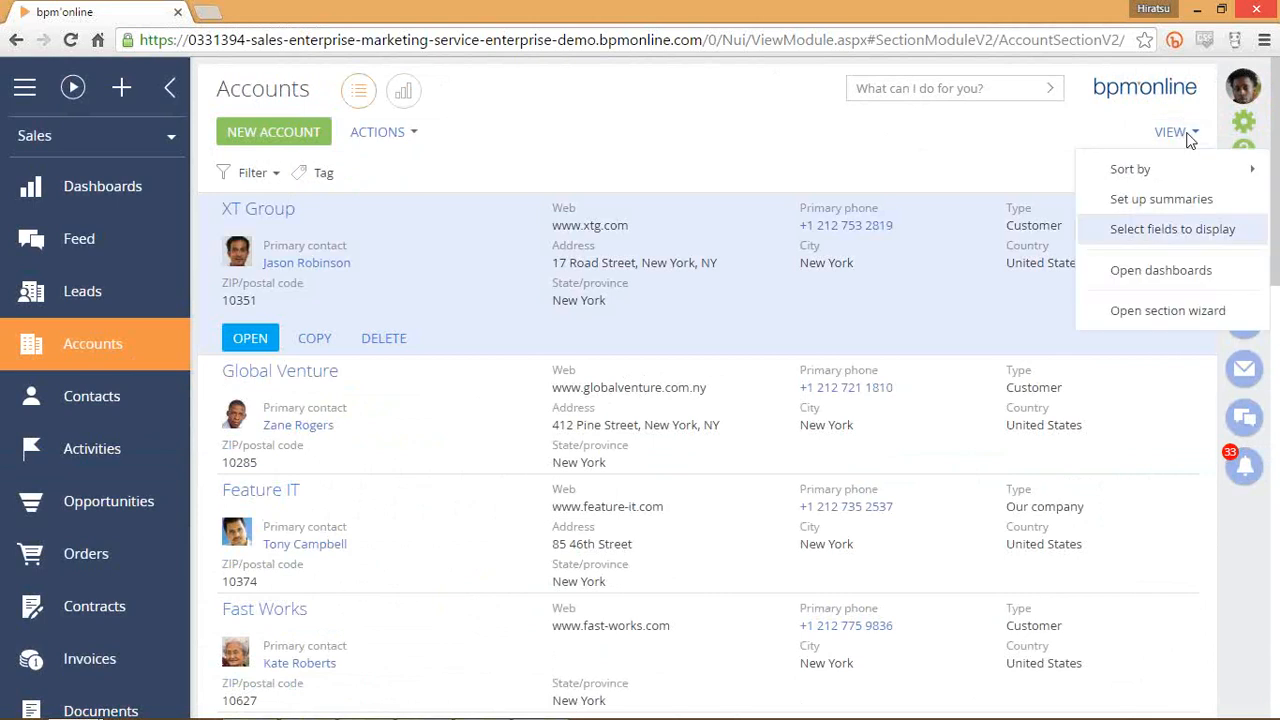
{"action": "left_click", "coordinate": [1197, 230]}
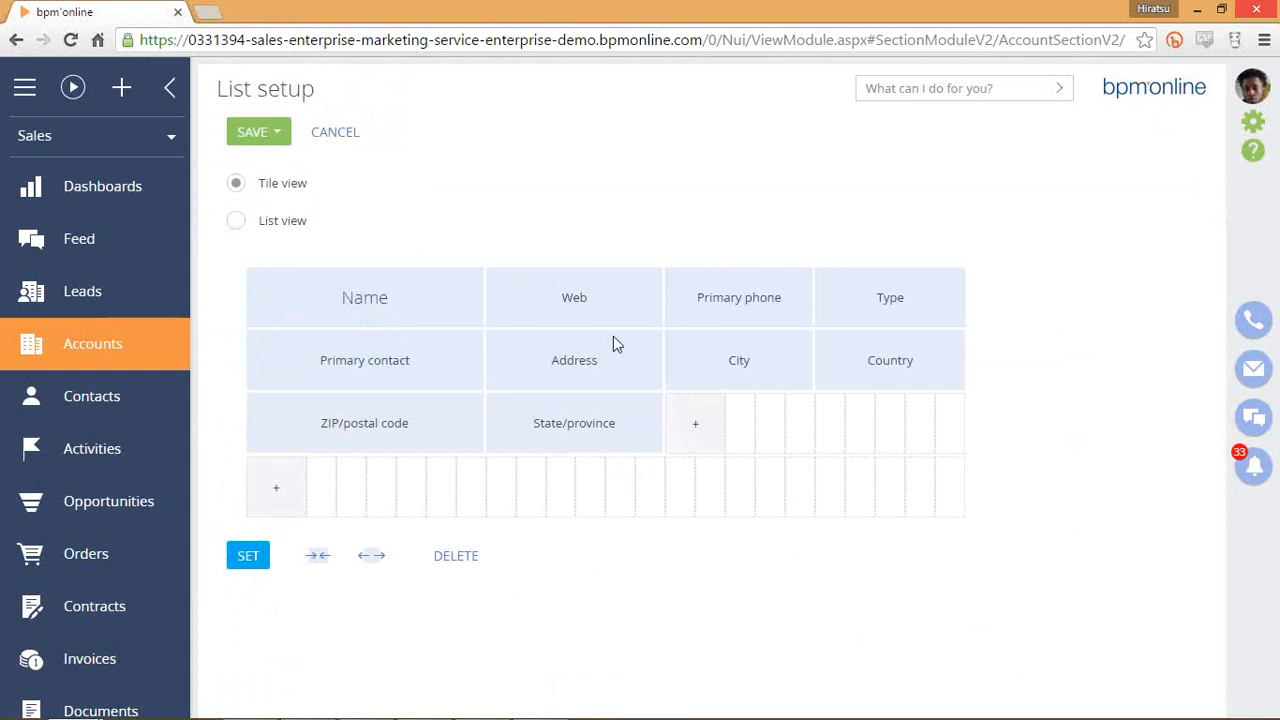
Add a Category tile field beside State/province.
{"action": "left_click", "coordinate": [697, 446]}
{"action": "left_click", "coordinate": [648, 394]}
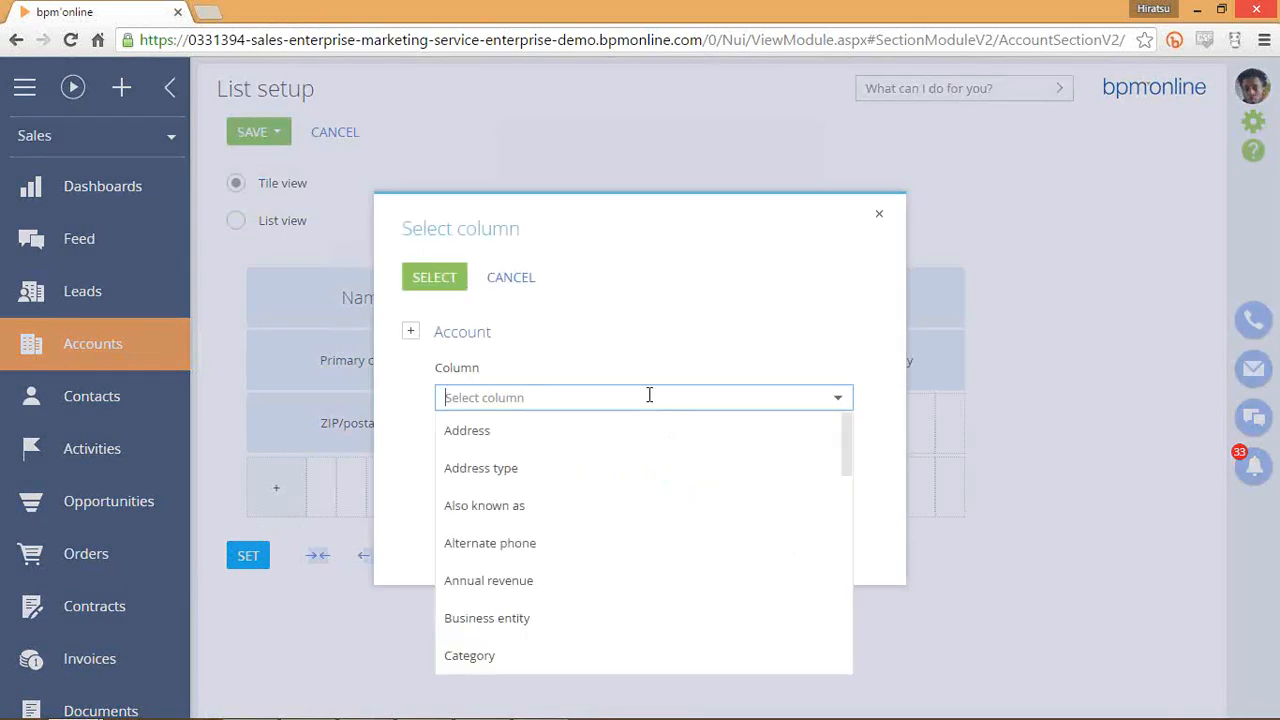
{"action": "scroll", "coordinate": [590, 470], "scroll_direction": "down", "scroll_amount": 2}
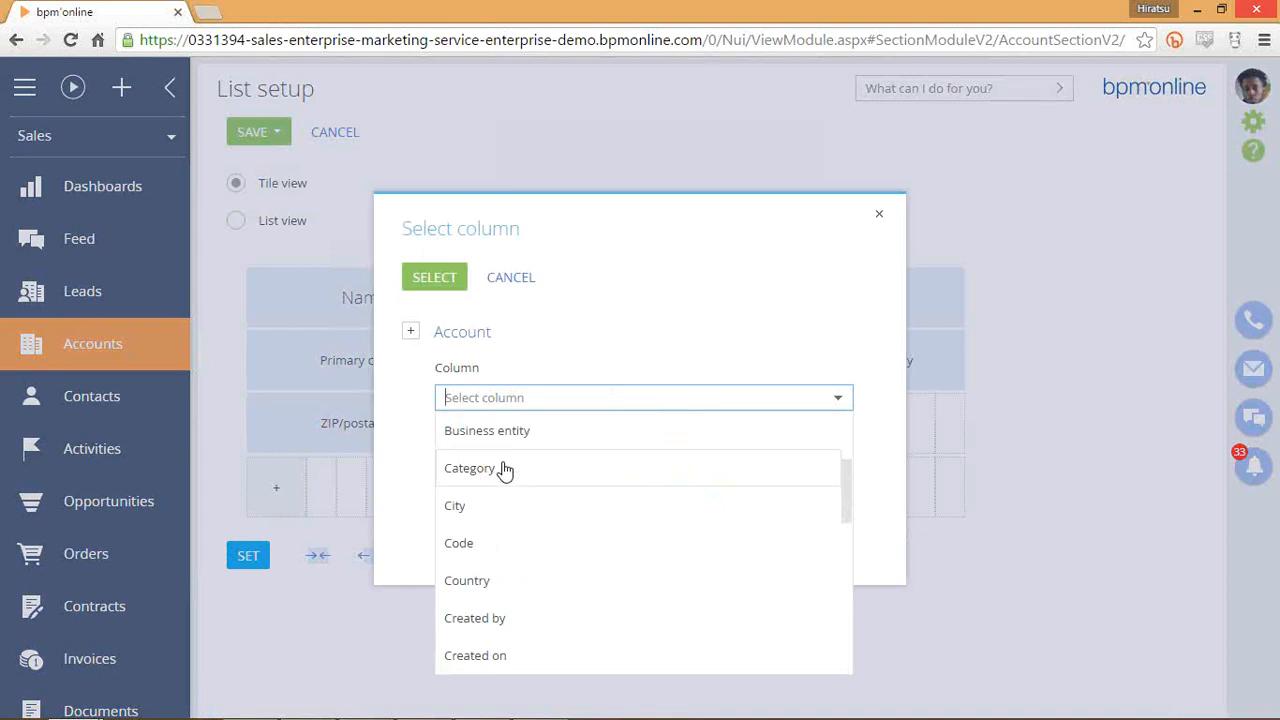
{"action": "left_click", "coordinate": [503, 469]}
{"action": "left_click", "coordinate": [435, 280]}
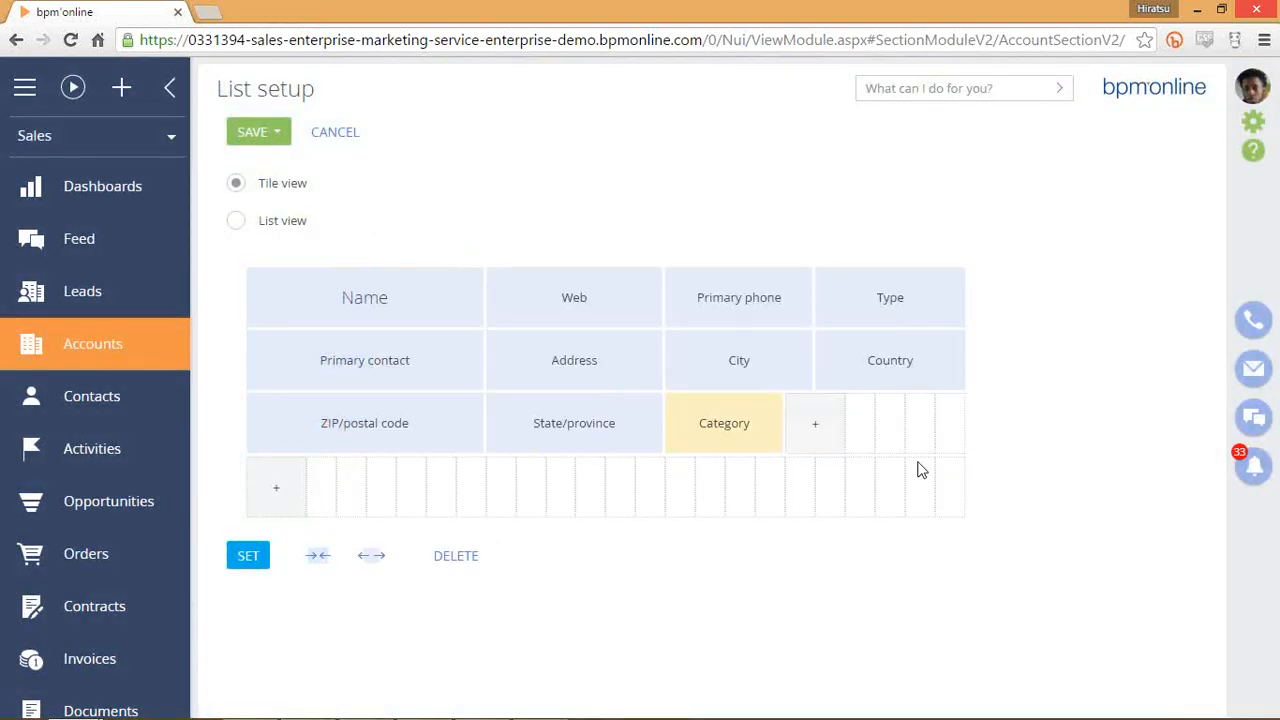
Add an Industry tile field beside Category, then drag it down onto a new row.
{"action": "left_click", "coordinate": [822, 432]}
{"action": "left_click", "coordinate": [615, 395]}
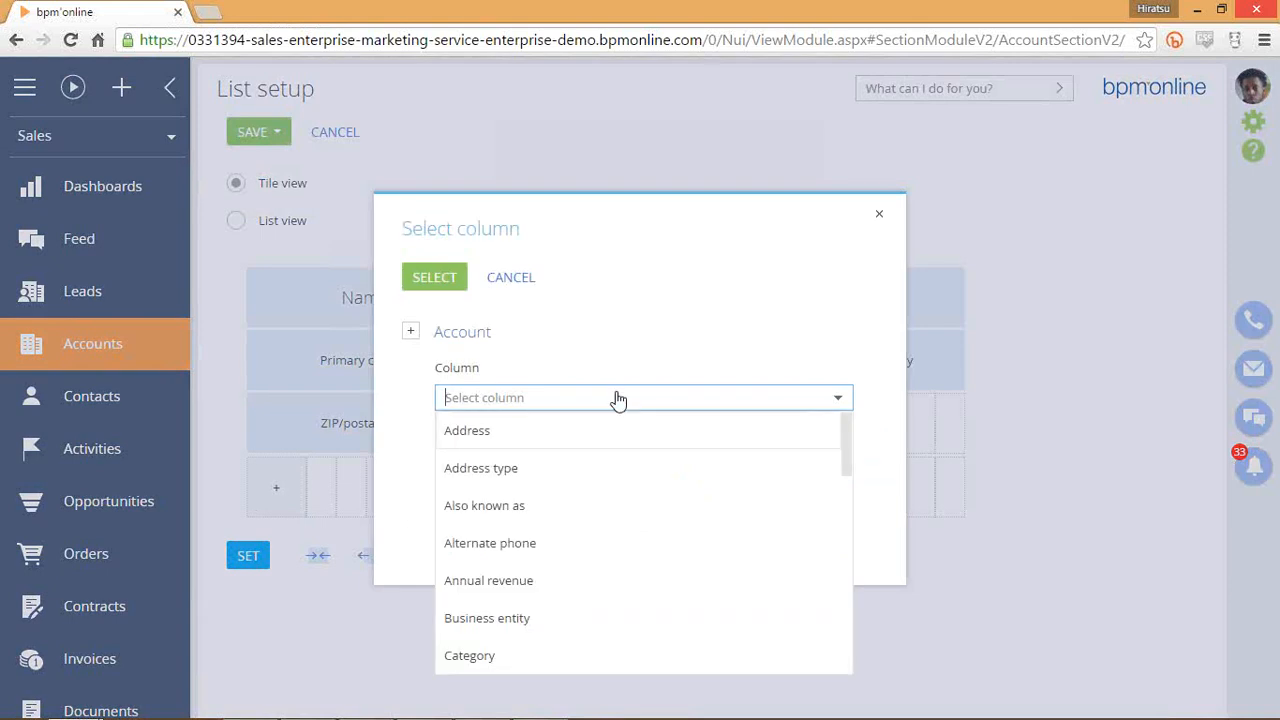
{"action": "scroll", "coordinate": [690, 505], "scroll_direction": "down", "scroll_amount": 3}
{"action": "scroll", "coordinate": [693, 513], "scroll_direction": "down", "scroll_amount": 2}
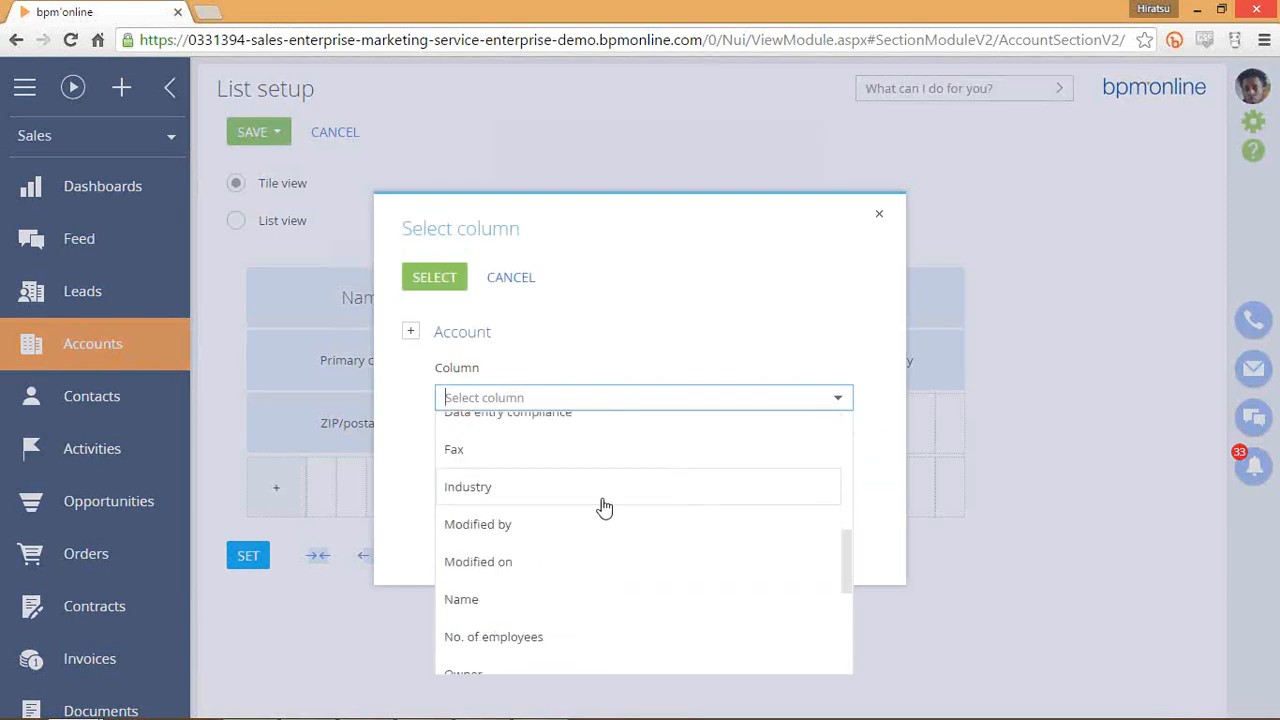
{"action": "left_click", "coordinate": [430, 277]}
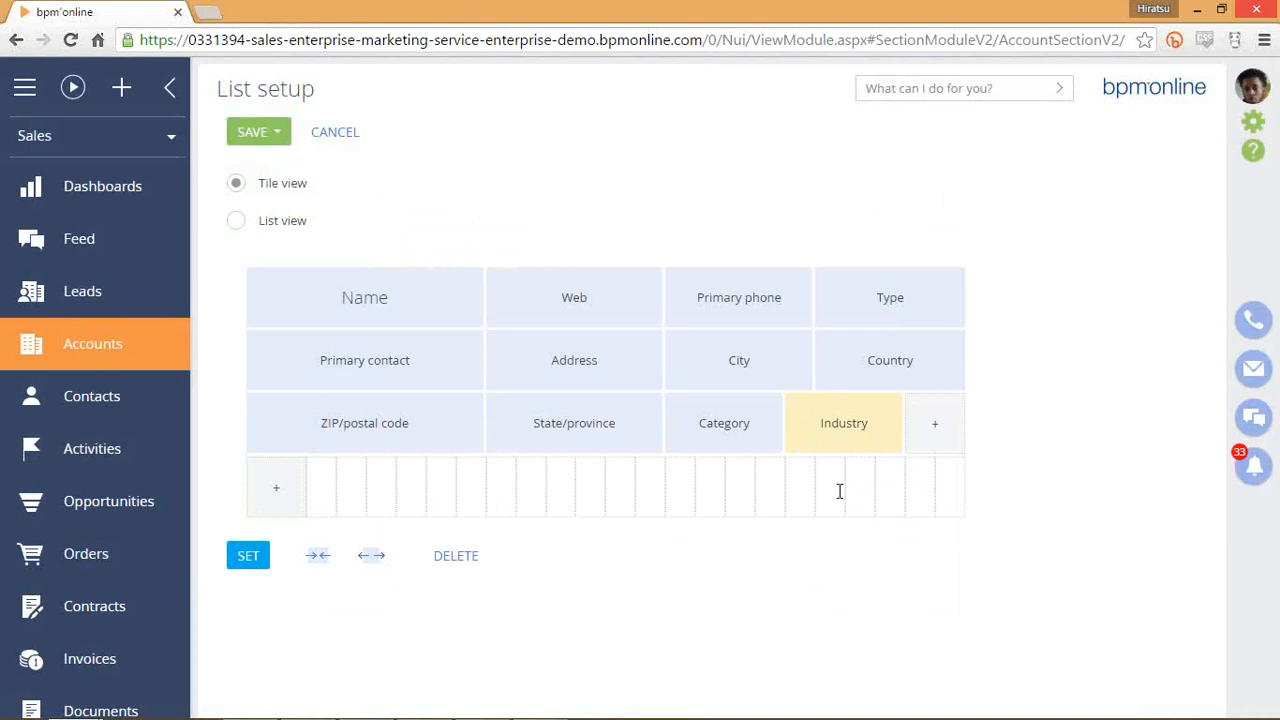
{"action": "left_click_drag", "start_coordinate": [838, 488], "coordinate": [612, 497]}
Resize the Category tile and place a widened Industry tile beside it in the same row.
{"action": "left_click", "coordinate": [742, 443]}
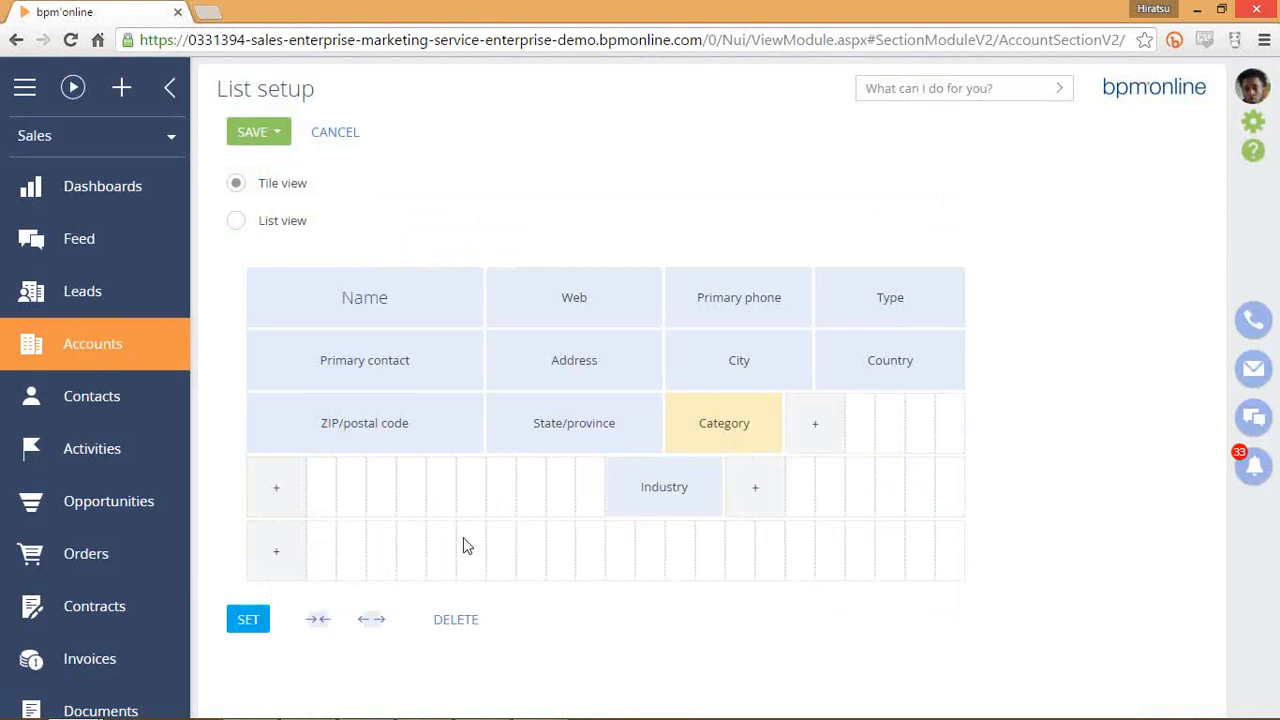
{"action": "left_click", "coordinate": [313, 621]}
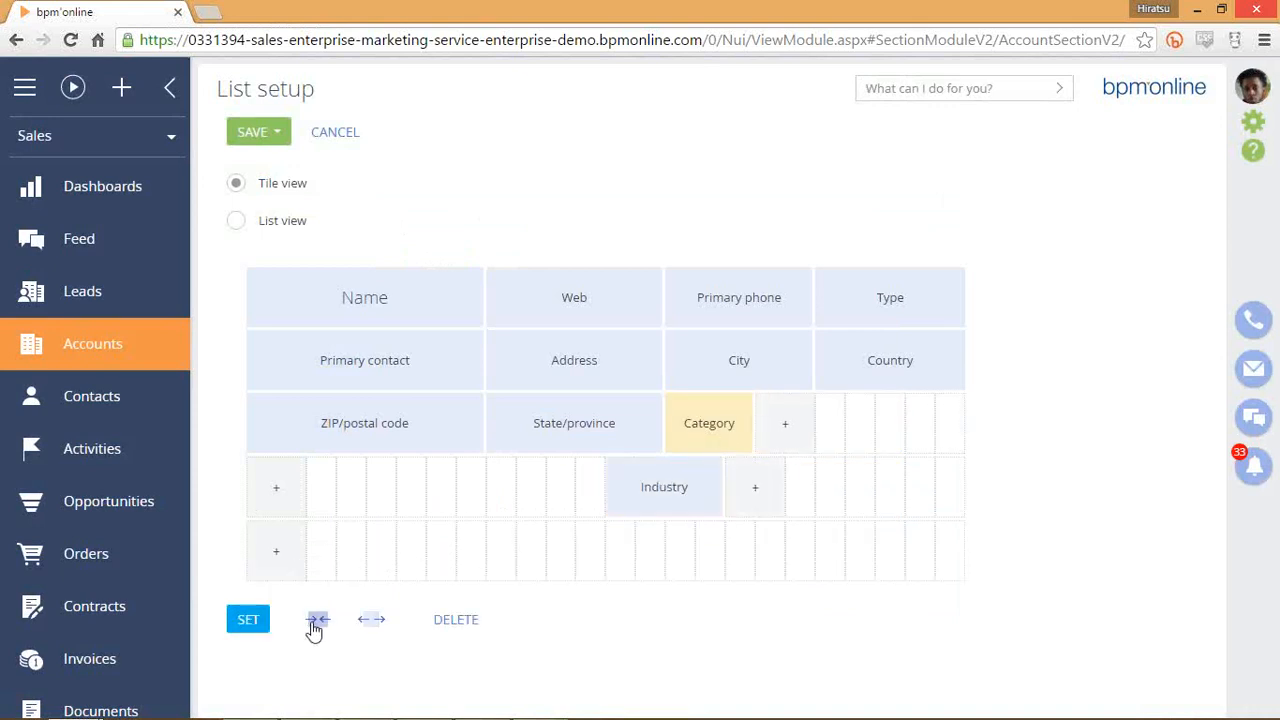
{"action": "left_click", "coordinate": [314, 621]}
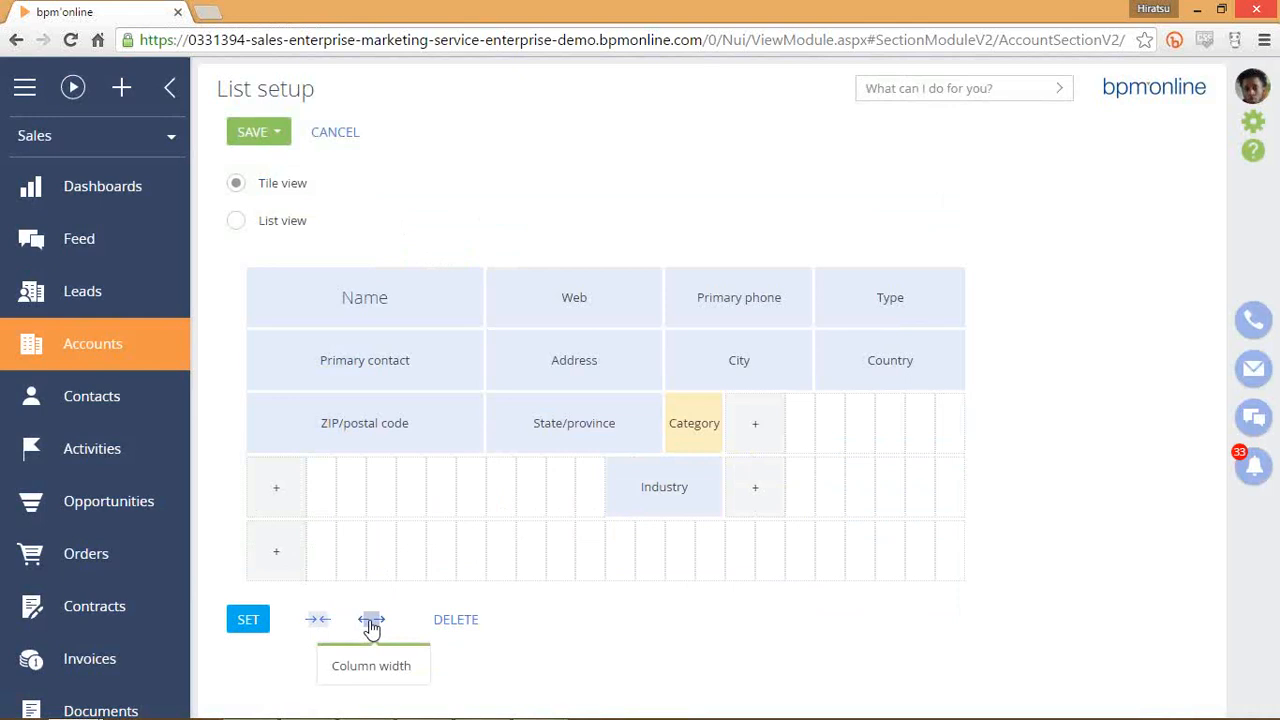
{"action": "left_click", "coordinate": [371, 621]}
{"action": "left_click", "coordinate": [371, 621]}
{"action": "left_click", "coordinate": [371, 621]}
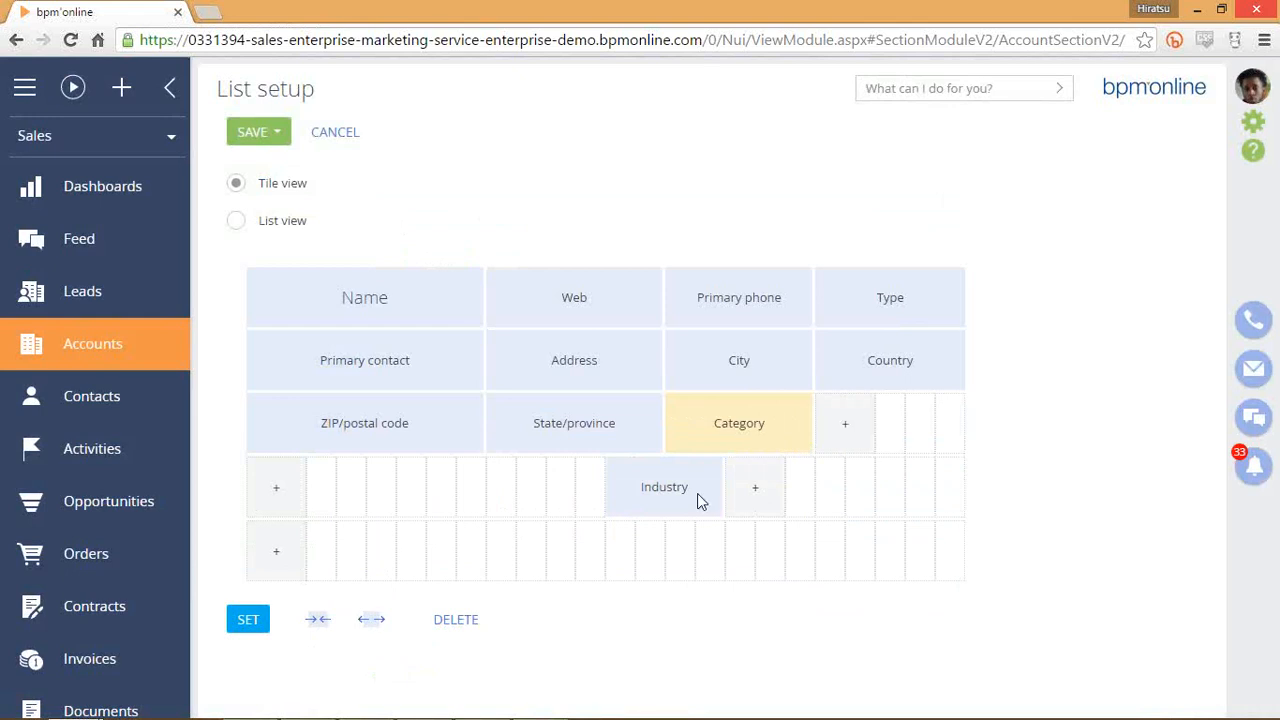
{"action": "left_click_drag", "start_coordinate": [697, 493], "coordinate": [840, 425]}
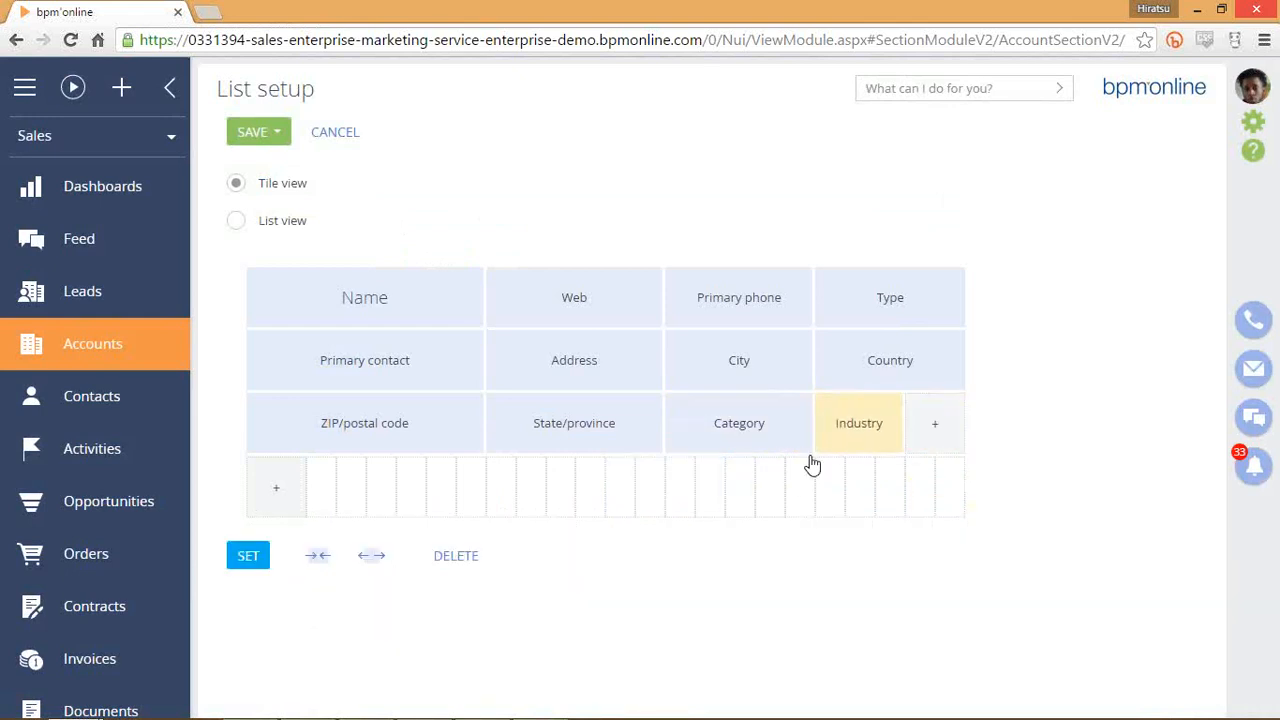
{"action": "left_click", "coordinate": [366, 557]}
{"action": "left_click", "coordinate": [371, 559]}
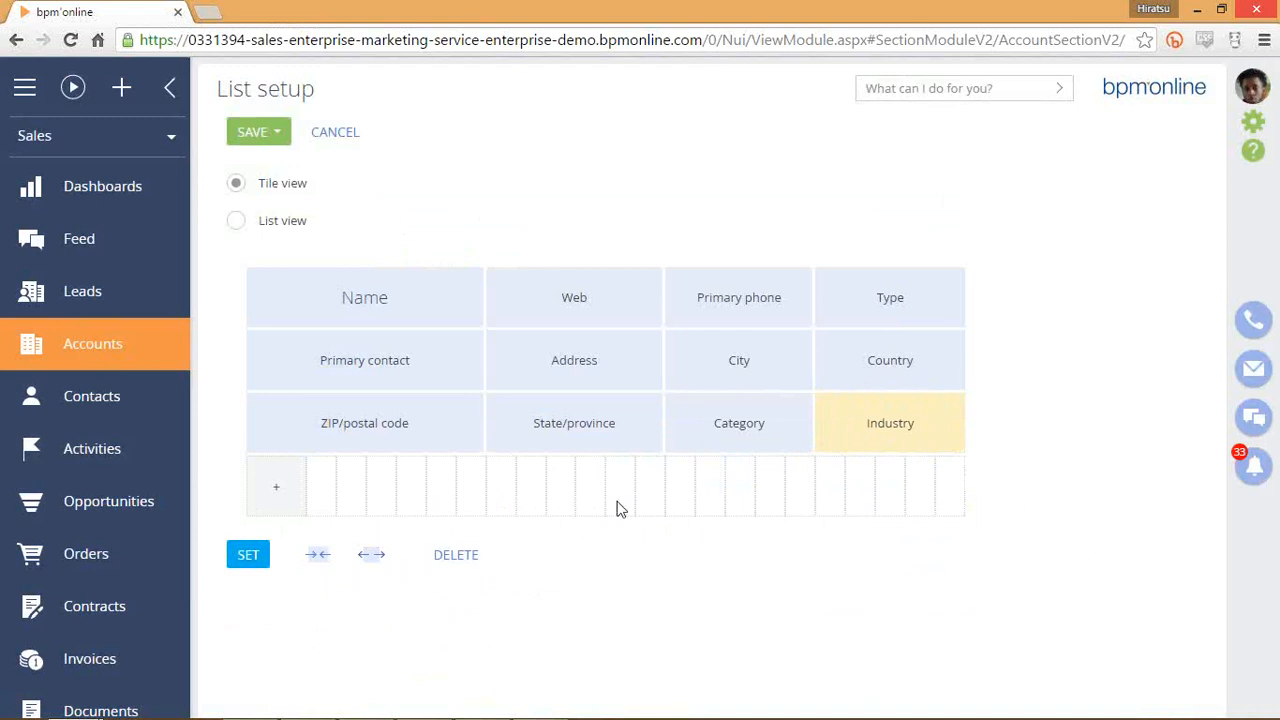
Delete the ZIP/postal code tile and save the tile layout.
{"action": "left_click", "coordinate": [461, 430]}
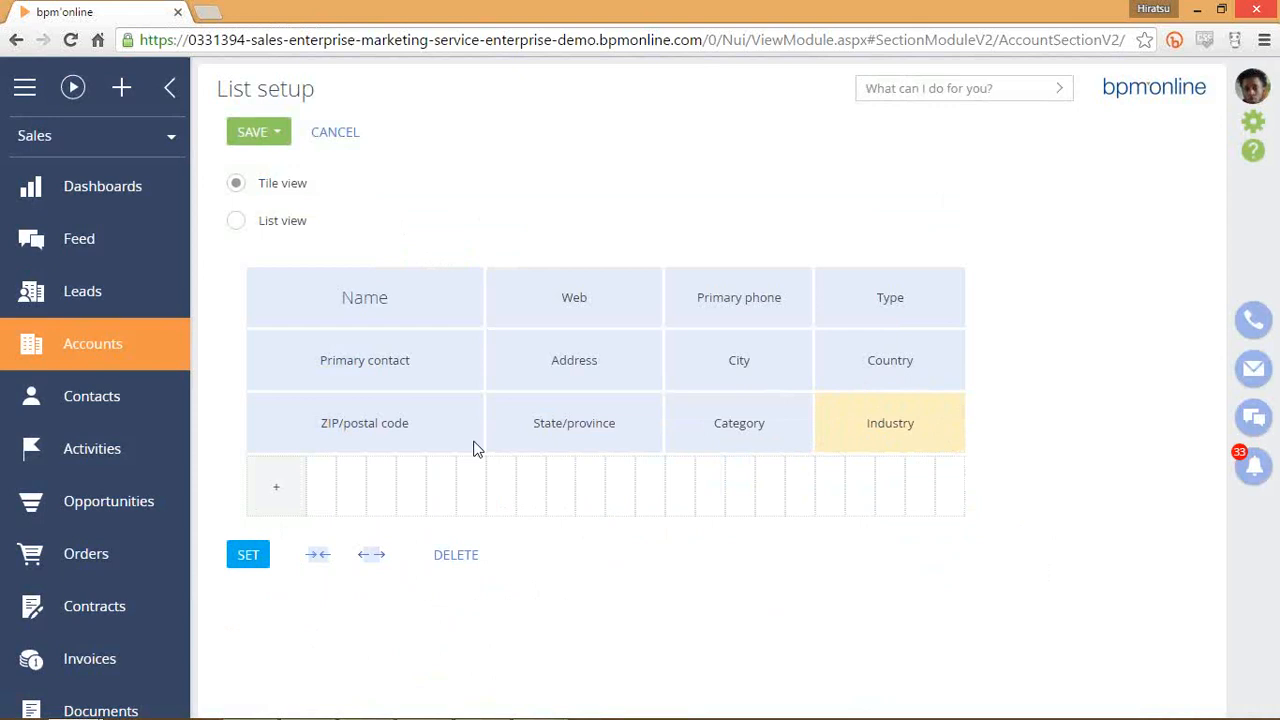
{"action": "left_click", "coordinate": [462, 562]}
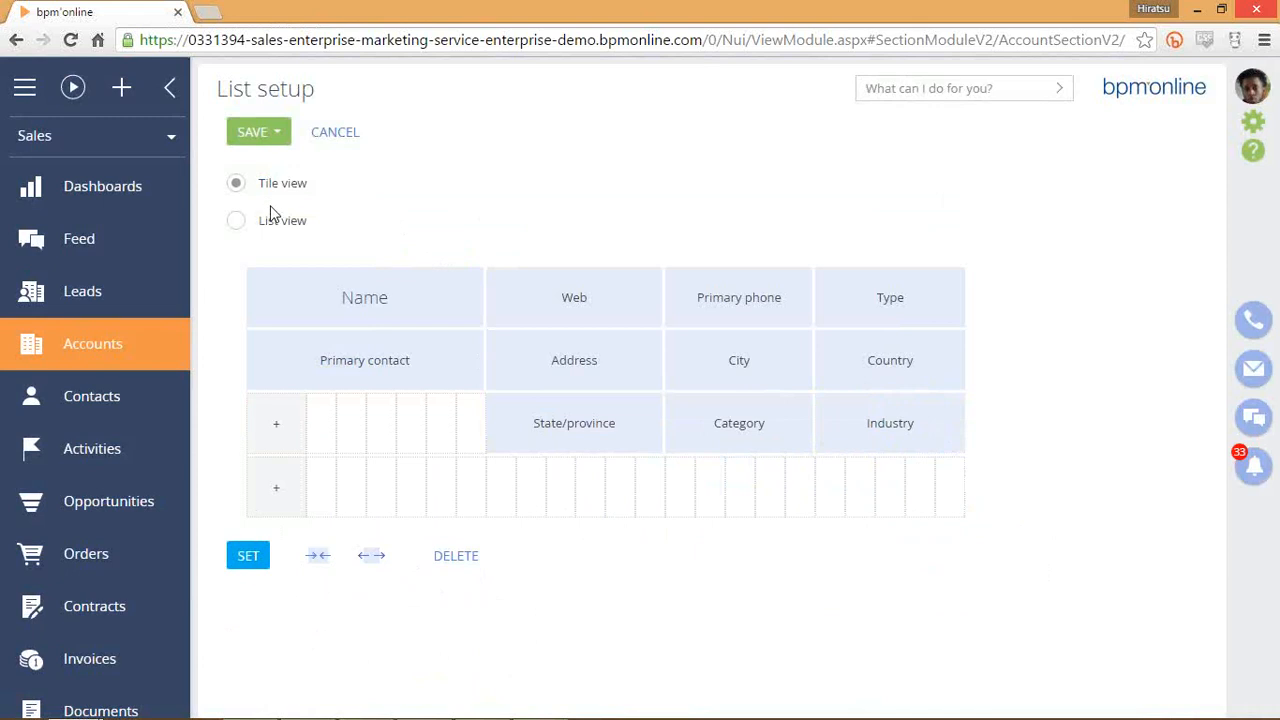
{"action": "left_click", "coordinate": [252, 133]}
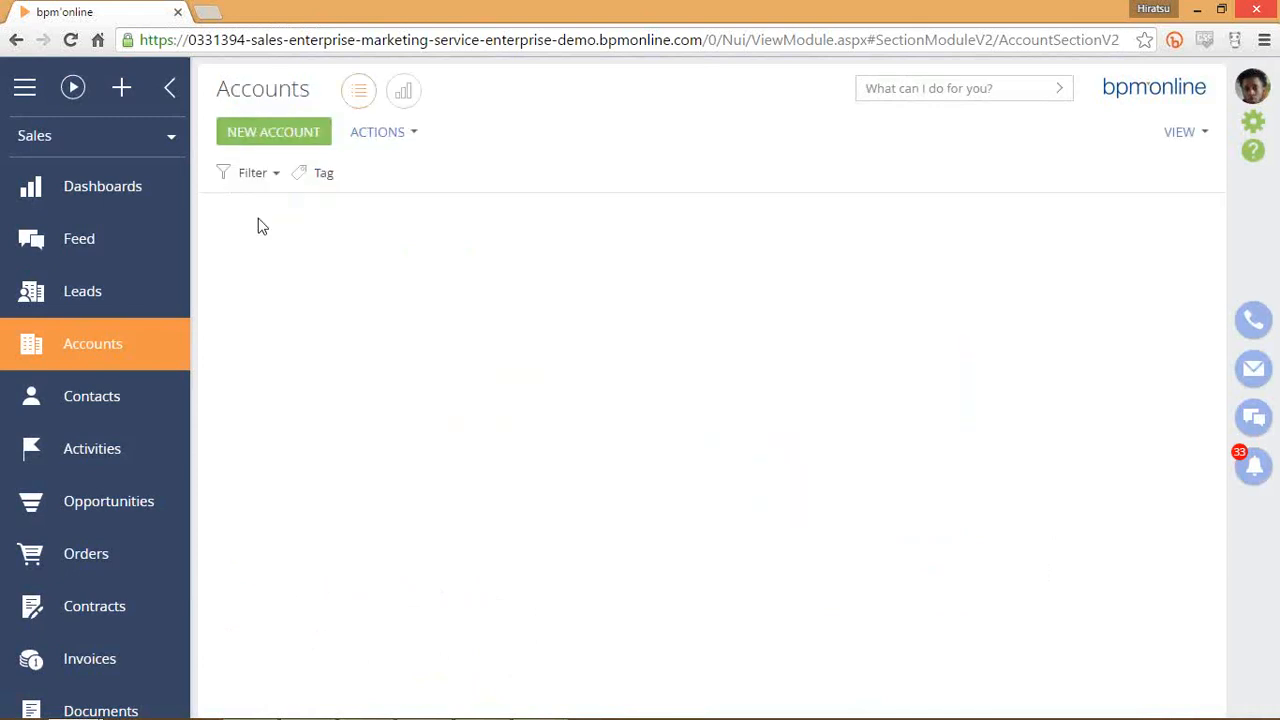
Open Accounts field setup via VIEW > Select fields to display, in List view.
{"action": "left_click", "coordinate": [1190, 132]}
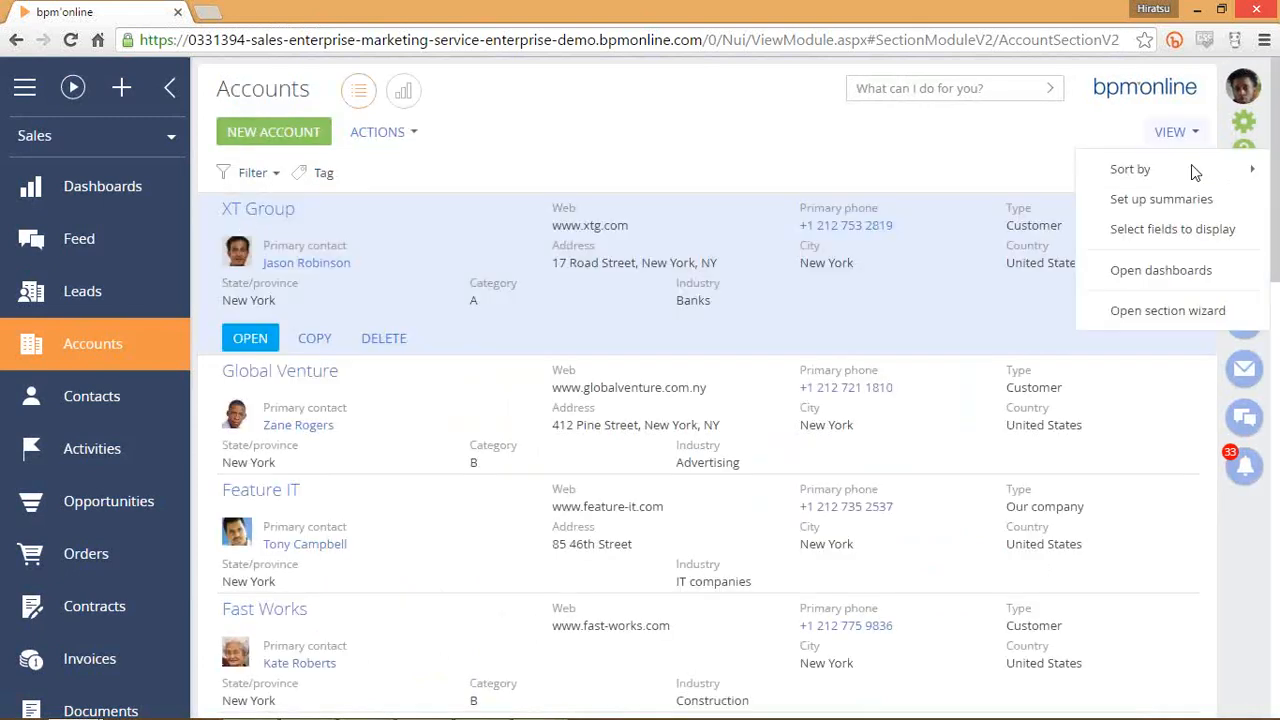
{"action": "left_click", "coordinate": [1178, 230]}
{"action": "left_click", "coordinate": [254, 220]}
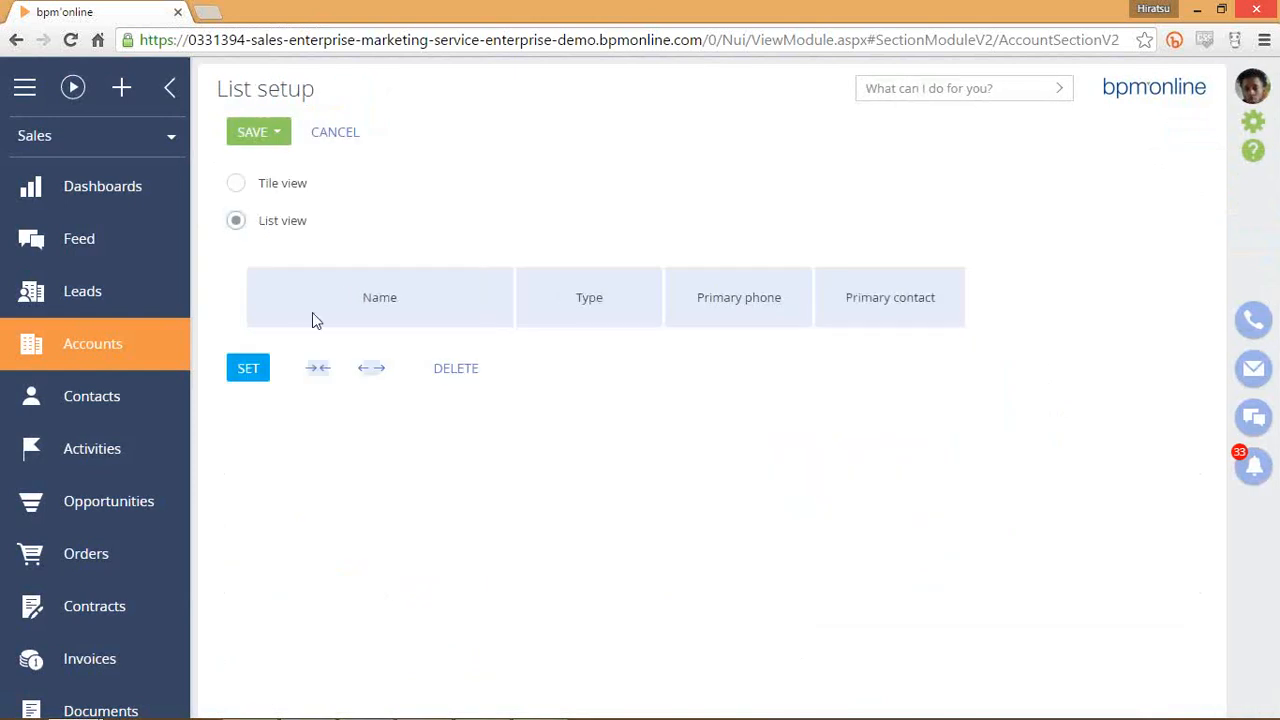
Narrow the Name column to leave an empty slot before Type.
{"action": "left_click", "coordinate": [455, 312]}
{"action": "left_click", "coordinate": [318, 369]}
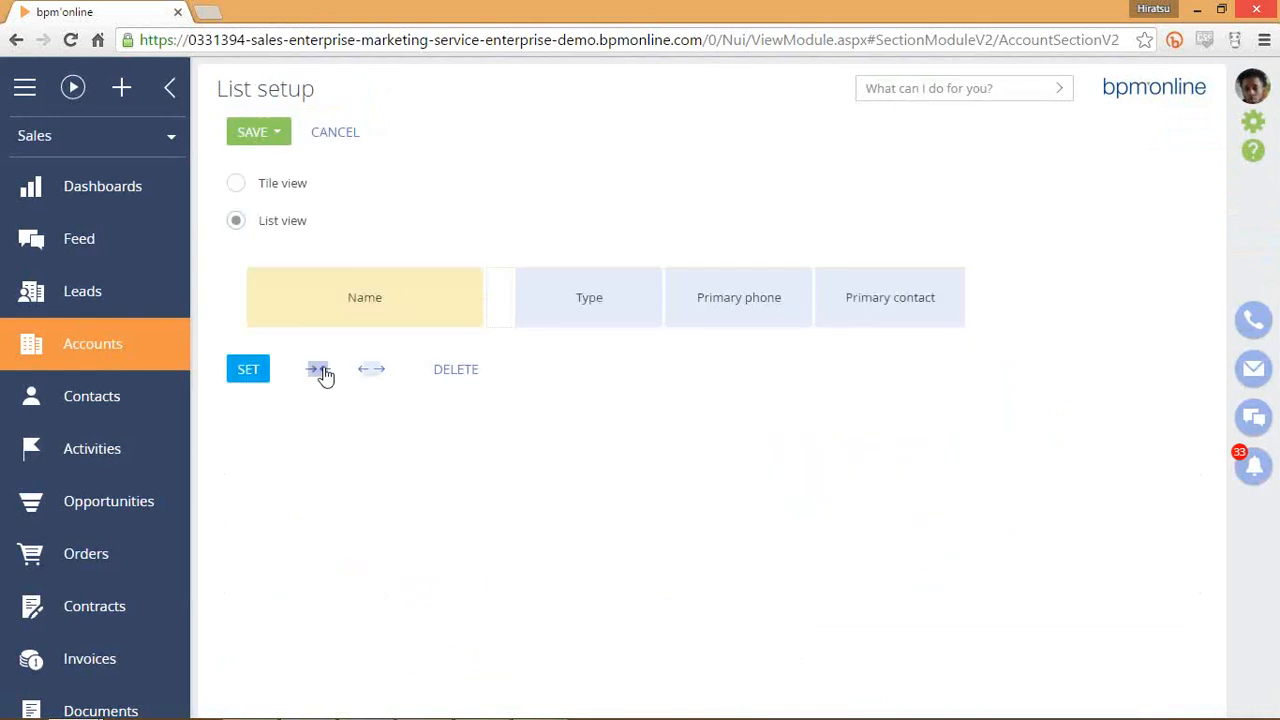
{"action": "left_click", "coordinate": [318, 369]}
{"action": "left_click", "coordinate": [318, 369]}
{"action": "left_click", "coordinate": [318, 369]}
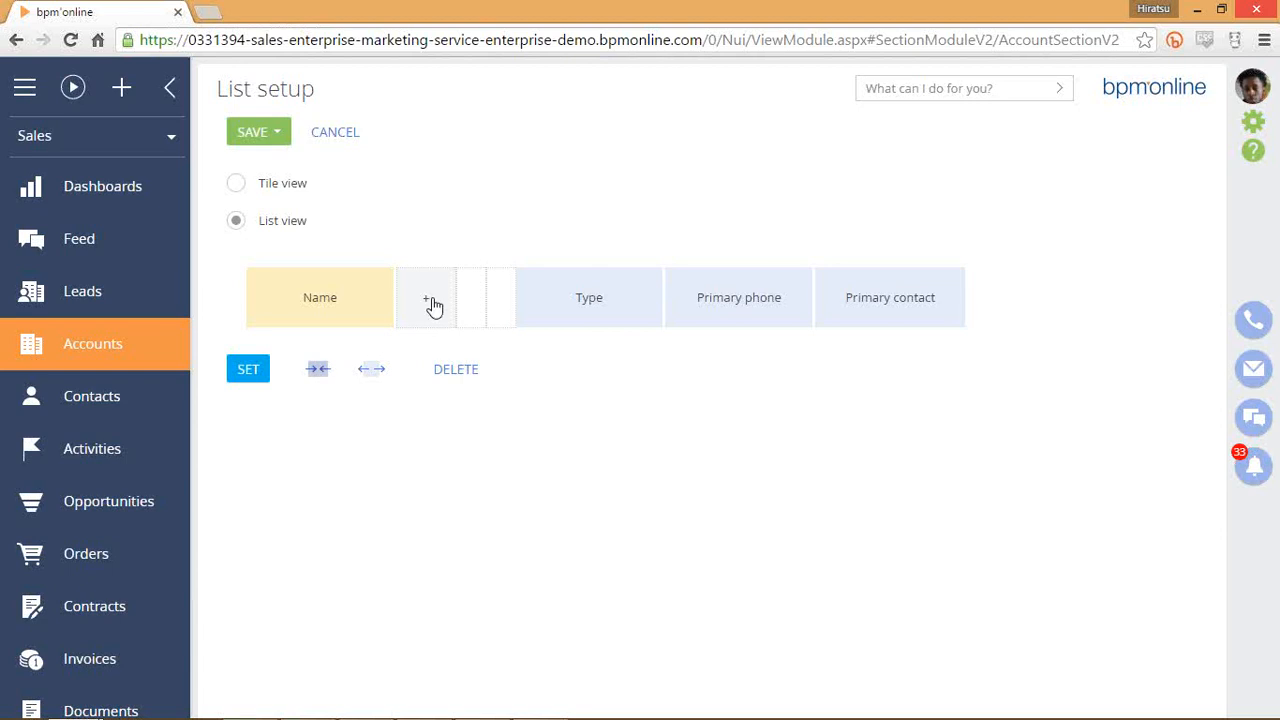
{"action": "left_click", "coordinate": [333, 373]}
{"action": "left_click", "coordinate": [373, 370]}
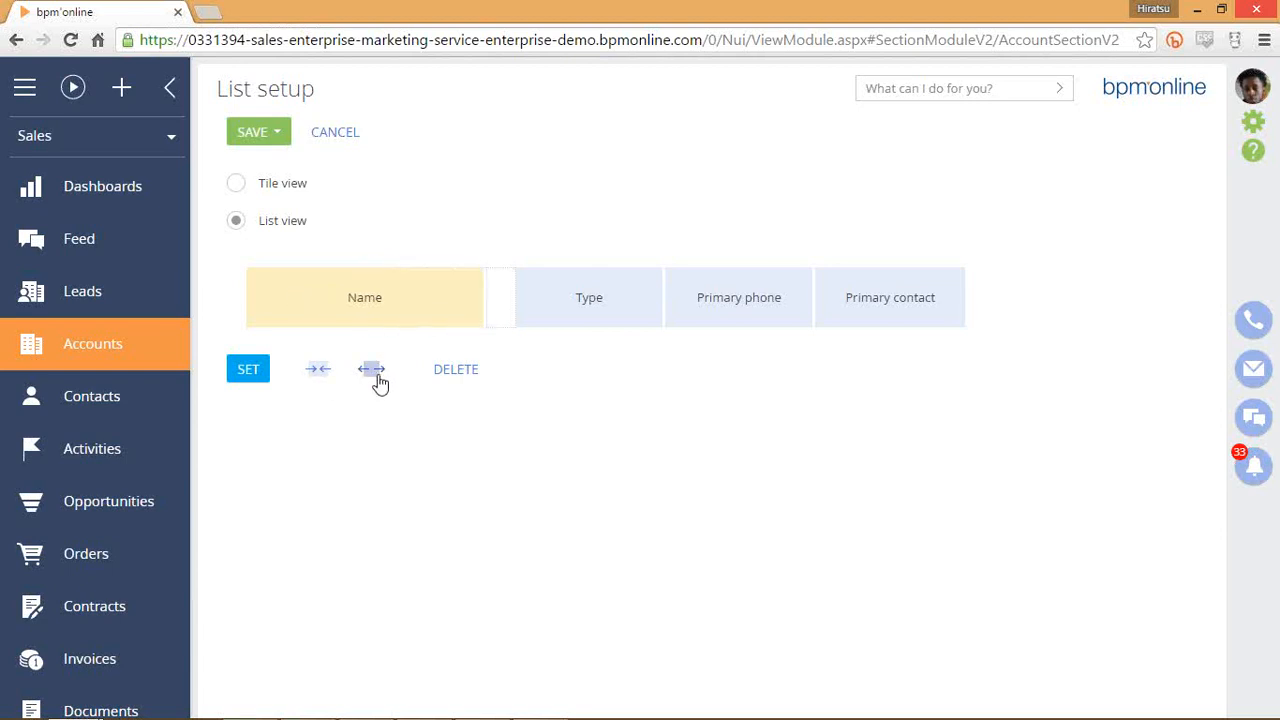
{"action": "left_click", "coordinate": [373, 370]}
{"action": "left_click", "coordinate": [328, 371]}
{"action": "left_click", "coordinate": [318, 369]}
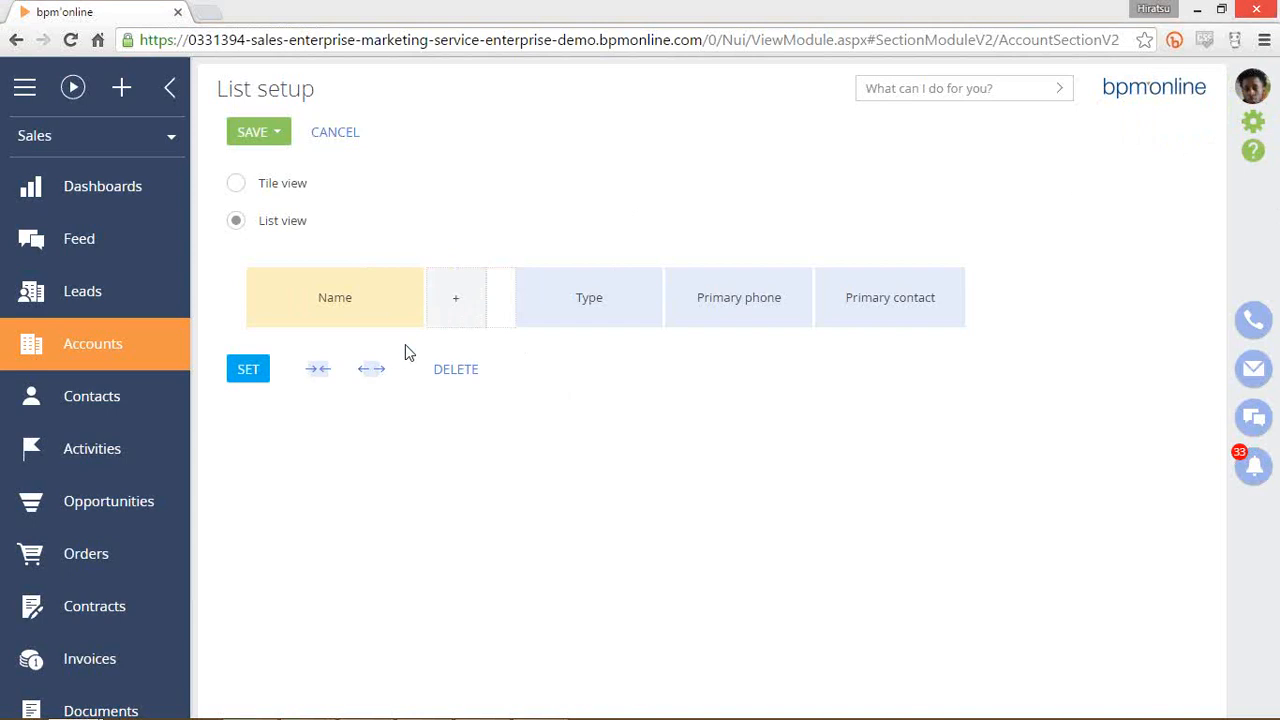
Adjust the Name column width, ending narrower to free space for a new column.
{"action": "left_click", "coordinate": [318, 369]}
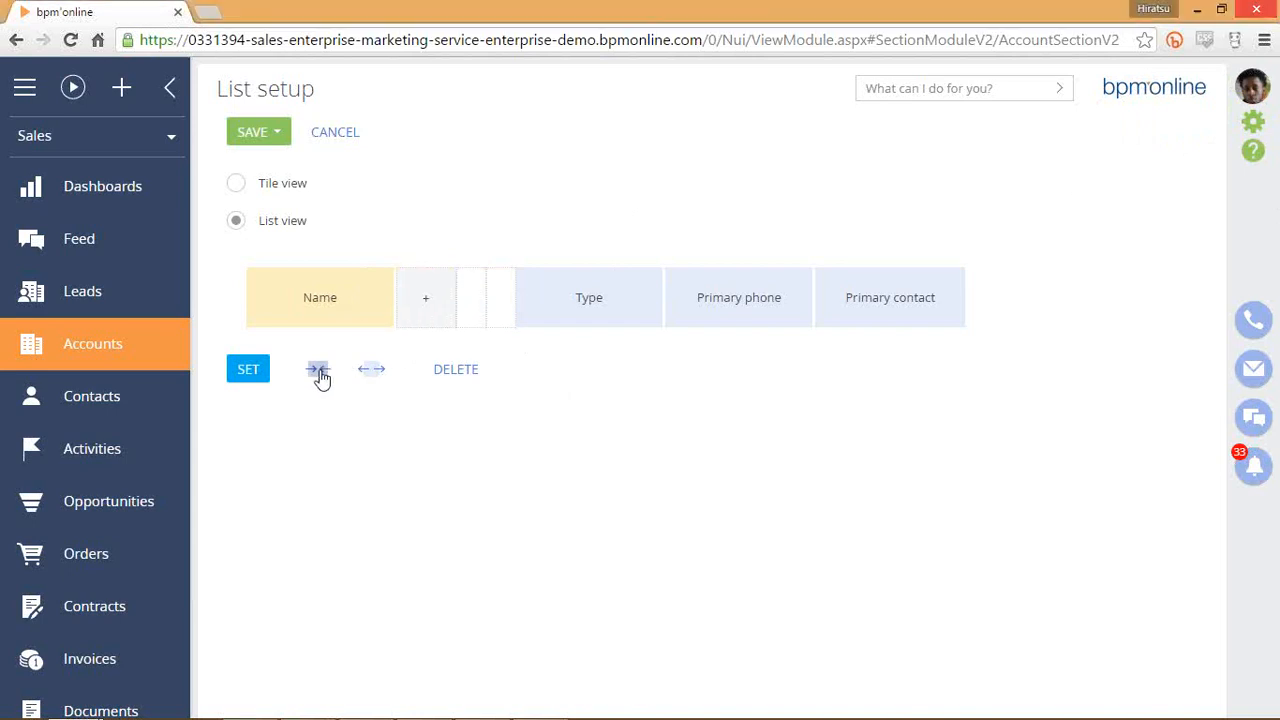
{"action": "left_click", "coordinate": [318, 369]}
{"action": "left_click", "coordinate": [376, 372]}
{"action": "left_click", "coordinate": [378, 378]}
{"action": "left_click", "coordinate": [378, 378]}
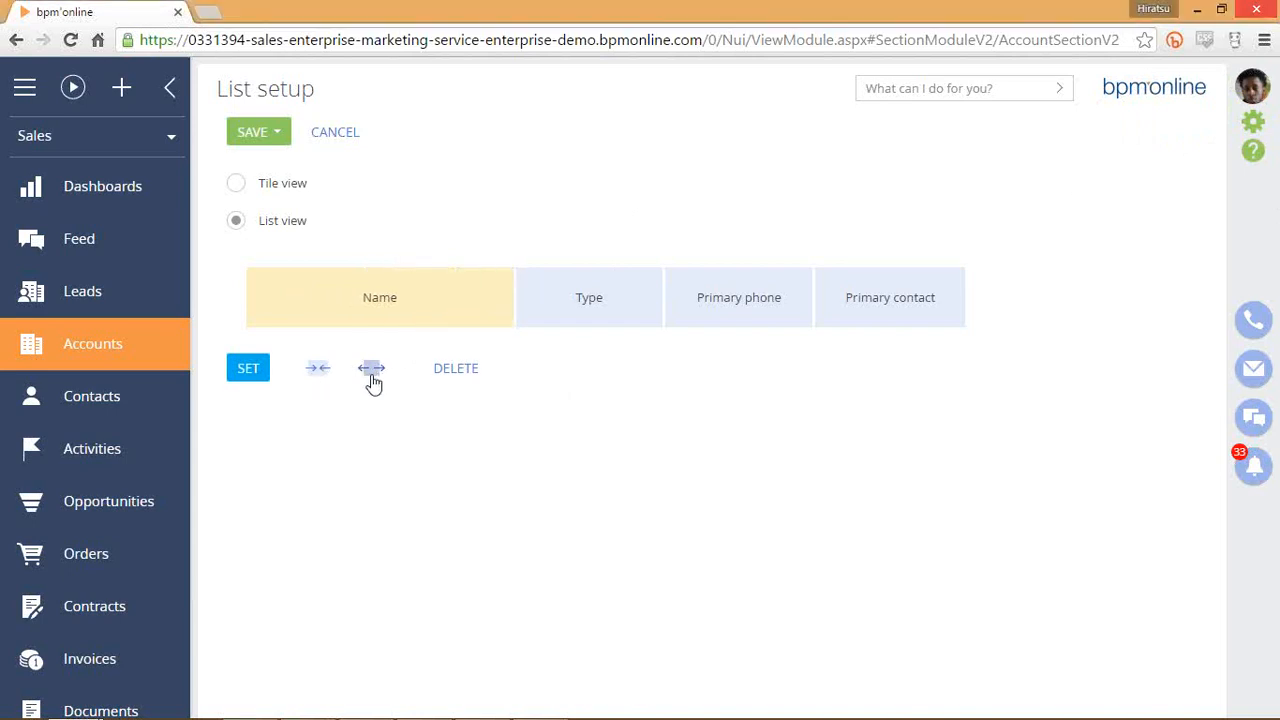
{"action": "left_click", "coordinate": [316, 374]}
{"action": "left_click", "coordinate": [316, 376]}
{"action": "left_click", "coordinate": [316, 376]}
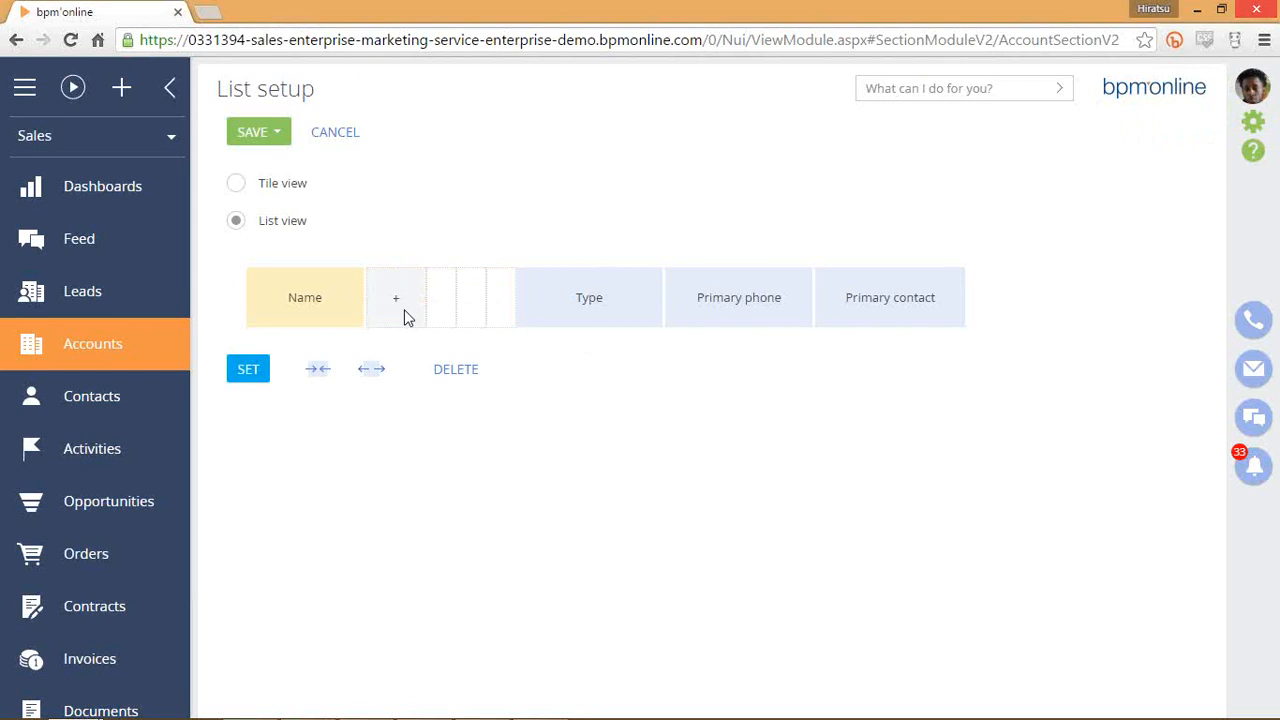
Add a widened Annual revenue column after Name and save the list layout.
{"action": "left_click", "coordinate": [407, 317]}
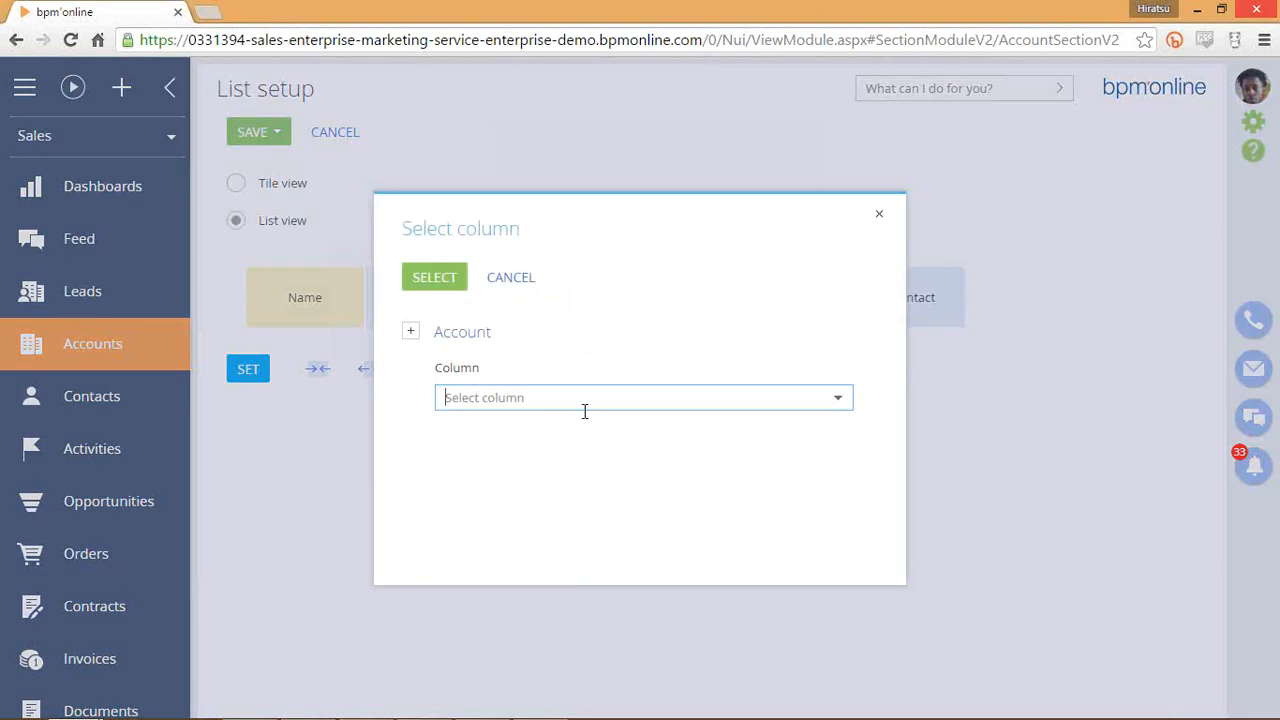
{"action": "left_click", "coordinate": [590, 405]}
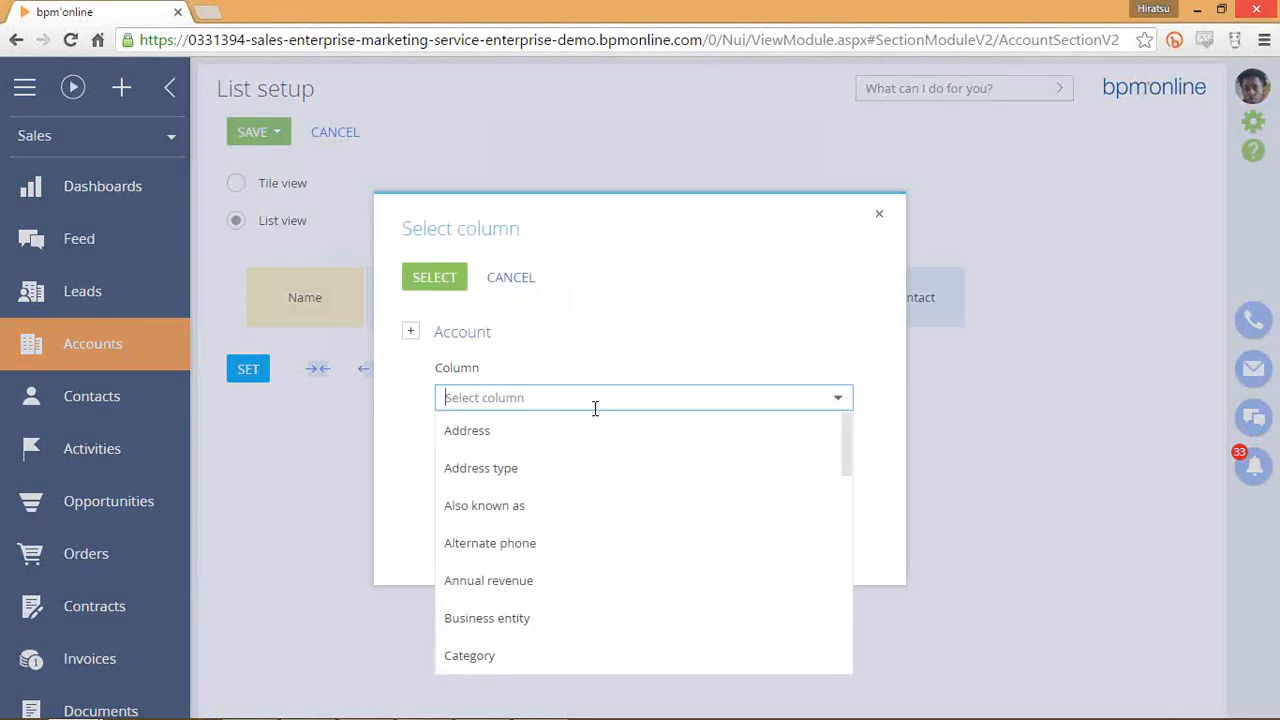
{"action": "left_click", "coordinate": [523, 580]}
{"action": "left_click", "coordinate": [458, 294]}
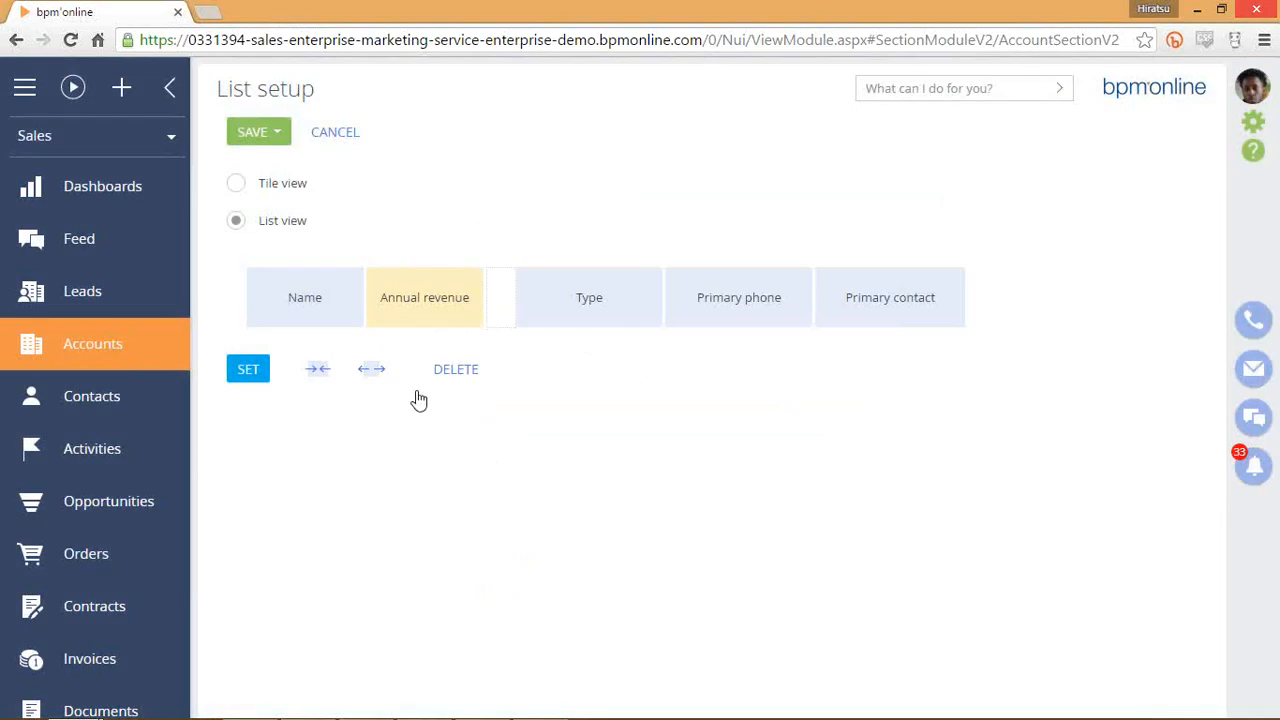
{"action": "left_click", "coordinate": [376, 374]}
{"action": "left_click", "coordinate": [241, 131]}
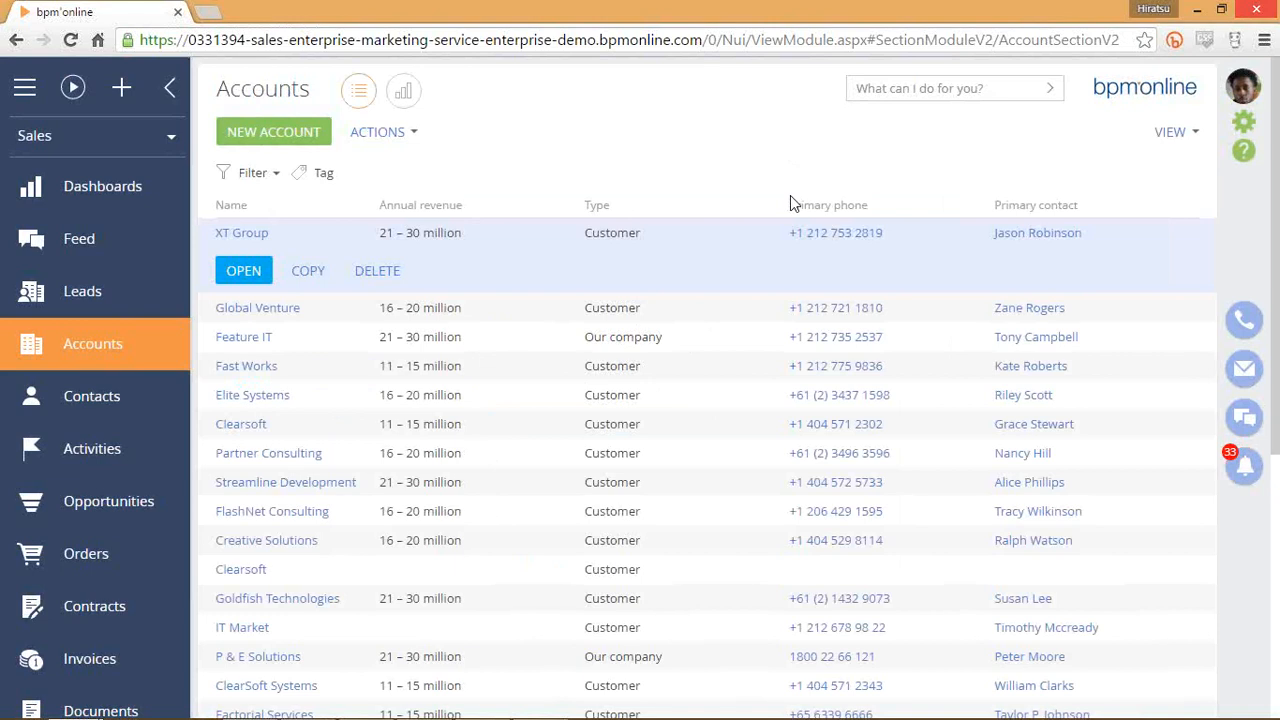
Sort the accounts by Type, then by Name ascending so Alpha Business is first.
{"action": "left_click", "coordinate": [503, 318]}
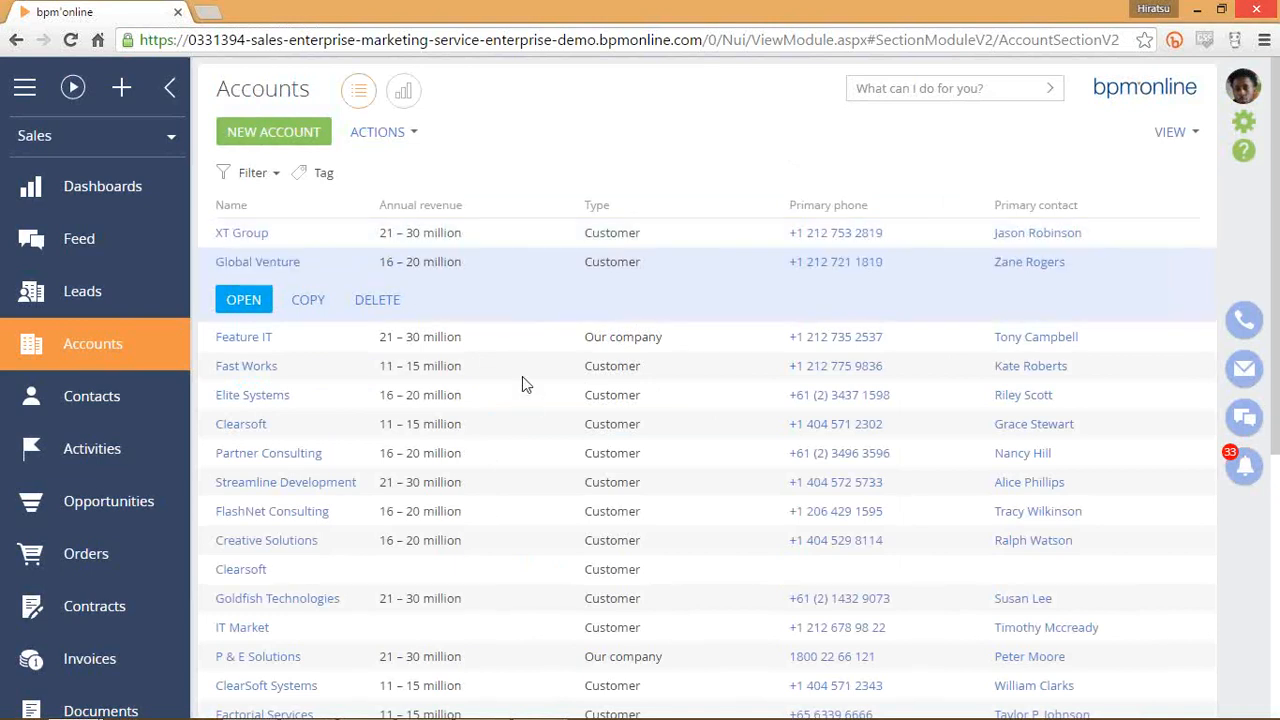
{"action": "left_click", "coordinate": [530, 372]}
{"action": "left_click", "coordinate": [600, 206]}
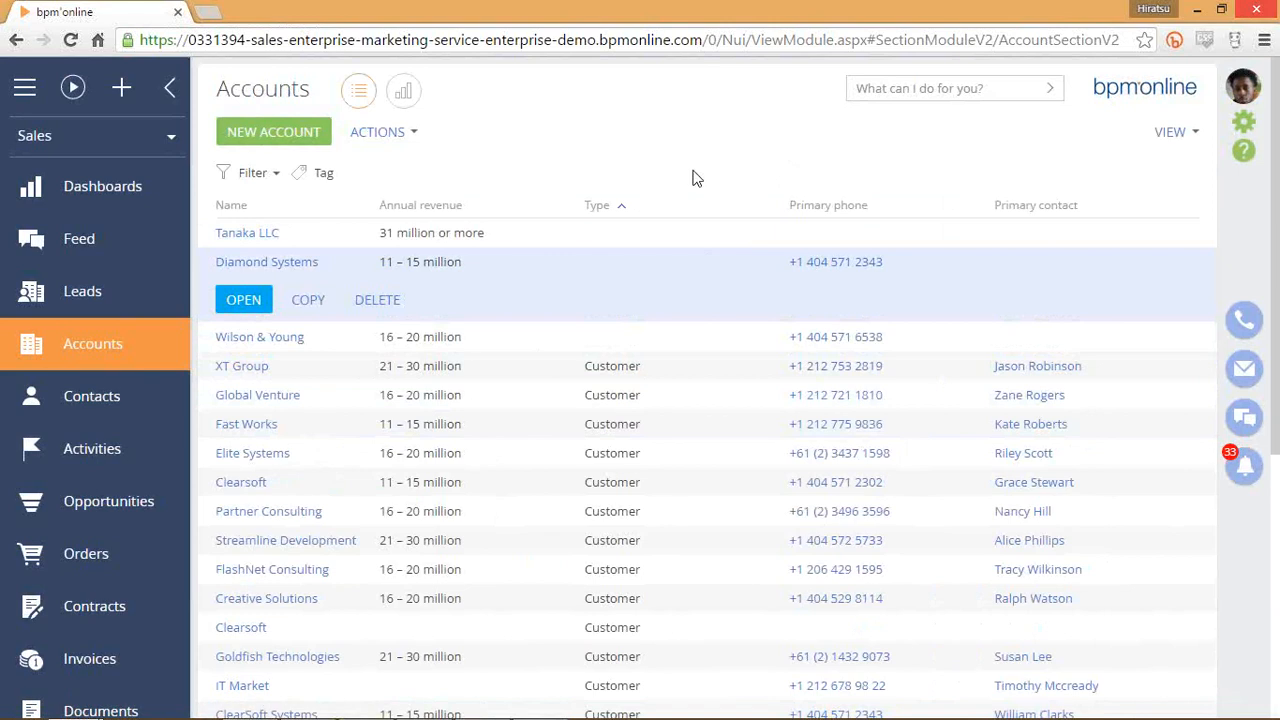
{"action": "left_click", "coordinate": [236, 207]}
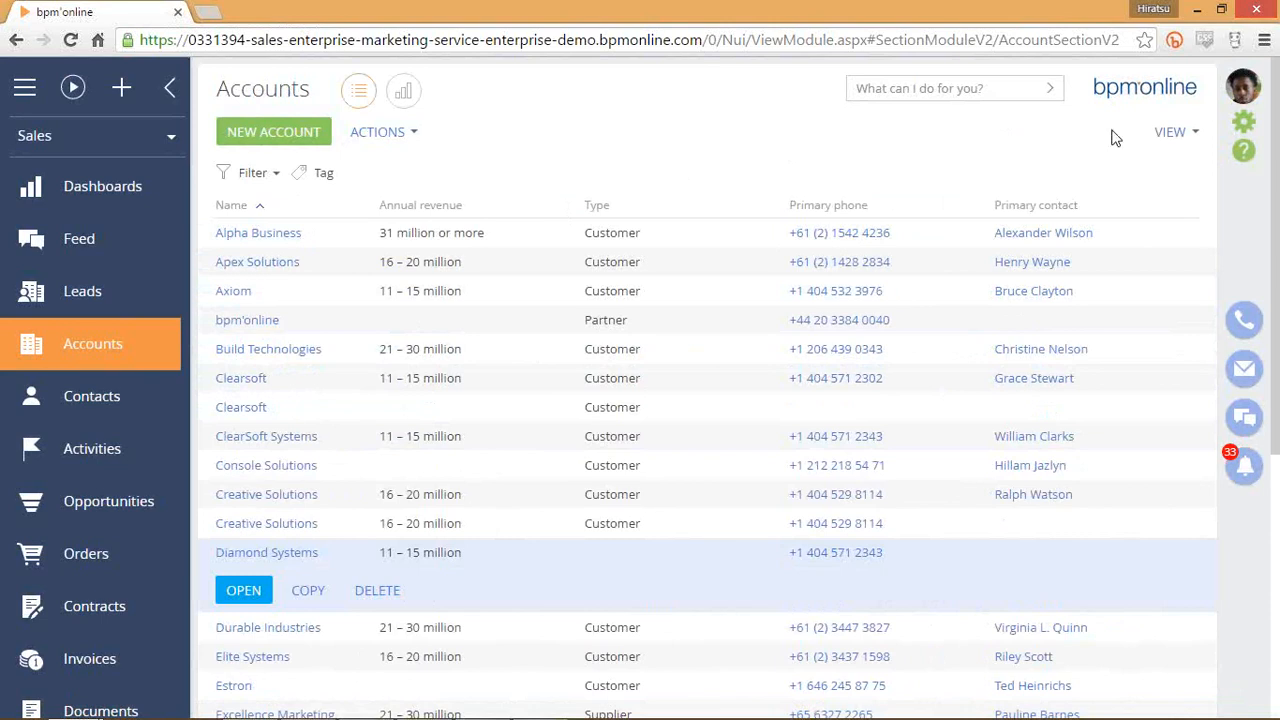
{"action": "left_click", "coordinate": [1170, 134]}
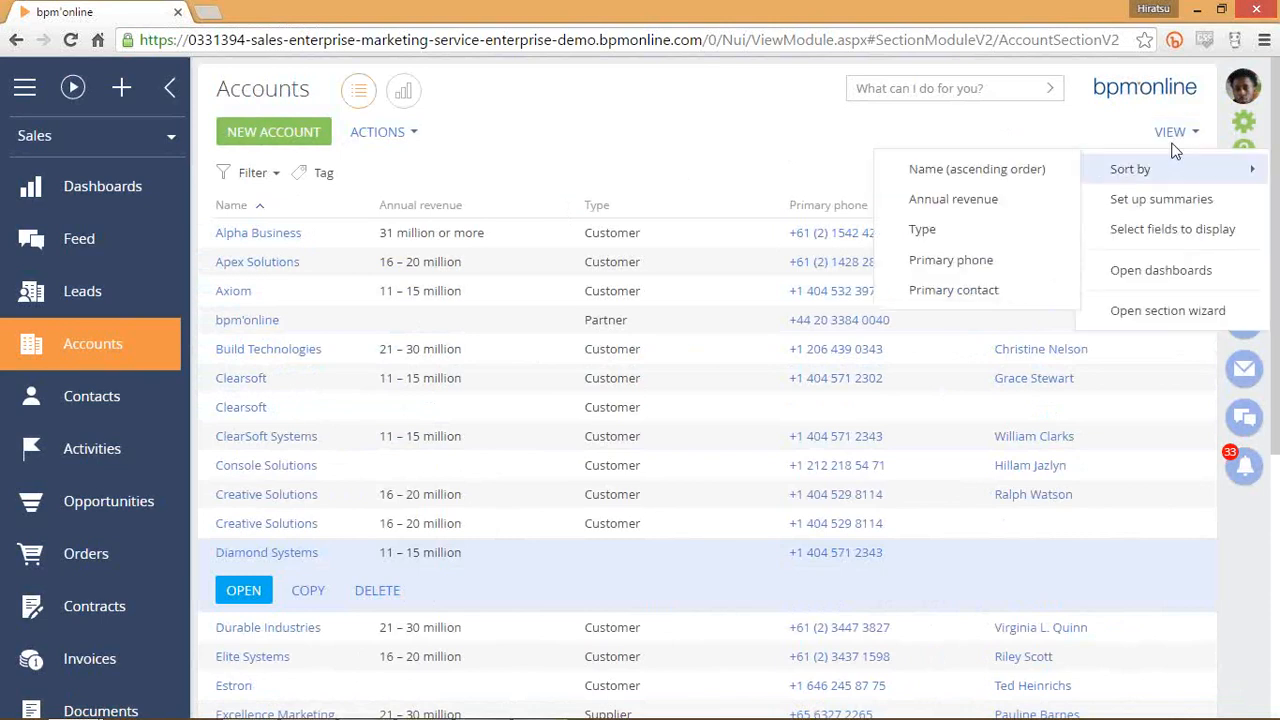
{"action": "left_click", "coordinate": [720, 138]}
{"action": "scroll", "coordinate": [95, 512], "scroll_direction": "down", "scroll_amount": 1}
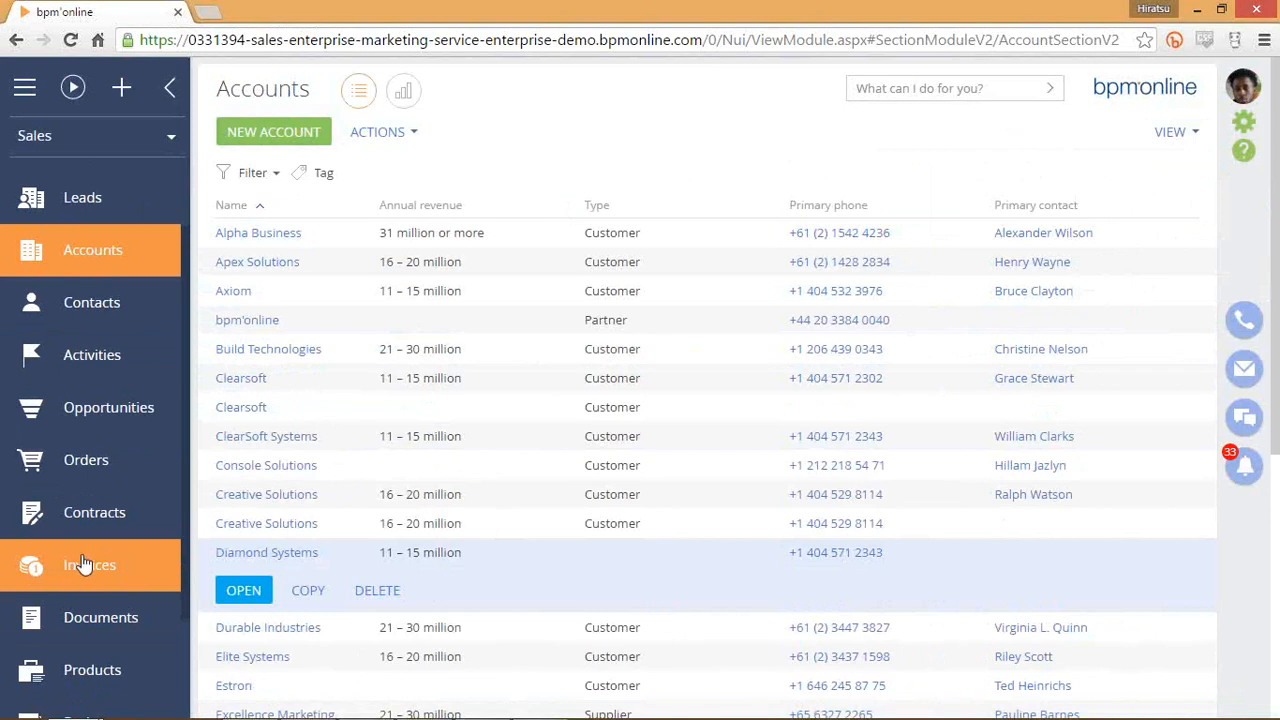
Switch to the Invoices section, select invoice INV-5-10, and bring up the VIEW menu.
{"action": "left_click", "coordinate": [84, 565]}
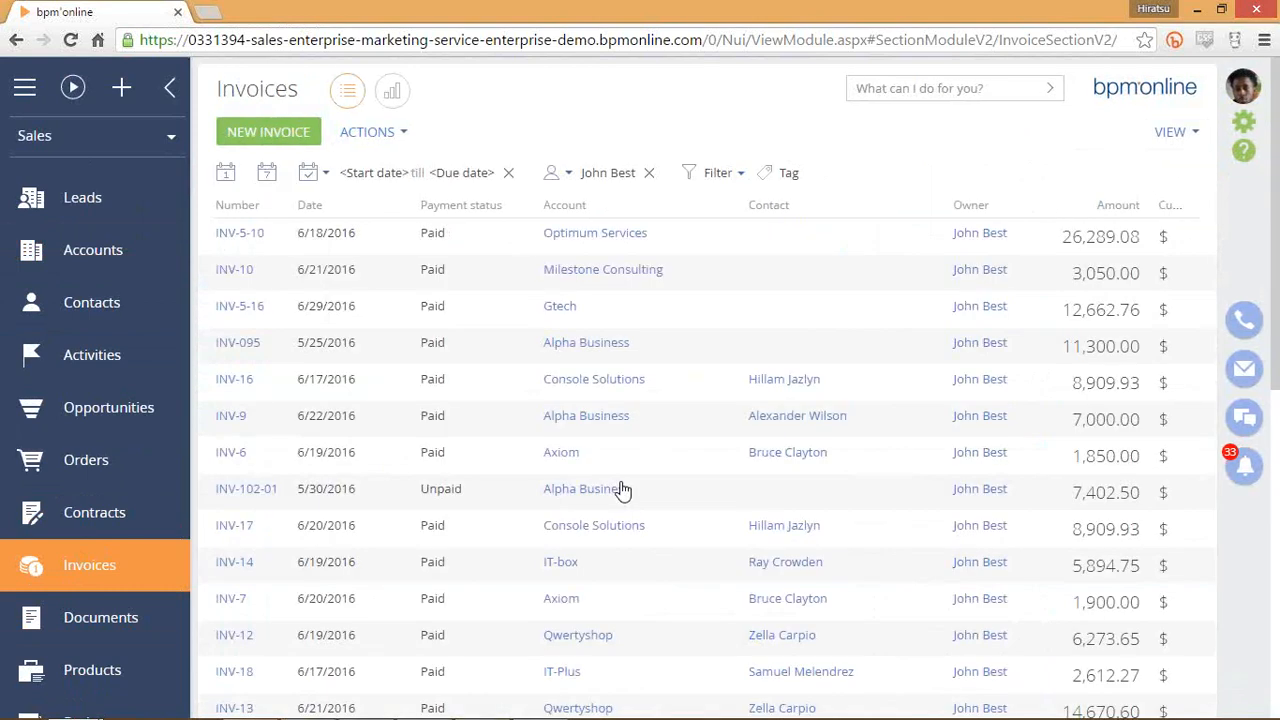
{"action": "left_click", "coordinate": [786, 256]}
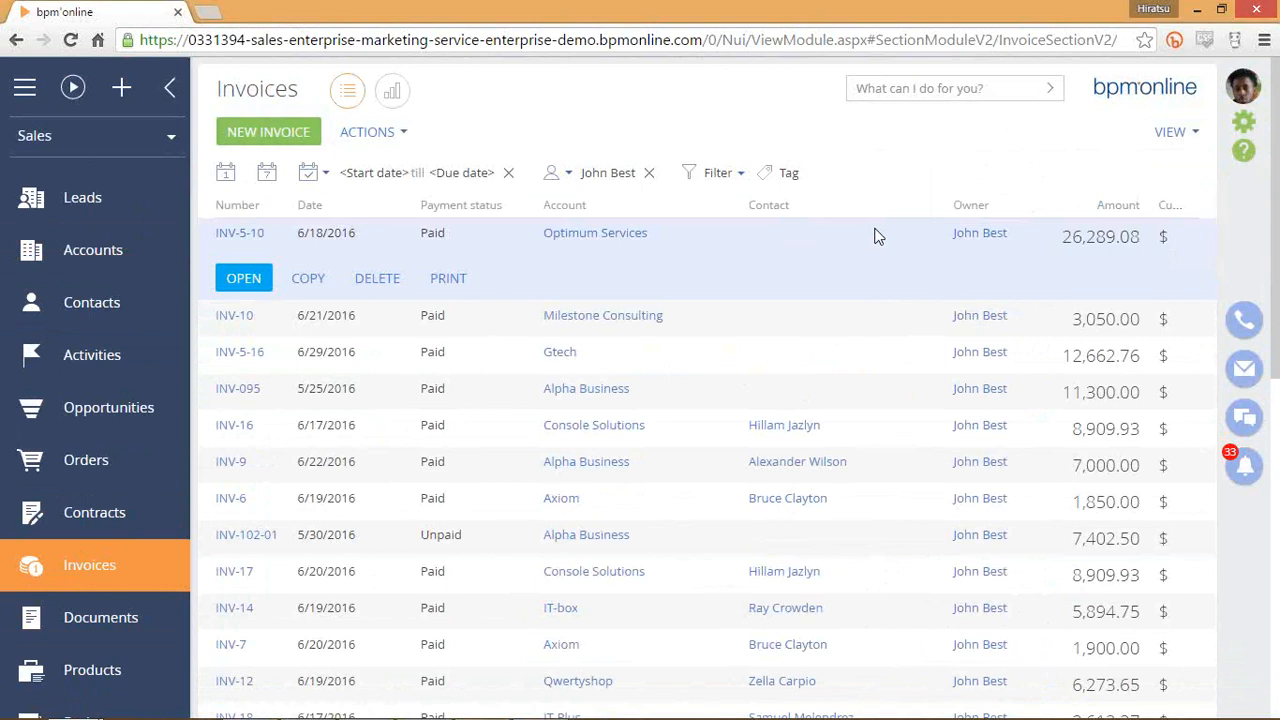
{"action": "left_click", "coordinate": [1168, 132]}
In VIEW > Set up summaries, turn on Display number of records.
{"action": "left_click", "coordinate": [1172, 133]}
{"action": "left_click", "coordinate": [1188, 213]}
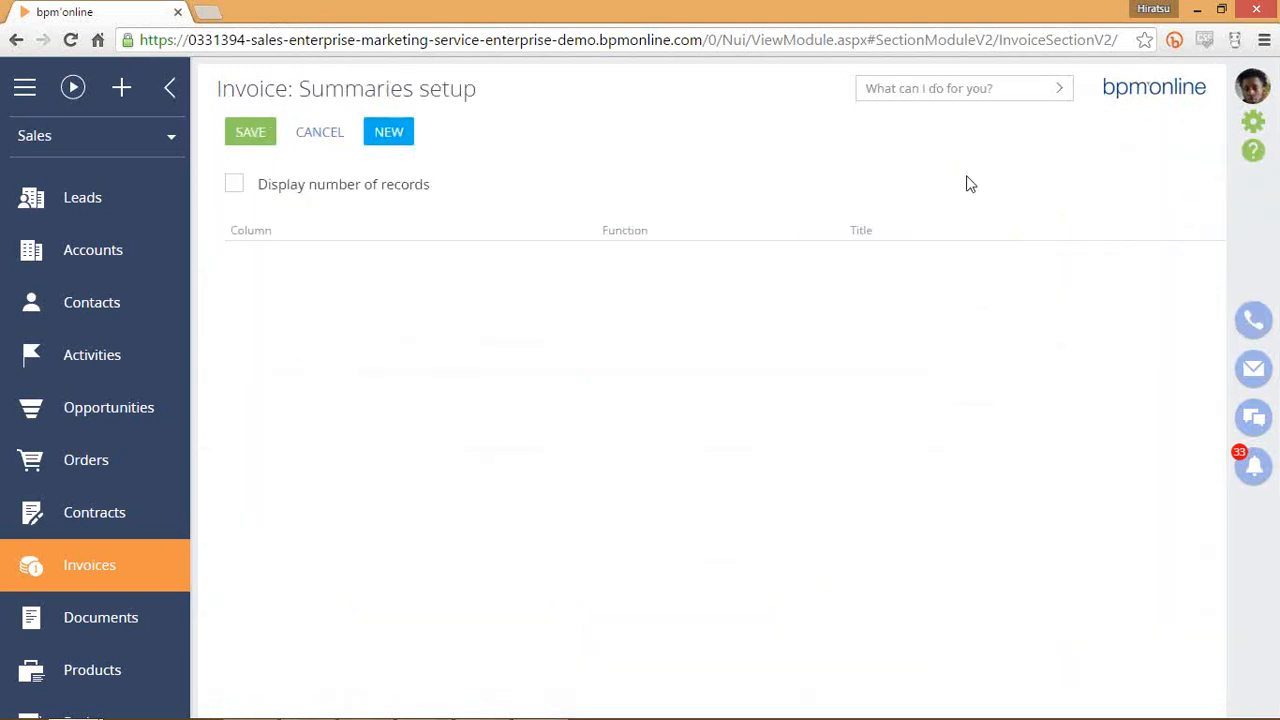
{"action": "left_click", "coordinate": [236, 186]}
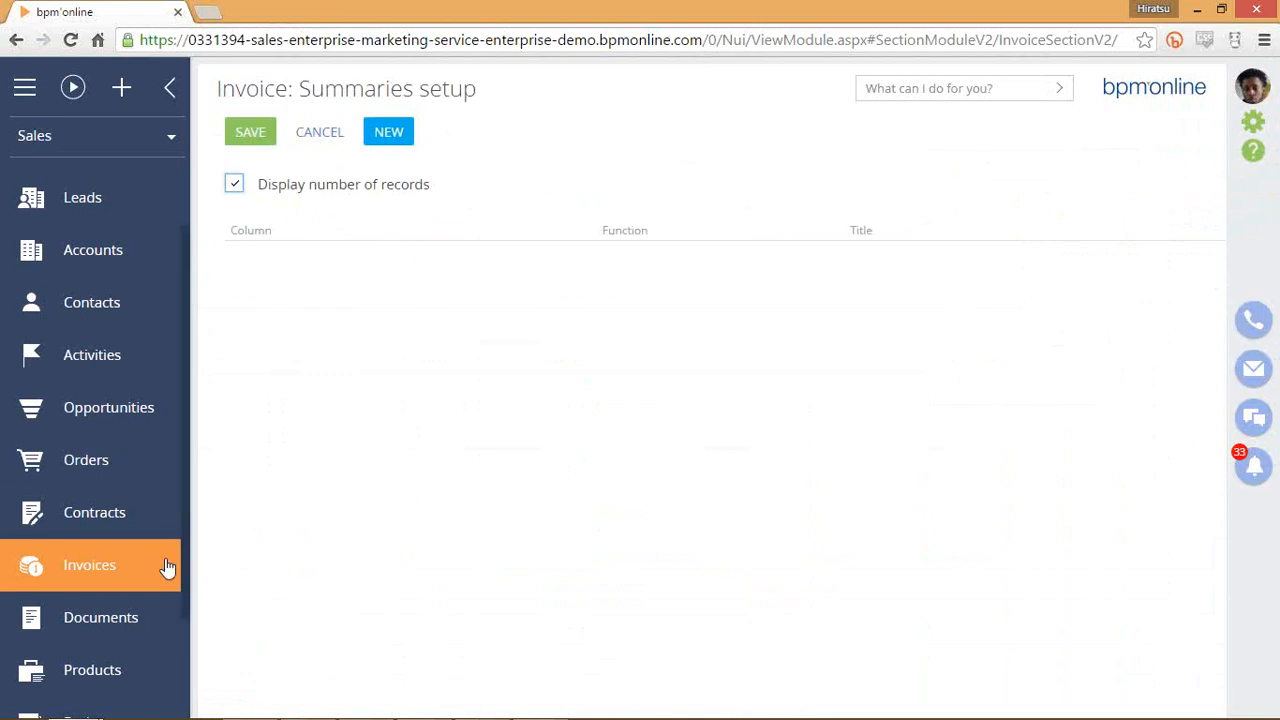
Add a new summary on the Amount column.
{"action": "left_click", "coordinate": [400, 136]}
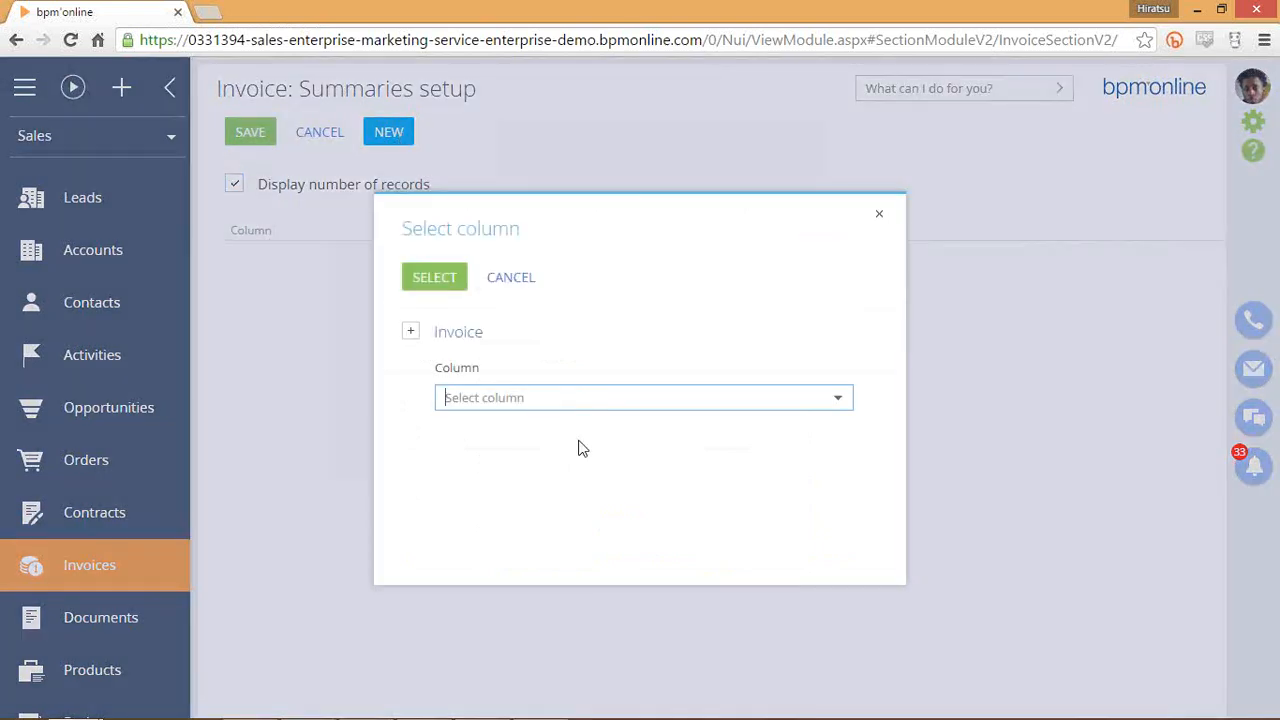
{"action": "left_click", "coordinate": [586, 400]}
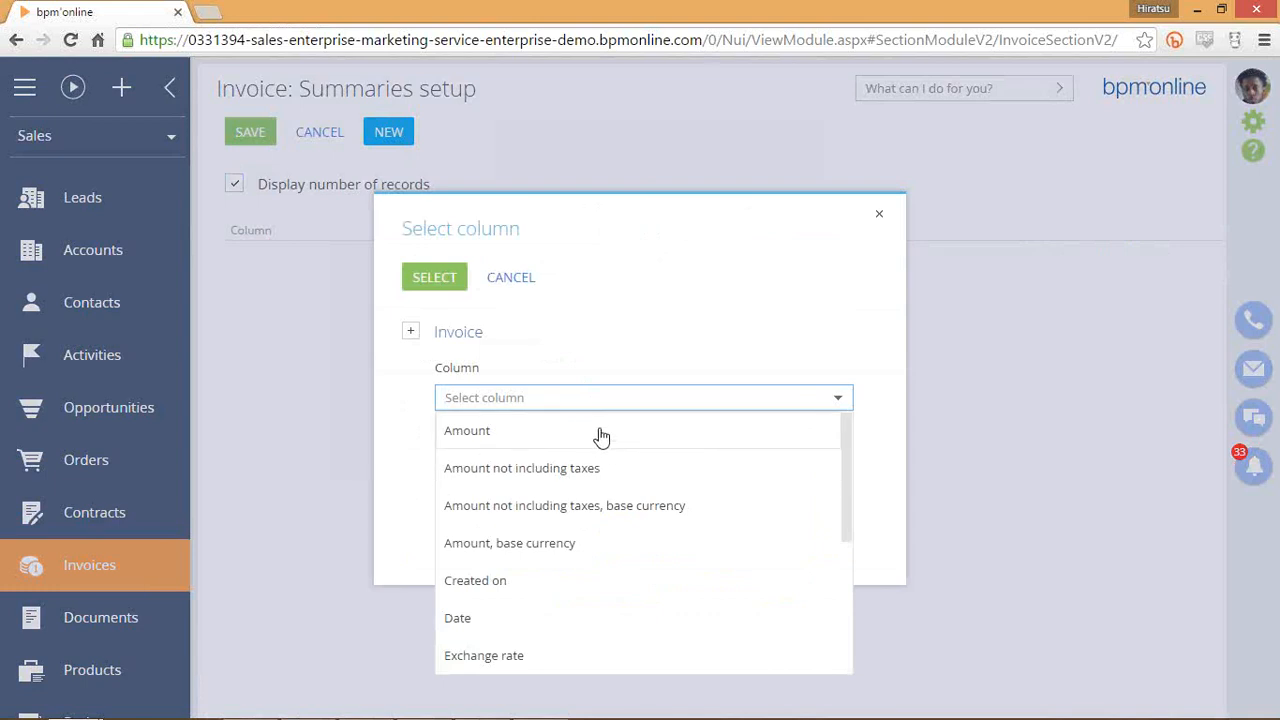
{"action": "scroll", "coordinate": [600, 434], "scroll_direction": "down", "scroll_amount": 5}
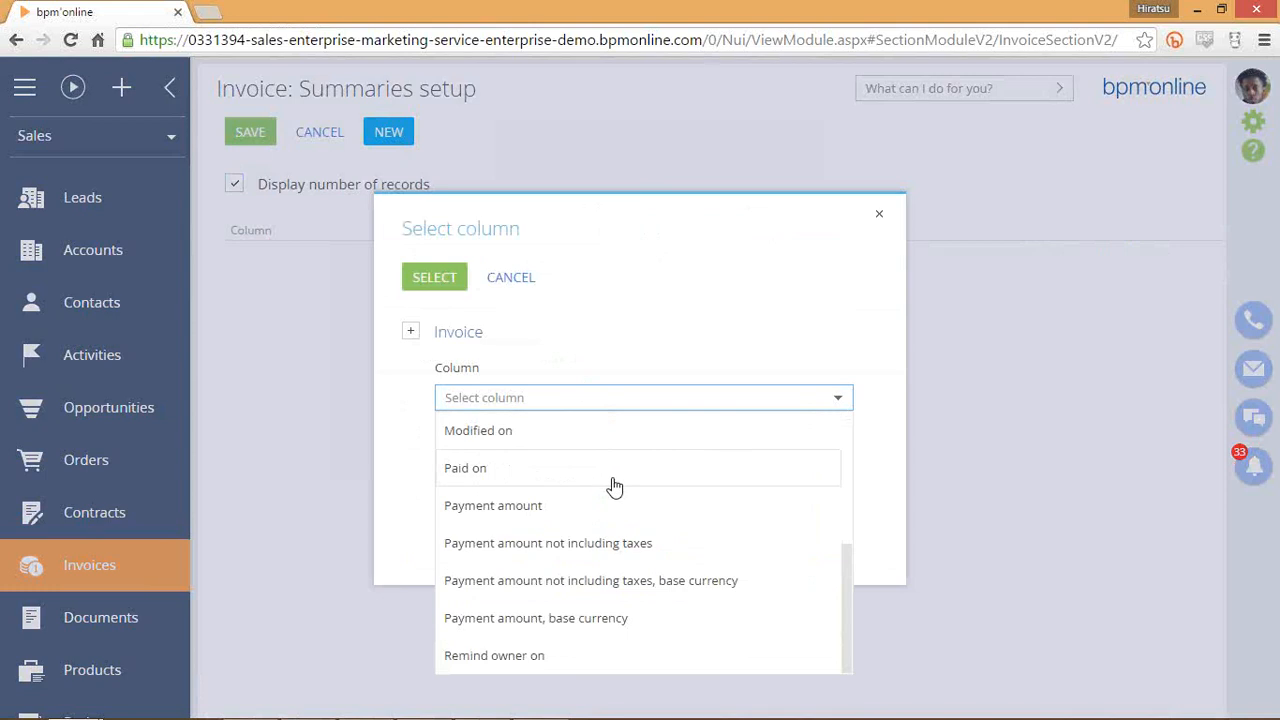
{"action": "scroll", "coordinate": [600, 512], "scroll_direction": "up", "scroll_amount": 5}
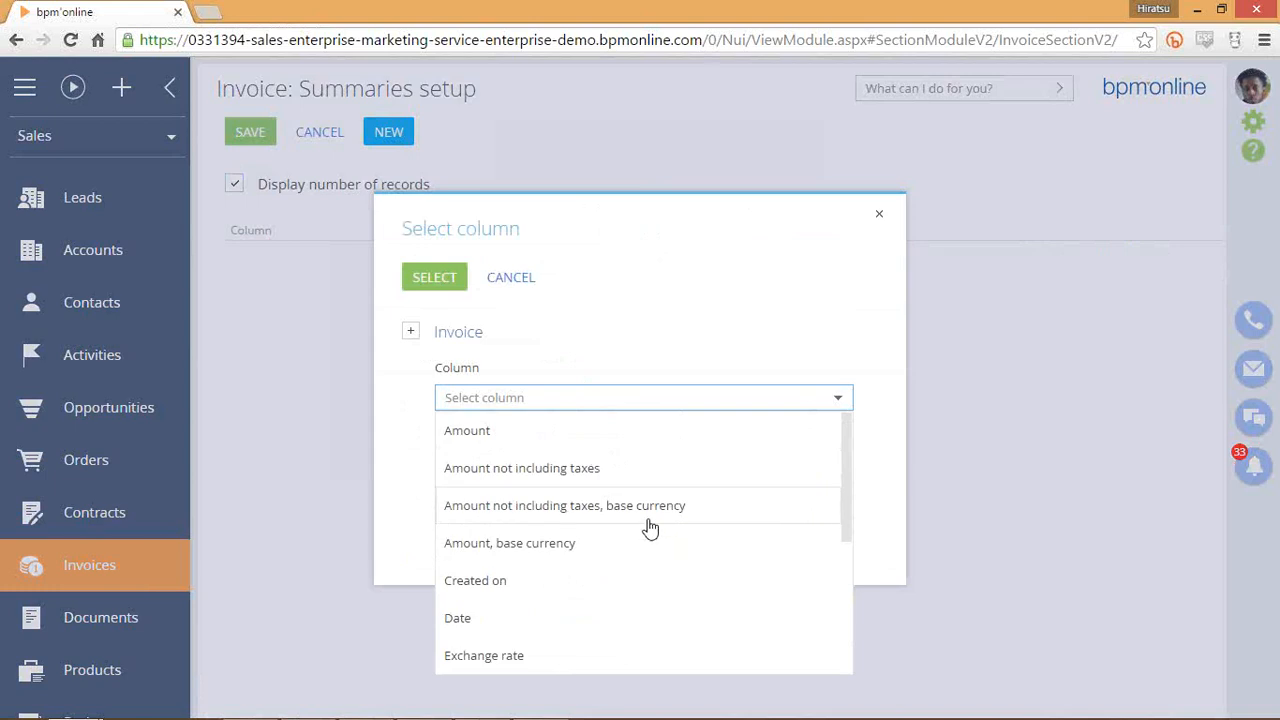
{"action": "scroll", "coordinate": [563, 577], "scroll_direction": "down", "scroll_amount": 3}
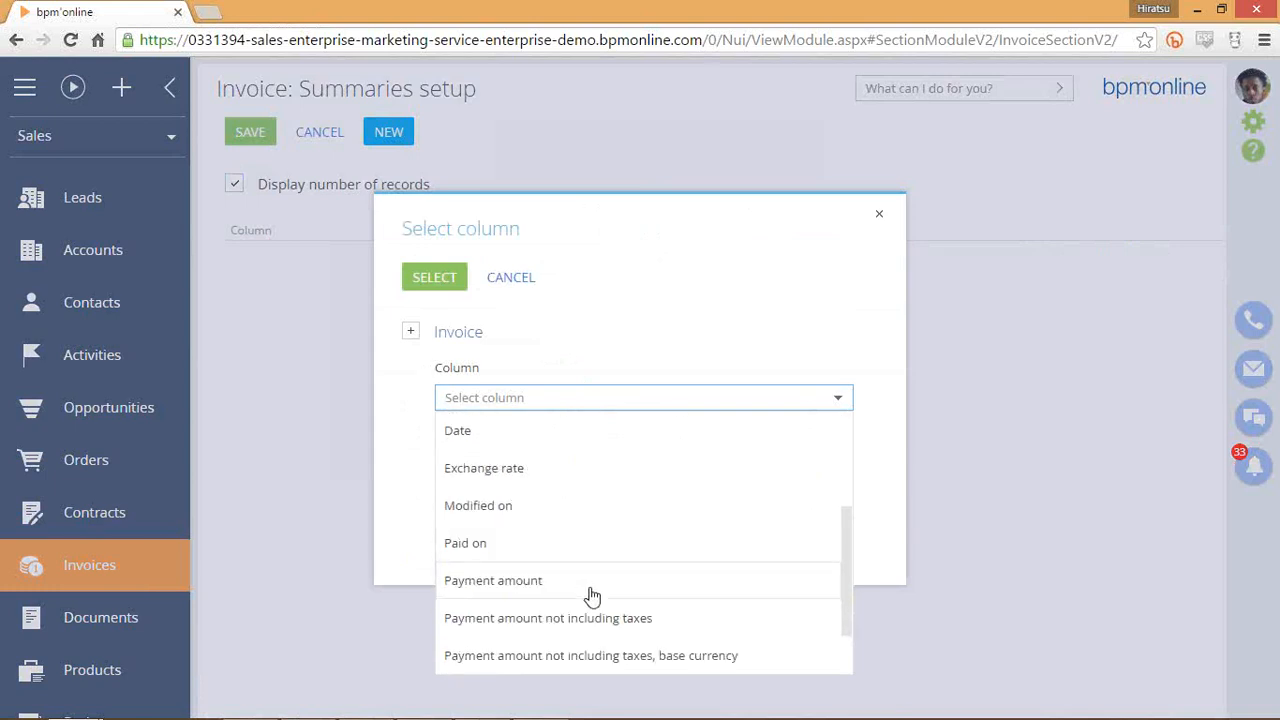
{"action": "scroll", "coordinate": [590, 592], "scroll_direction": "down", "scroll_amount": 2}
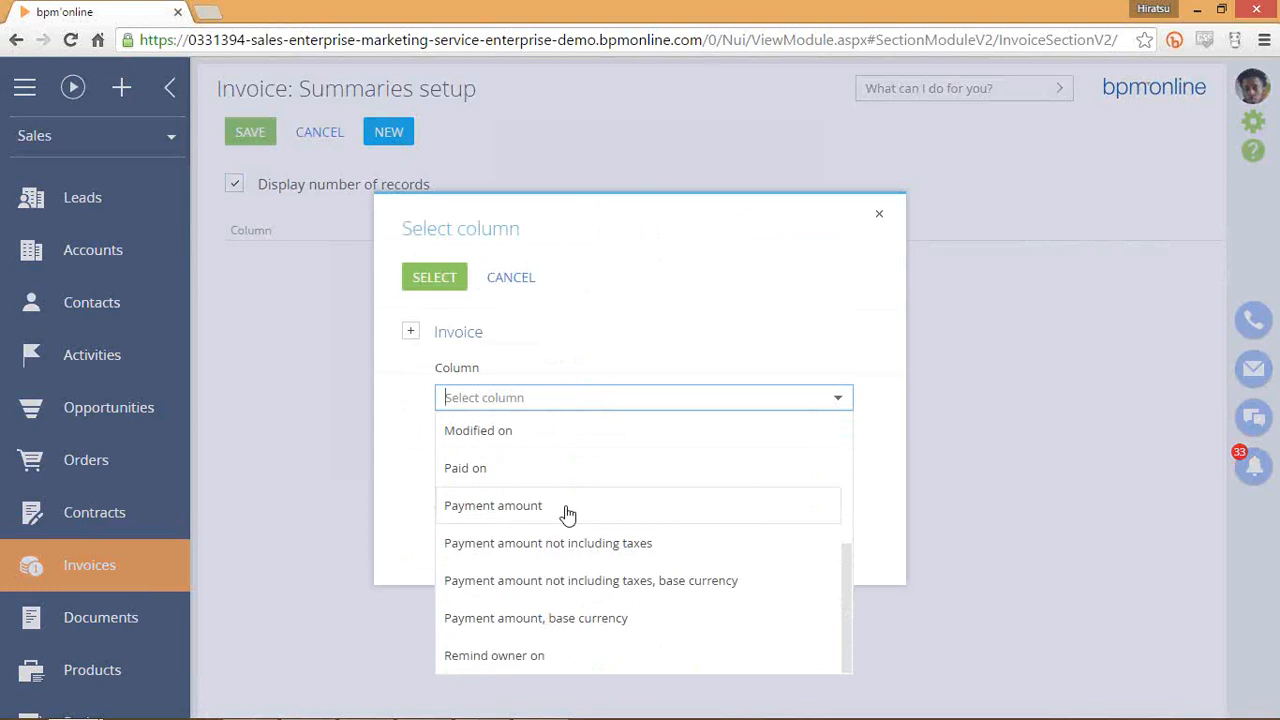
{"action": "scroll", "coordinate": [683, 497], "scroll_direction": "up", "scroll_amount": 4}
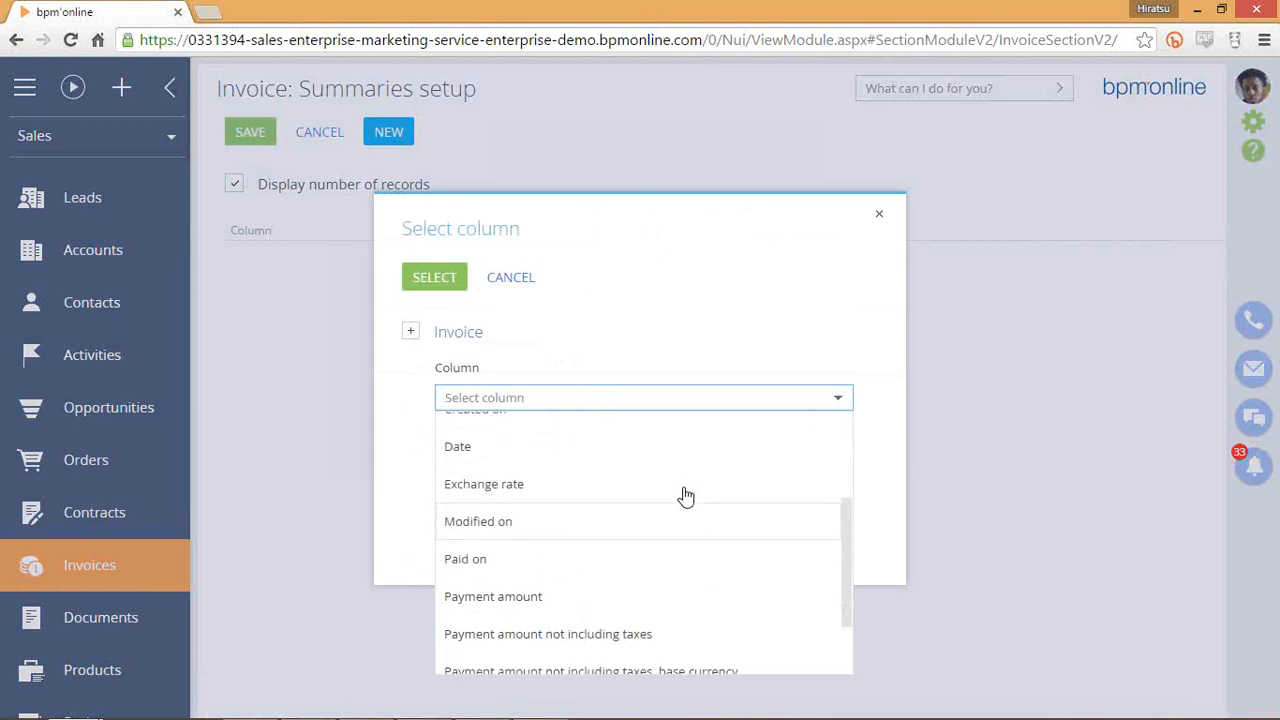
{"action": "left_click", "coordinate": [557, 440]}
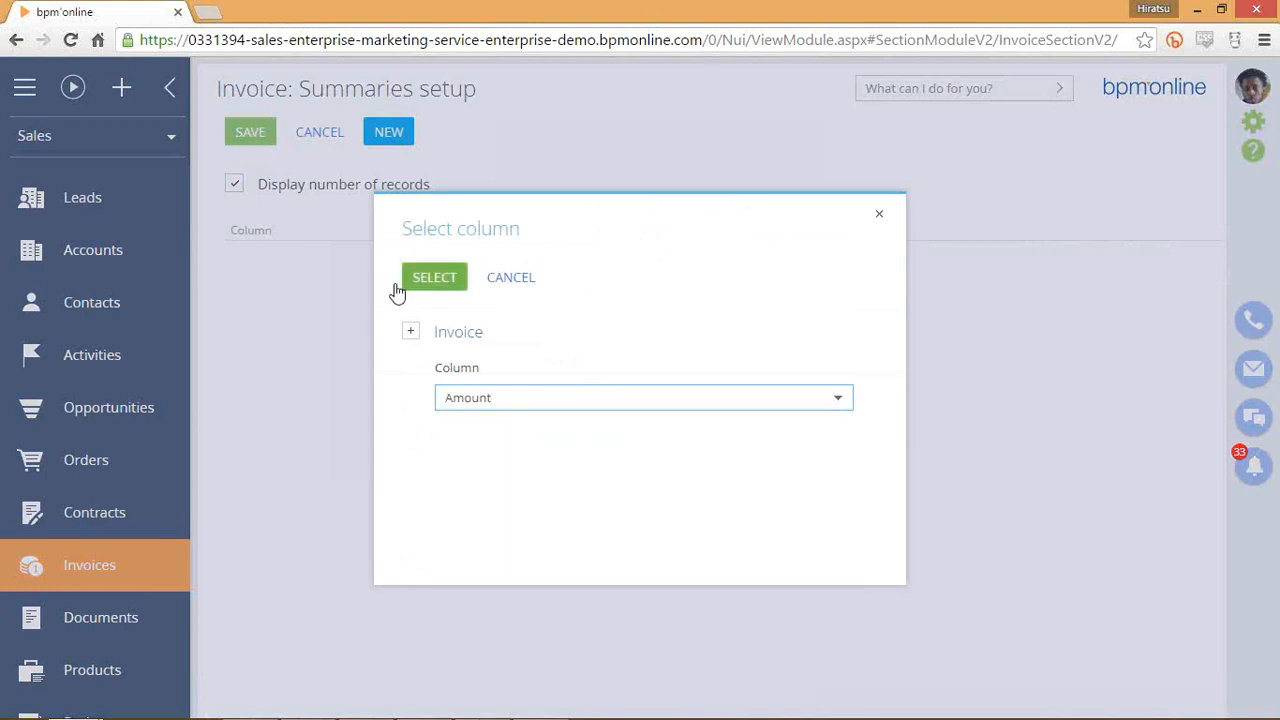
{"action": "left_click", "coordinate": [443, 277]}
Save the summaries and check the Amount total 491,826.38 and Quantity 60.
{"action": "left_click", "coordinate": [250, 134]}
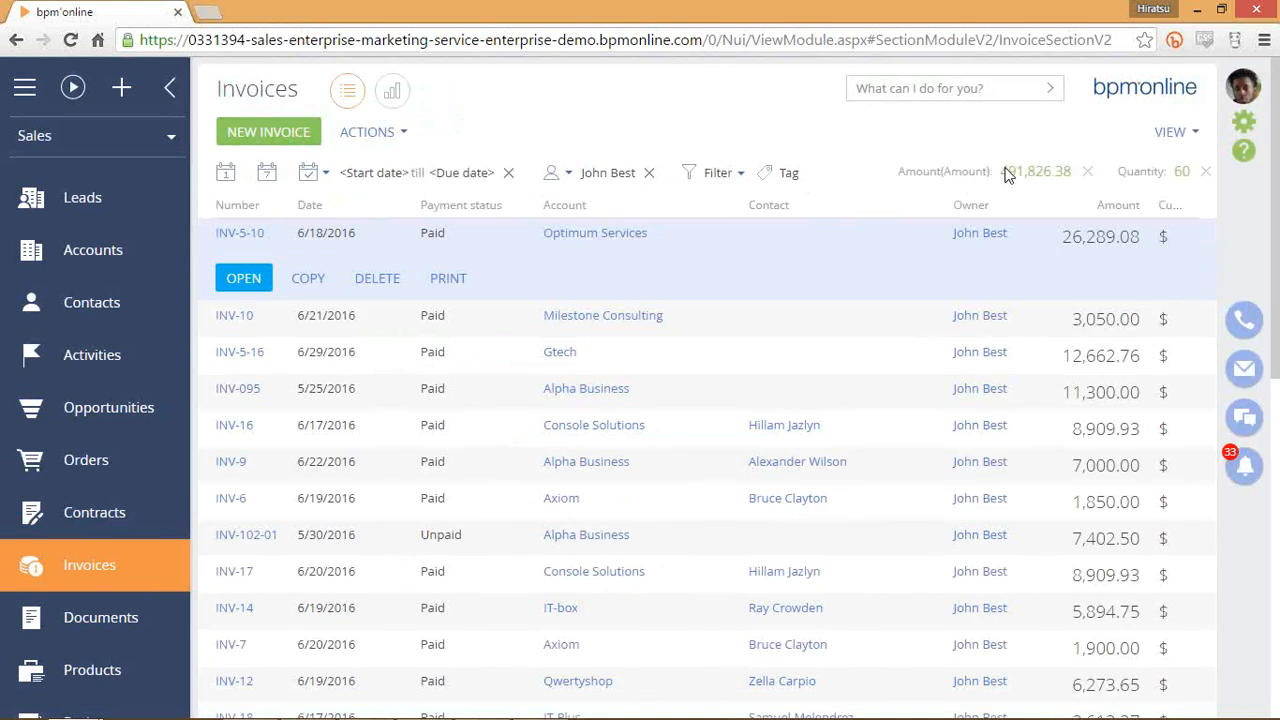
{"action": "left_click_drag", "start_coordinate": [1001, 172], "coordinate": [1043, 170]}
{"action": "left_click", "coordinate": [1012, 173]}
{"action": "left_click", "coordinate": [1042, 180]}
{"action": "double_click", "coordinate": [1182, 174]}
{"action": "left_click", "coordinate": [1182, 175]}
{"action": "left_click", "coordinate": [1184, 138]}
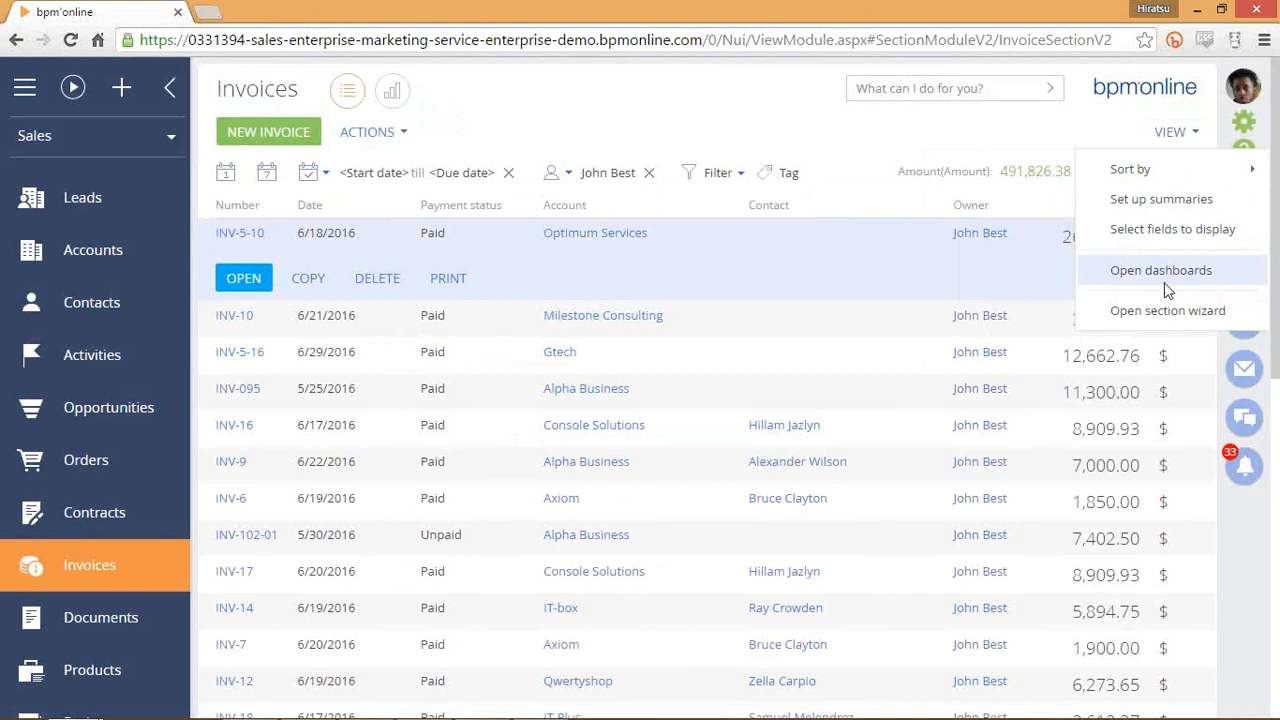
{"action": "left_click", "coordinate": [393, 99]}
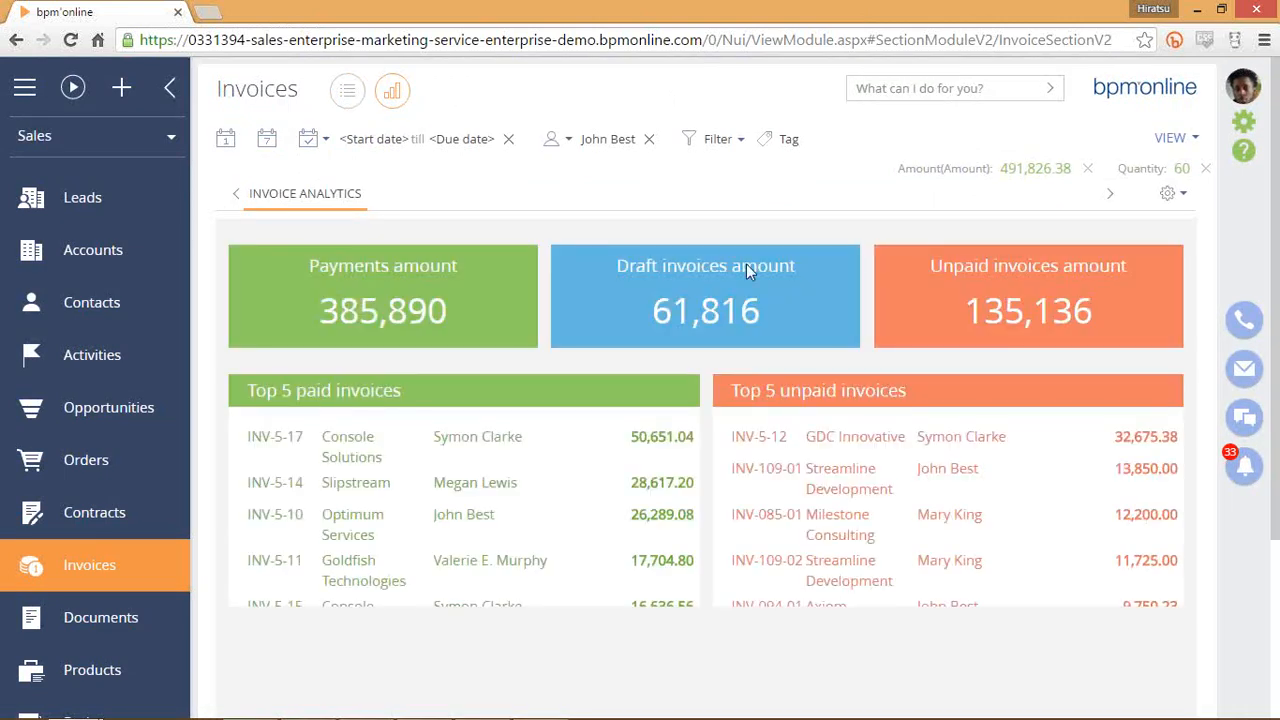
{"action": "scroll", "coordinate": [804, 391], "scroll_direction": "down", "scroll_amount": 3}
{"action": "scroll", "coordinate": [641, 425], "scroll_direction": "down", "scroll_amount": 1}
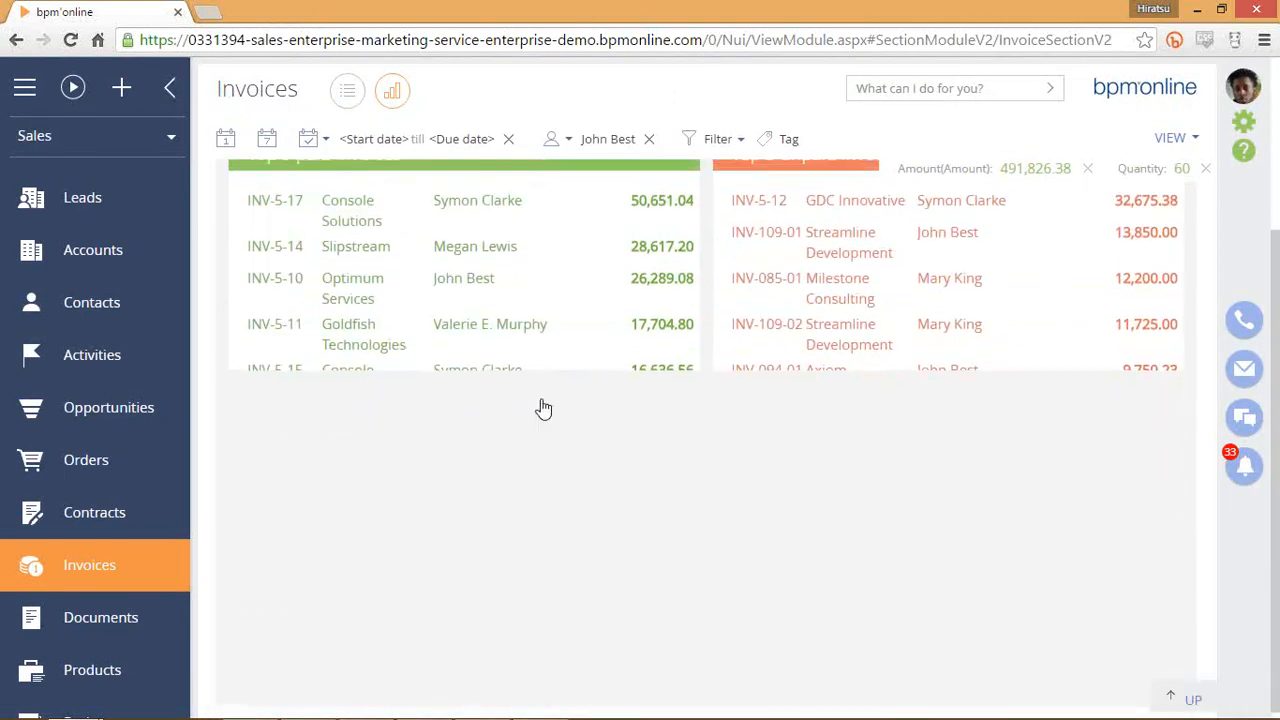
{"action": "scroll", "coordinate": [543, 406], "scroll_direction": "up", "scroll_amount": 4}
{"action": "scroll", "coordinate": [727, 409], "scroll_direction": "up", "scroll_amount": 1}
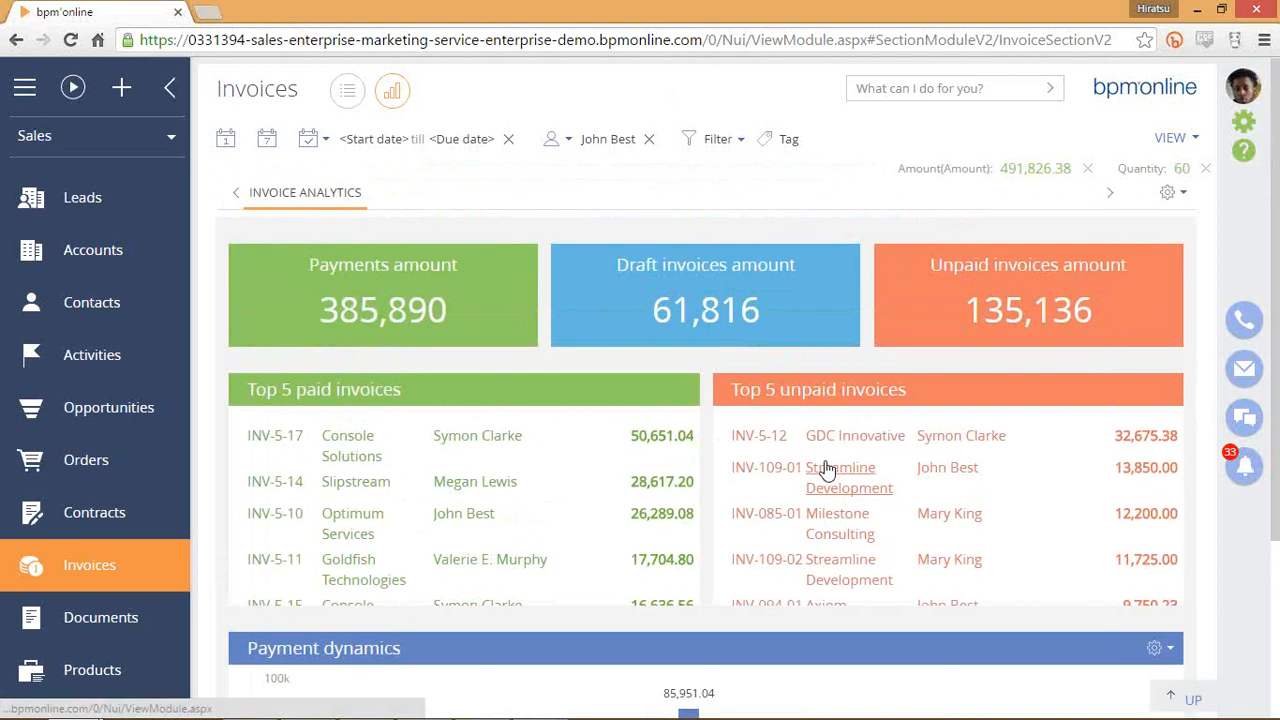
{"action": "scroll", "coordinate": [829, 483], "scroll_direction": "down", "scroll_amount": 4}
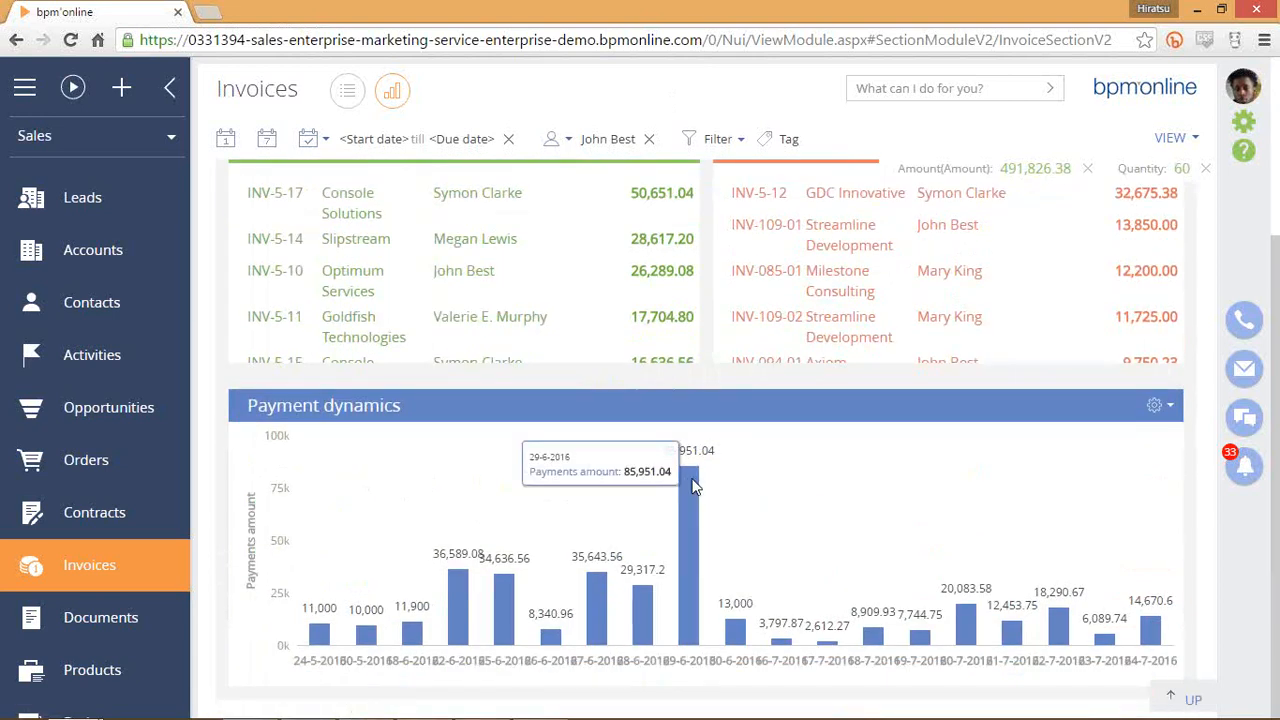
{"action": "scroll", "coordinate": [754, 451], "scroll_direction": "up", "scroll_amount": 2}
{"action": "scroll", "coordinate": [726, 453], "scroll_direction": "up", "scroll_amount": 2}
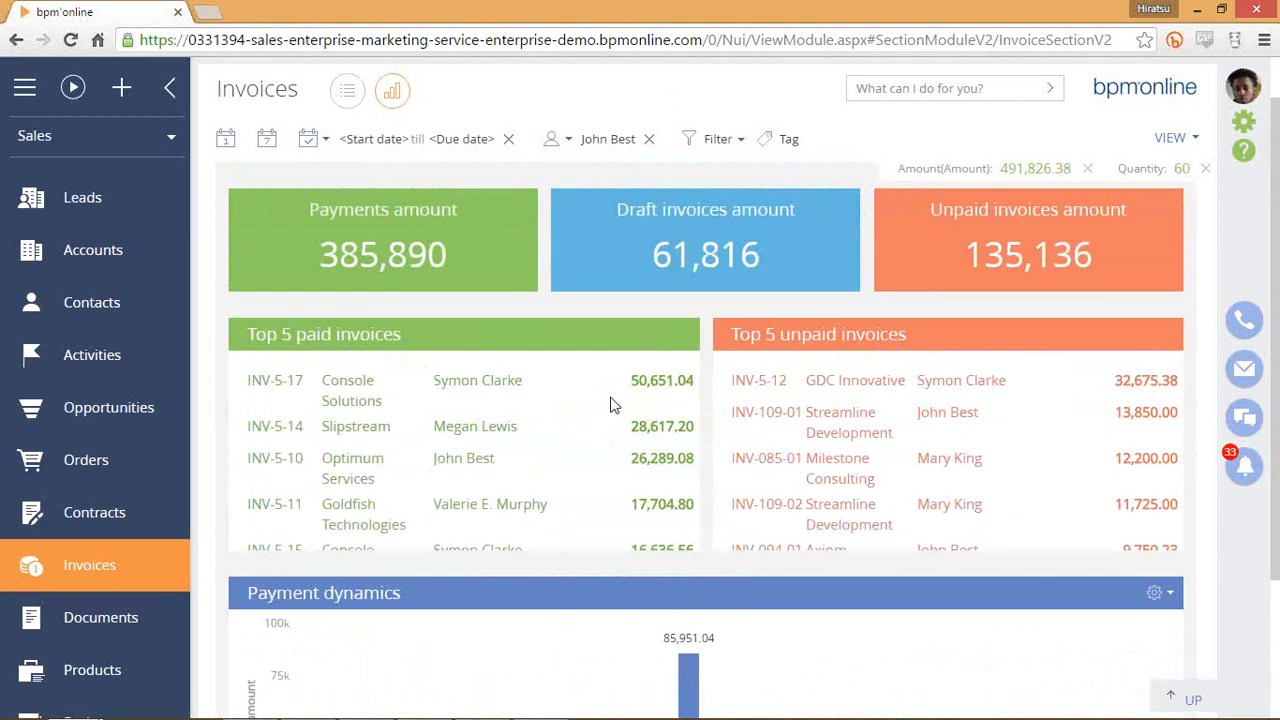
{"action": "scroll", "coordinate": [620, 385], "scroll_direction": "up", "scroll_amount": 1}
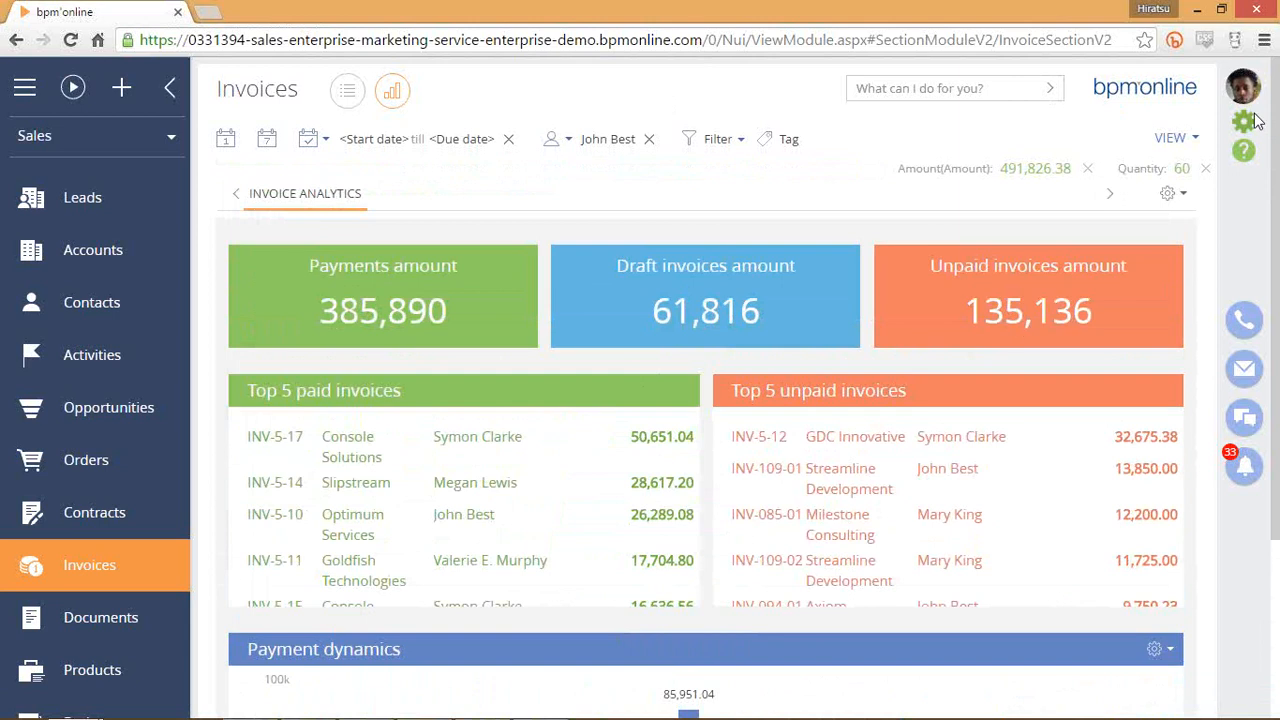
{"action": "scroll", "coordinate": [470, 386], "scroll_direction": "down", "scroll_amount": 5}
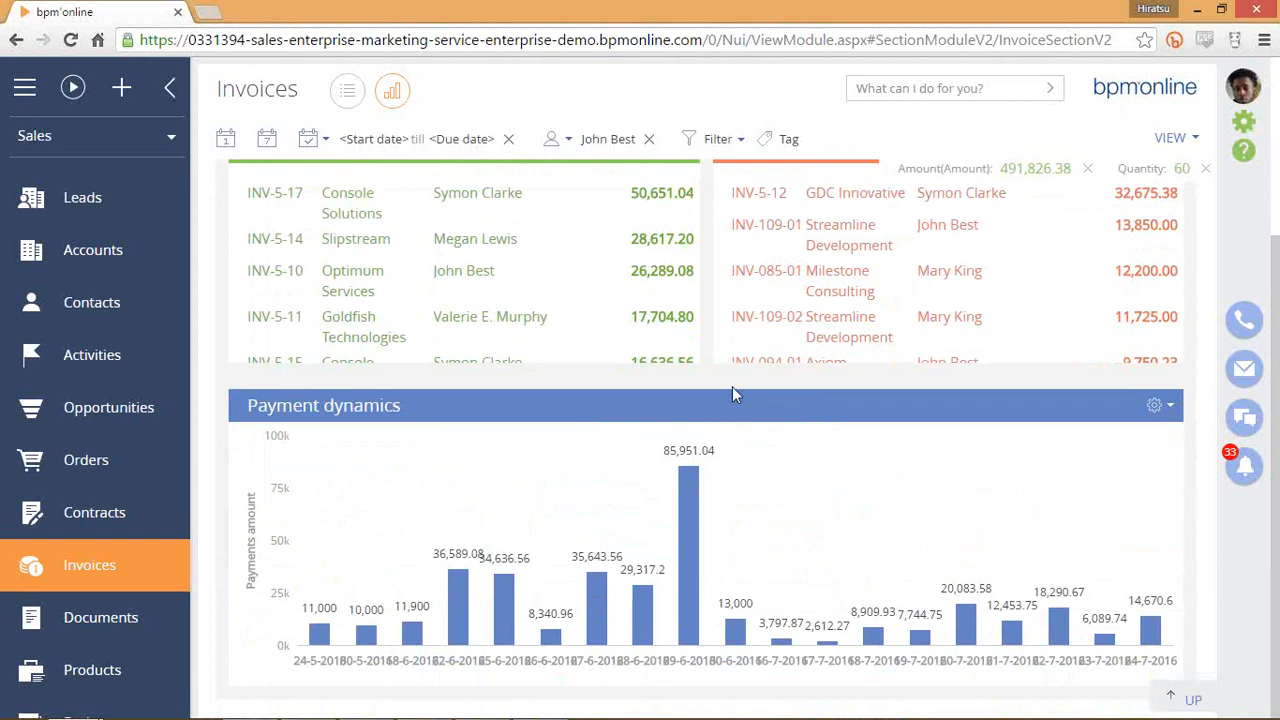
{"action": "scroll", "coordinate": [620, 330], "scroll_direction": "up", "scroll_amount": 3}
{"action": "left_click", "coordinate": [358, 92]}
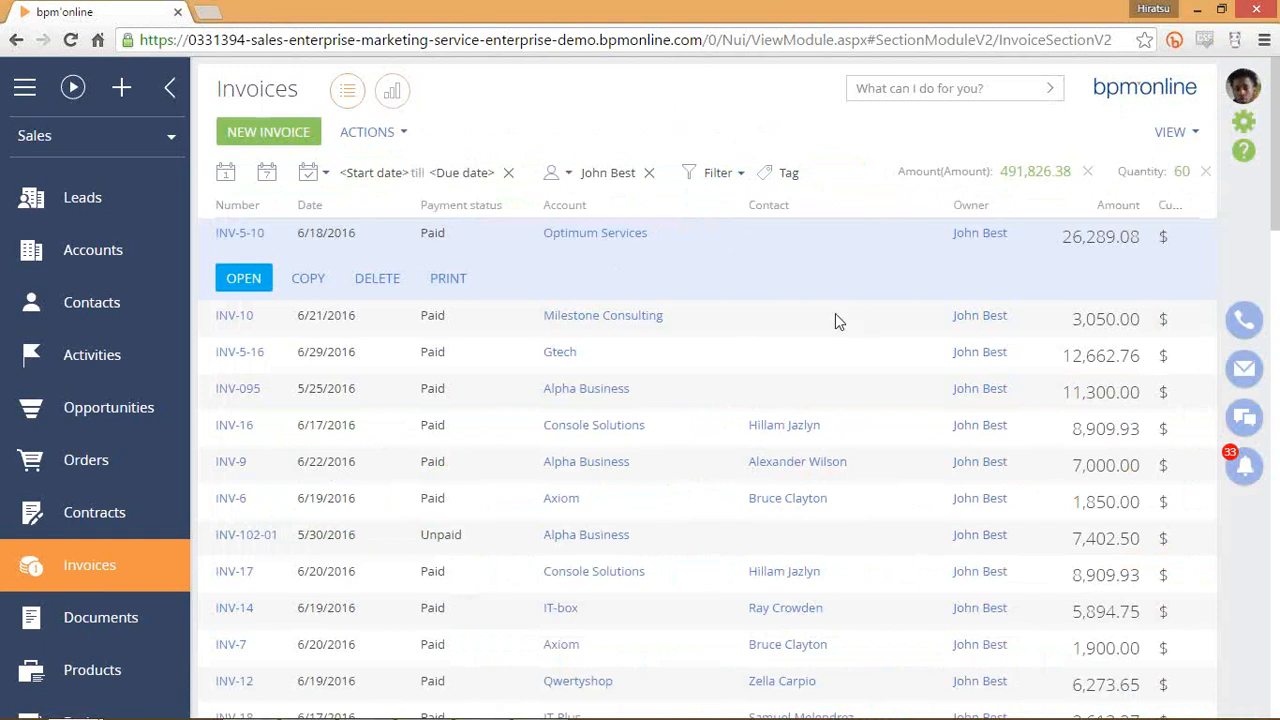
{"action": "scroll", "coordinate": [835, 313], "scroll_direction": "down", "scroll_amount": 10}
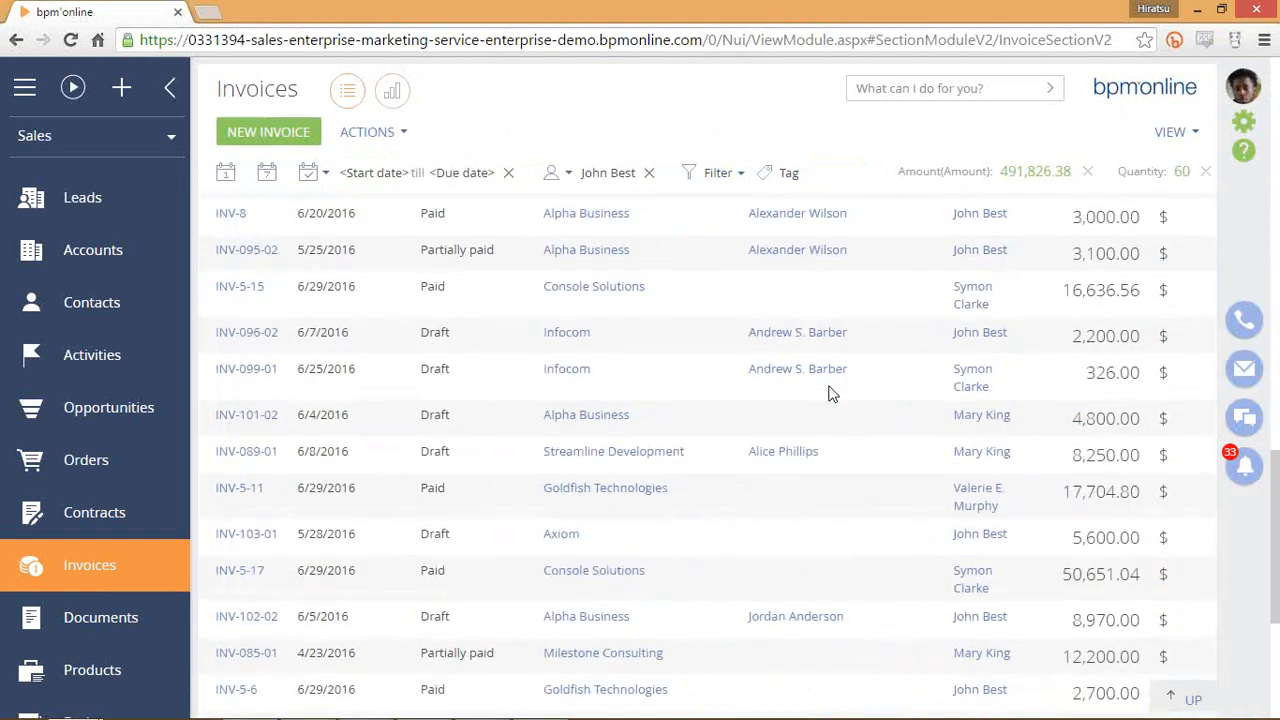
{"action": "scroll", "coordinate": [829, 393], "scroll_direction": "down", "scroll_amount": 4}
{"action": "scroll", "coordinate": [829, 393], "scroll_direction": "up", "scroll_amount": 4}
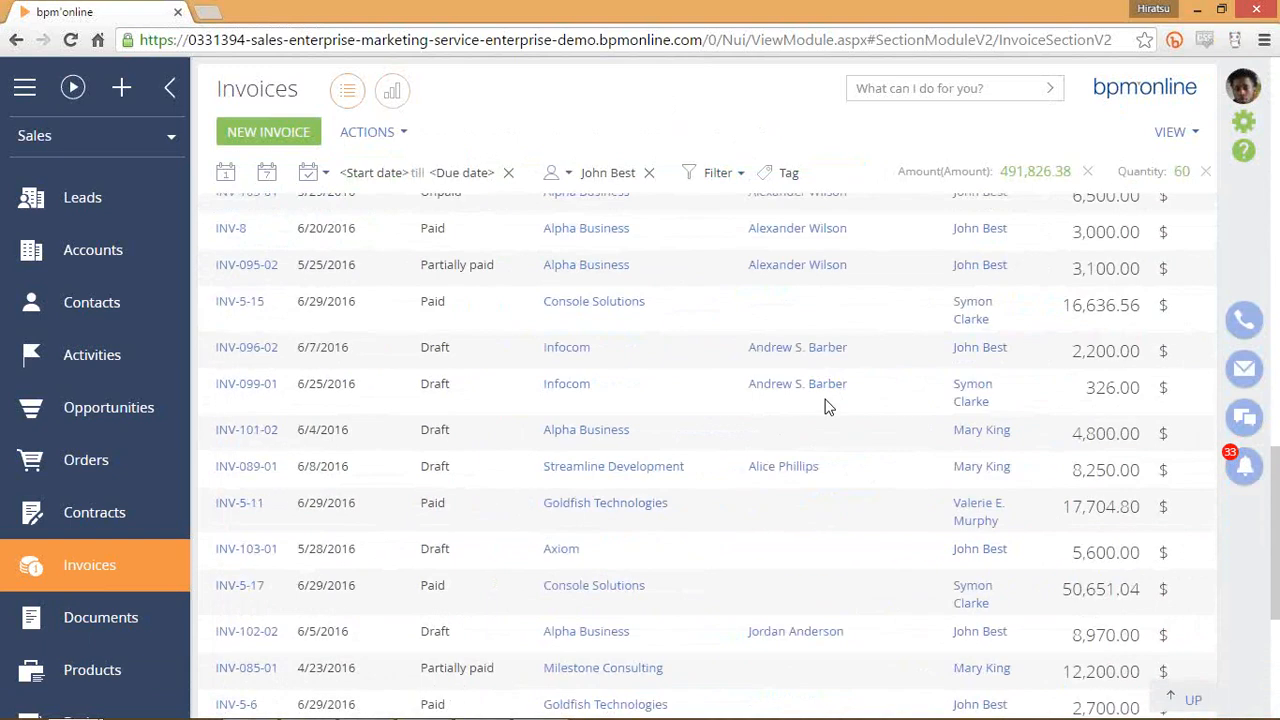
{"action": "scroll", "coordinate": [829, 405], "scroll_direction": "up", "scroll_amount": 15}
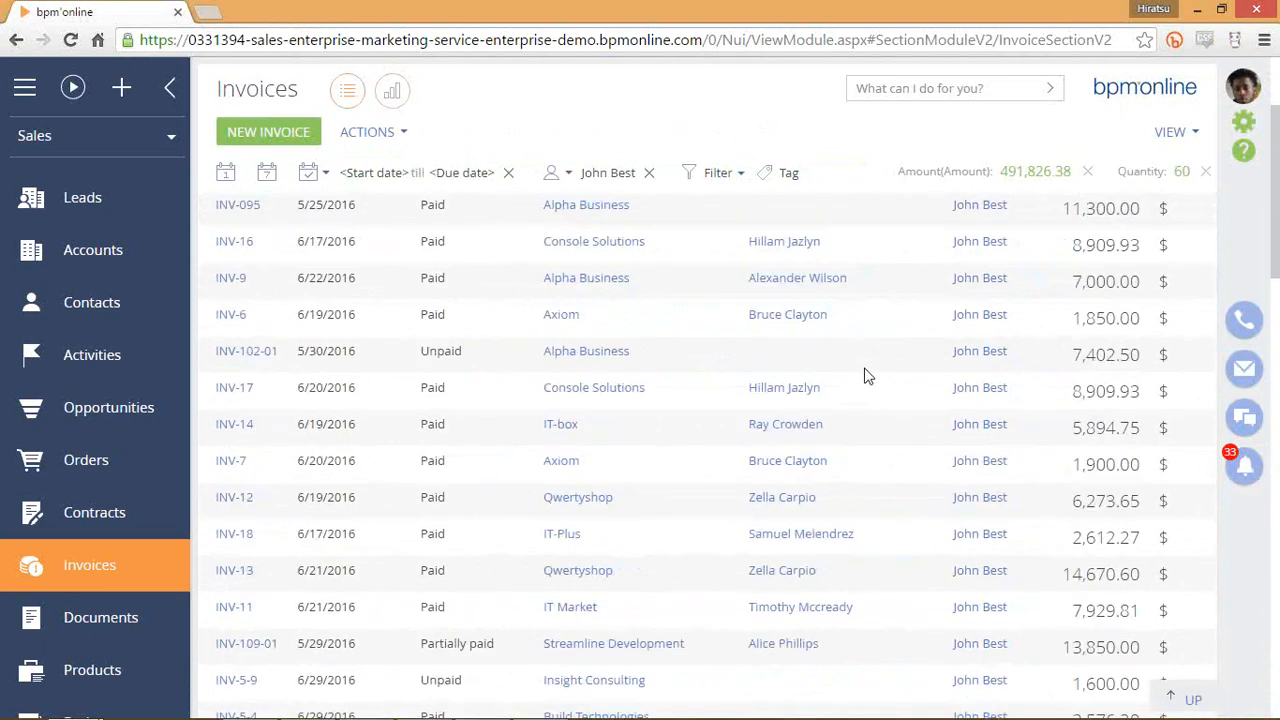
{"action": "scroll", "coordinate": [867, 376], "scroll_direction": "up", "scroll_amount": 3}
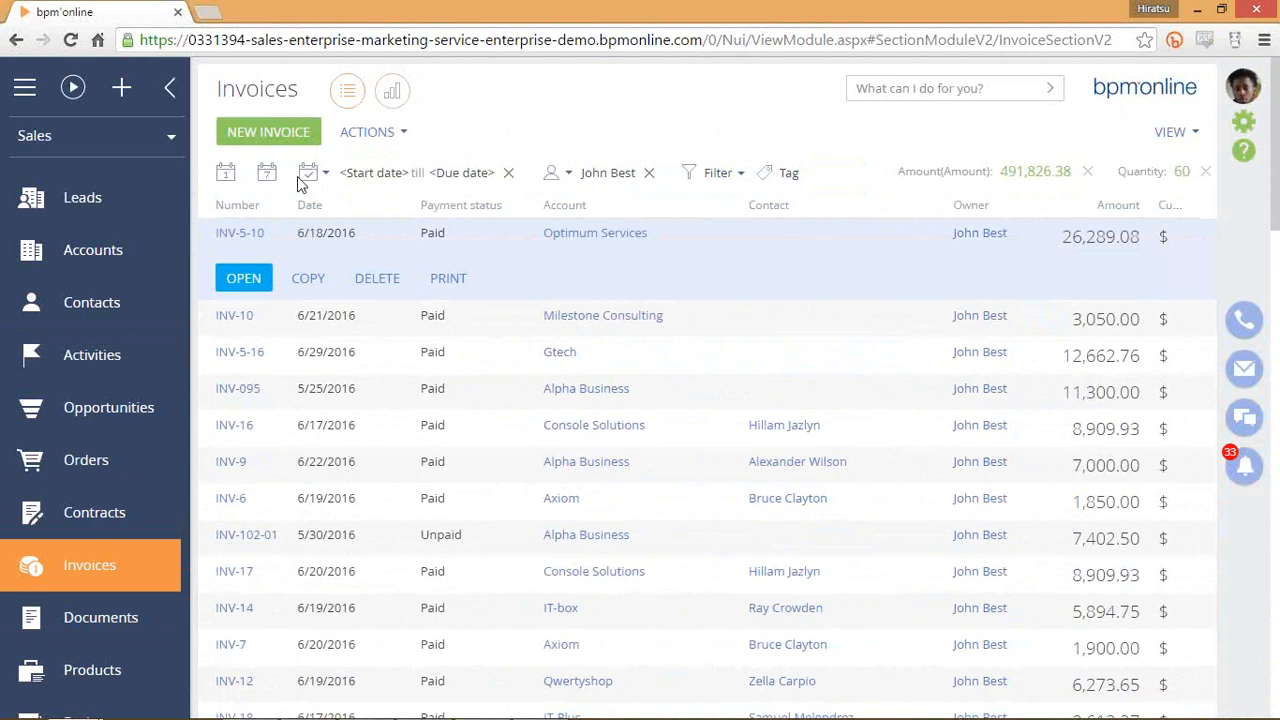
Apply the Today, then Current week period to narrow the list to 6/27/2016–7/3/2016 (9 invoices).
{"action": "left_click", "coordinate": [226, 174]}
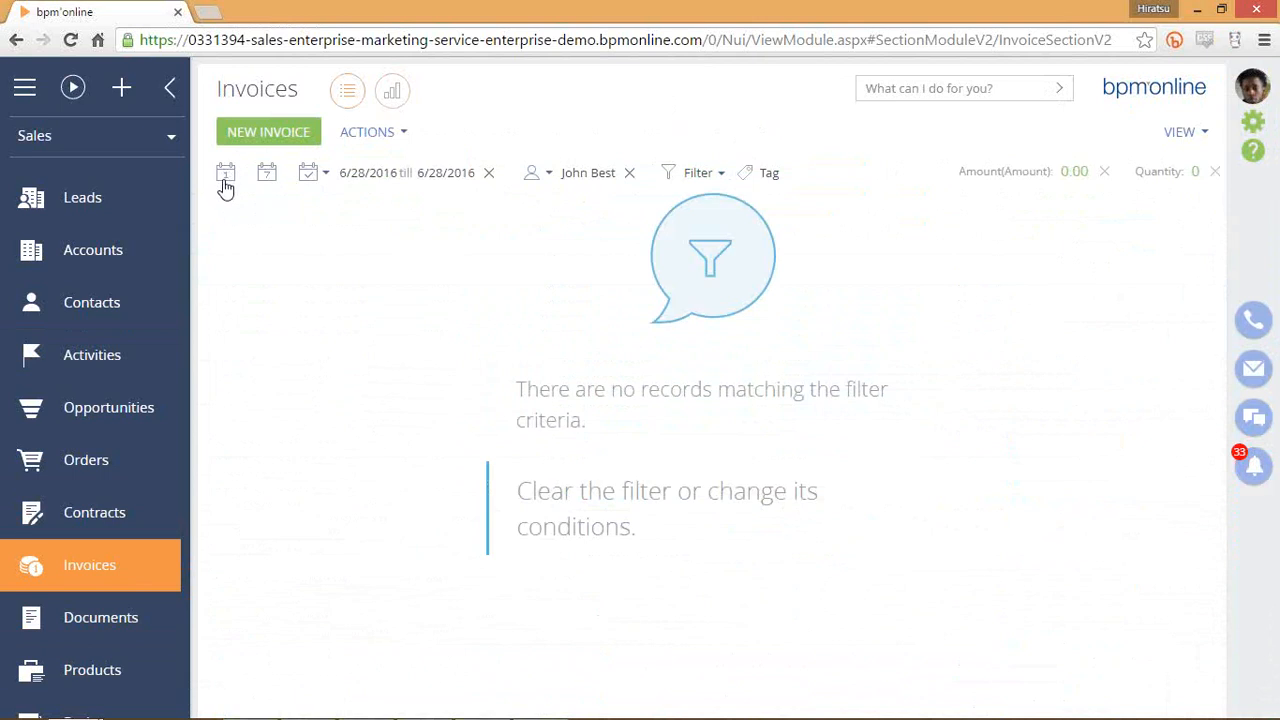
{"action": "left_click", "coordinate": [268, 176]}
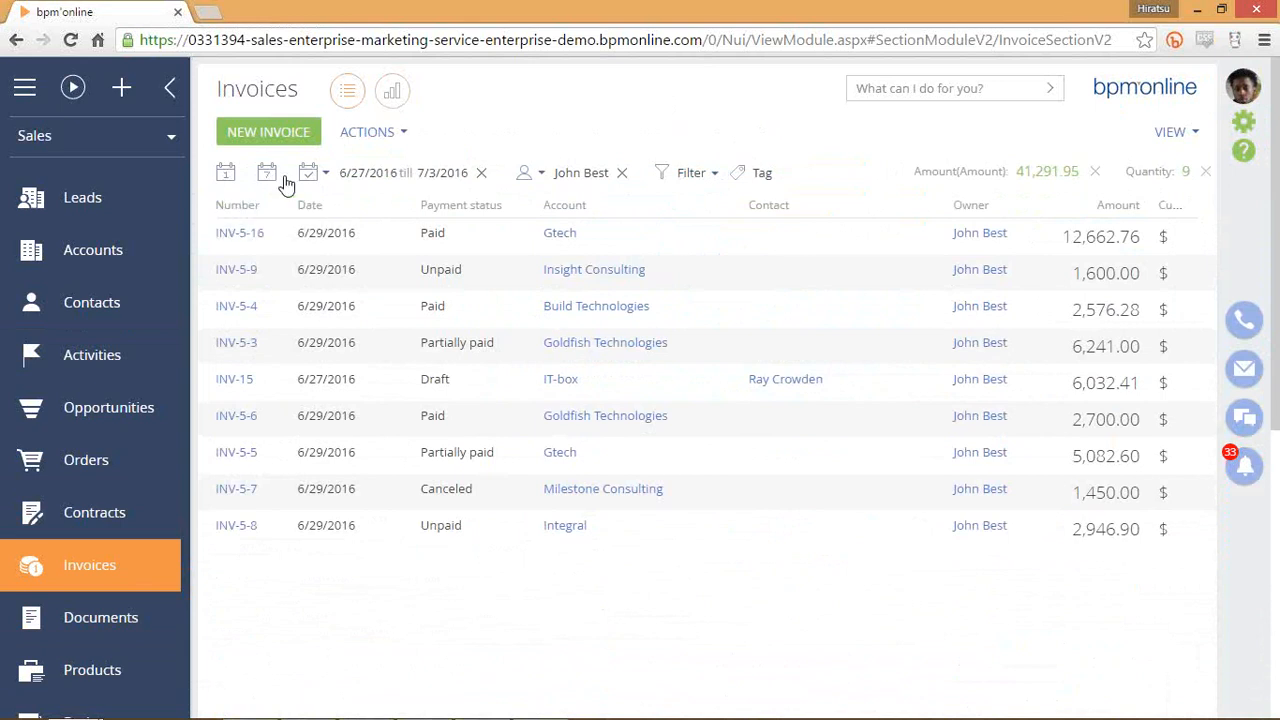
{"action": "left_click", "coordinate": [314, 179]}
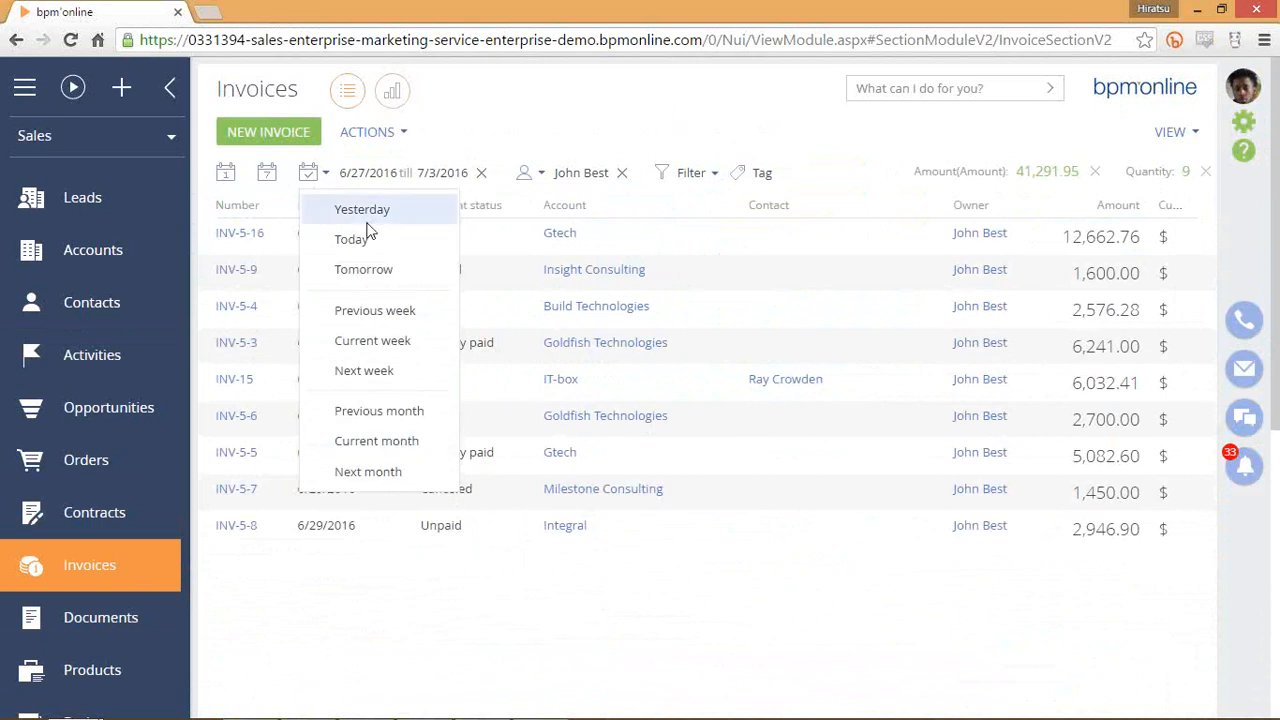
{"action": "left_click", "coordinate": [307, 180]}
{"action": "left_click", "coordinate": [307, 178]}
Inspect the start and end date calendars, then clear the date range to list 43 invoices.
{"action": "left_click", "coordinate": [585, 130]}
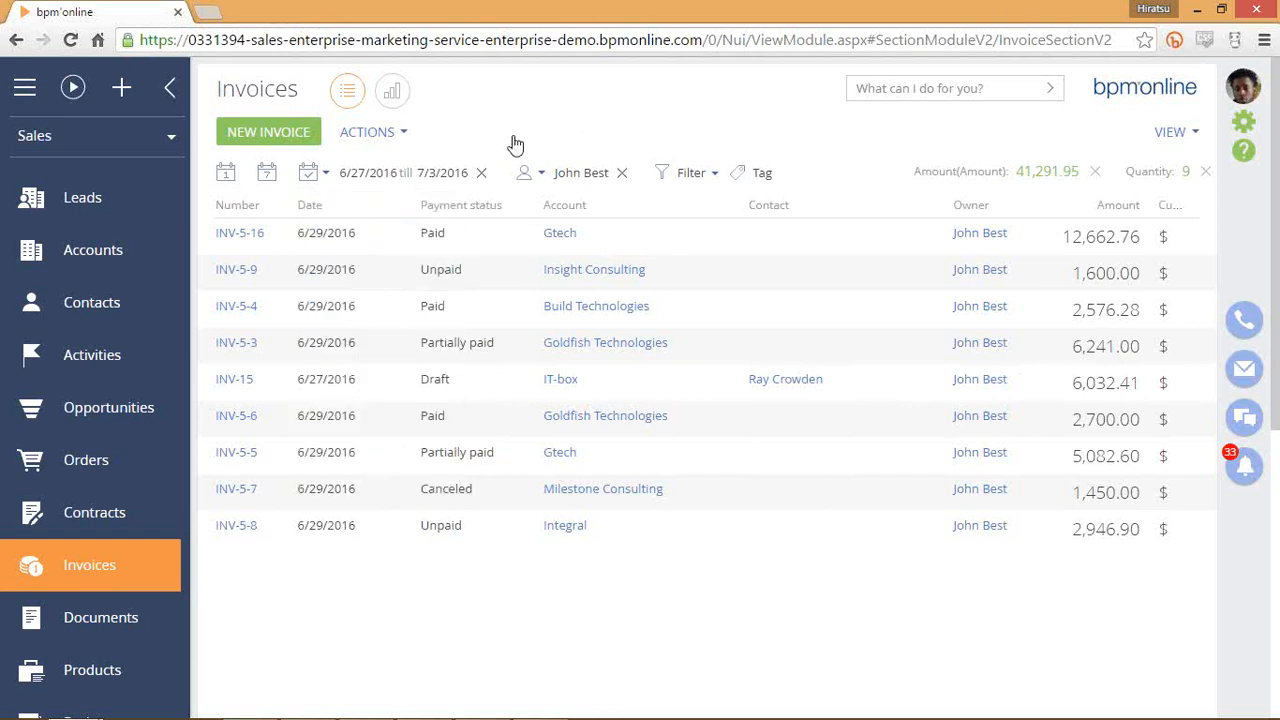
{"action": "left_click", "coordinate": [377, 173]}
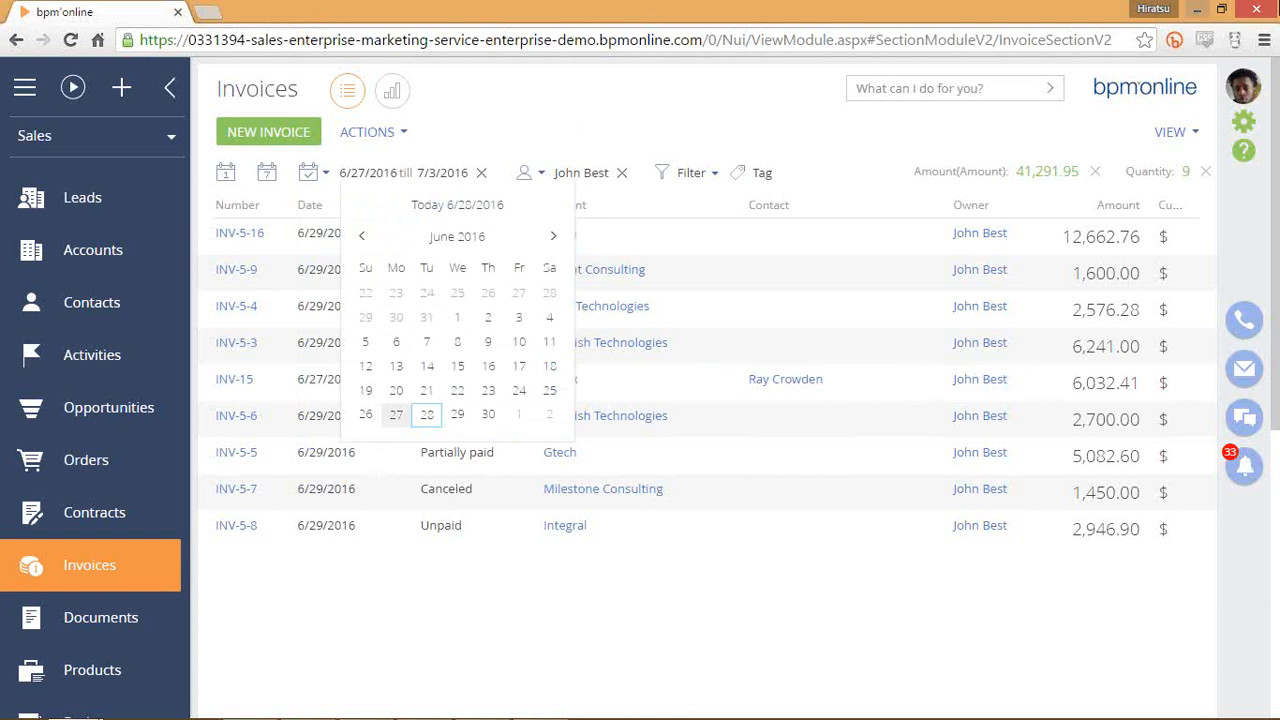
{"action": "left_click", "coordinate": [547, 155]}
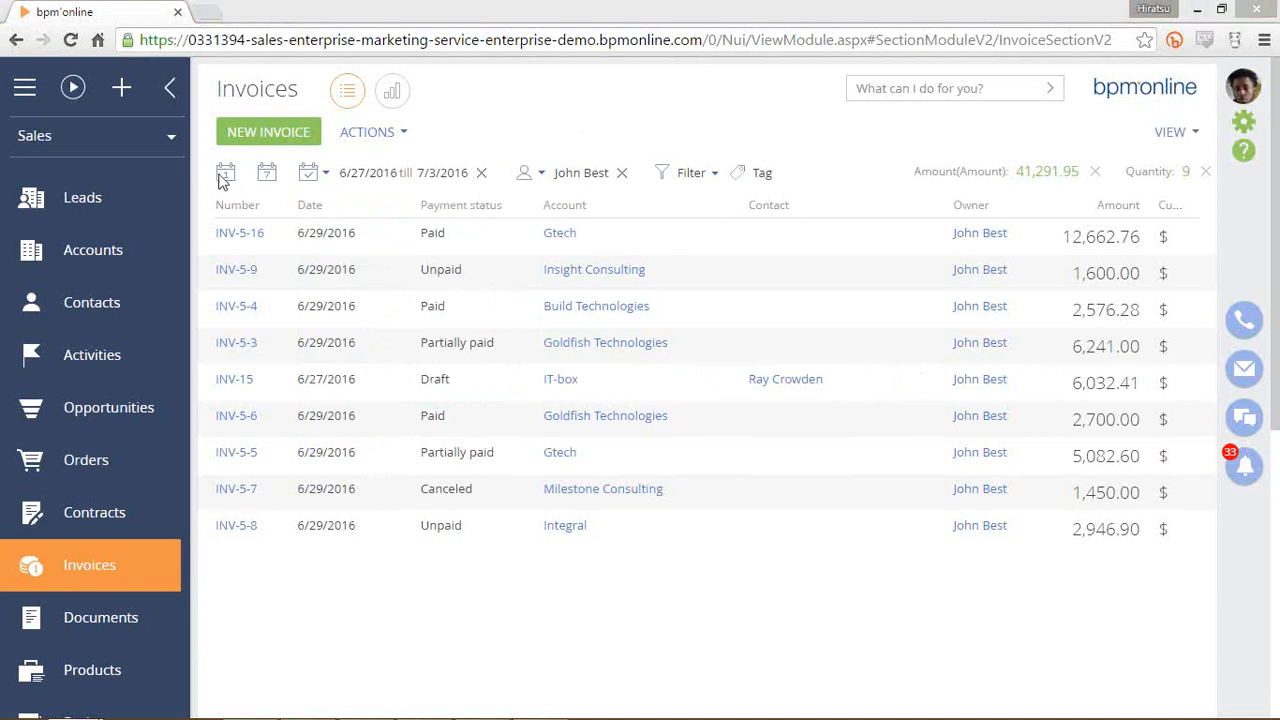
{"action": "left_click", "coordinate": [358, 178]}
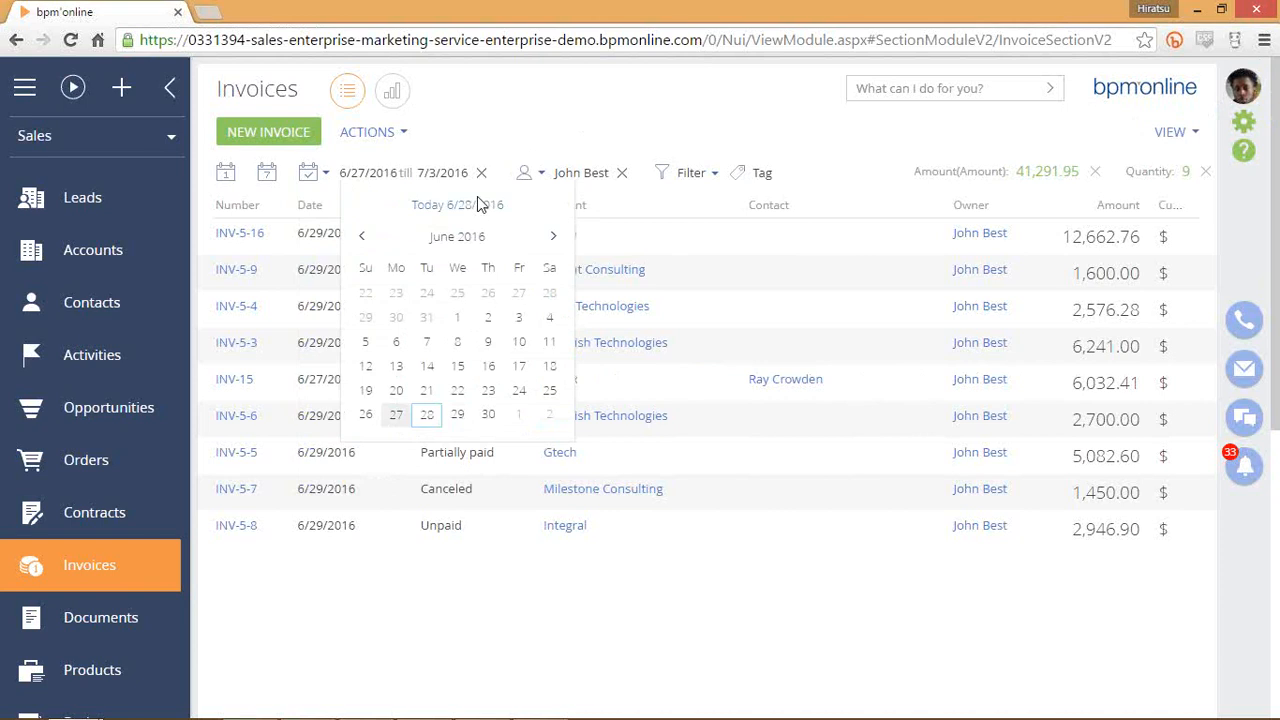
{"action": "left_click", "coordinate": [437, 174]}
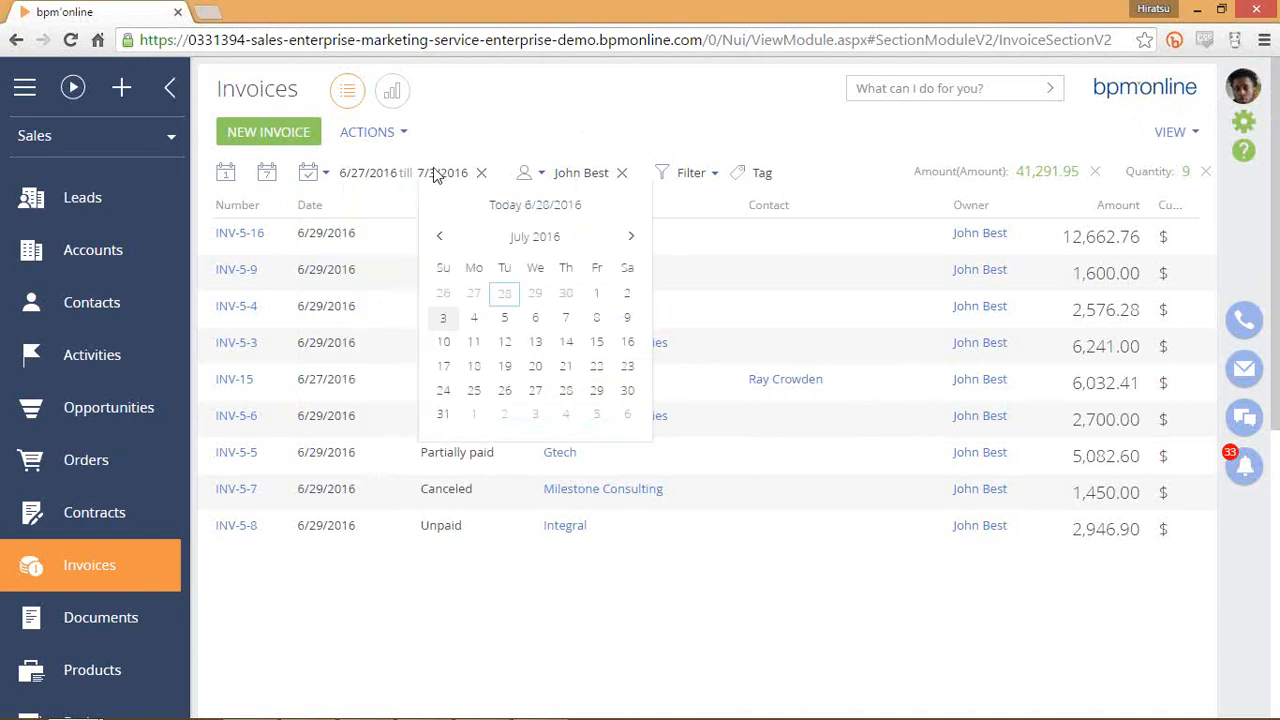
{"action": "left_click", "coordinate": [373, 178]}
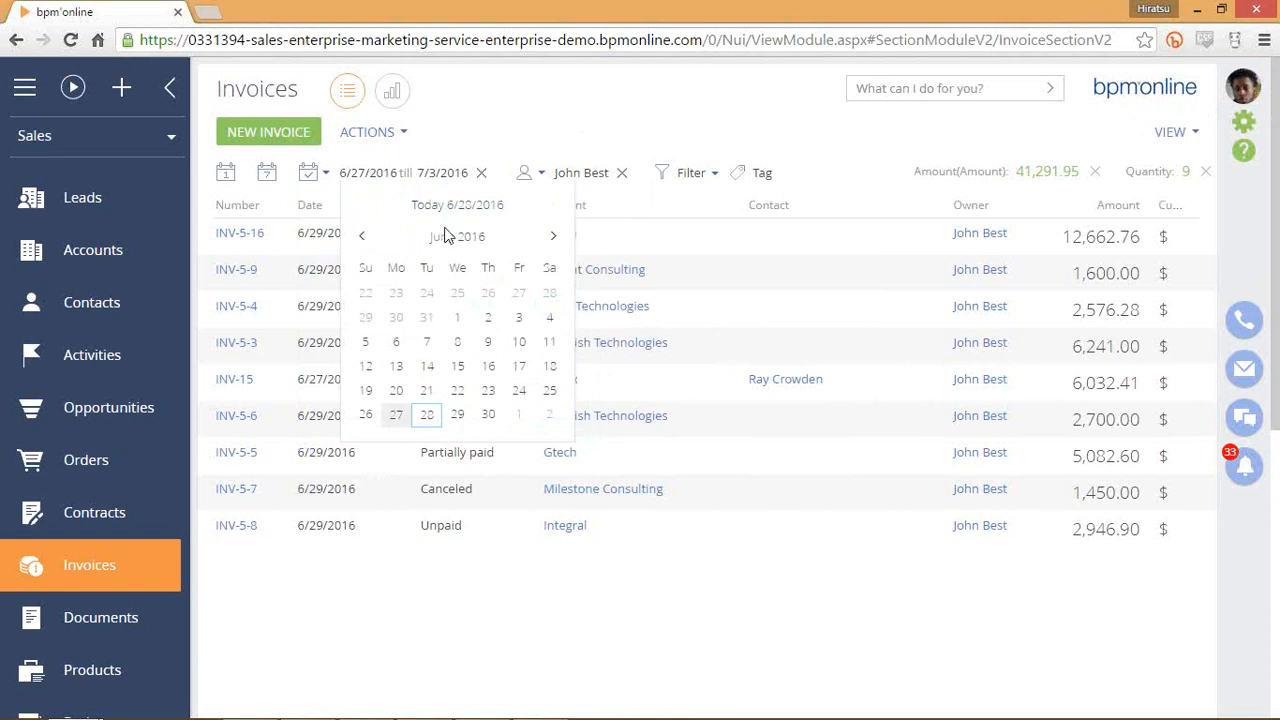
{"action": "left_click", "coordinate": [430, 178]}
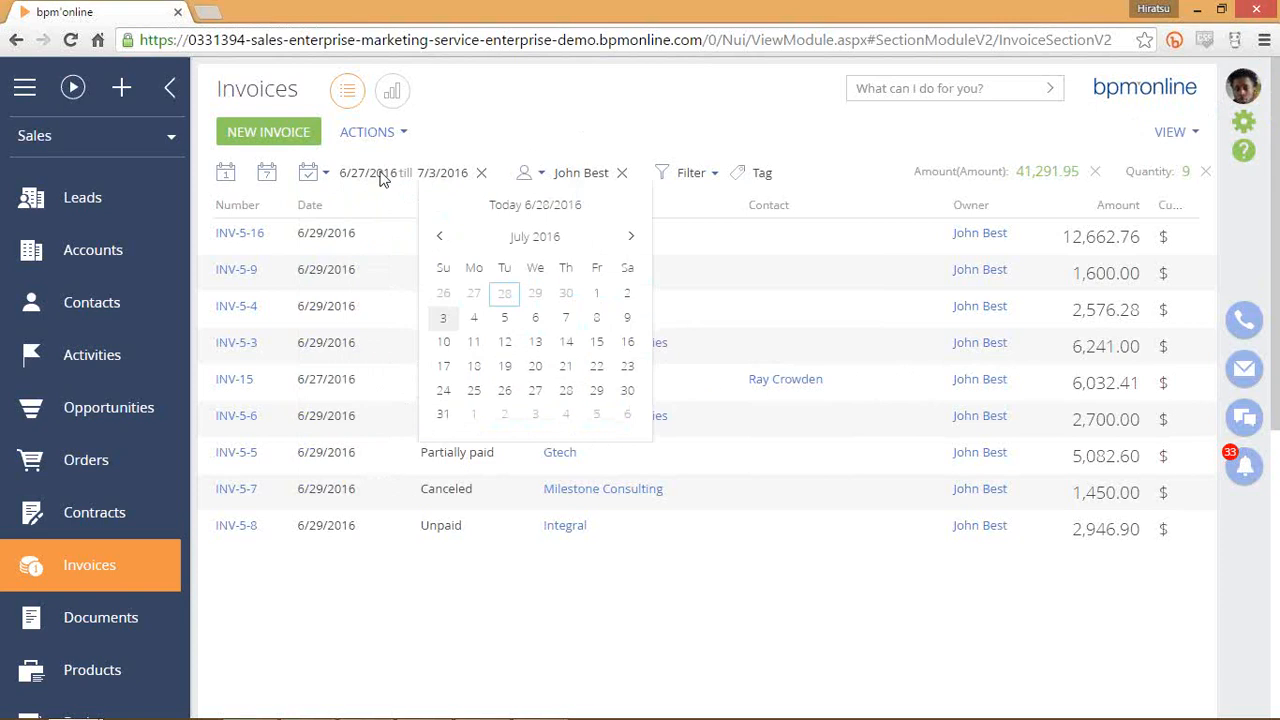
{"action": "left_click", "coordinate": [363, 175]}
{"action": "left_click", "coordinate": [423, 178]}
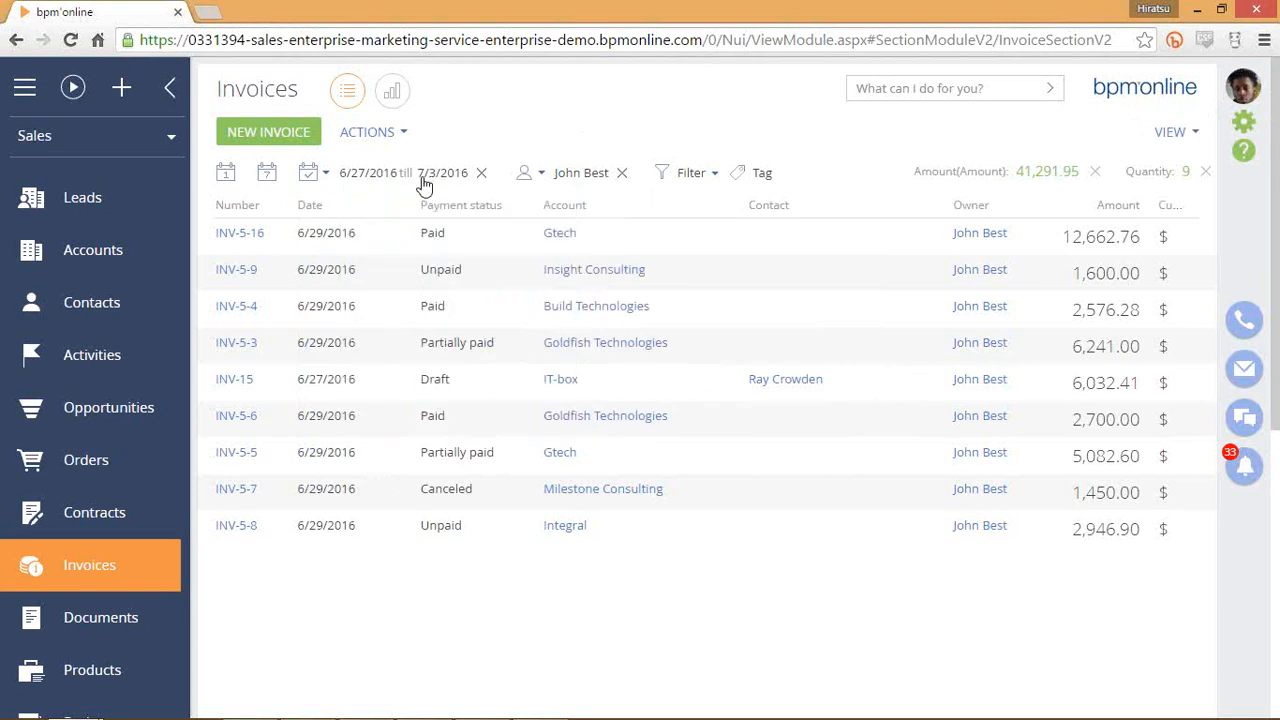
{"action": "left_click", "coordinate": [485, 178]}
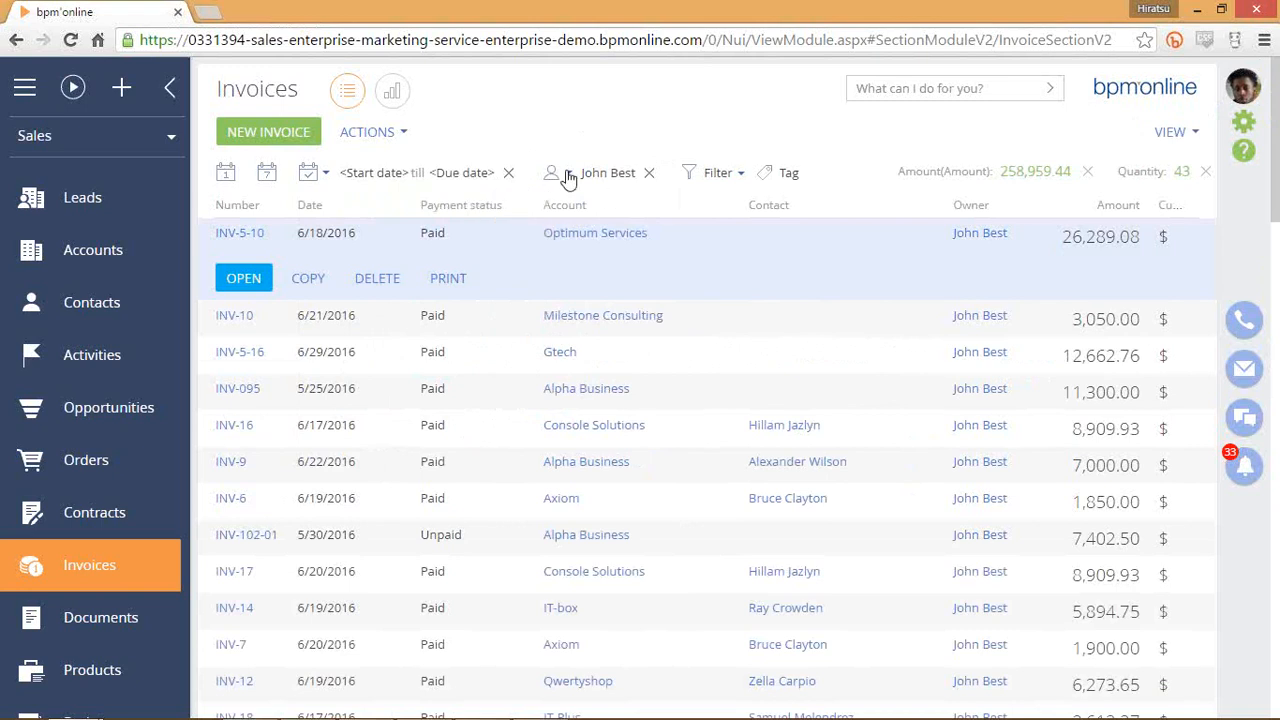
Clear the owner restriction from the Invoices list.
{"action": "left_click", "coordinate": [560, 177]}
{"action": "left_click", "coordinate": [650, 174]}
{"action": "left_click", "coordinate": [594, 173]}
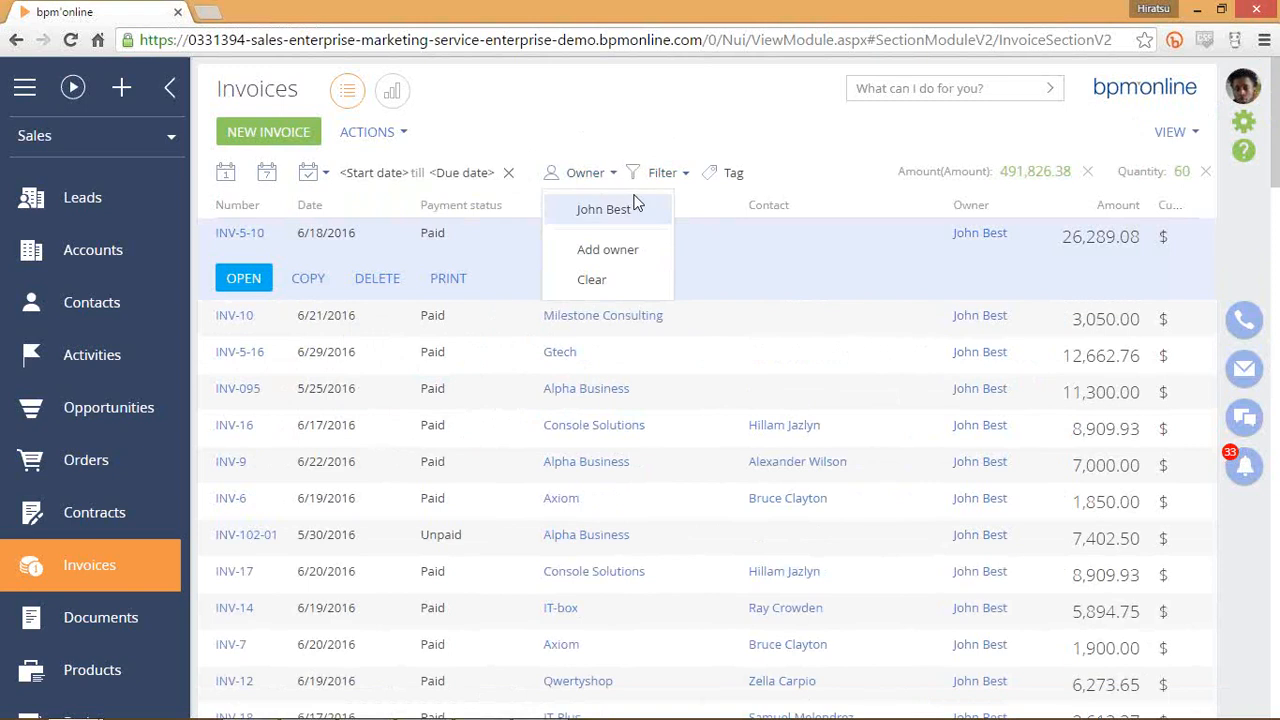
Select invoices INV-5-16, INV-095, INV-16, INV-9 and INV-6 in the list.
{"action": "left_click", "coordinate": [880, 352]}
{"action": "left_click", "coordinate": [897, 405]}
{"action": "left_click", "coordinate": [909, 431]}
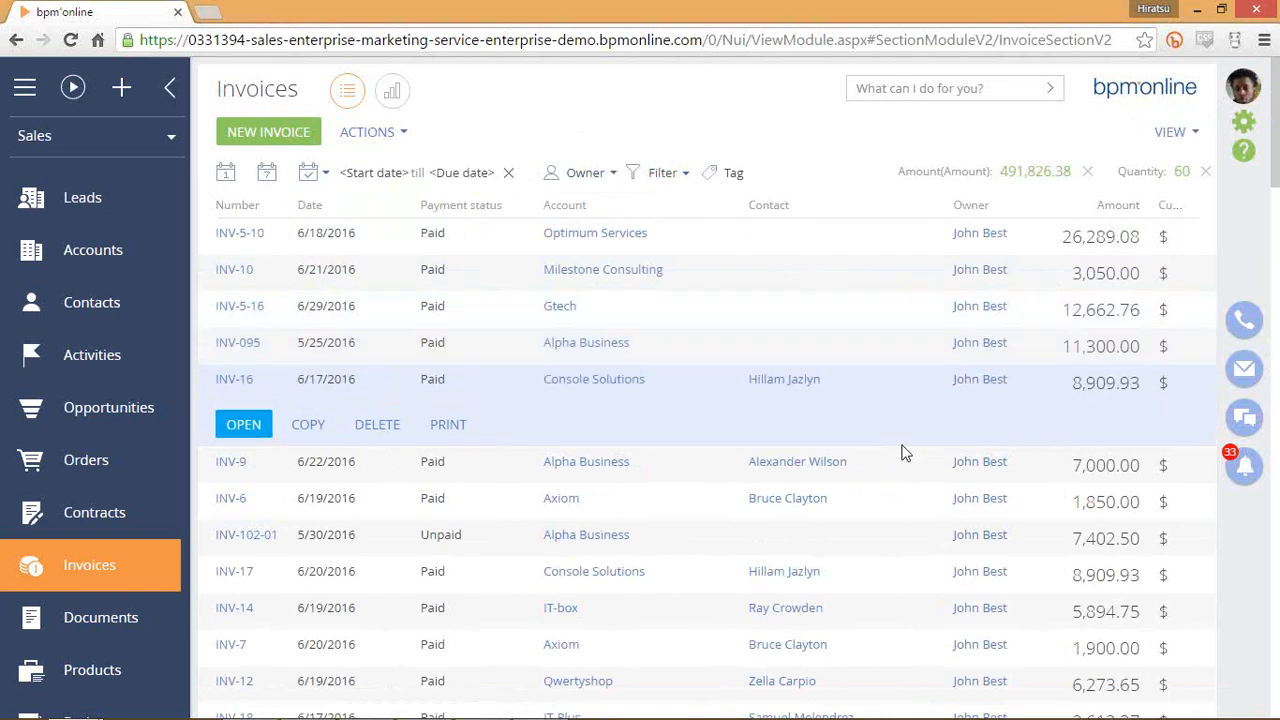
{"action": "left_click", "coordinate": [910, 462]}
{"action": "left_click", "coordinate": [903, 505]}
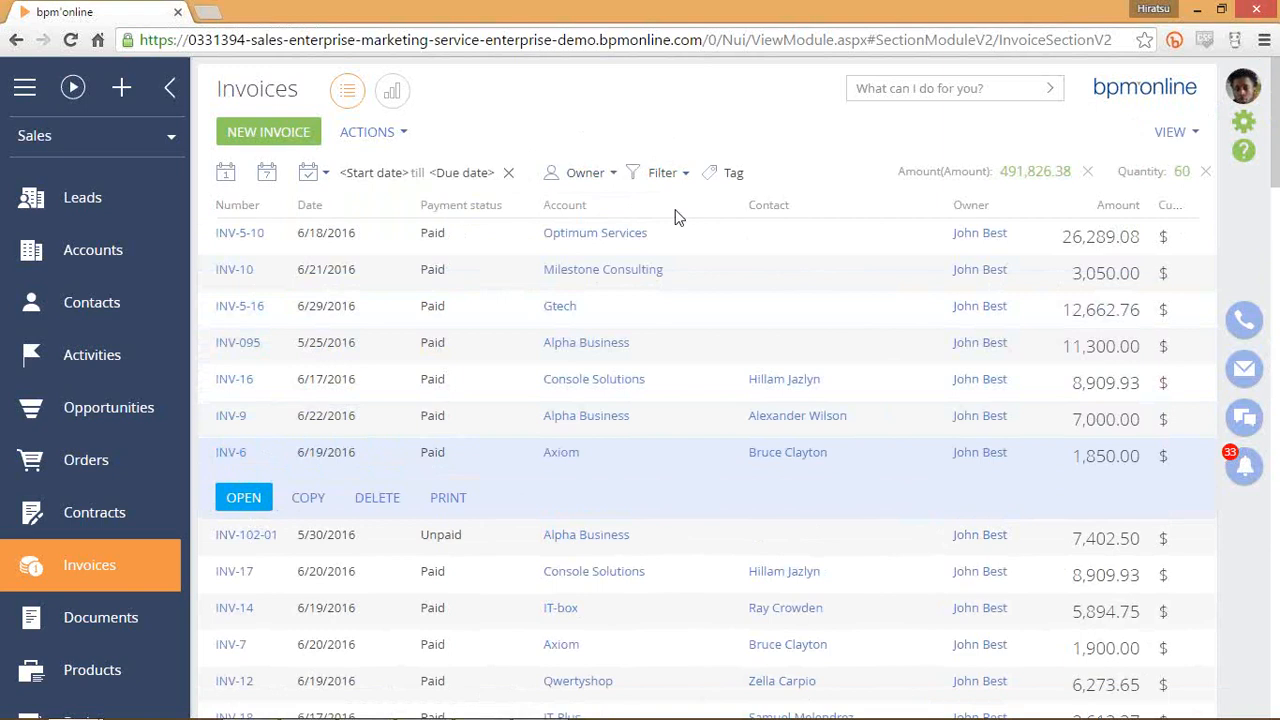
Reapply the suggested owner filter, then remove it again to show all 60 invoices.
{"action": "left_click", "coordinate": [605, 177]}
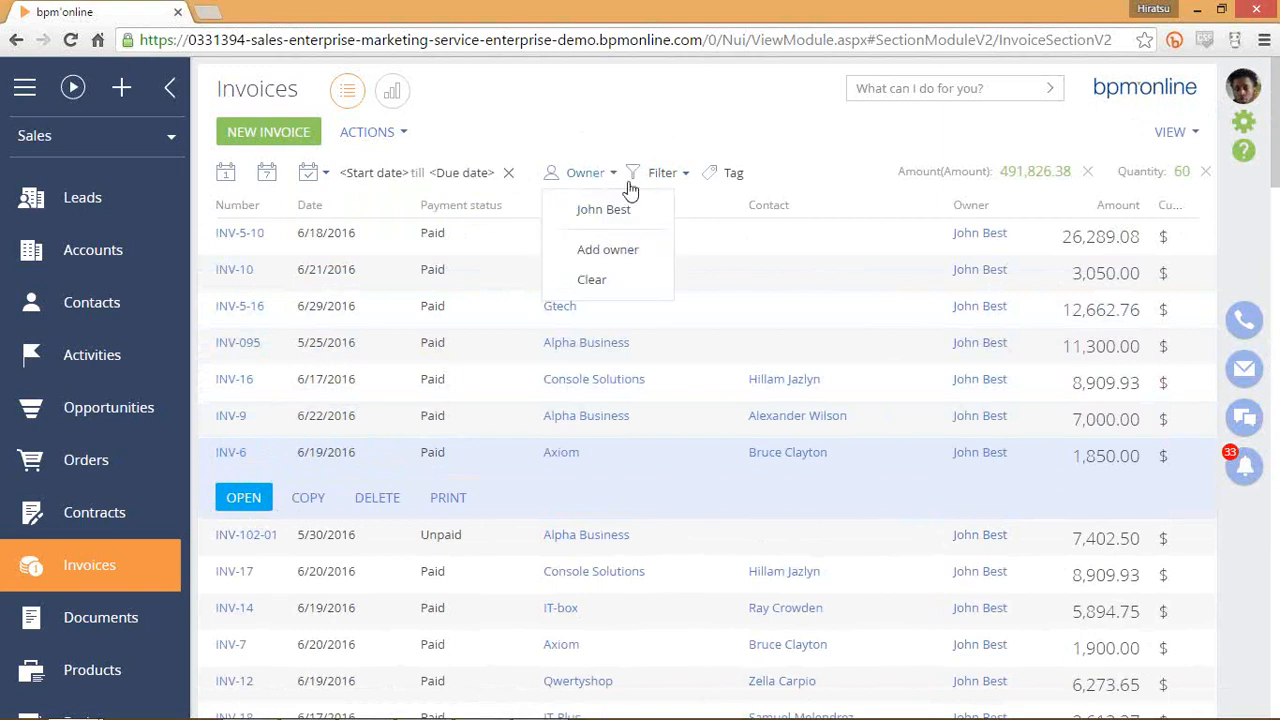
{"action": "left_click", "coordinate": [606, 172]}
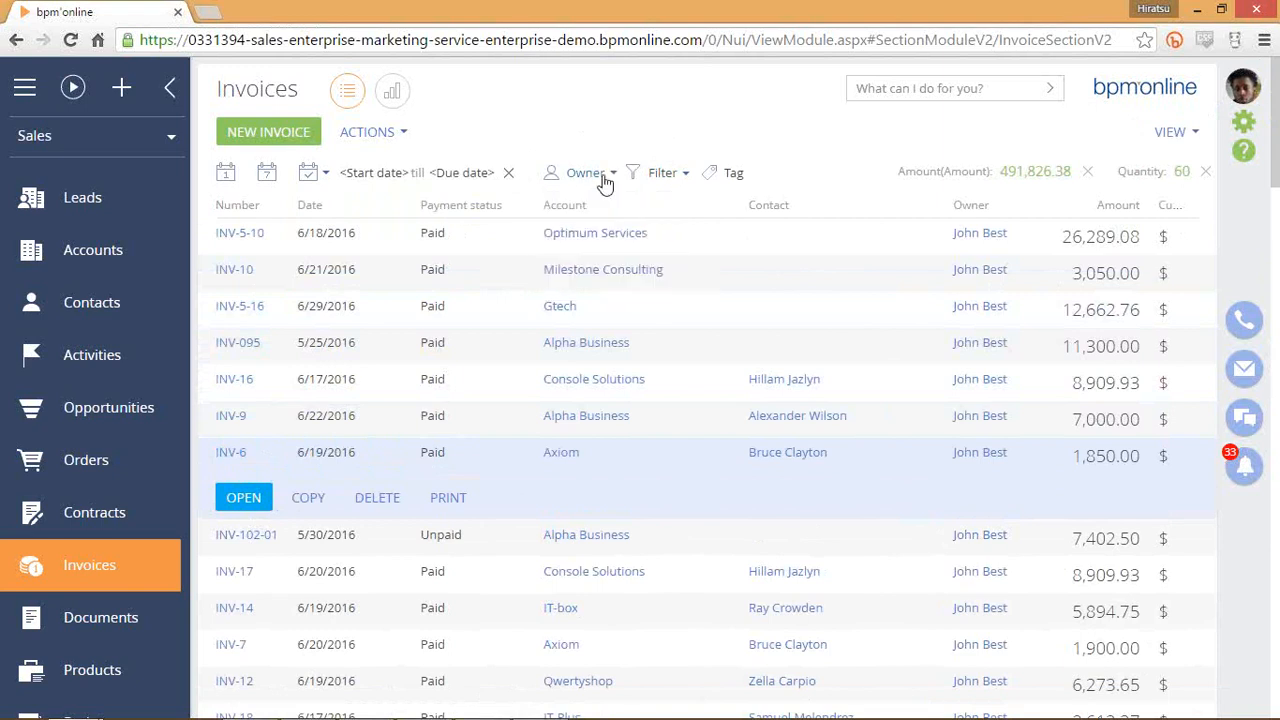
{"action": "left_click", "coordinate": [606, 176]}
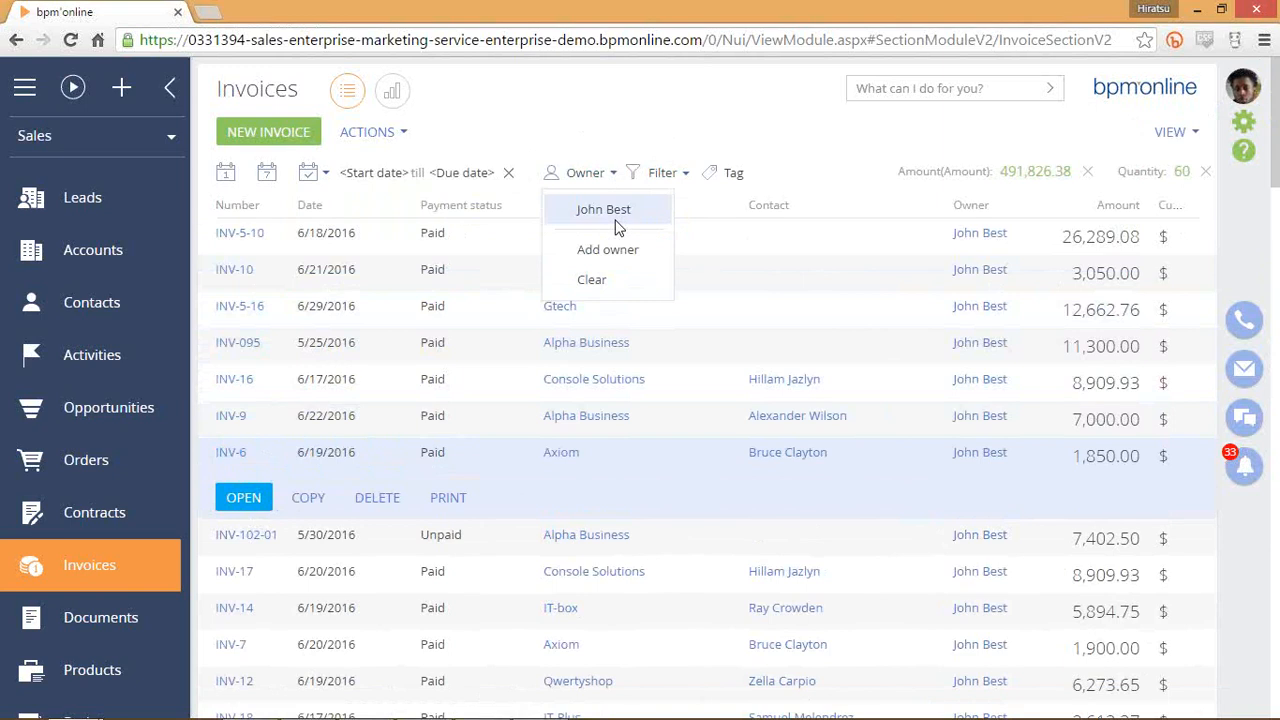
{"action": "left_click", "coordinate": [650, 210]}
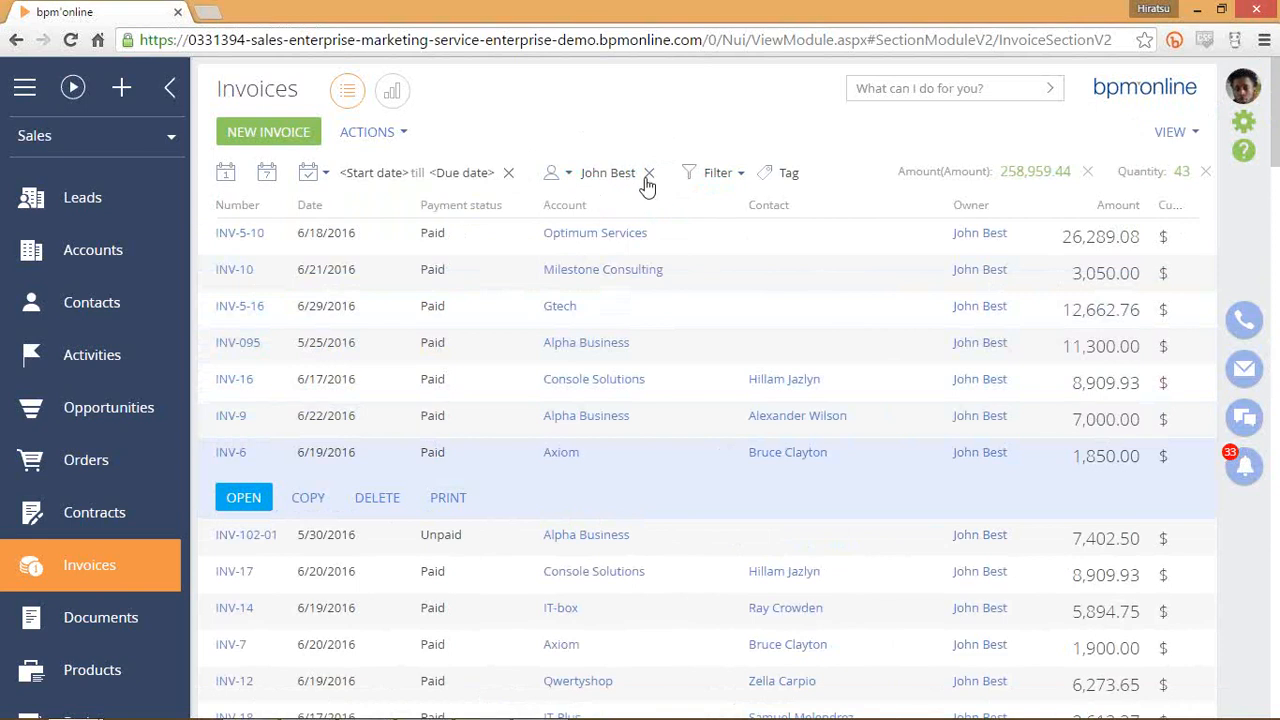
{"action": "left_click", "coordinate": [648, 173]}
{"action": "left_click", "coordinate": [588, 176]}
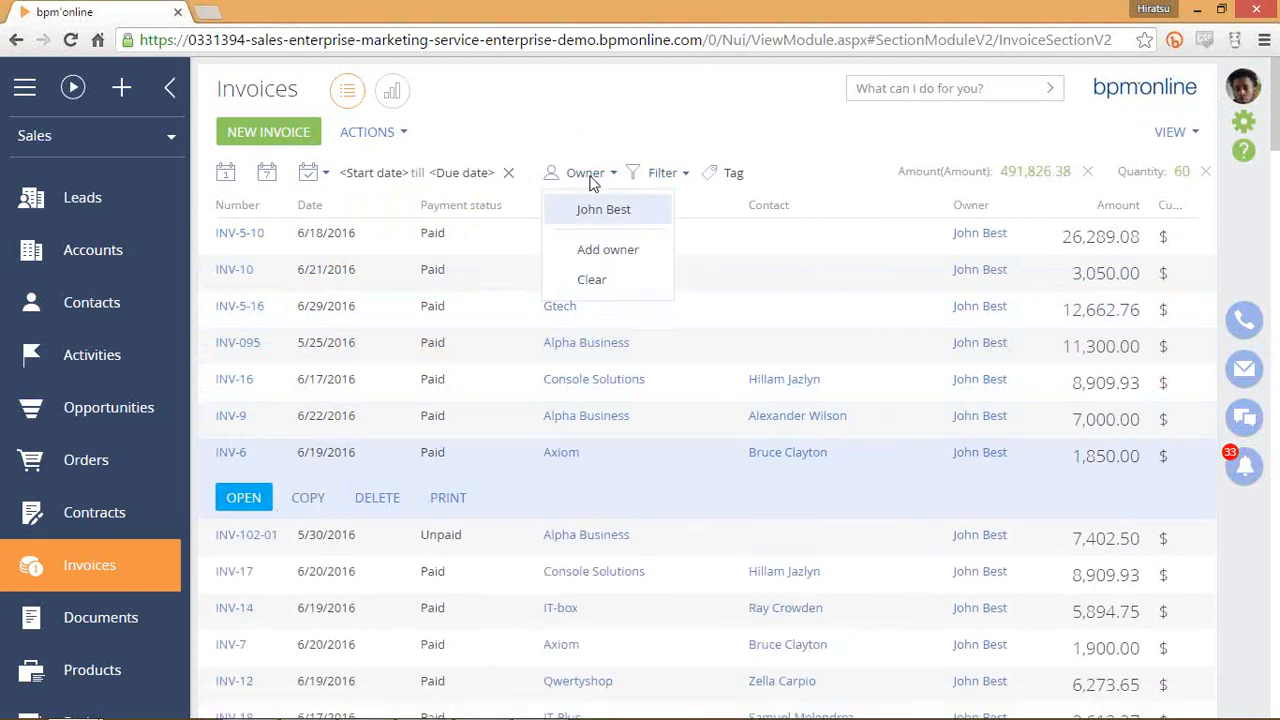
{"action": "left_click", "coordinate": [643, 251]}
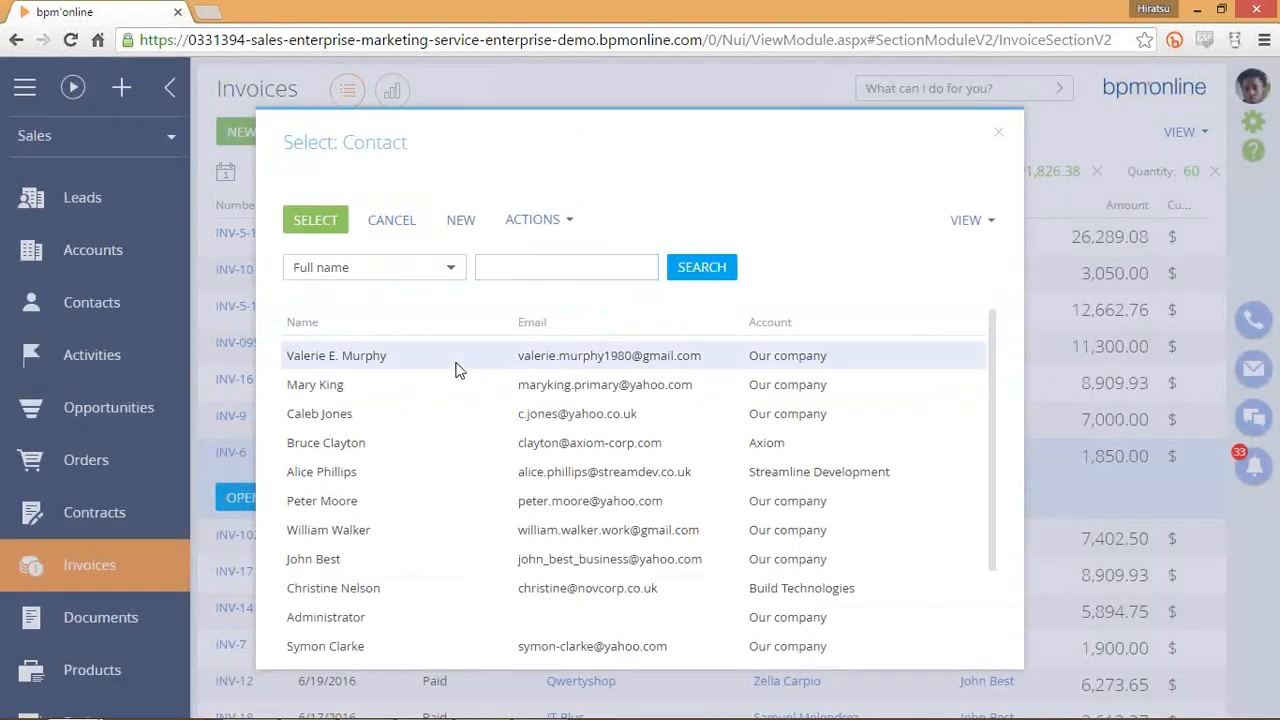
{"action": "left_click", "coordinate": [455, 370]}
{"action": "left_click", "coordinate": [315, 219]}
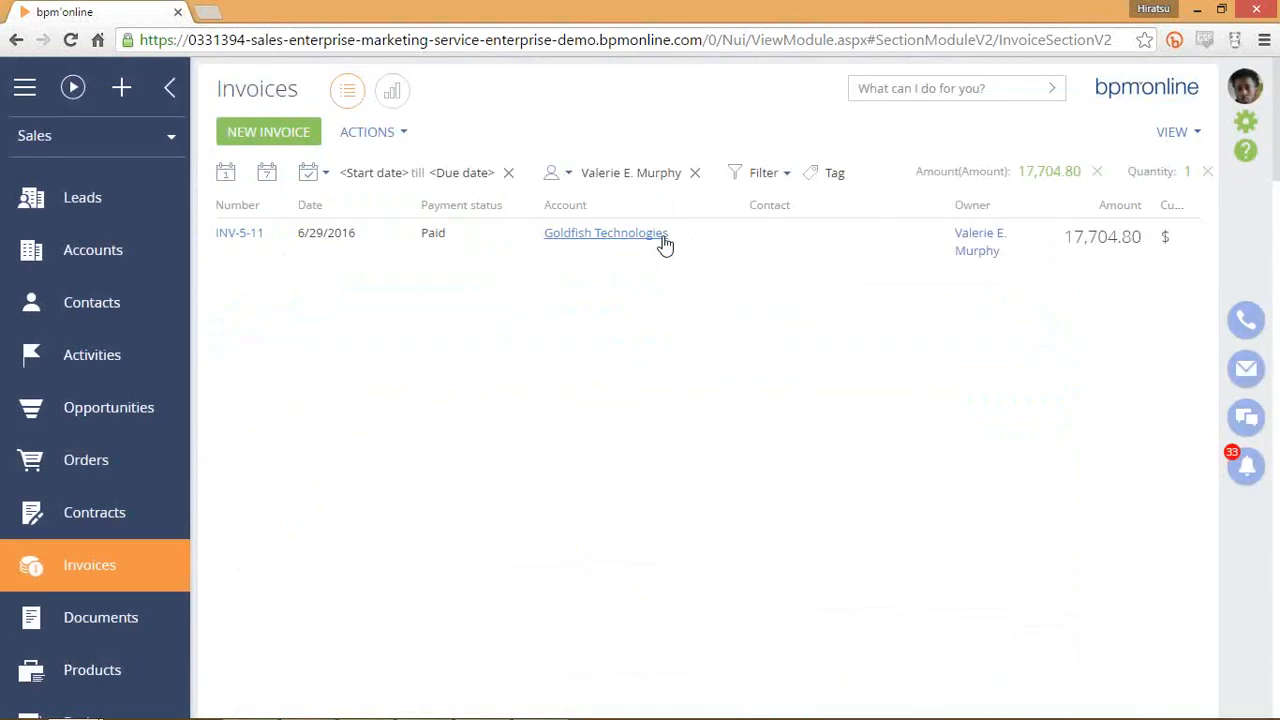
{"action": "left_click", "coordinate": [840, 258]}
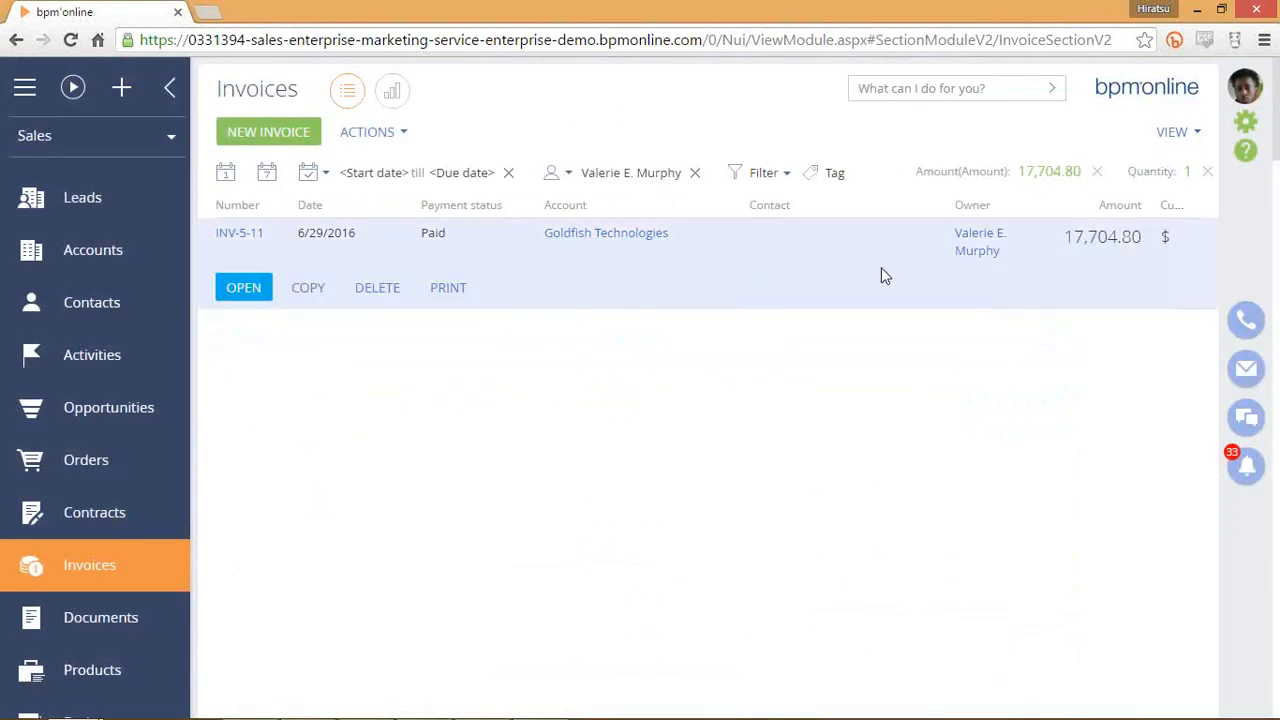
{"action": "left_click", "coordinate": [694, 173]}
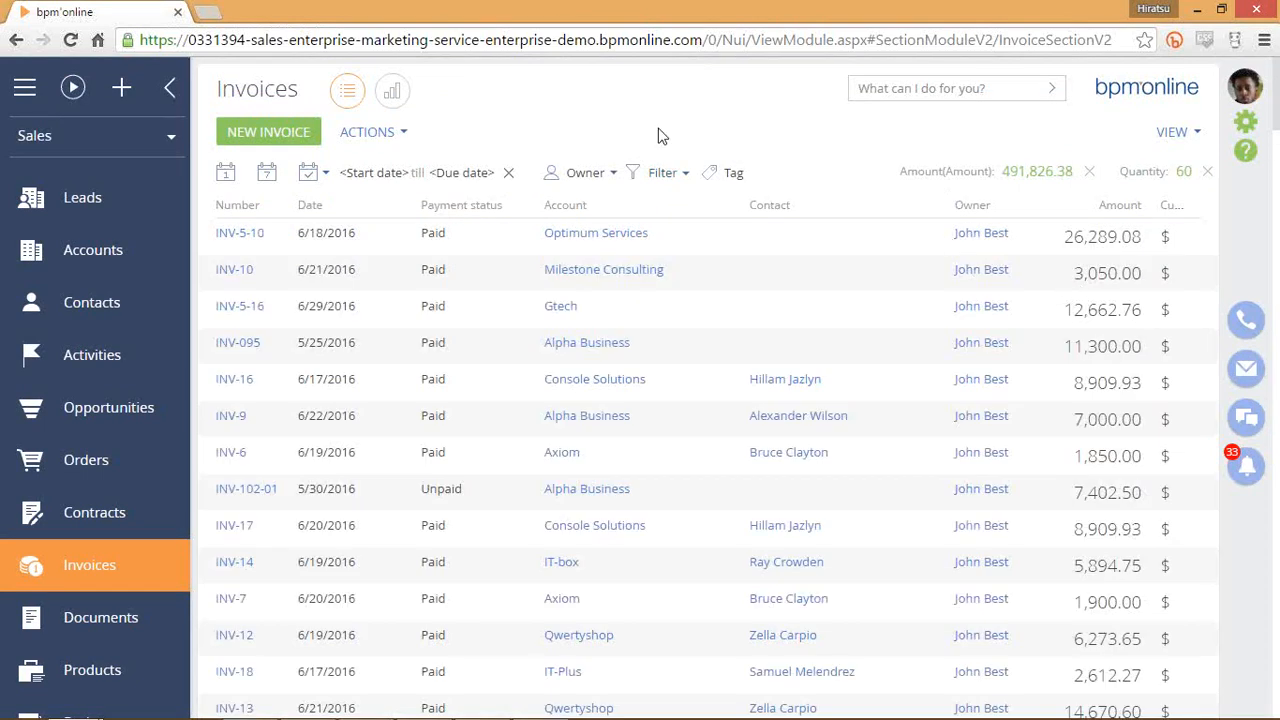
Remove the 491,826.38 Amount total from the summary, keeping only the invoice count, and select INV-16.
{"action": "left_click", "coordinate": [654, 175]}
{"action": "left_click", "coordinate": [737, 140]}
{"action": "left_click", "coordinate": [676, 191]}
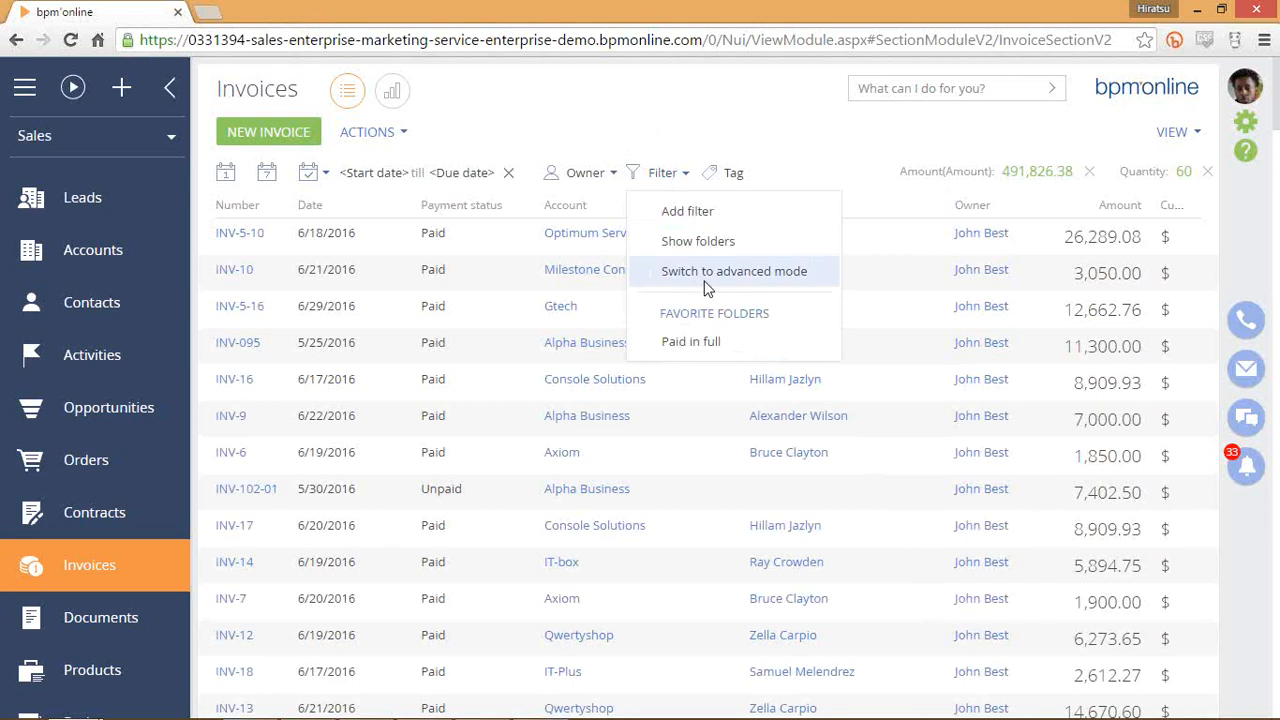
{"action": "left_click", "coordinate": [753, 143]}
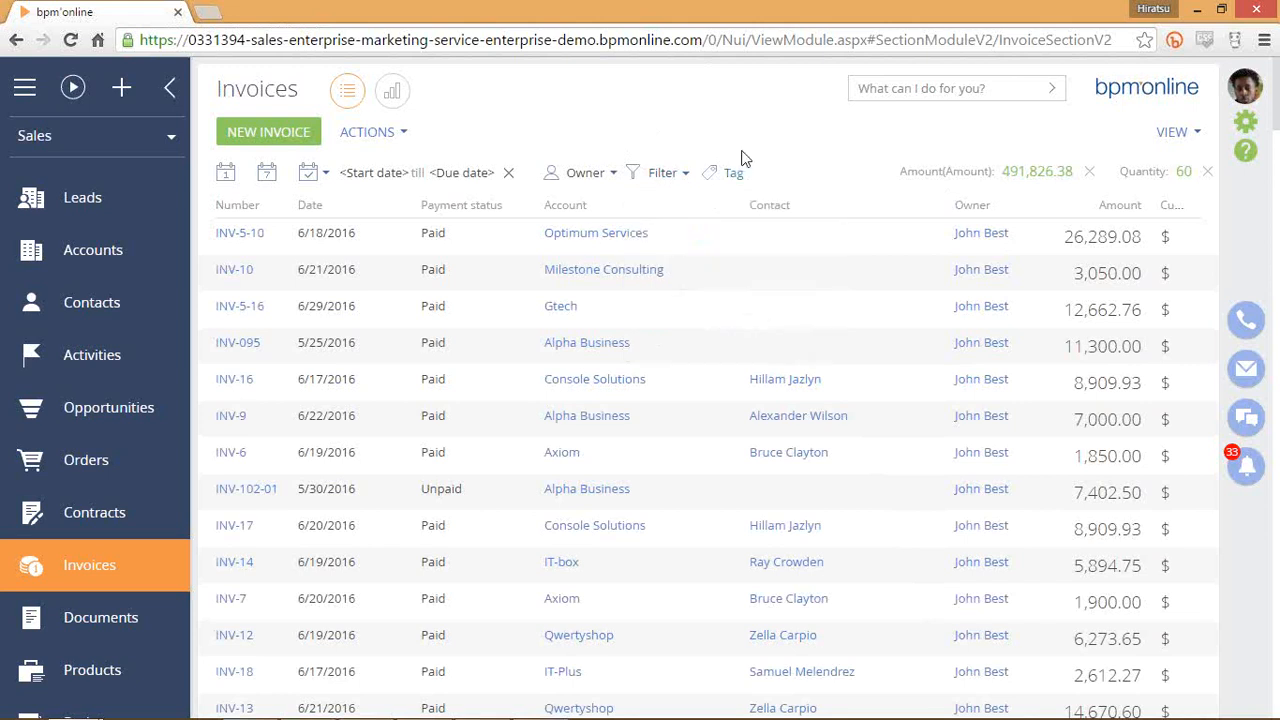
{"action": "left_click", "coordinate": [731, 174]}
{"action": "type", "text": "f"}
{"action": "key", "text": "BackSpace"}
{"action": "left_click", "coordinate": [1089, 172]}
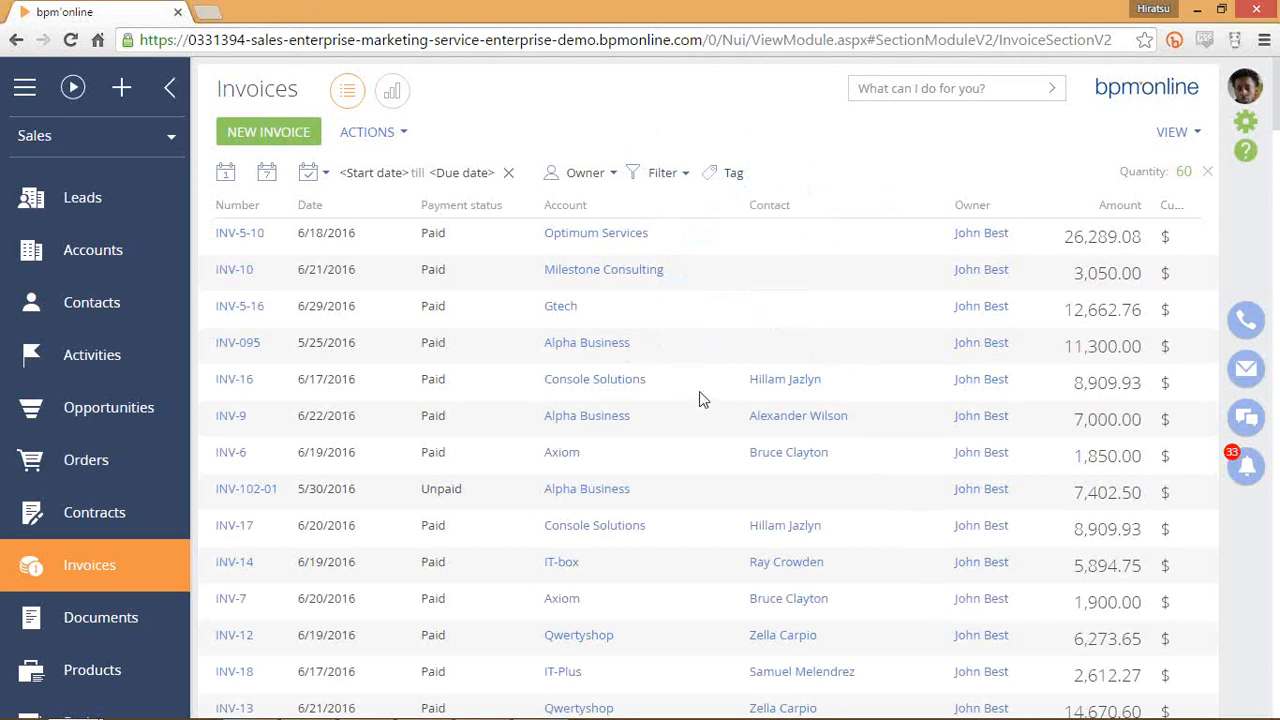
{"action": "left_click", "coordinate": [398, 382]}
Open INV-16 and add a new corporate tag 'finance' to it.
{"action": "left_click", "coordinate": [266, 422]}
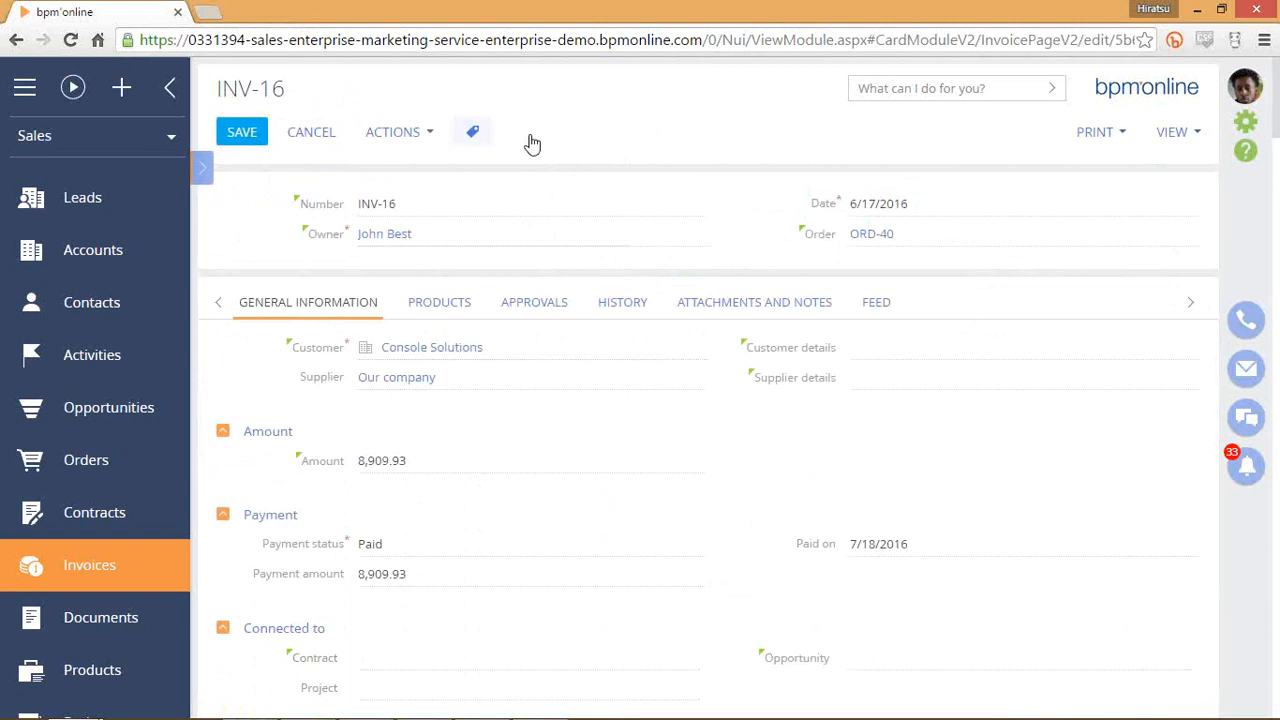
{"action": "left_click", "coordinate": [474, 134]}
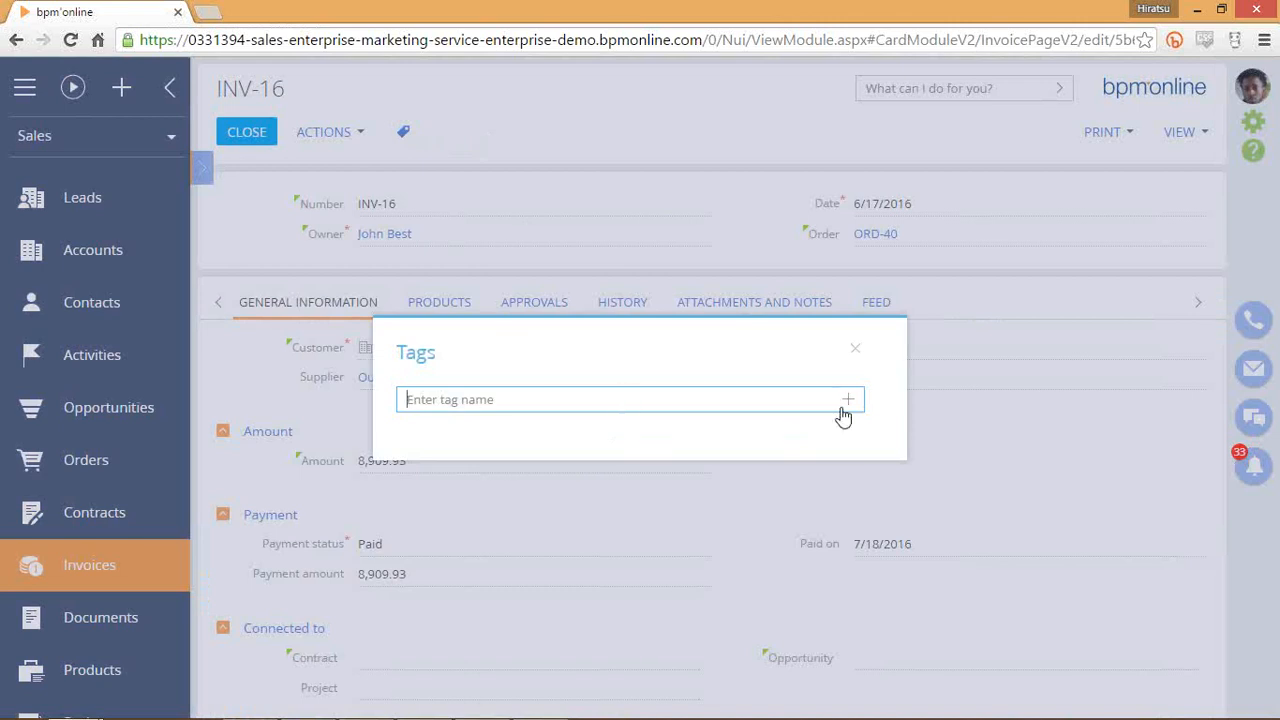
{"action": "type", "text": "gg"}
{"action": "key", "text": "BackSpace"}
{"action": "key", "text": "BackSpace"}
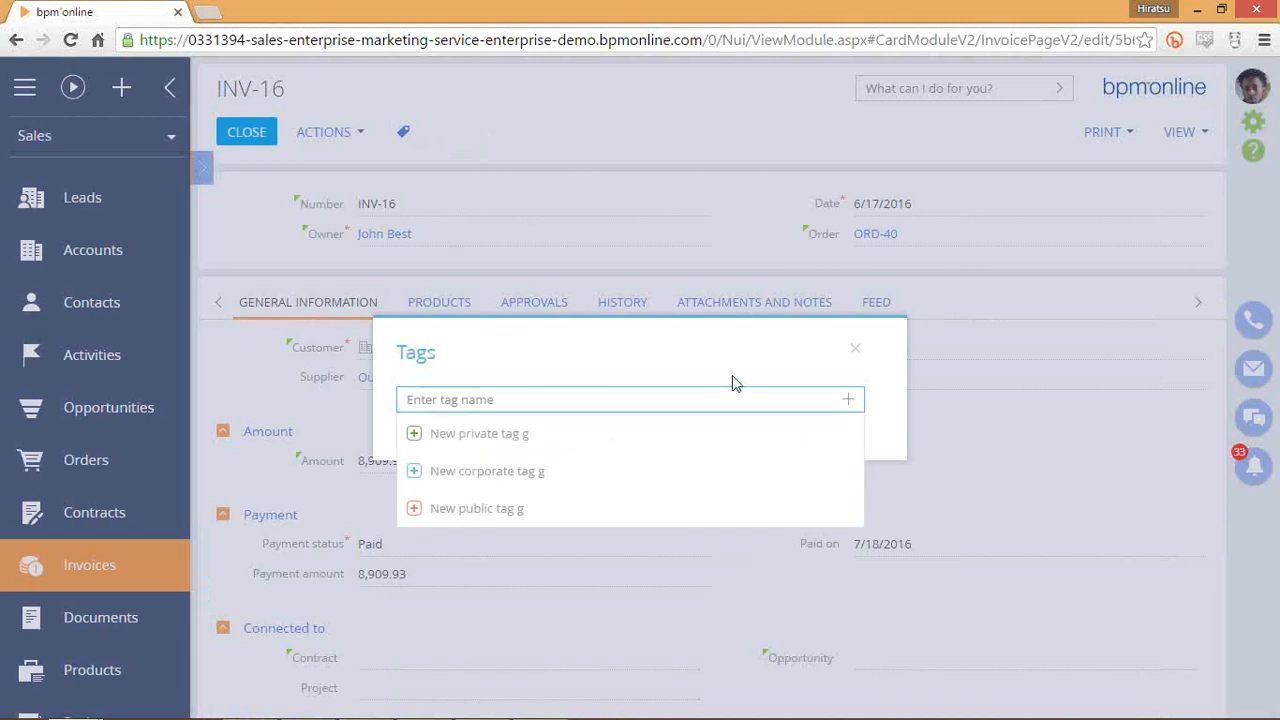
{"action": "type", "text": "finance"}
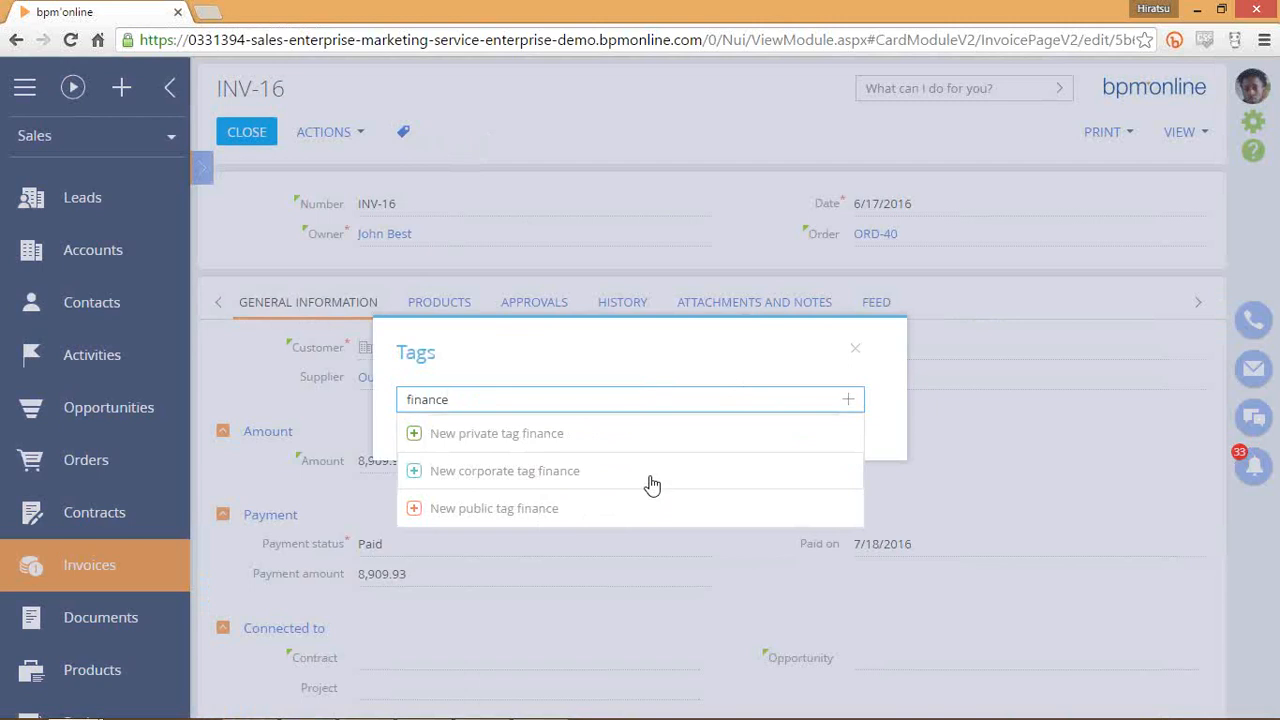
{"action": "left_click", "coordinate": [573, 474]}
{"action": "left_click", "coordinate": [807, 410]}
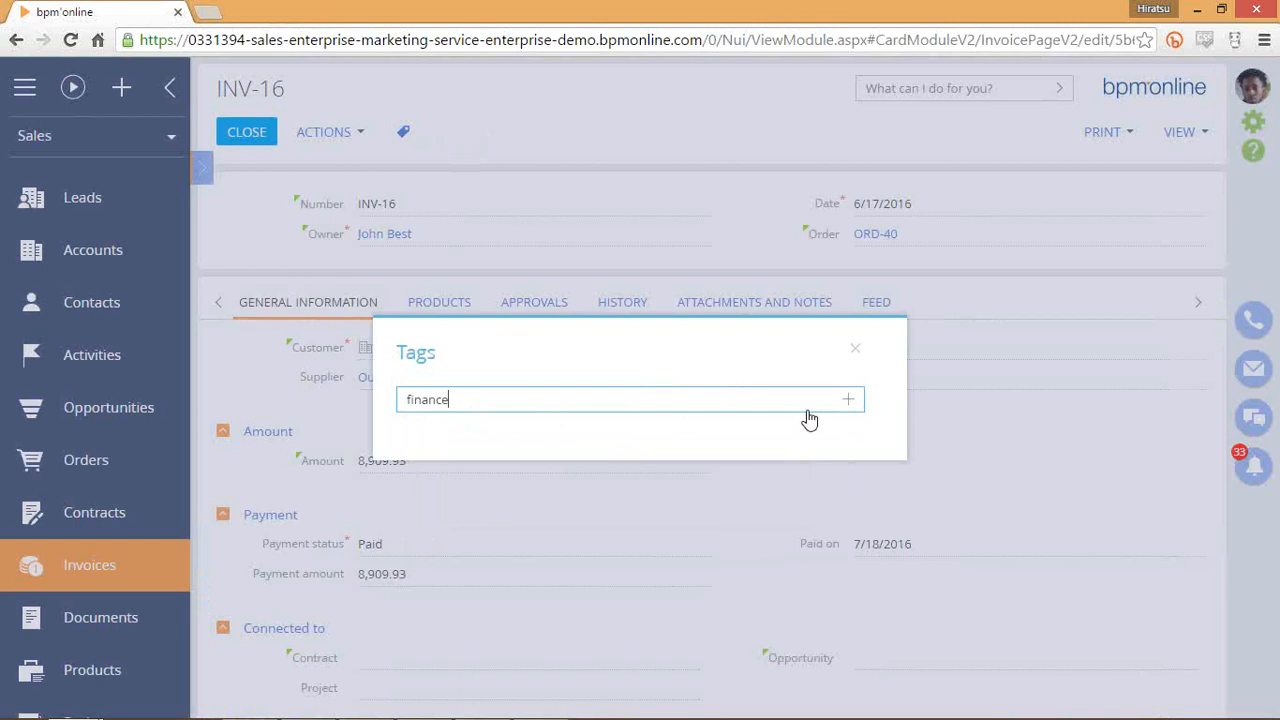
{"action": "mouse_move", "coordinate": [440, 433]}
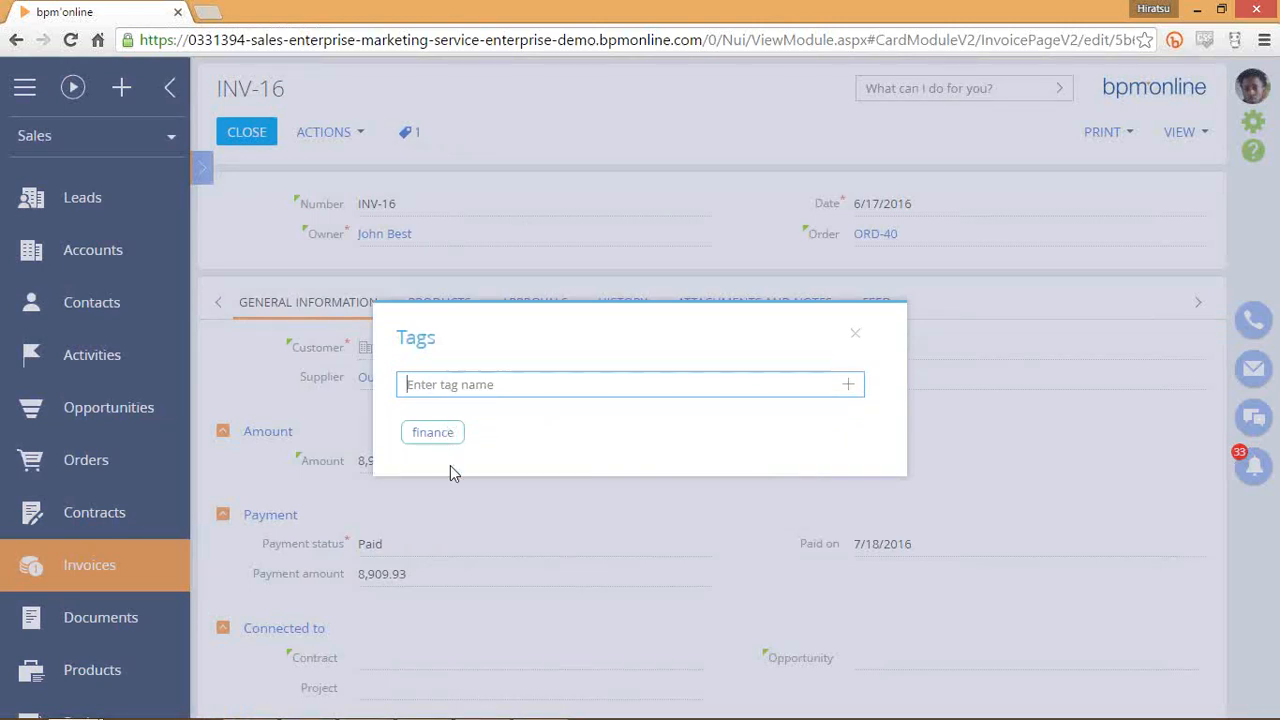
{"action": "left_click", "coordinate": [923, 341]}
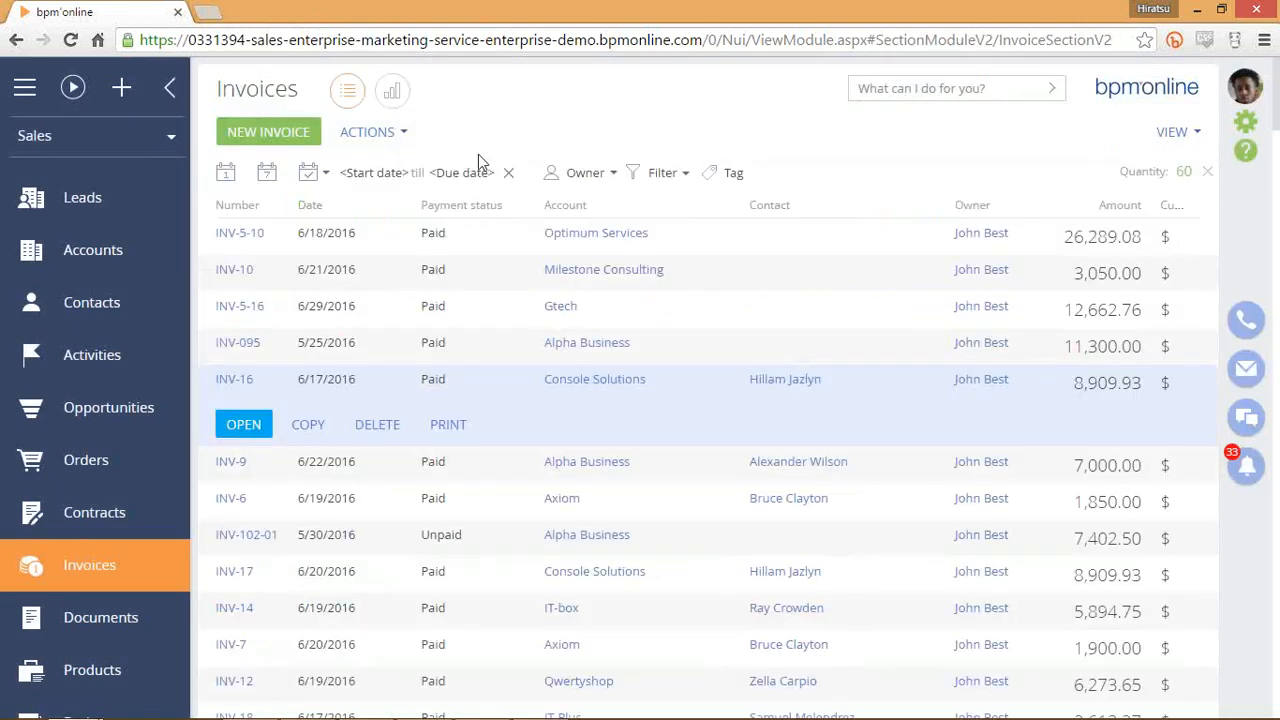
{"action": "left_click", "coordinate": [736, 174]}
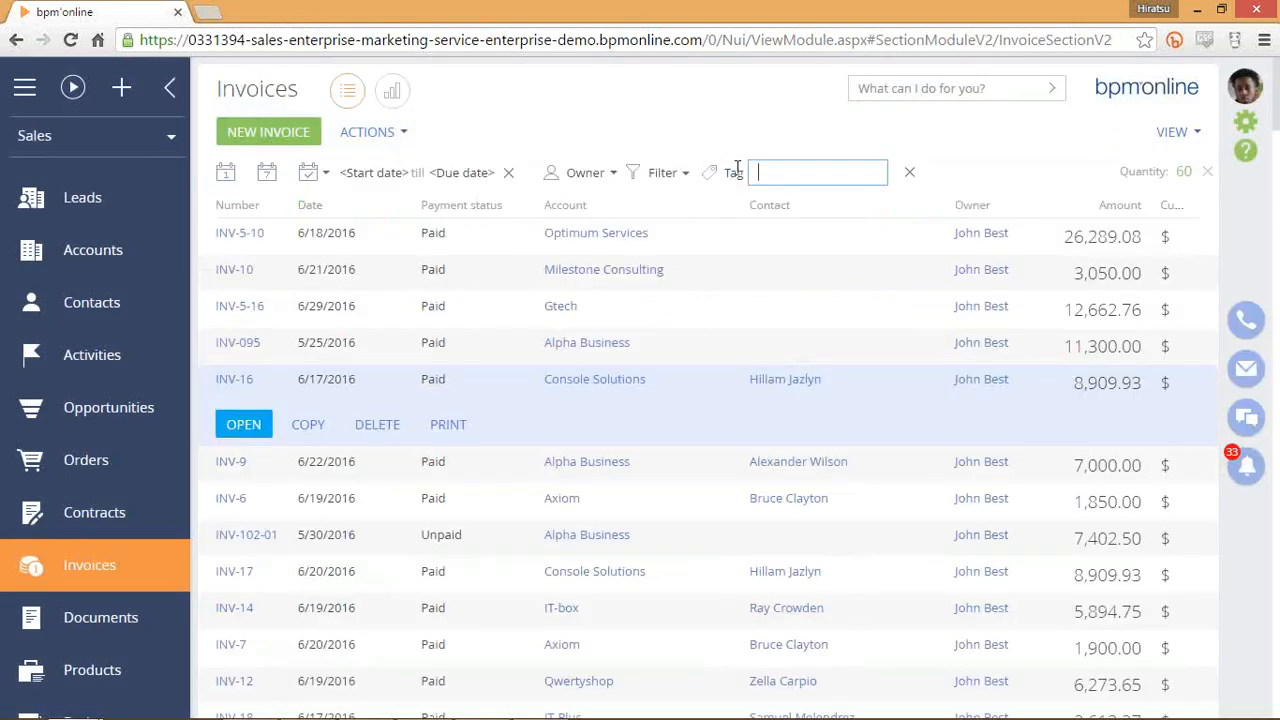
{"action": "type", "text": "finance"}
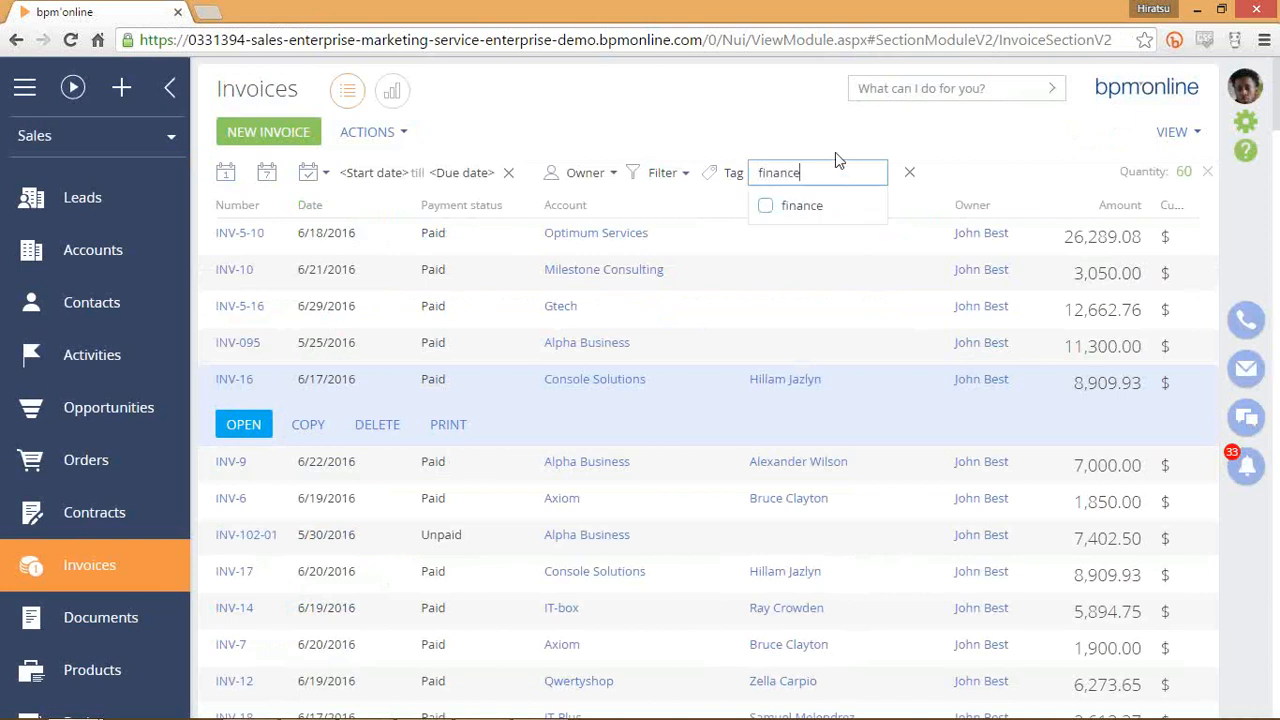
{"action": "left_click", "coordinate": [766, 207]}
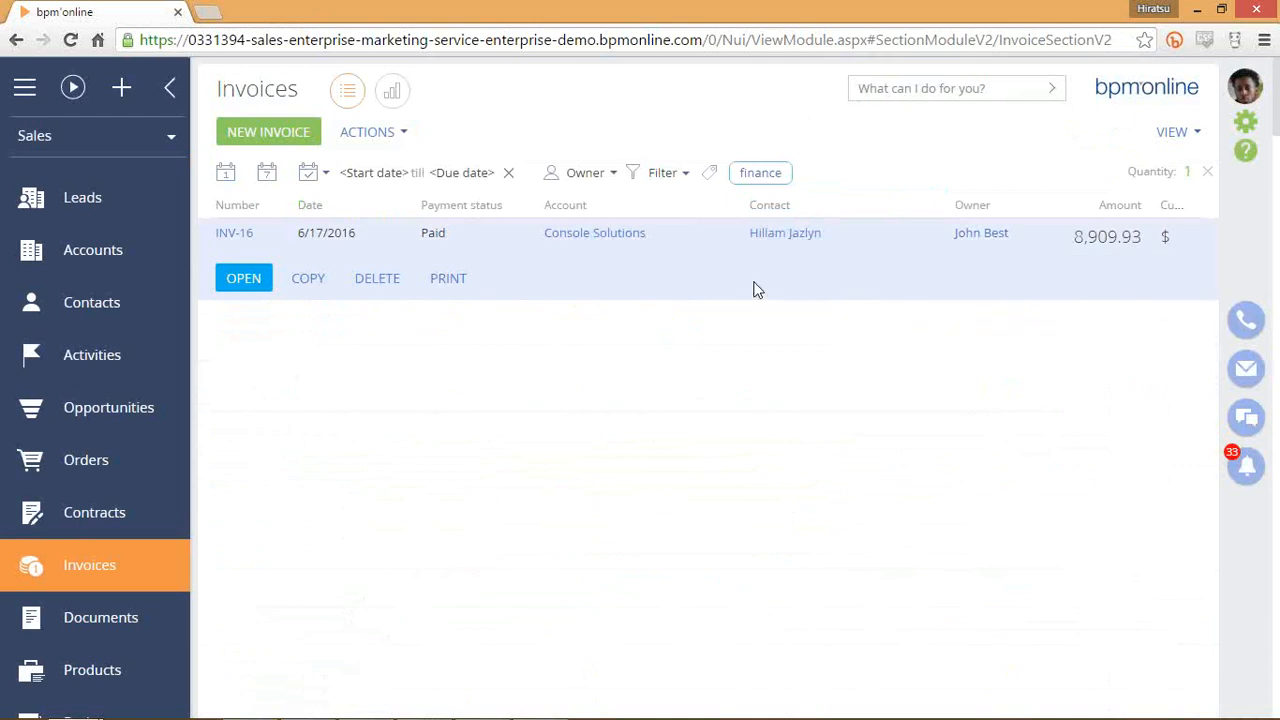
{"action": "left_click_drag", "start_coordinate": [470, 238], "coordinate": [1175, 249]}
{"action": "left_click", "coordinate": [1181, 271]}
{"action": "mouse_move", "coordinate": [777, 182]}
{"action": "left_click", "coordinate": [777, 178]}
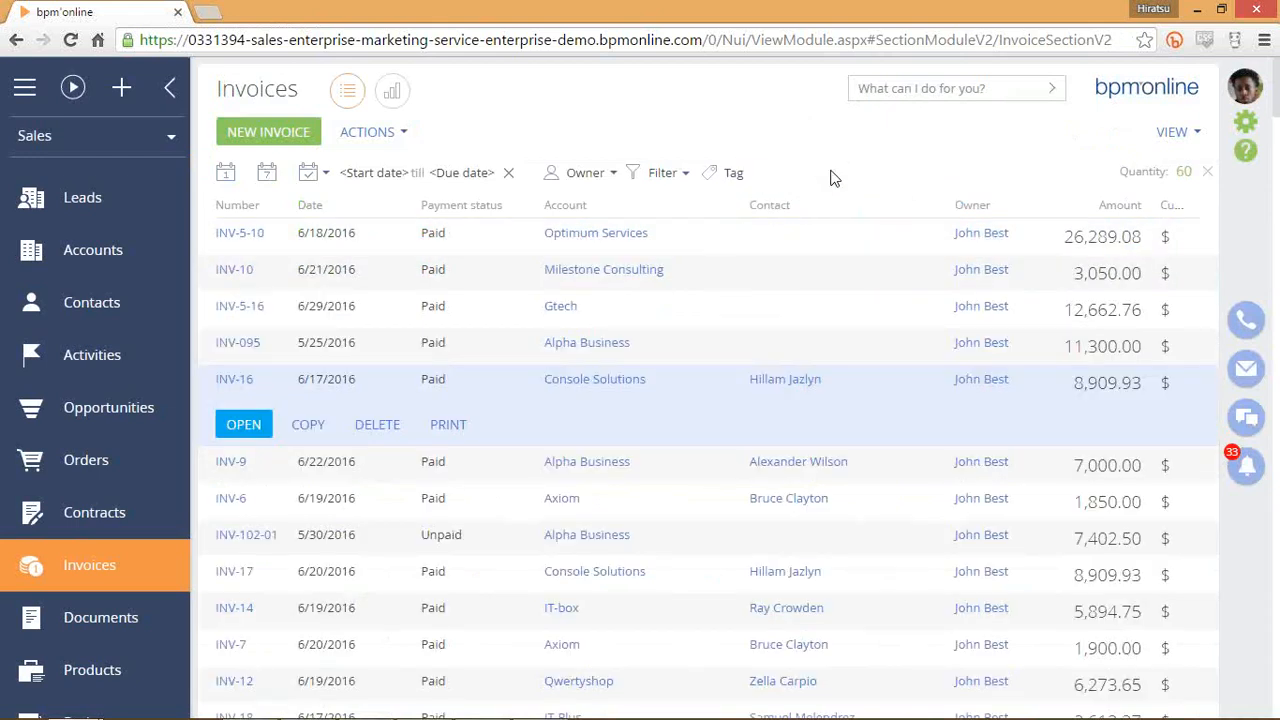
Add a filter on Number equal to 'inv-10'.
{"action": "left_click", "coordinate": [813, 278]}
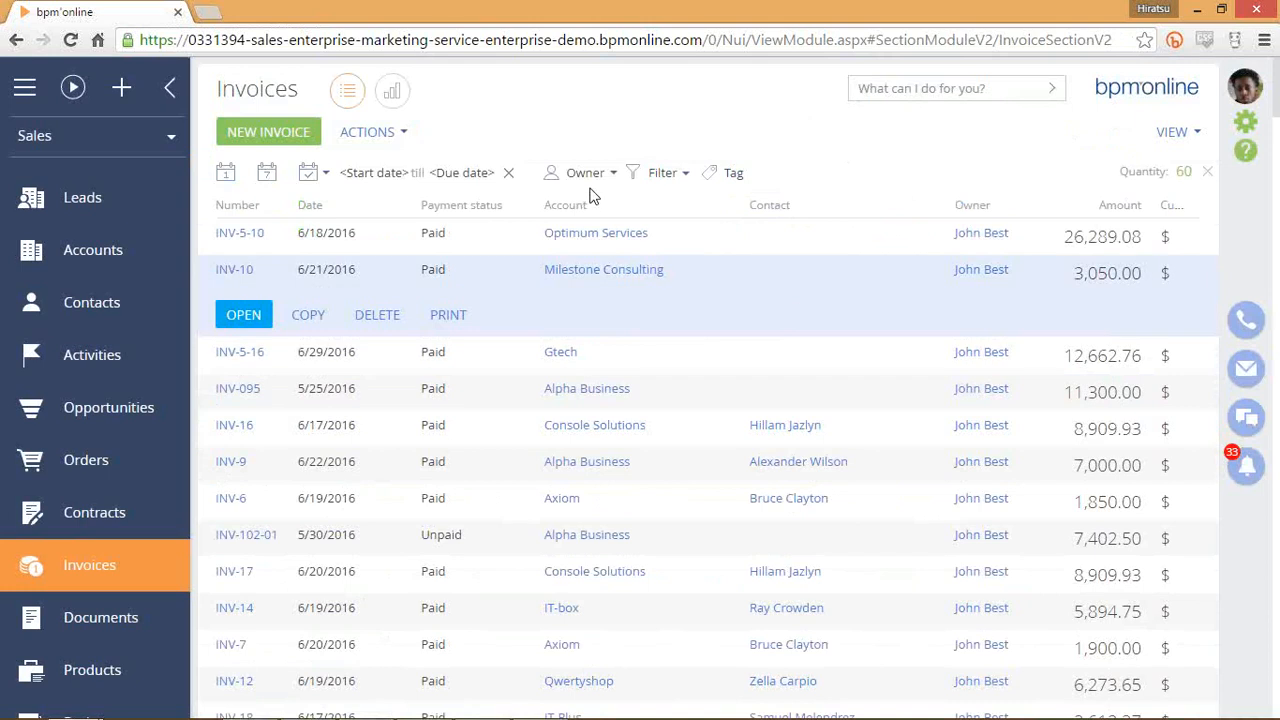
{"action": "left_click", "coordinate": [590, 177]}
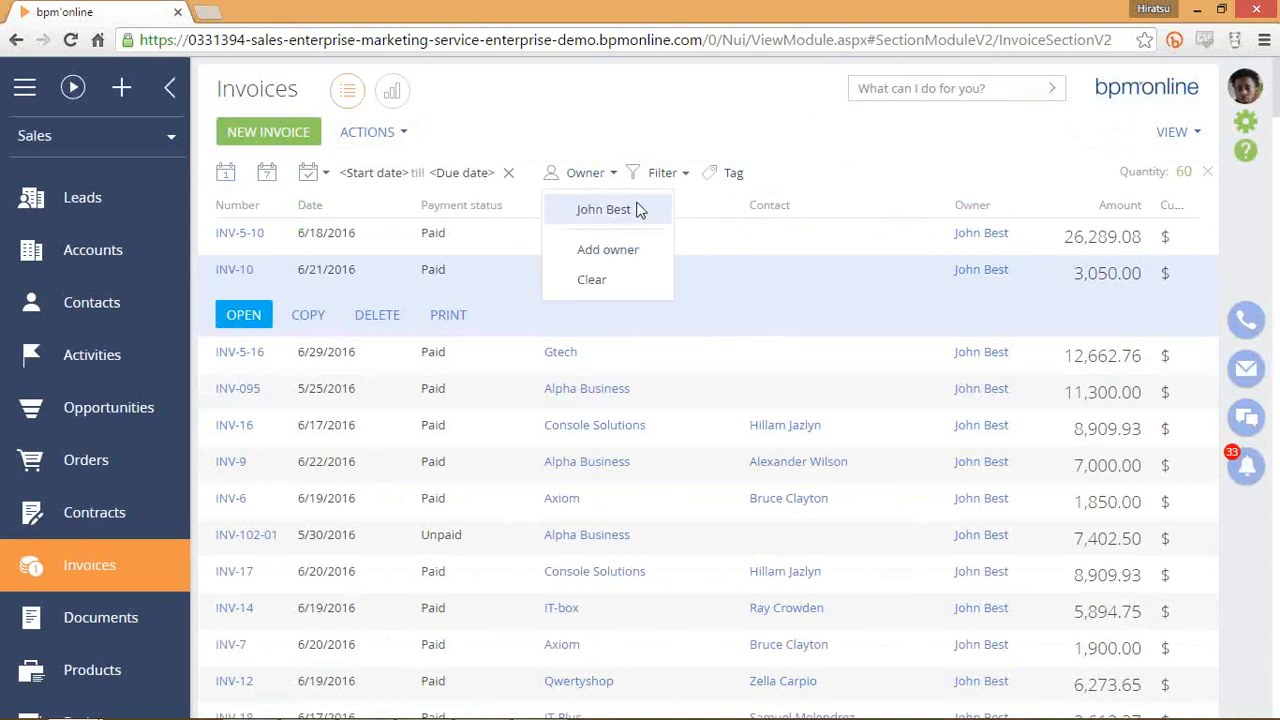
{"action": "left_click", "coordinate": [662, 173]}
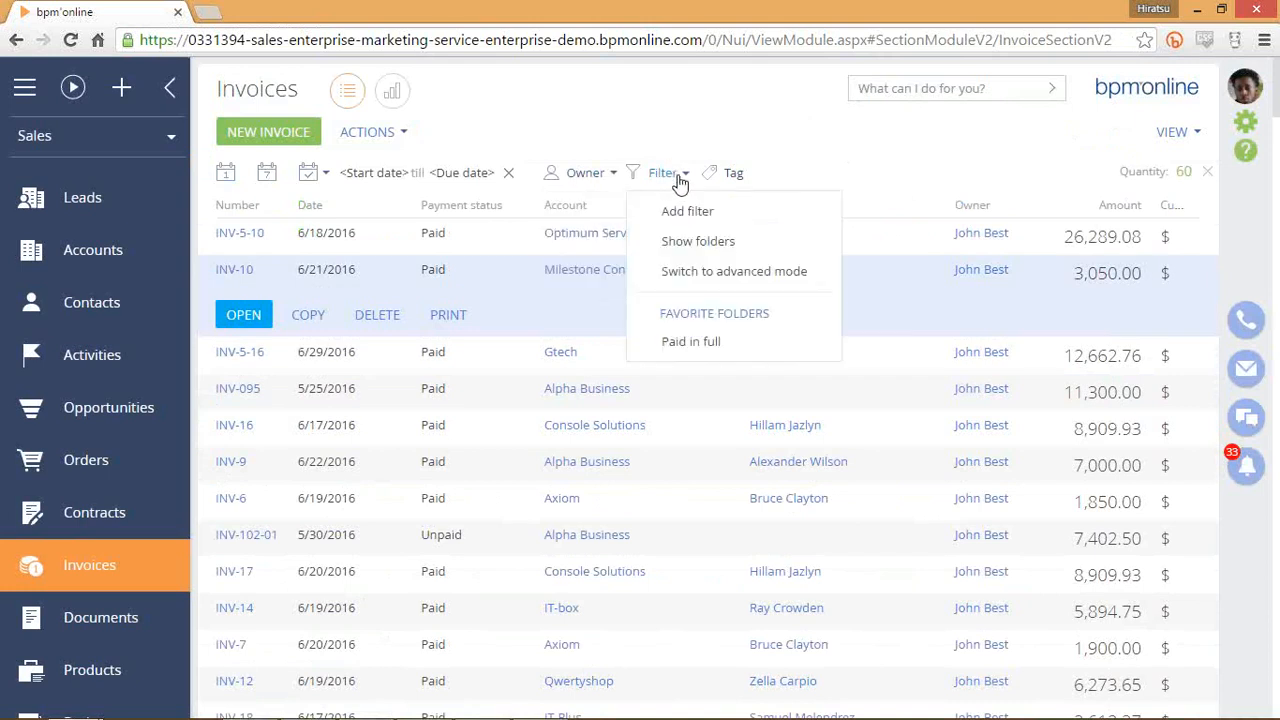
{"action": "left_click", "coordinate": [790, 222]}
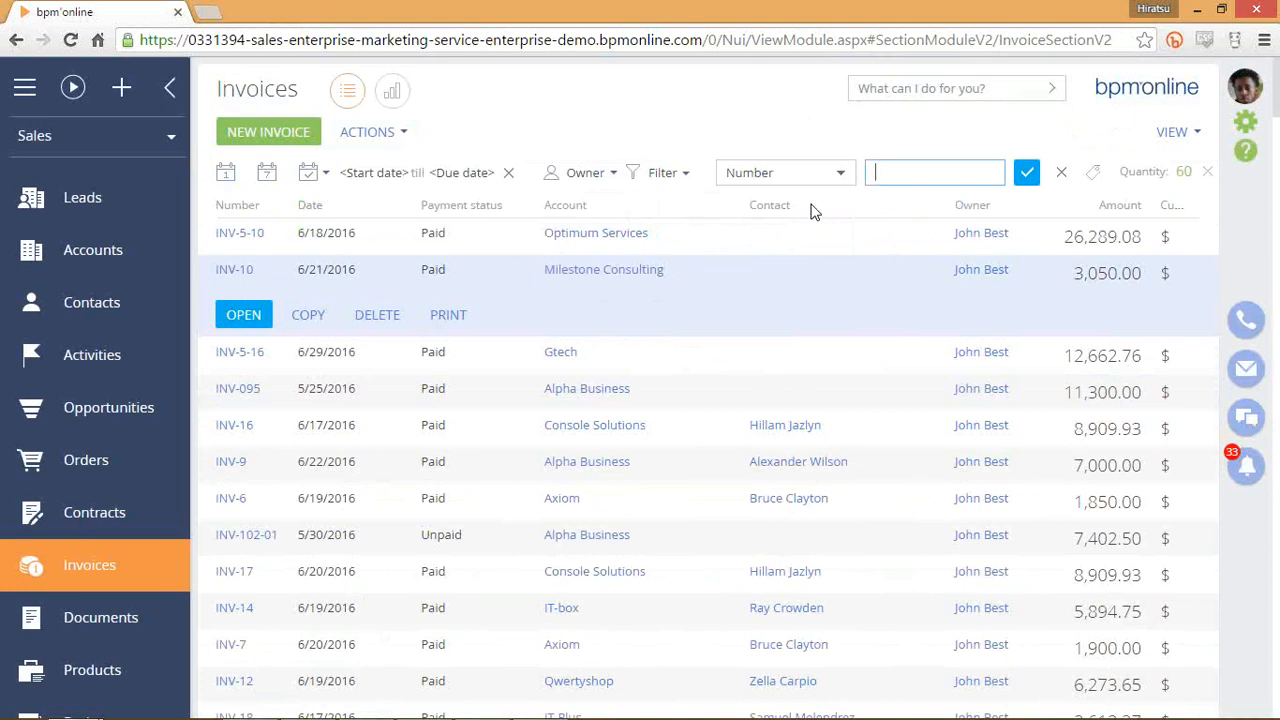
{"action": "left_click", "coordinate": [843, 174]}
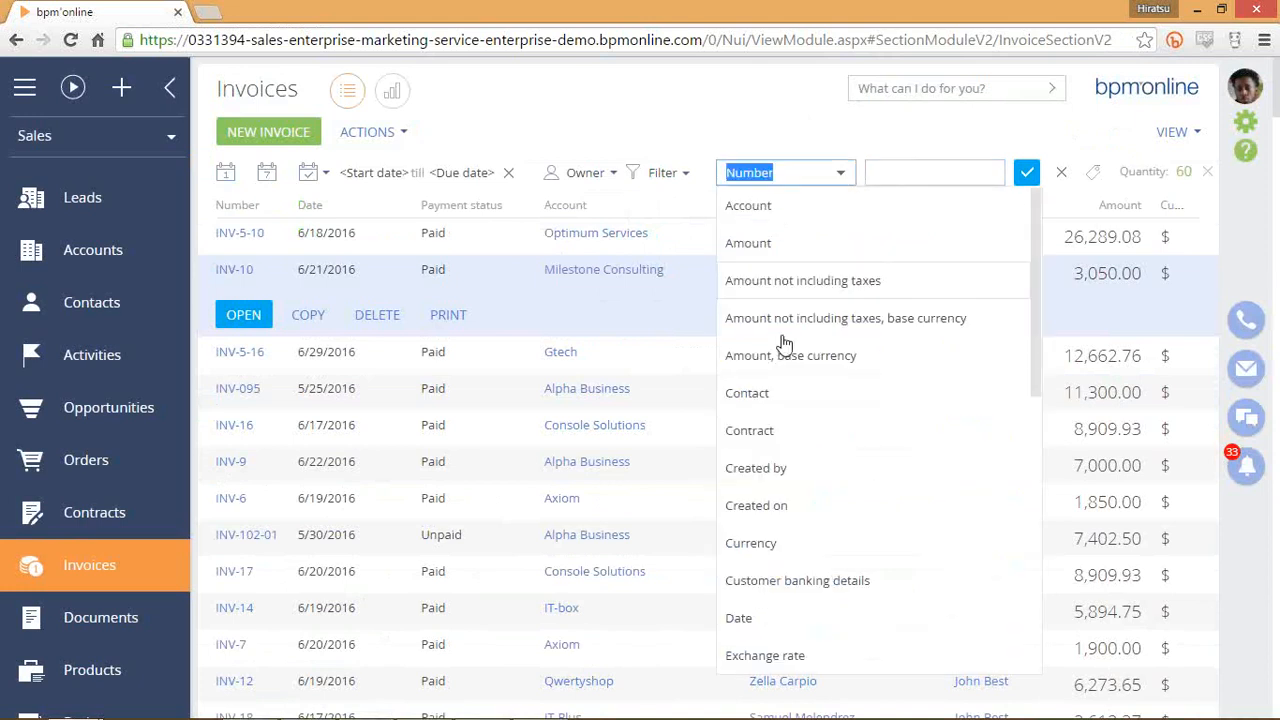
{"action": "scroll", "coordinate": [778, 405], "scroll_direction": "down", "scroll_amount": 5}
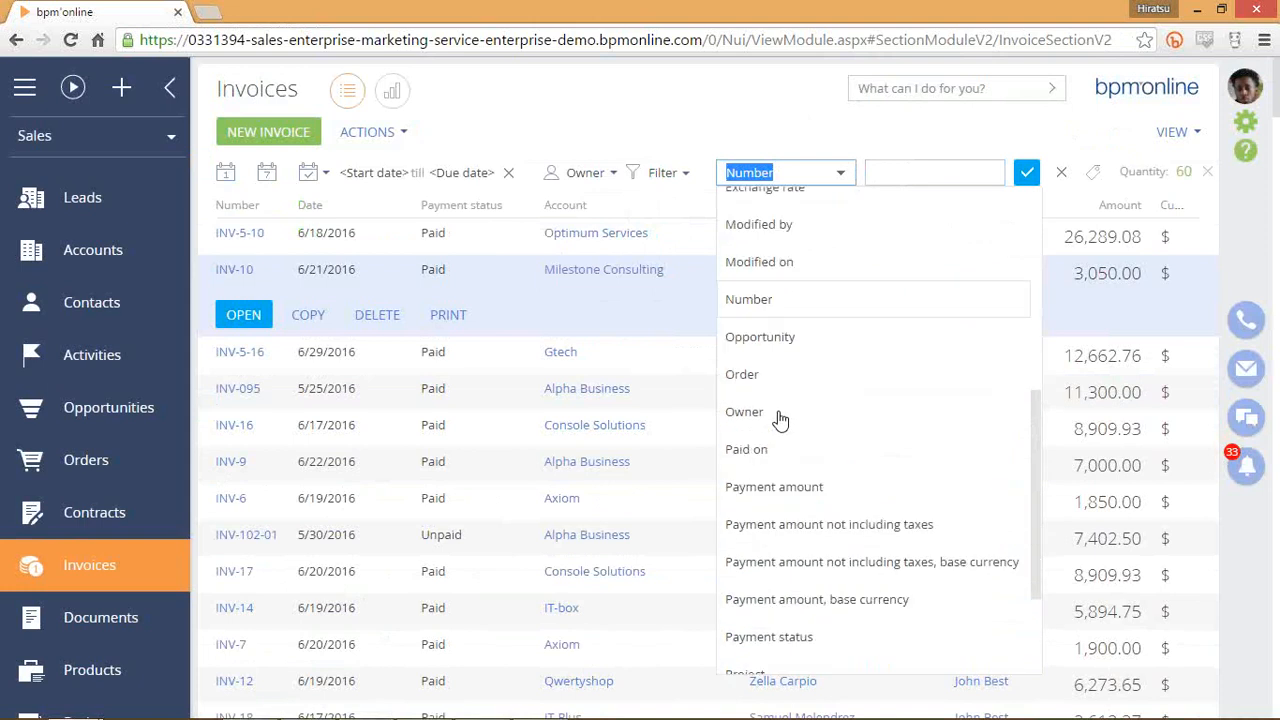
{"action": "scroll", "coordinate": [780, 420], "scroll_direction": "down", "scroll_amount": 3}
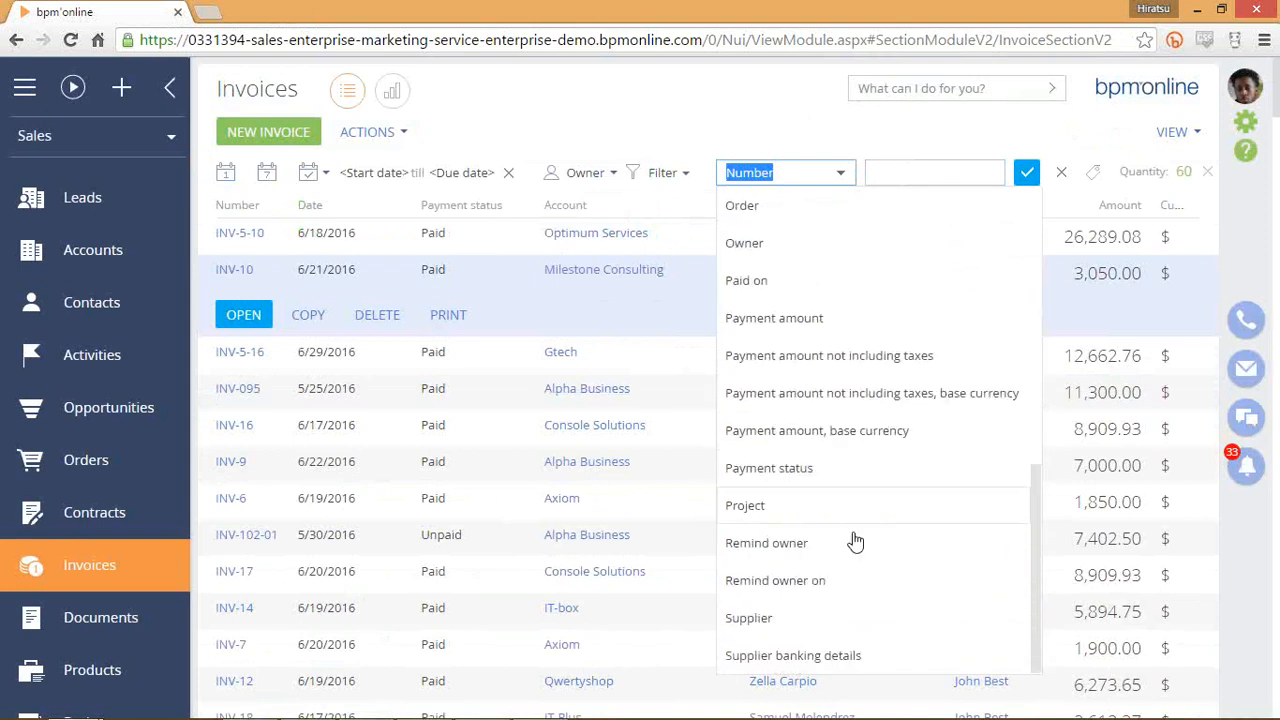
{"action": "scroll", "coordinate": [837, 545], "scroll_direction": "up", "scroll_amount": 5}
{"action": "left_click", "coordinate": [913, 174]}
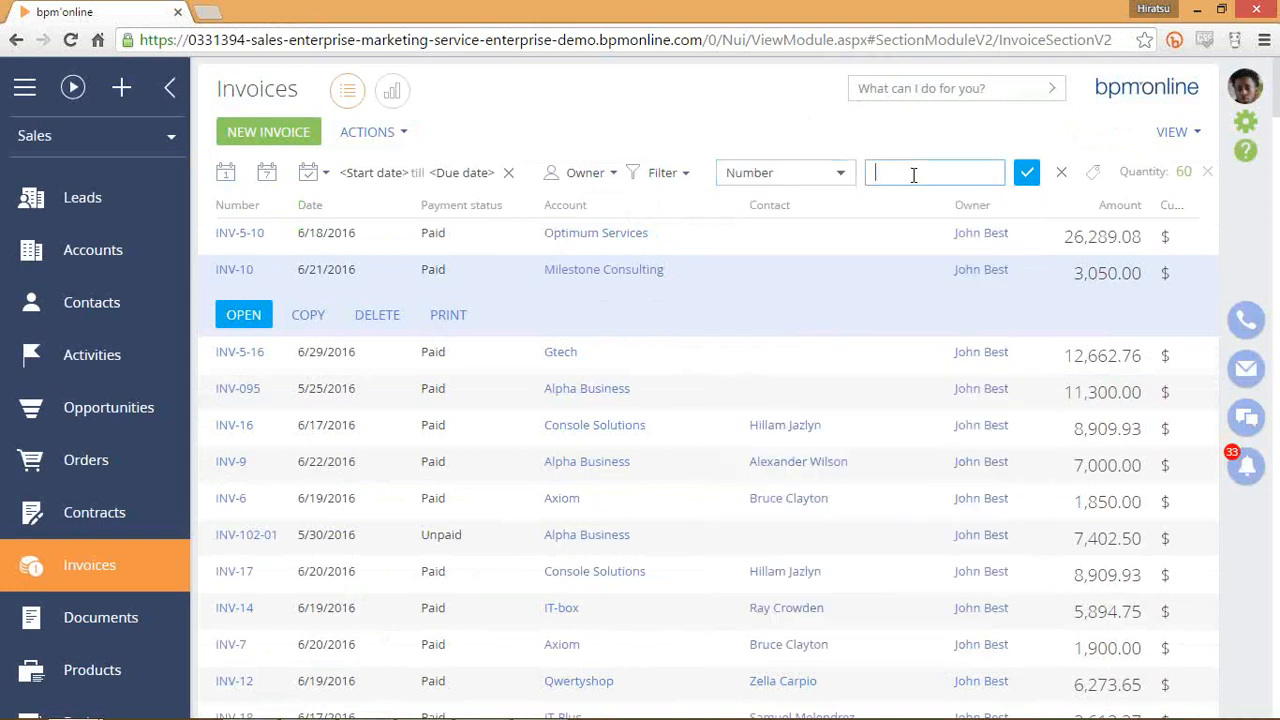
{"action": "left_click", "coordinate": [845, 173]}
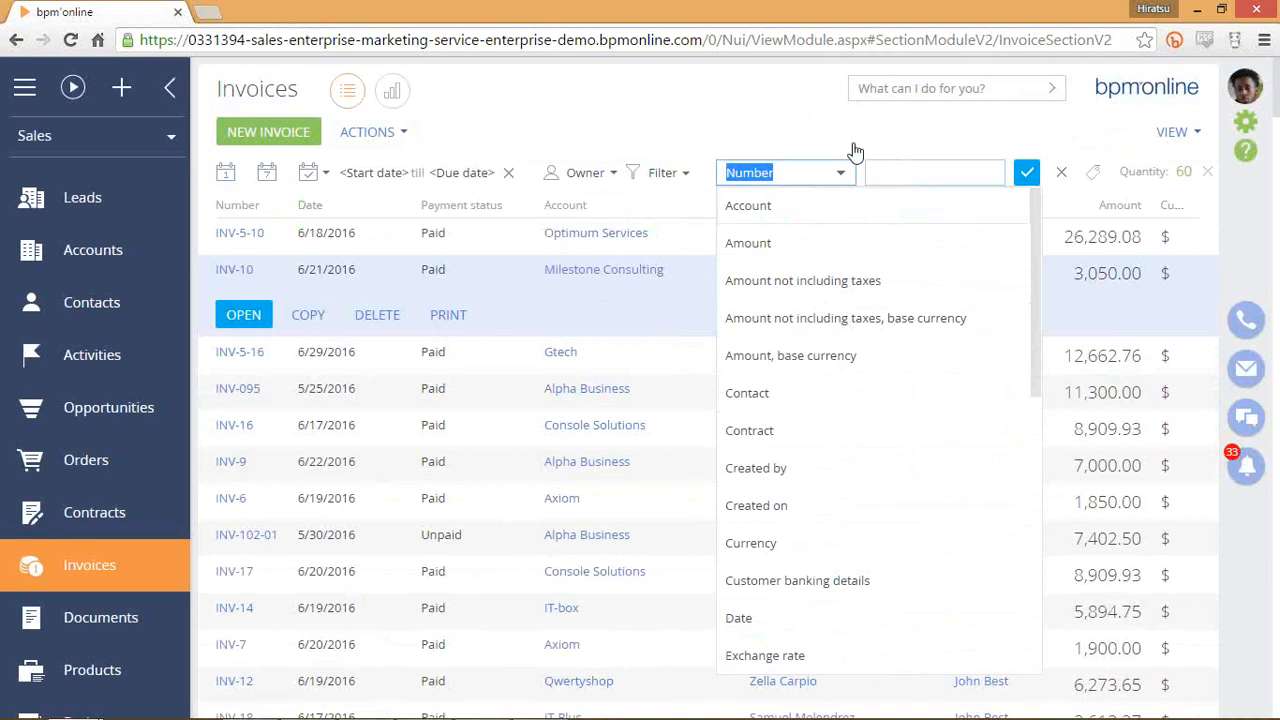
{"action": "scroll", "coordinate": [833, 299], "scroll_direction": "down", "scroll_amount": 3}
{"action": "left_click", "coordinate": [895, 173]}
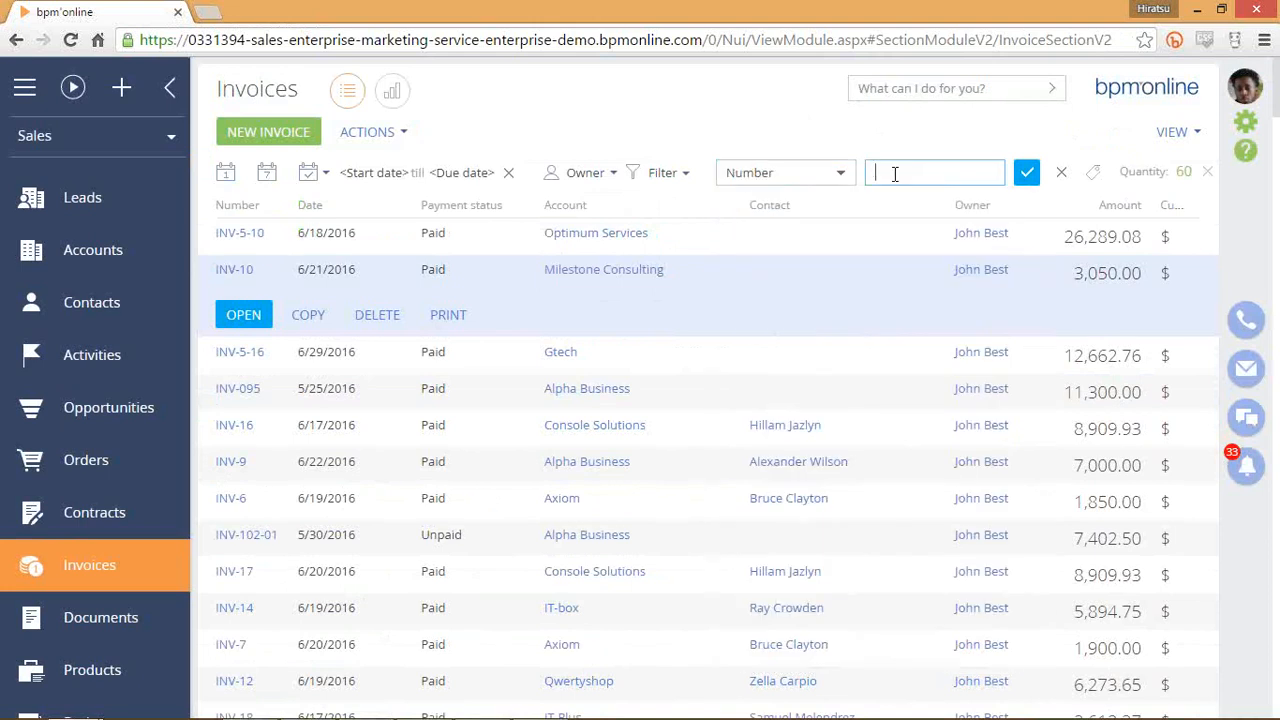
{"action": "type", "text": "inv-10"}
{"action": "key", "text": "Return"}
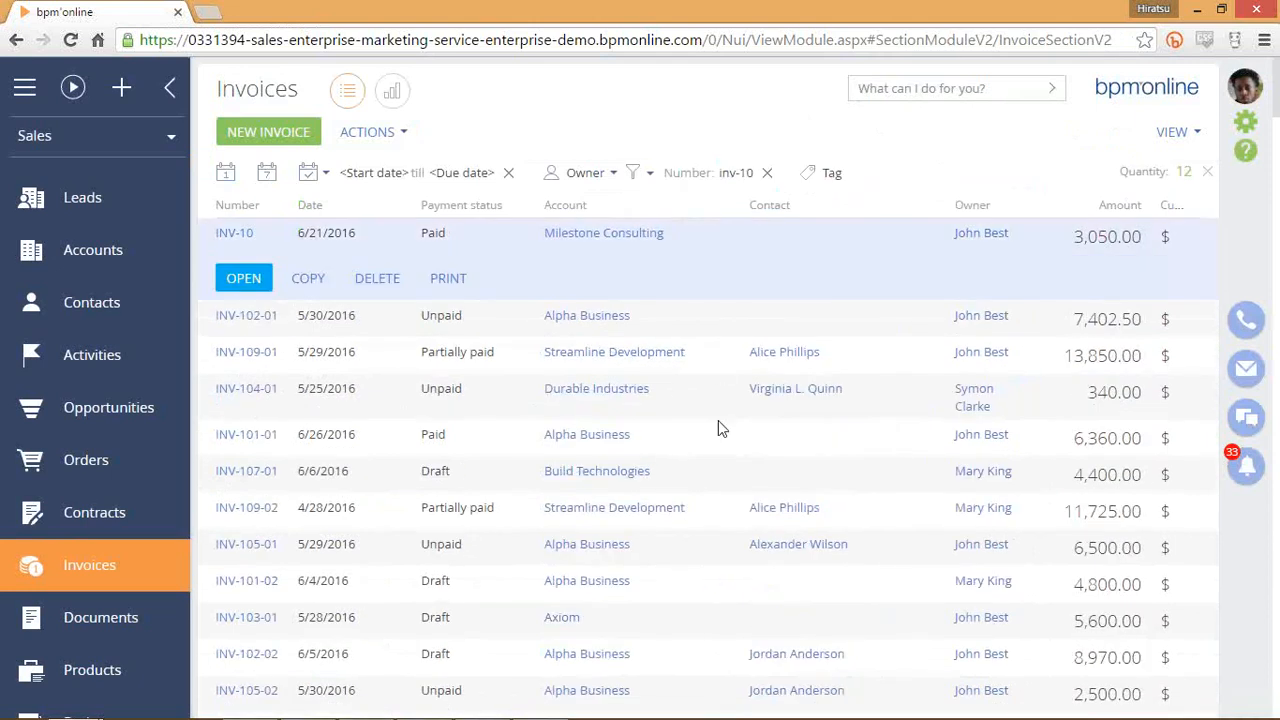
Remove the Number 'inv-10' filter and show the invoice folders panel.
{"action": "left_click", "coordinate": [721, 478]}
{"action": "scroll", "coordinate": [723, 463], "scroll_direction": "down", "scroll_amount": 3}
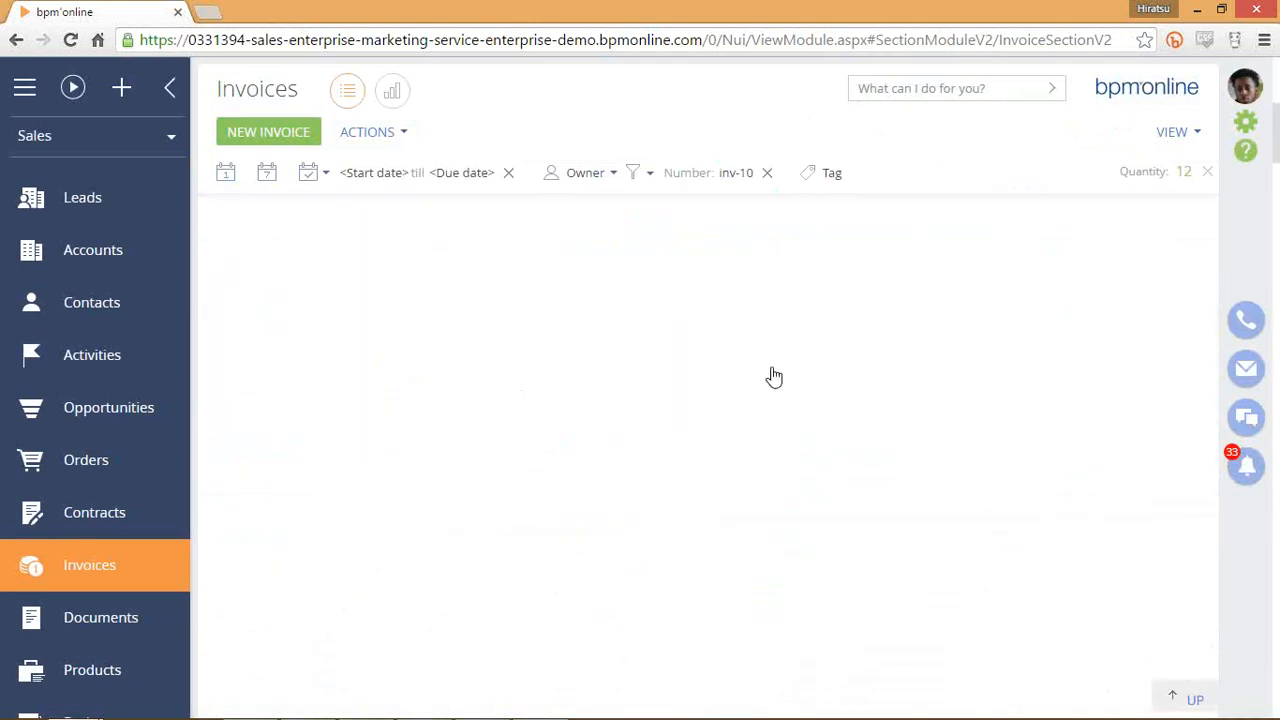
{"action": "left_click", "coordinate": [768, 174]}
{"action": "left_click", "coordinate": [664, 173]}
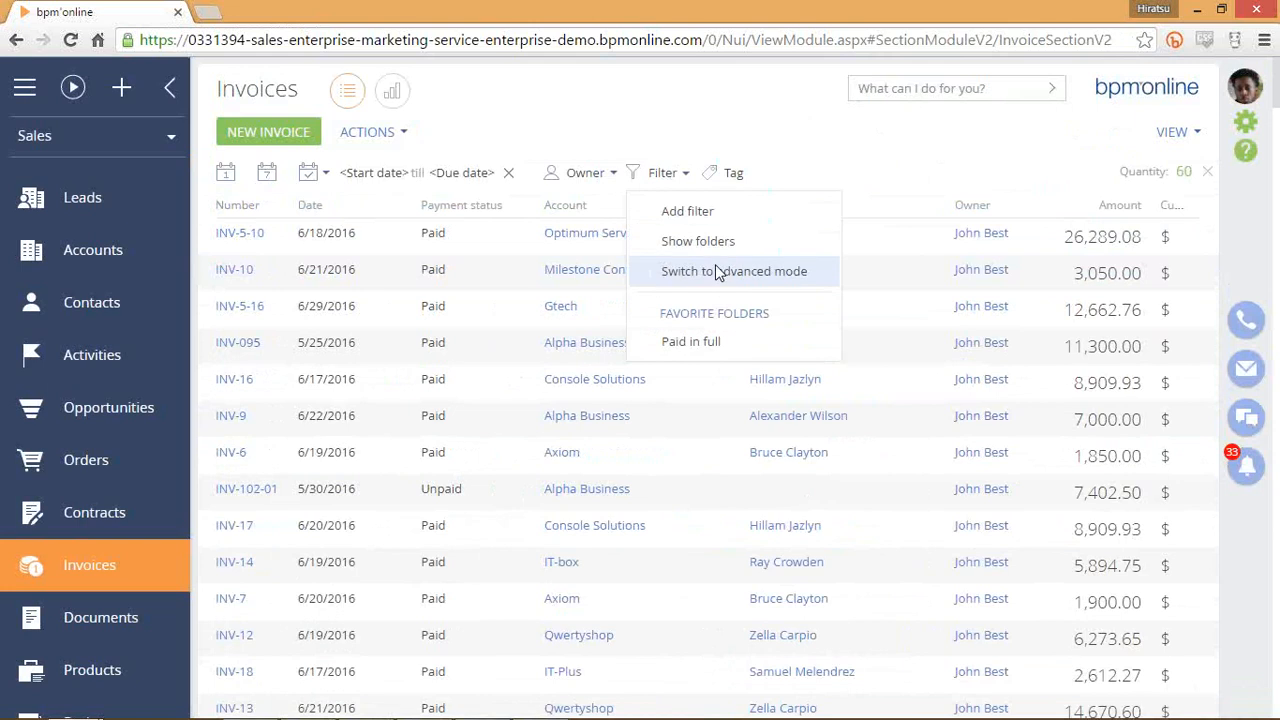
{"action": "left_click", "coordinate": [708, 243]}
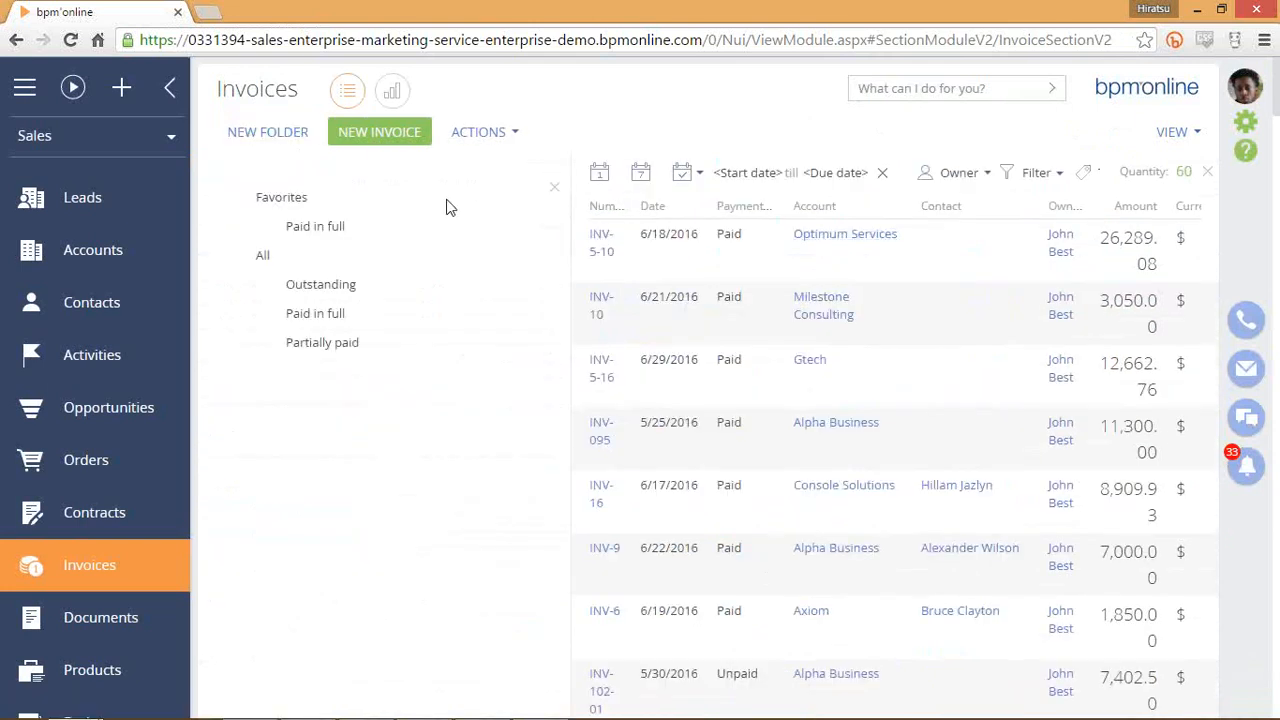
Switch to advanced filtering and add a condition on the Payment status column.
{"action": "left_click", "coordinate": [1036, 176]}
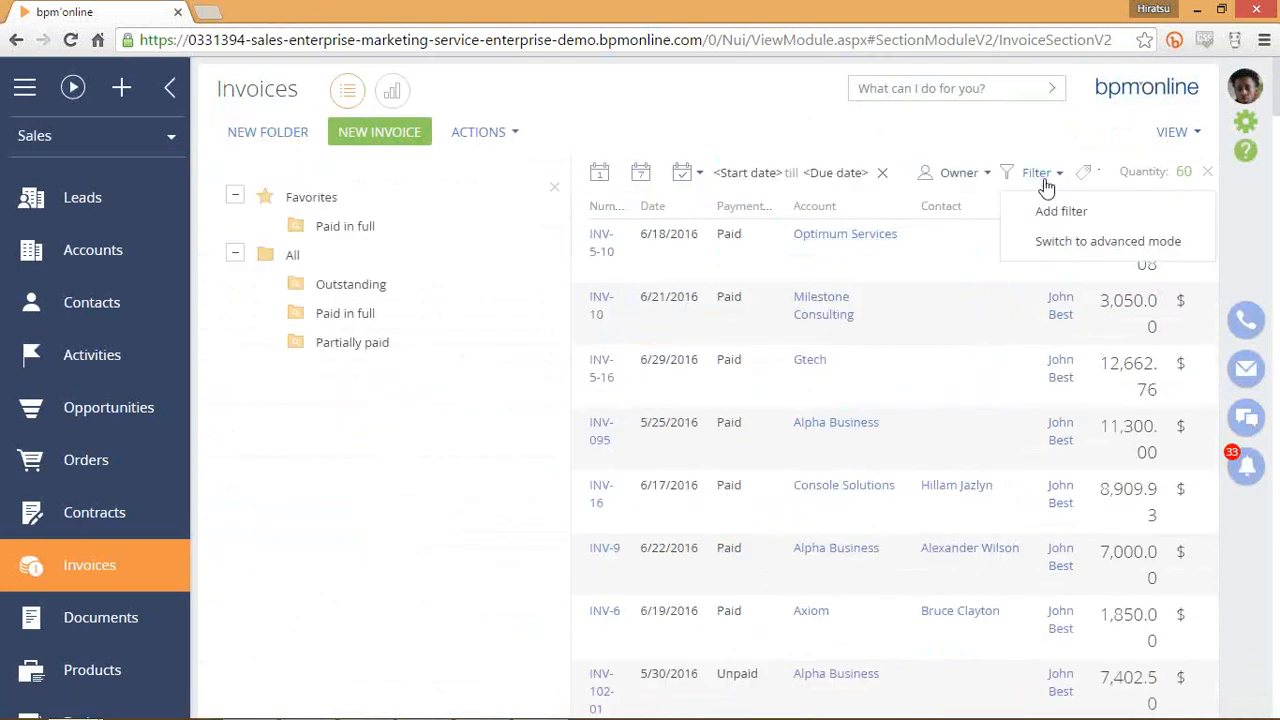
{"action": "left_click", "coordinate": [1056, 244]}
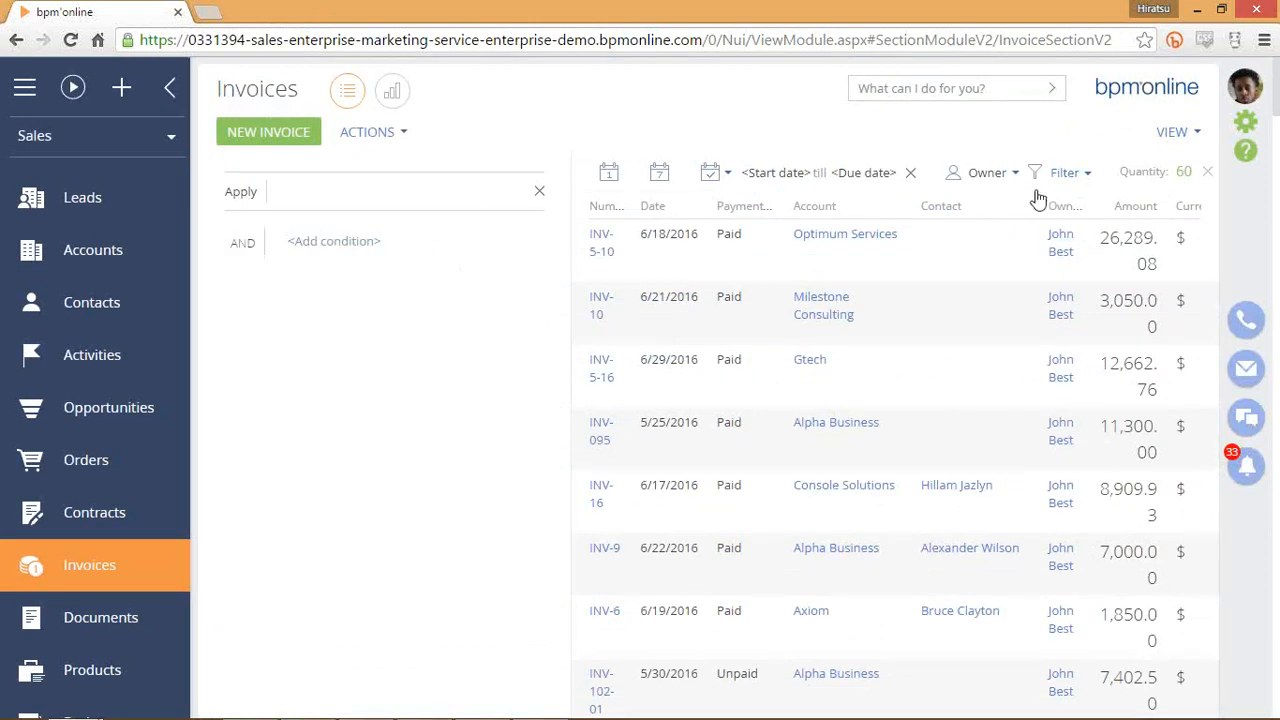
{"action": "left_click", "coordinate": [364, 253]}
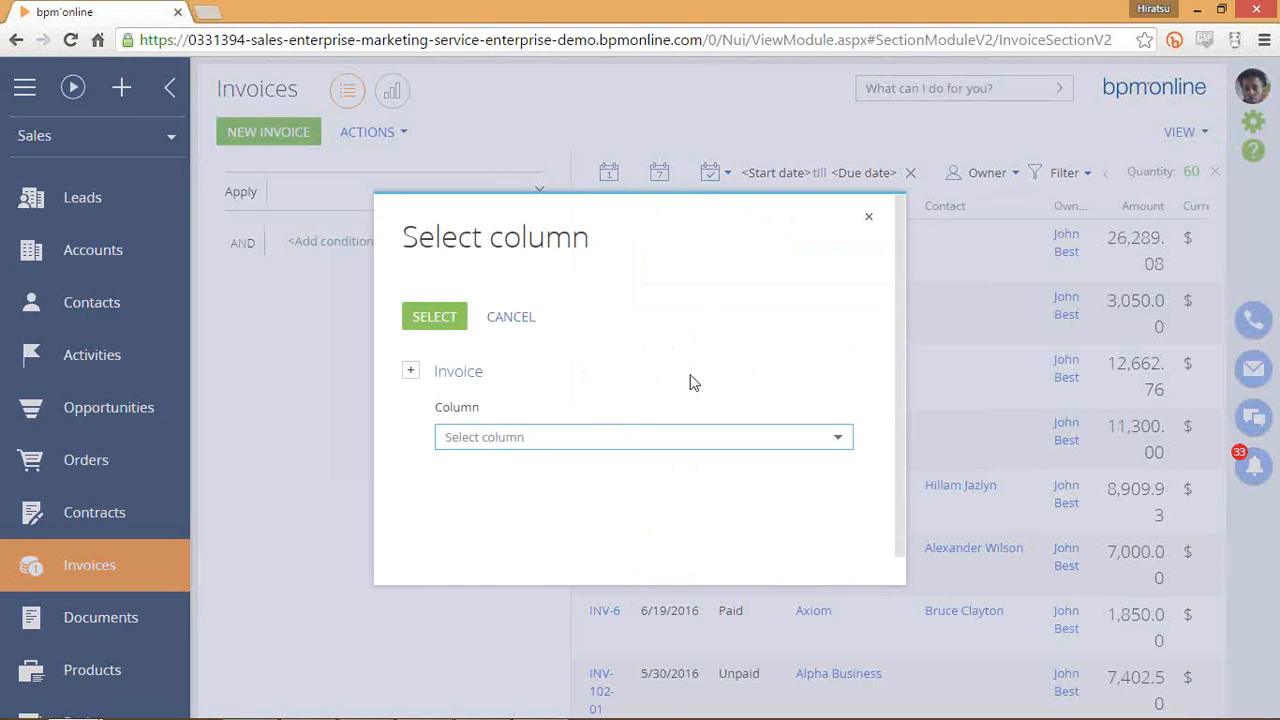
{"action": "left_click", "coordinate": [680, 437]}
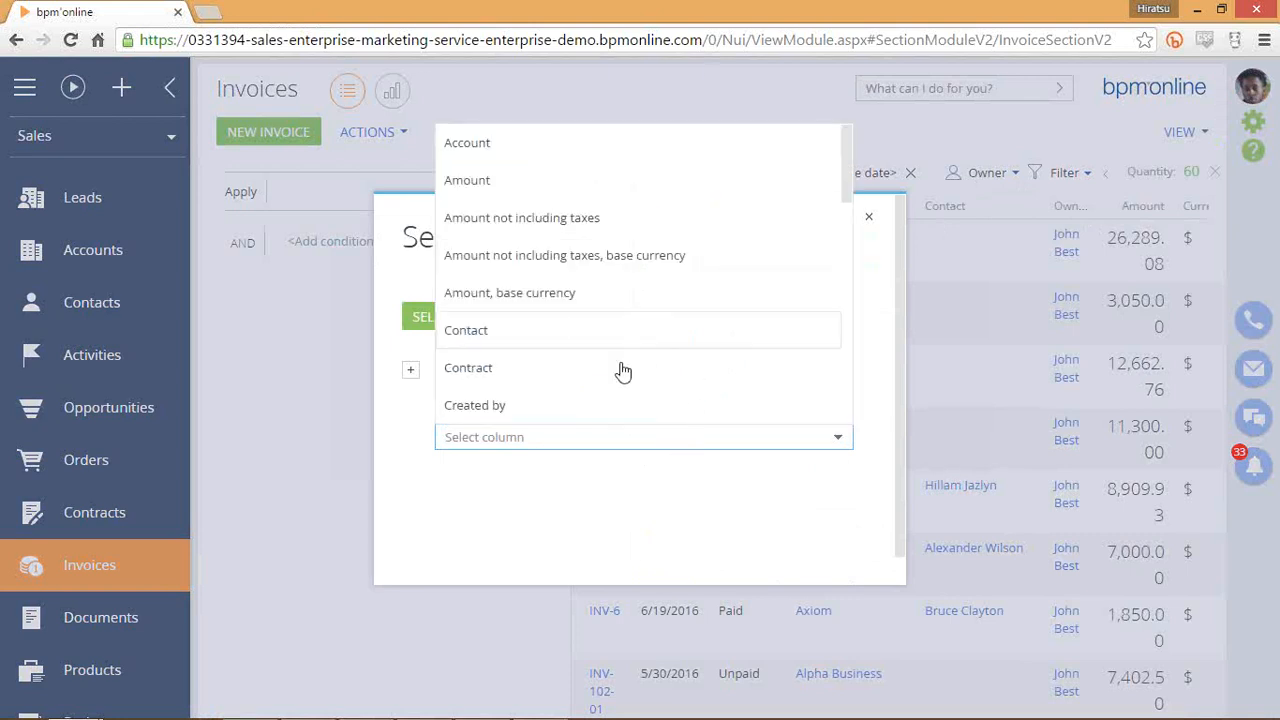
{"action": "scroll", "coordinate": [633, 368], "scroll_direction": "down", "scroll_amount": 2}
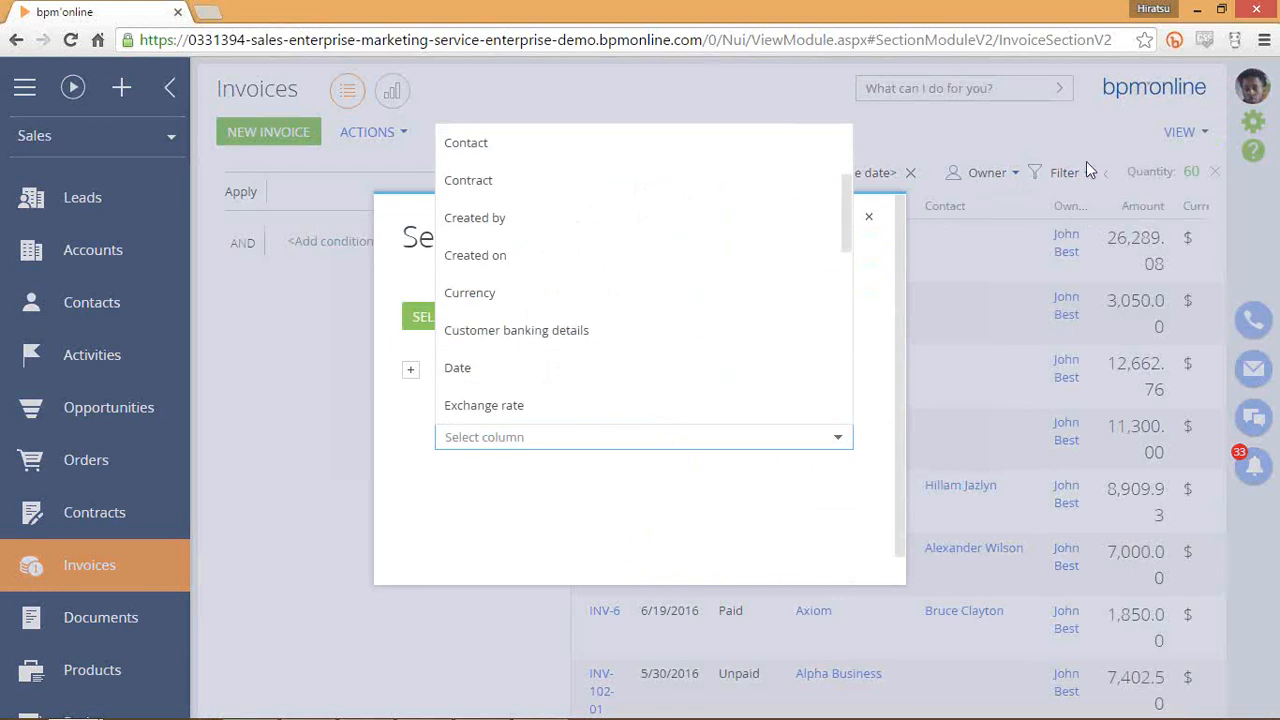
{"action": "scroll", "coordinate": [638, 352], "scroll_direction": "down", "scroll_amount": 1}
{"action": "scroll", "coordinate": [636, 355], "scroll_direction": "down", "scroll_amount": 4}
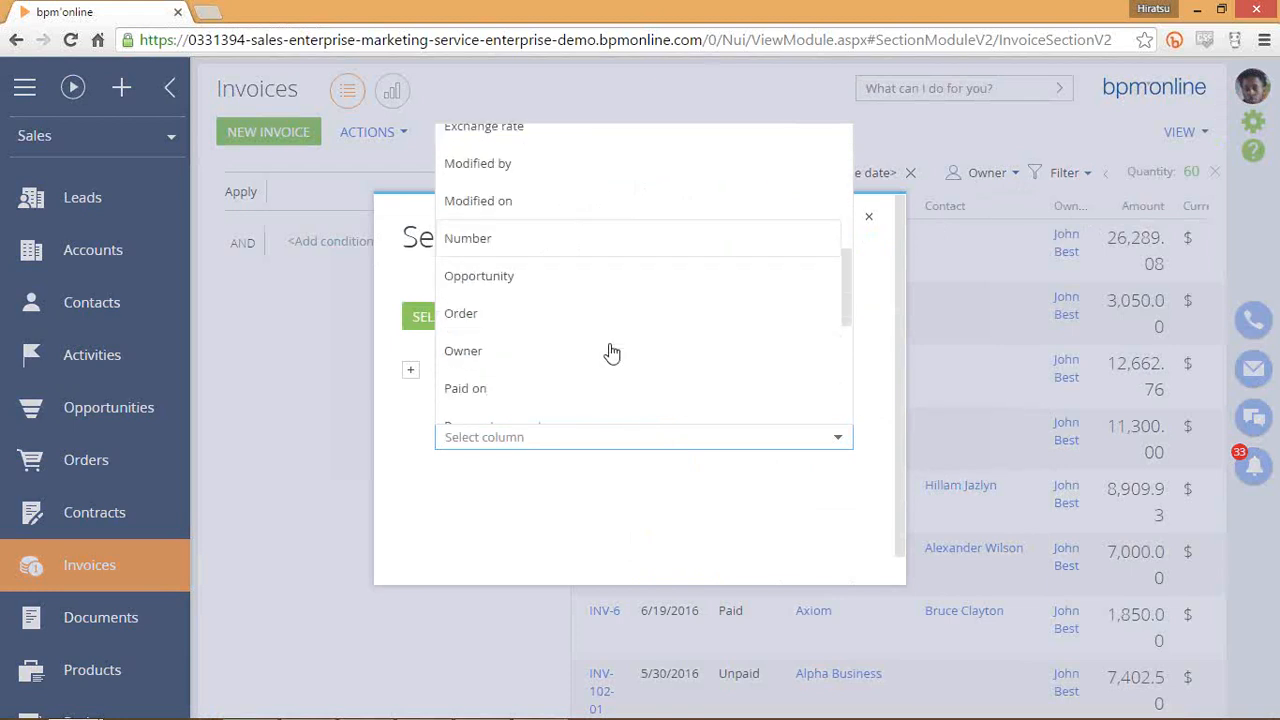
{"action": "scroll", "coordinate": [570, 375], "scroll_direction": "down", "scroll_amount": 4}
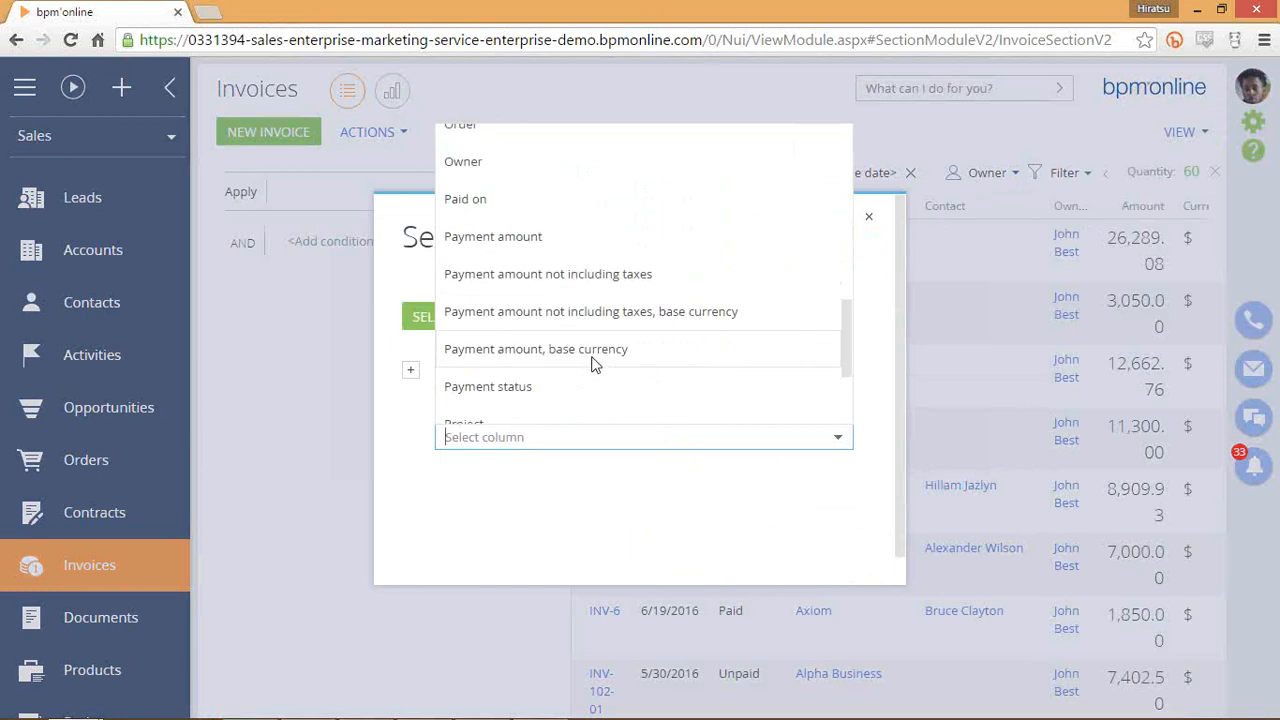
{"action": "left_click", "coordinate": [652, 389]}
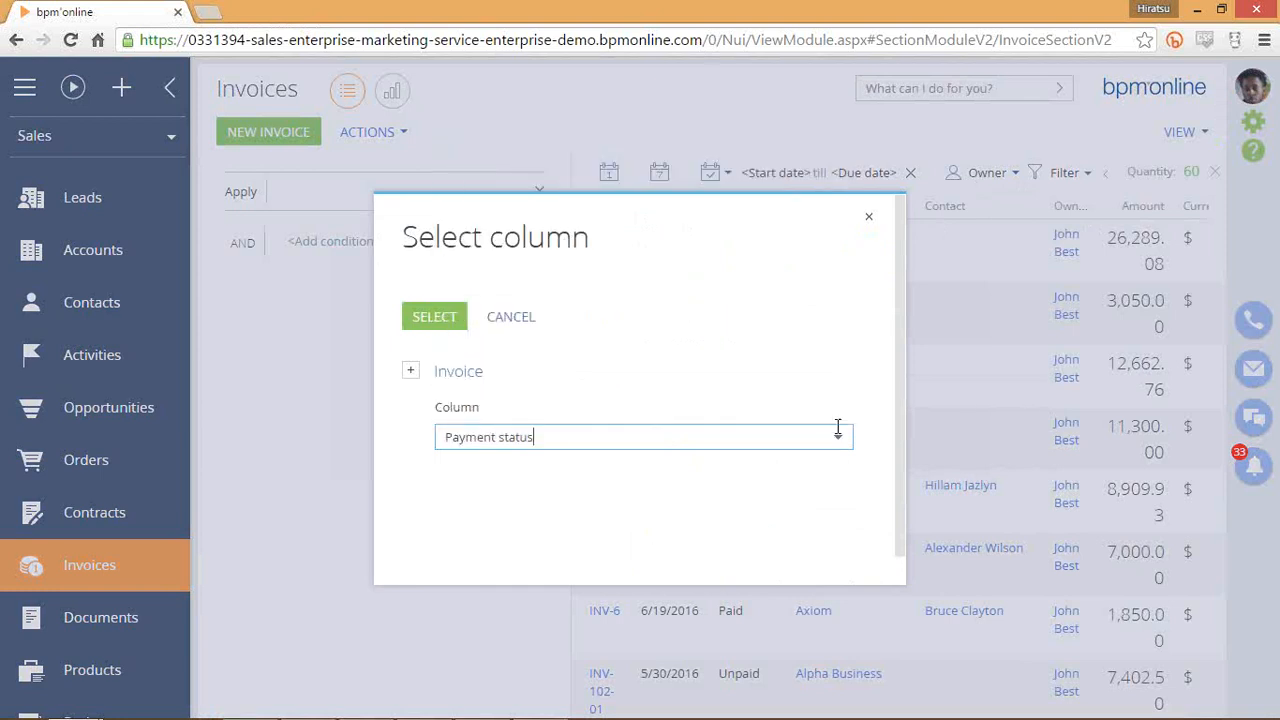
{"action": "left_click", "coordinate": [450, 322]}
Set the Payment status condition to Partially paid and Unpaid.
{"action": "left_click", "coordinate": [436, 240]}
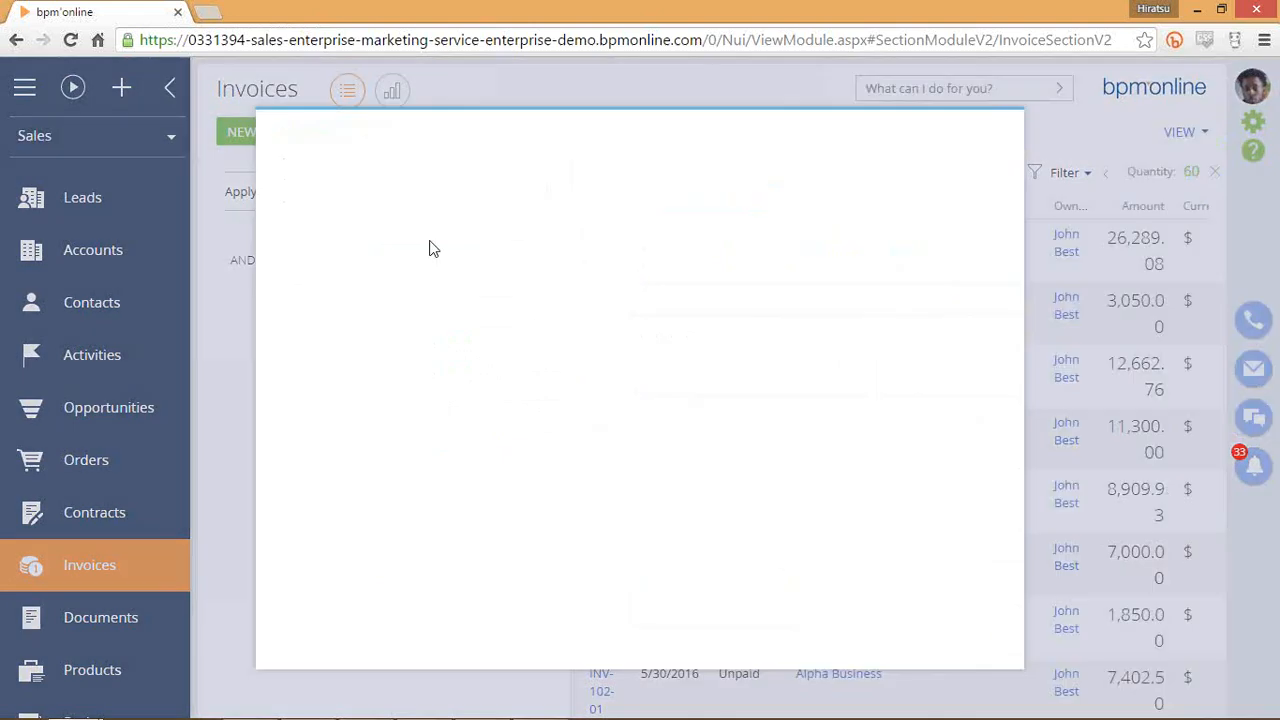
{"action": "left_click", "coordinate": [293, 360]}
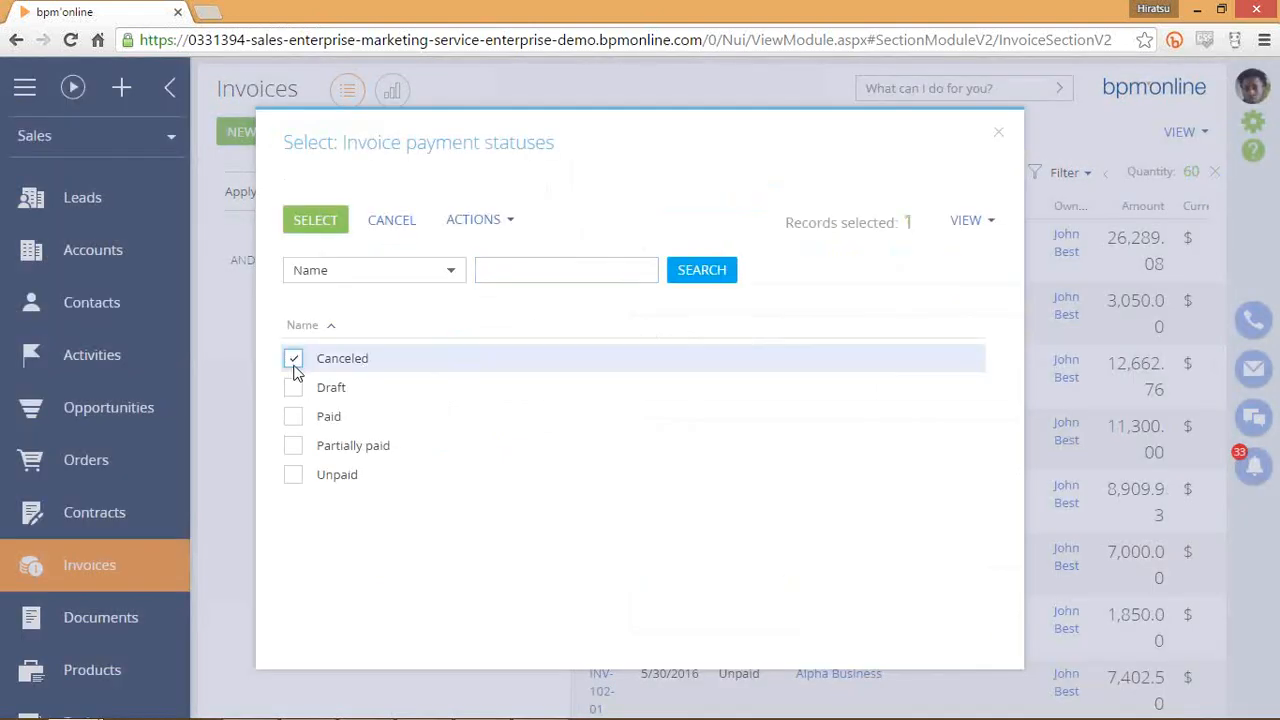
{"action": "left_click", "coordinate": [293, 360]}
{"action": "left_click", "coordinate": [293, 416]}
{"action": "left_click", "coordinate": [300, 423]}
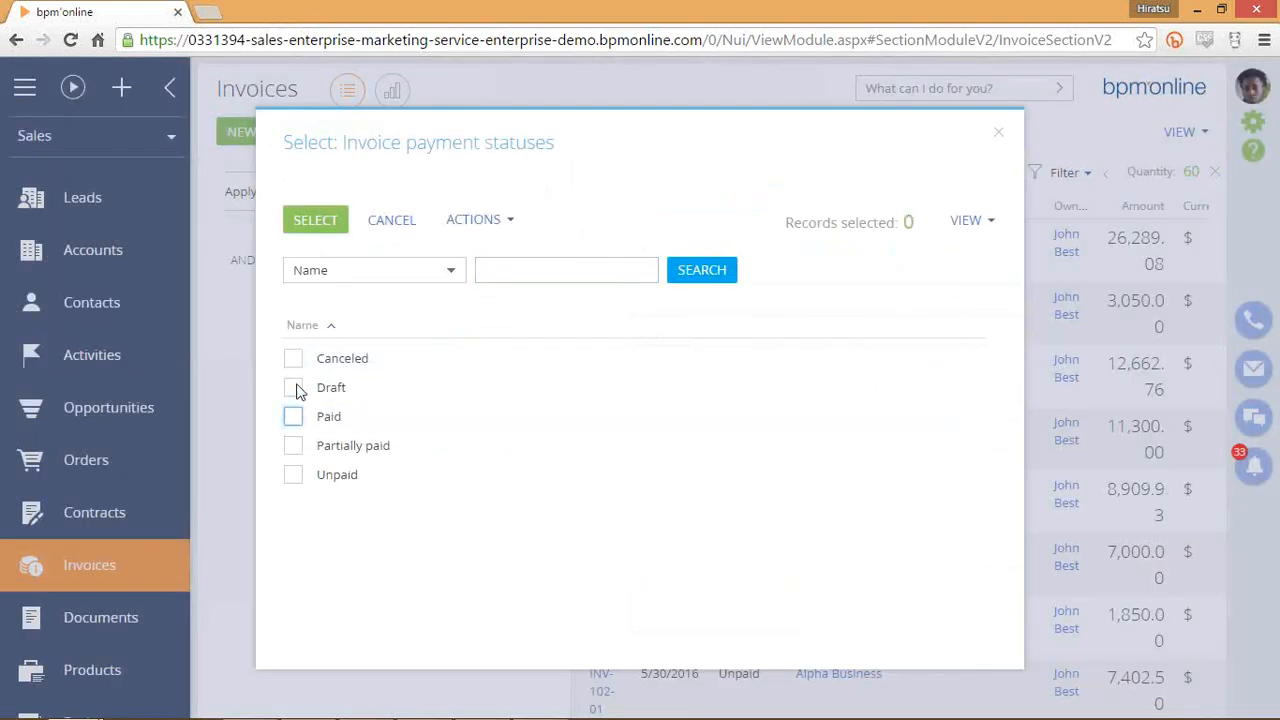
{"action": "left_click", "coordinate": [296, 446]}
{"action": "left_click", "coordinate": [300, 477]}
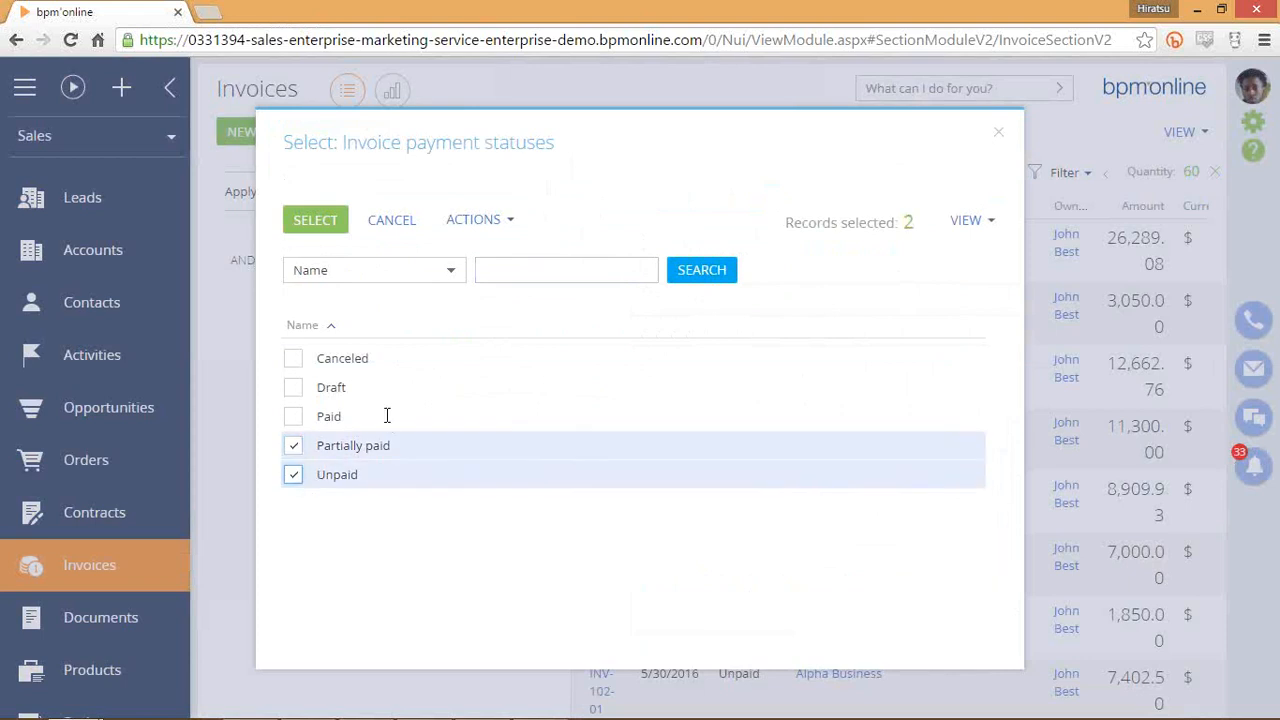
{"action": "key", "text": "Return"}
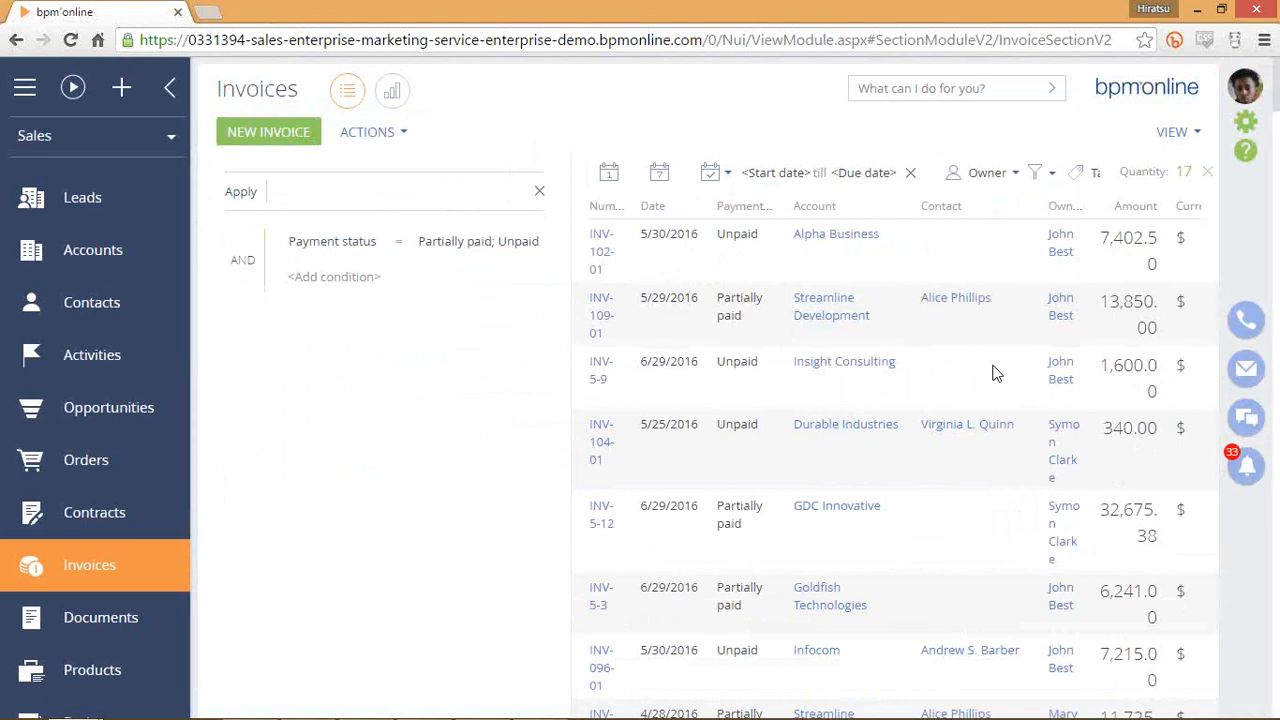
{"action": "scroll", "coordinate": [968, 452], "scroll_direction": "down", "scroll_amount": 1}
{"action": "scroll", "coordinate": [963, 450], "scroll_direction": "down", "scroll_amount": 1}
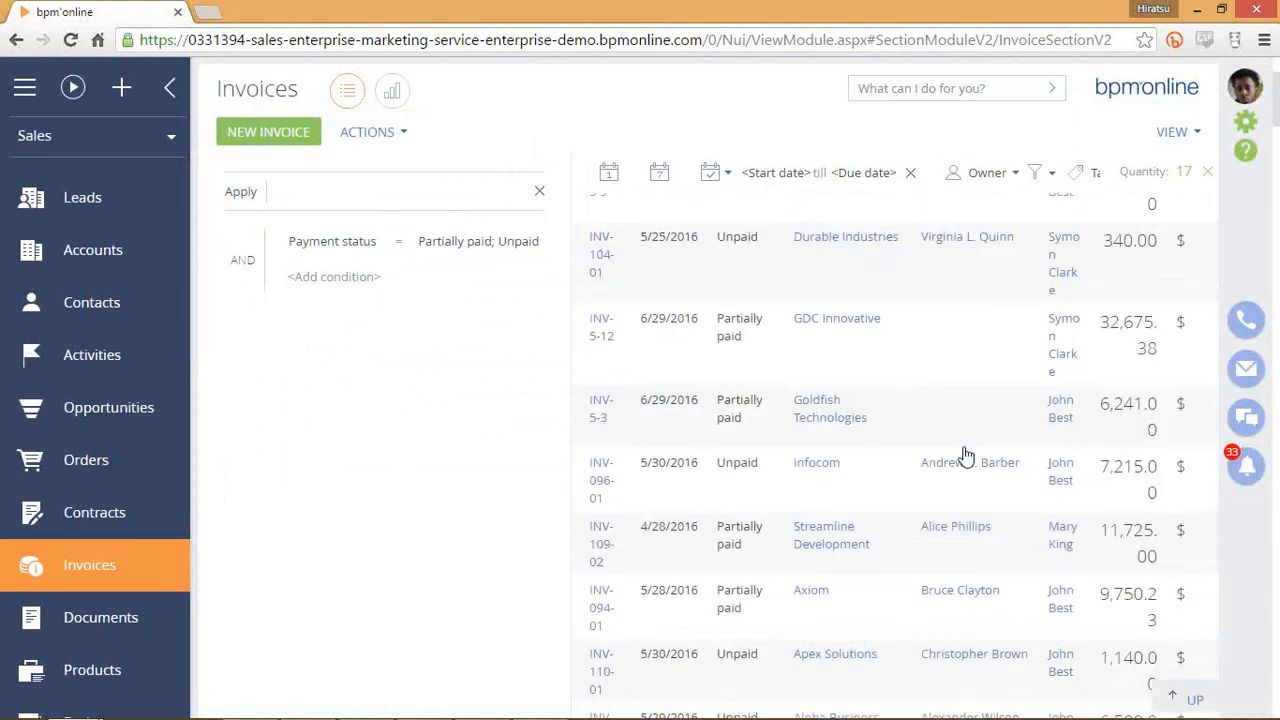
{"action": "scroll", "coordinate": [900, 380], "scroll_direction": "up", "scroll_amount": 3}
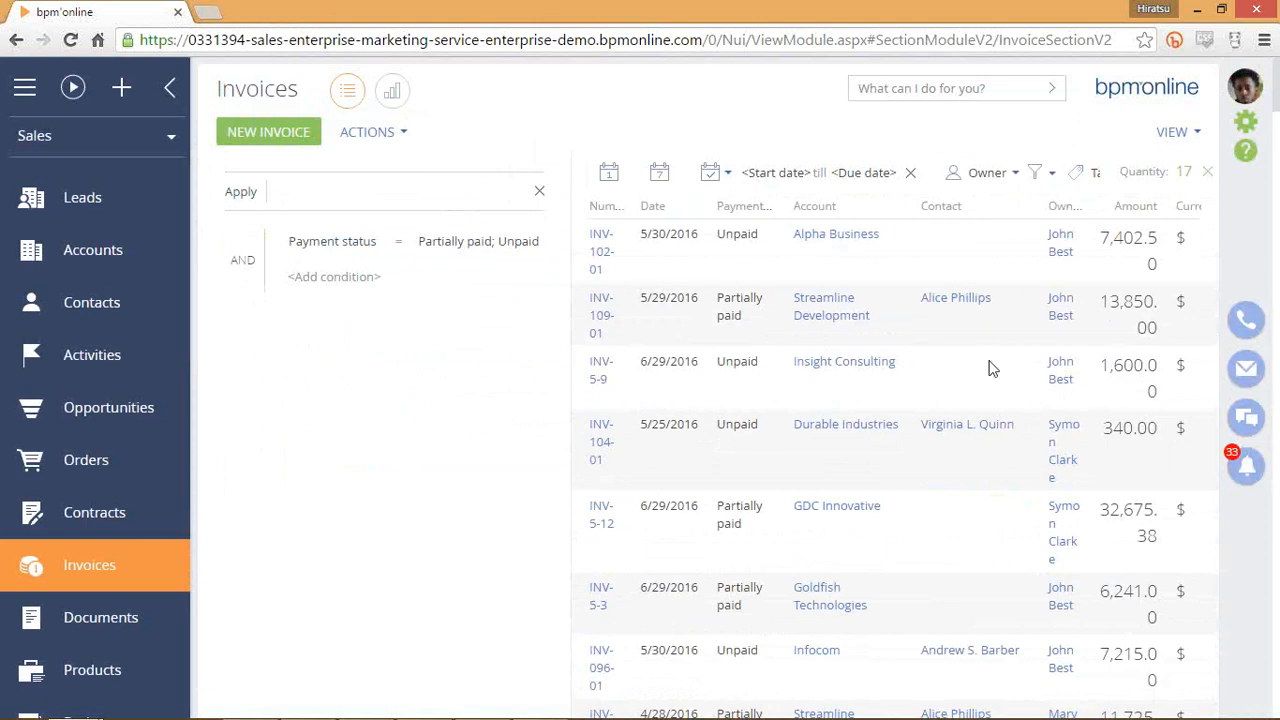
{"action": "scroll", "coordinate": [956, 385], "scroll_direction": "down", "scroll_amount": 5}
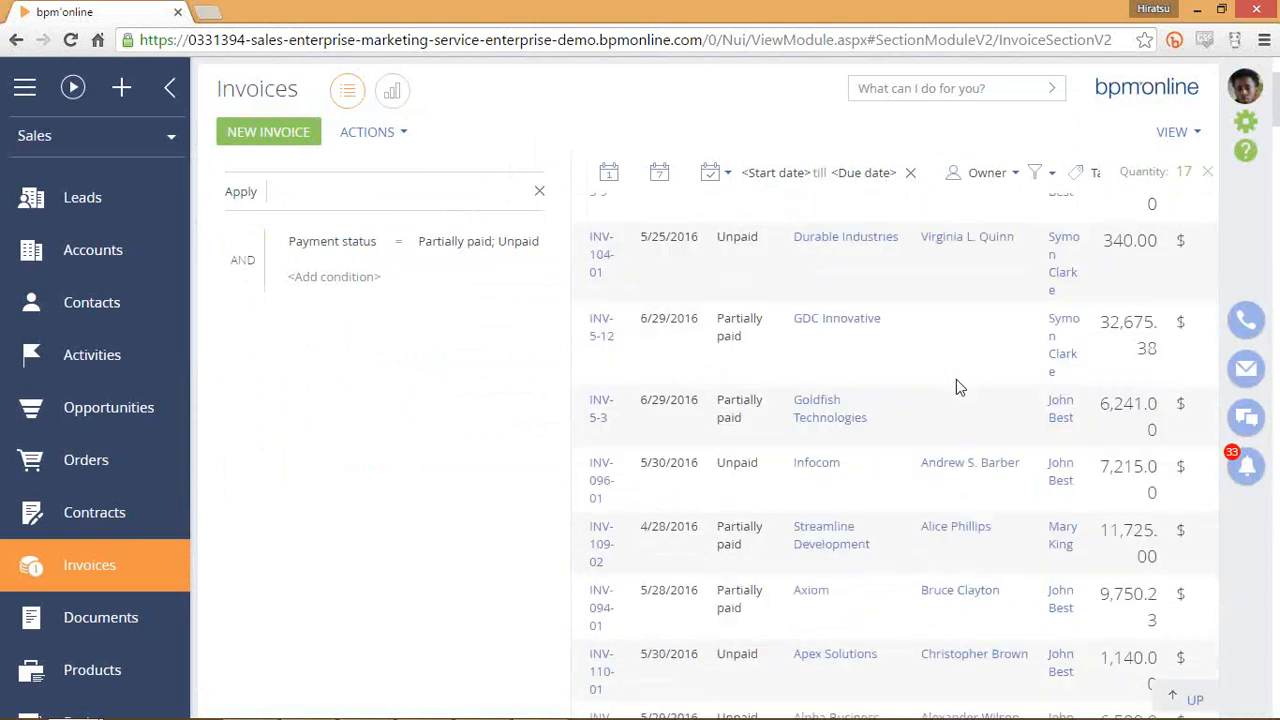
{"action": "scroll", "coordinate": [945, 400], "scroll_direction": "down", "scroll_amount": 1}
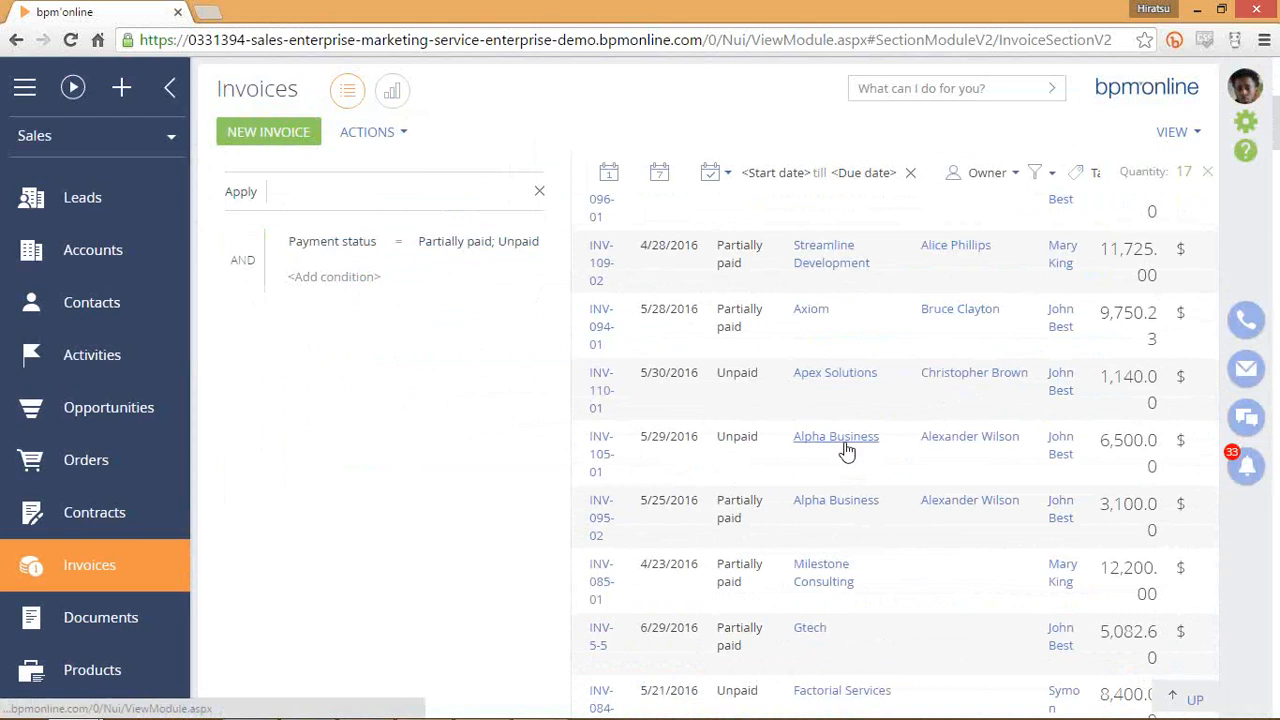
Add an Account condition set to Alpha Business.
{"action": "left_click", "coordinate": [360, 279]}
{"action": "type", "text": "acc"}
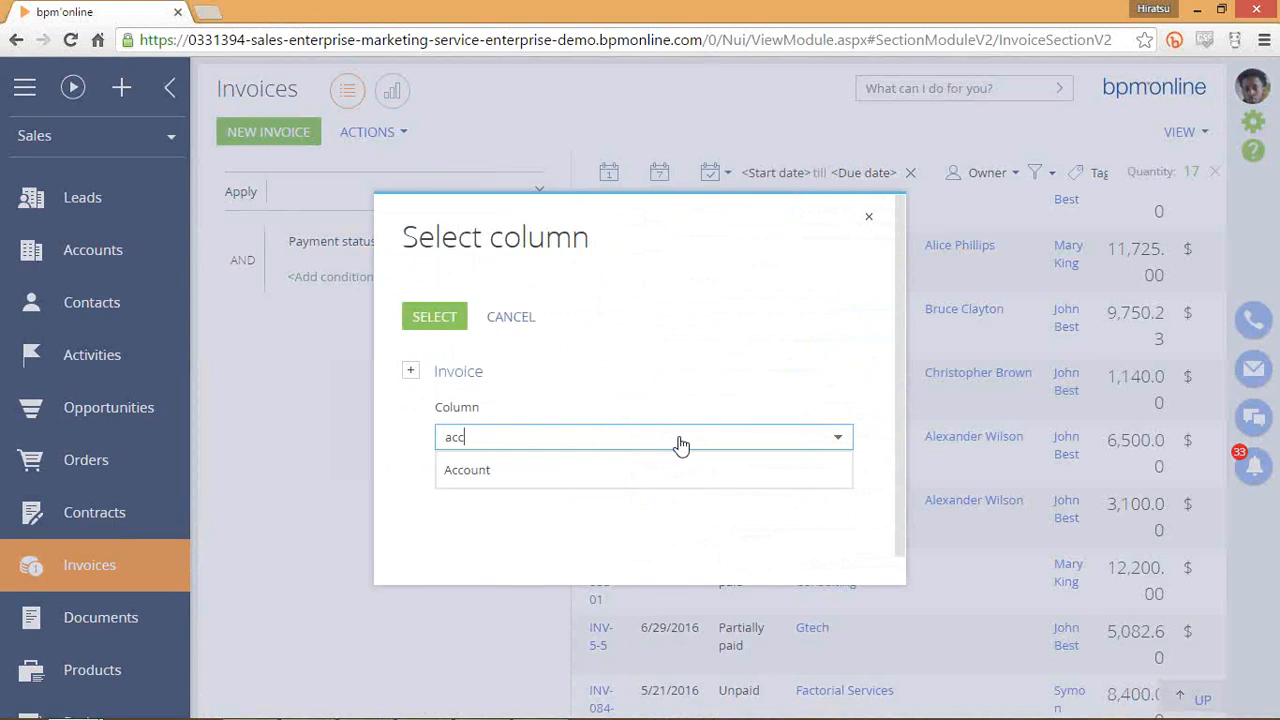
{"action": "left_click", "coordinate": [620, 470]}
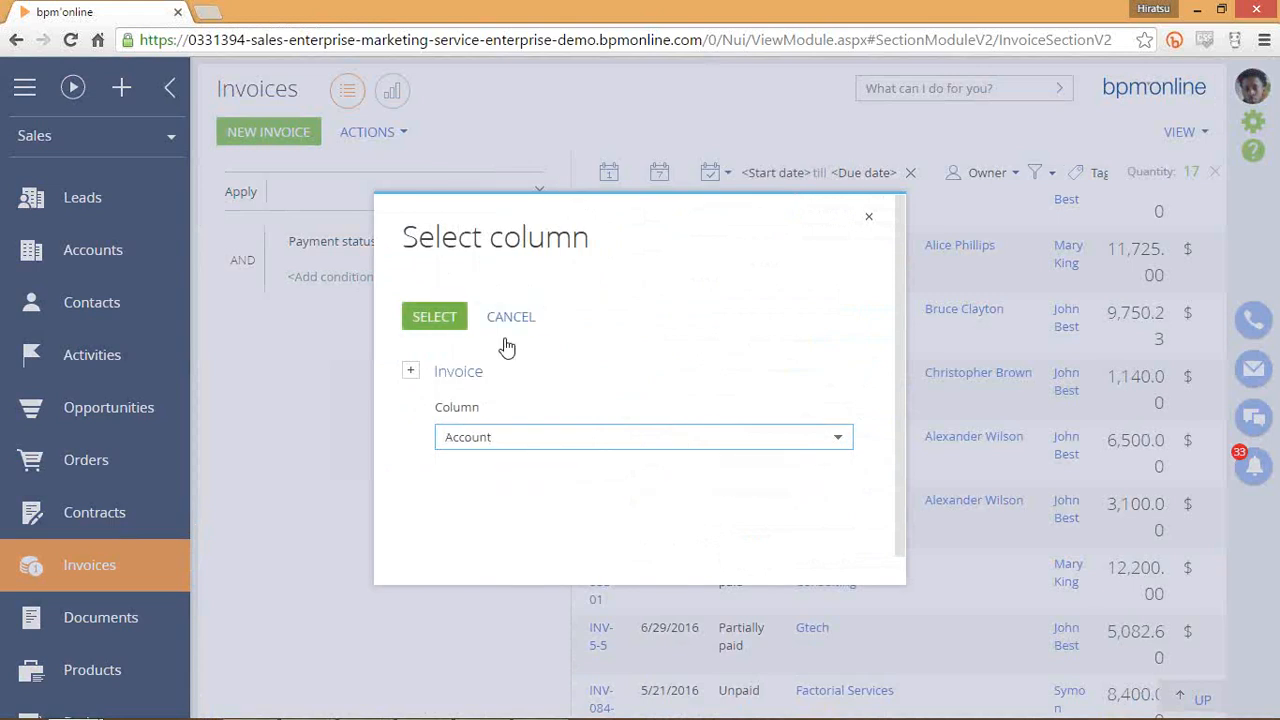
{"action": "left_click", "coordinate": [434, 318]}
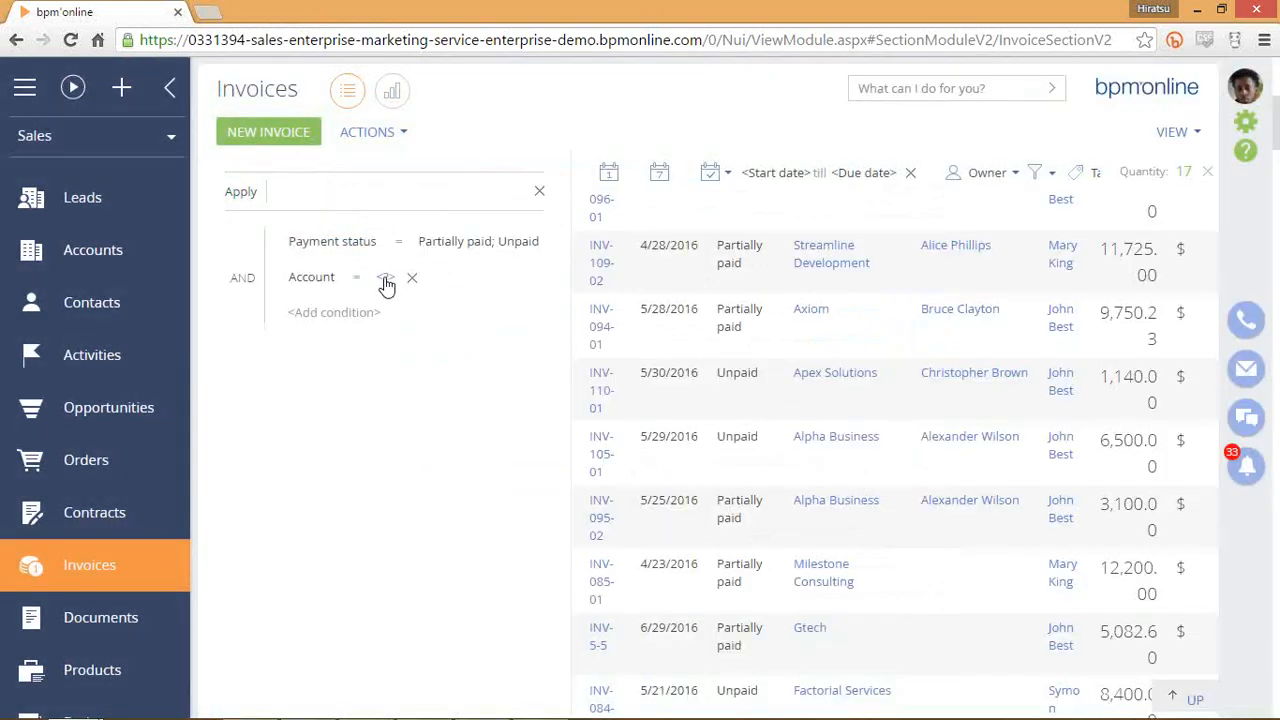
{"action": "left_click", "coordinate": [388, 278]}
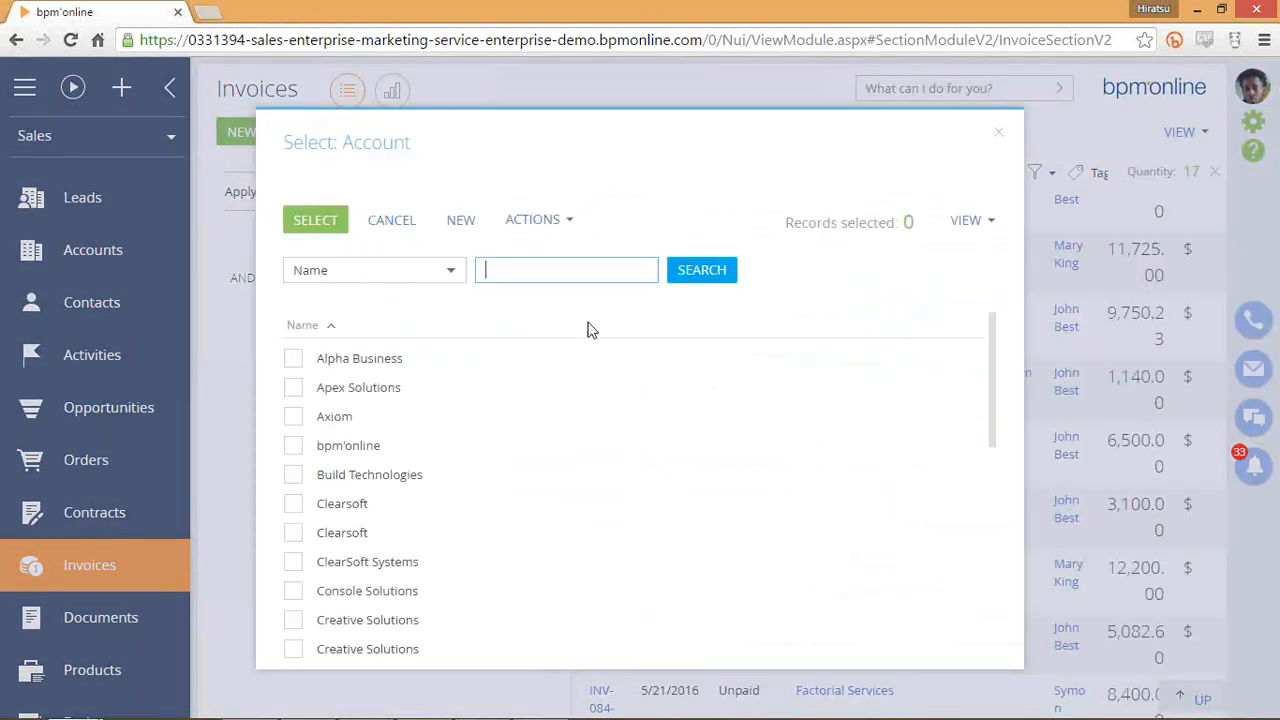
{"action": "left_click", "coordinate": [295, 359]}
{"action": "left_click", "coordinate": [315, 219]}
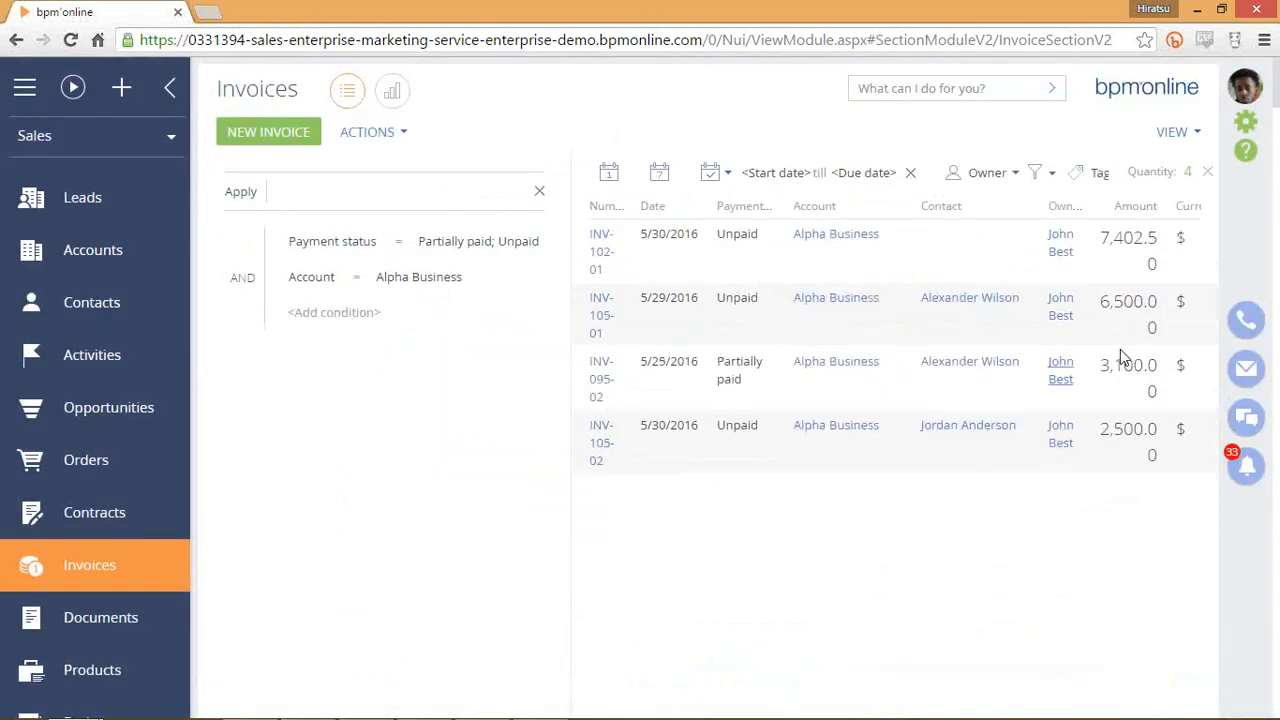
Select the remaining invoices INV-102-01, INV-105-01, INV-095-02 and INV-105-02.
{"action": "left_click", "coordinate": [1094, 263]}
{"action": "left_click", "coordinate": [1120, 352]}
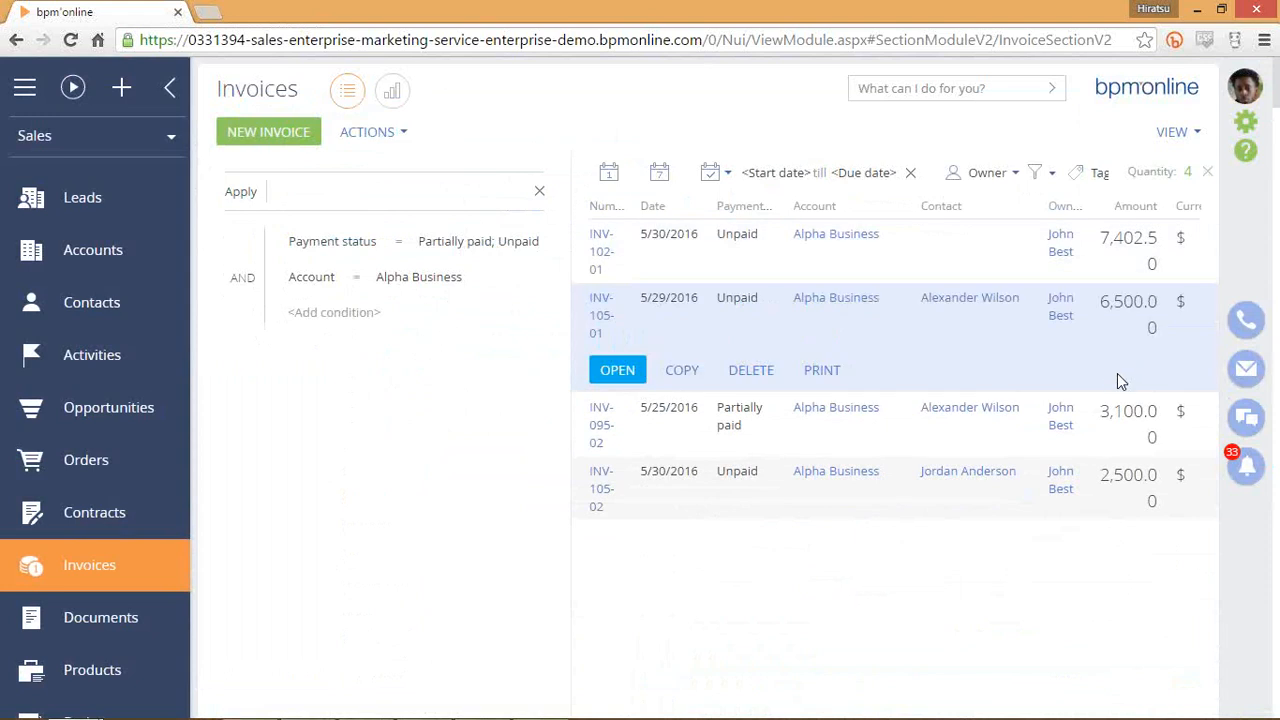
{"action": "left_click", "coordinate": [1112, 410]}
{"action": "left_click", "coordinate": [1128, 490]}
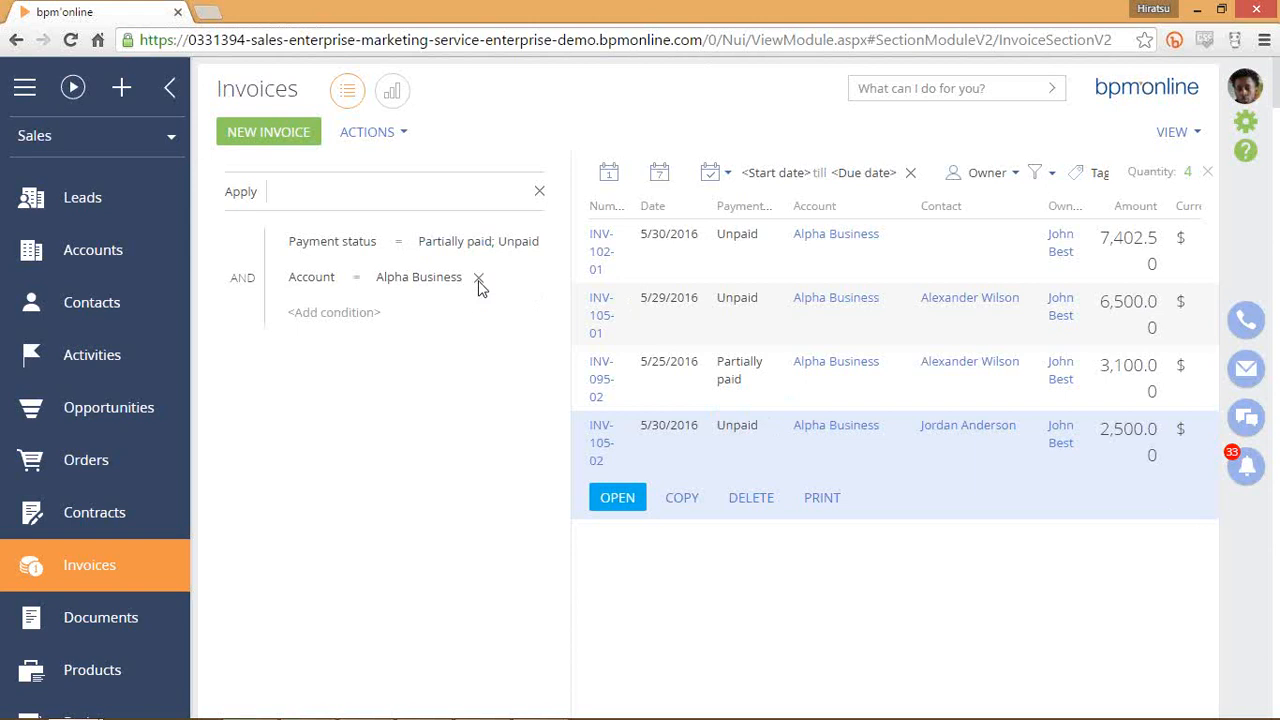
Delete the Account and Payment status conditions, close the advanced panel, and clear the status chip.
{"action": "left_click", "coordinate": [479, 280]}
{"action": "left_click", "coordinate": [560, 244]}
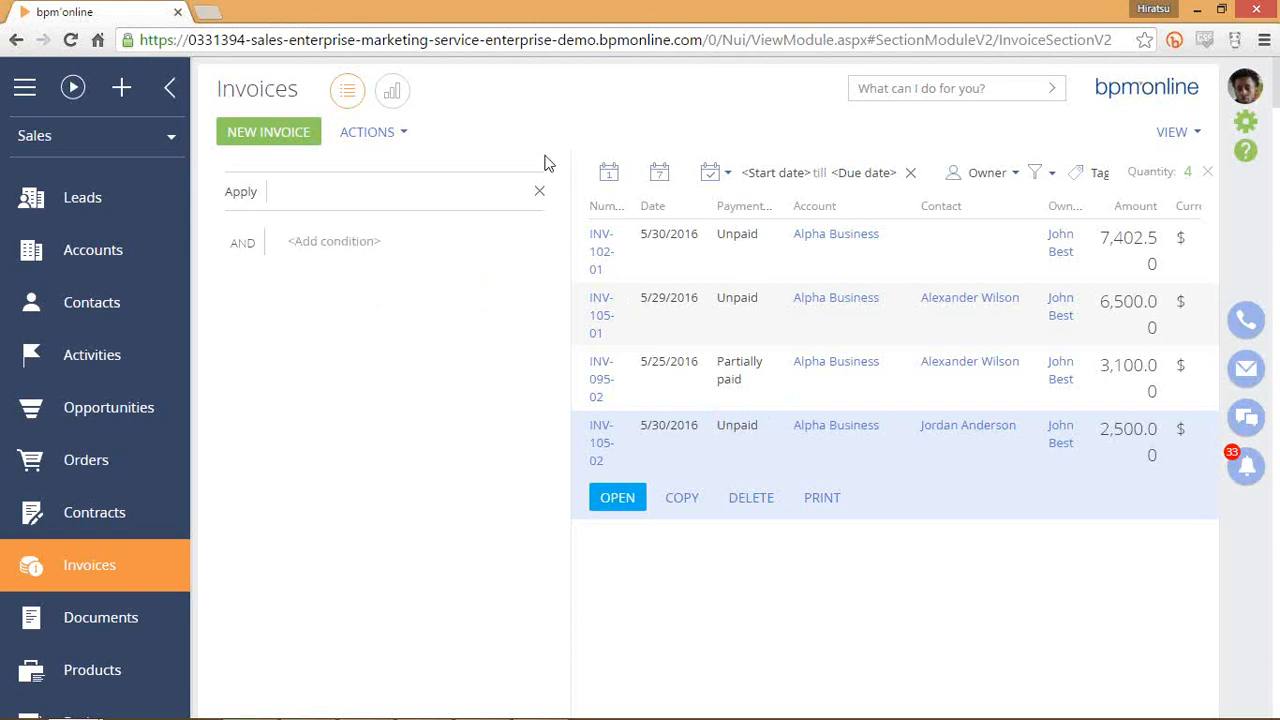
{"action": "left_click", "coordinate": [538, 191]}
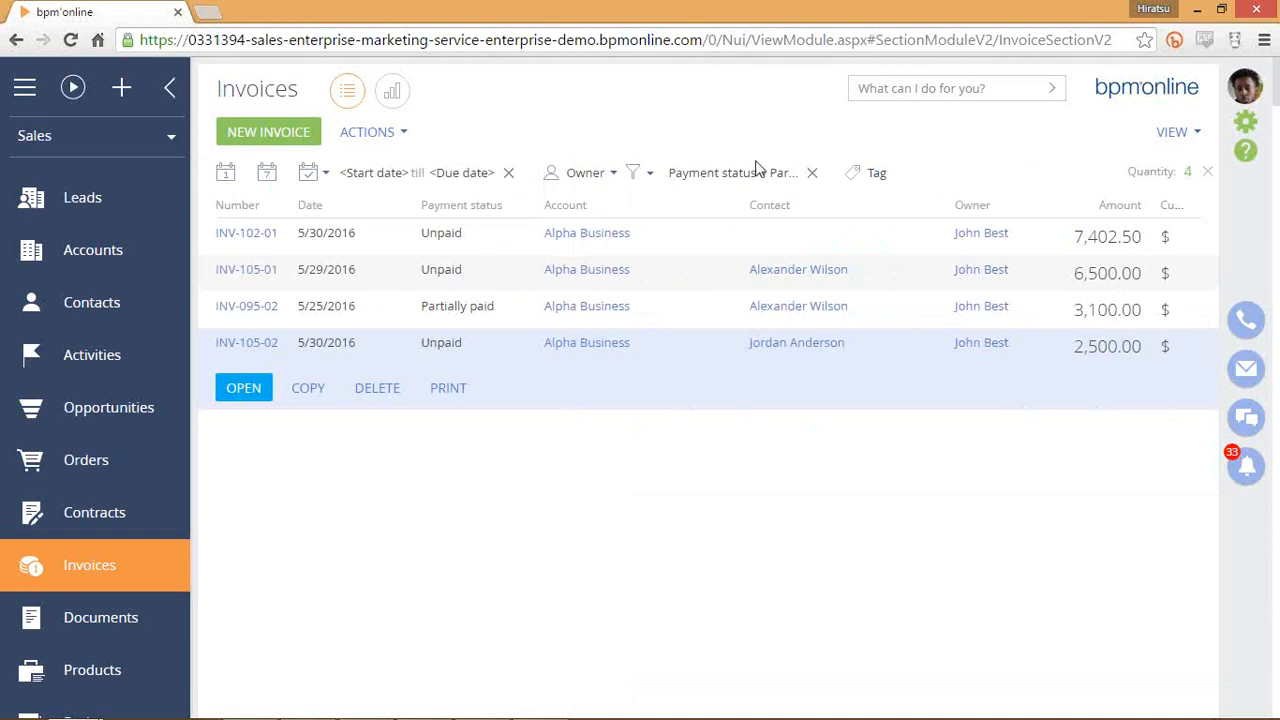
{"action": "left_click", "coordinate": [811, 173]}
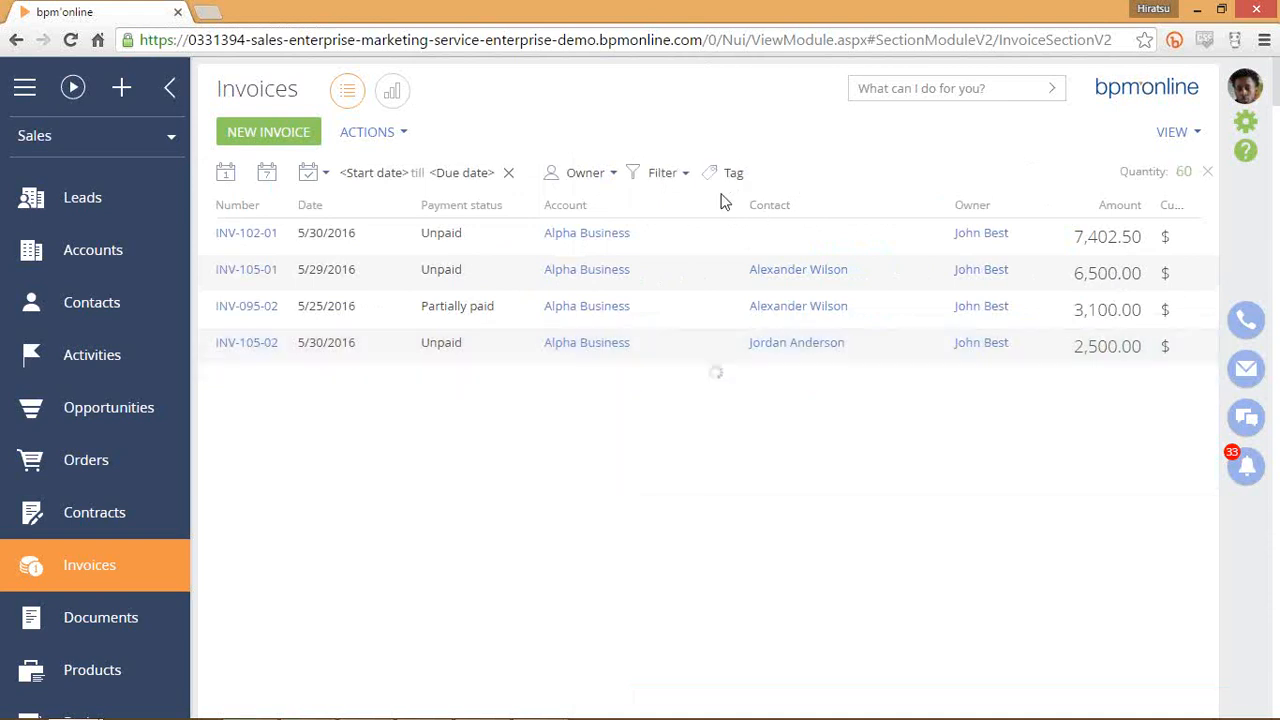
Show the invoice folders and browse Outstanding, Paid in full and Partially paid.
{"action": "left_click", "coordinate": [665, 174]}
{"action": "left_click", "coordinate": [700, 240]}
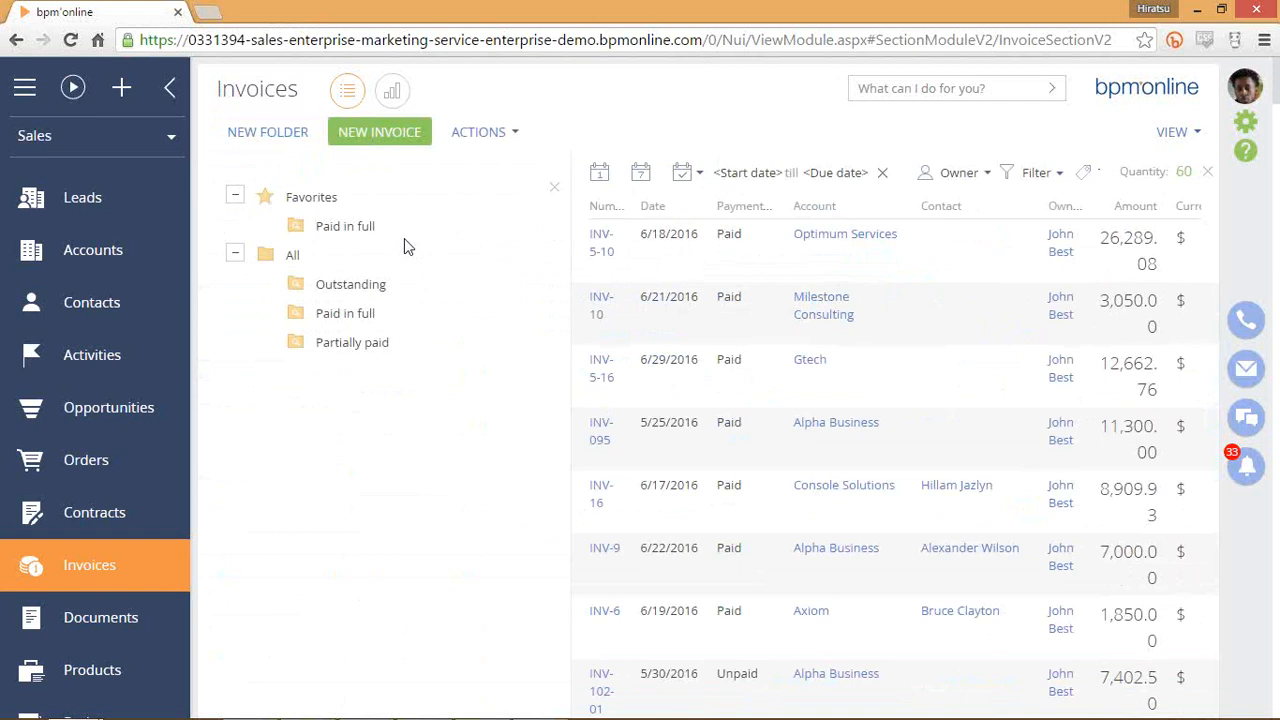
{"action": "left_click", "coordinate": [362, 284]}
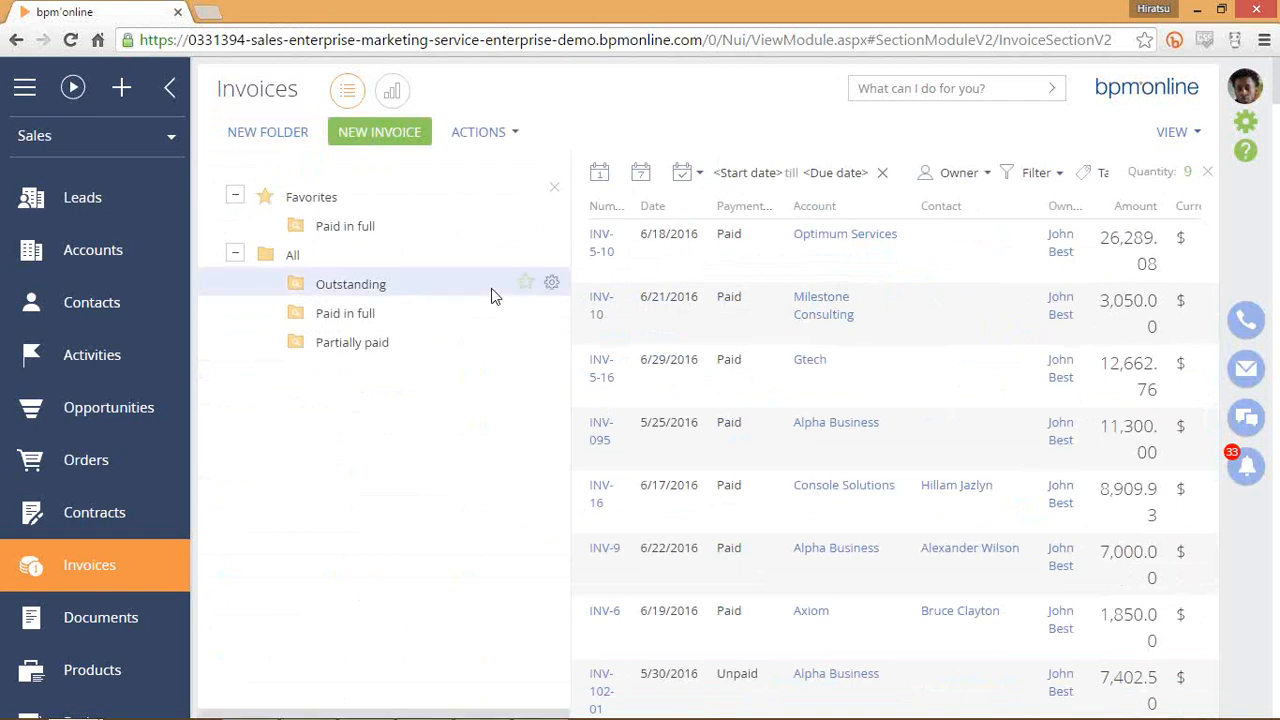
{"action": "left_click", "coordinate": [392, 344]}
{"action": "left_click", "coordinate": [418, 309]}
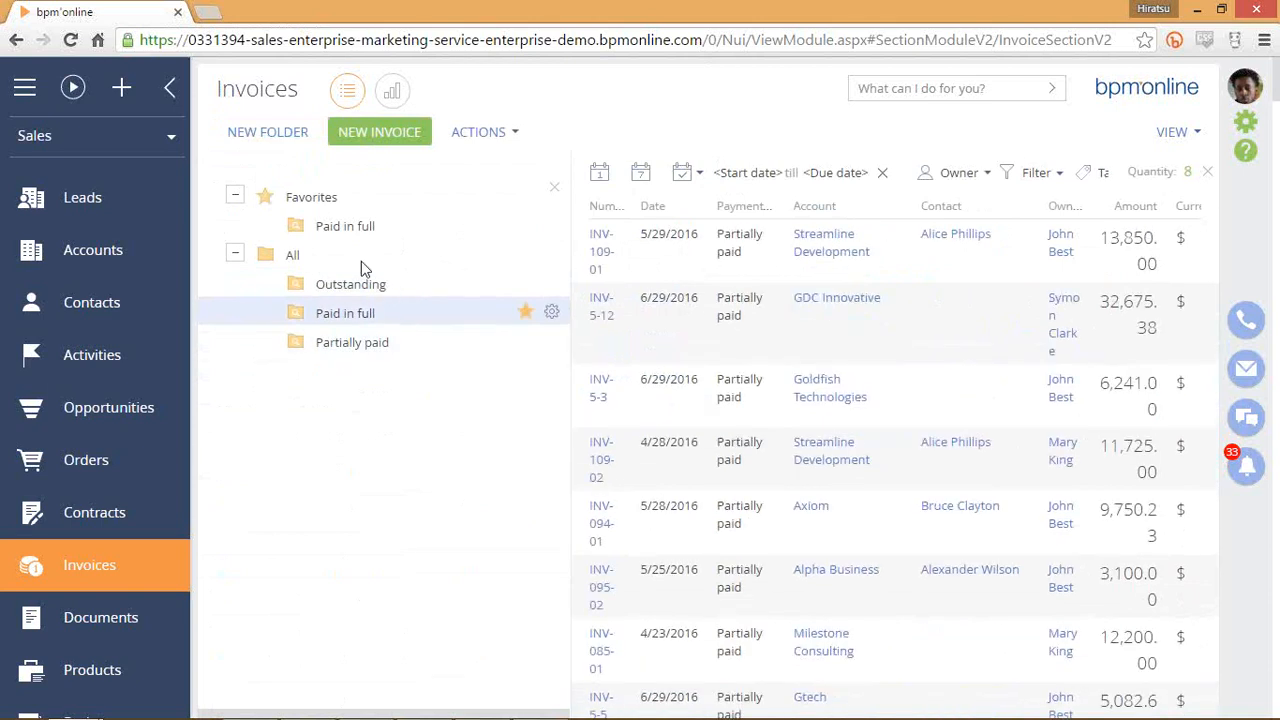
{"action": "left_click", "coordinate": [361, 279]}
{"action": "left_click", "coordinate": [369, 224]}
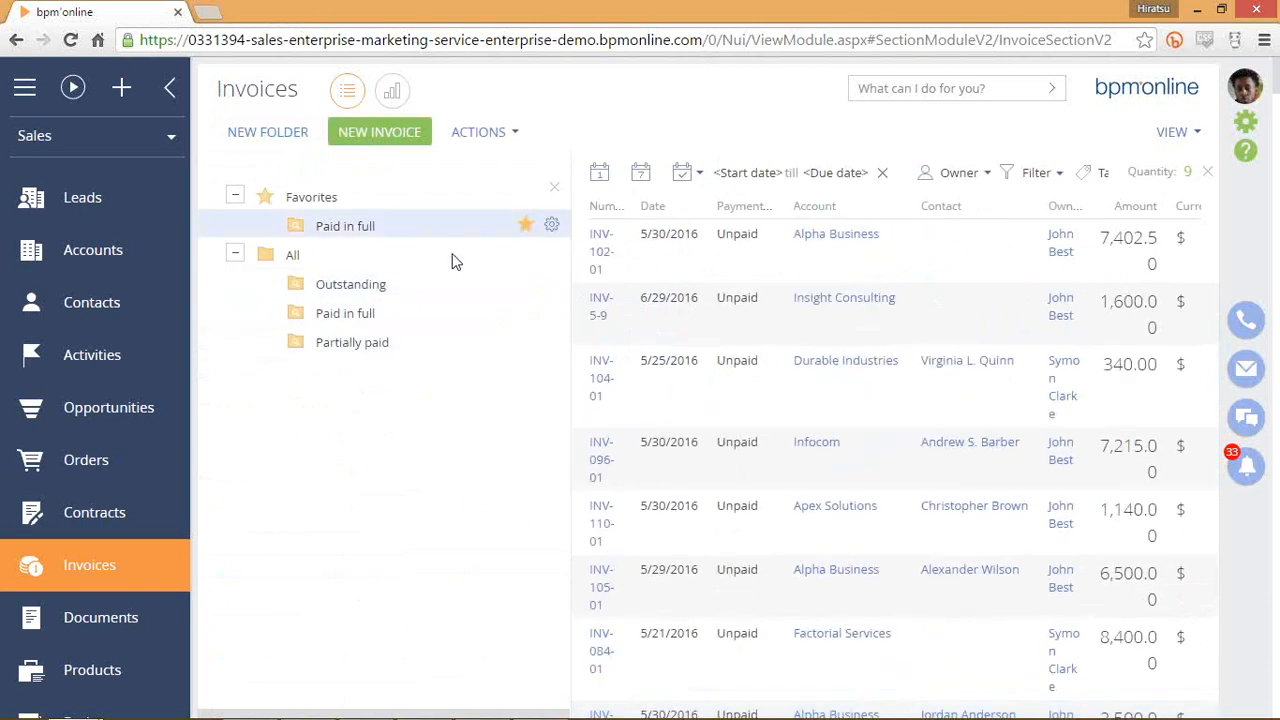
{"action": "left_click", "coordinate": [476, 291]}
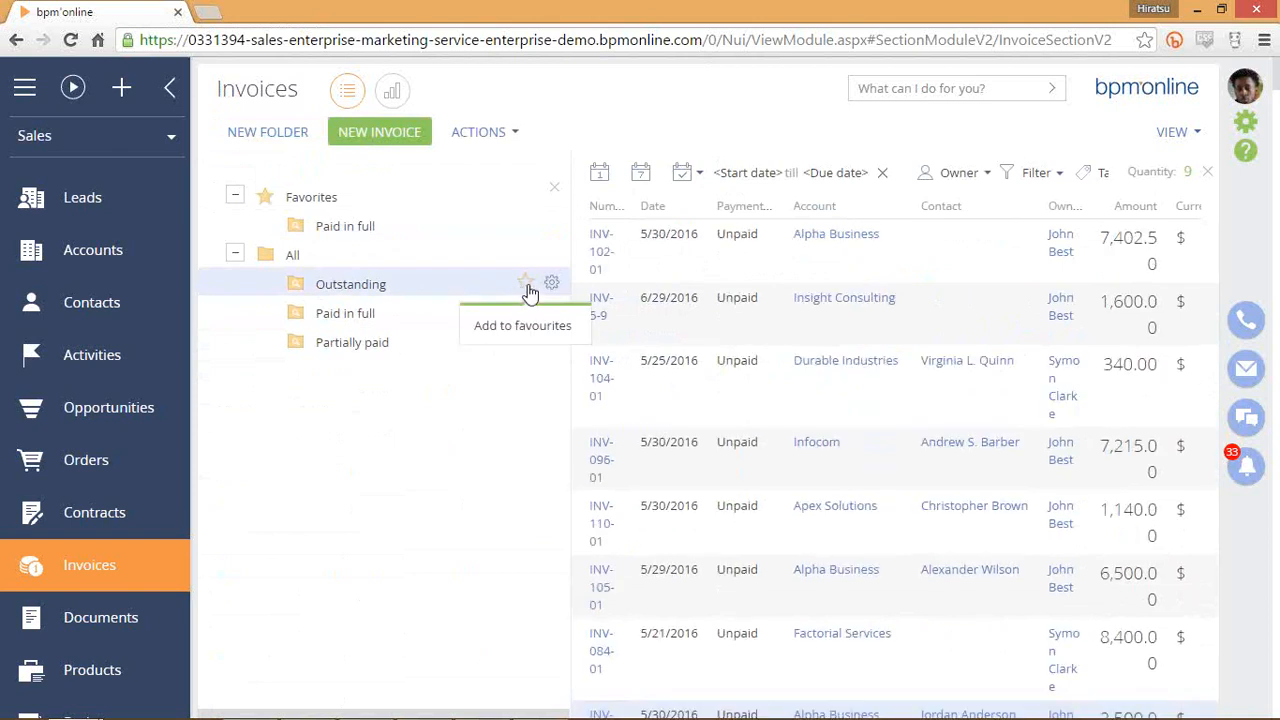
Star the Outstanding folder as a favourite, then leave it to list all 60 invoices.
{"action": "left_click", "coordinate": [525, 285]}
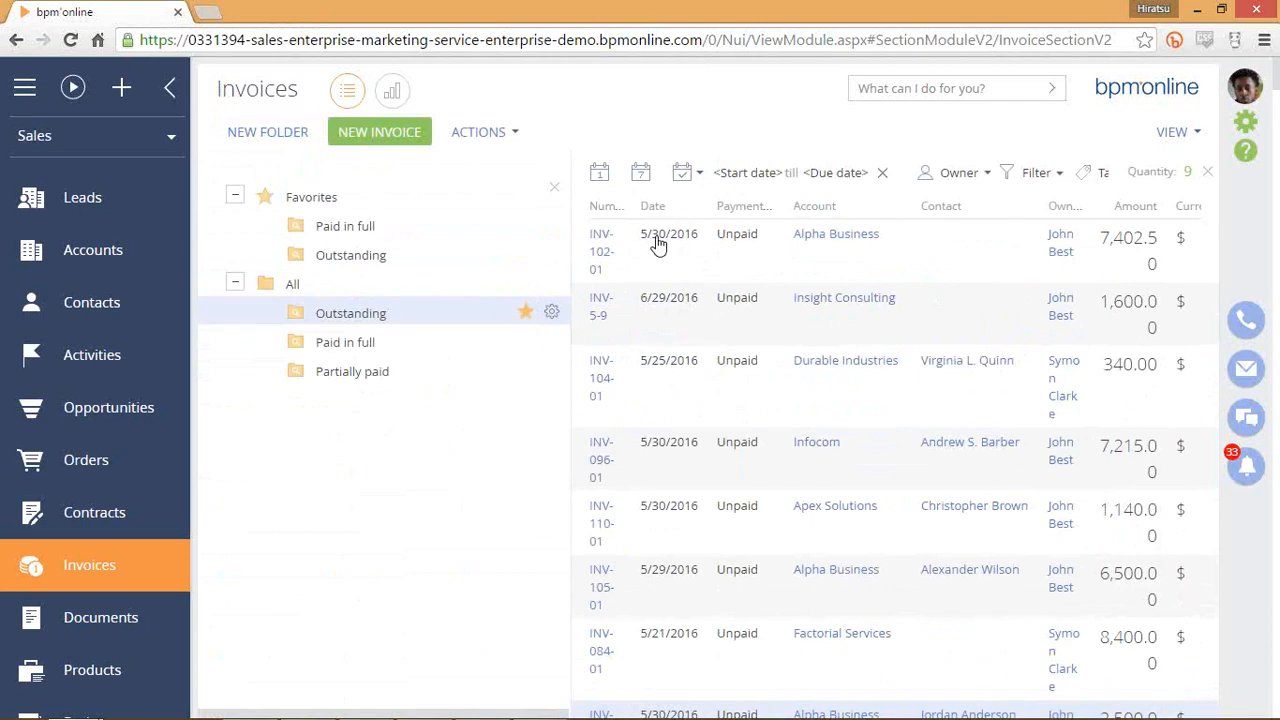
{"action": "left_click", "coordinate": [1038, 173]}
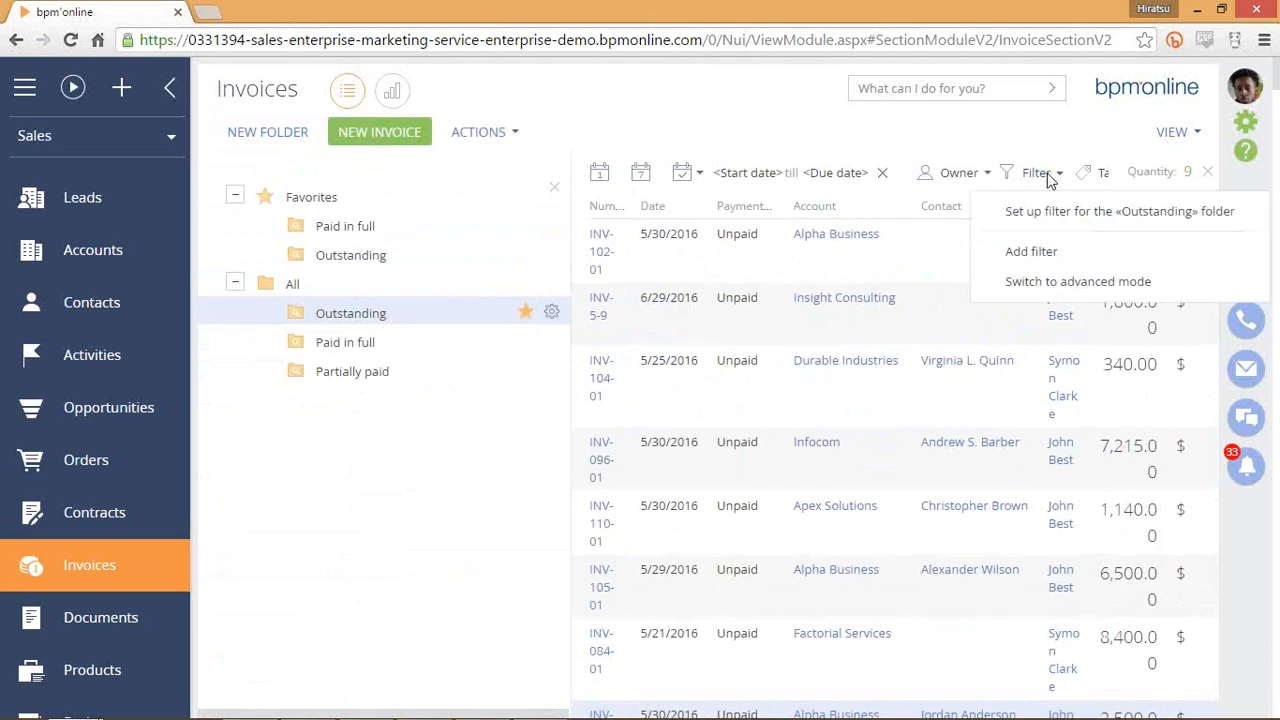
{"action": "left_click", "coordinate": [954, 200]}
{"action": "left_click", "coordinate": [554, 187]}
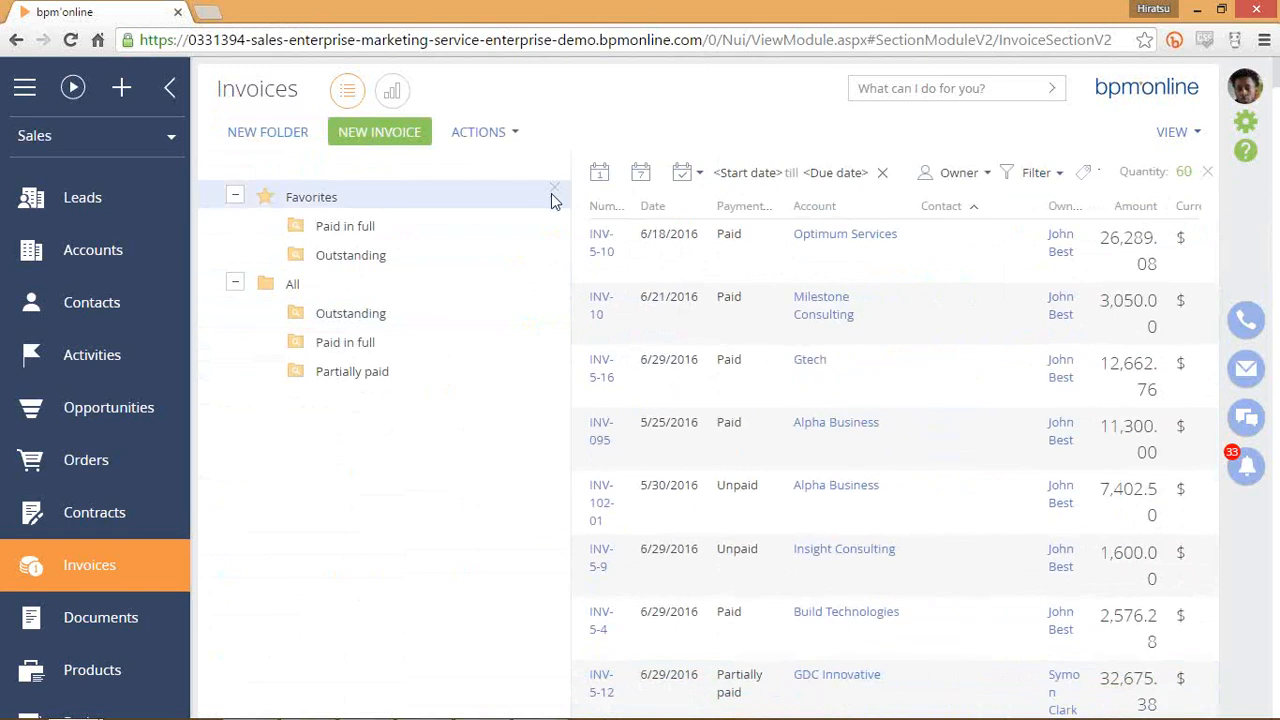
{"action": "left_click", "coordinate": [554, 190]}
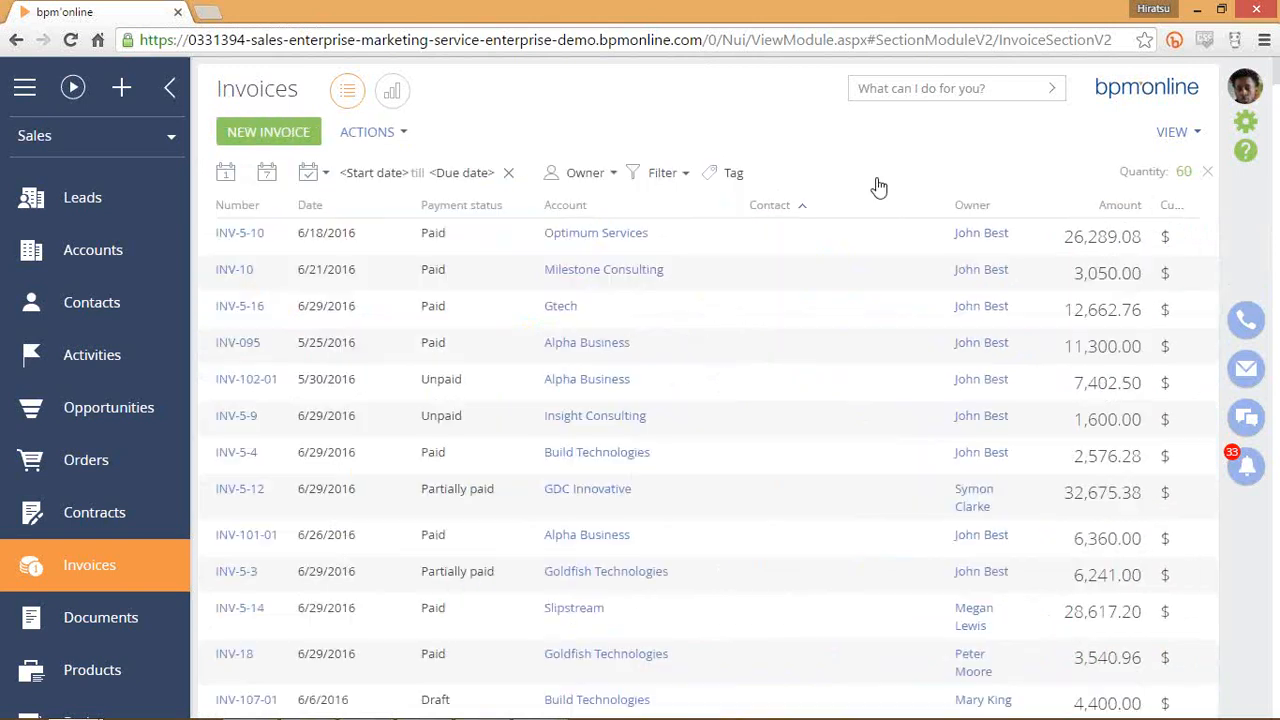
{"action": "left_click", "coordinate": [654, 174]}
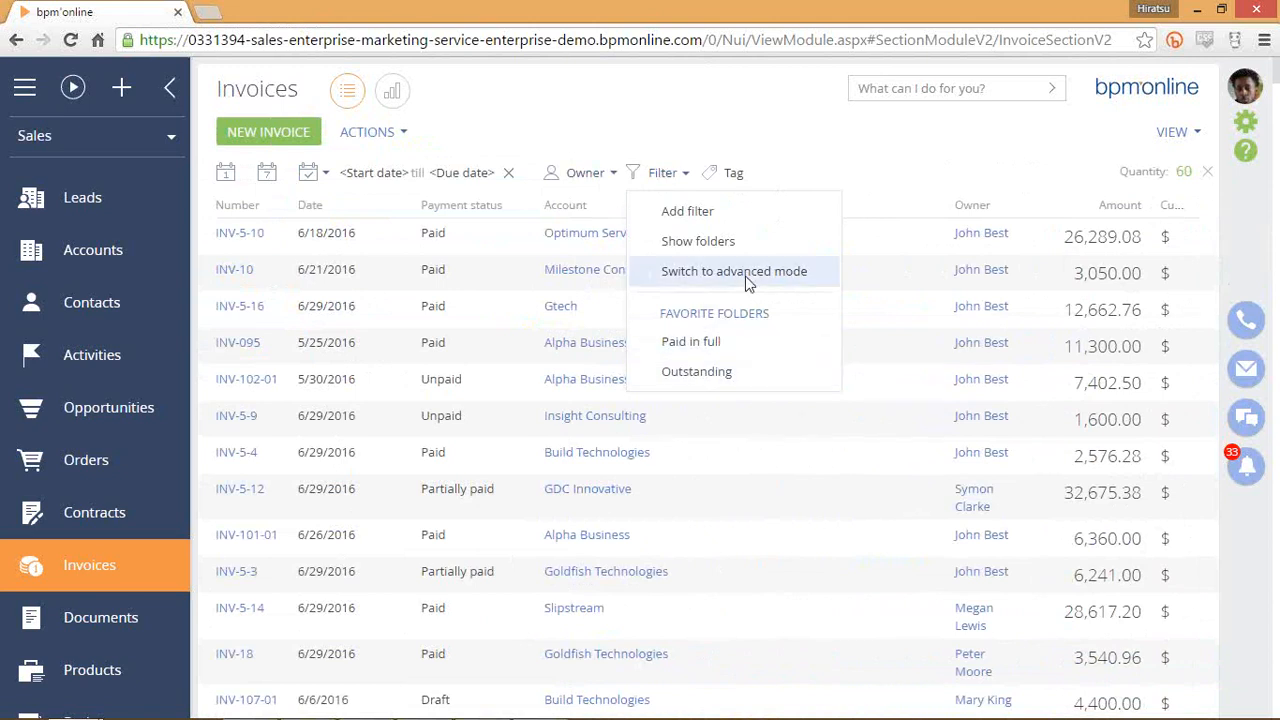
{"action": "left_click", "coordinate": [742, 350]}
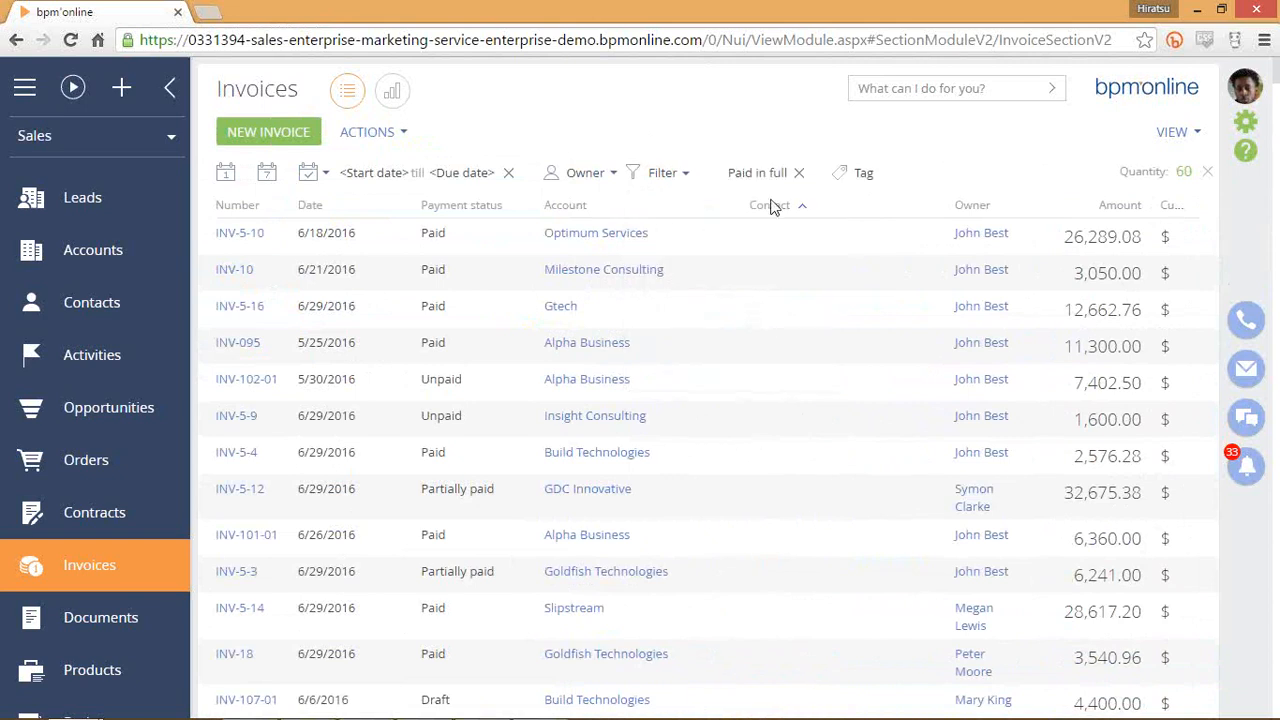
{"action": "left_click", "coordinate": [671, 177]}
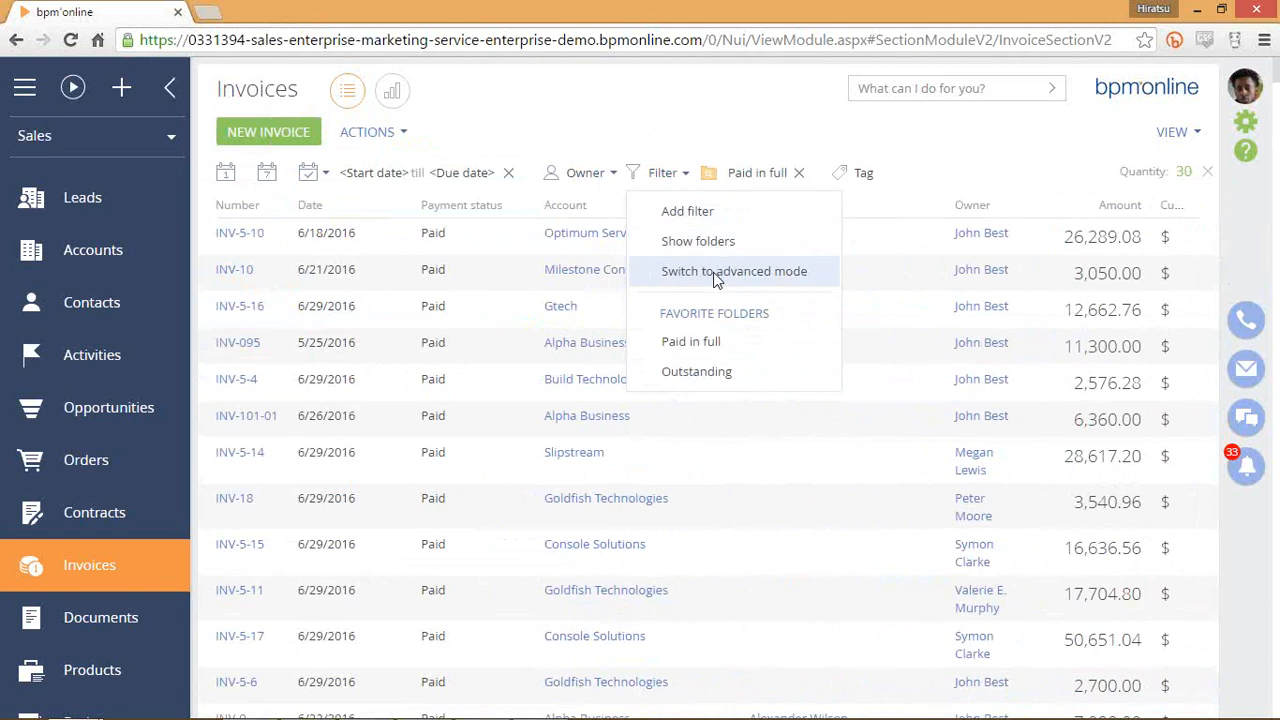
{"action": "left_click", "coordinate": [715, 242]}
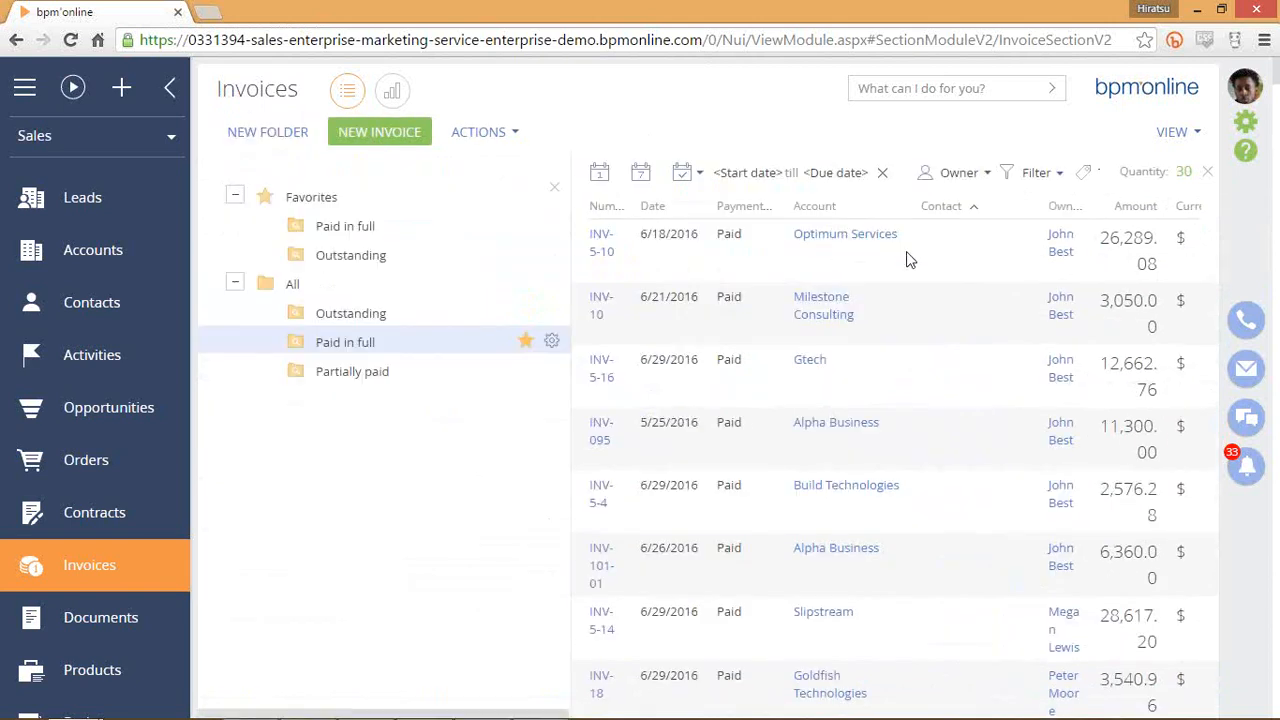
{"action": "left_click", "coordinate": [315, 288]}
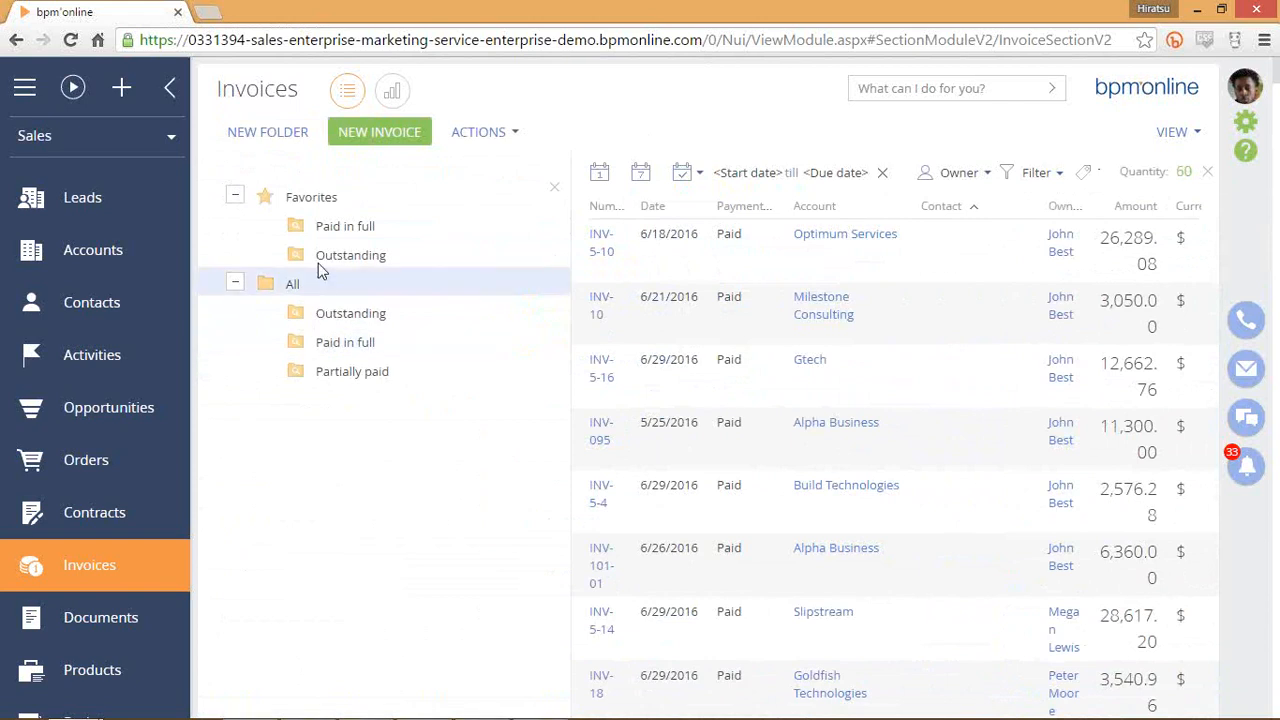
Add a new invoice folder named 'Unpaid invoices for Alpha Business' and open its filter settings.
{"action": "left_click", "coordinate": [278, 144]}
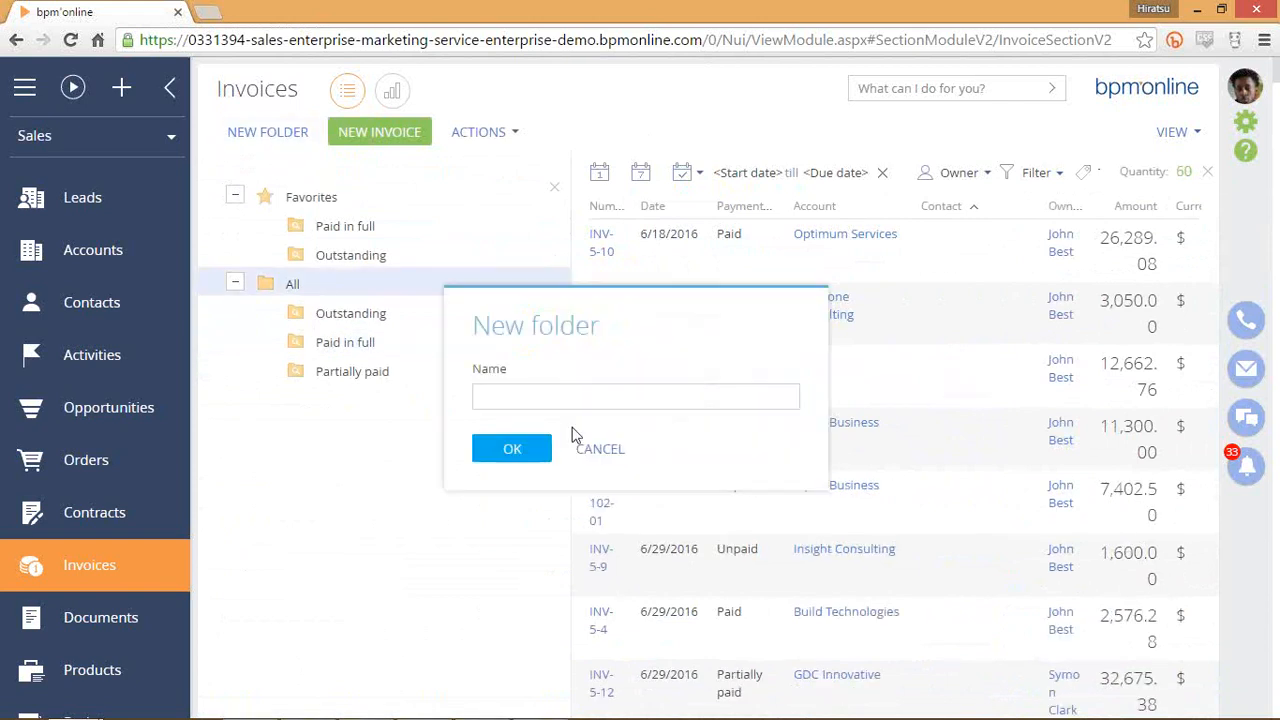
{"action": "type", "text": "U"}
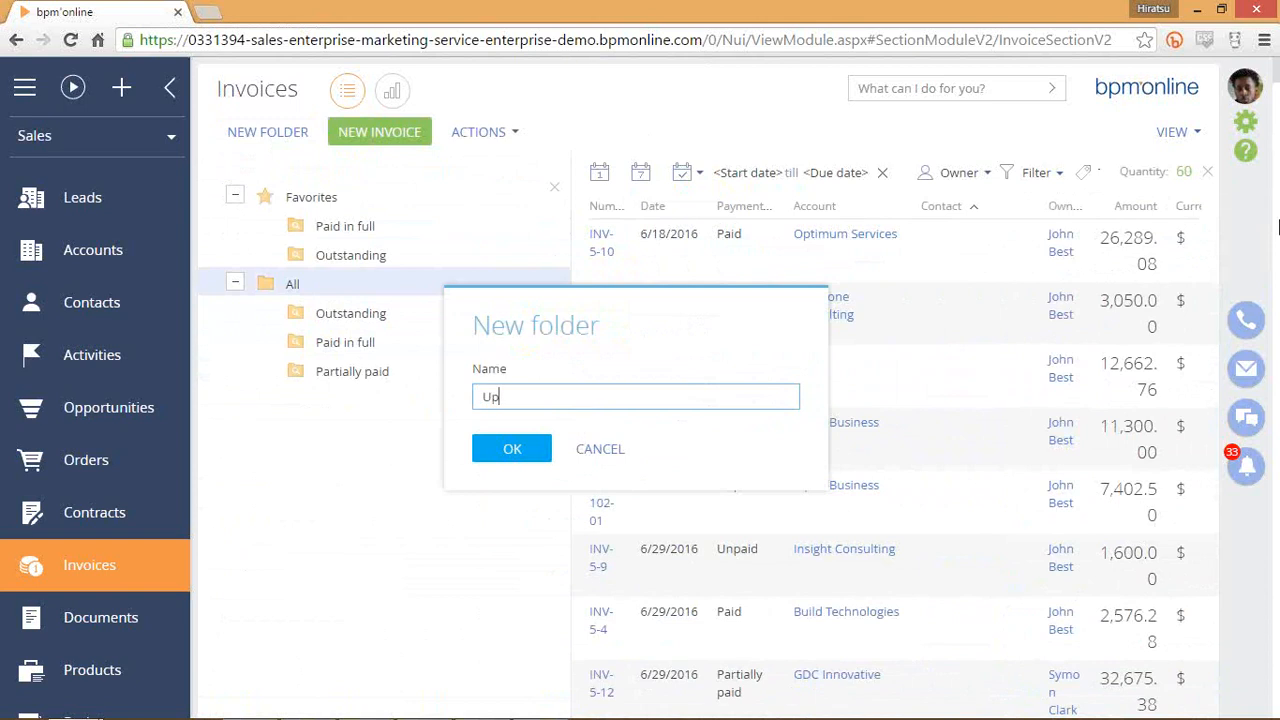
{"action": "type", "text": "npaid invoices for Alpha B"}
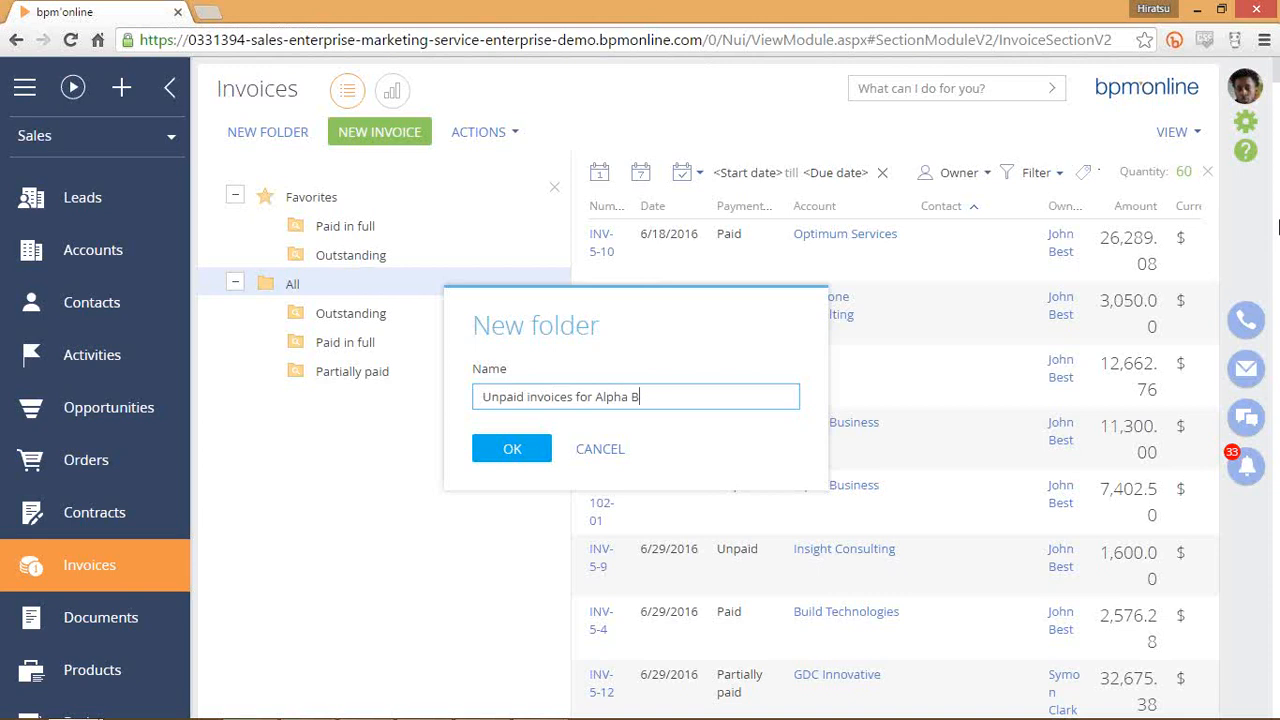
{"action": "type", "text": "usiness"}
{"action": "left_click", "coordinate": [495, 468]}
{"action": "left_click", "coordinate": [391, 413]}
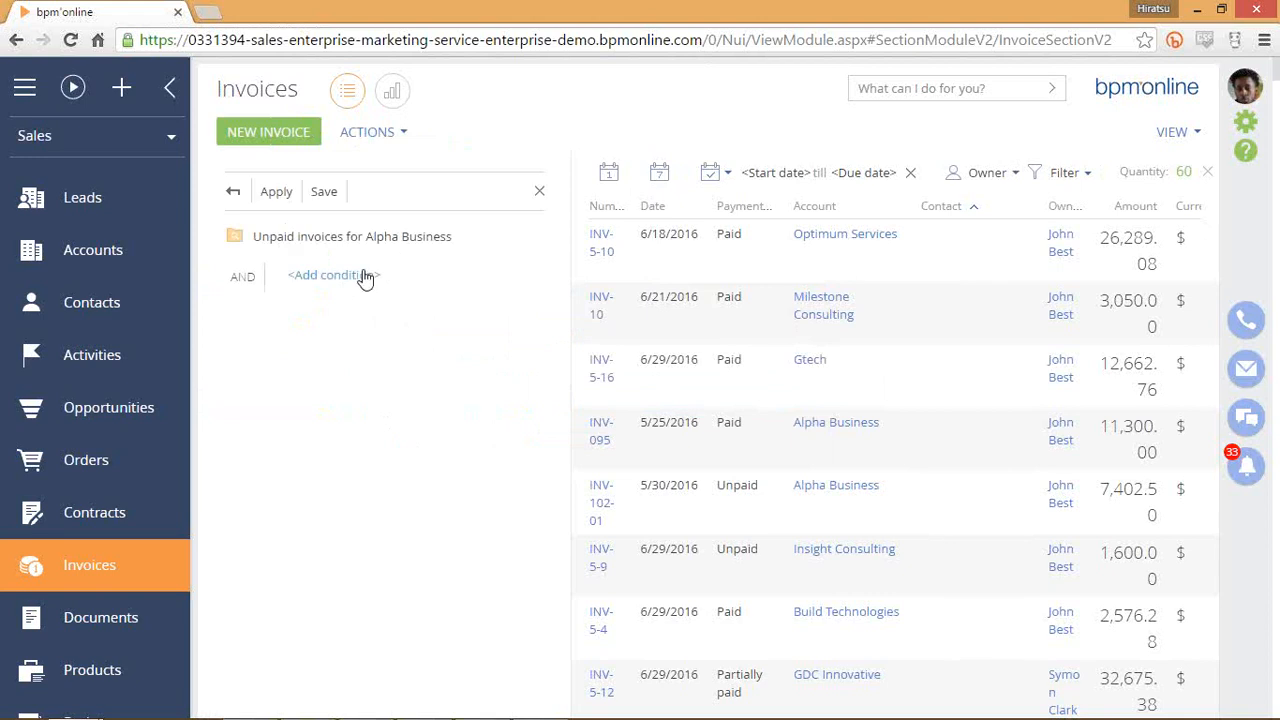
Add a folder condition: Payment status equals Partially paid or Unpaid.
{"action": "left_click", "coordinate": [362, 277]}
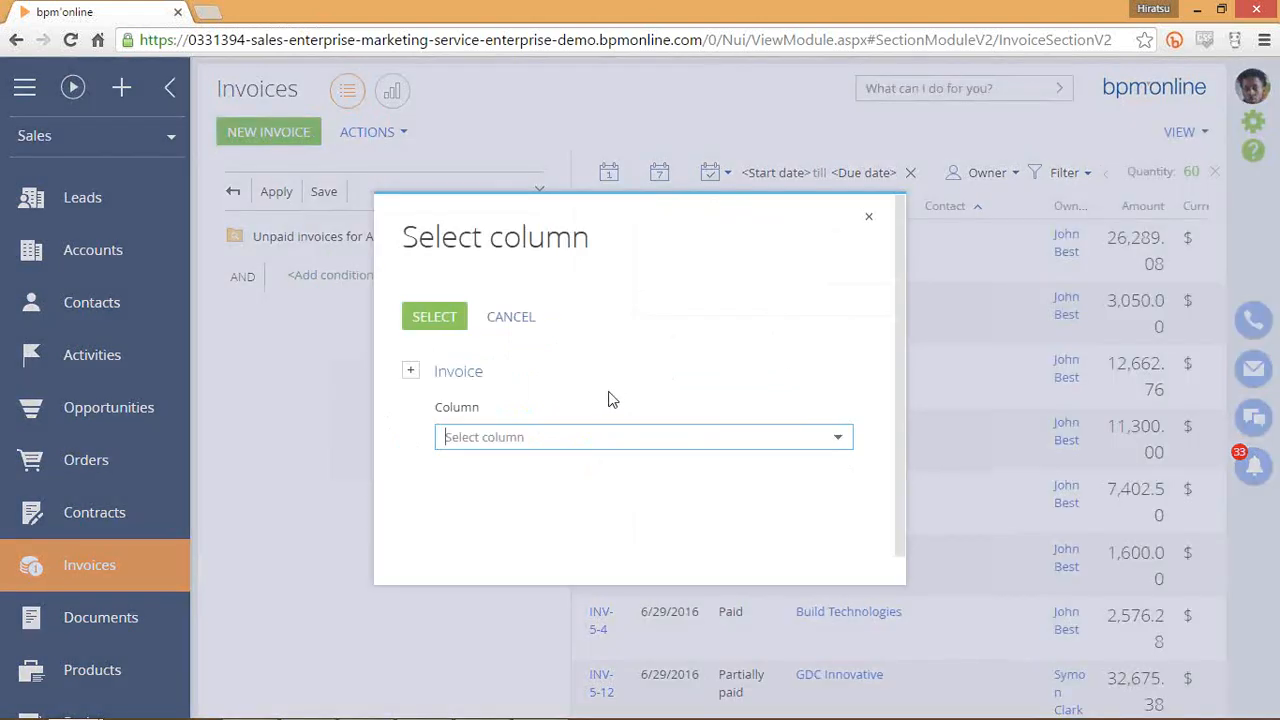
{"action": "type", "text": "payment"}
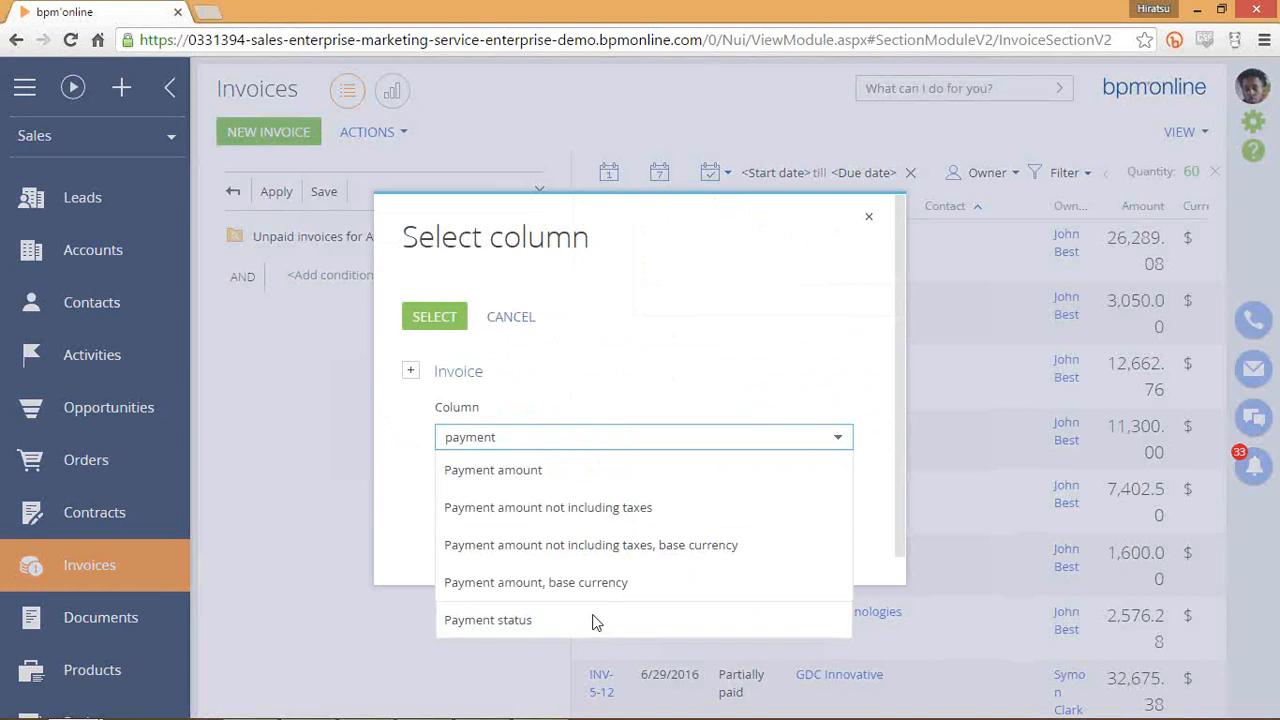
{"action": "left_click", "coordinate": [488, 619]}
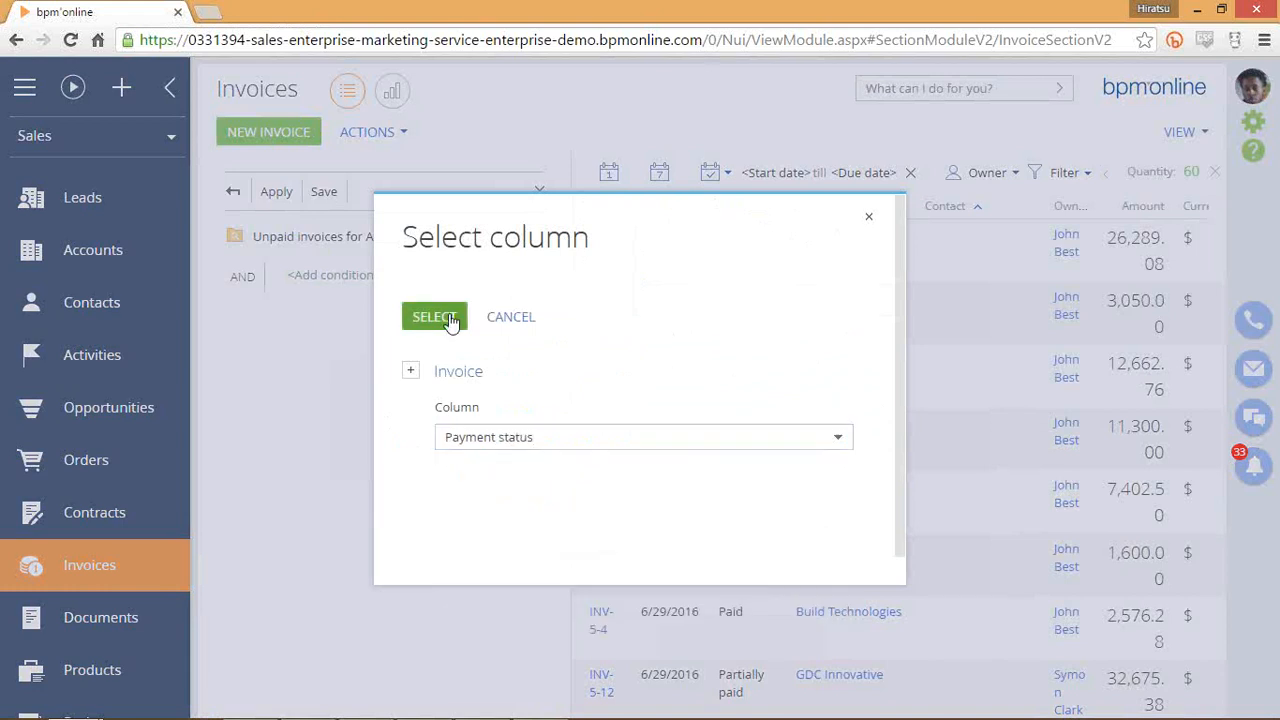
{"action": "left_click", "coordinate": [436, 318]}
{"action": "left_click", "coordinate": [426, 276]}
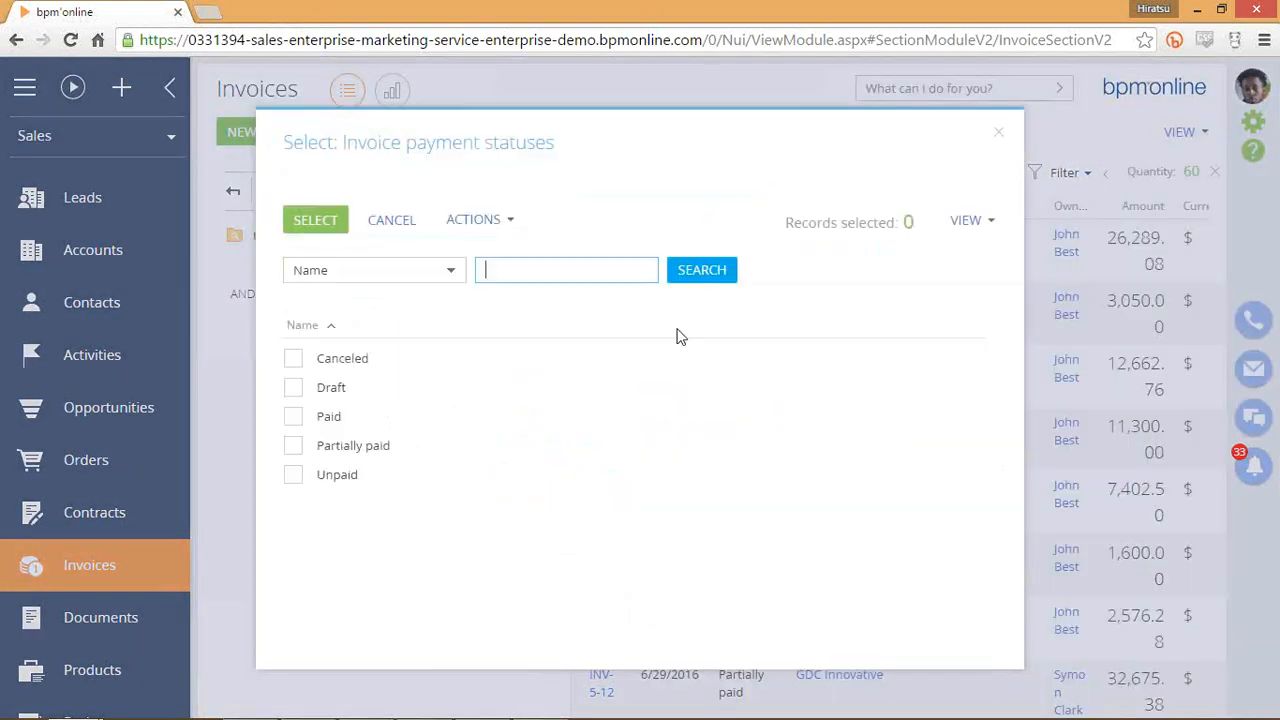
{"action": "left_click", "coordinate": [293, 446]}
{"action": "left_click", "coordinate": [292, 475]}
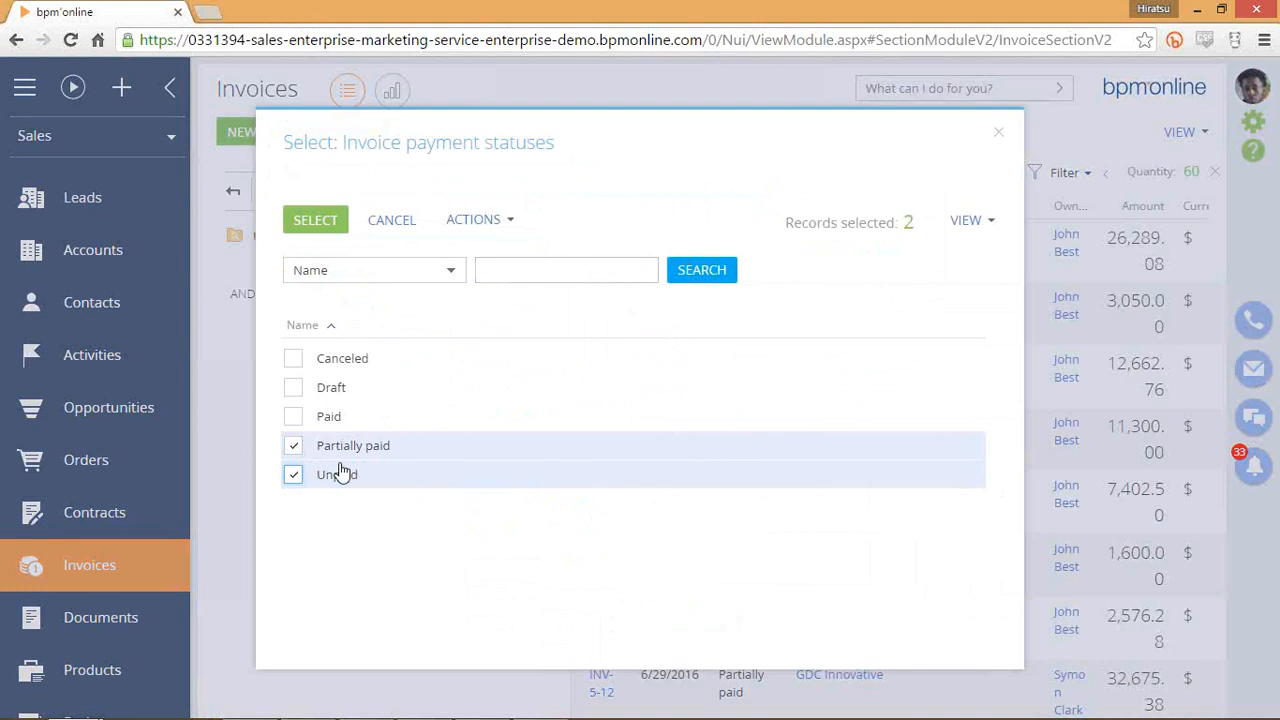
{"action": "left_click", "coordinate": [315, 219]}
Add a second condition Account = Alpha Business and apply the filter.
{"action": "left_click", "coordinate": [334, 310]}
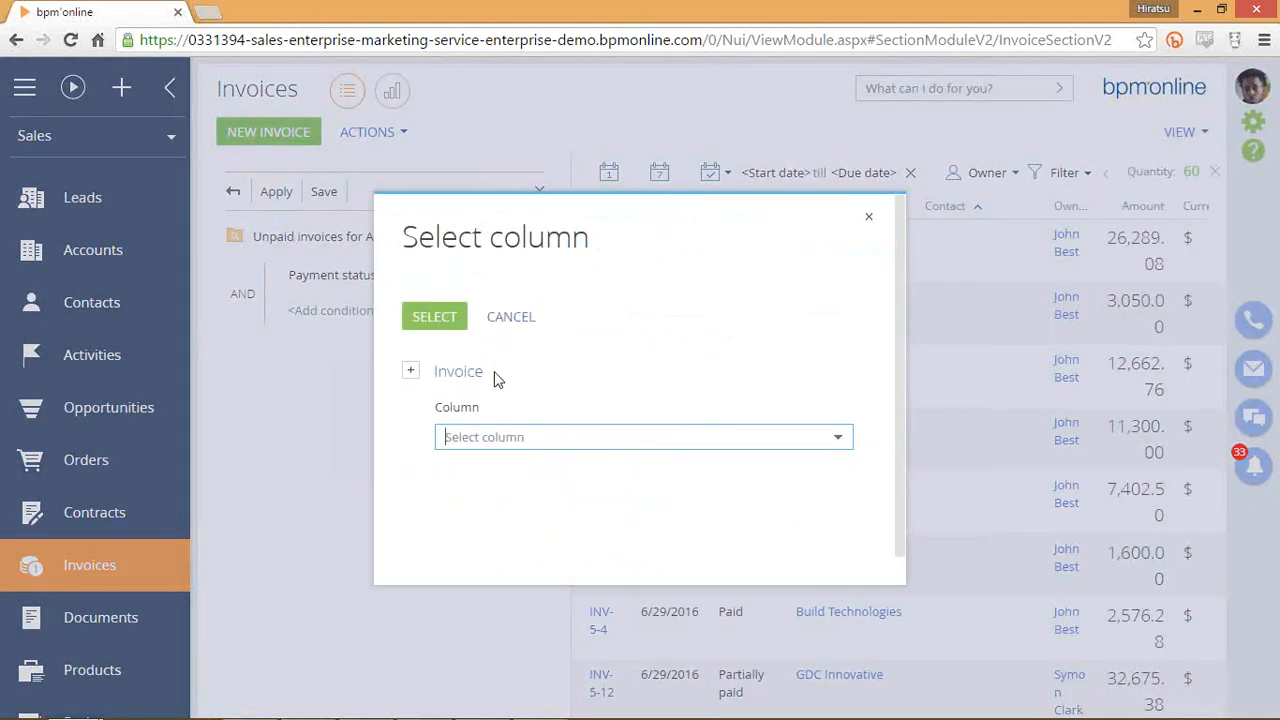
{"action": "type", "text": "acc"}
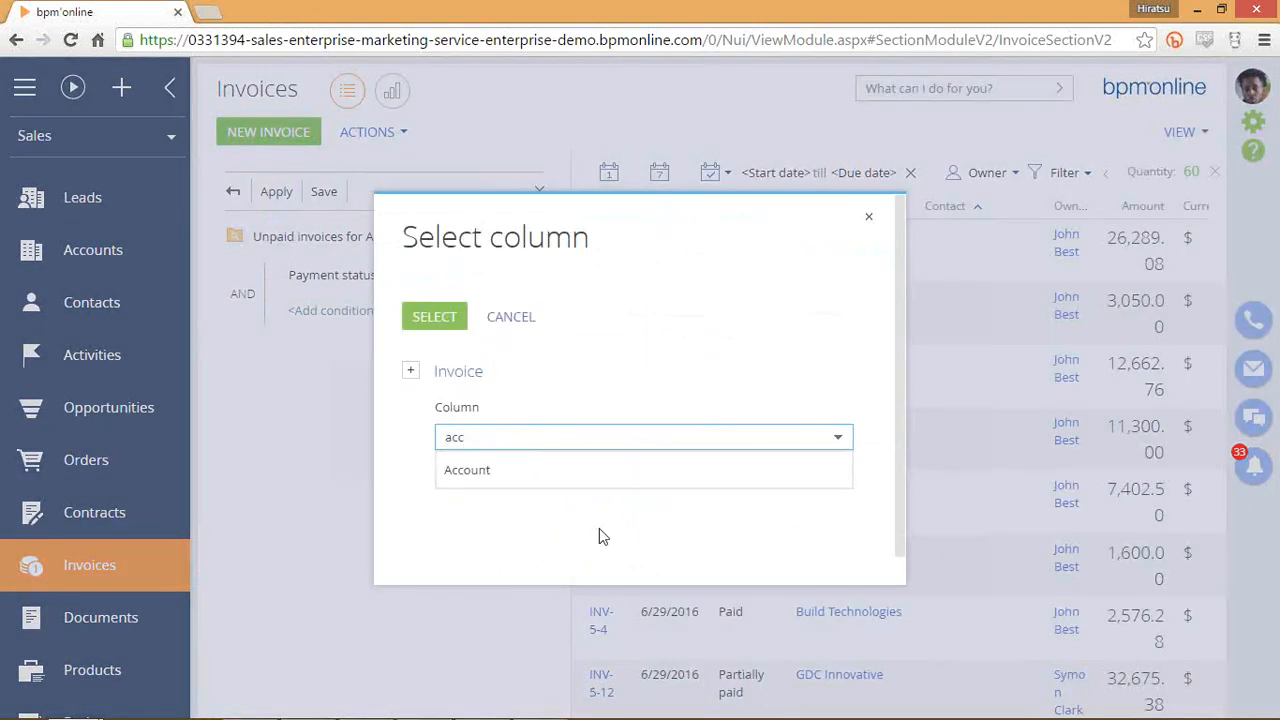
{"action": "left_click", "coordinate": [560, 470]}
{"action": "left_click", "coordinate": [434, 316]}
{"action": "left_click", "coordinate": [387, 312]}
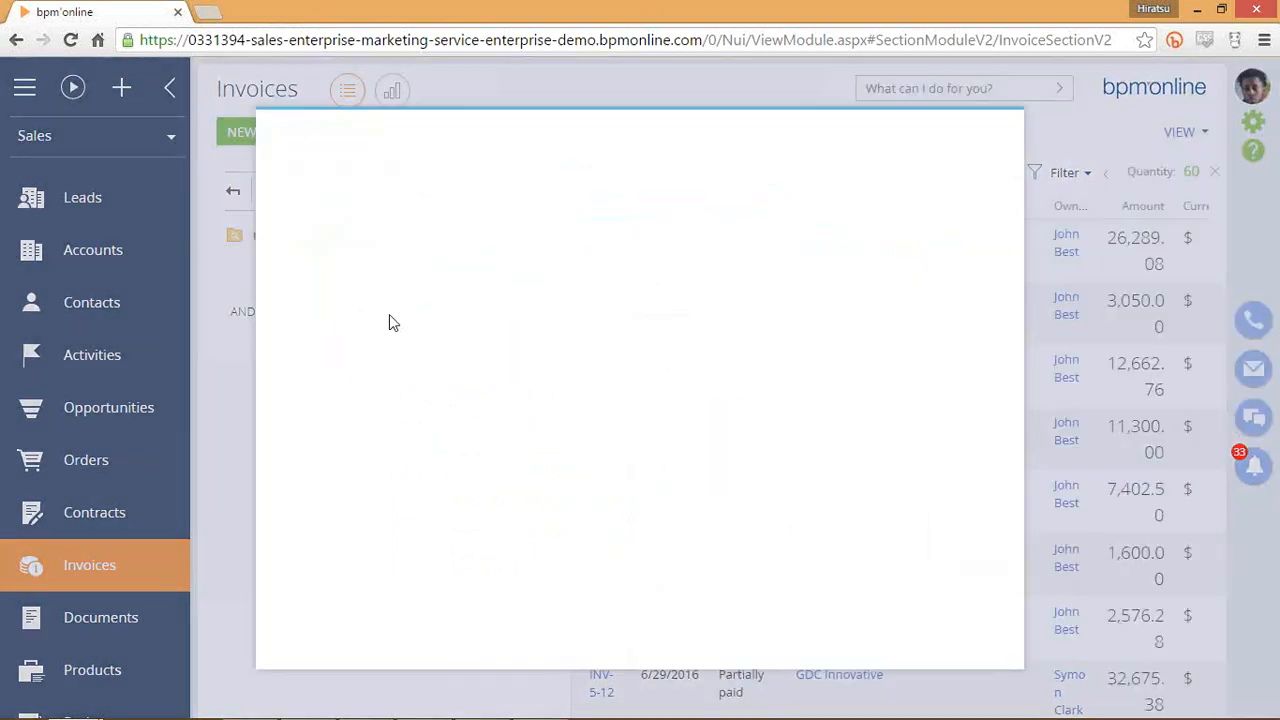
{"action": "left_click", "coordinate": [297, 362]}
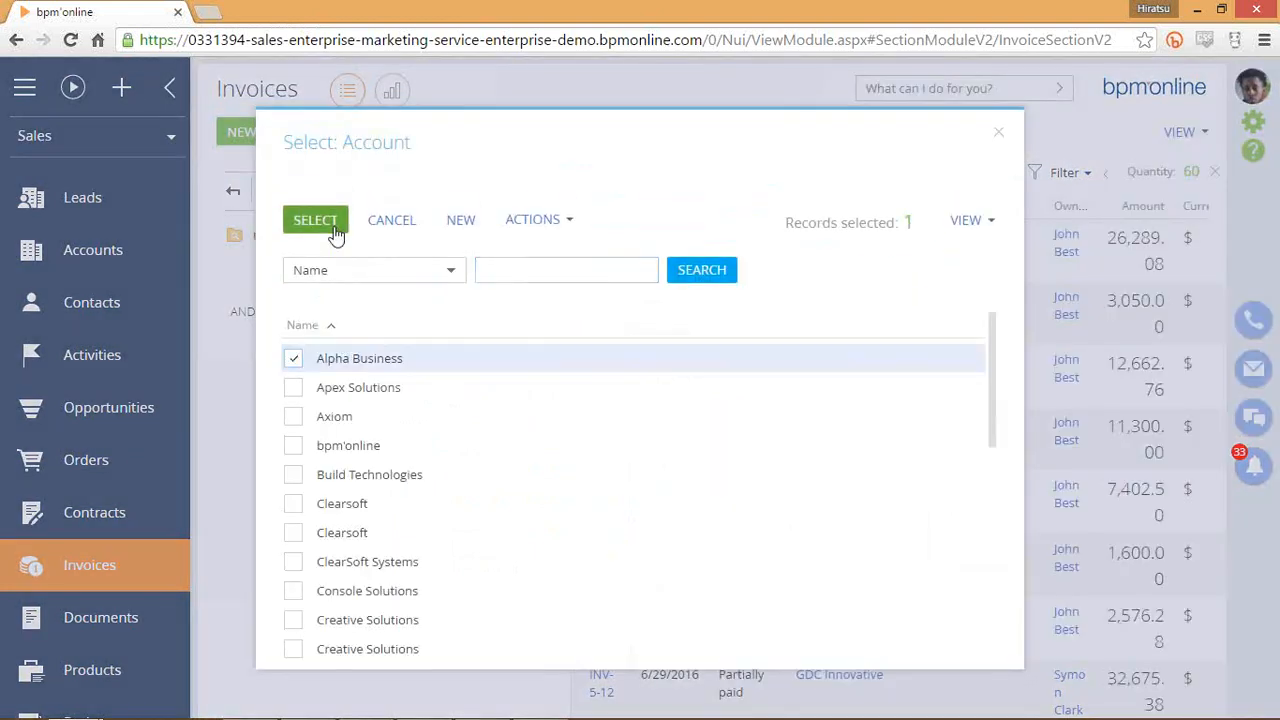
{"action": "left_click", "coordinate": [330, 224]}
{"action": "left_click", "coordinate": [284, 196]}
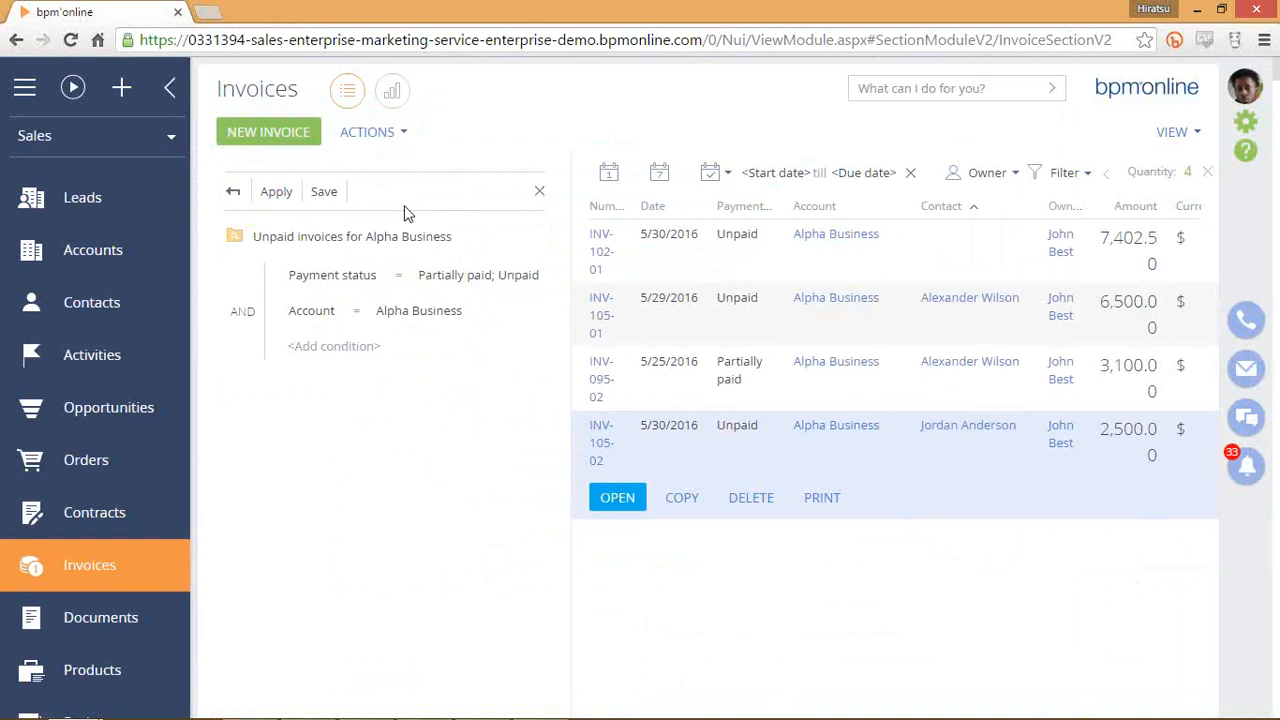
Save the filter, reselect the 'Unpaid invoices for Alpha Business' folder and open its options menu.
{"action": "left_click", "coordinate": [323, 193]}
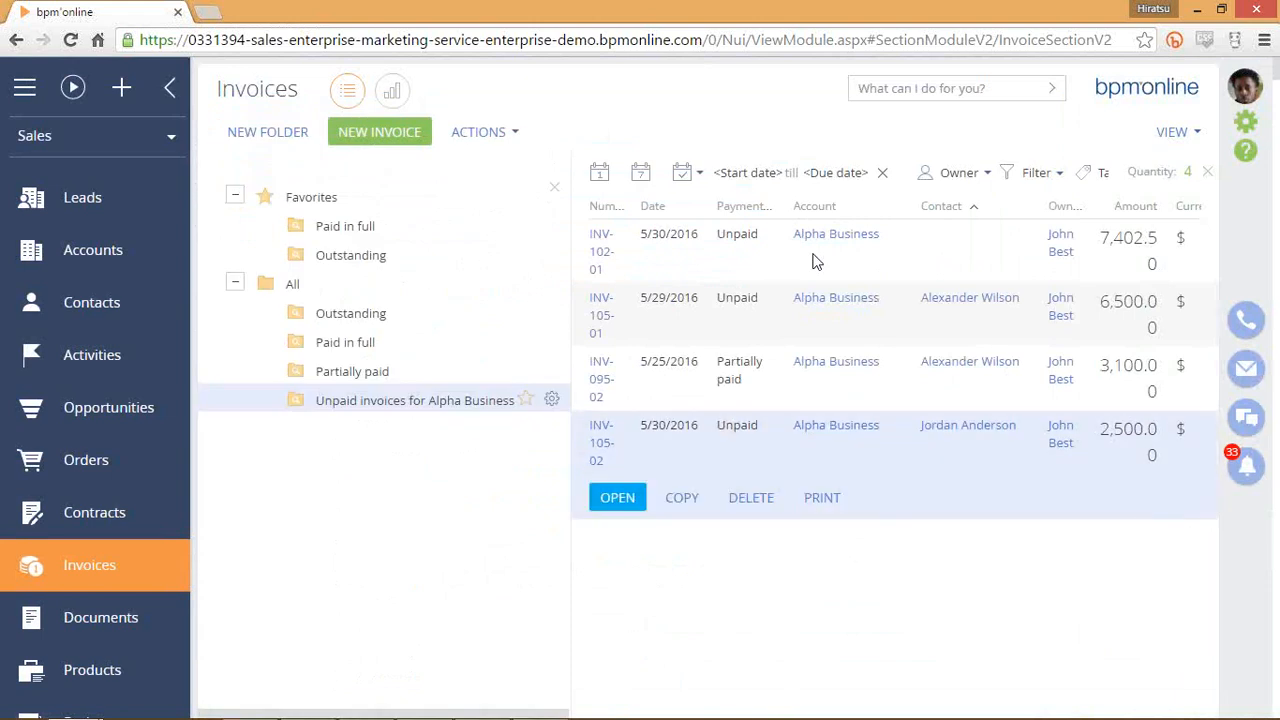
{"action": "left_click", "coordinate": [414, 373]}
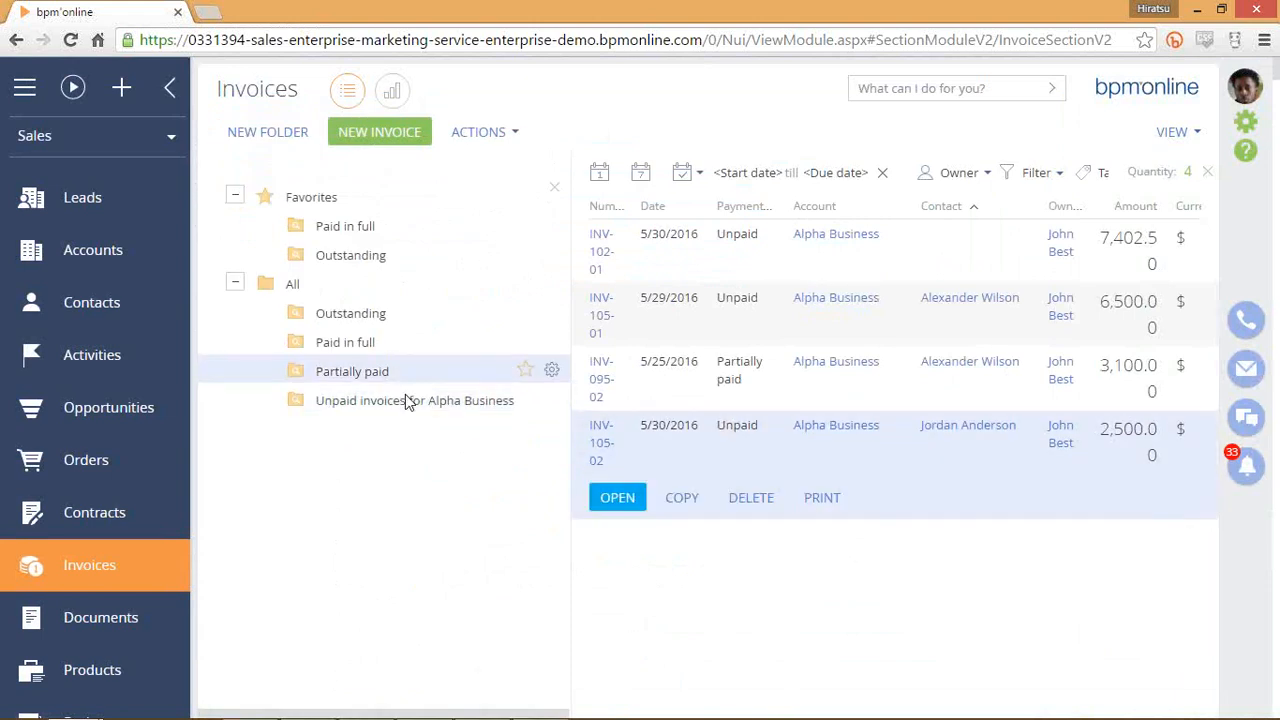
{"action": "left_click", "coordinate": [405, 398]}
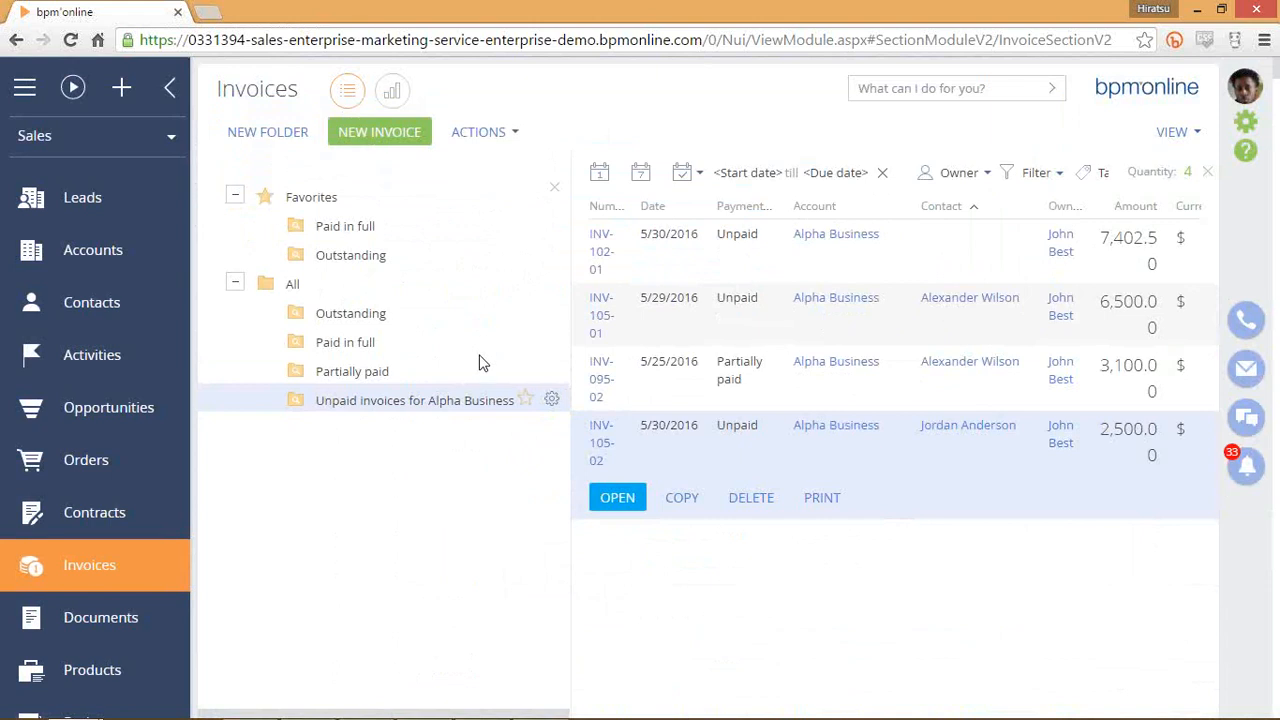
{"action": "left_click", "coordinate": [552, 399]}
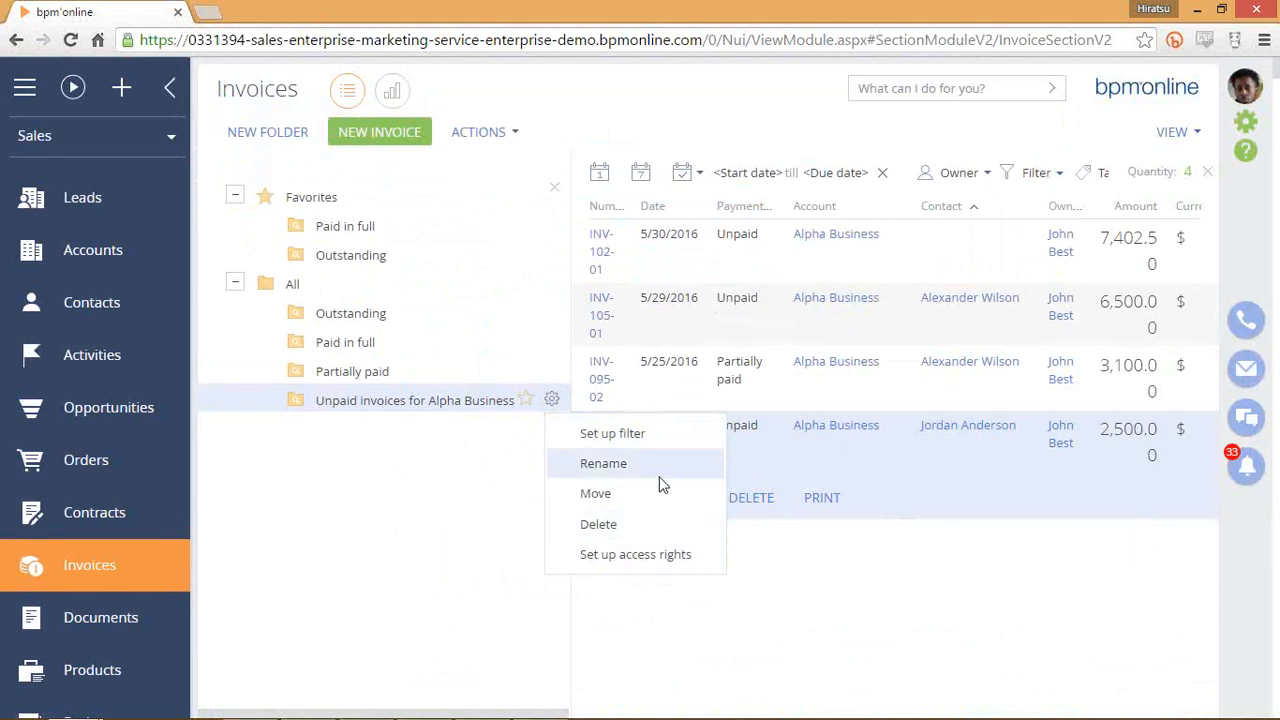
Dismiss the folder menu, hide the folder panel, and review invoices INV-102-01, INV-105-01, INV-095-02, INV-105-02.
{"action": "left_click", "coordinate": [435, 472]}
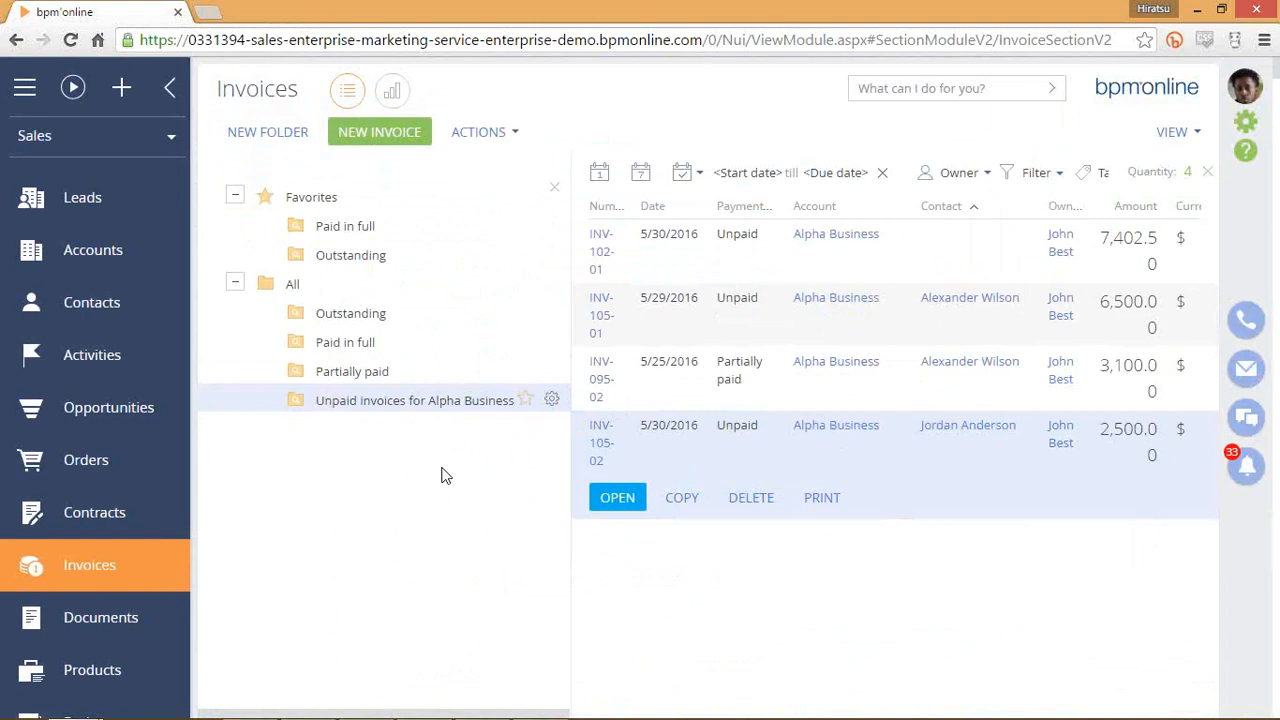
{"action": "left_click", "coordinate": [556, 188]}
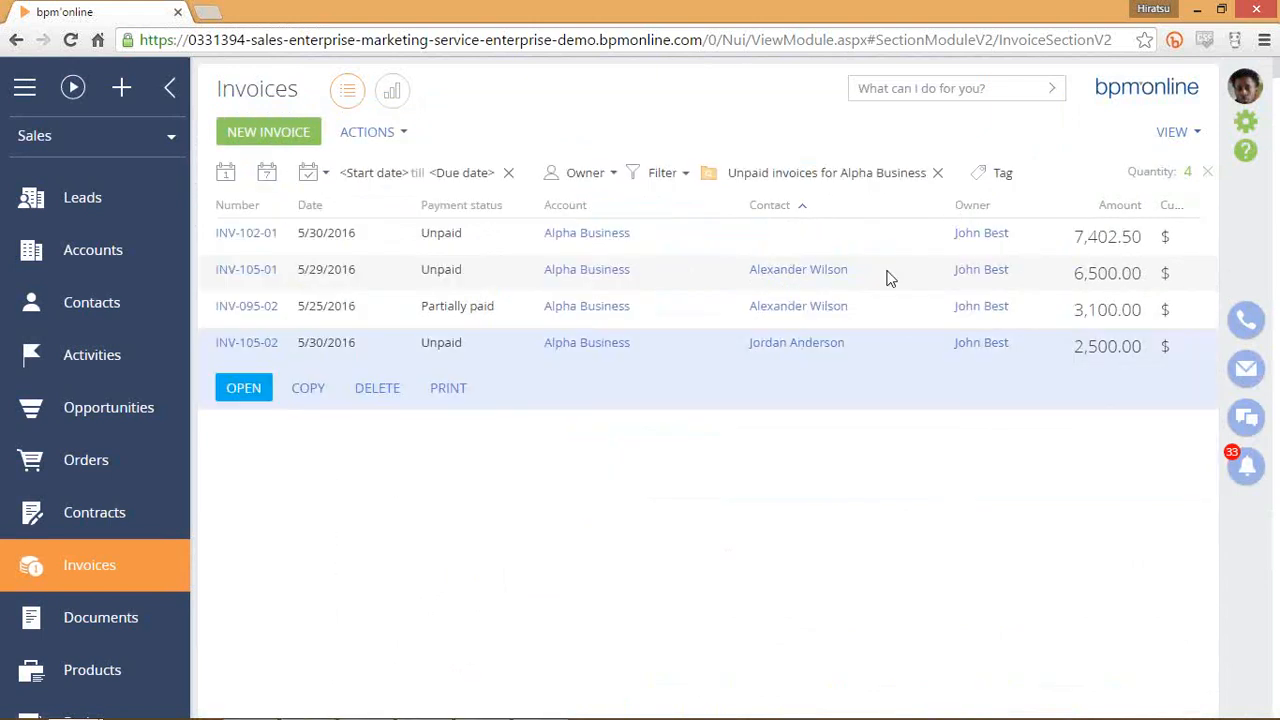
{"action": "left_click", "coordinate": [883, 232]}
{"action": "left_click", "coordinate": [908, 404]}
{"action": "left_click", "coordinate": [915, 242]}
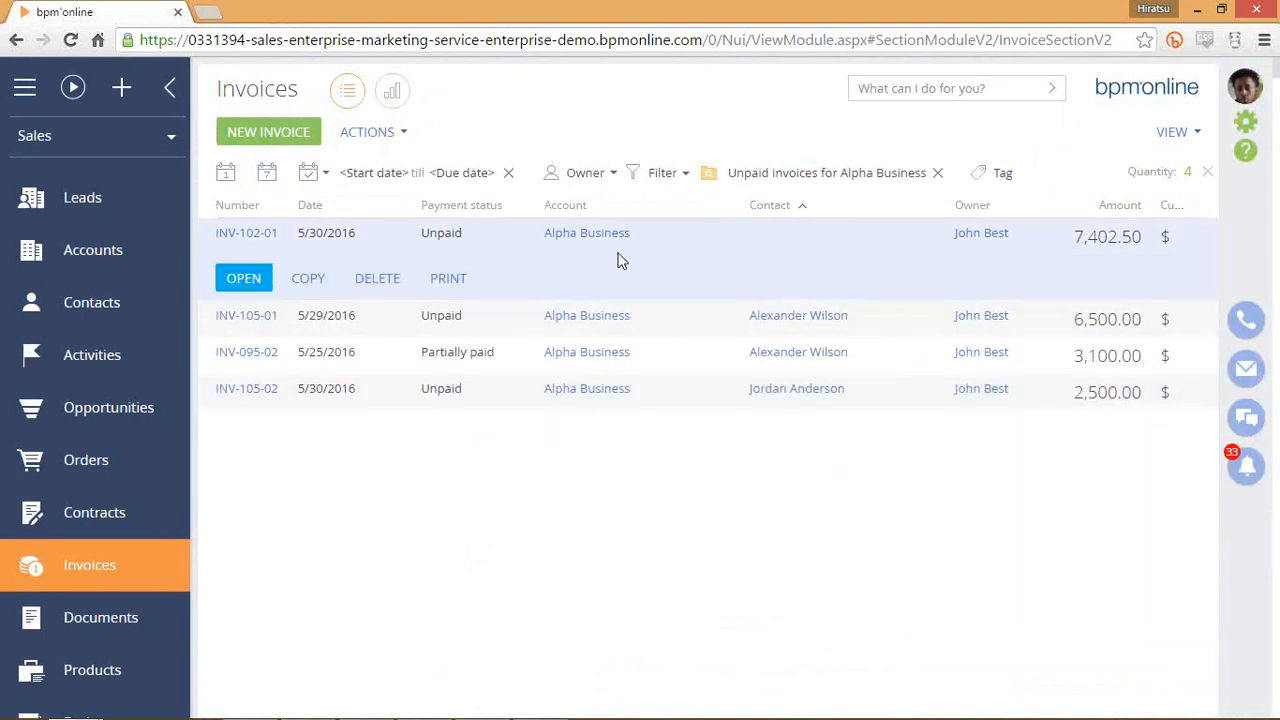
{"action": "left_click", "coordinate": [672, 314]}
{"action": "left_click", "coordinate": [675, 356]}
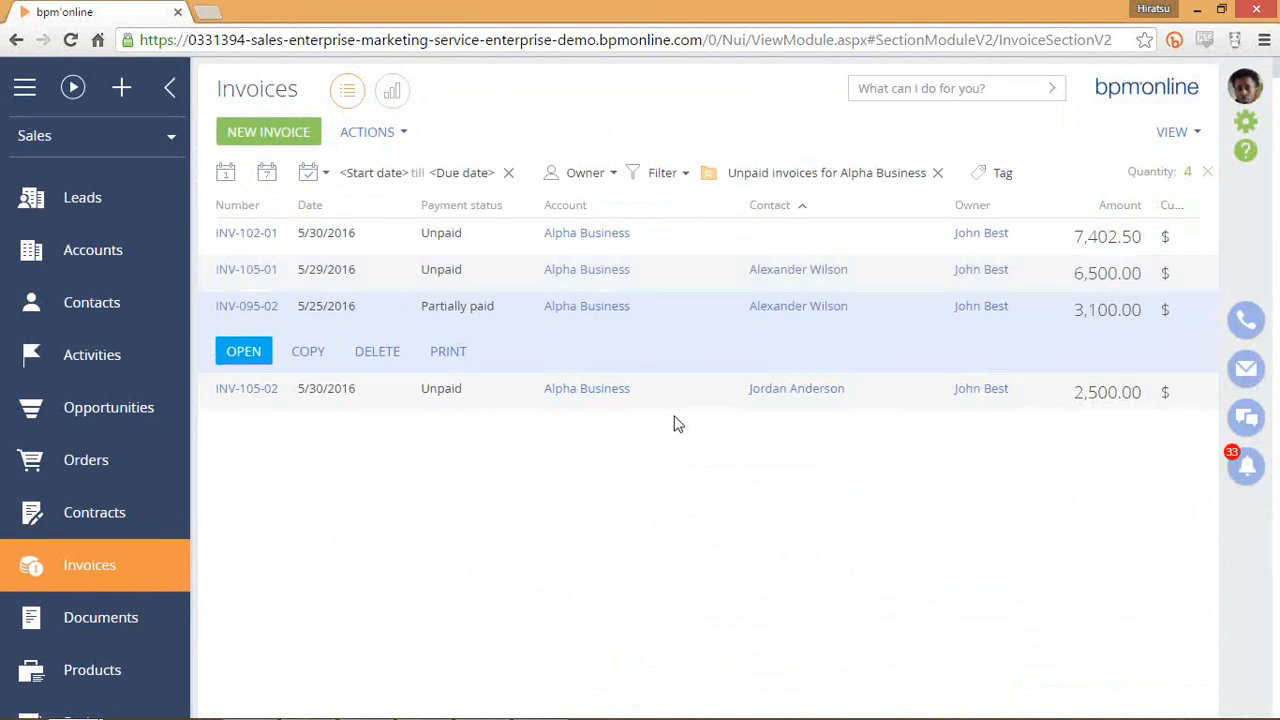
{"action": "left_click", "coordinate": [698, 390]}
{"action": "left_click", "coordinate": [680, 318]}
{"action": "left_click", "coordinate": [696, 242]}
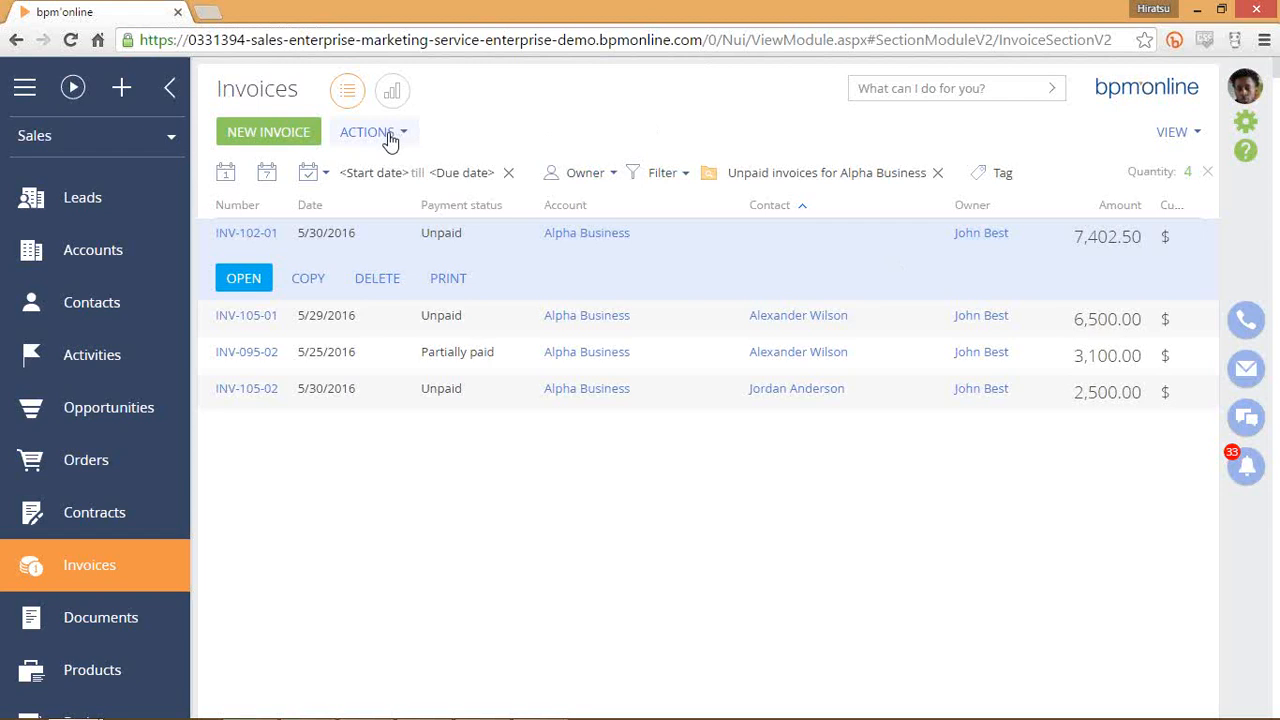
Look over the four invoices INV-105-01, INV-105-02, INV-095-02 and INV-102-01 again.
{"action": "left_click", "coordinate": [714, 312]}
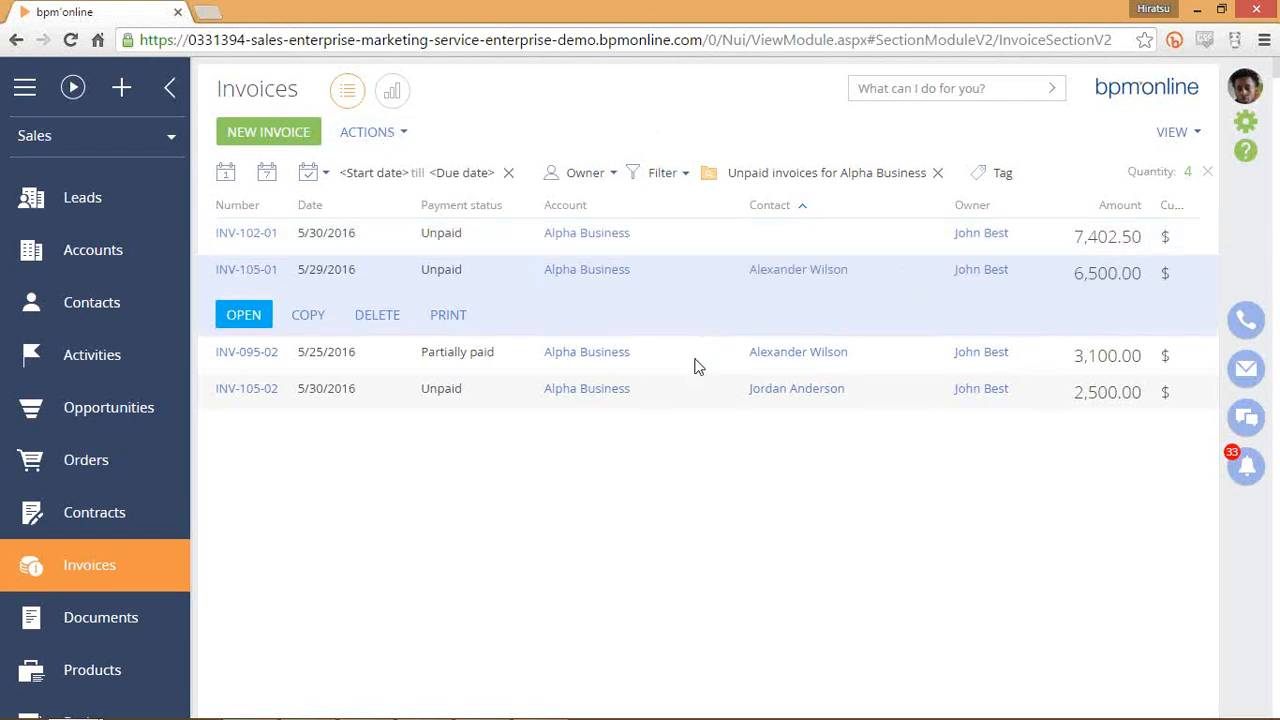
{"action": "left_click", "coordinate": [709, 337]}
{"action": "left_click", "coordinate": [711, 297]}
{"action": "left_click", "coordinate": [714, 254]}
{"action": "left_click", "coordinate": [723, 244]}
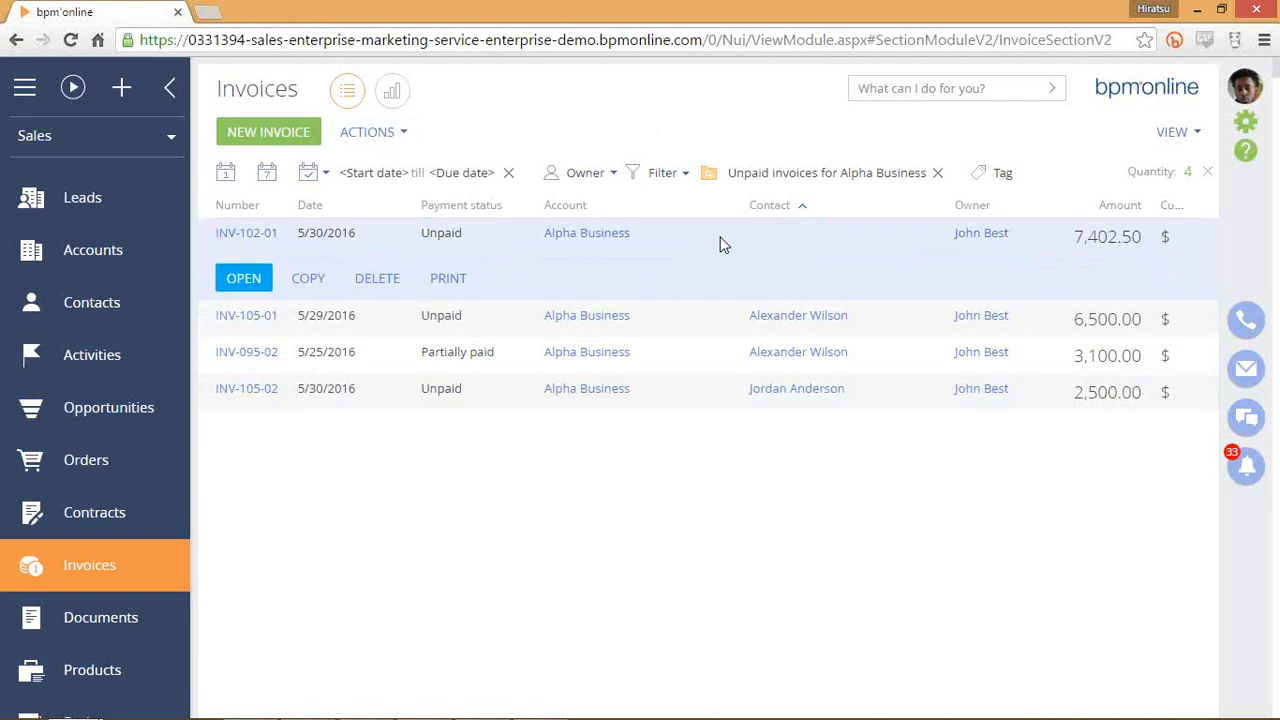
Export the invoice list to Invoice.csv and open it in Excel.
{"action": "left_click", "coordinate": [402, 140]}
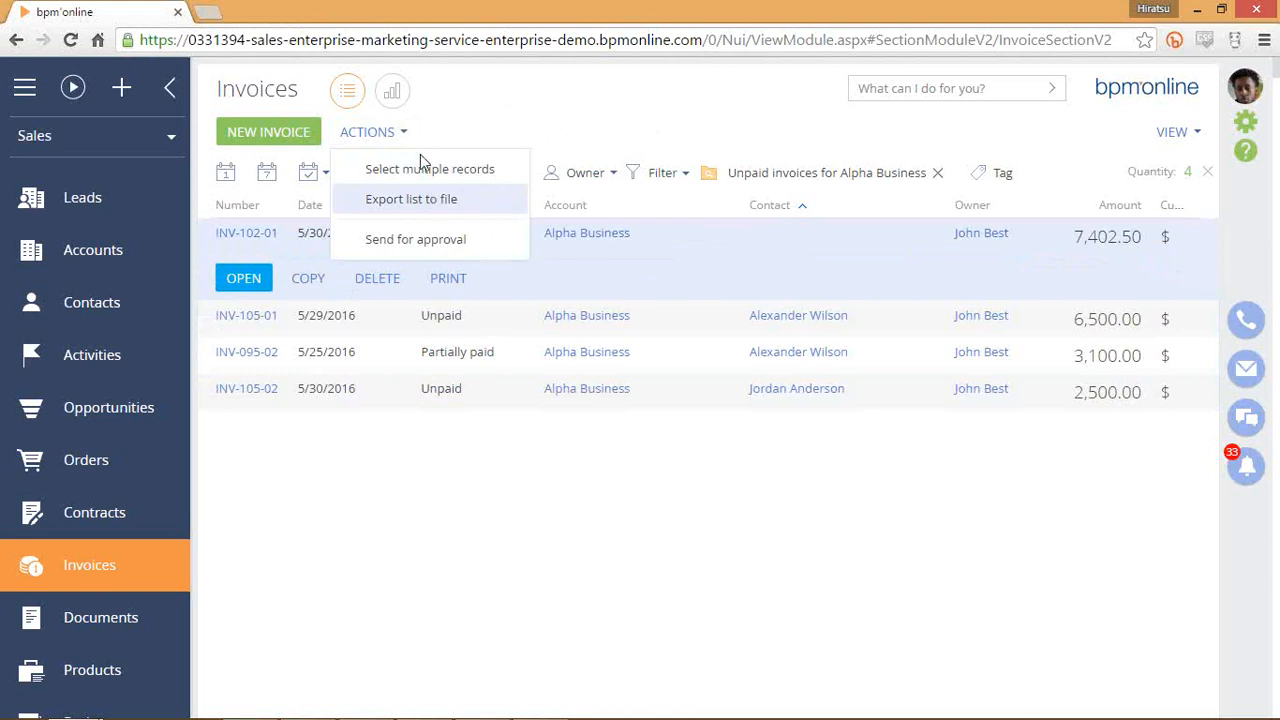
{"action": "left_click", "coordinate": [437, 205]}
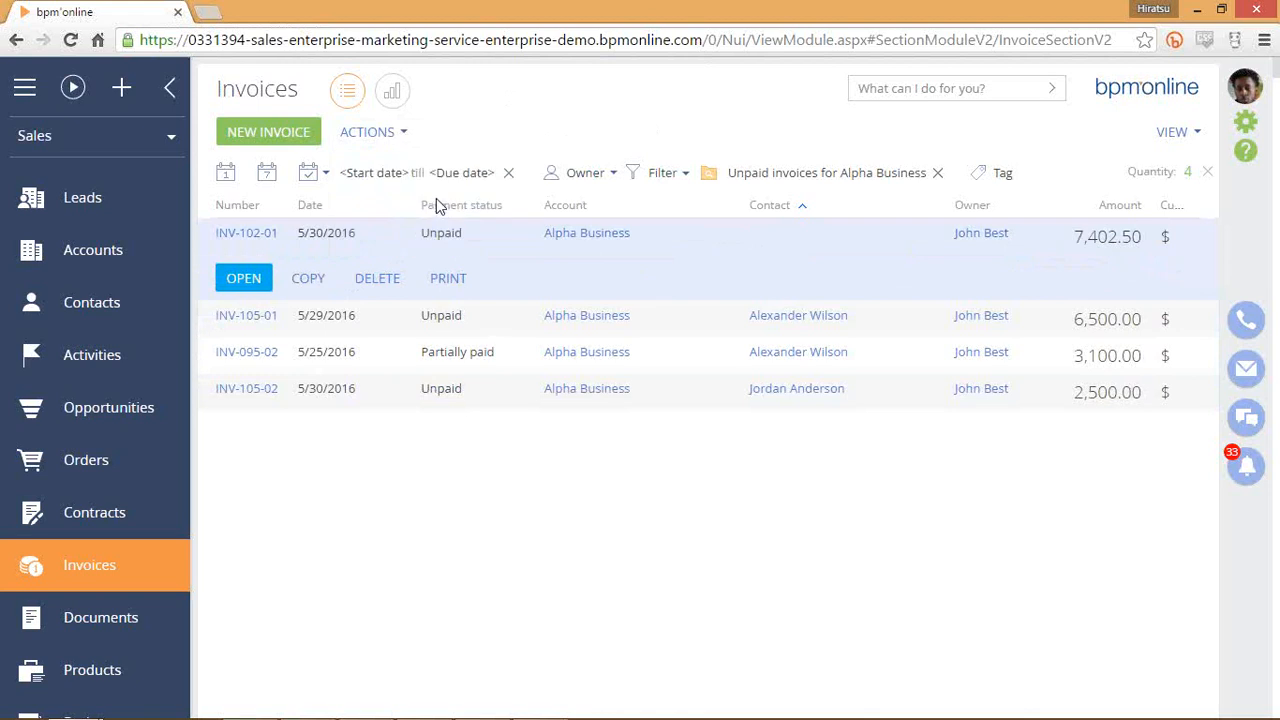
{"action": "left_click", "coordinate": [136, 700]}
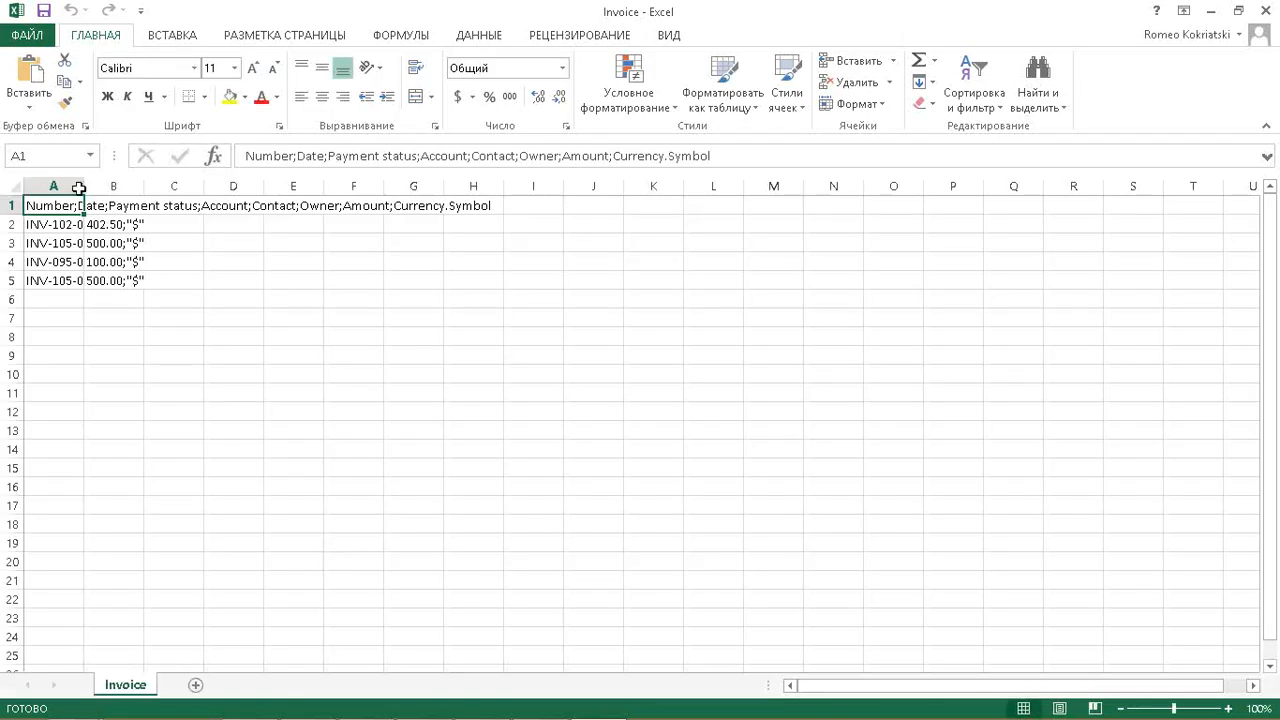
Widen column A and inspect the exported header and invoice rows in columns A and B.
{"action": "left_click_drag", "start_coordinate": [78, 188], "coordinate": [539, 203]}
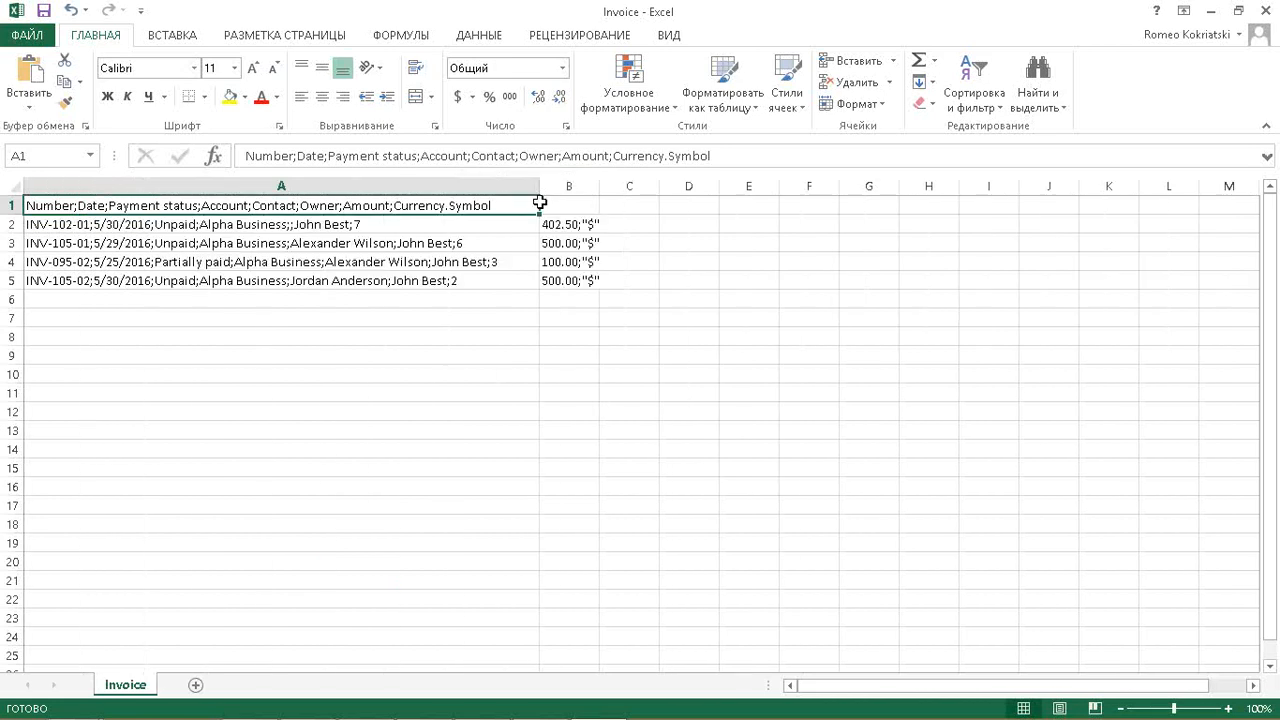
{"action": "left_click", "coordinate": [509, 228]}
{"action": "left_click", "coordinate": [571, 224]}
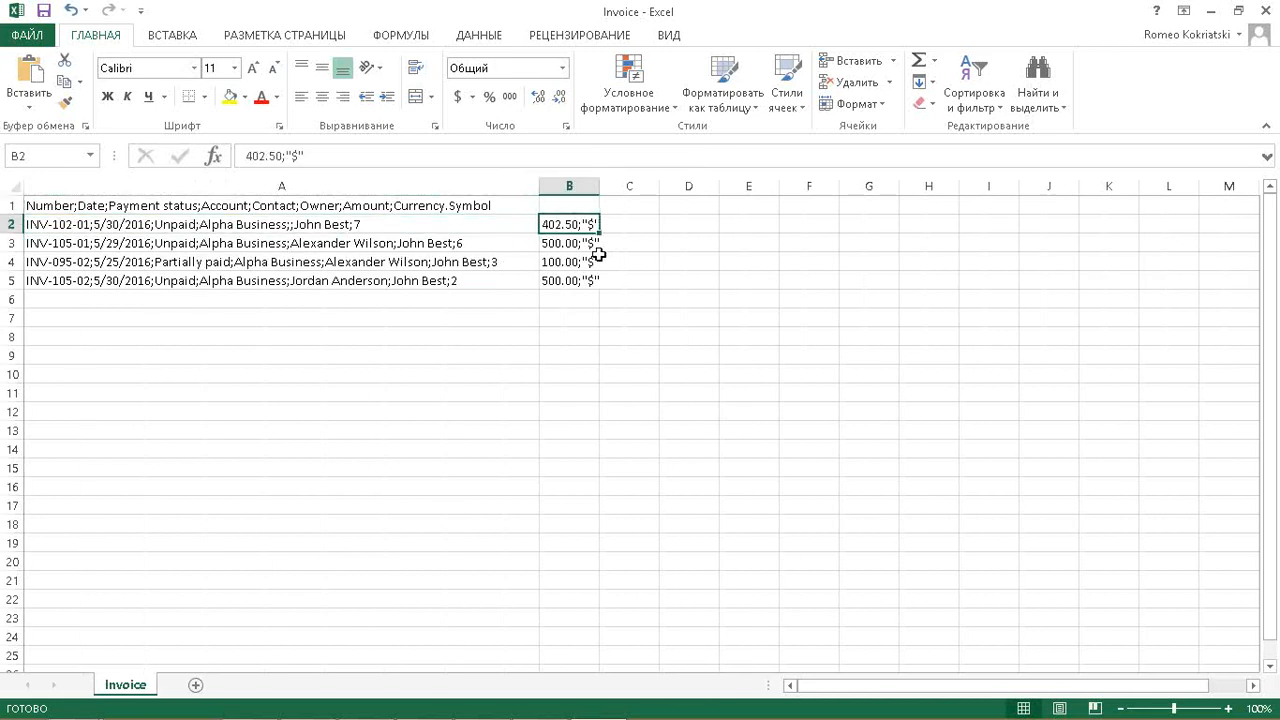
{"action": "left_click", "coordinate": [572, 241]}
{"action": "left_click", "coordinate": [571, 224]}
{"action": "left_click", "coordinate": [577, 246]}
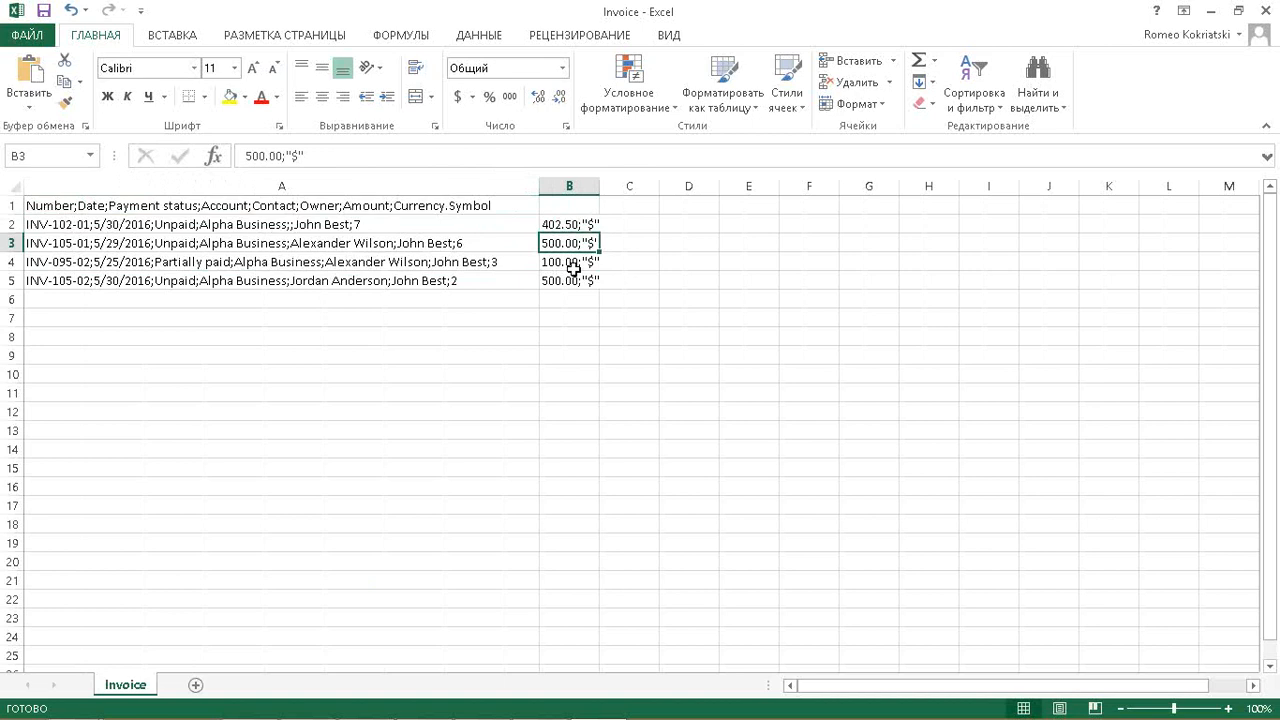
{"action": "left_click", "coordinate": [573, 265]}
{"action": "left_click", "coordinate": [486, 228]}
{"action": "left_click", "coordinate": [486, 243]}
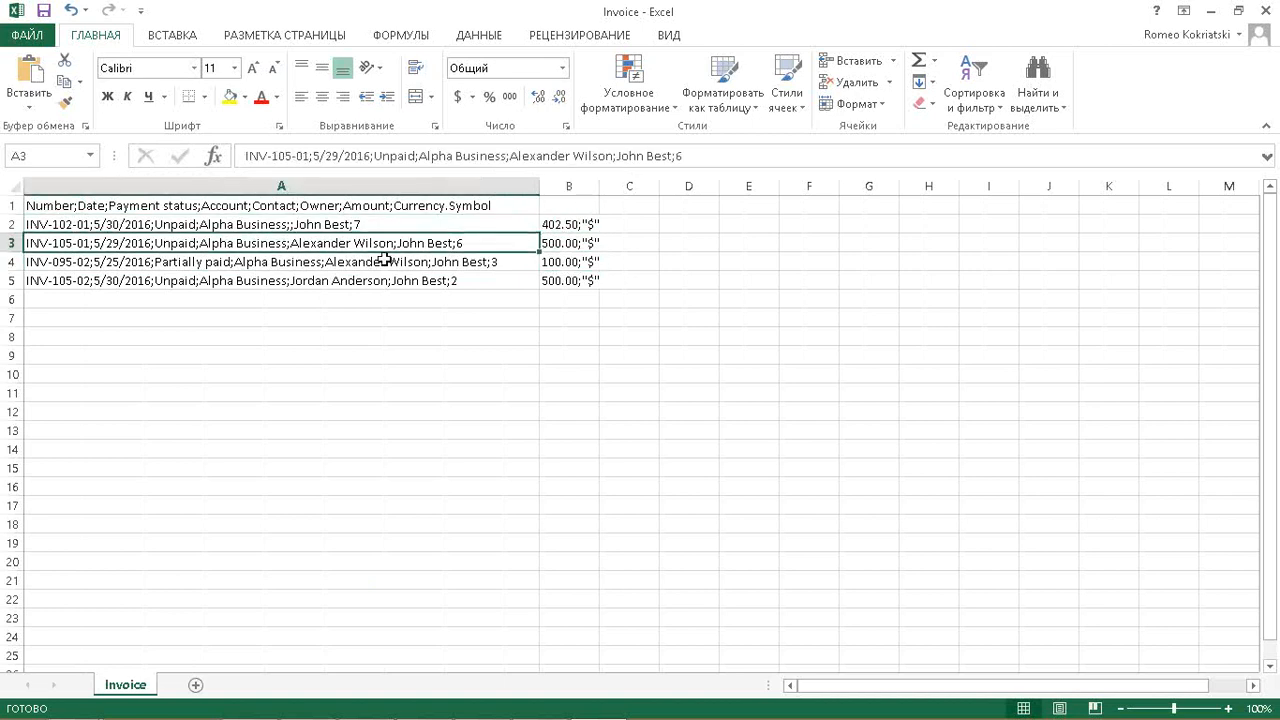
{"action": "left_click", "coordinate": [171, 226]}
{"action": "left_click", "coordinate": [283, 201]}
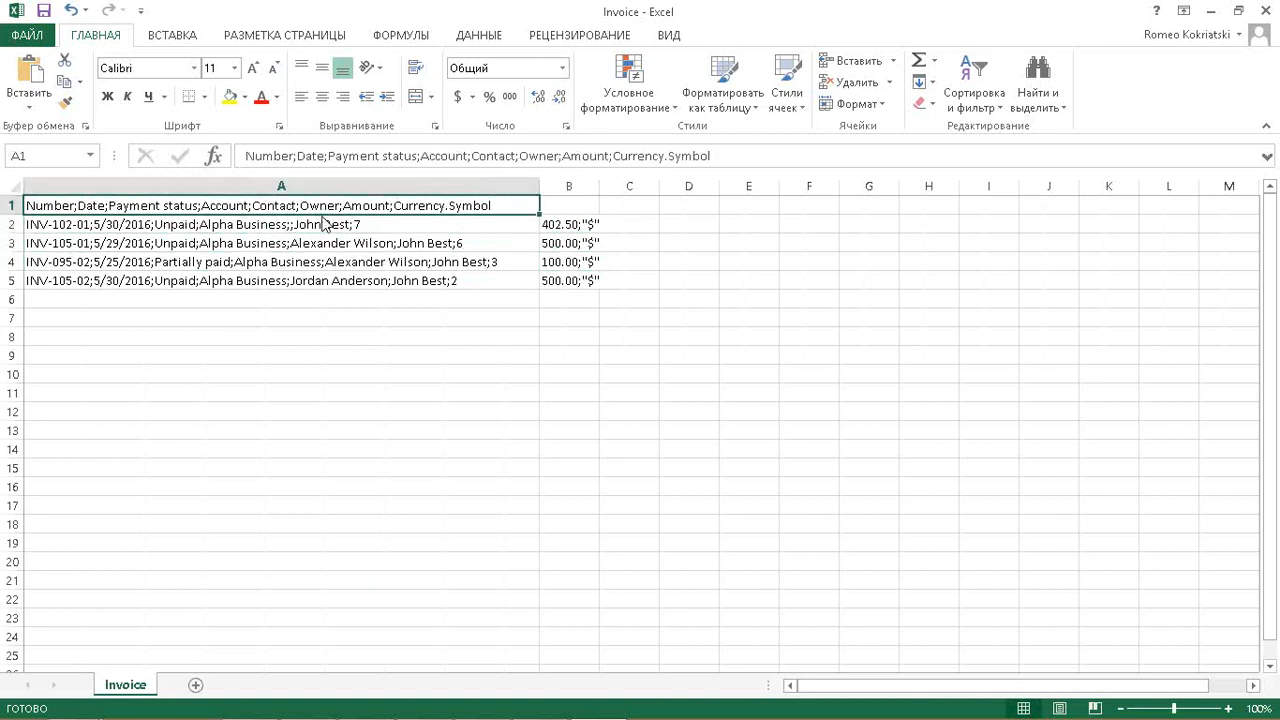
Close Invoice.csv without saving and return to the invoice list.
{"action": "left_click", "coordinate": [1265, 11]}
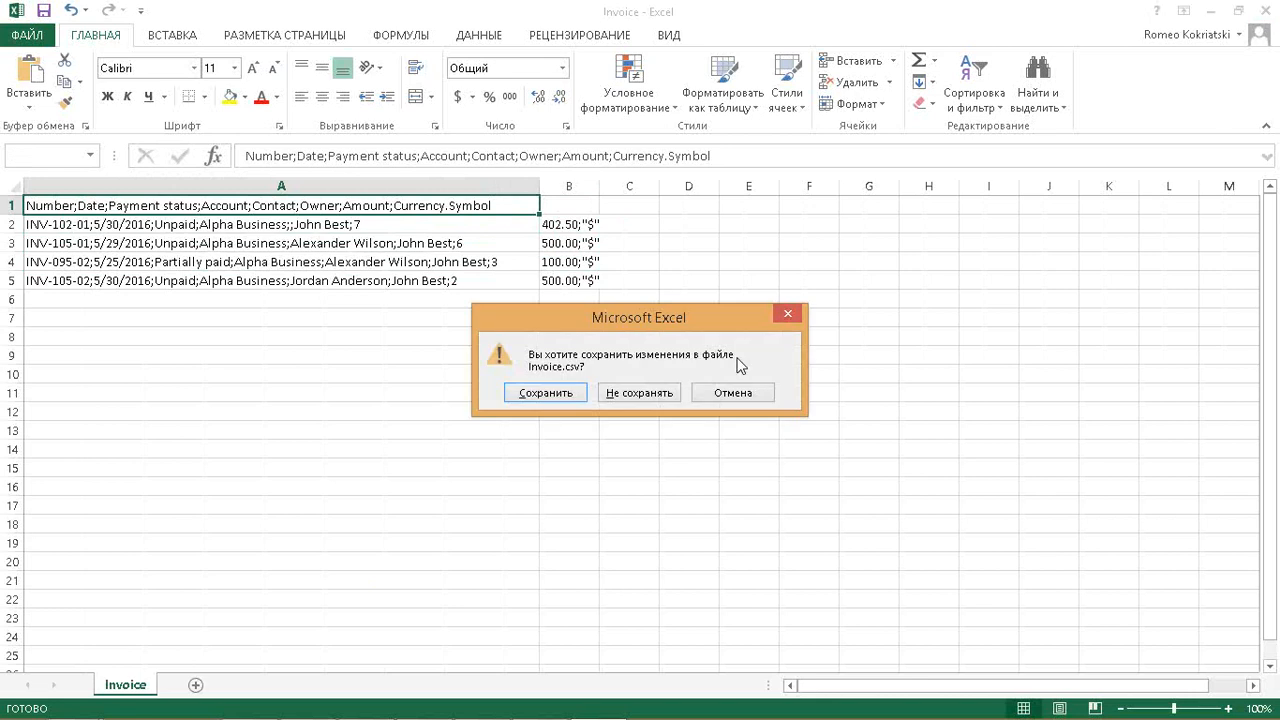
{"action": "left_click", "coordinate": [650, 393]}
{"action": "left_click", "coordinate": [745, 308]}
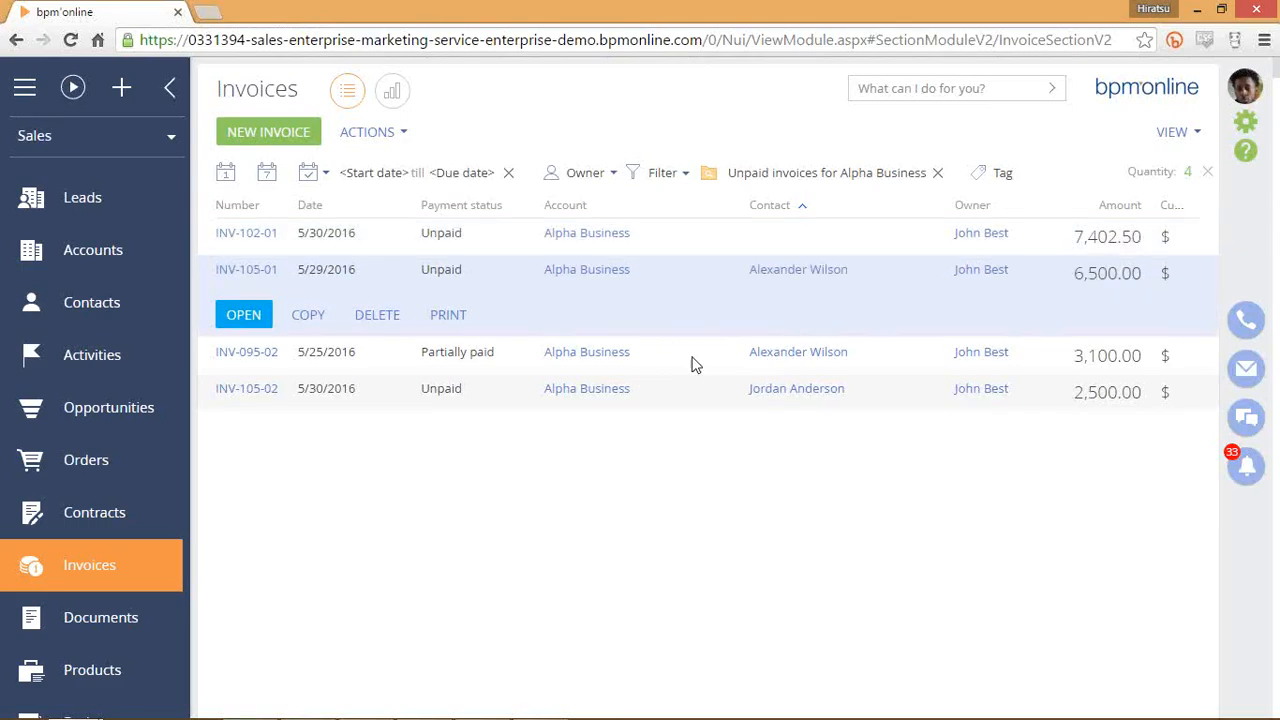
Recheck the invoices, clear a stray text selection, then go via Accounts to the Activities calendar.
{"action": "left_click", "coordinate": [695, 360]}
{"action": "left_click", "coordinate": [708, 272]}
{"action": "left_click", "coordinate": [682, 236]}
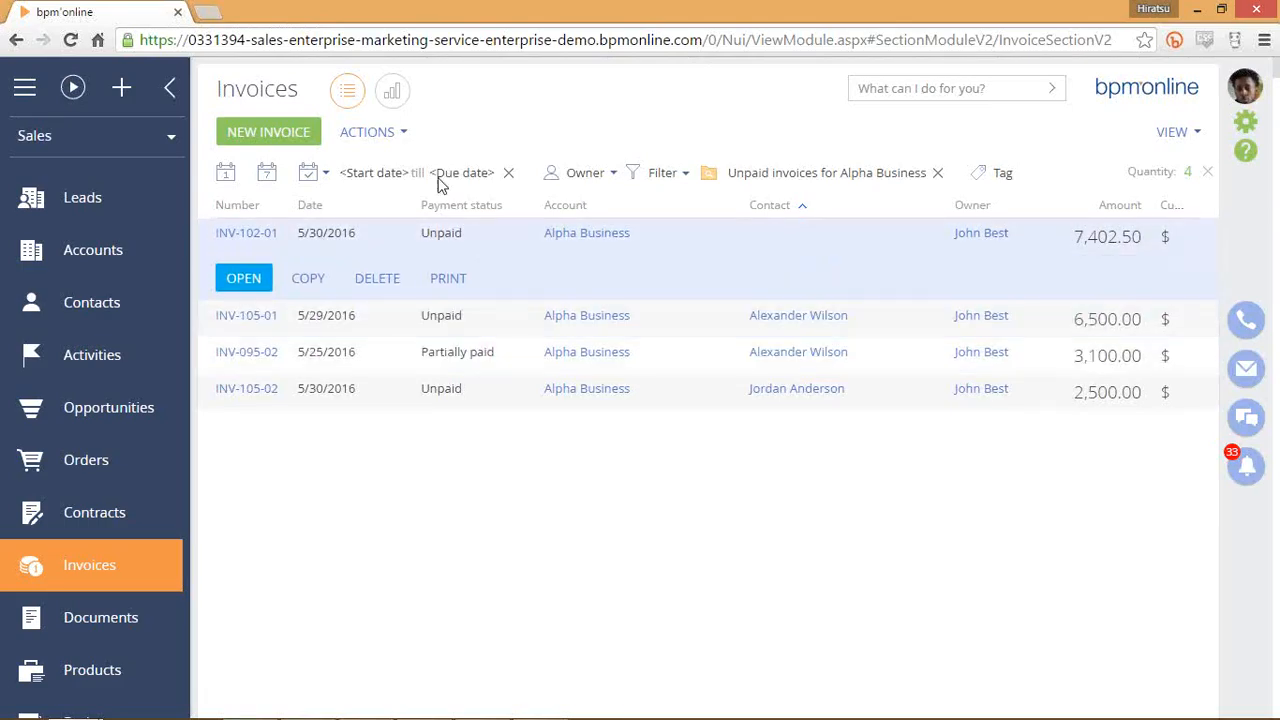
{"action": "left_click_drag", "start_coordinate": [210, 232], "coordinate": [749, 470]}
{"action": "left_click", "coordinate": [749, 470]}
{"action": "left_click", "coordinate": [128, 262]}
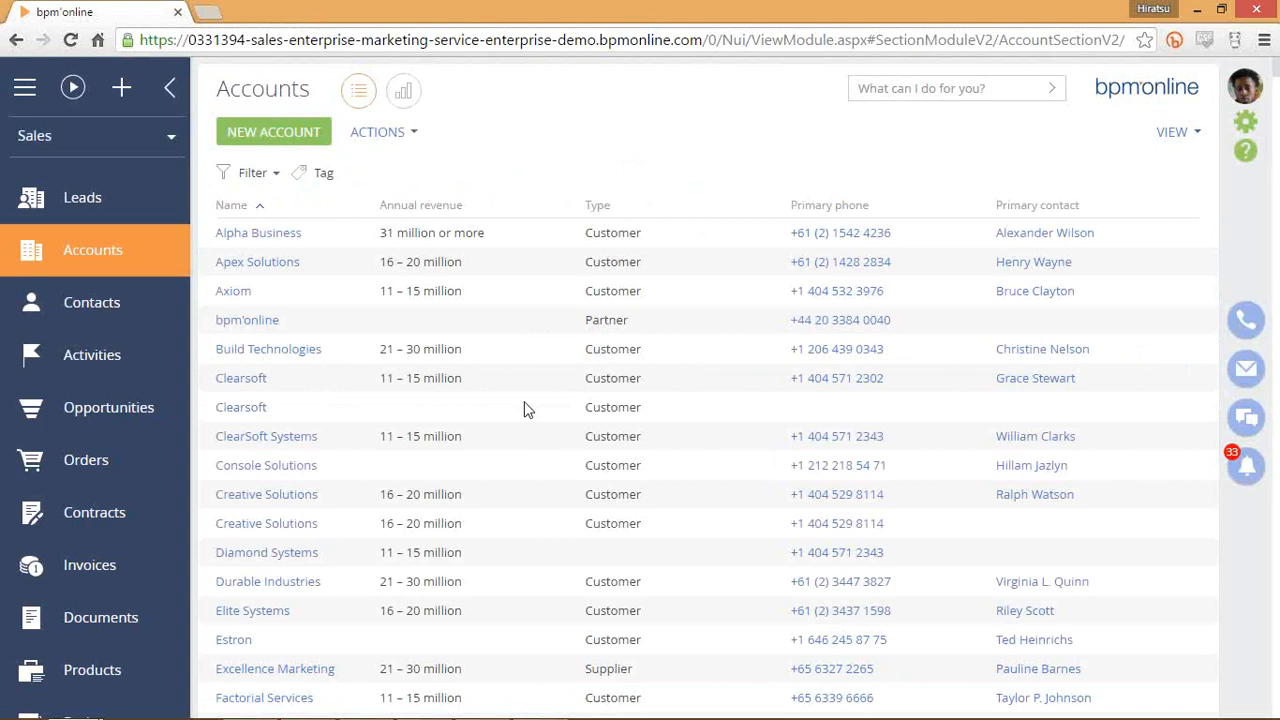
{"action": "left_click", "coordinate": [115, 366]}
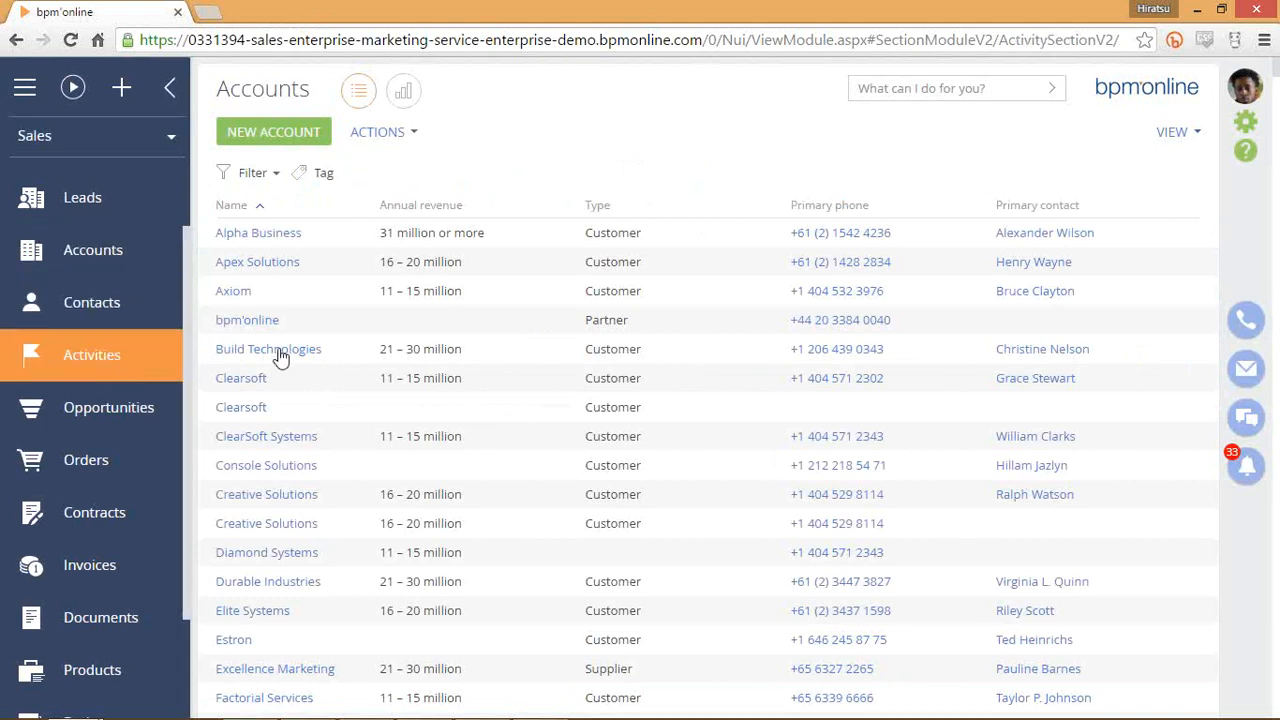
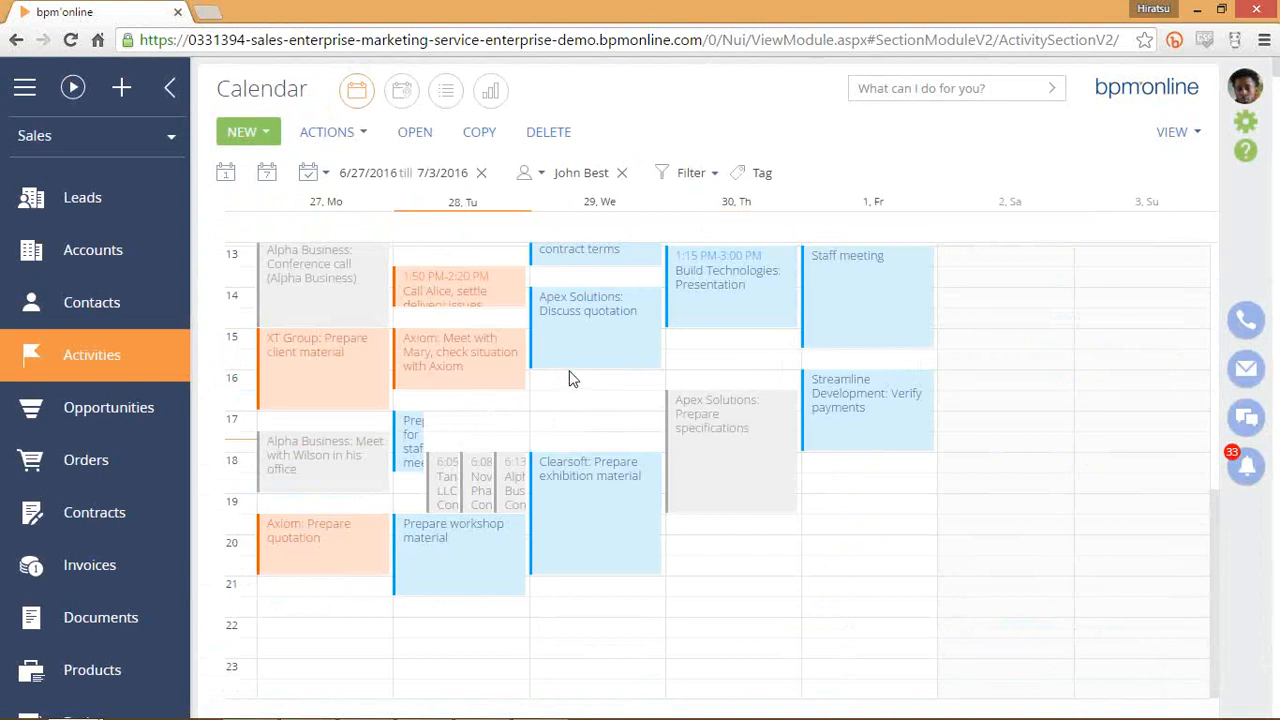
Look over the week calendar and open, then close, its filter options without choosing one.
{"action": "scroll", "coordinate": [566, 372], "scroll_direction": "up", "scroll_amount": 3}
{"action": "scroll", "coordinate": [612, 503], "scroll_direction": "down", "scroll_amount": 3}
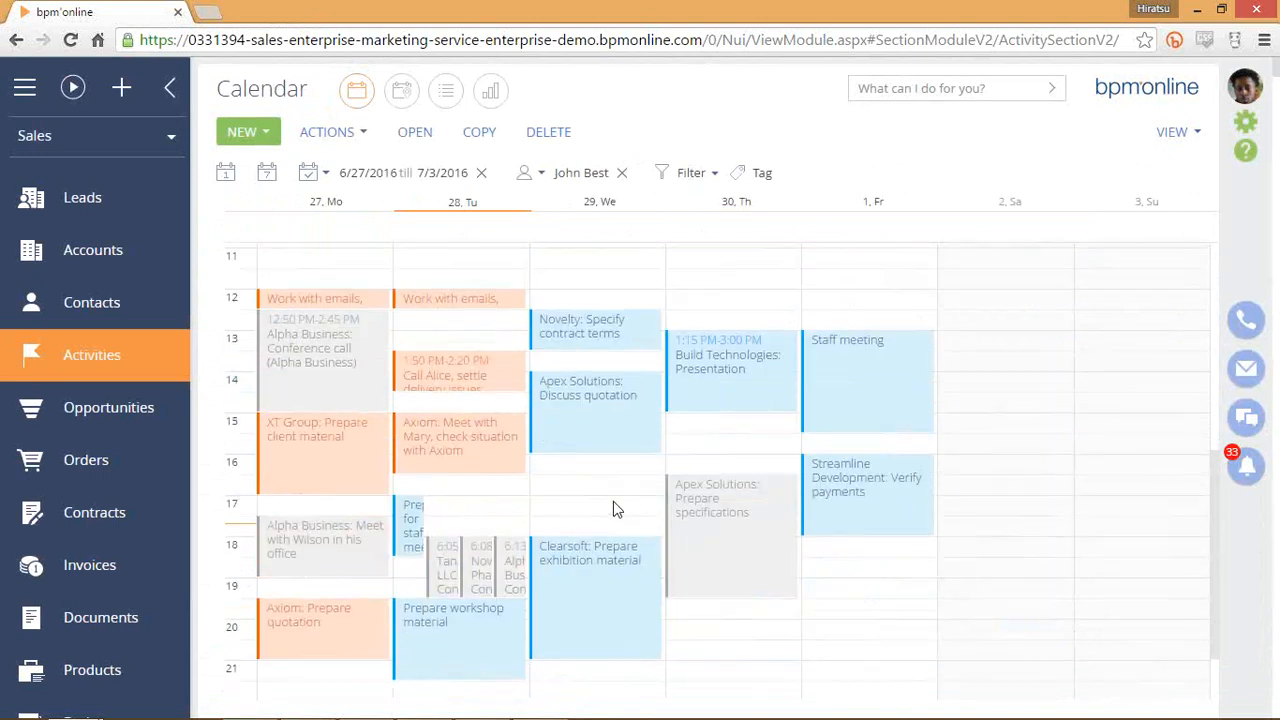
{"action": "scroll", "coordinate": [613, 500], "scroll_direction": "up", "scroll_amount": 1}
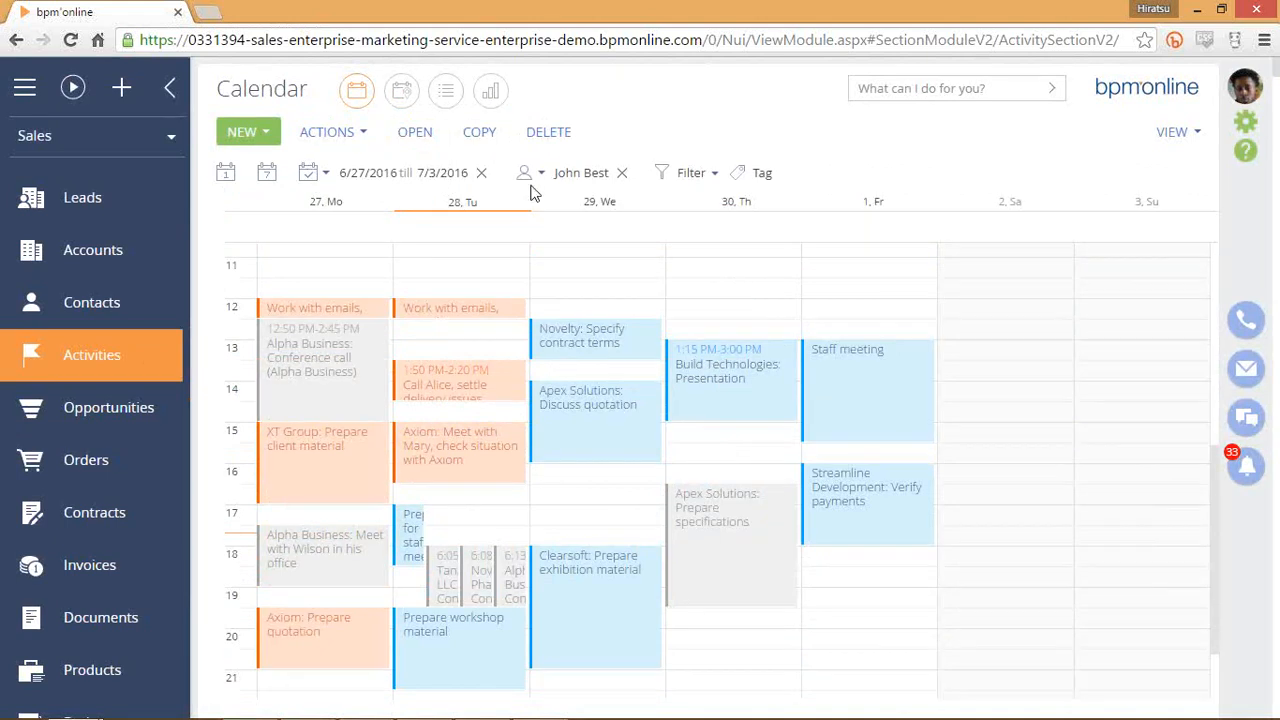
{"action": "left_click", "coordinate": [712, 180]}
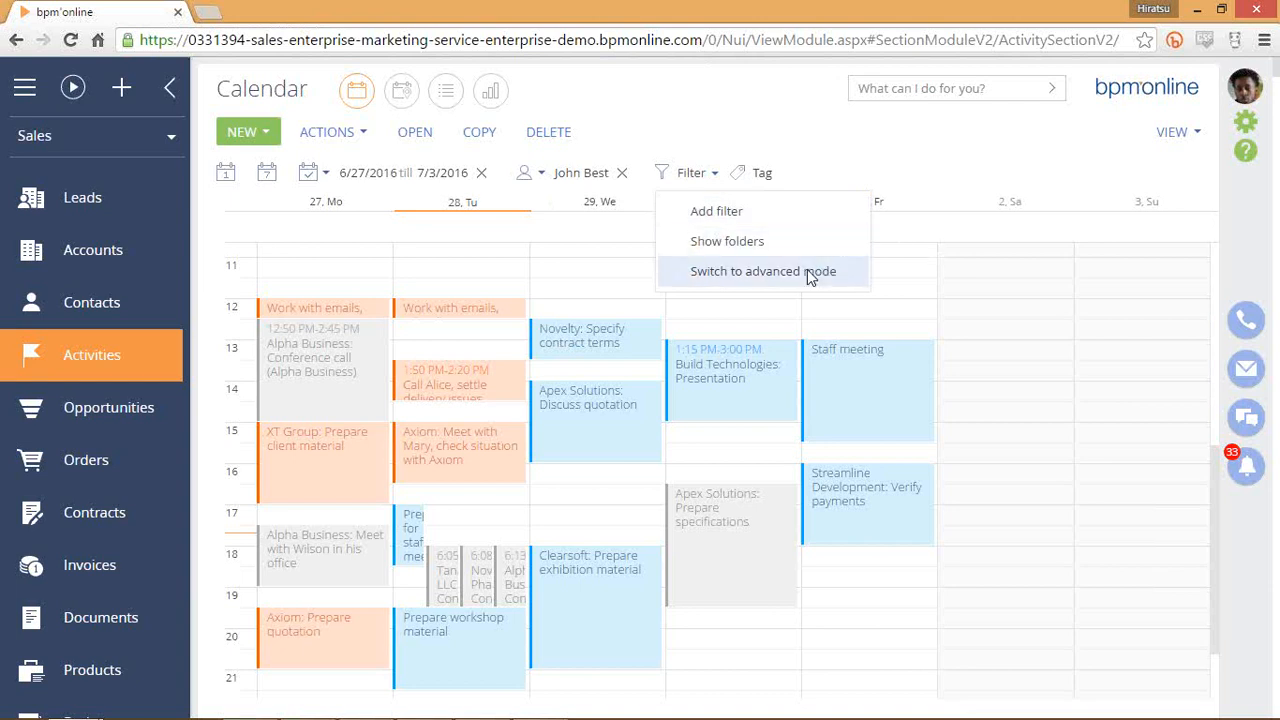
{"action": "left_click", "coordinate": [812, 144]}
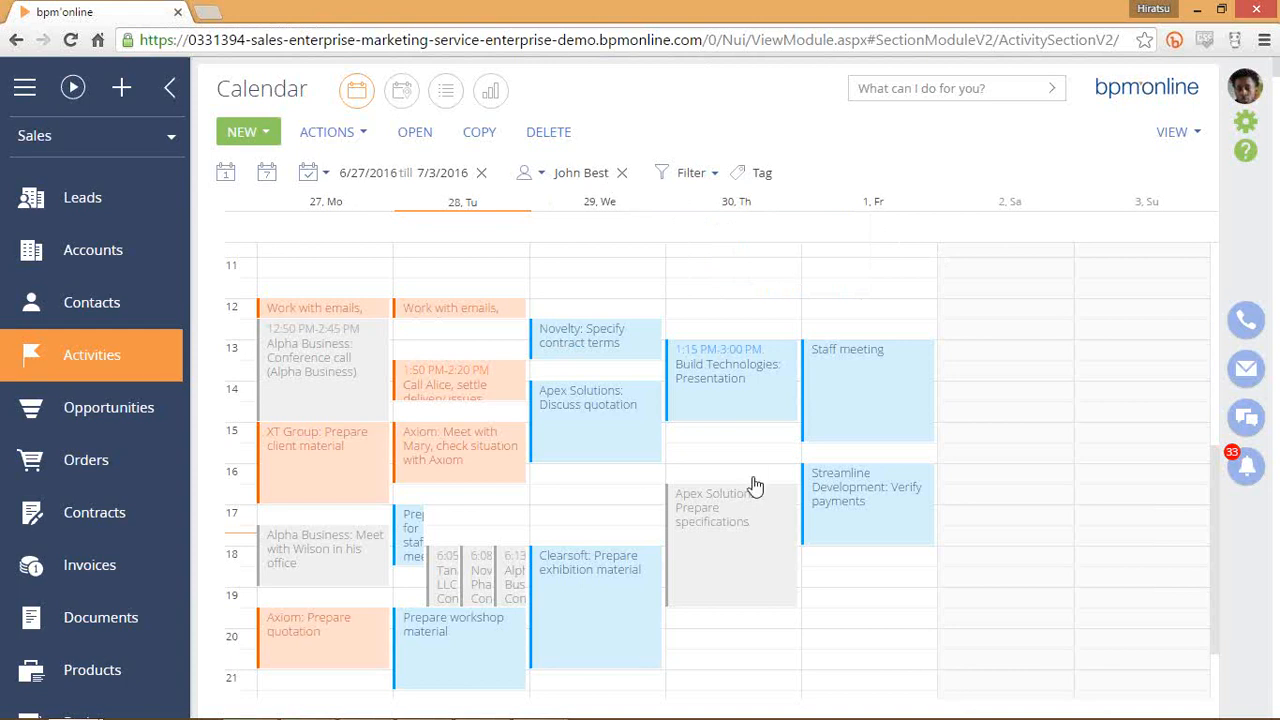
Select Wednesday 4:00–5:00 PM on the week calendar for a new activity.
{"action": "scroll", "coordinate": [724, 386], "scroll_direction": "down", "scroll_amount": 1}
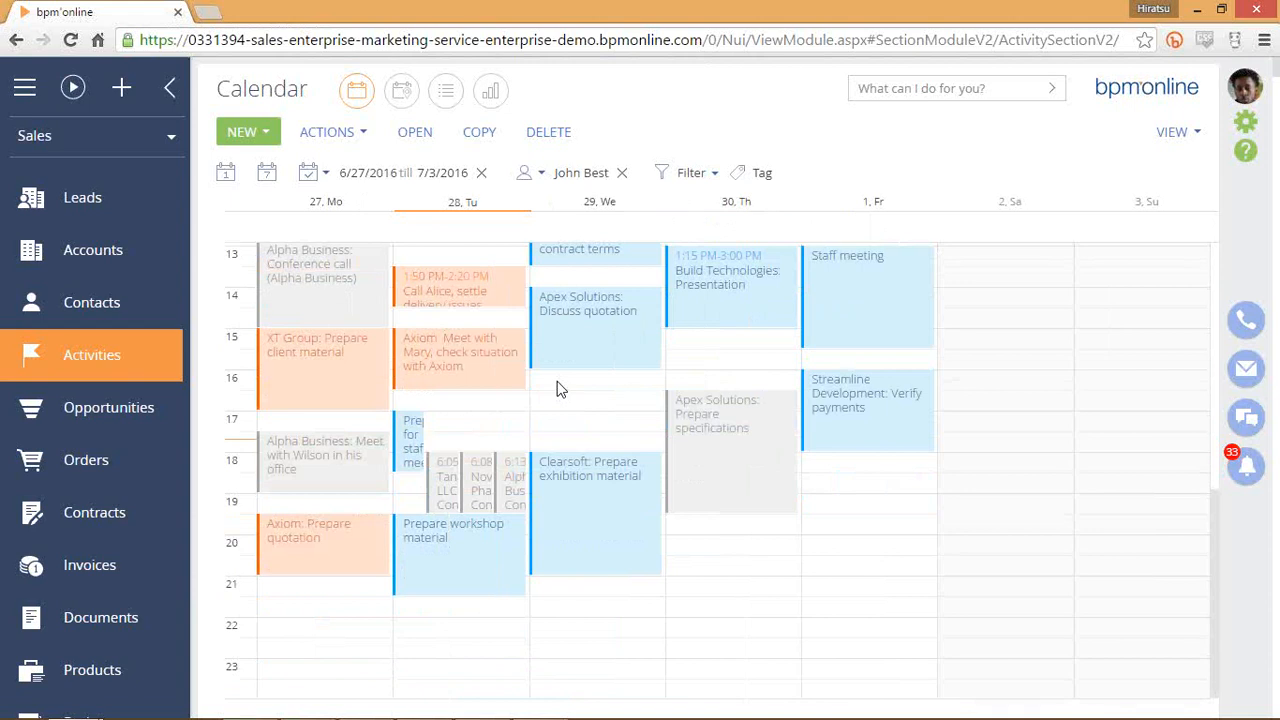
{"action": "left_click_drag", "start_coordinate": [558, 388], "coordinate": [565, 452]}
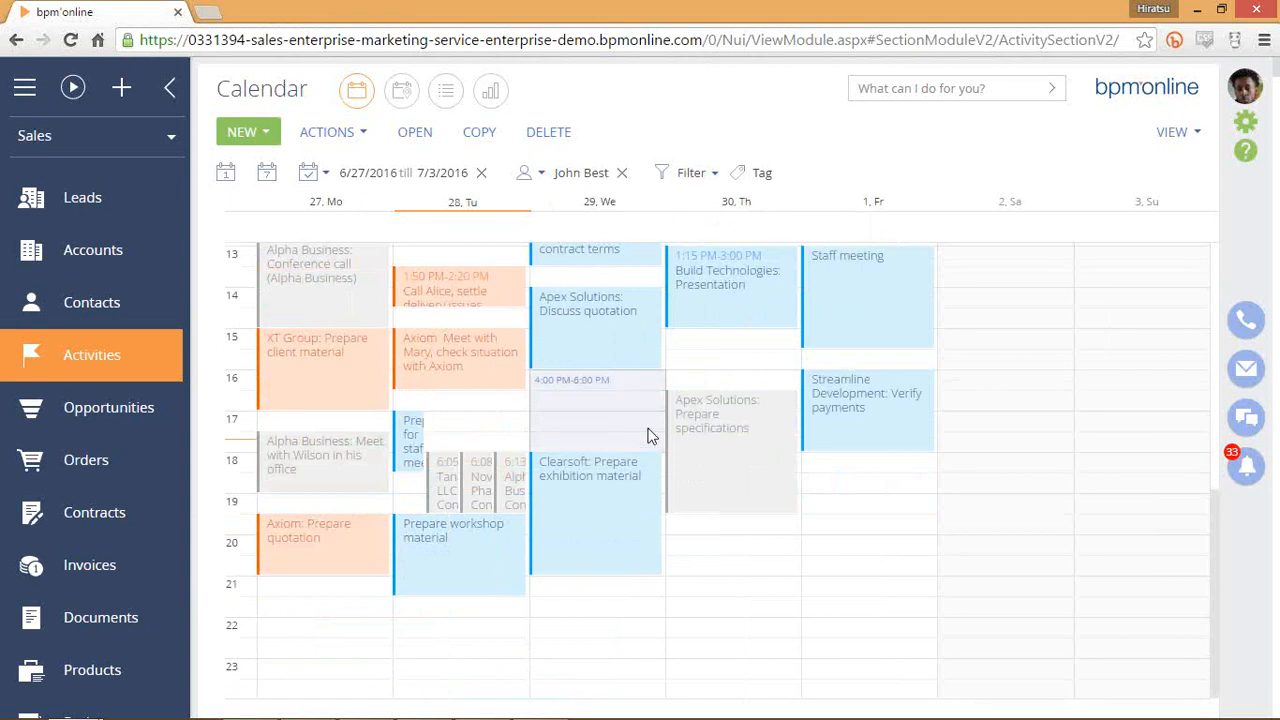
{"action": "left_click", "coordinate": [254, 131]}
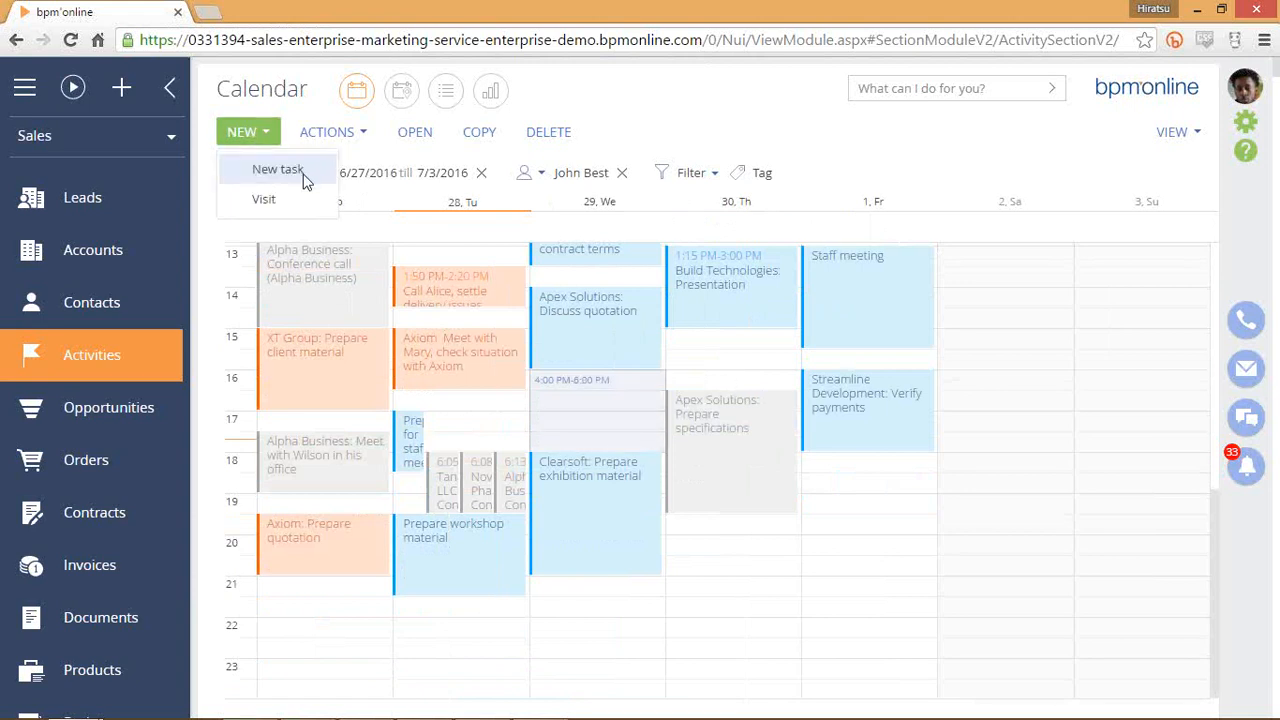
{"action": "left_click", "coordinate": [280, 169]}
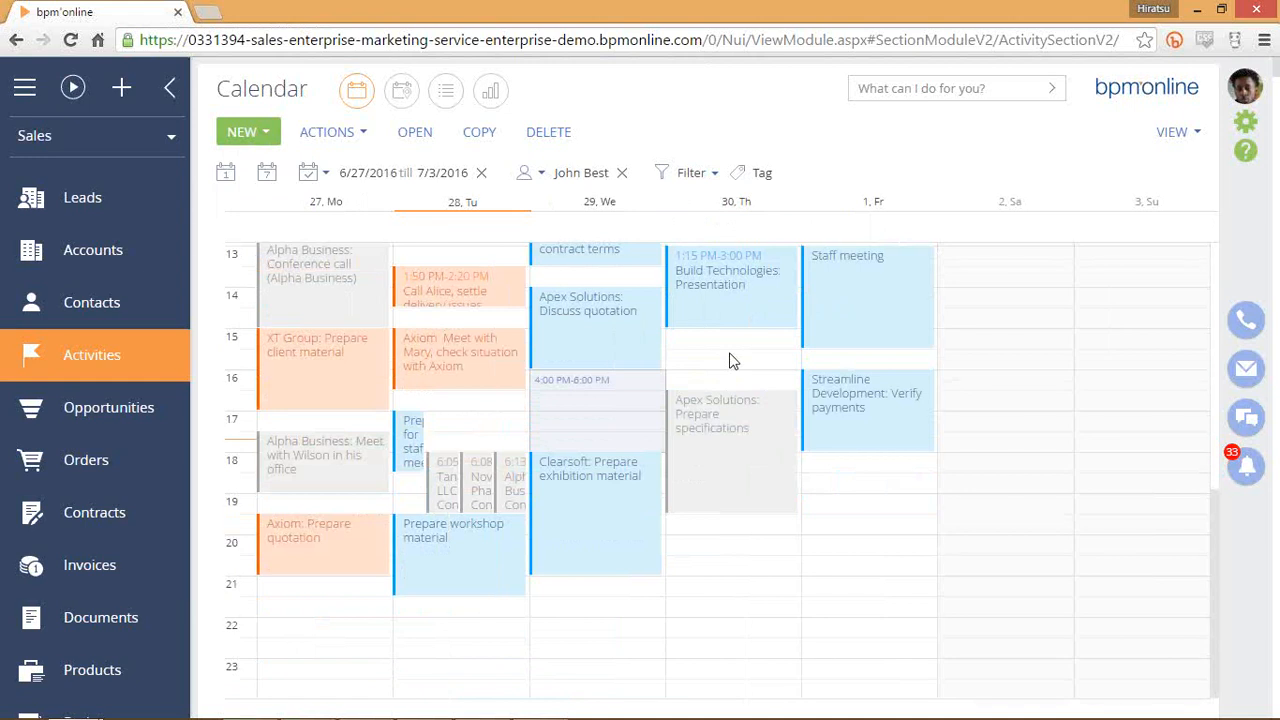
{"action": "scroll", "coordinate": [701, 396], "scroll_direction": "down", "scroll_amount": 3}
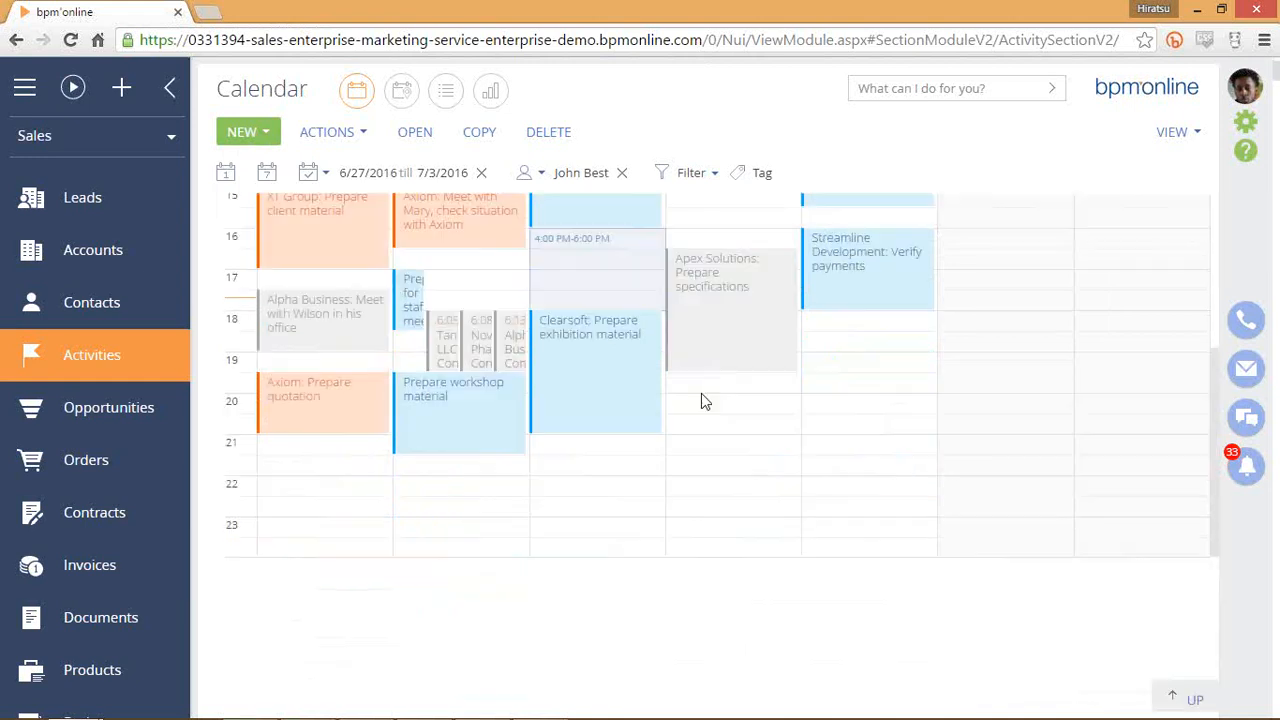
{"action": "scroll", "coordinate": [703, 402], "scroll_direction": "up", "scroll_amount": 4}
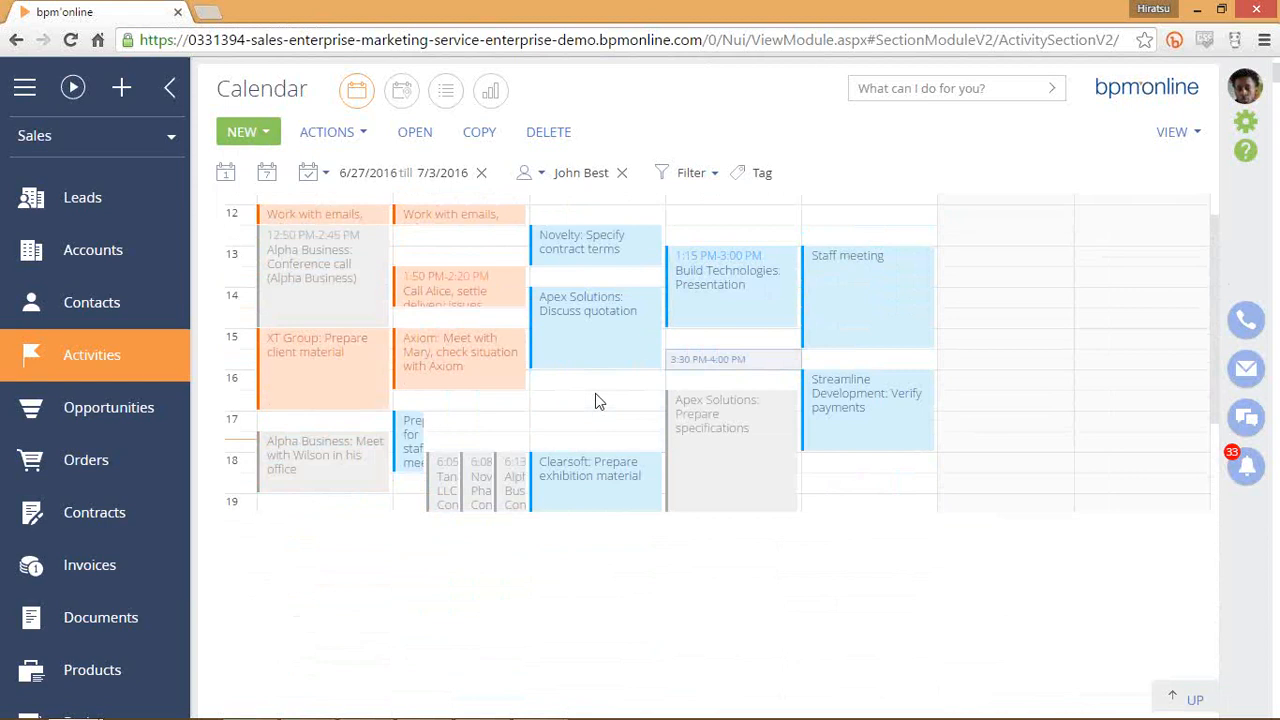
{"action": "mouse_move", "coordinate": [603, 387]}
{"action": "left_mouse_down"}
{"action": "mouse_move", "coordinate": [598, 451]}
{"action": "mouse_move", "coordinate": [603, 412]}
{"action": "left_mouse_up"}
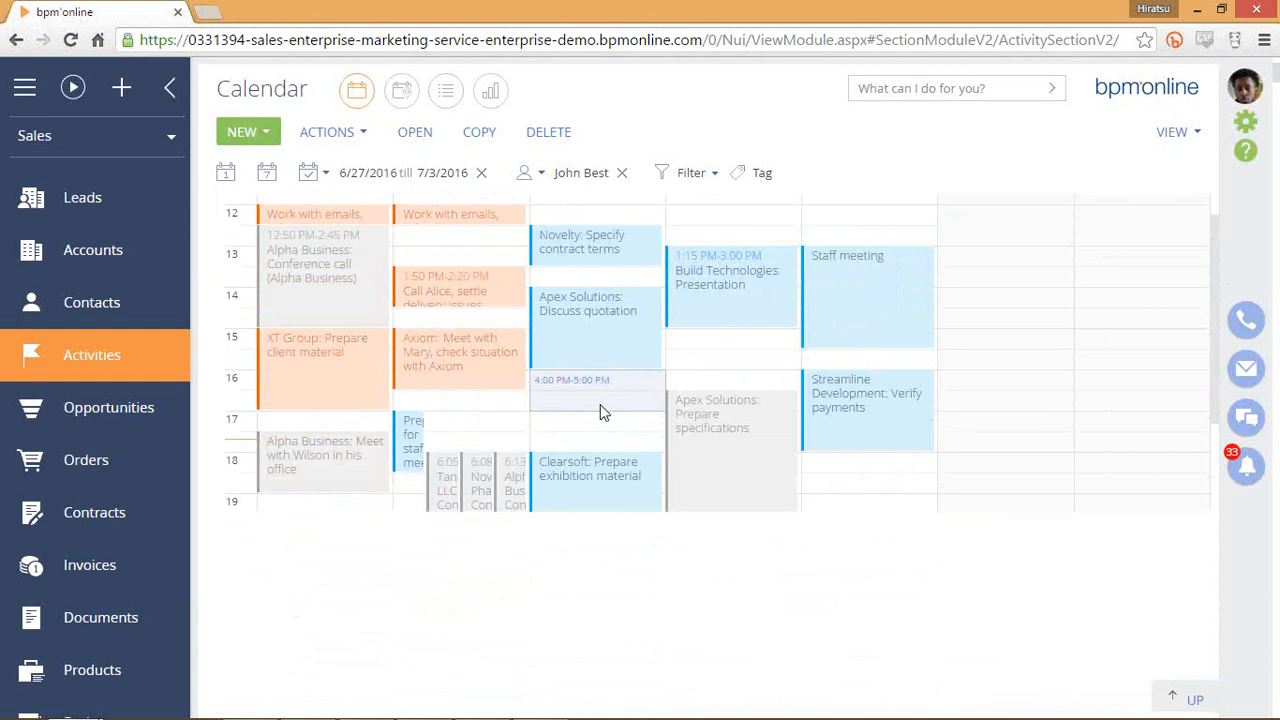
{"action": "left_click", "coordinate": [258, 132]}
{"action": "left_click", "coordinate": [268, 168]}
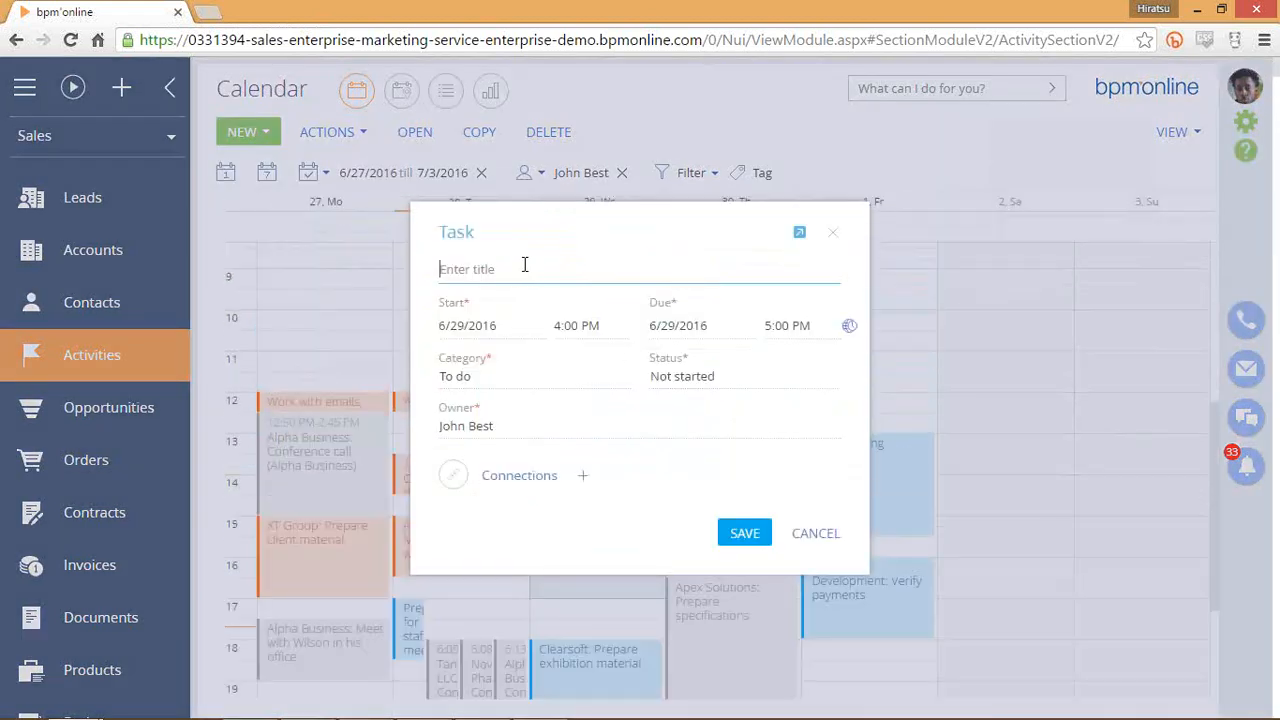
{"action": "type", "text": "holding webinar"}
{"action": "left_click", "coordinate": [614, 384]}
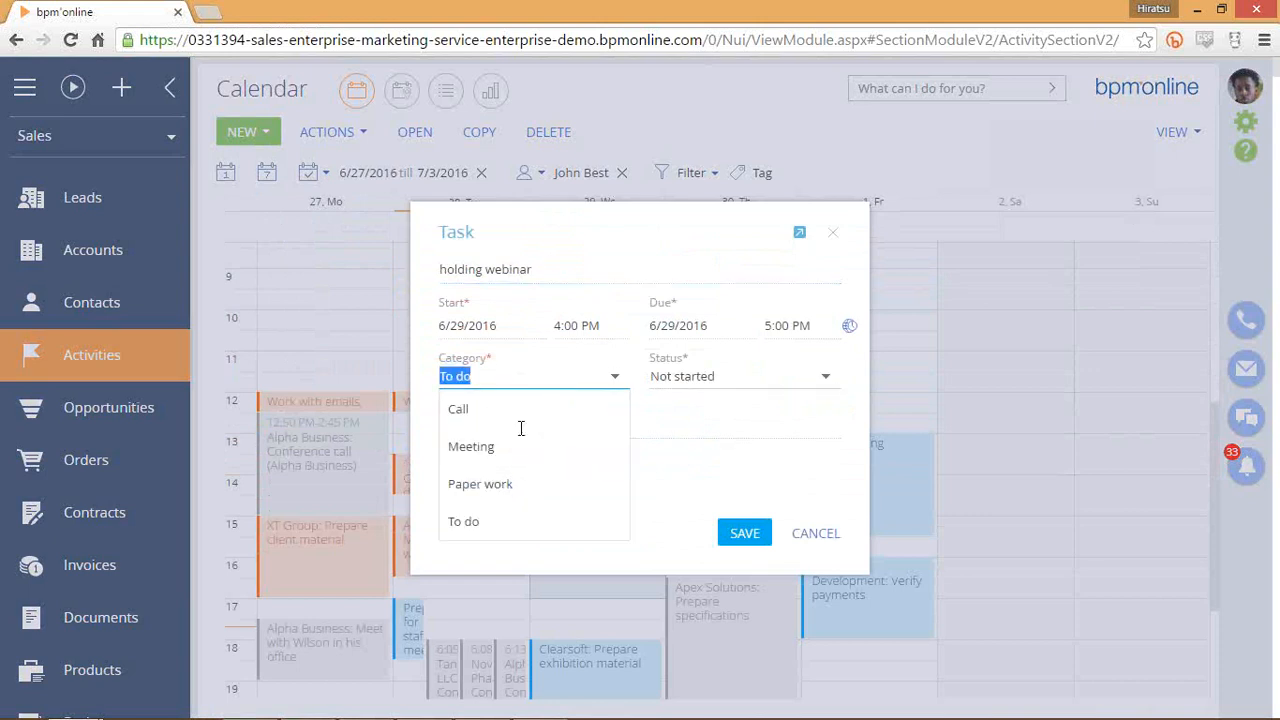
{"action": "key", "text": "Tab"}
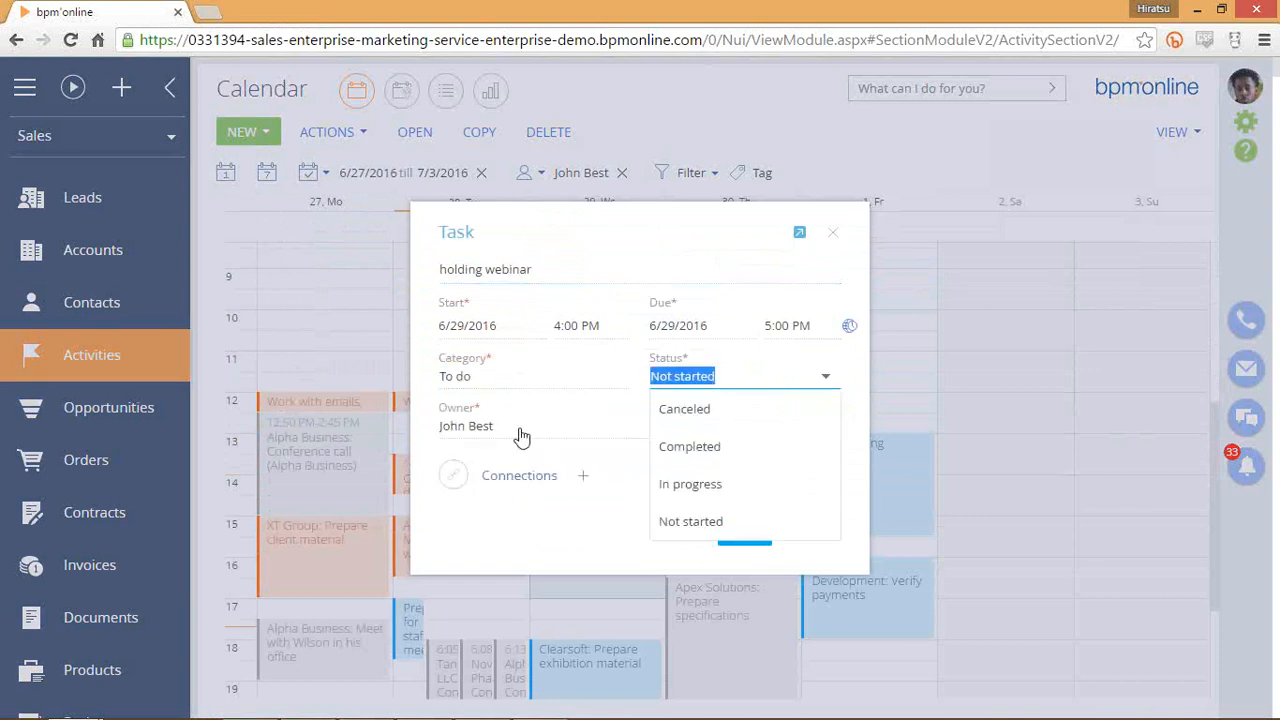
{"action": "left_click", "coordinate": [700, 482]}
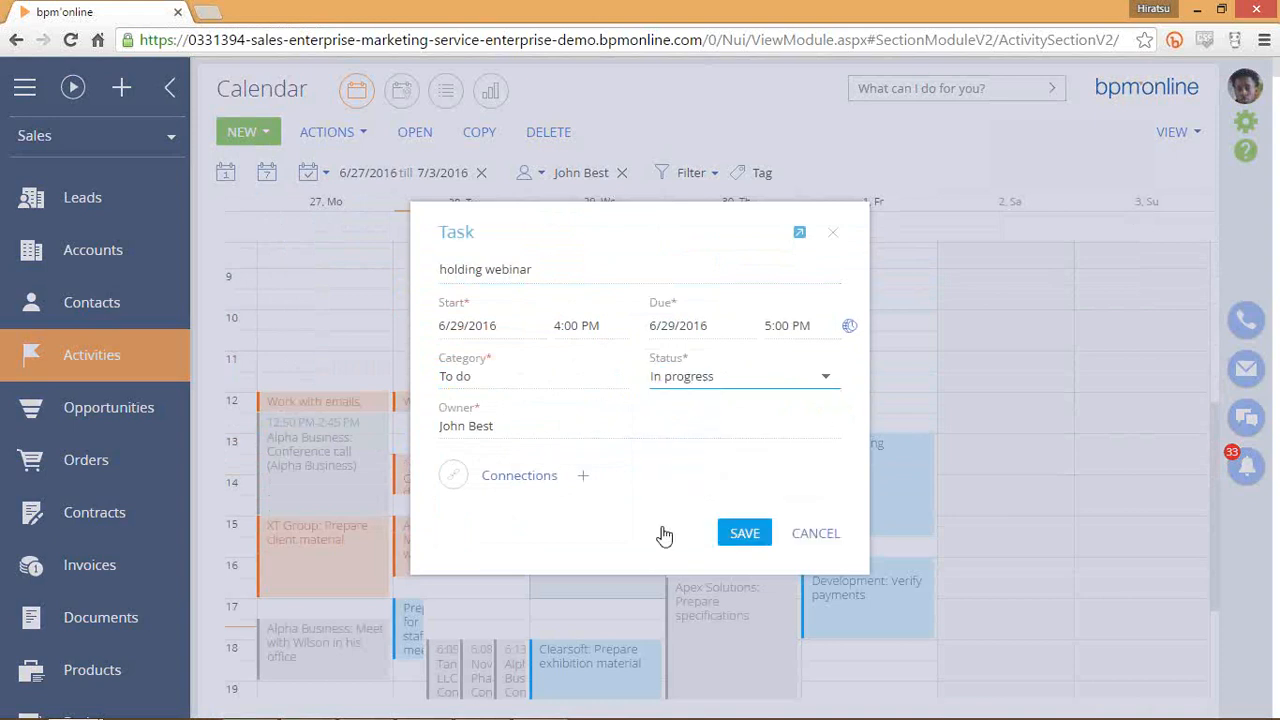
{"action": "left_click", "coordinate": [583, 478]}
{"action": "scroll", "coordinate": [635, 345], "scroll_direction": "down", "scroll_amount": 2}
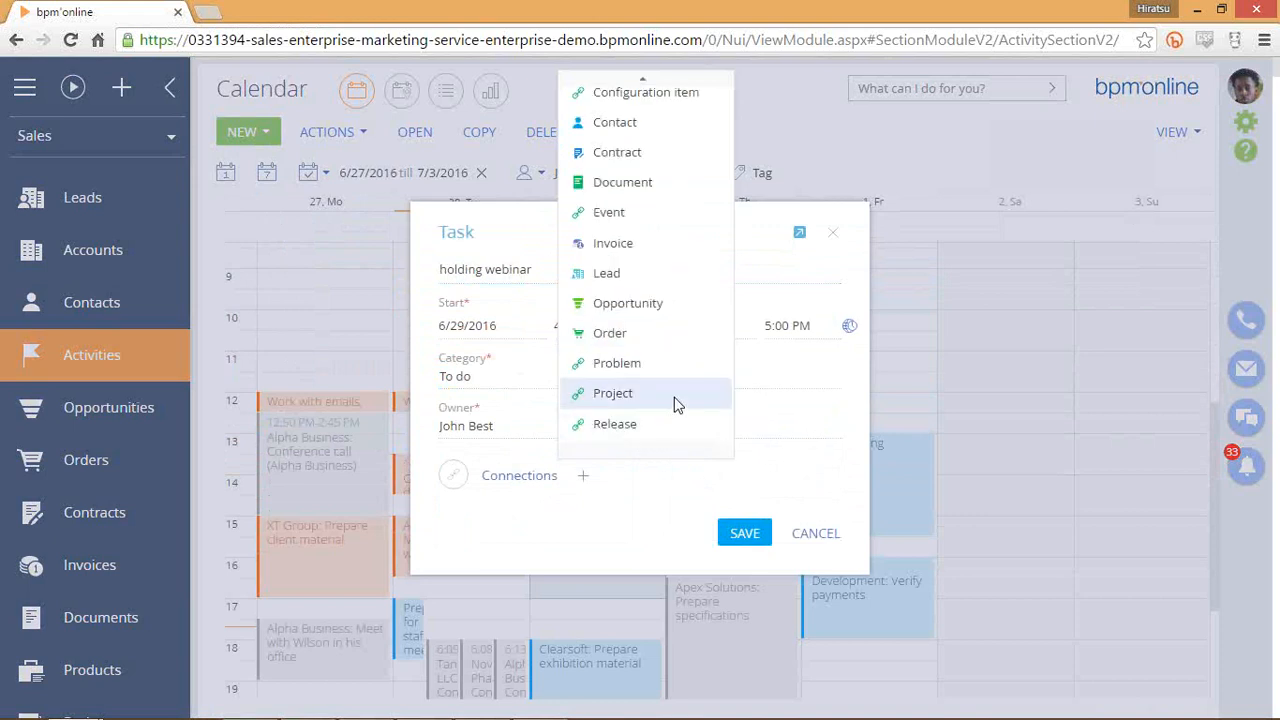
{"action": "scroll", "coordinate": [675, 400], "scroll_direction": "up", "scroll_amount": 2}
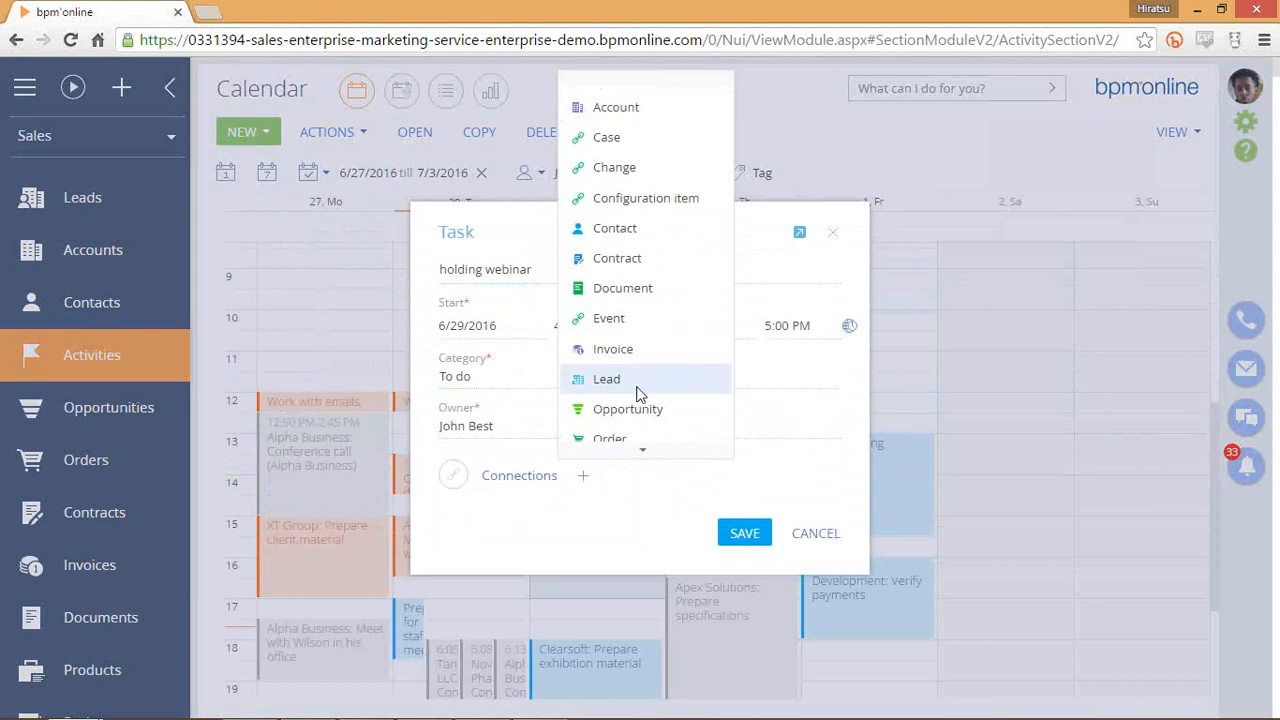
{"action": "scroll", "coordinate": [646, 300], "scroll_direction": "down", "scroll_amount": 2}
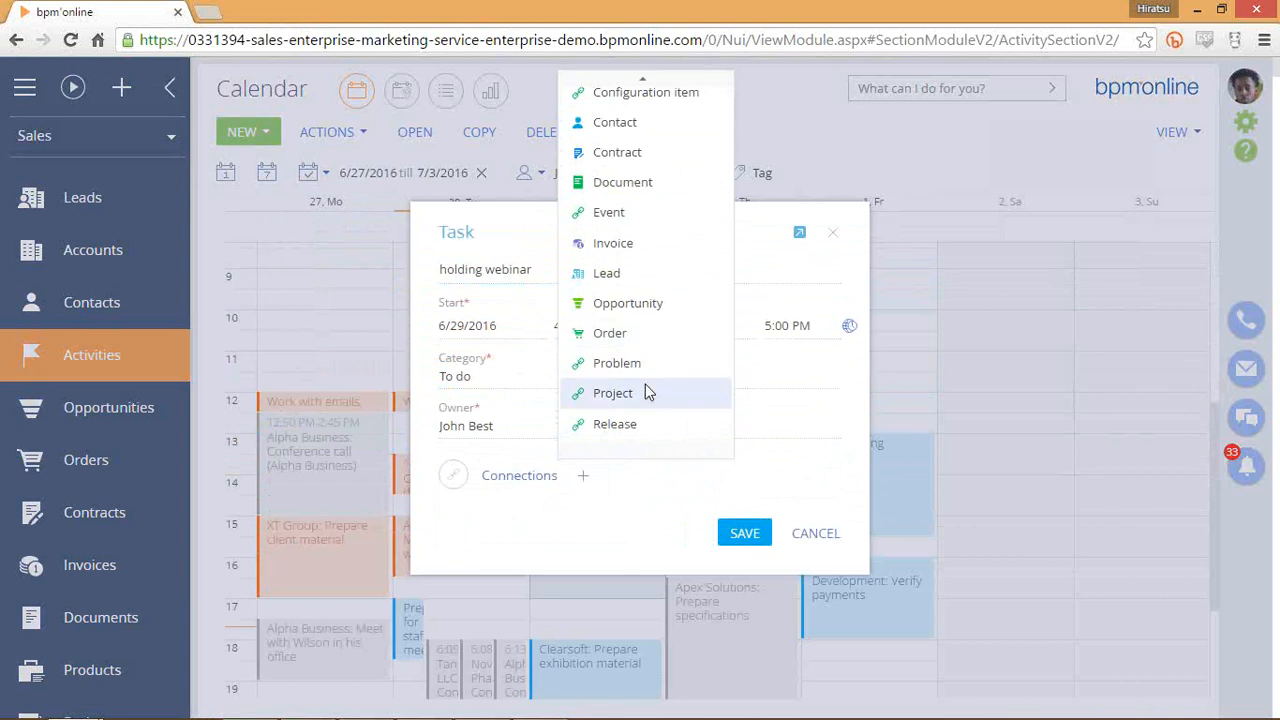
{"action": "scroll", "coordinate": [647, 387], "scroll_direction": "up", "scroll_amount": 2}
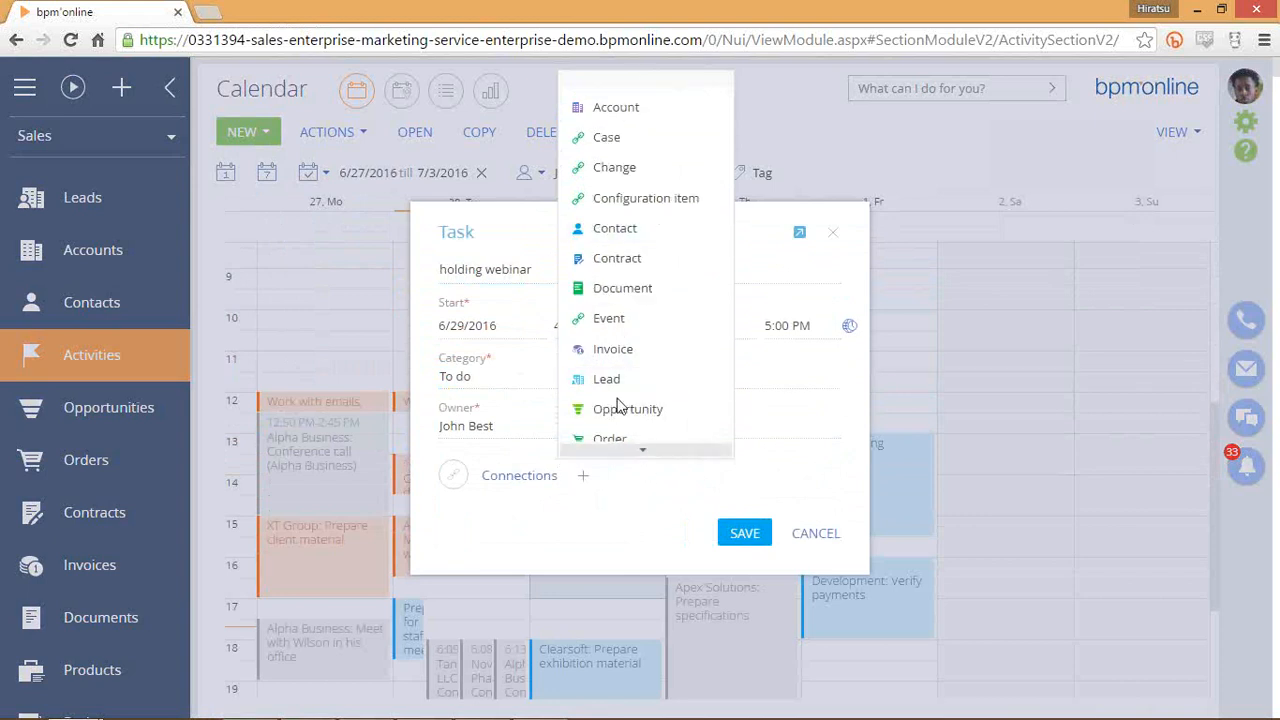
{"action": "left_click", "coordinate": [837, 533]}
{"action": "left_click", "coordinate": [838, 532]}
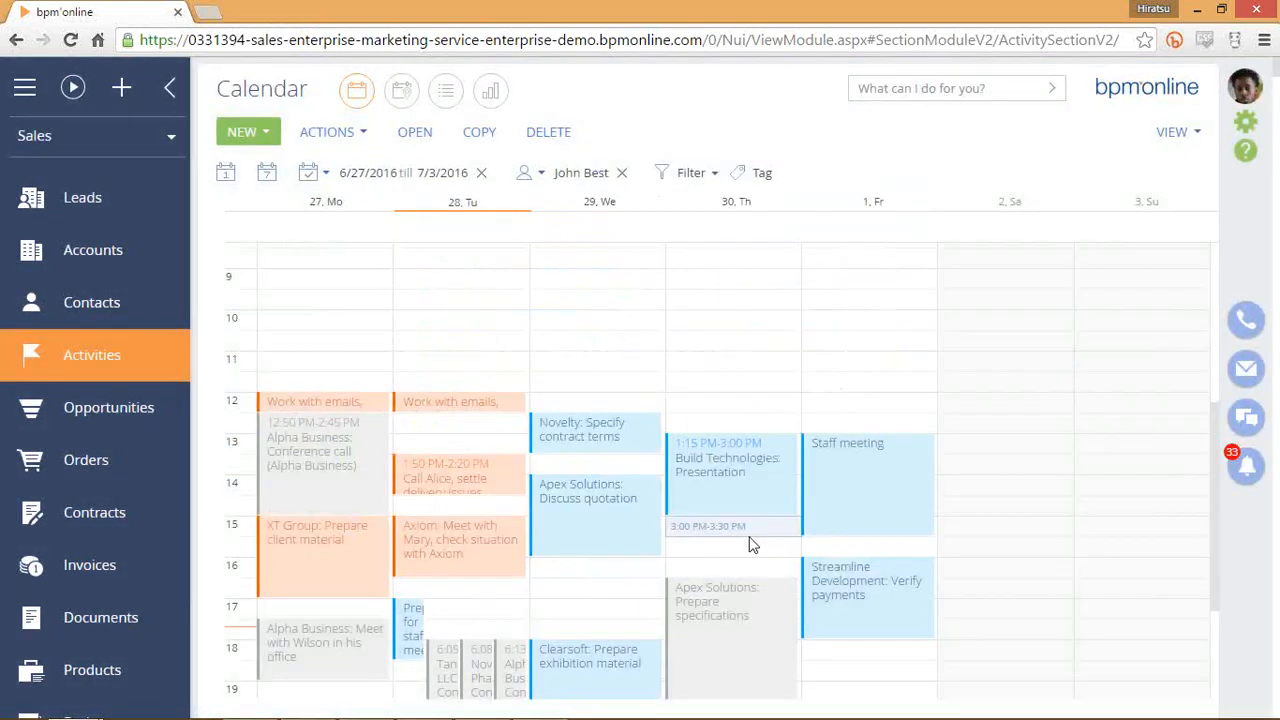
{"action": "scroll", "coordinate": [751, 543], "scroll_direction": "down", "scroll_amount": 3}
{"action": "left_click", "coordinate": [729, 557]}
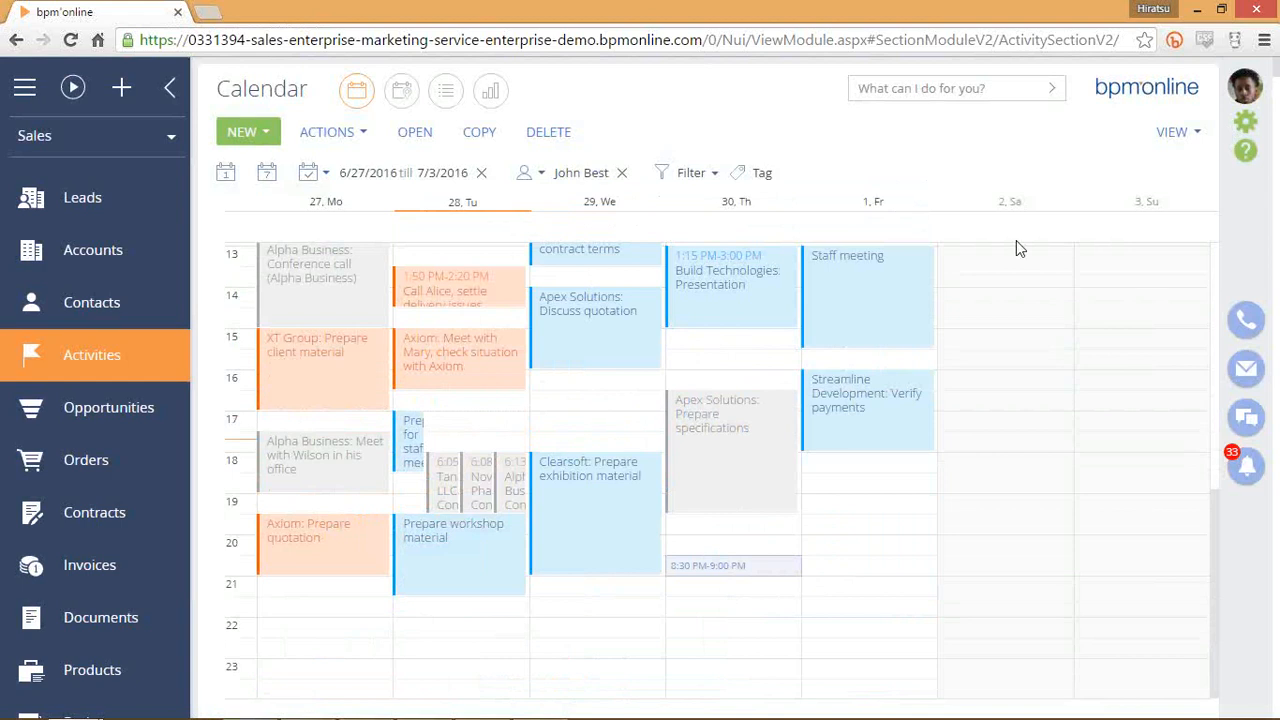
{"action": "left_click", "coordinate": [612, 389]}
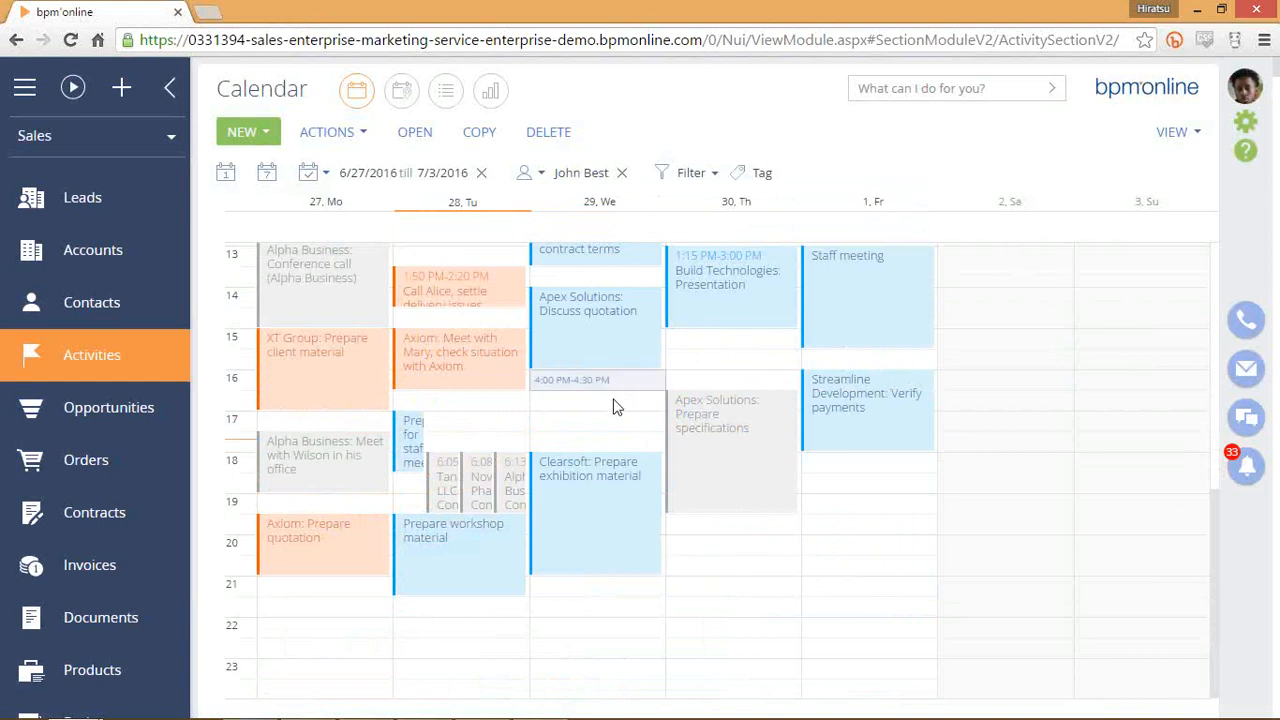
{"action": "left_click", "coordinate": [611, 401]}
{"action": "left_click", "coordinate": [614, 389]}
{"action": "left_click", "coordinate": [604, 402]}
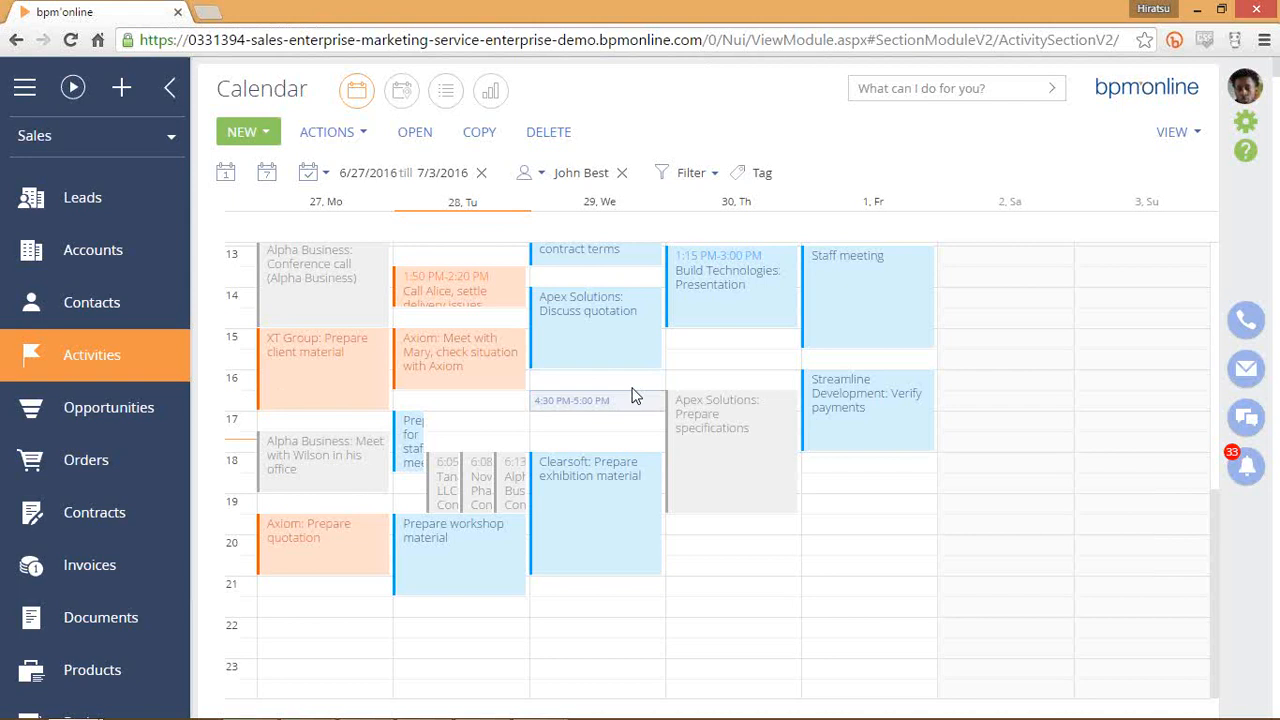
{"action": "left_click", "coordinate": [633, 386]}
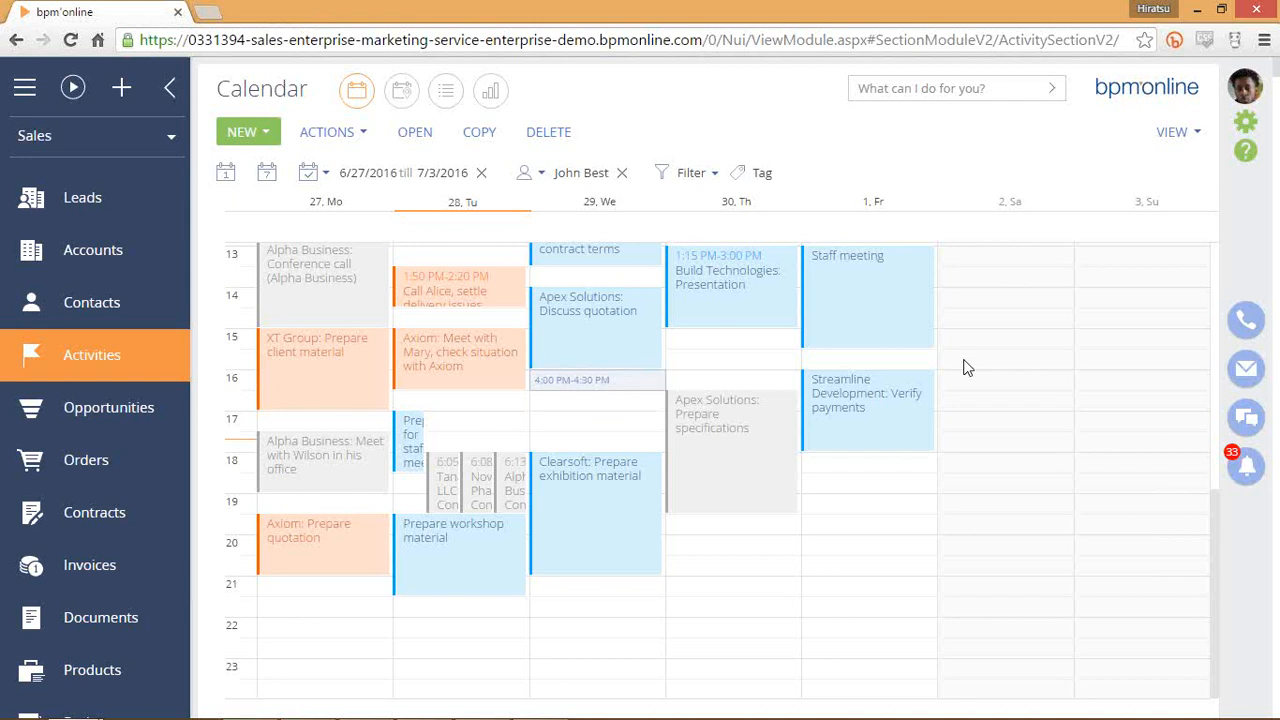
{"action": "left_click", "coordinate": [1171, 134]}
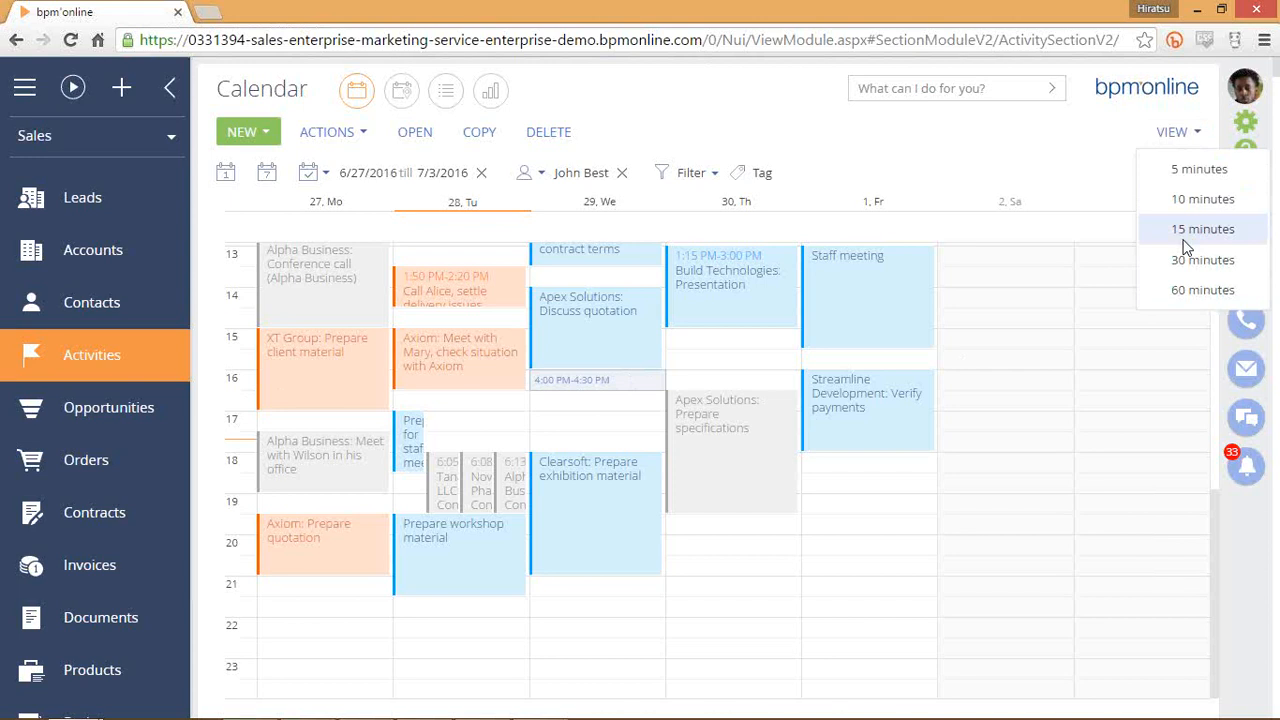
{"action": "left_click", "coordinate": [1011, 340]}
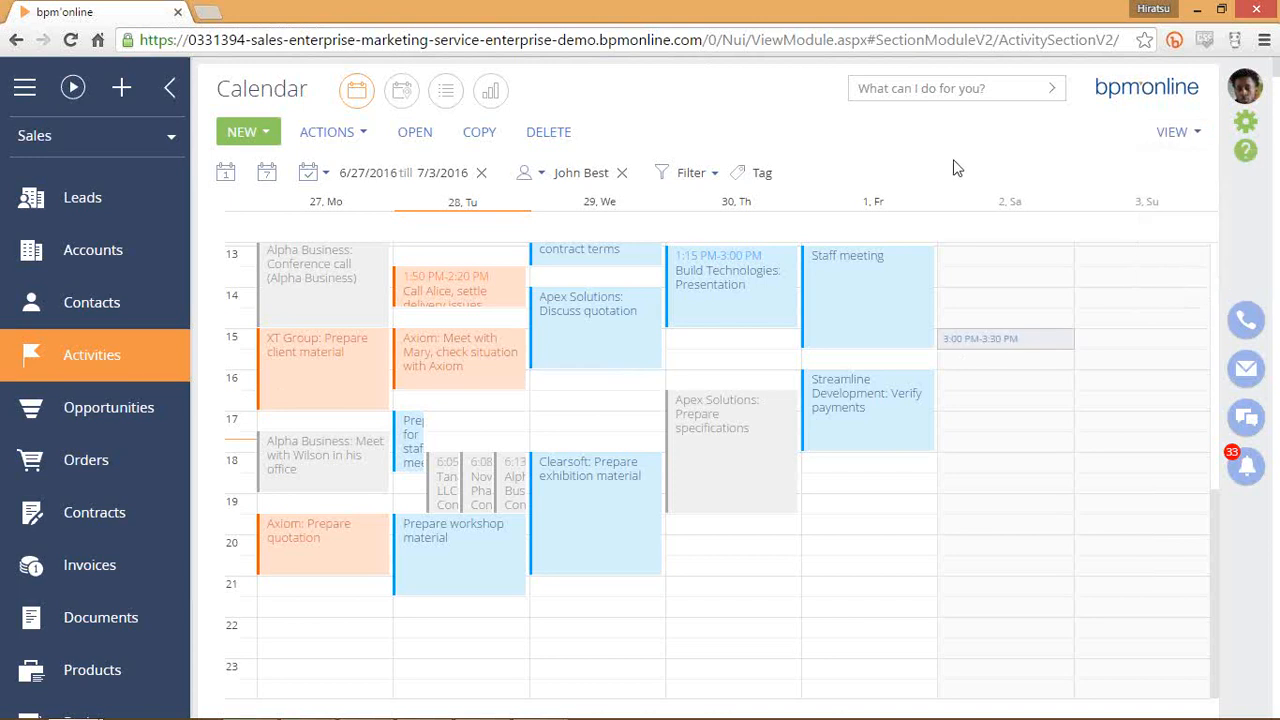
{"action": "left_click", "coordinate": [553, 181]}
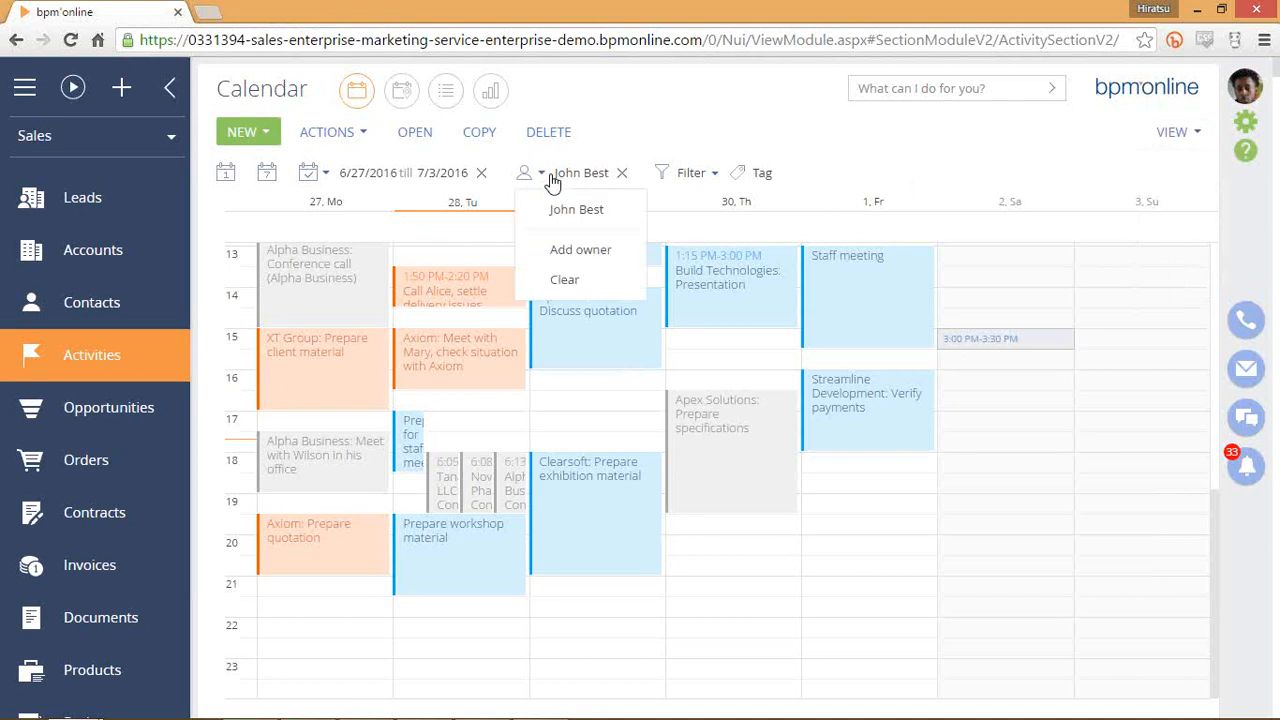
{"action": "left_click", "coordinate": [580, 249]}
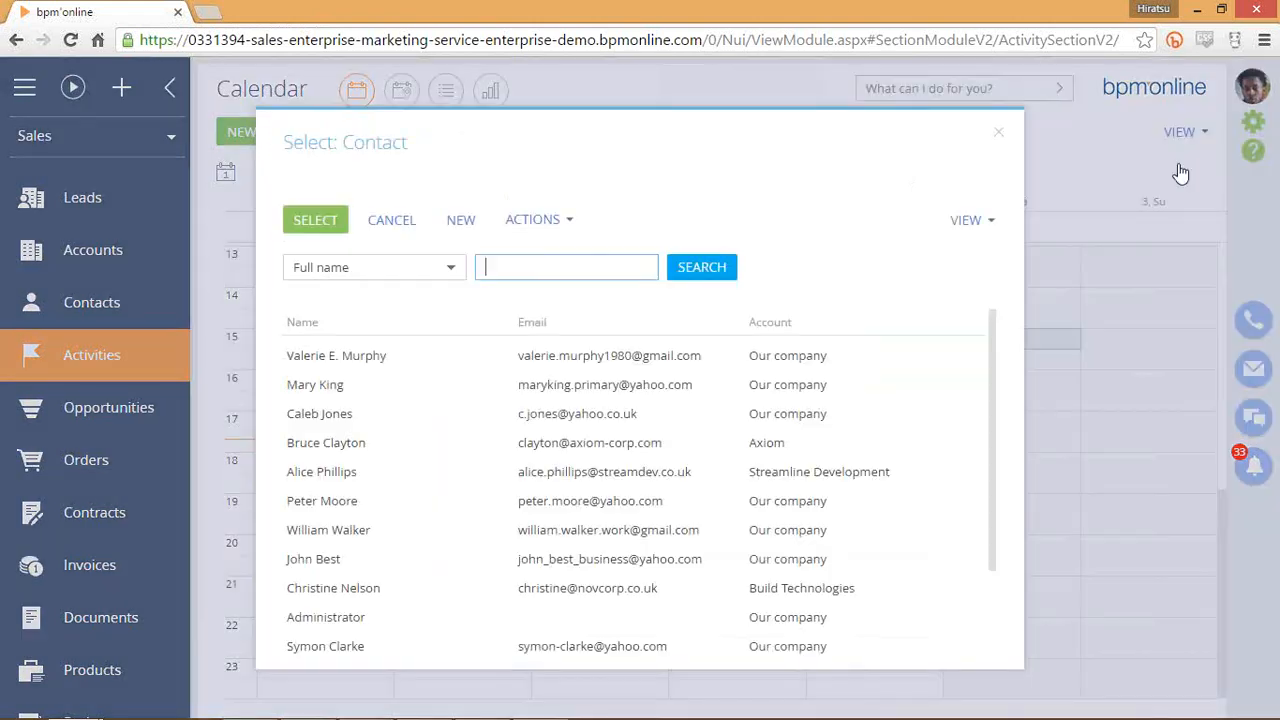
{"action": "left_click", "coordinate": [566, 358]}
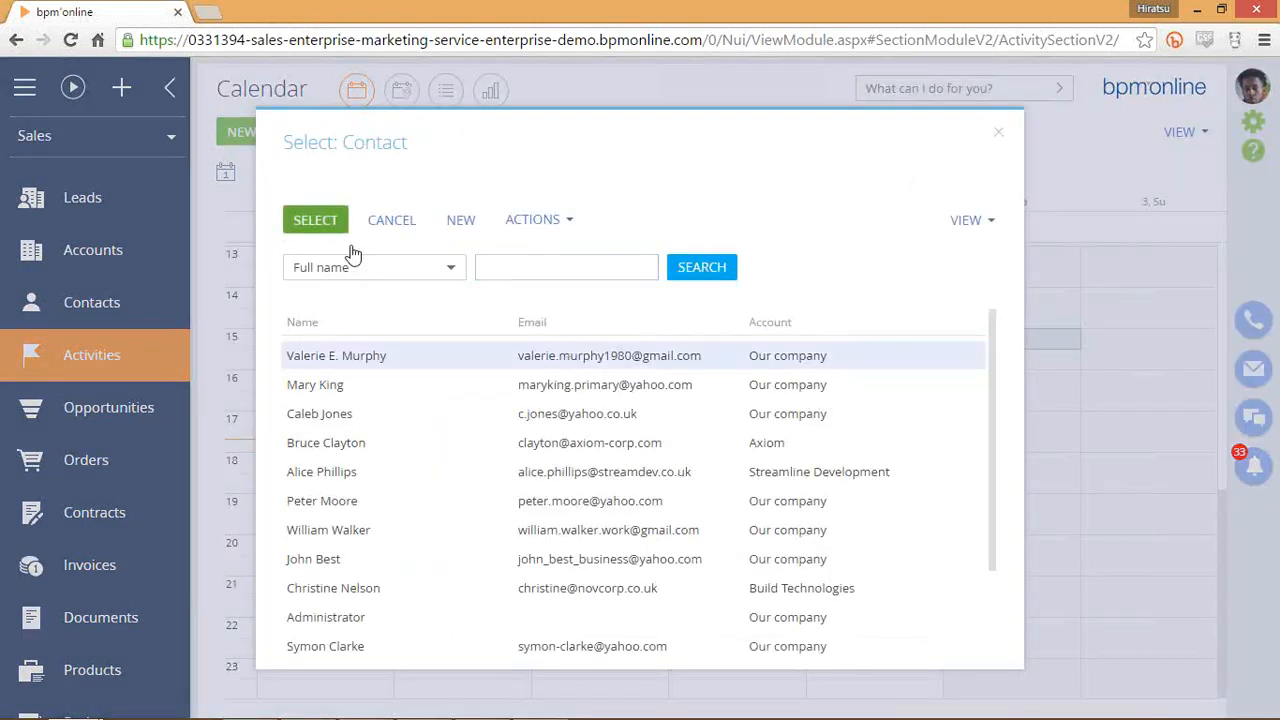
{"action": "left_click", "coordinate": [315, 219]}
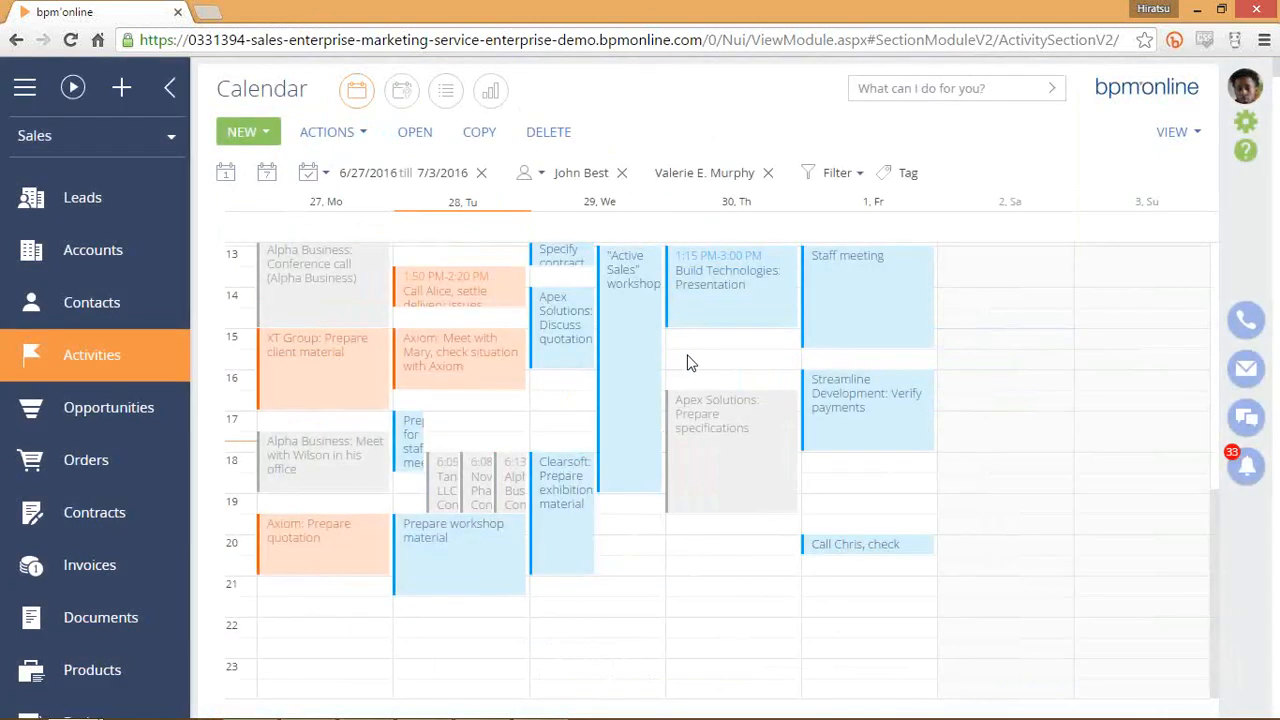
{"action": "left_click", "coordinate": [639, 407]}
{"action": "scroll", "coordinate": [630, 412], "scroll_direction": "down", "scroll_amount": 1}
{"action": "scroll", "coordinate": [630, 412], "scroll_direction": "up", "scroll_amount": 1}
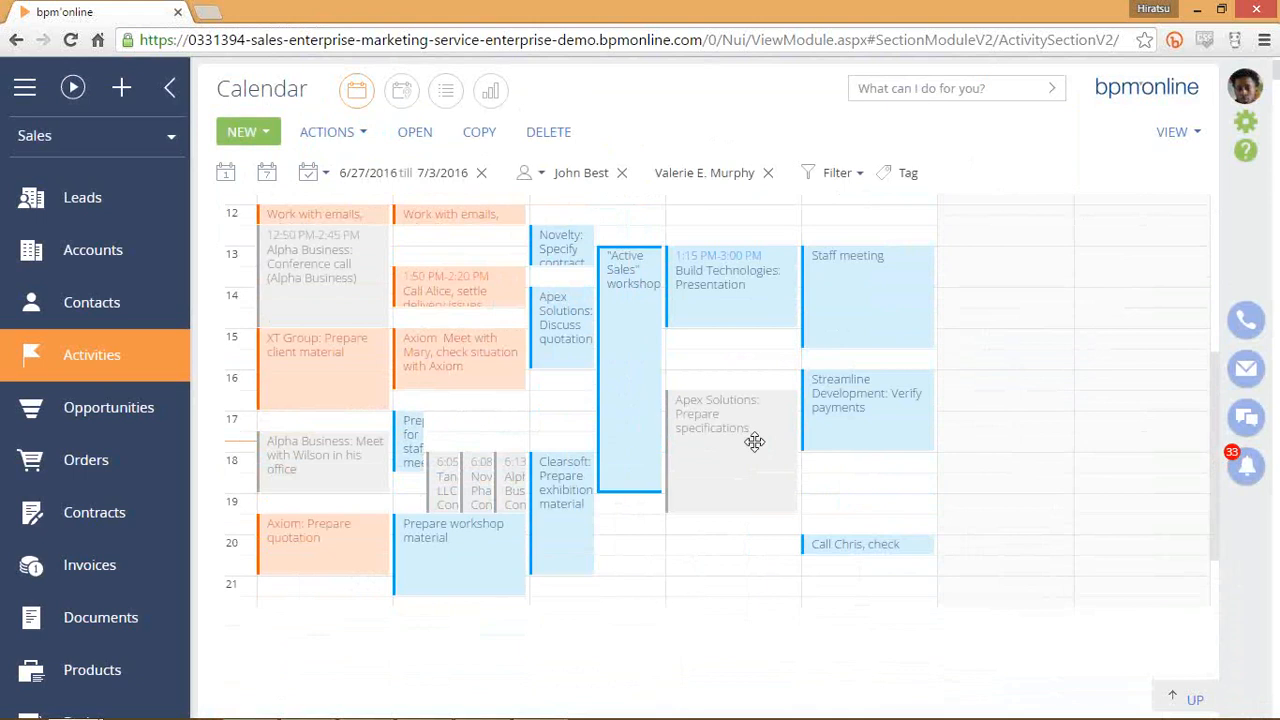
{"action": "scroll", "coordinate": [712, 444], "scroll_direction": "up", "scroll_amount": 2}
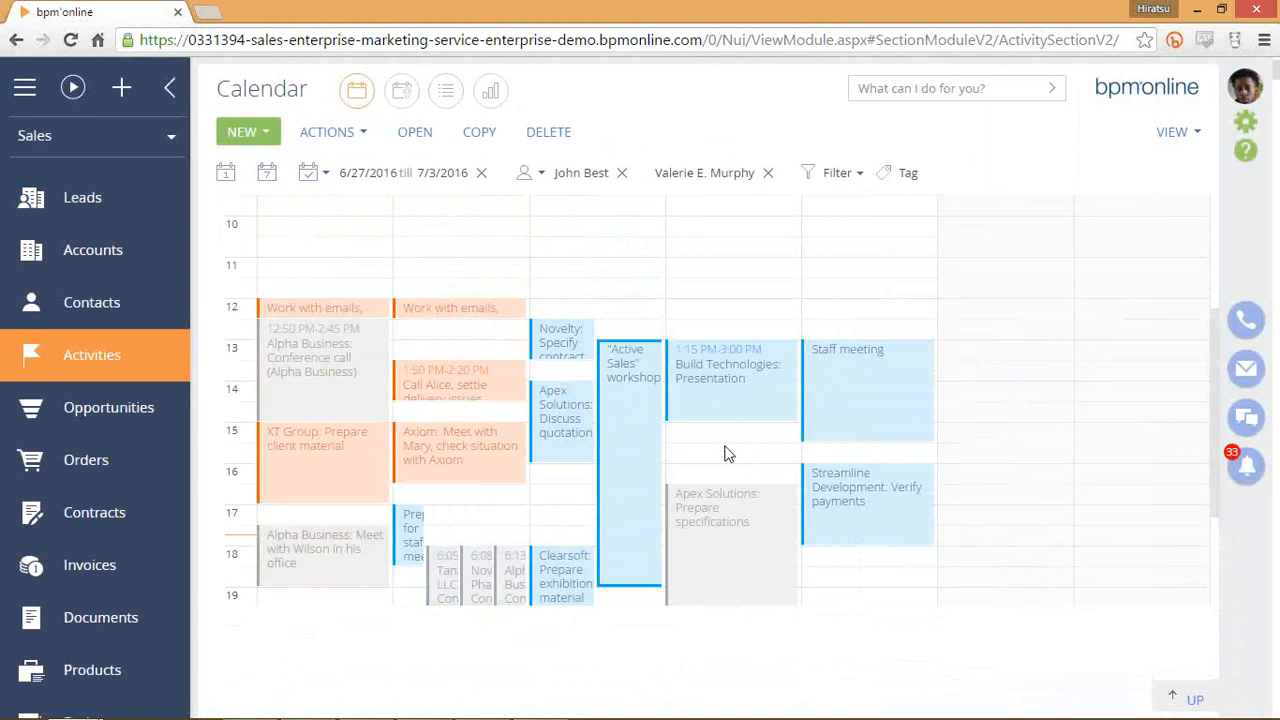
{"action": "left_click", "coordinate": [548, 174]}
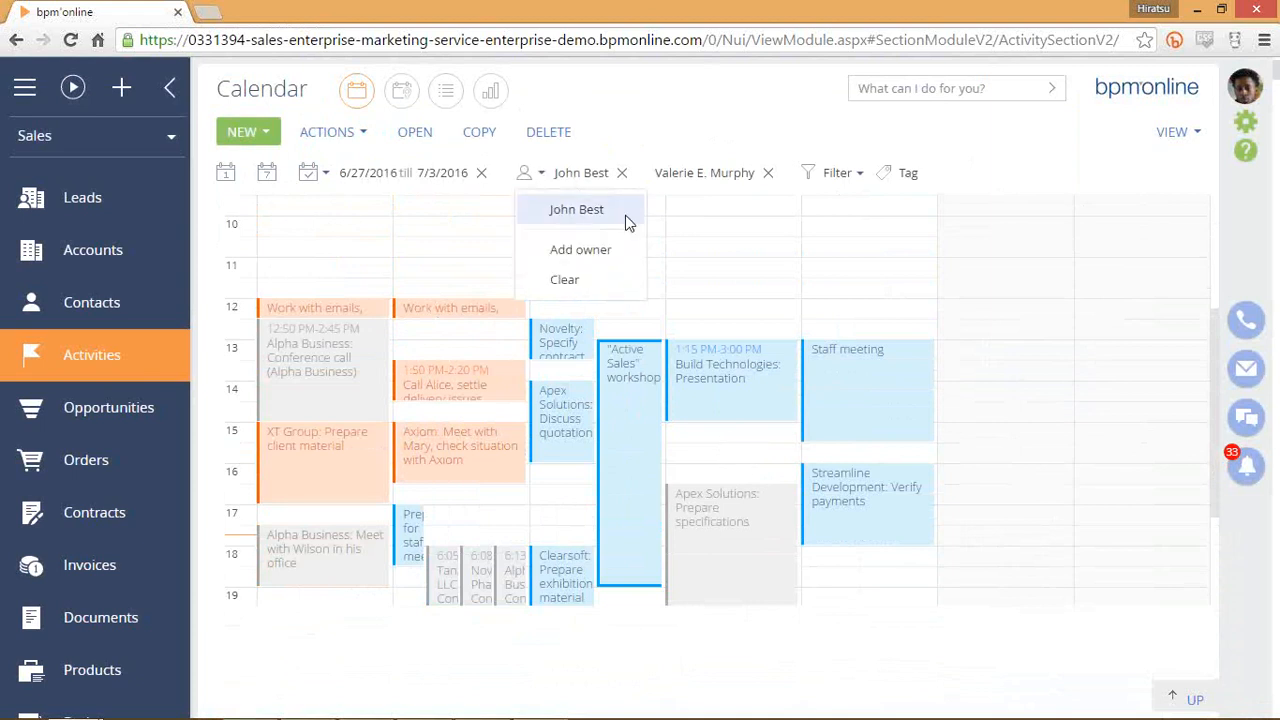
{"action": "left_click", "coordinate": [791, 234]}
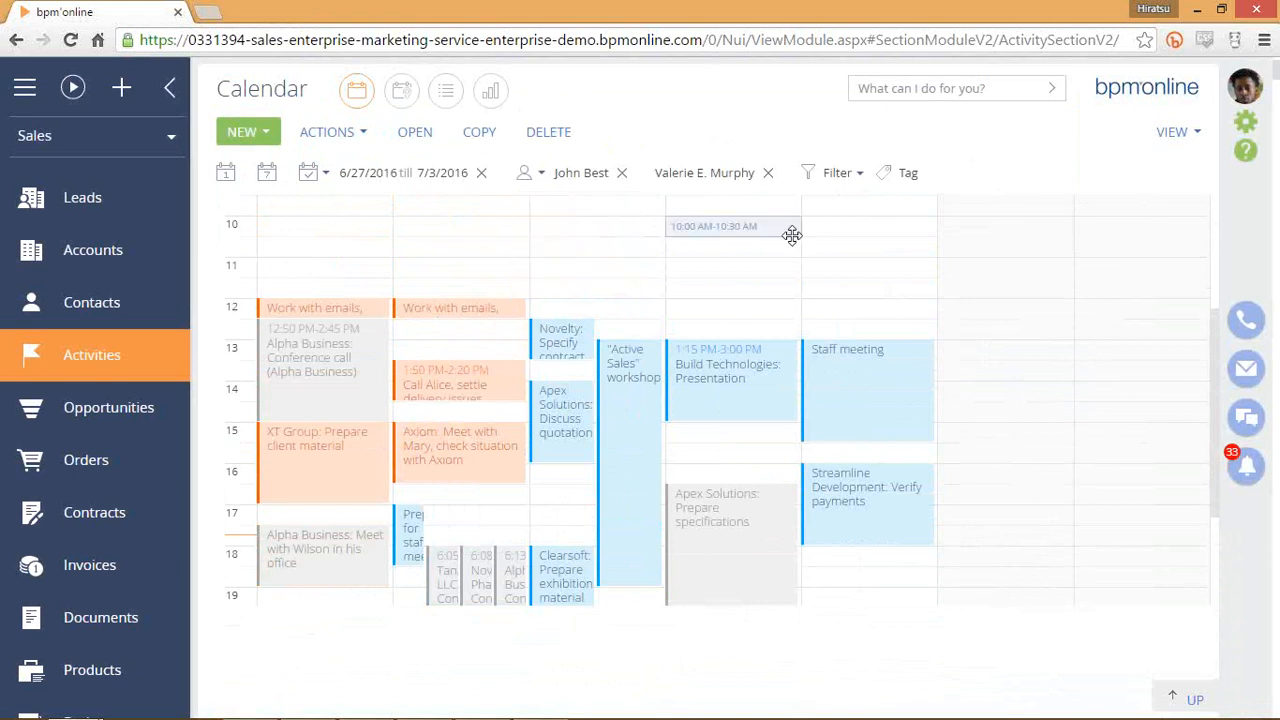
{"action": "scroll", "coordinate": [603, 463], "scroll_direction": "down", "scroll_amount": 3}
{"action": "left_click", "coordinate": [565, 326]}
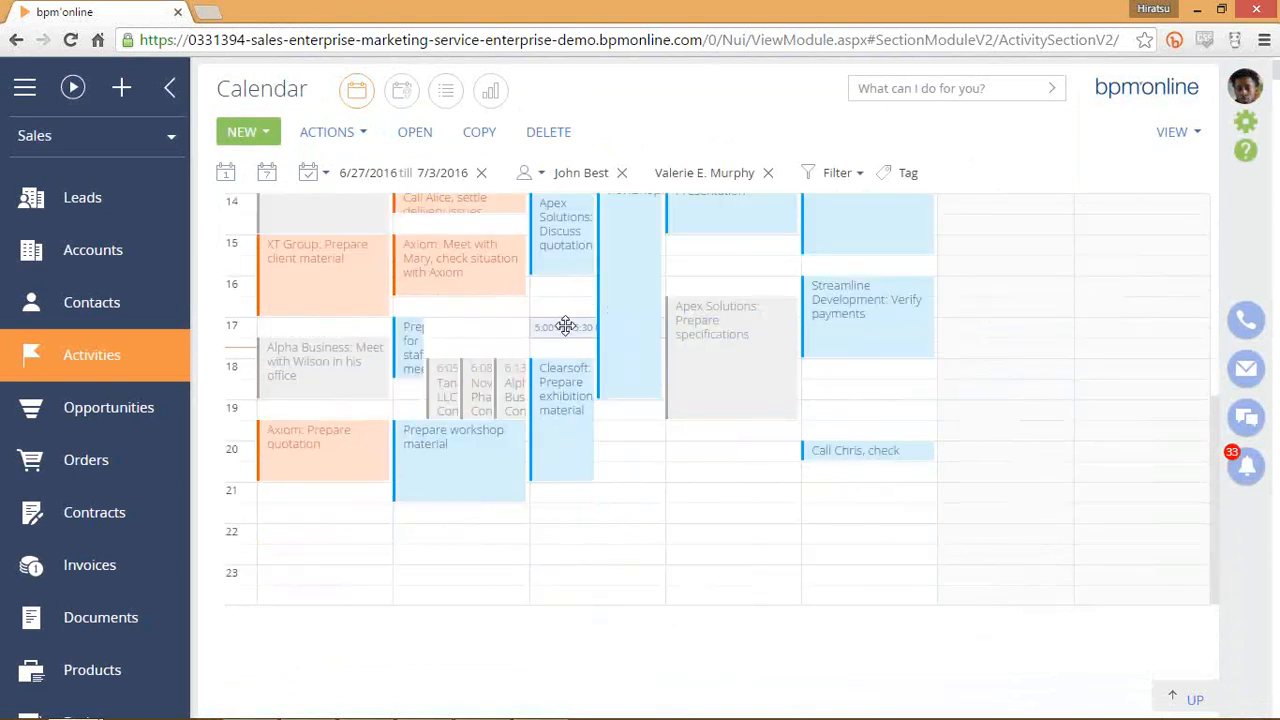
{"action": "left_click", "coordinate": [566, 368]}
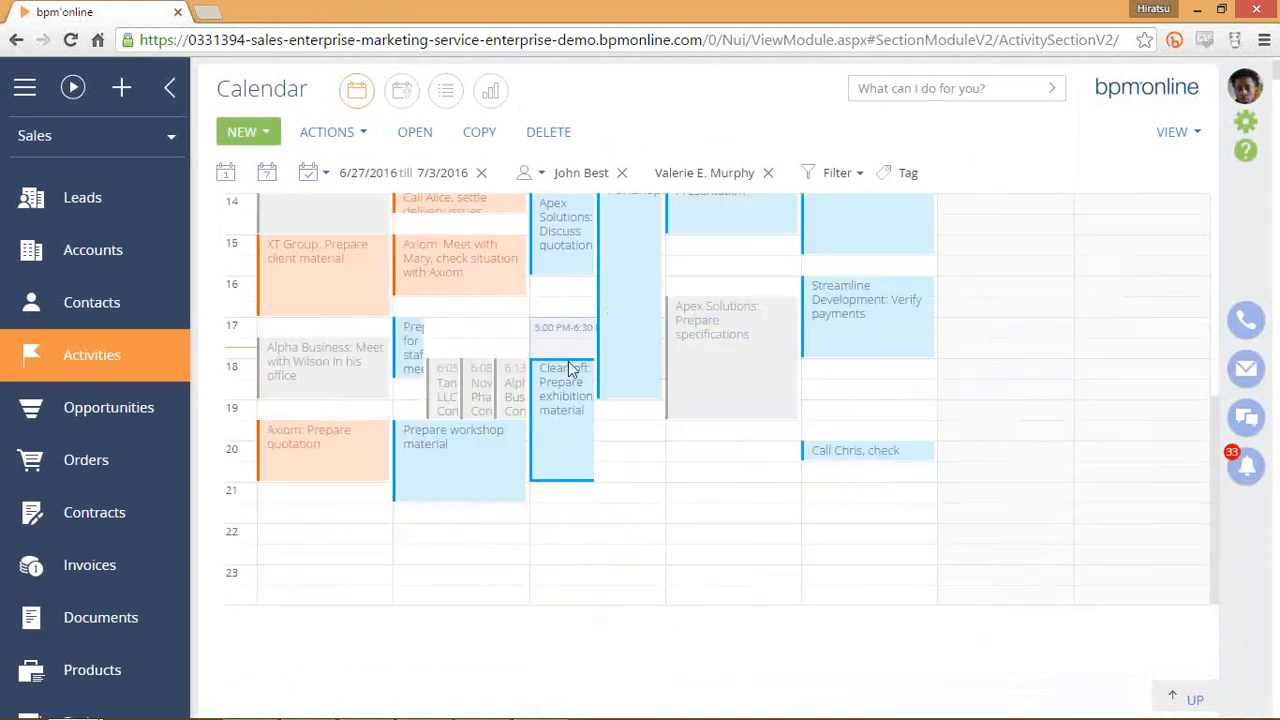
{"action": "left_click", "coordinate": [812, 170]}
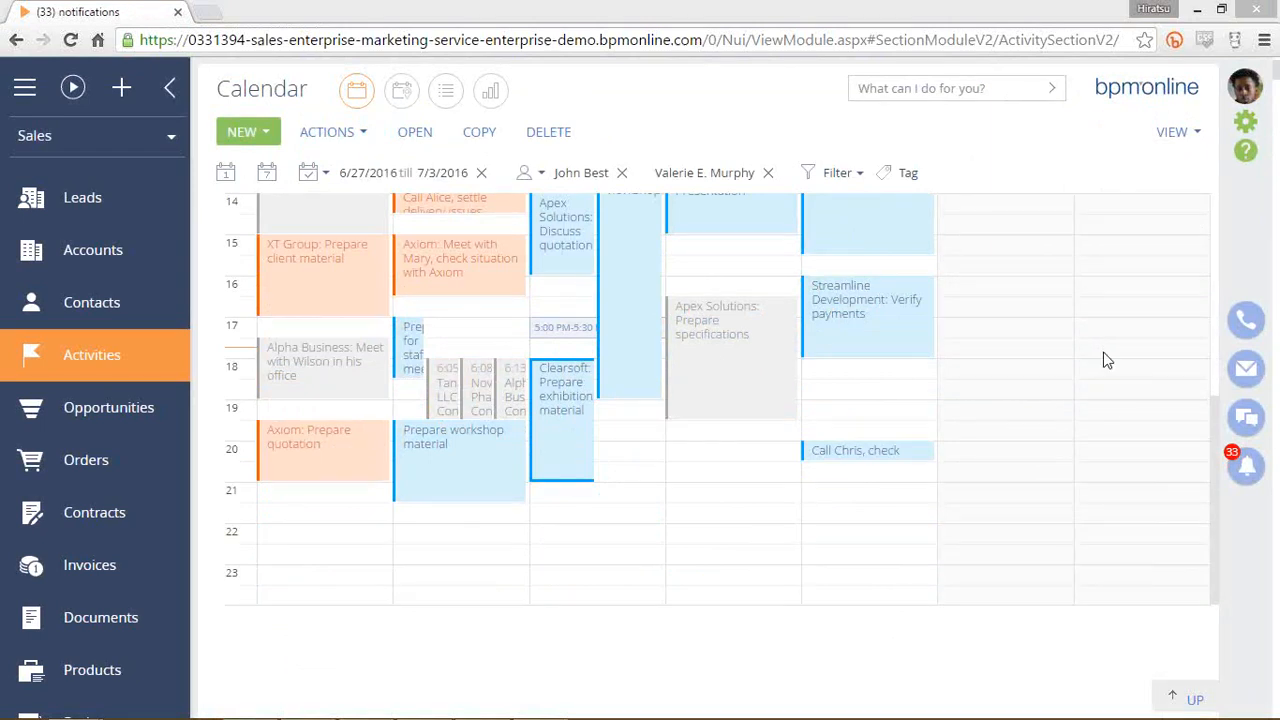
Open the activity feed and start a new post, briefly checking the help options.
{"action": "left_click", "coordinate": [1245, 426]}
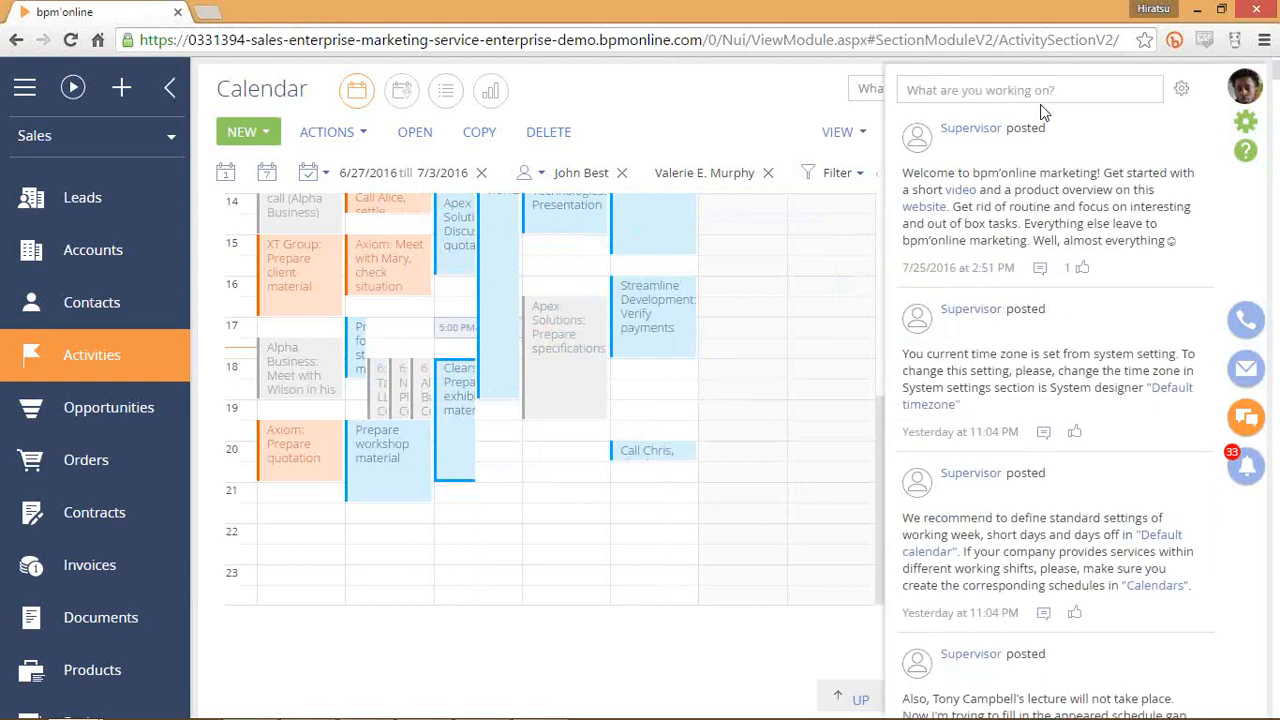
{"action": "left_click", "coordinate": [1045, 90]}
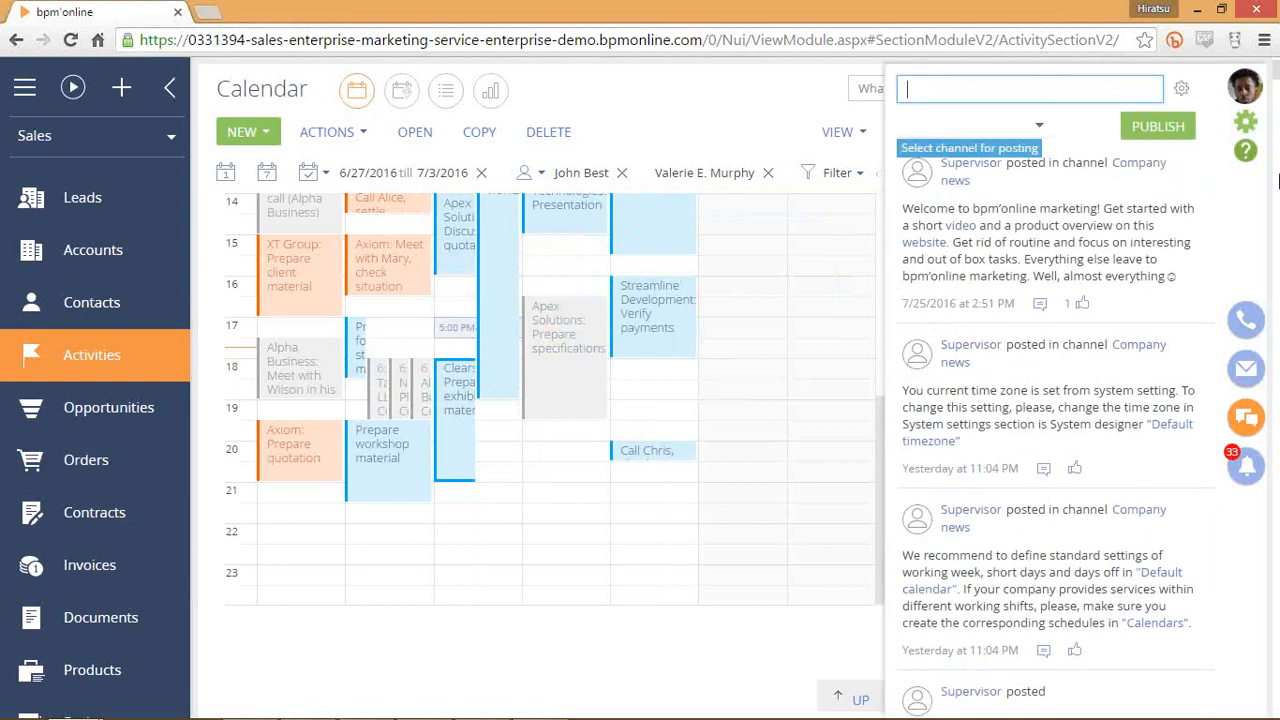
{"action": "left_click", "coordinate": [1245, 151]}
{"action": "left_click", "coordinate": [1007, 147]}
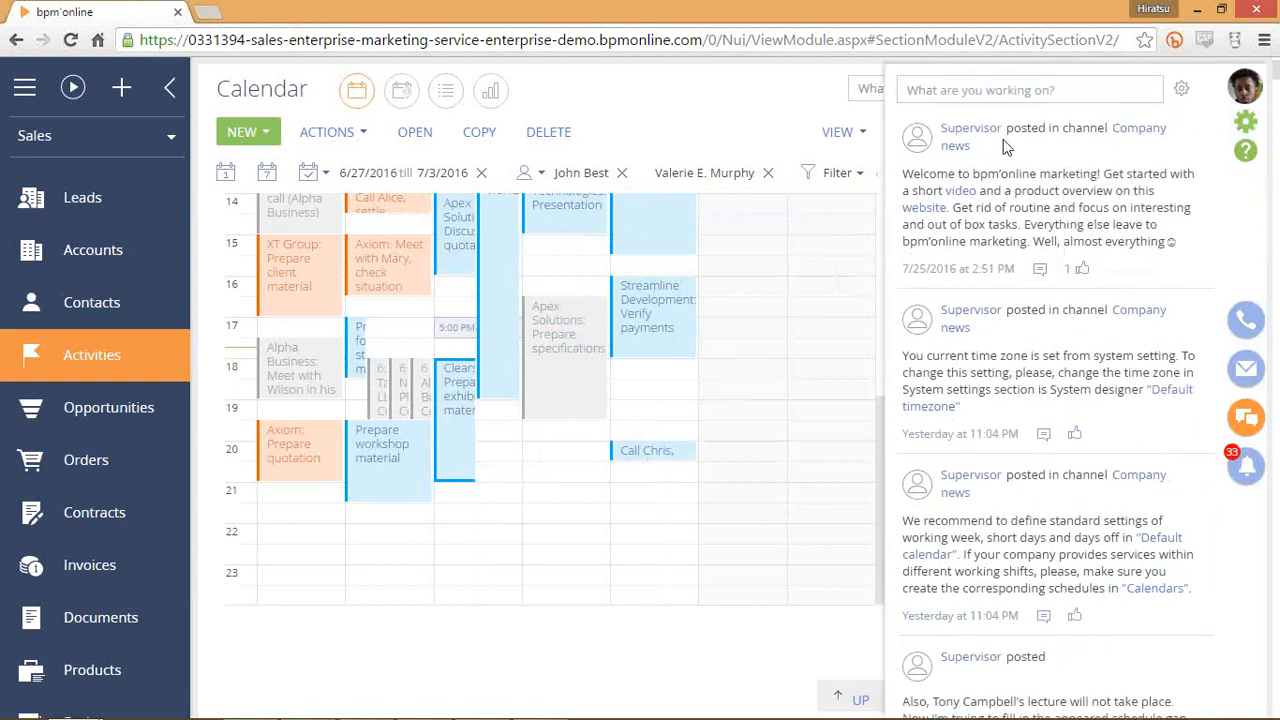
{"action": "left_click", "coordinate": [1020, 92]}
Publish 'Hi guys, great quarterly results!' to the Company news channel.
{"action": "type", "text": "Hi"}
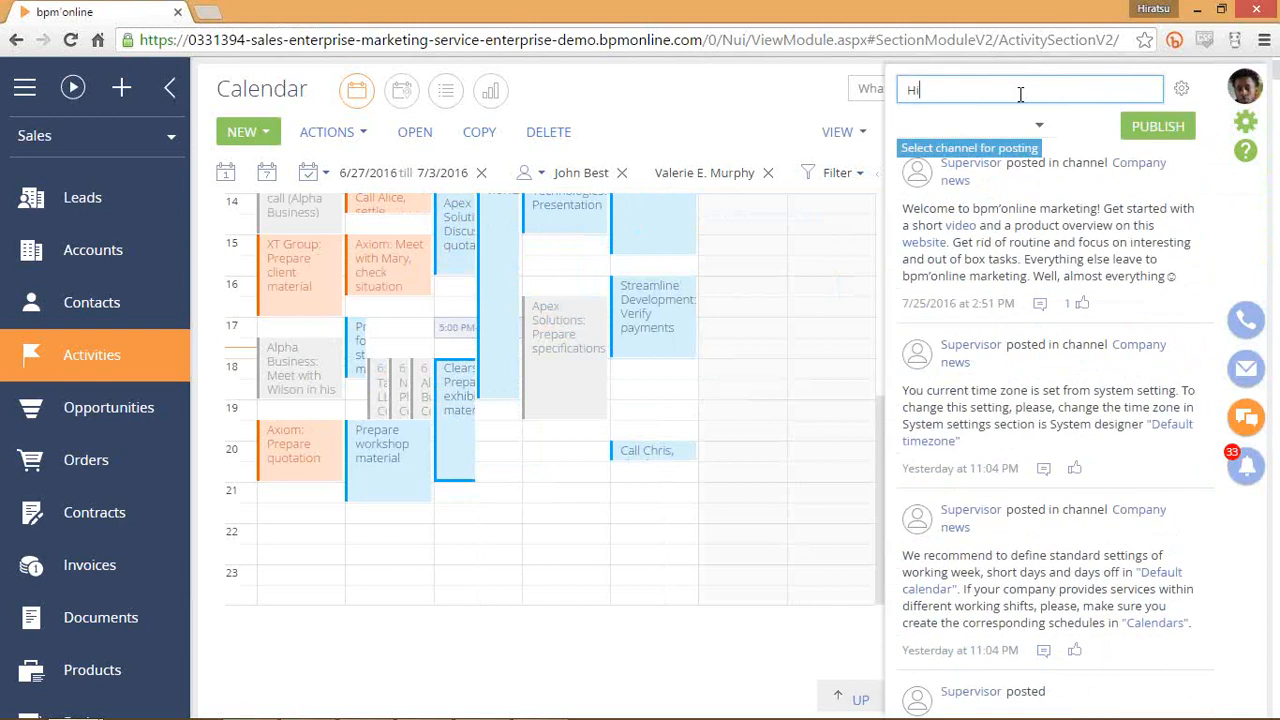
{"action": "left_click", "coordinate": [1037, 131]}
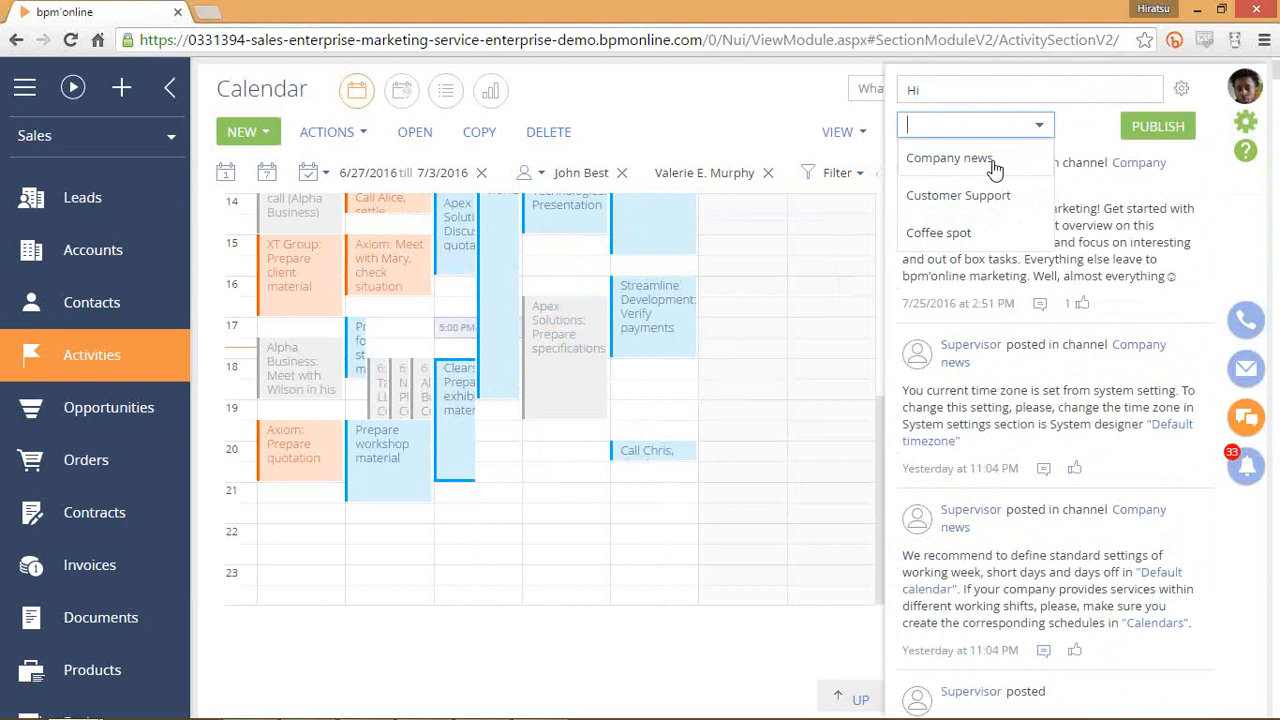
{"action": "left_click", "coordinate": [994, 162]}
{"action": "left_click", "coordinate": [975, 92]}
{"action": "type", "text": "guy"}
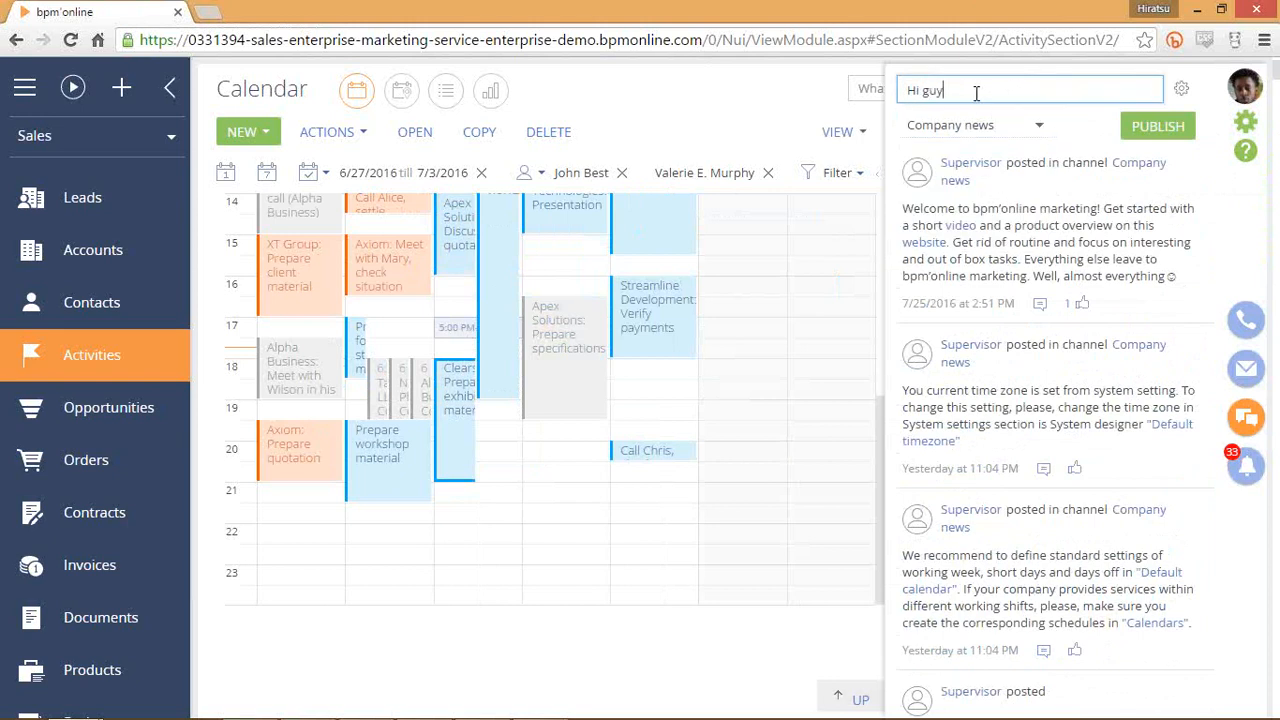
{"action": "type", "text": "s, great quarterly results!"}
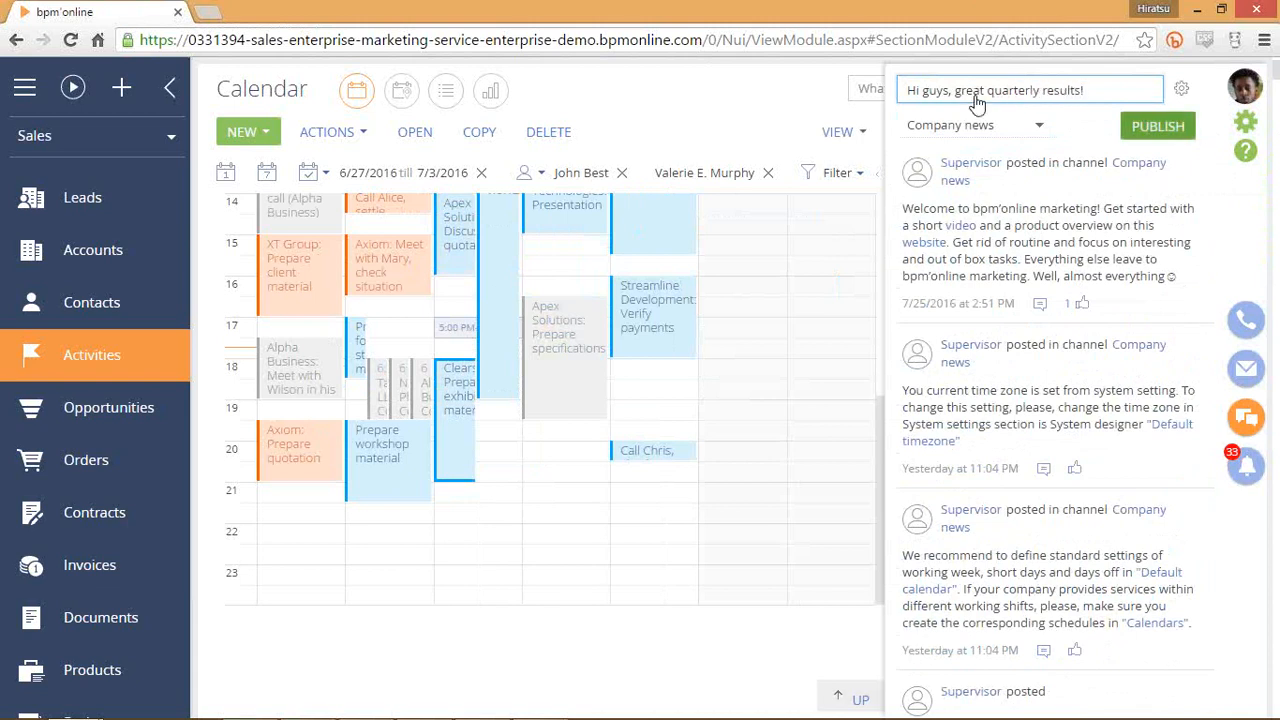
{"action": "left_click", "coordinate": [1178, 128]}
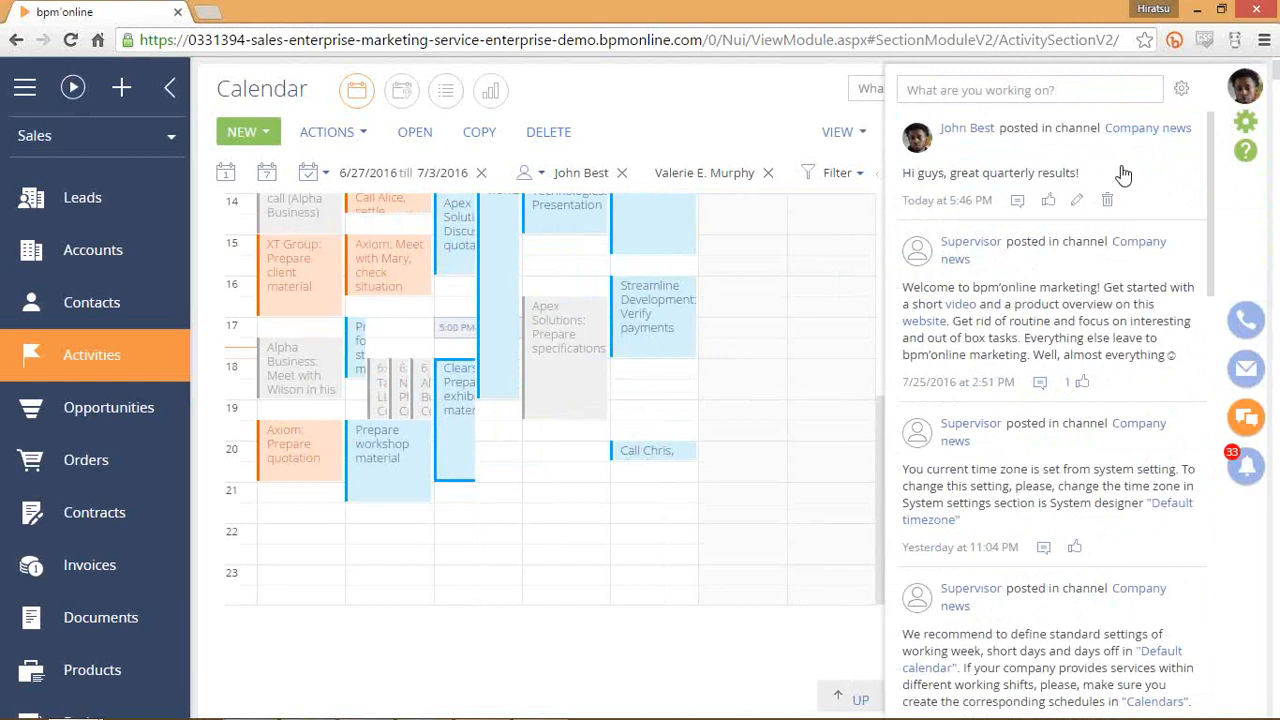
Like the newly published post and re-save it after opening its comment box.
{"action": "left_click", "coordinate": [1018, 201]}
{"action": "left_click", "coordinate": [1065, 243]}
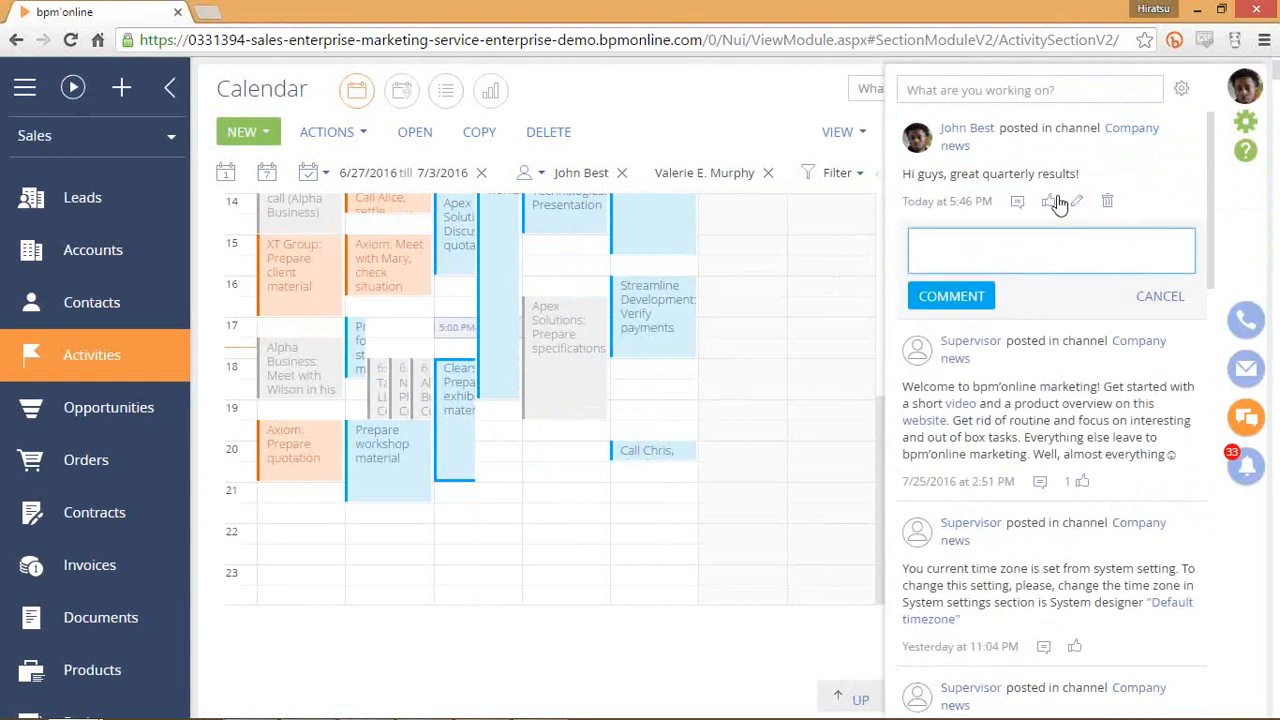
{"action": "left_click", "coordinate": [1058, 203]}
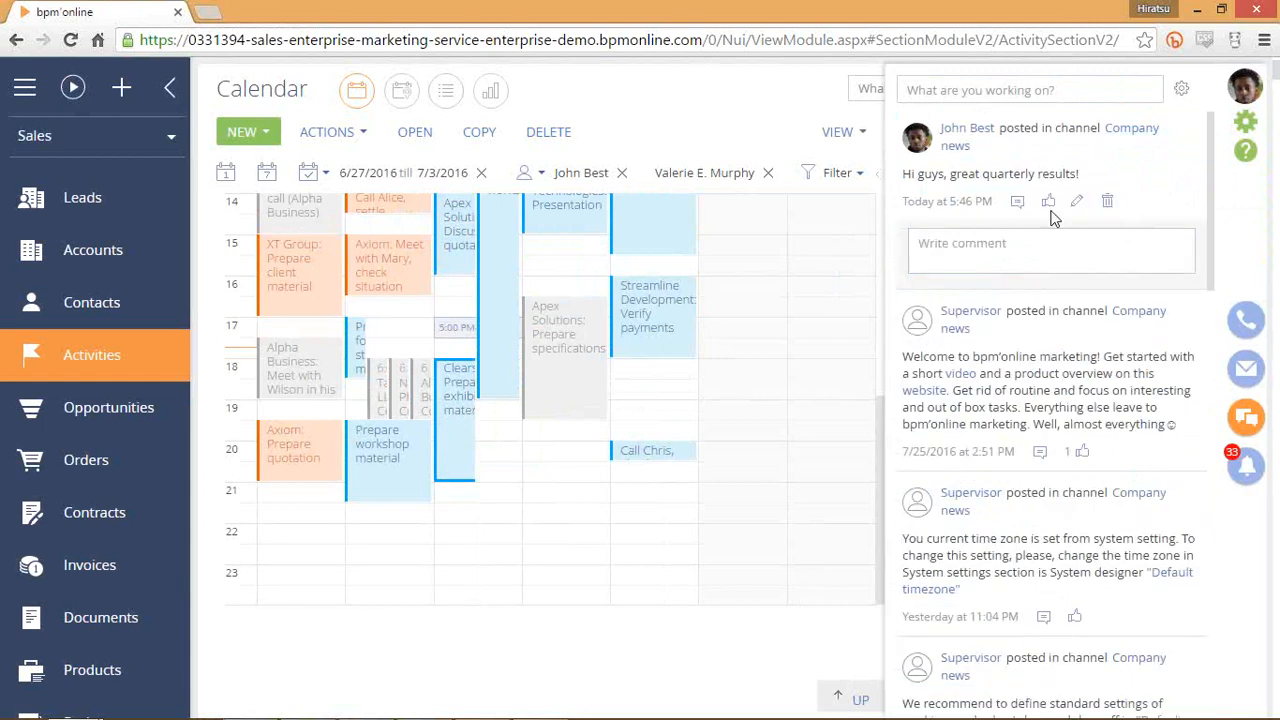
{"action": "left_click", "coordinate": [1076, 203]}
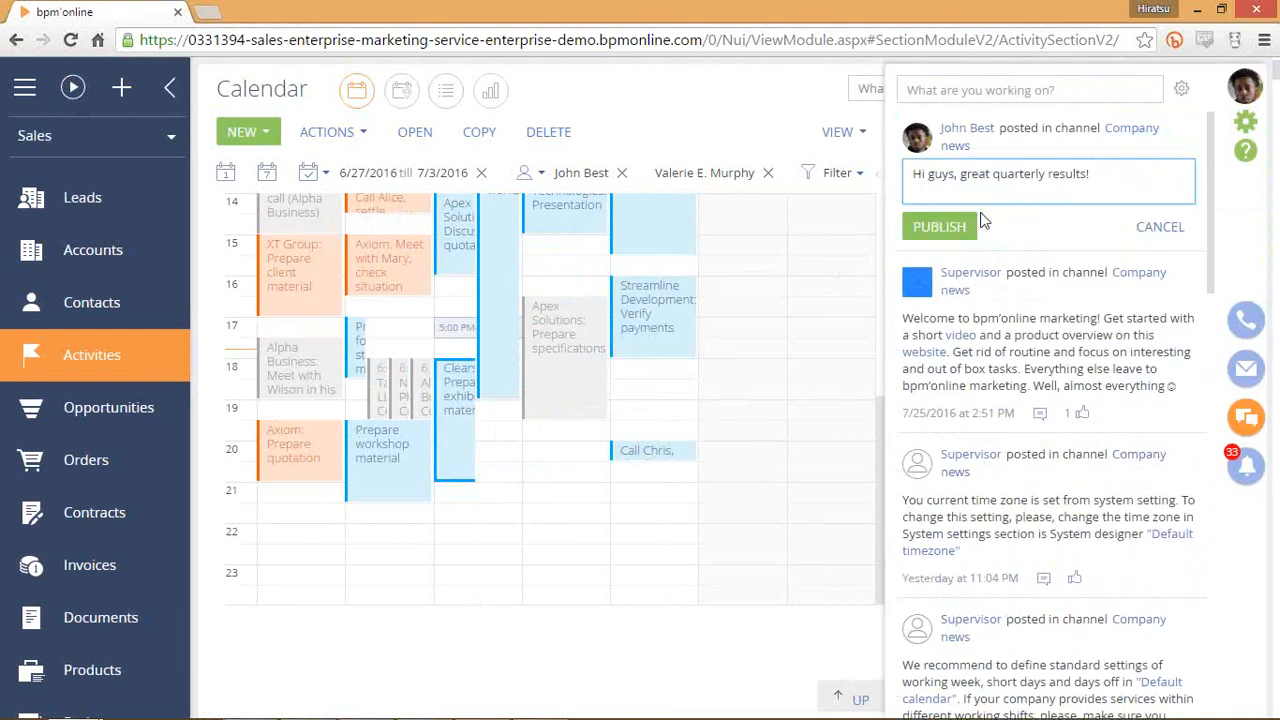
{"action": "left_click", "coordinate": [952, 225]}
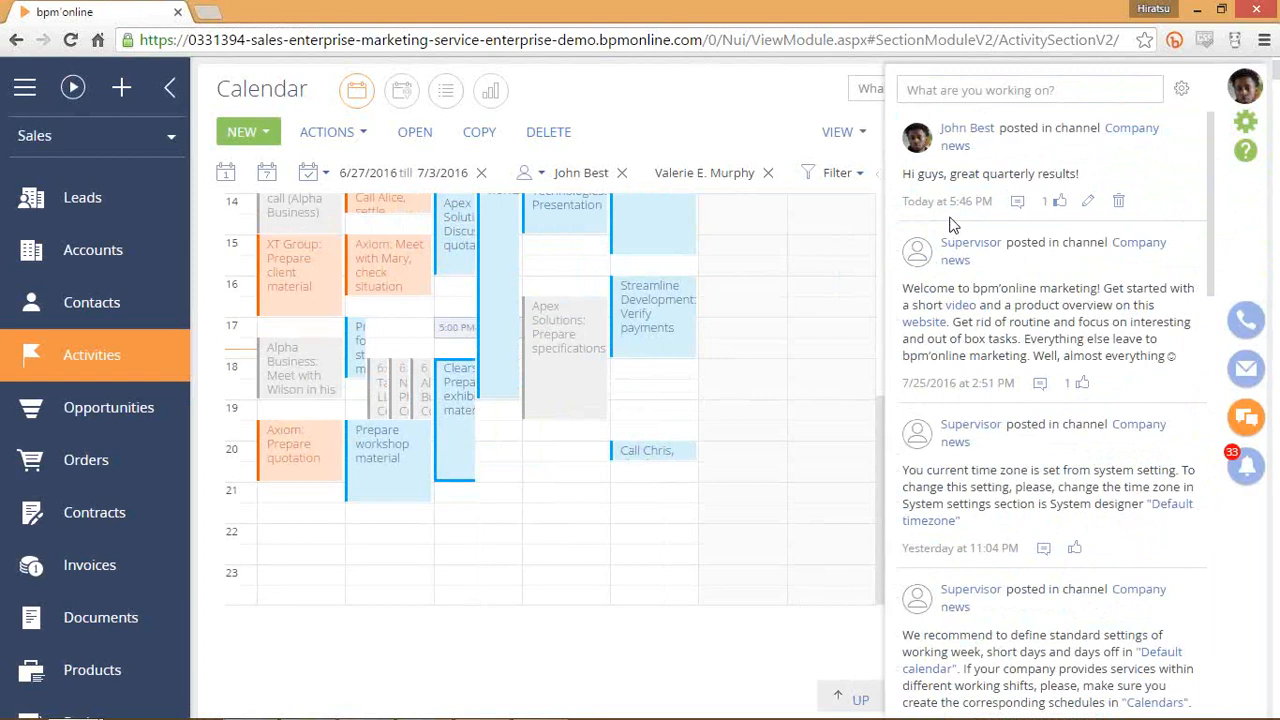
Select the post's text, then start another Company news post.
{"action": "left_click_drag", "start_coordinate": [914, 201], "coordinate": [982, 202]}
{"action": "left_click", "coordinate": [1086, 177]}
{"action": "left_click_drag", "start_coordinate": [1099, 177], "coordinate": [918, 176]}
{"action": "triple_click", "coordinate": [954, 175]}
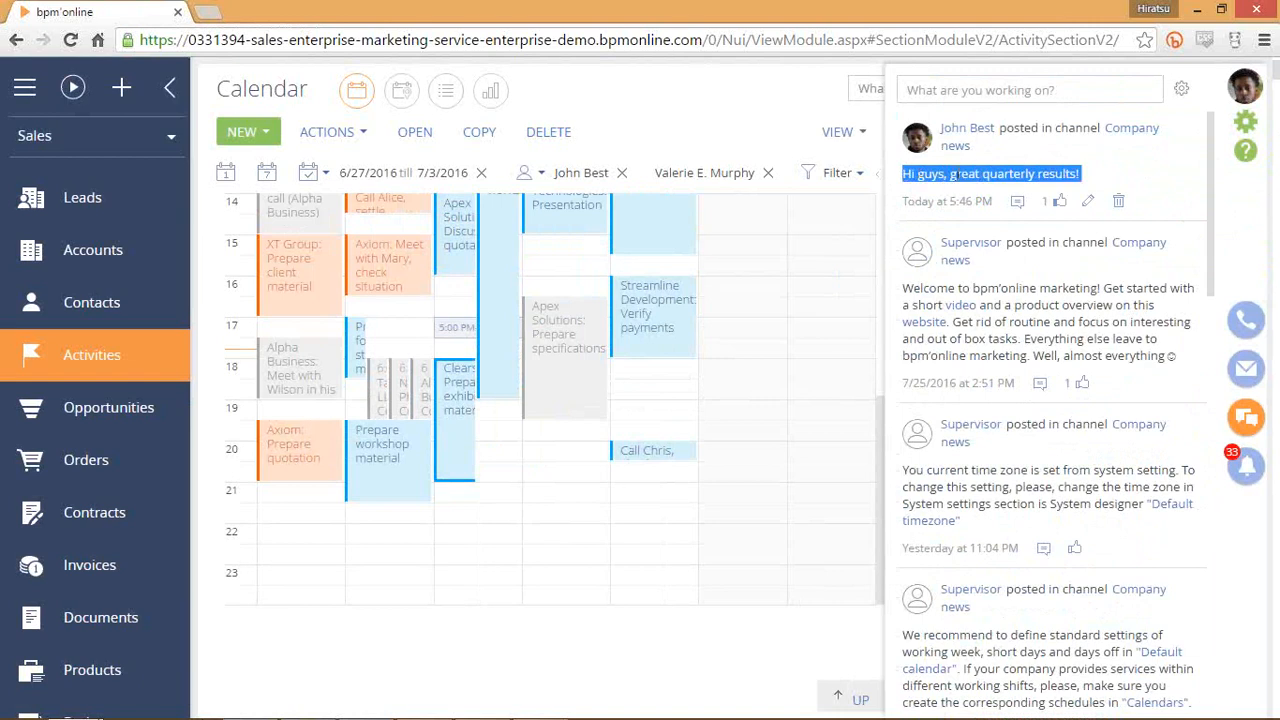
{"action": "left_click", "coordinate": [957, 176]}
{"action": "left_click", "coordinate": [979, 90]}
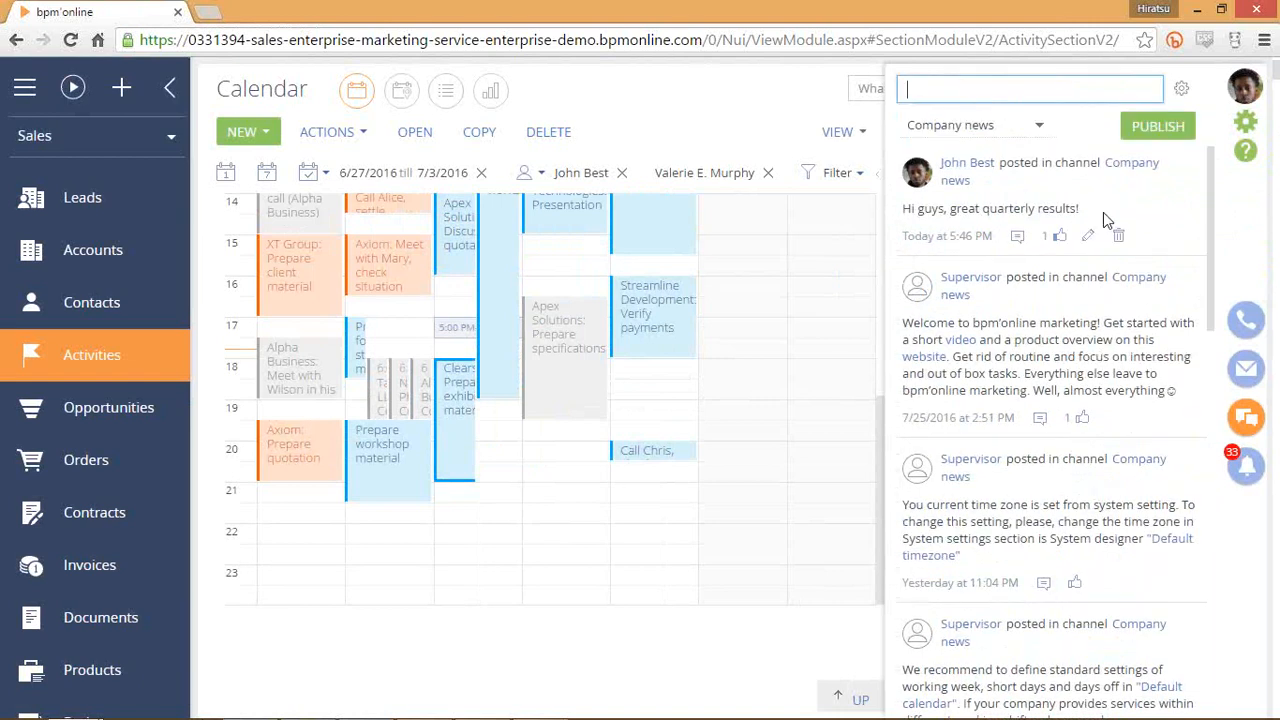
Publish a post mentioning the colleague: 'Can you get that report in for me by tuesday?'.
{"action": "type", "text": "@Valeria"}
{"action": "key", "text": "BackSpace"}
{"action": "key", "text": "BackSpace"}
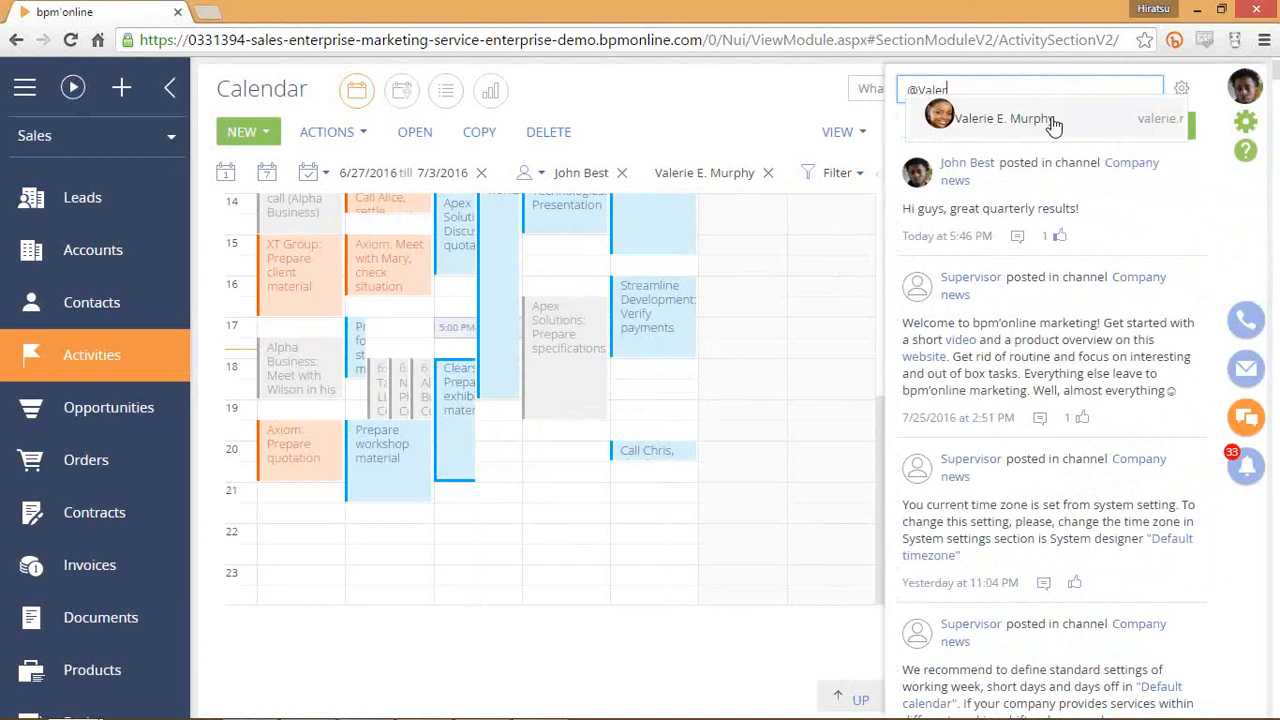
{"action": "left_click", "coordinate": [1052, 120]}
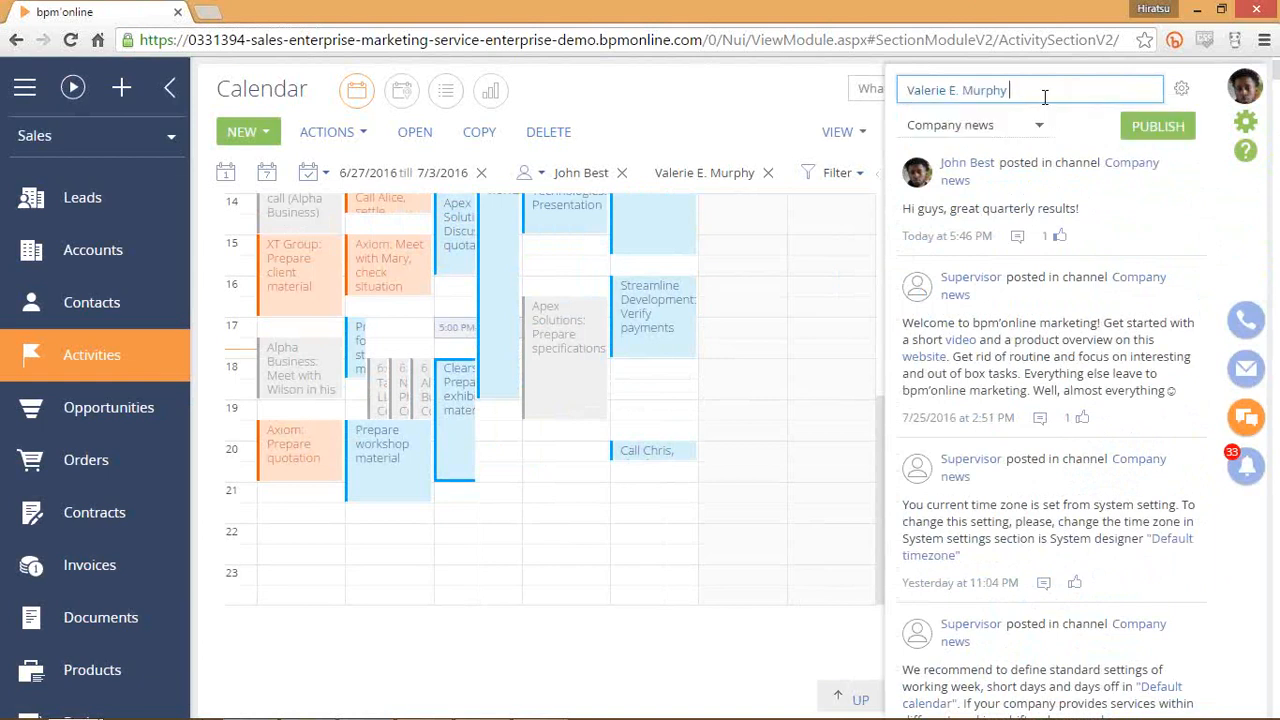
{"action": "type", "text": "Can you get that report for m"}
{"action": "key", "text": "BackSpace"}
{"action": "key", "text": "BackSpace"}
{"action": "key", "text": "BackSpace"}
{"action": "key", "text": "BackSpace"}
{"action": "key", "text": "BackSpace"}
{"action": "key", "text": "BackSpace"}
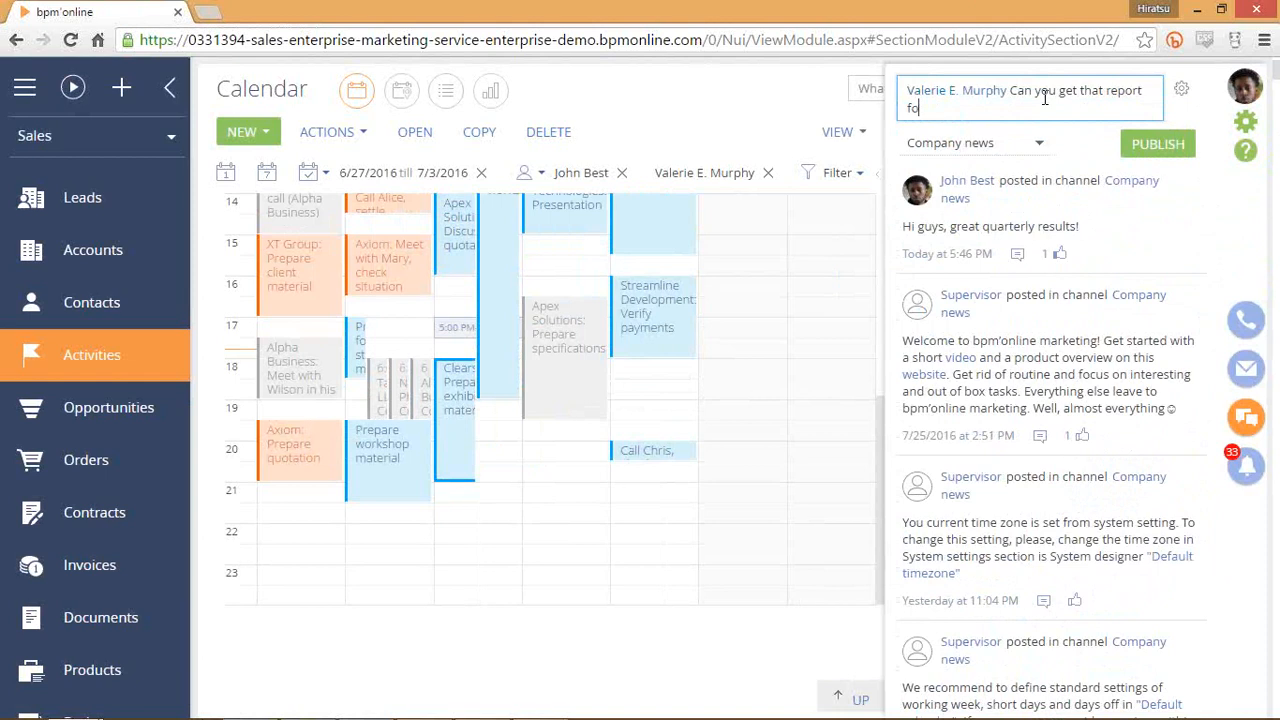
{"action": "type", "text": "in for me by tuesday?"}
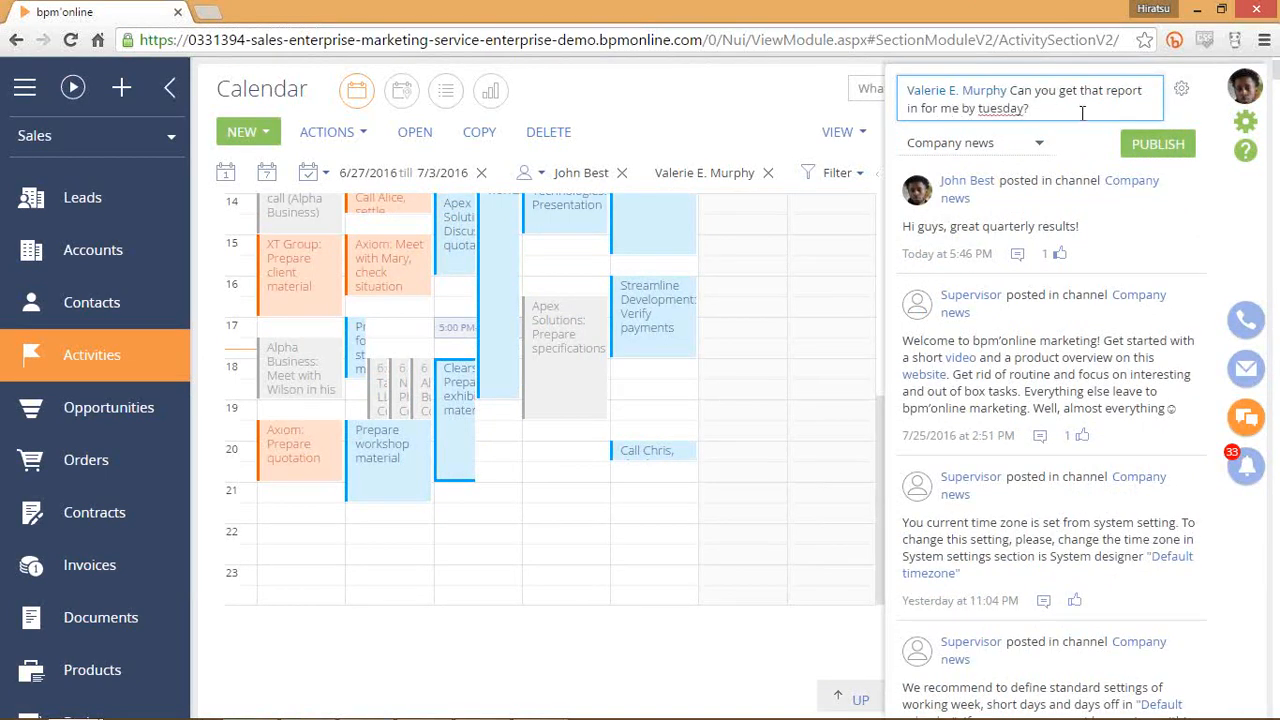
{"action": "left_click", "coordinate": [1150, 144]}
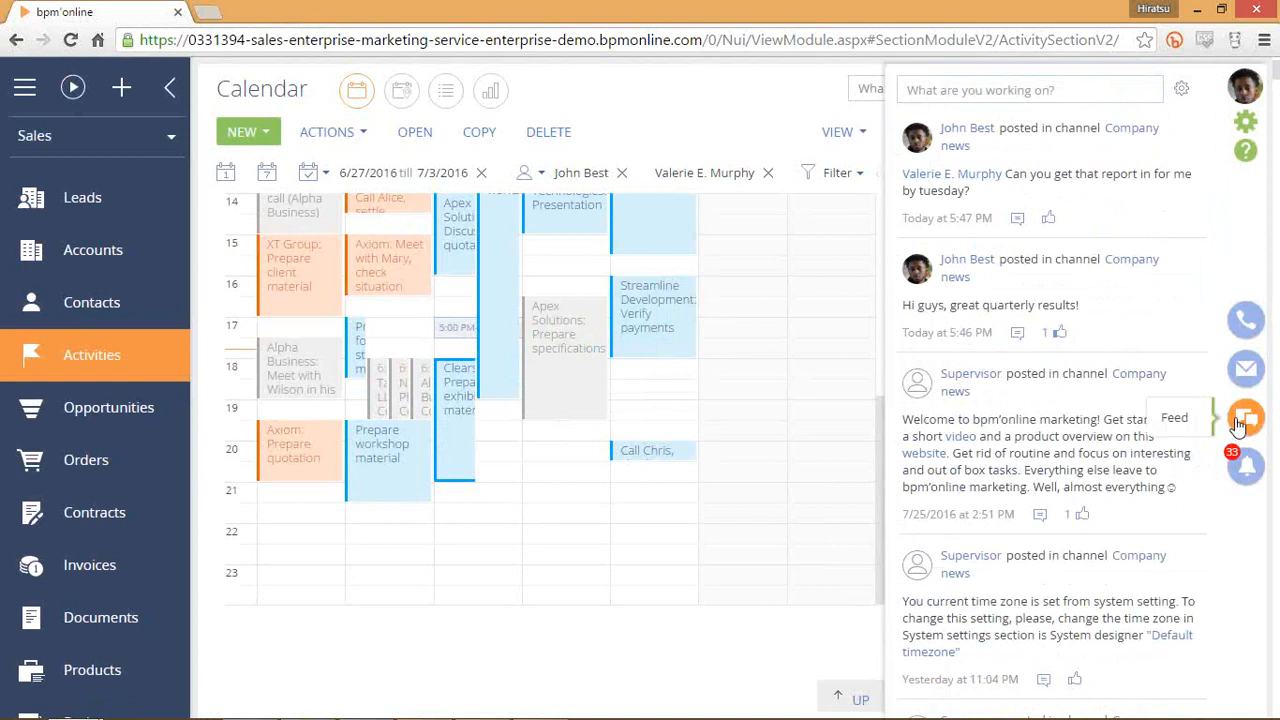
{"action": "left_click", "coordinate": [1240, 421]}
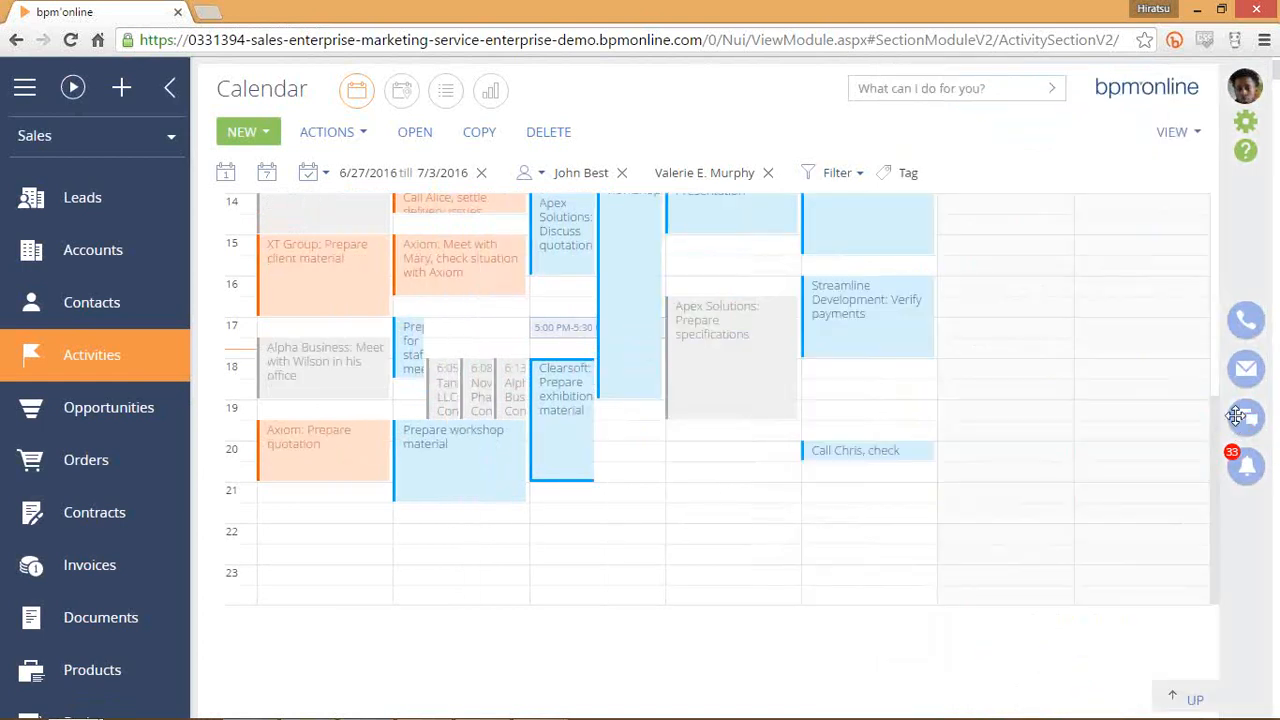
{"action": "scroll", "coordinate": [627, 411], "scroll_direction": "up", "scroll_amount": 1}
{"action": "scroll", "coordinate": [597, 377], "scroll_direction": "up", "scroll_amount": 3}
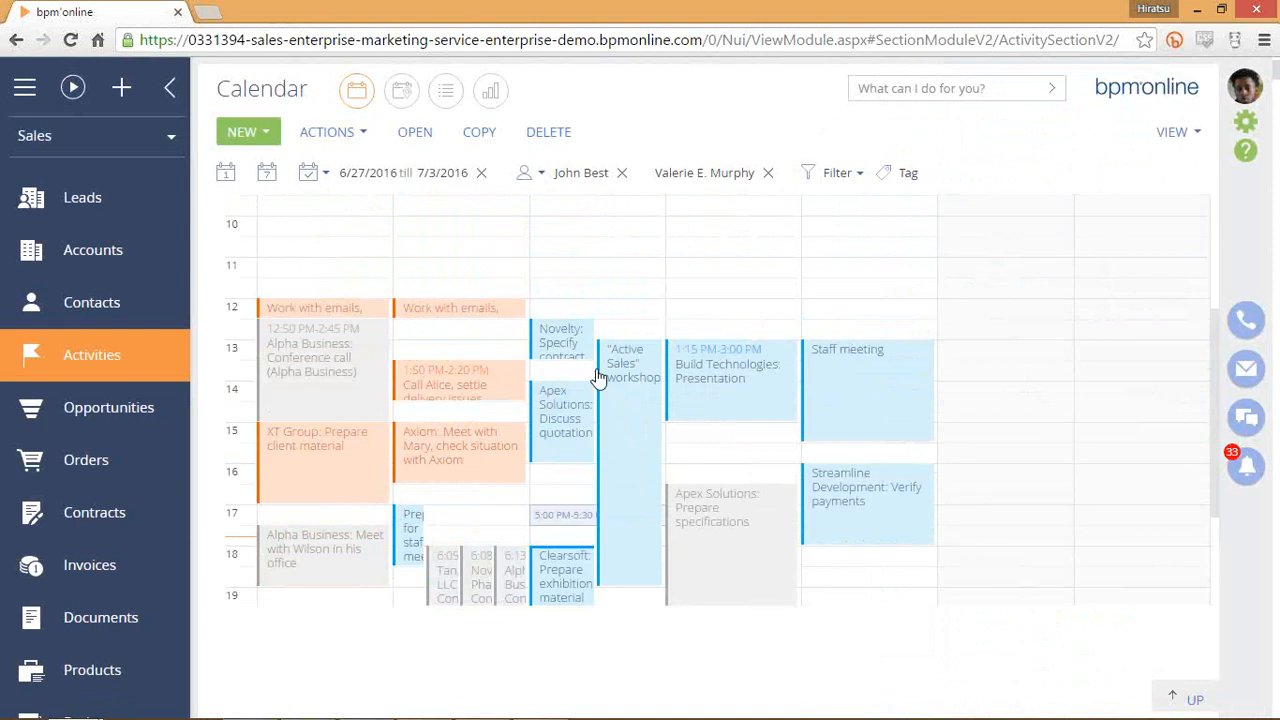
{"action": "left_click", "coordinate": [629, 423]}
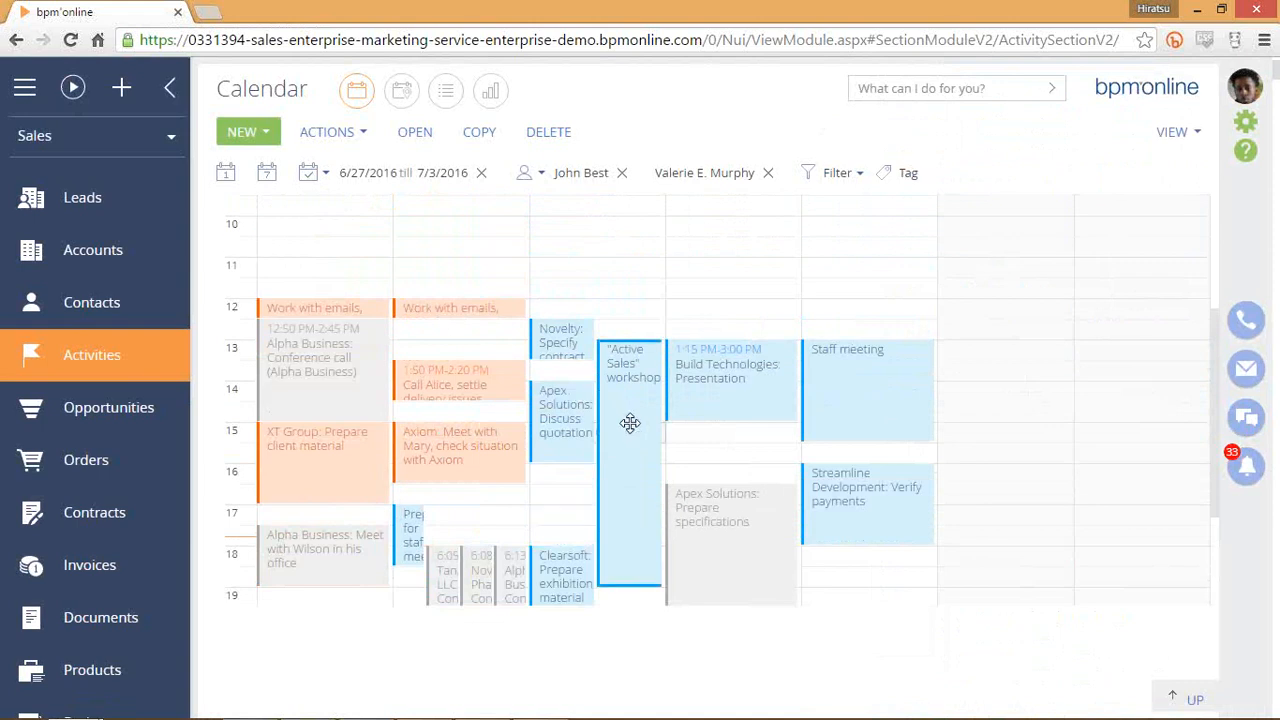
{"action": "double_click", "coordinate": [563, 434]}
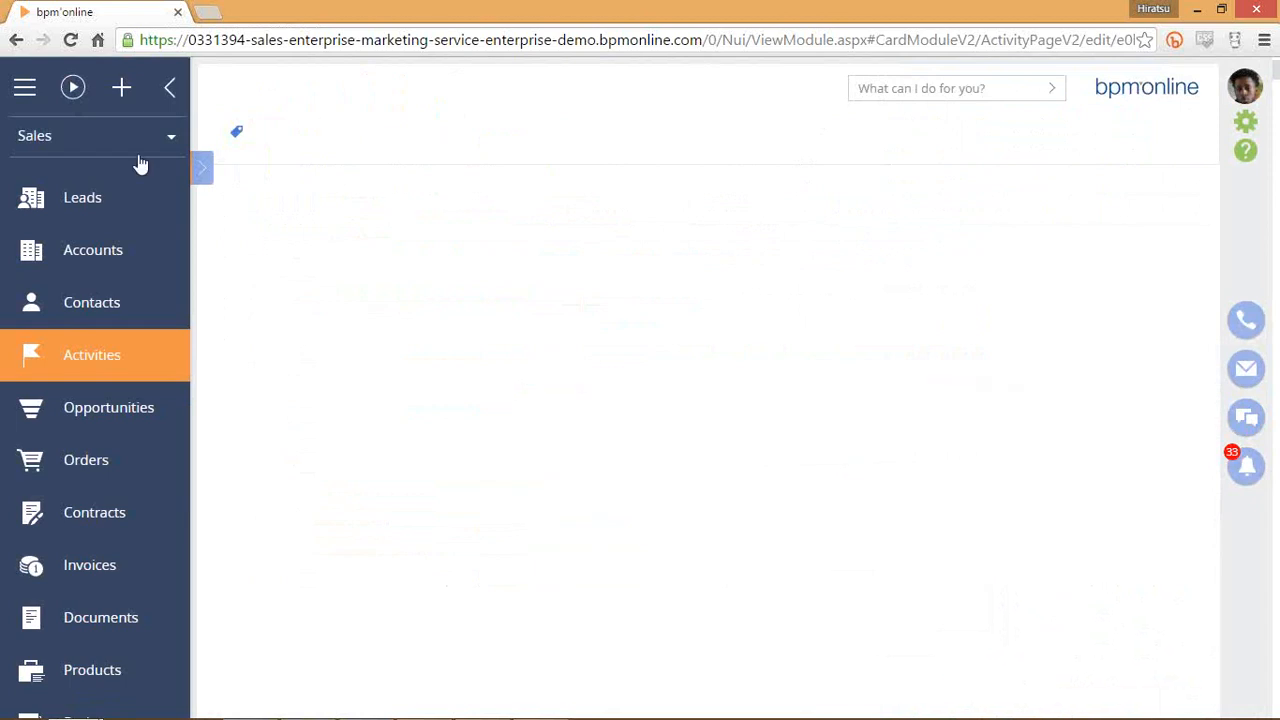
{"action": "left_click", "coordinate": [128, 88]}
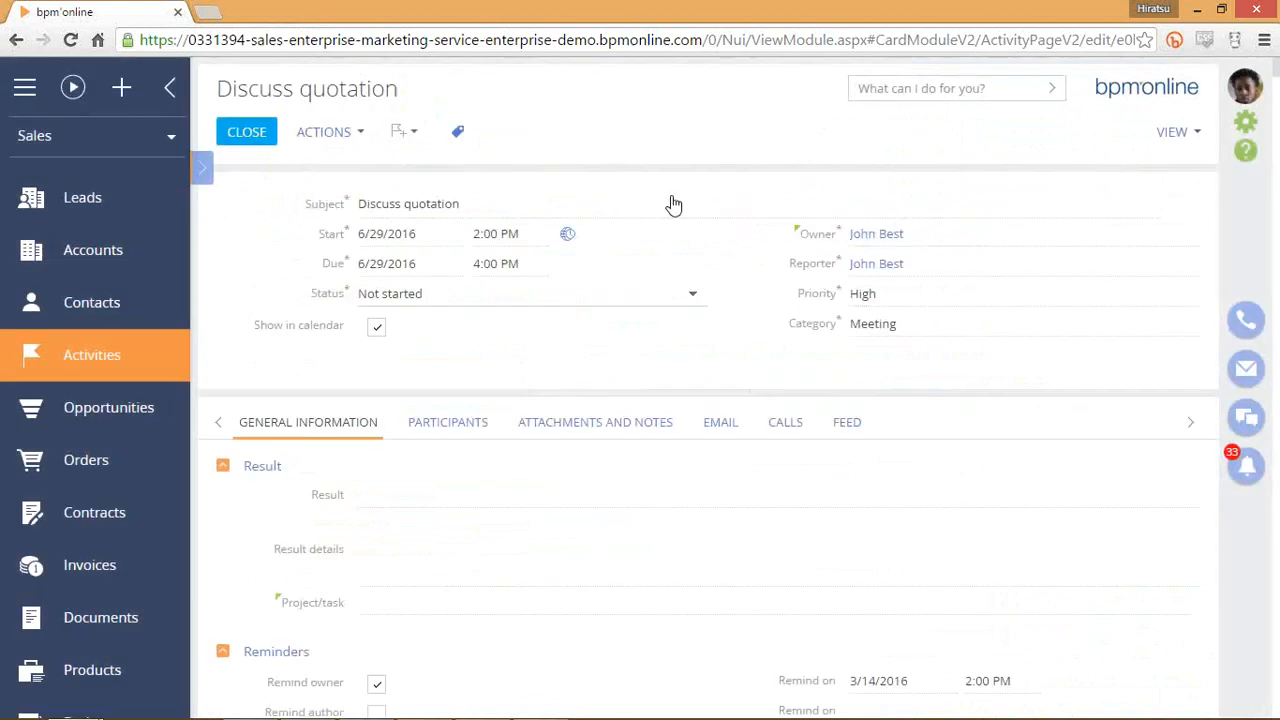
{"action": "scroll", "coordinate": [660, 369], "scroll_direction": "down", "scroll_amount": 2}
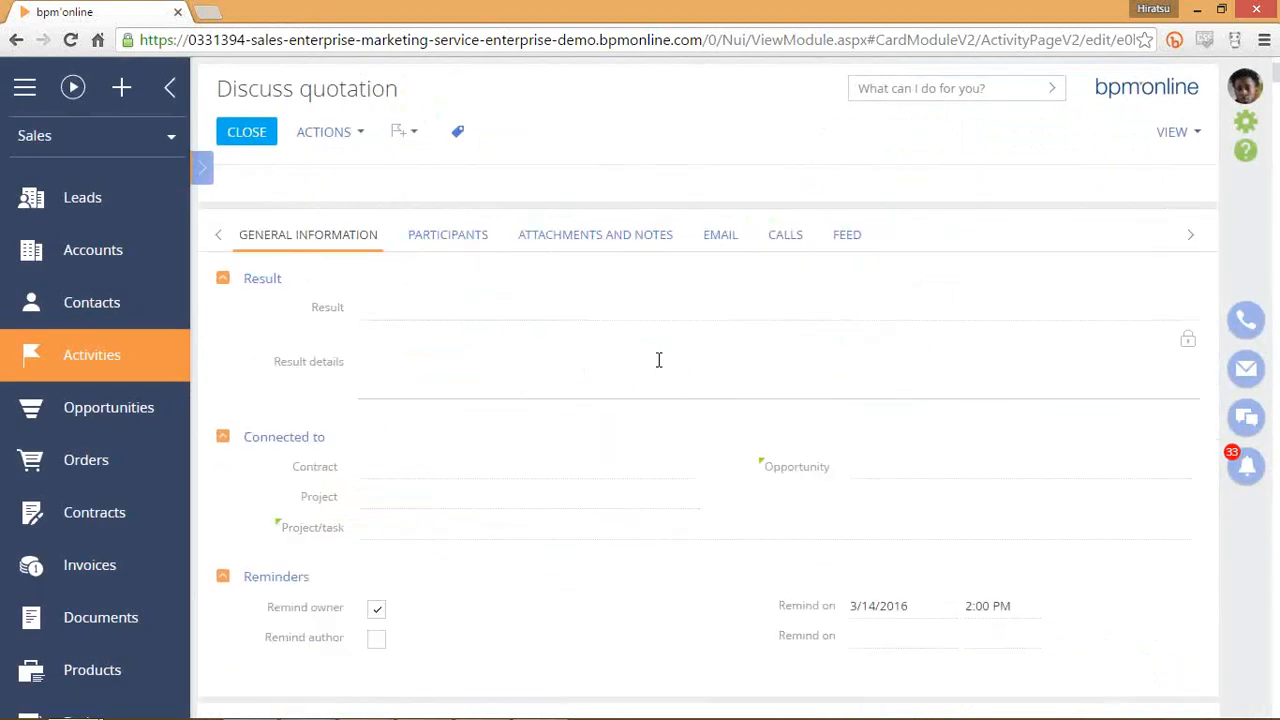
{"action": "scroll", "coordinate": [660, 360], "scroll_direction": "up", "scroll_amount": 1}
{"action": "scroll", "coordinate": [666, 334], "scroll_direction": "down", "scroll_amount": 3}
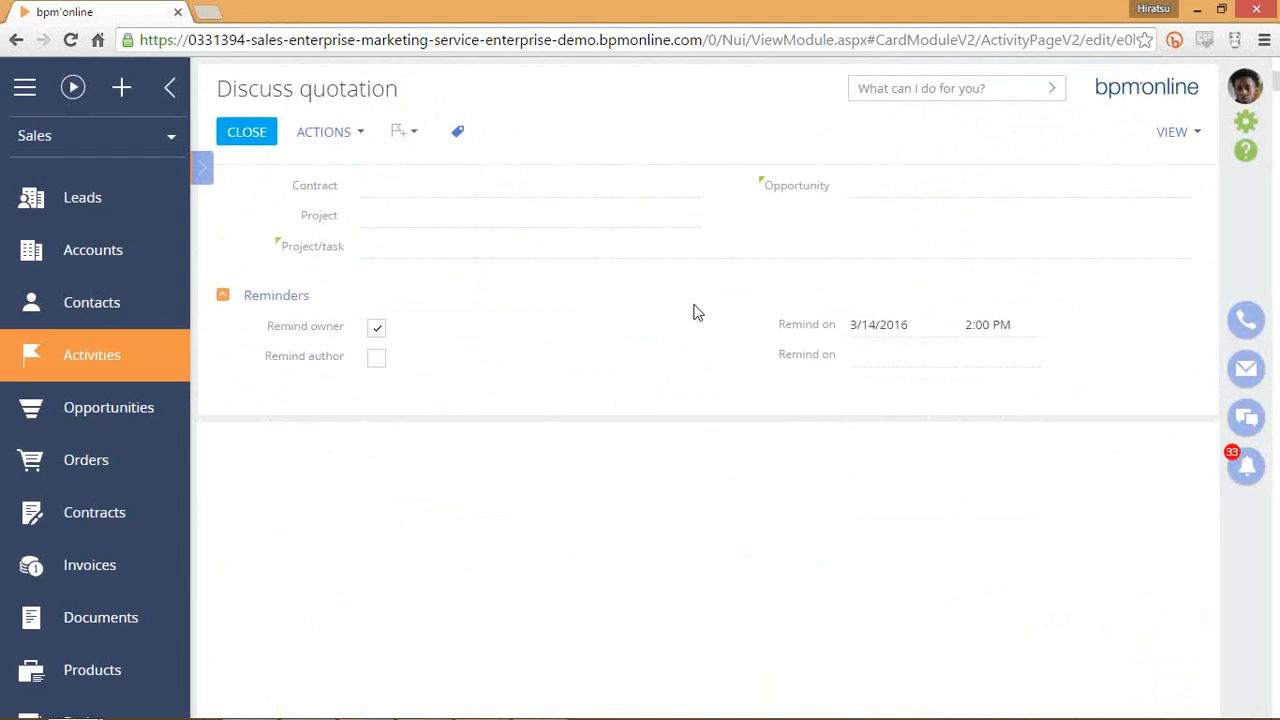
{"action": "scroll", "coordinate": [691, 309], "scroll_direction": "up", "scroll_amount": 1}
{"action": "scroll", "coordinate": [696, 314], "scroll_direction": "up", "scroll_amount": 3}
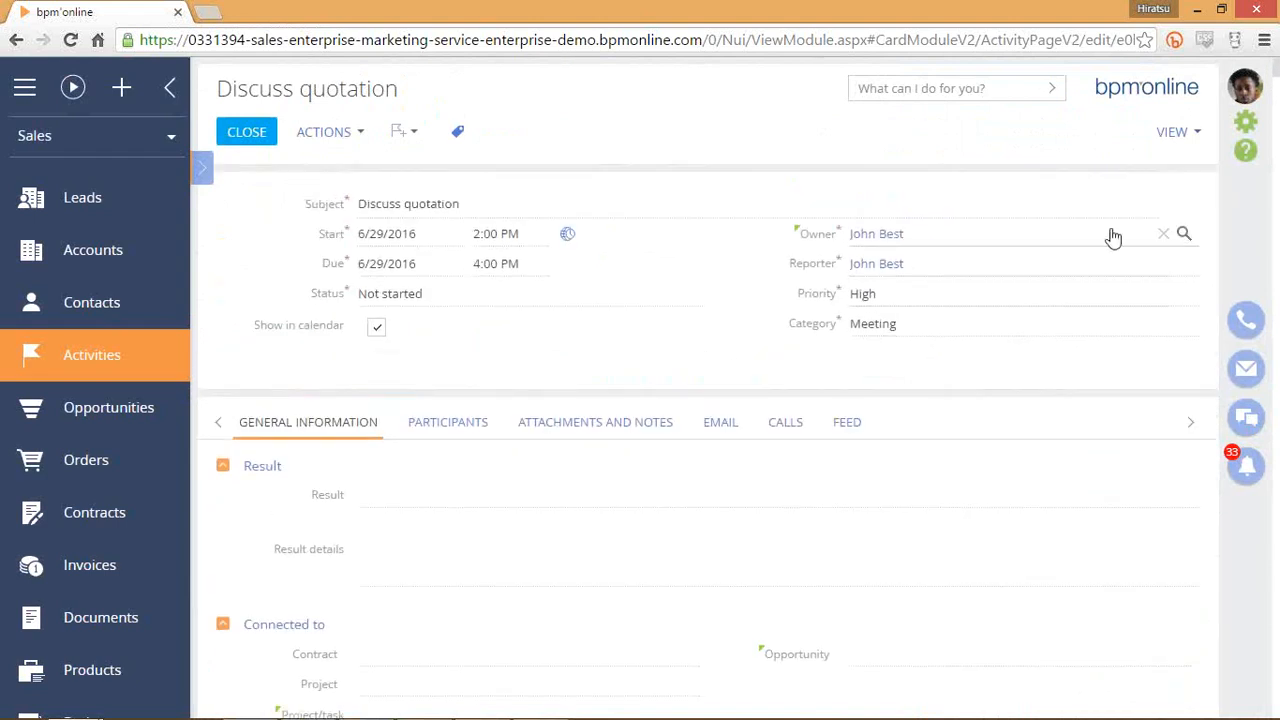
{"action": "scroll", "coordinate": [497, 460], "scroll_direction": "down", "scroll_amount": 5}
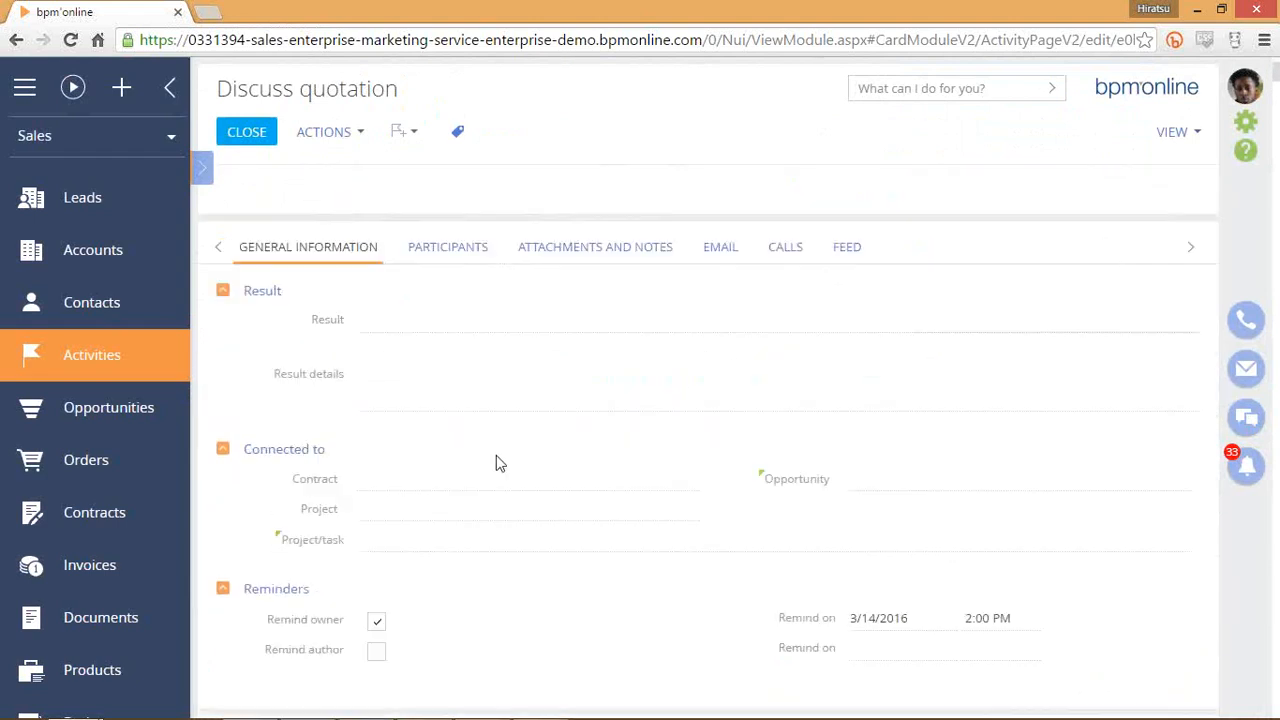
{"action": "scroll", "coordinate": [463, 380], "scroll_direction": "up", "scroll_amount": 2}
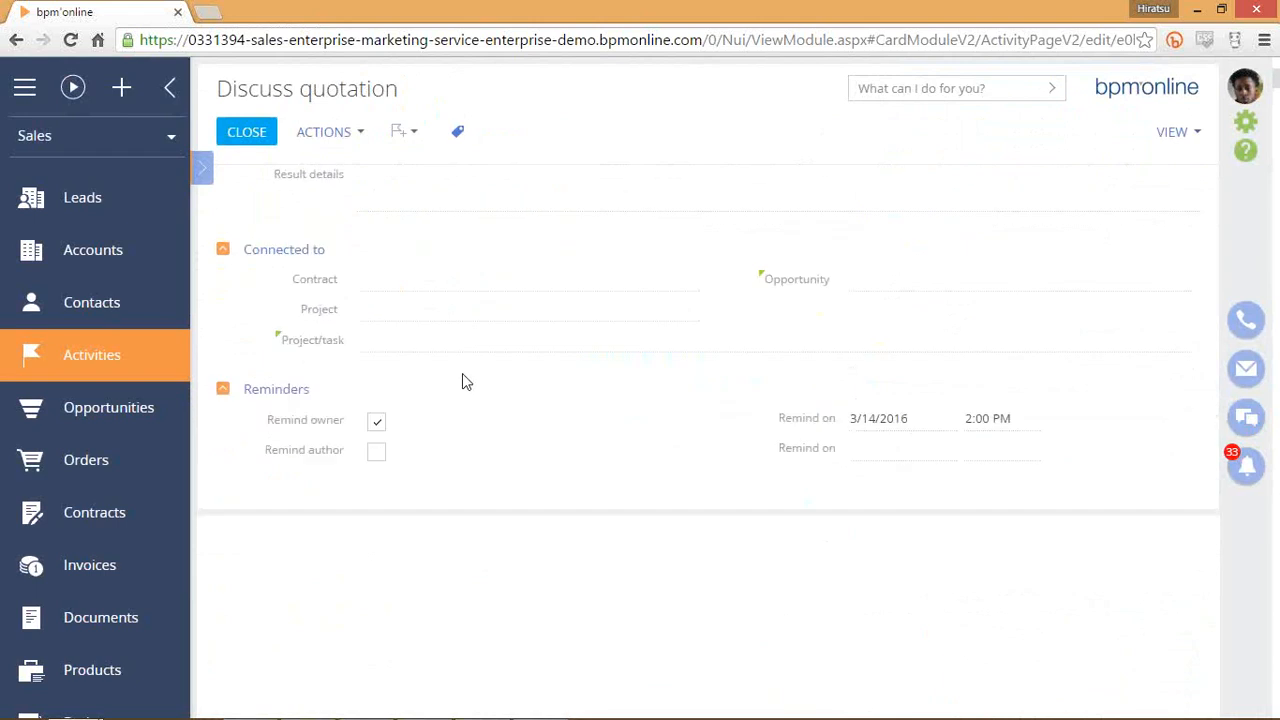
{"action": "scroll", "coordinate": [710, 420], "scroll_direction": "up", "scroll_amount": 2}
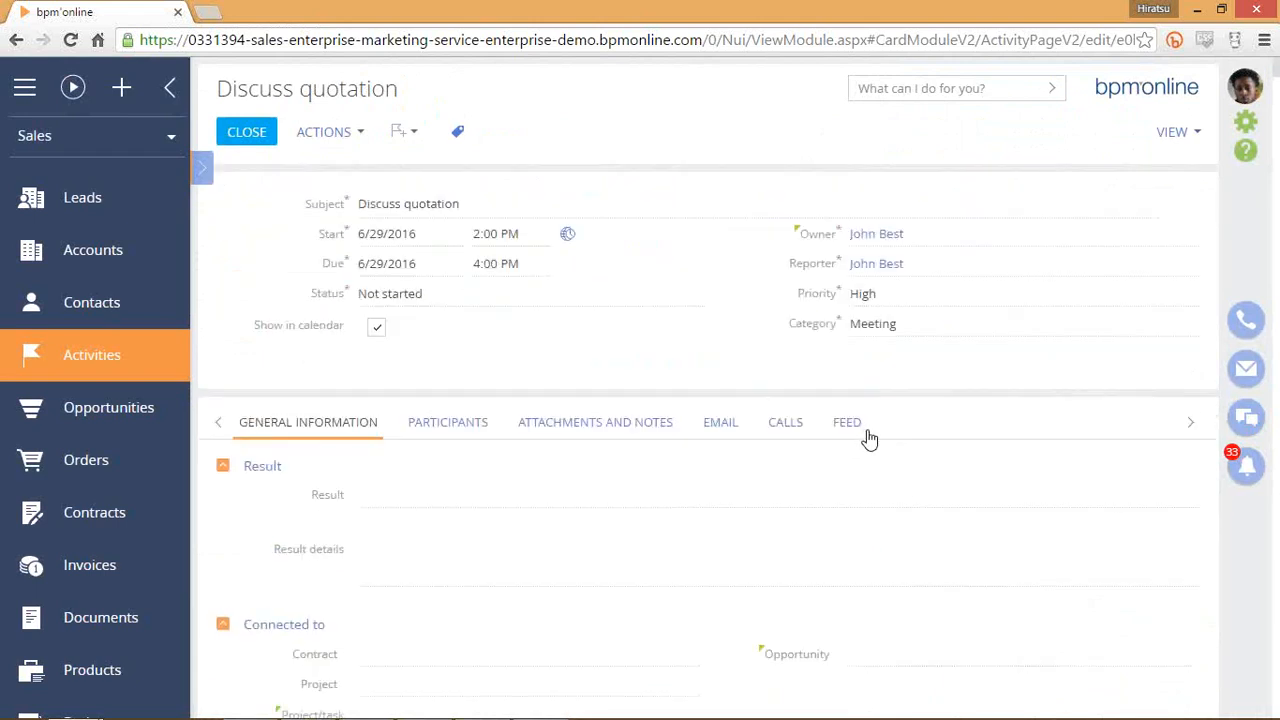
Check the notifications, then switch to the activity's feed and start a post.
{"action": "left_click", "coordinate": [1246, 470]}
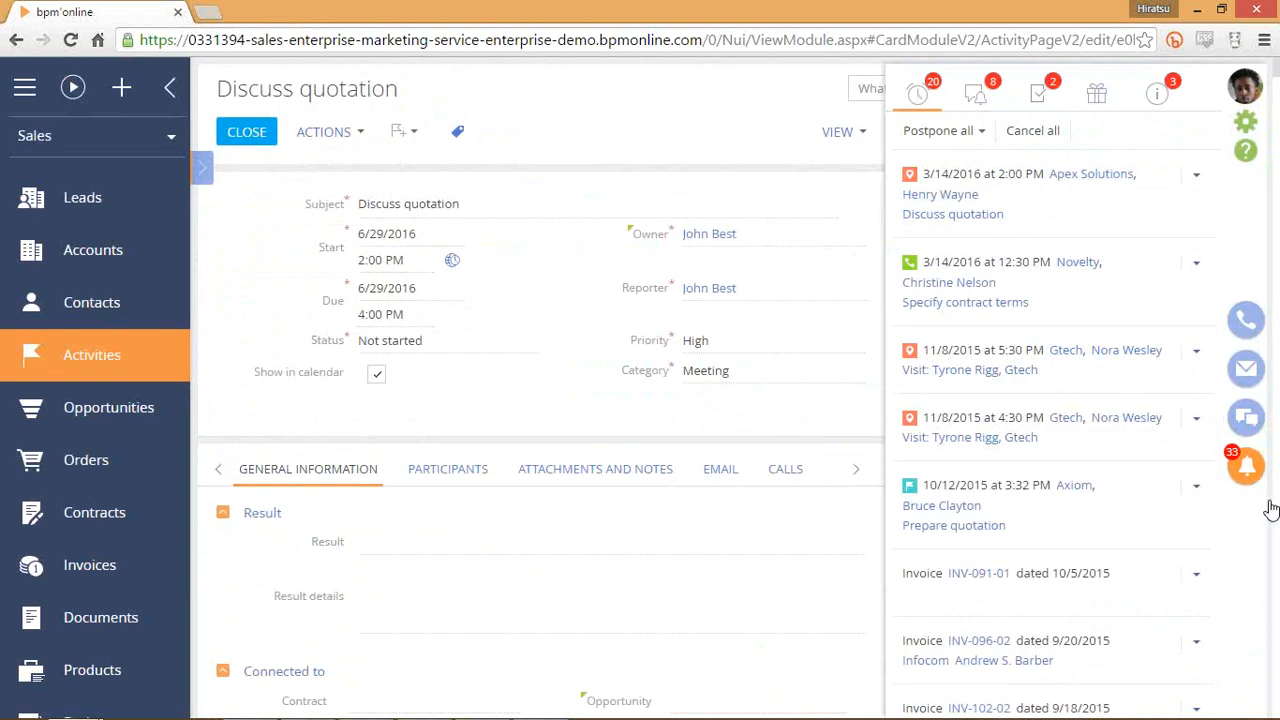
{"action": "left_click", "coordinate": [1248, 470]}
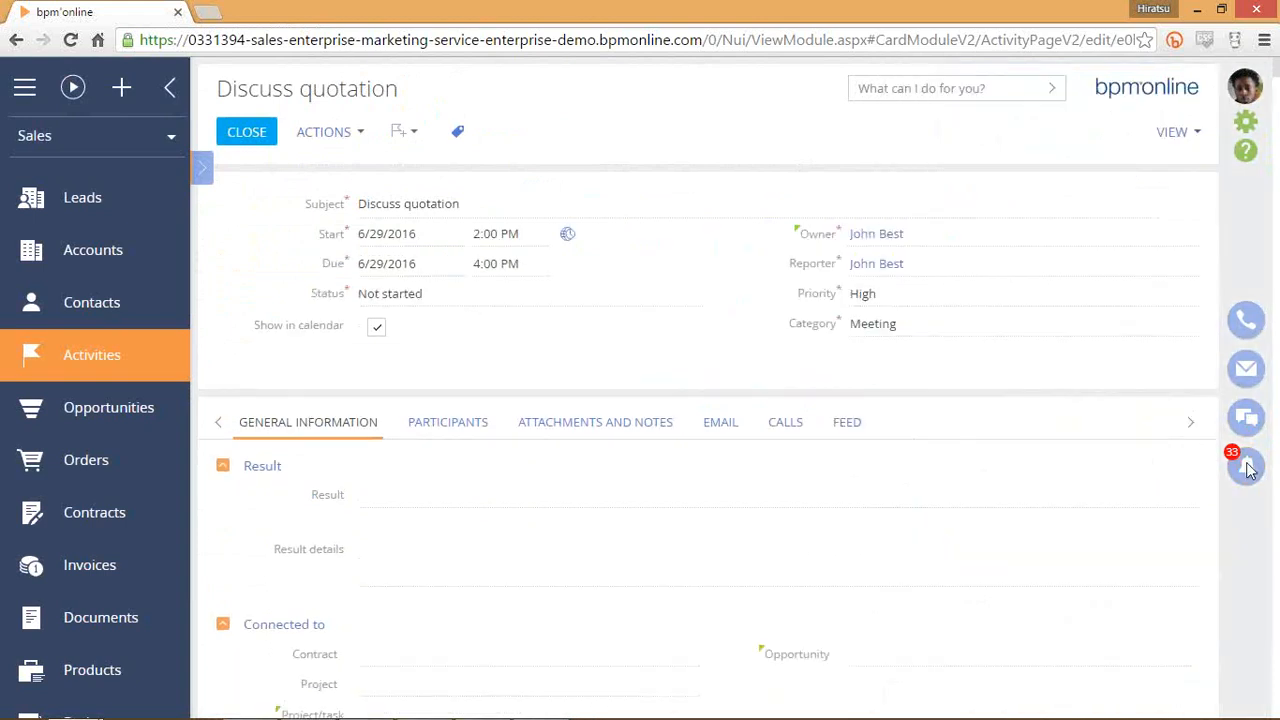
{"action": "left_click", "coordinate": [840, 424]}
{"action": "left_click", "coordinate": [674, 464]}
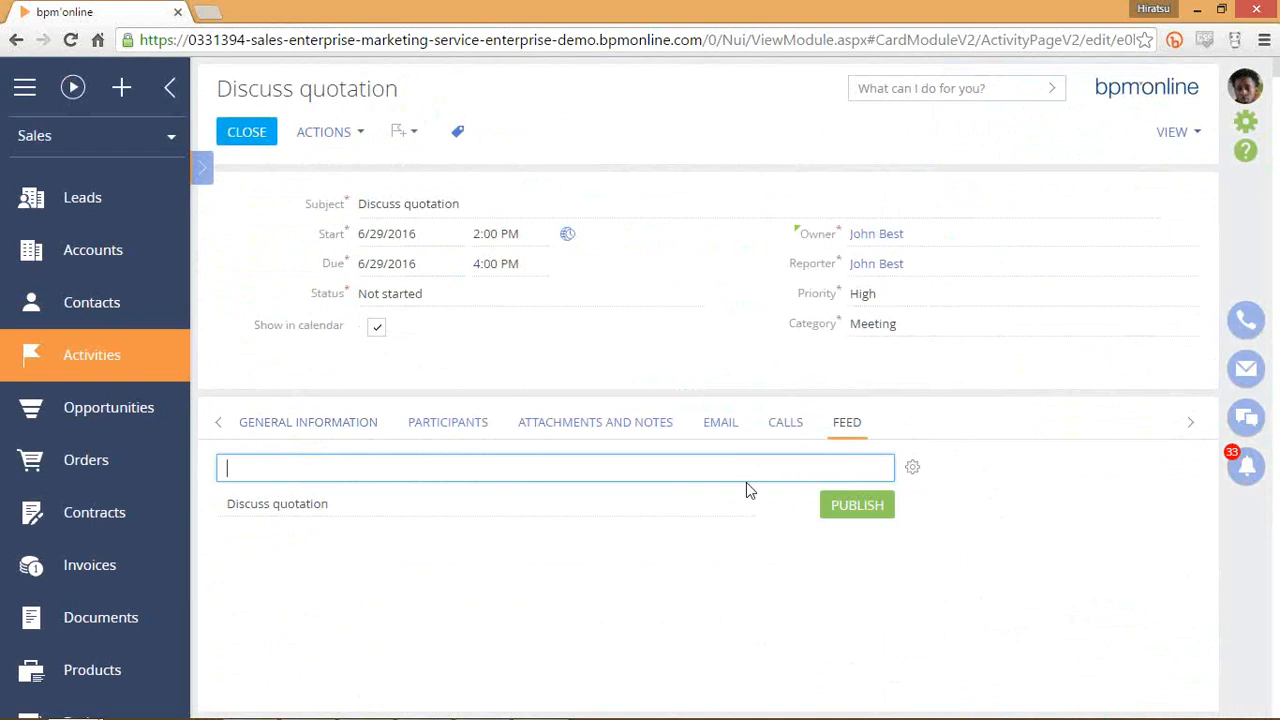
Publish a colleague mention saying 'I'd like you to join me in this meeting' on the activity feed.
{"action": "type", "text": "@Valerie"}
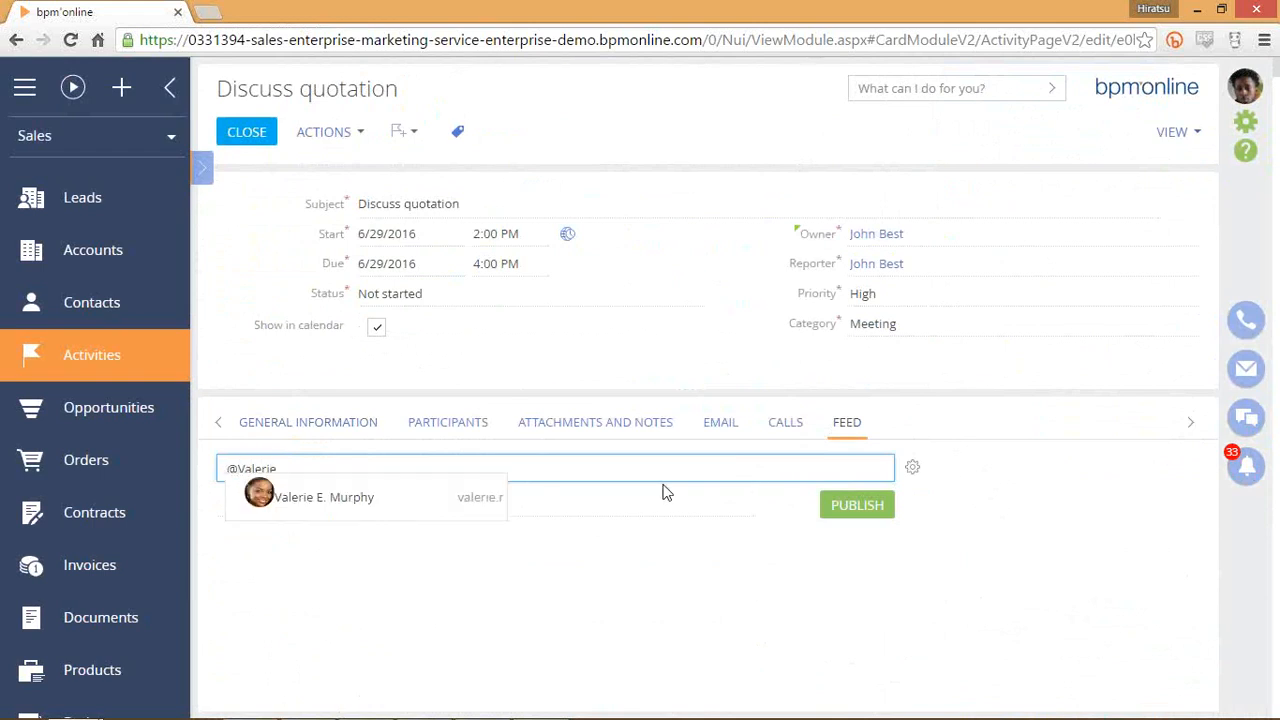
{"action": "left_click", "coordinate": [443, 502]}
{"action": "type", "text": "I'd you"}
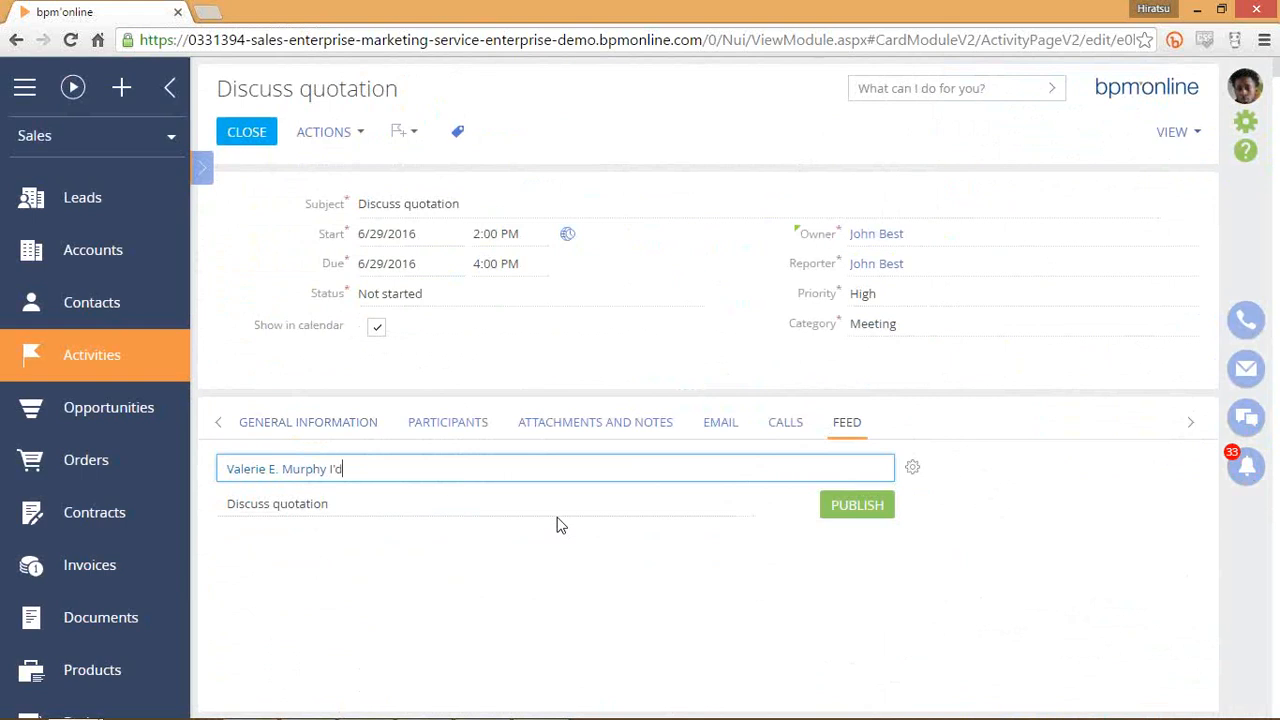
{"action": "key", "text": "BackSpace"}
{"action": "key", "text": "BackSpace"}
{"action": "key", "text": "BackSpace"}
{"action": "key", "text": "BackSpace"}
{"action": "type", "text": "like you to join me in "}
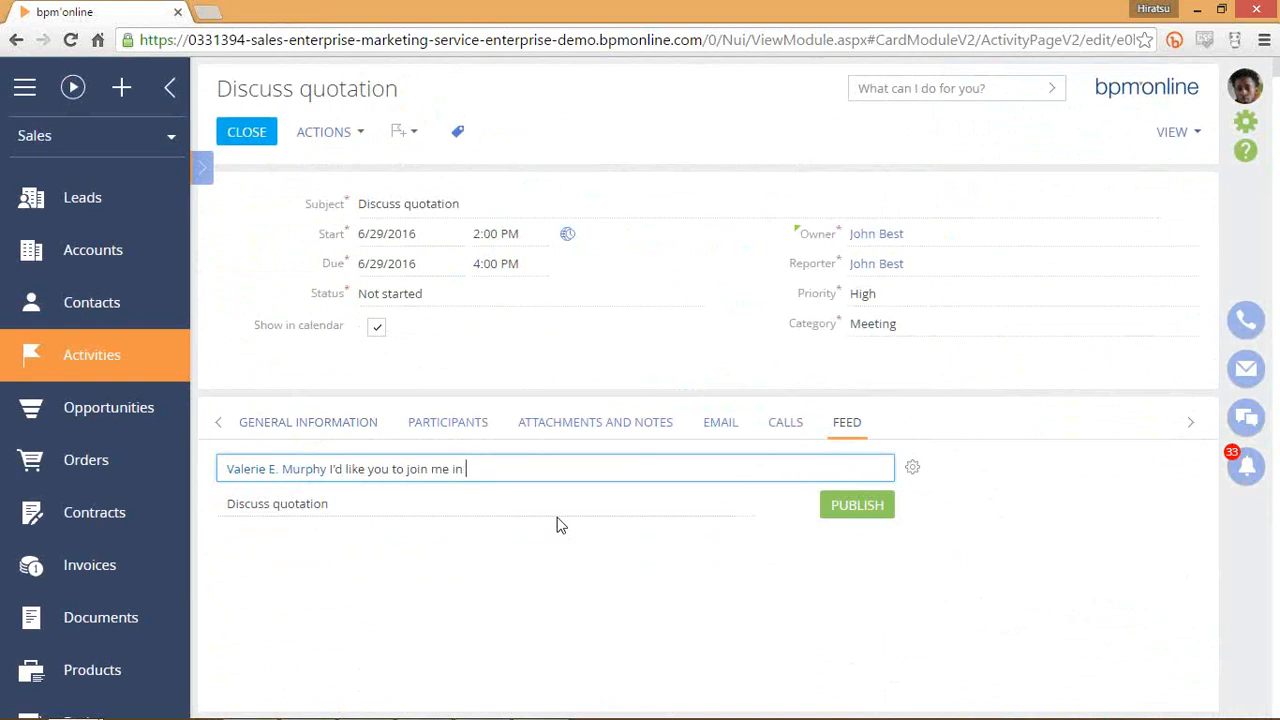
{"action": "type", "text": "this meeting."}
{"action": "left_click", "coordinate": [850, 505]}
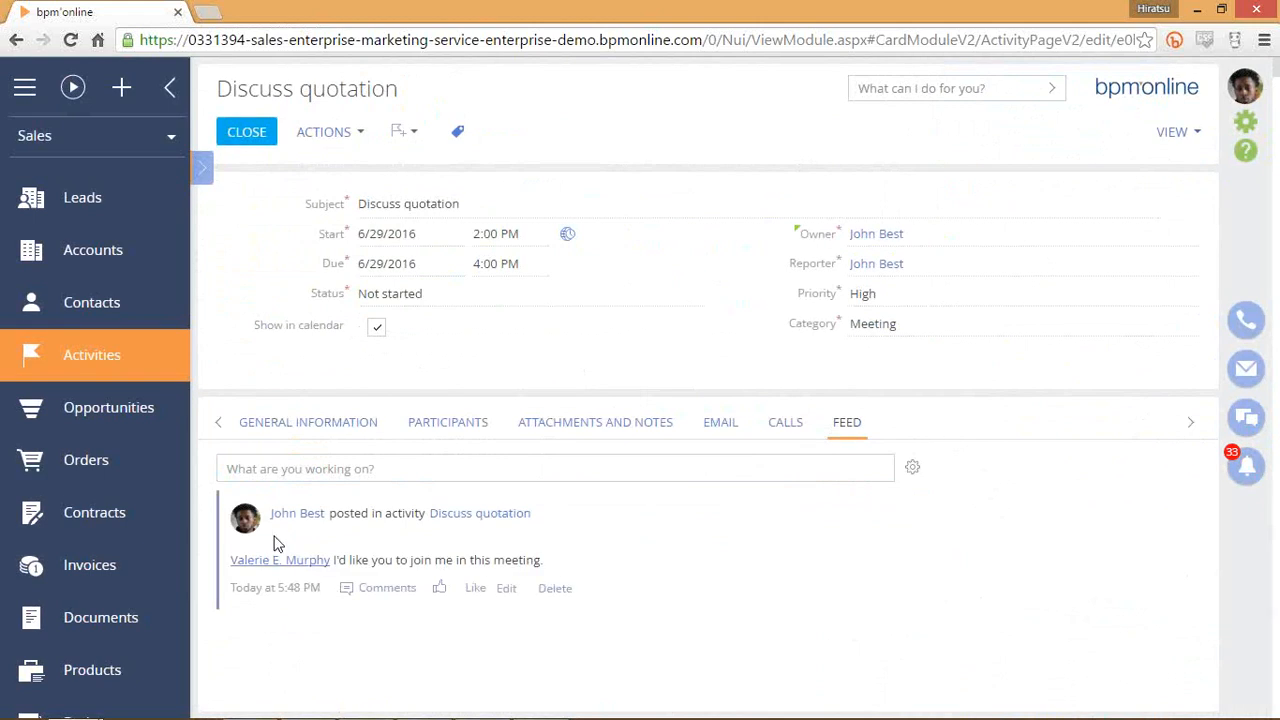
{"action": "left_click", "coordinate": [1232, 436]}
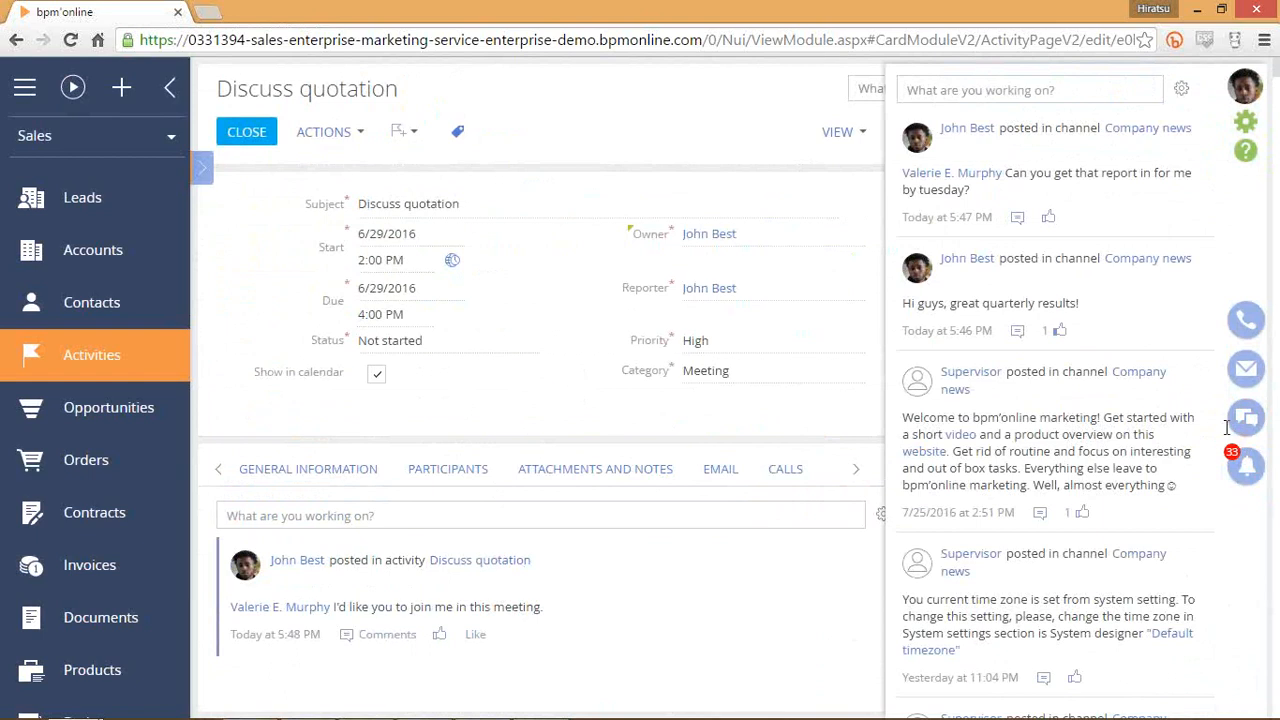
{"action": "left_click", "coordinate": [1244, 420]}
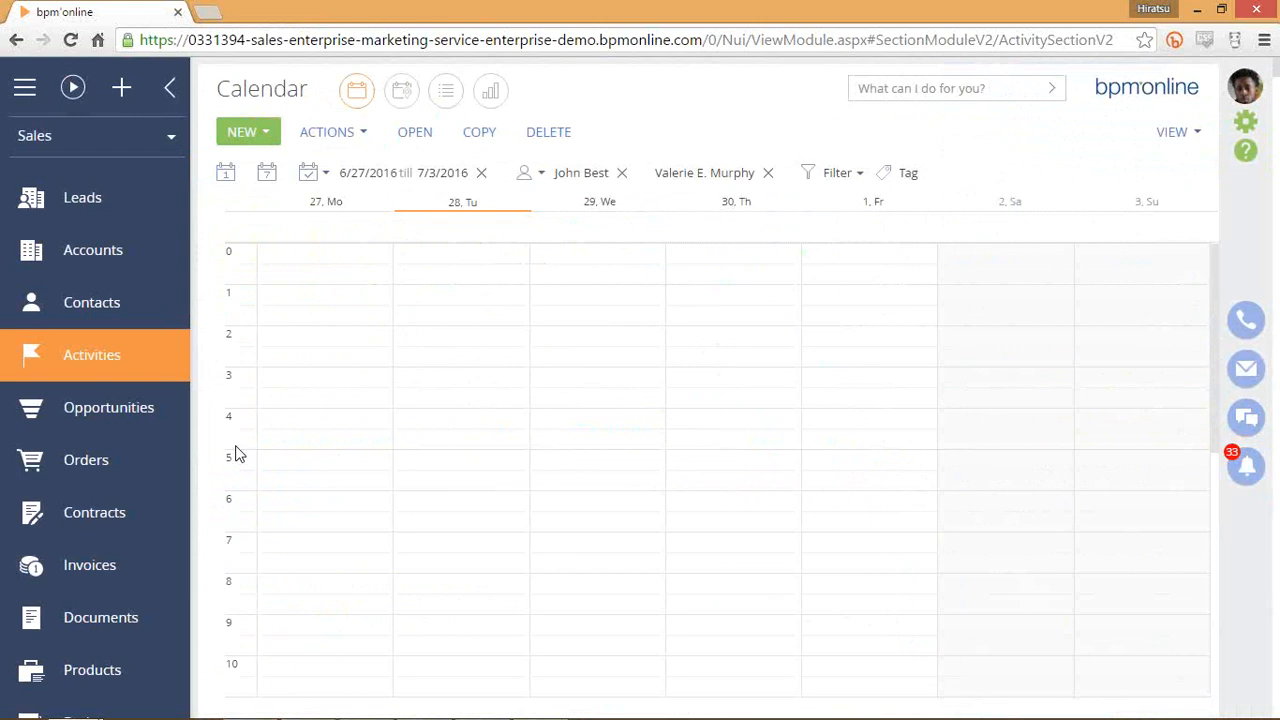
Select a half-hour Wednesday afternoon slot around 4:30–5:00 PM, adjusting it a few times.
{"action": "scroll", "coordinate": [510, 395], "scroll_direction": "down", "scroll_amount": 5}
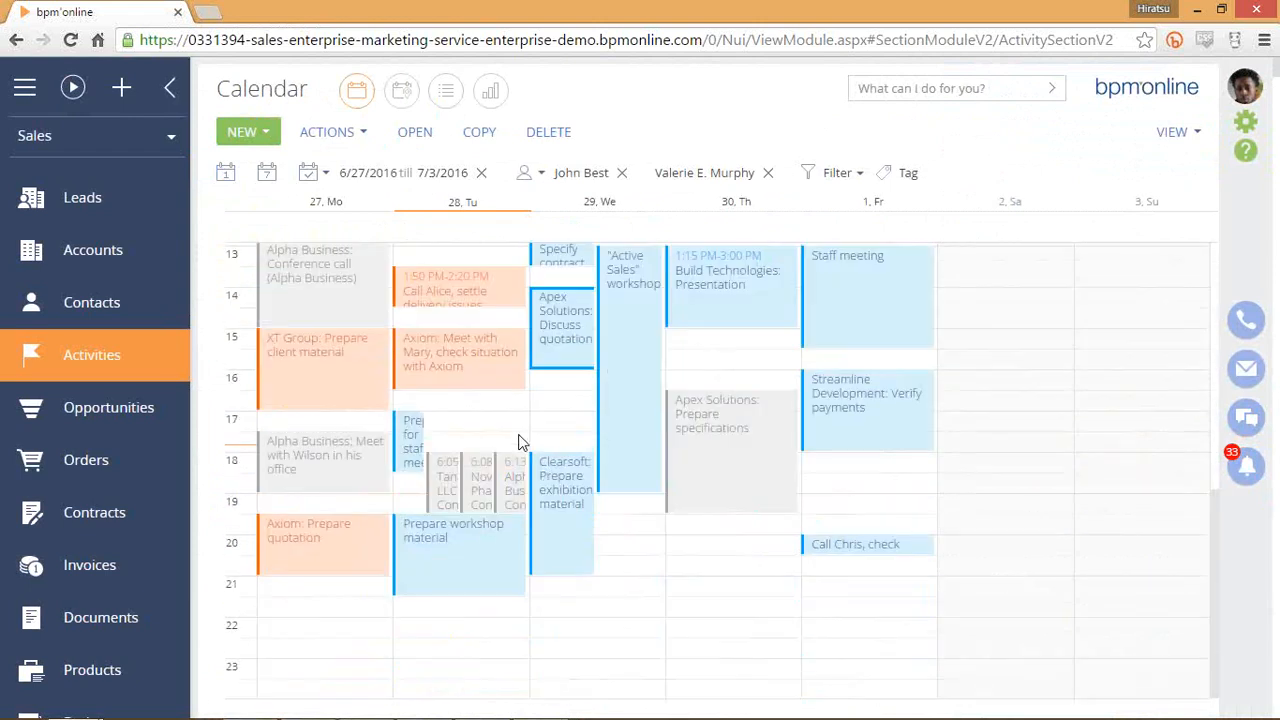
{"action": "left_click_drag", "start_coordinate": [536, 421], "coordinate": [573, 427]}
{"action": "mouse_move", "coordinate": [562, 405]}
{"action": "left_mouse_down"}
{"action": "mouse_move", "coordinate": [551, 432]}
{"action": "mouse_move", "coordinate": [549, 401]}
{"action": "mouse_move", "coordinate": [551, 443]}
{"action": "mouse_move", "coordinate": [549, 401]}
{"action": "left_mouse_up"}
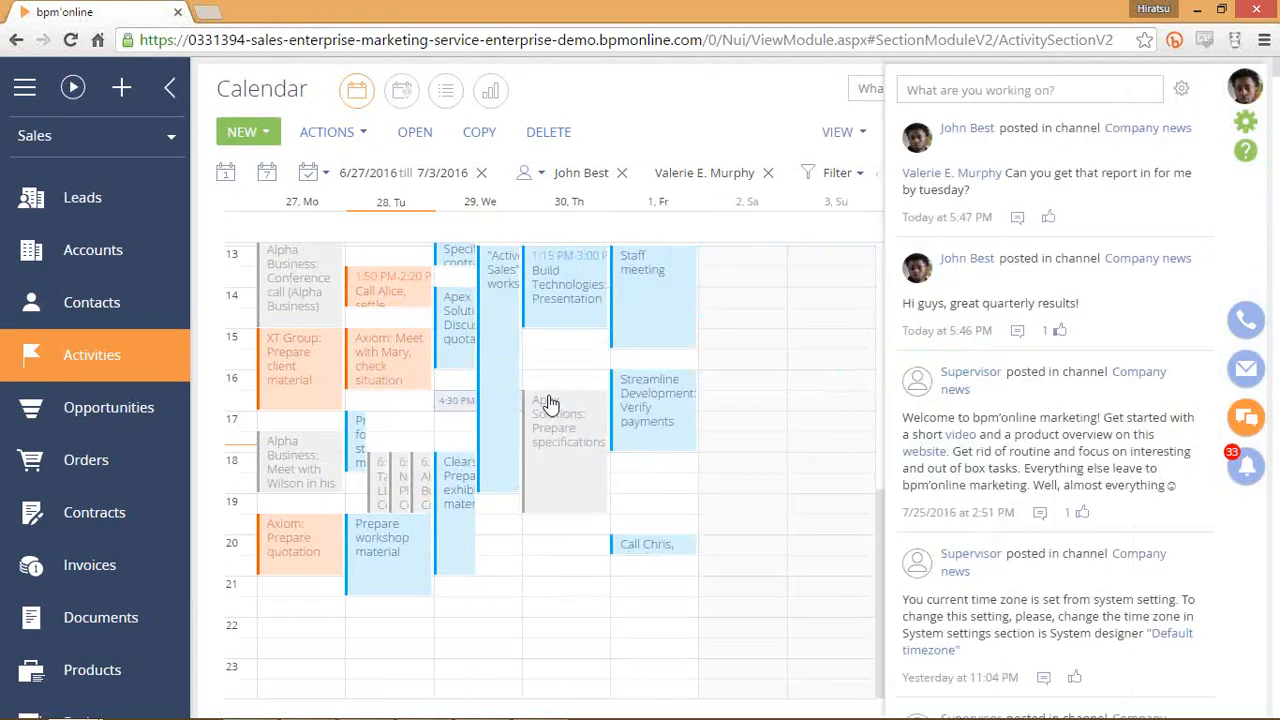
{"action": "left_click", "coordinate": [1246, 417]}
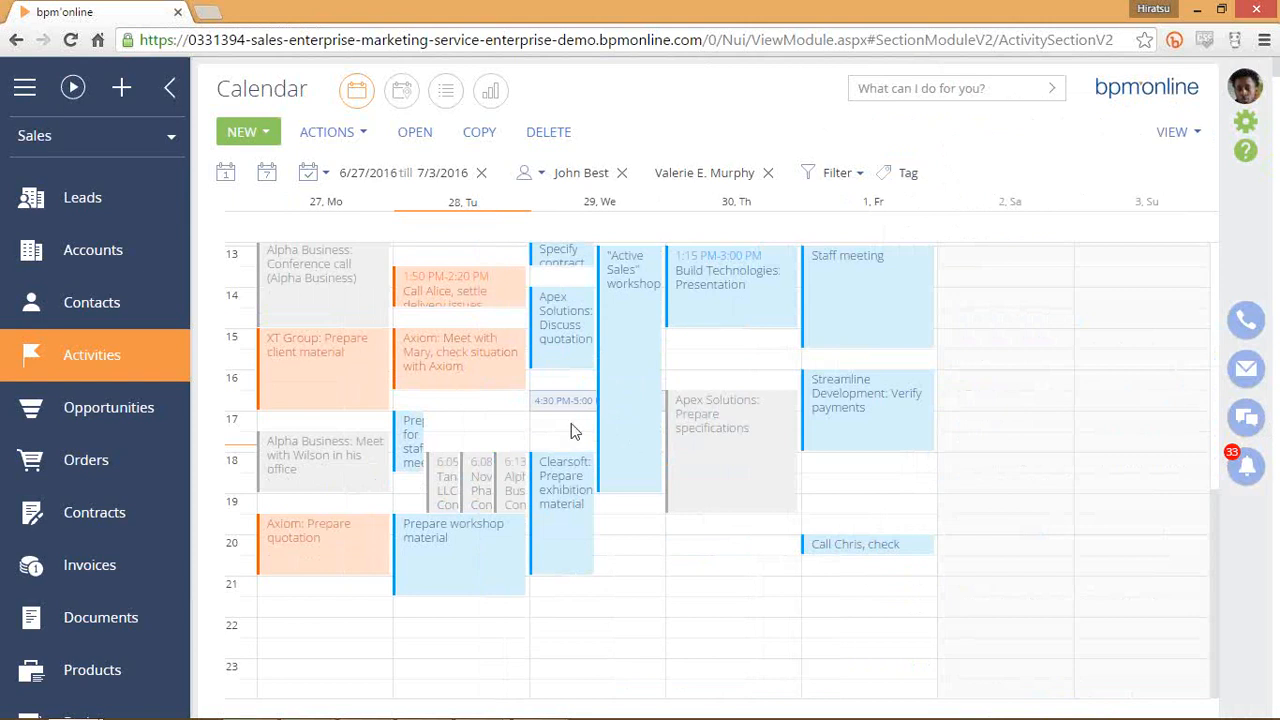
{"action": "left_click_drag", "start_coordinate": [571, 423], "coordinate": [580, 419]}
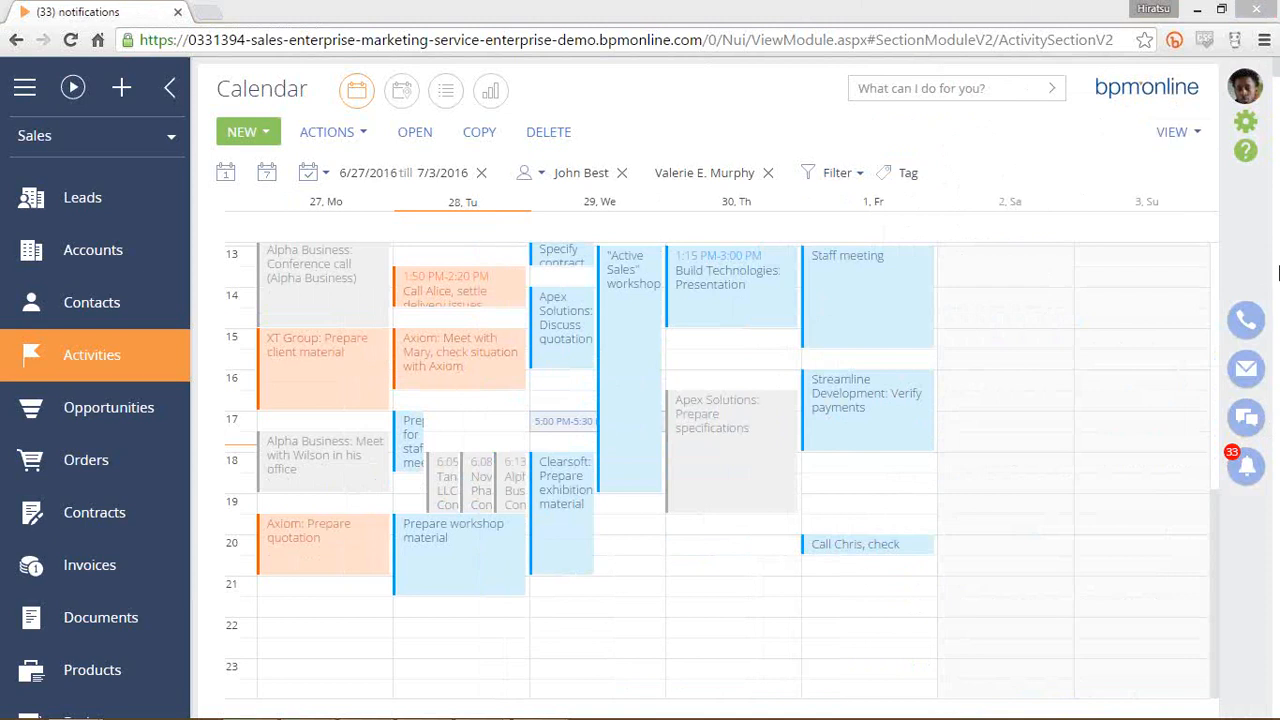
Open the email panel beside the calendar and scroll through the message list.
{"action": "left_click", "coordinate": [1247, 376]}
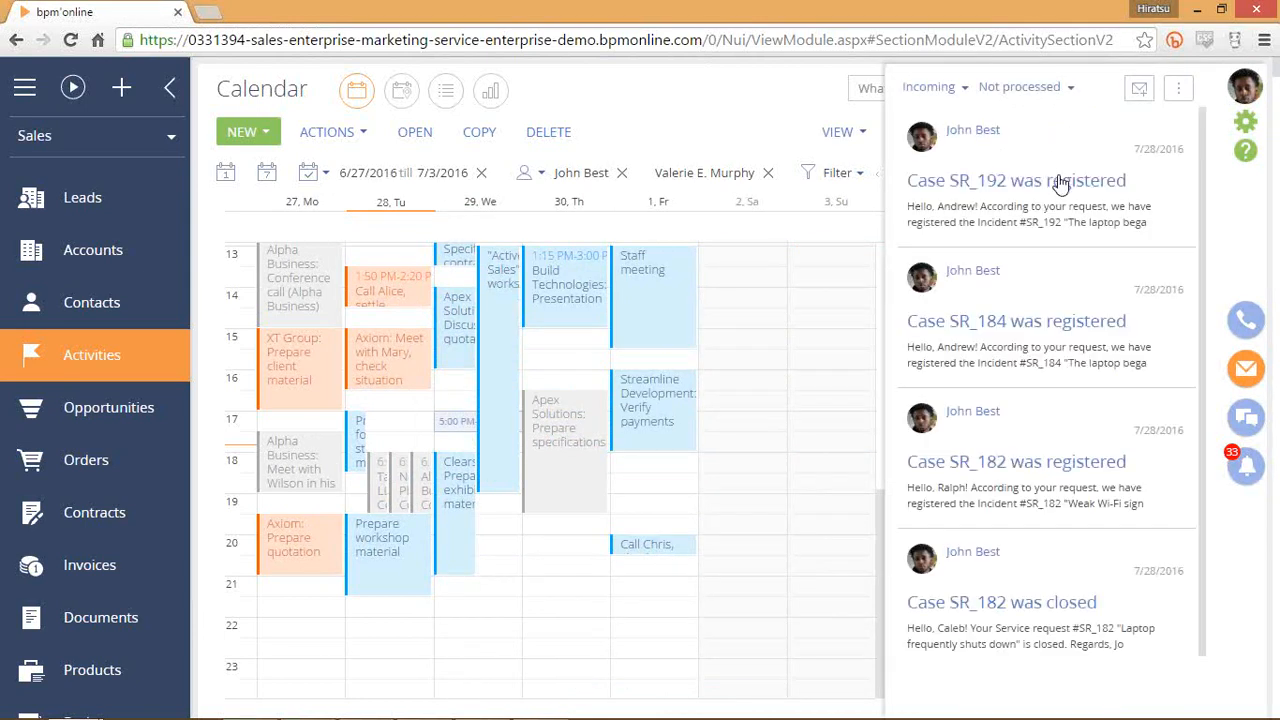
{"action": "scroll", "coordinate": [1136, 259], "scroll_direction": "down", "scroll_amount": 6}
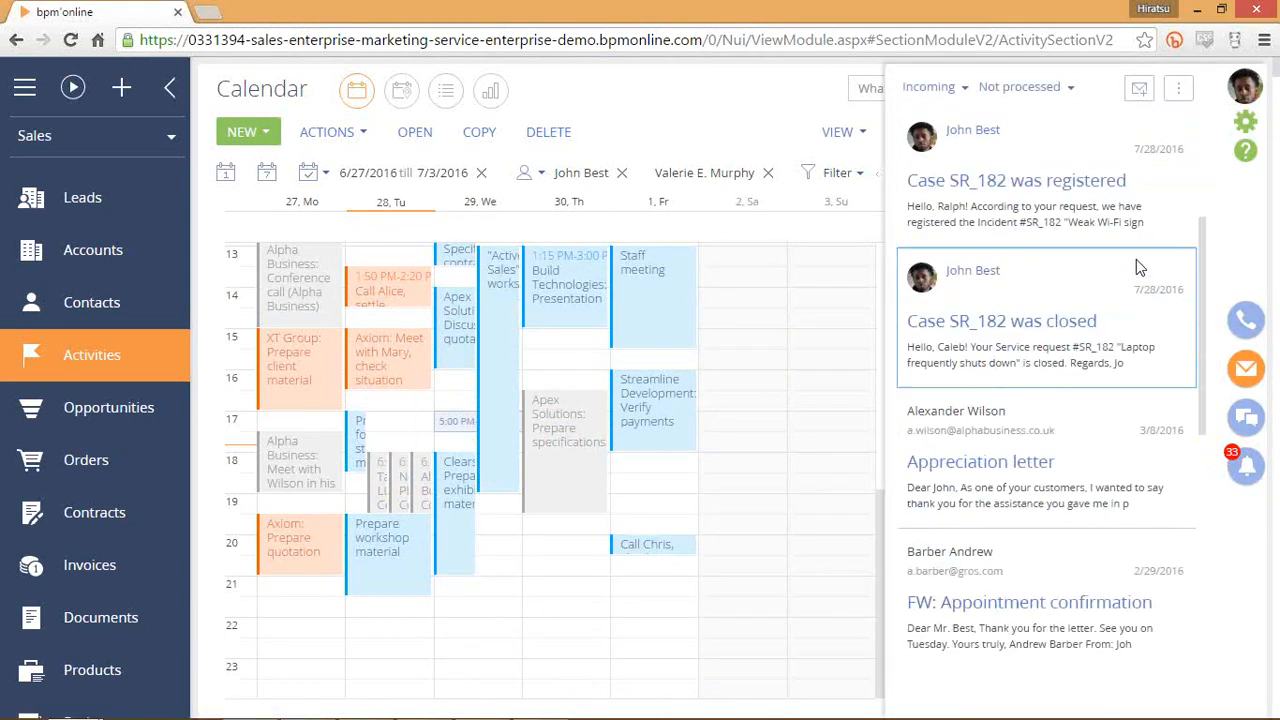
{"action": "scroll", "coordinate": [1125, 328], "scroll_direction": "down", "scroll_amount": 2}
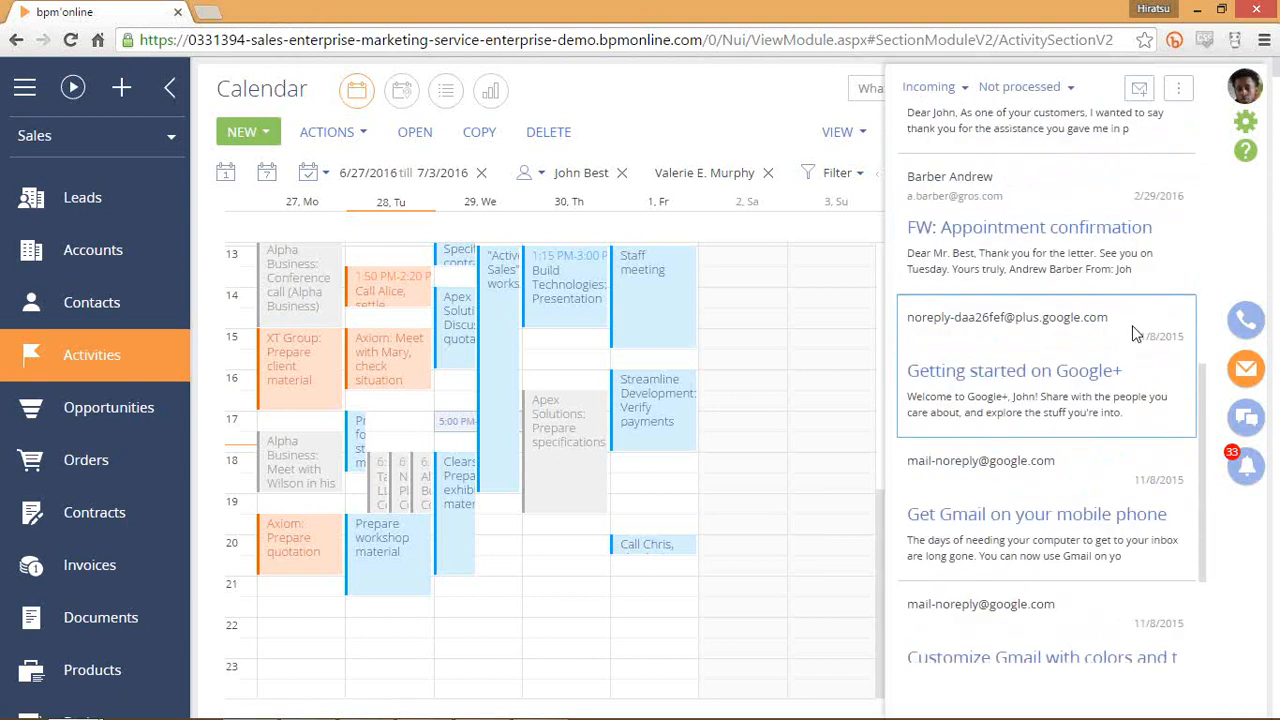
{"action": "scroll", "coordinate": [1132, 330], "scroll_direction": "up", "scroll_amount": 8}
{"action": "scroll", "coordinate": [1125, 372], "scroll_direction": "down", "scroll_amount": 7}
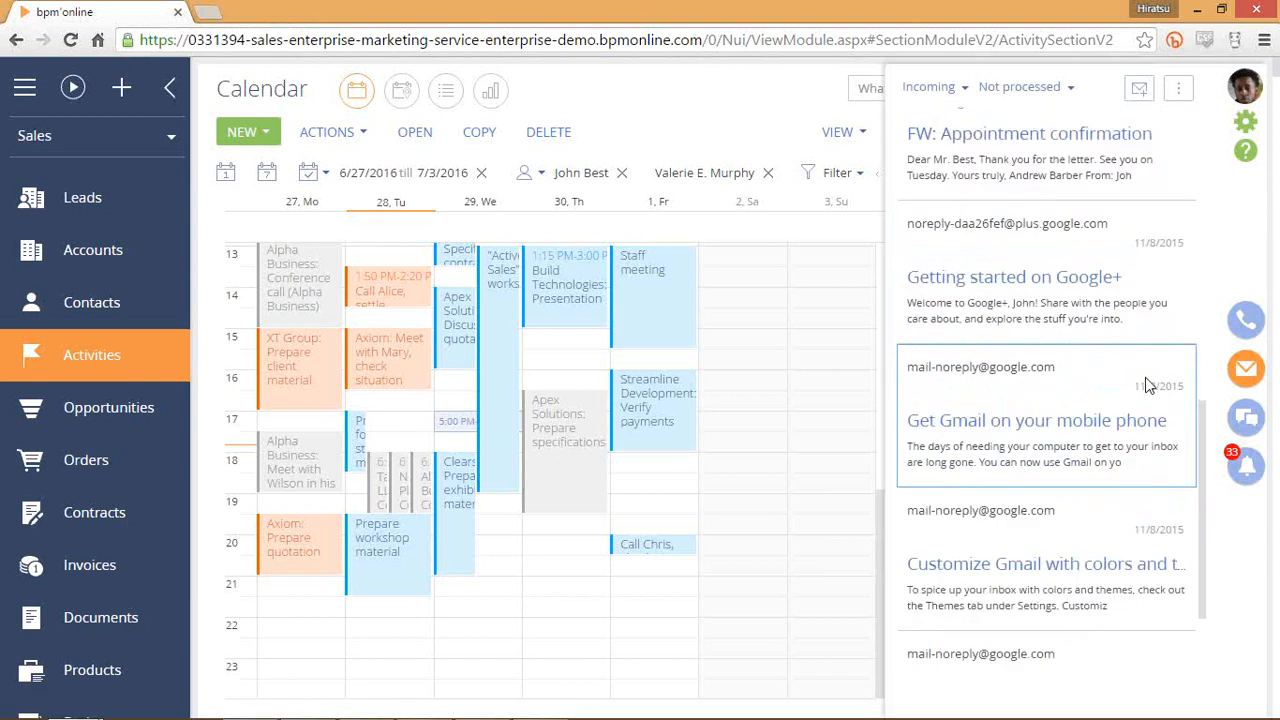
{"action": "scroll", "coordinate": [1150, 388], "scroll_direction": "up", "scroll_amount": 2}
{"action": "scroll", "coordinate": [1155, 380], "scroll_direction": "up", "scroll_amount": 6}
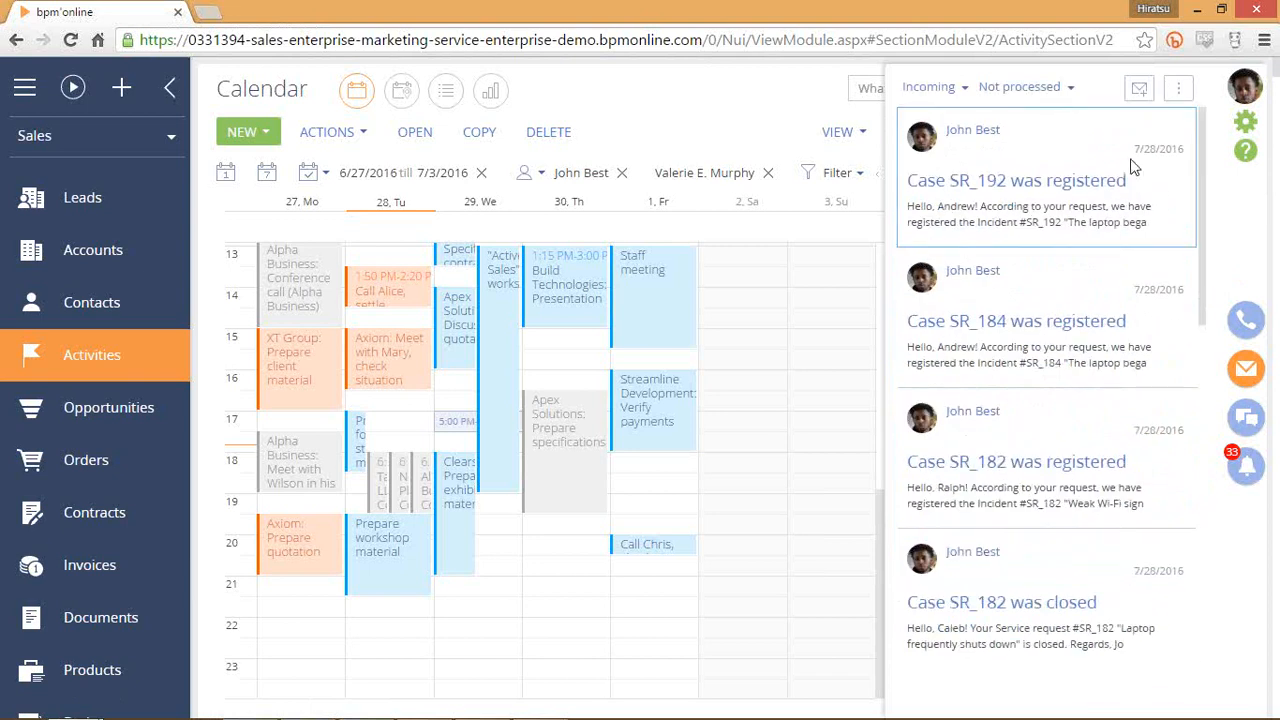
Inspect the mailbox options and the Incoming and Not processed filter choices.
{"action": "left_click", "coordinate": [1178, 92]}
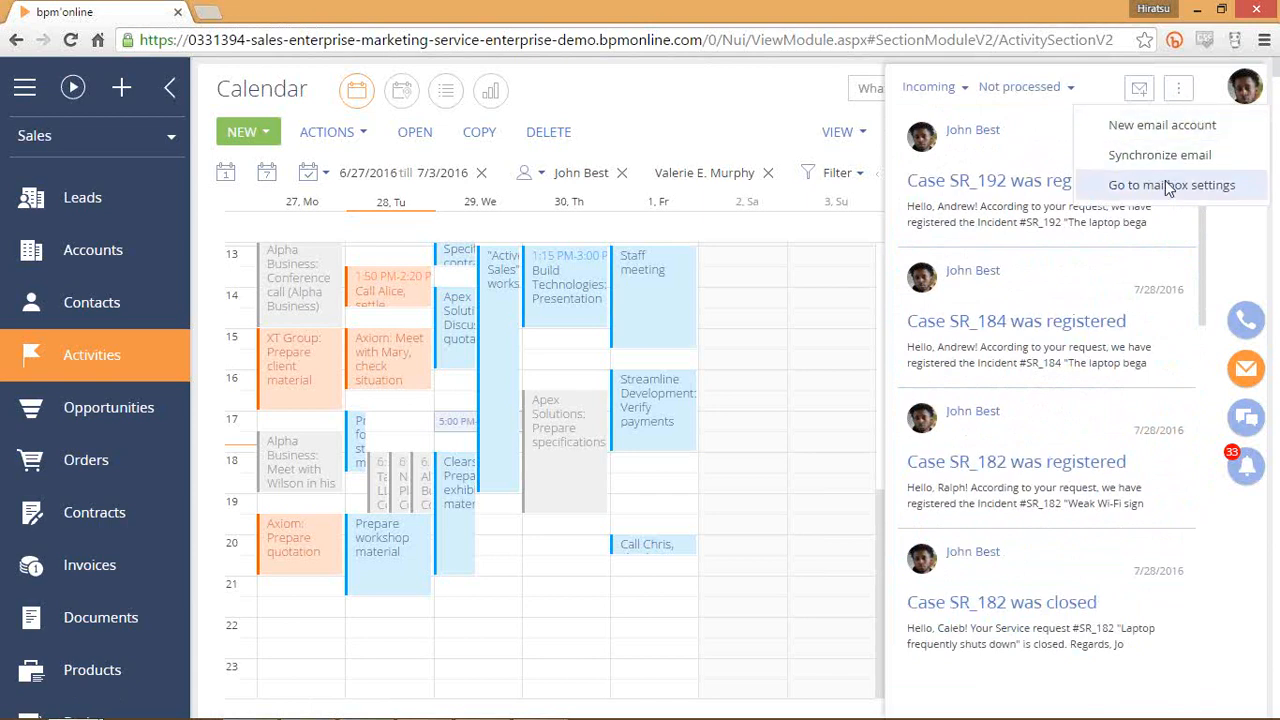
{"action": "left_click", "coordinate": [950, 92]}
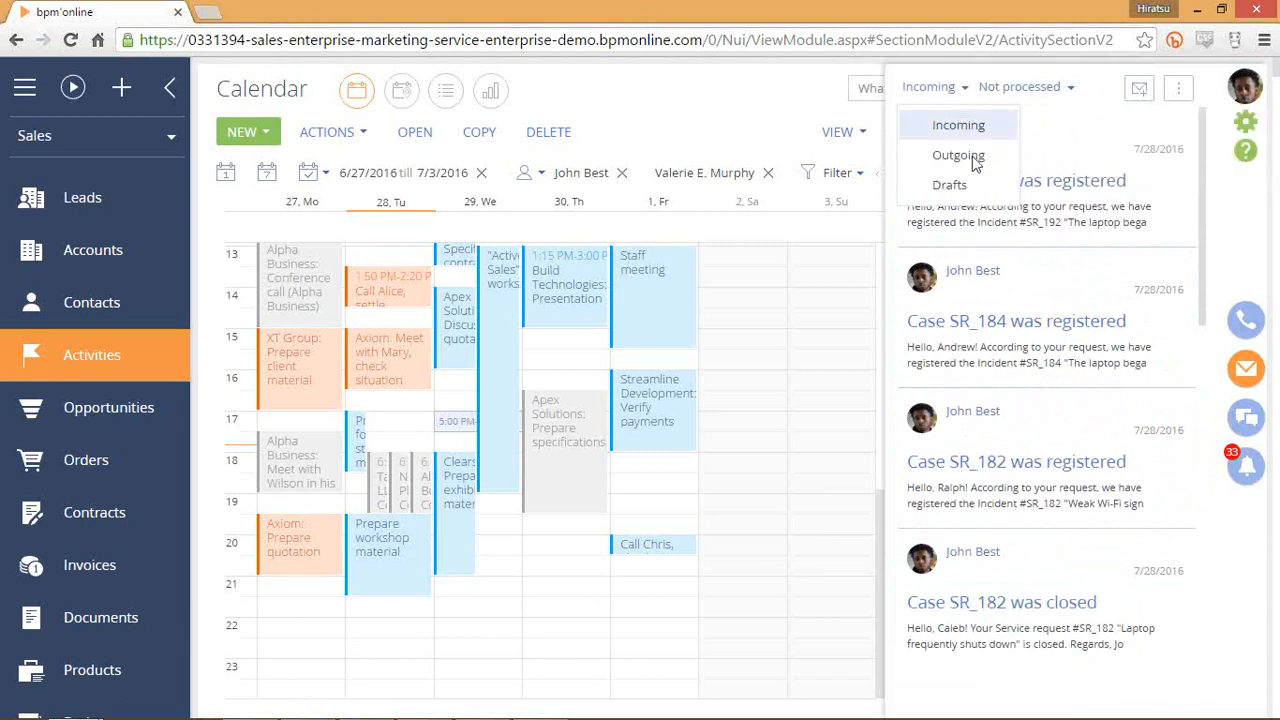
{"action": "left_click", "coordinate": [1066, 90]}
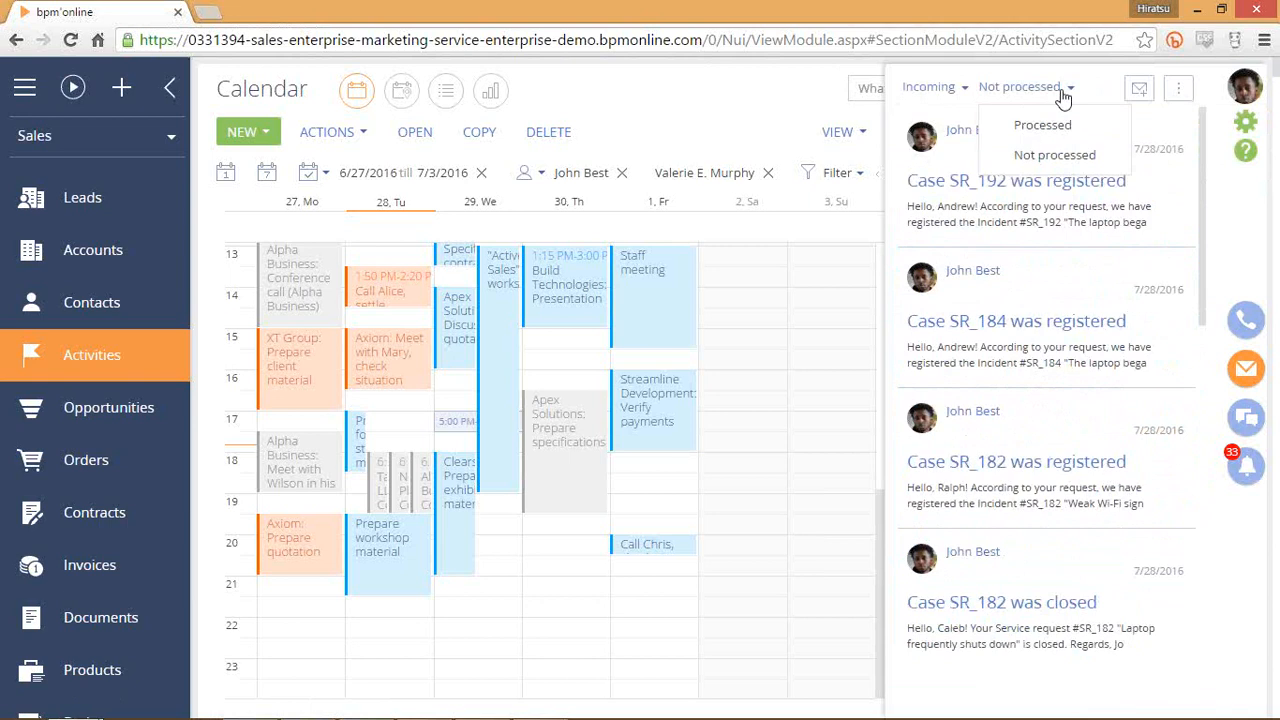
{"action": "left_click", "coordinate": [1110, 92]}
{"action": "left_click", "coordinate": [950, 97]}
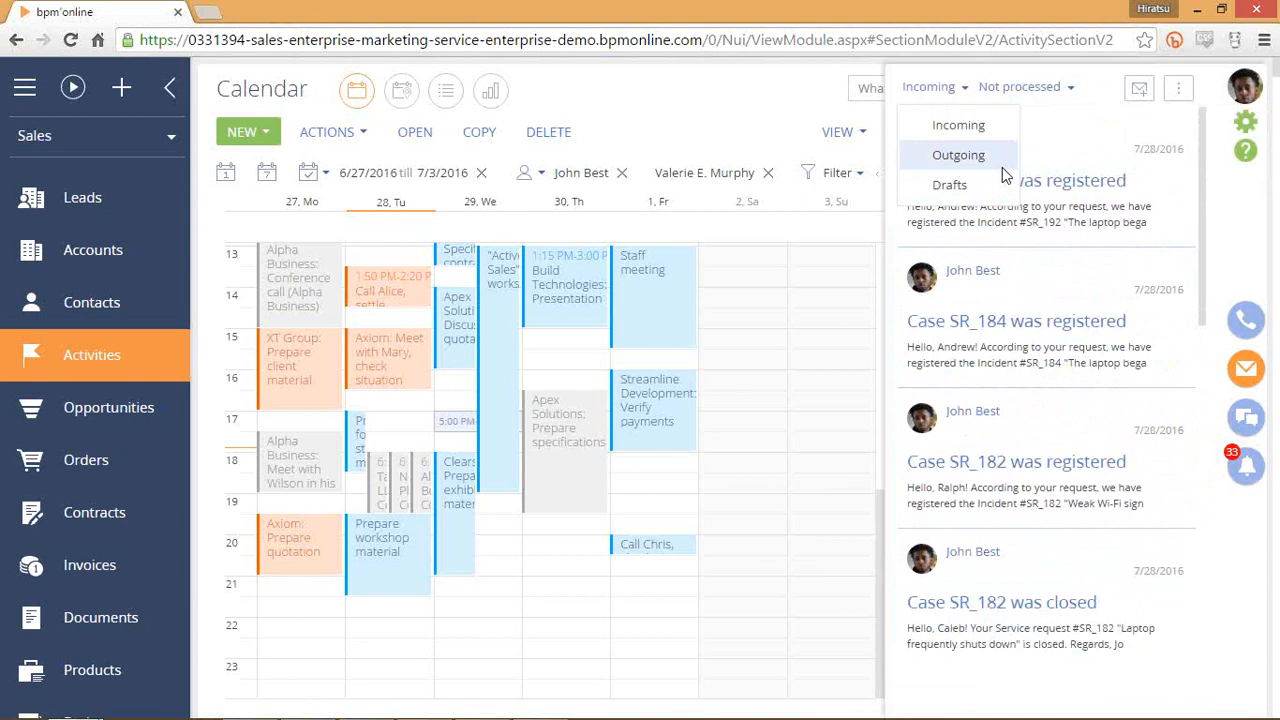
Expand the 'Case SR_192 was registered' email showing its contact, Infocom account and case SR_194.
{"action": "left_click", "coordinate": [1060, 88]}
{"action": "left_click", "coordinate": [1065, 163]}
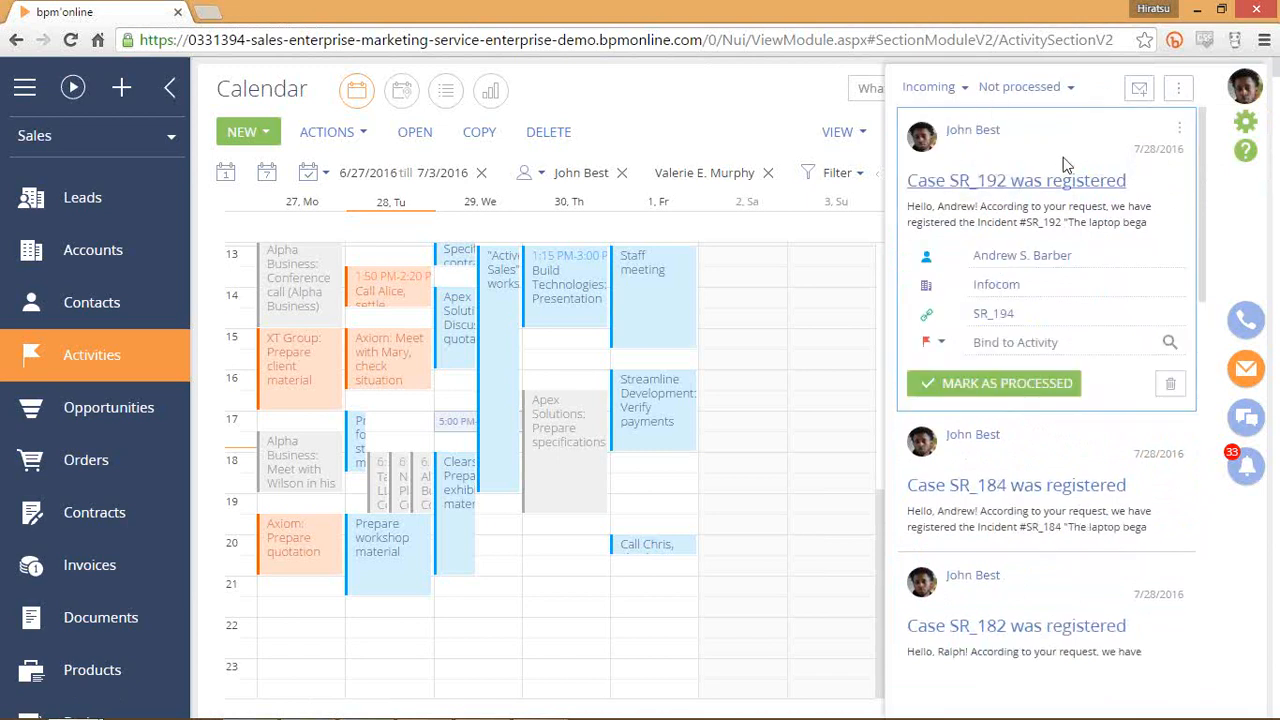
{"action": "left_click", "coordinate": [1043, 88]}
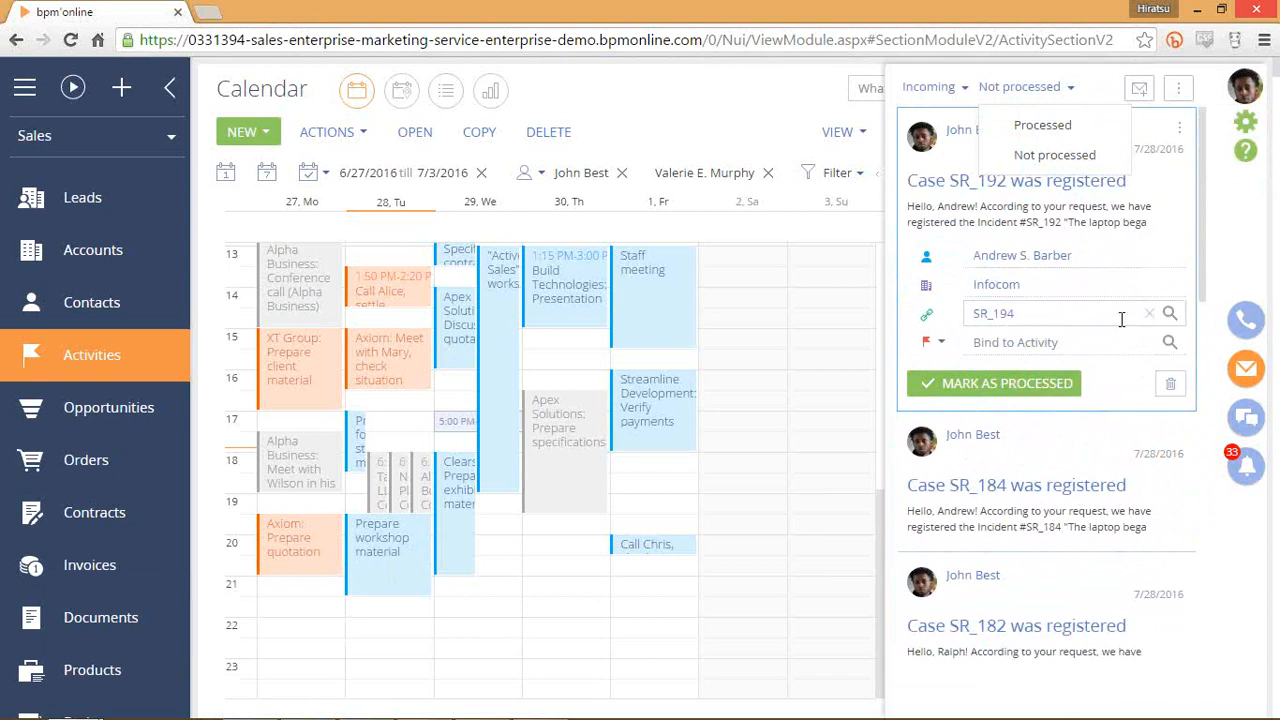
{"action": "left_click", "coordinate": [1117, 222]}
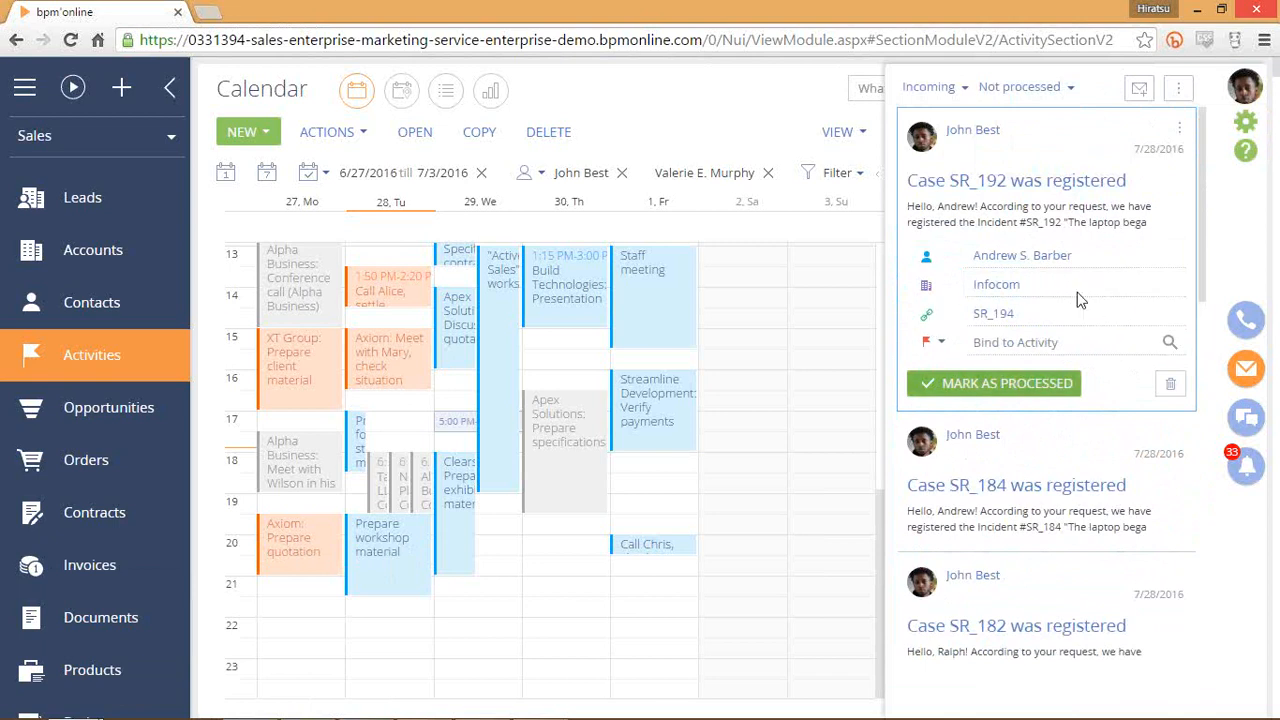
{"action": "left_click", "coordinate": [1125, 443]}
{"action": "scroll", "coordinate": [1123, 433], "scroll_direction": "down", "scroll_amount": 5}
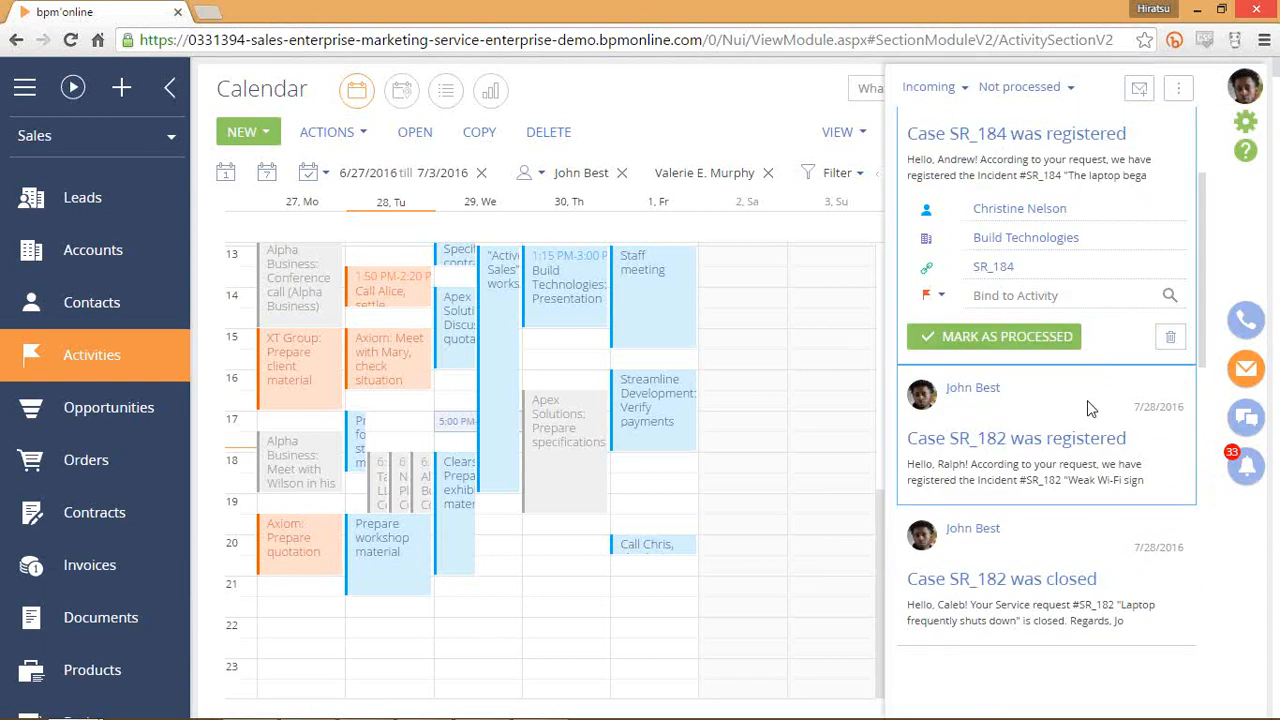
{"action": "scroll", "coordinate": [1090, 403], "scroll_direction": "down", "scroll_amount": 3}
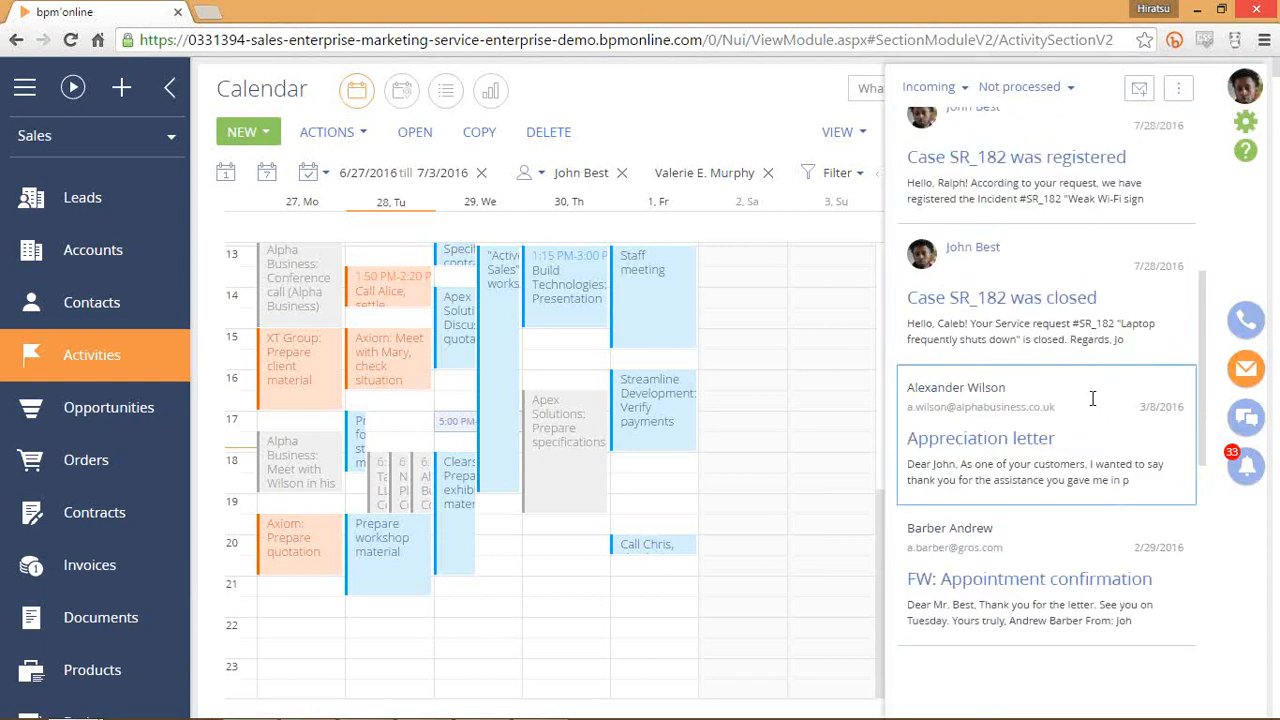
{"action": "left_click", "coordinate": [1093, 401]}
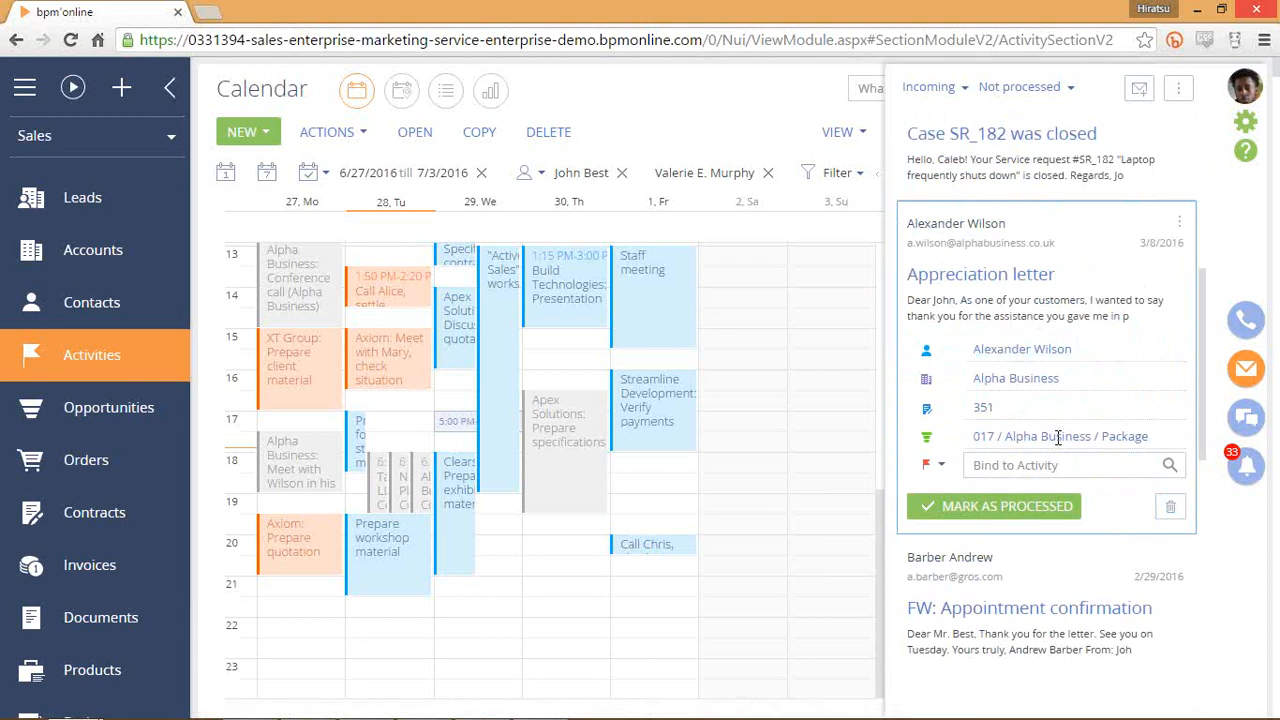
{"action": "left_click", "coordinate": [937, 468]}
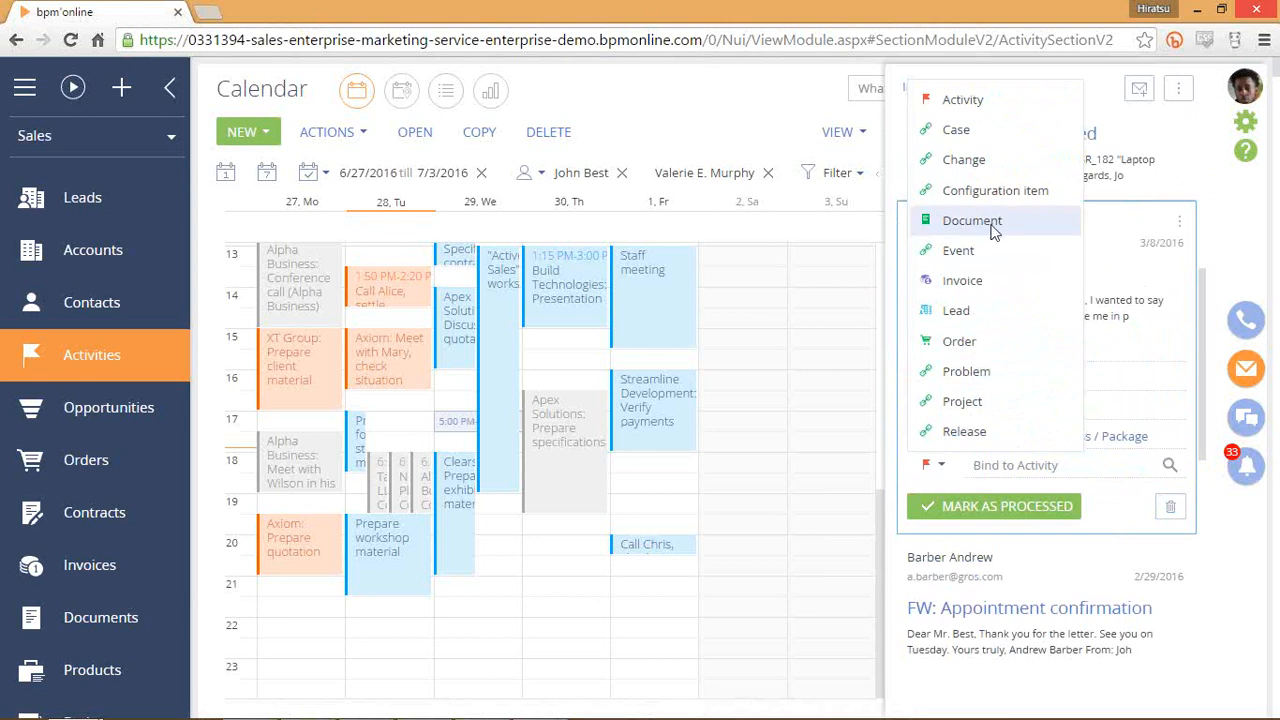
{"action": "scroll", "coordinate": [994, 226], "scroll_direction": "down", "scroll_amount": 3}
{"action": "scroll", "coordinate": [1003, 407], "scroll_direction": "up", "scroll_amount": 2}
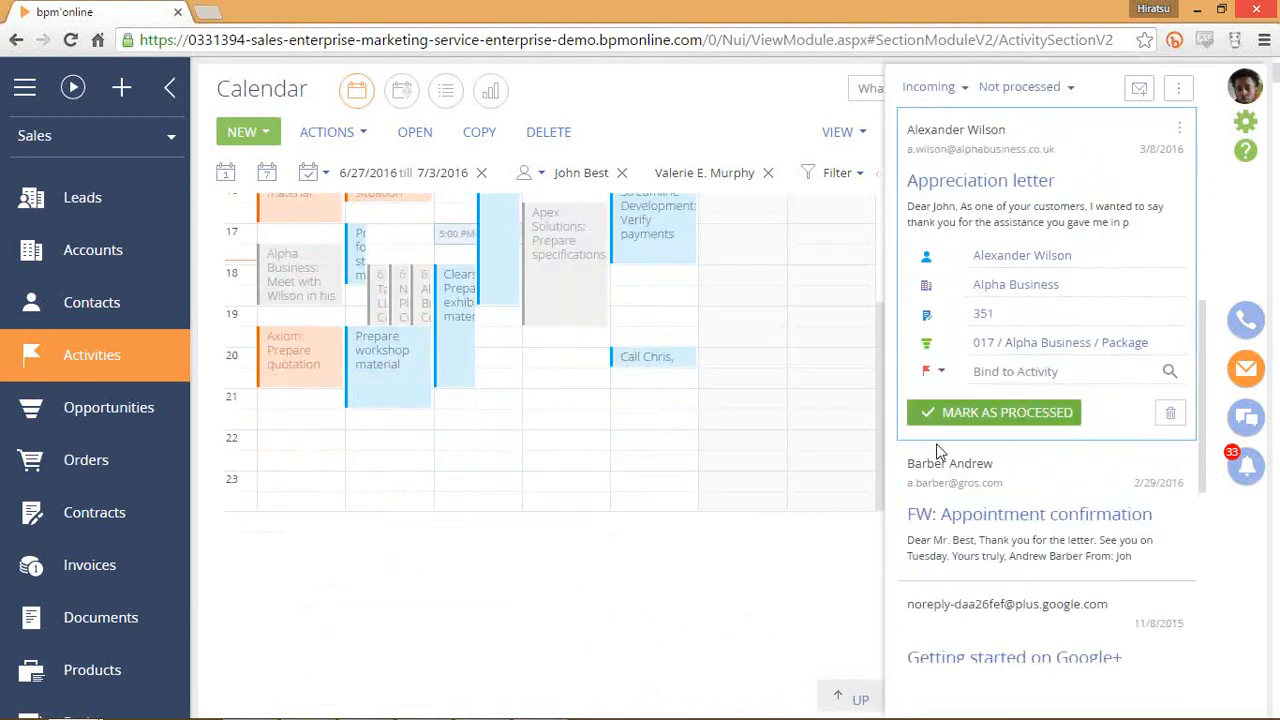
{"action": "left_click", "coordinate": [929, 374]}
{"action": "left_click", "coordinate": [720, 508]}
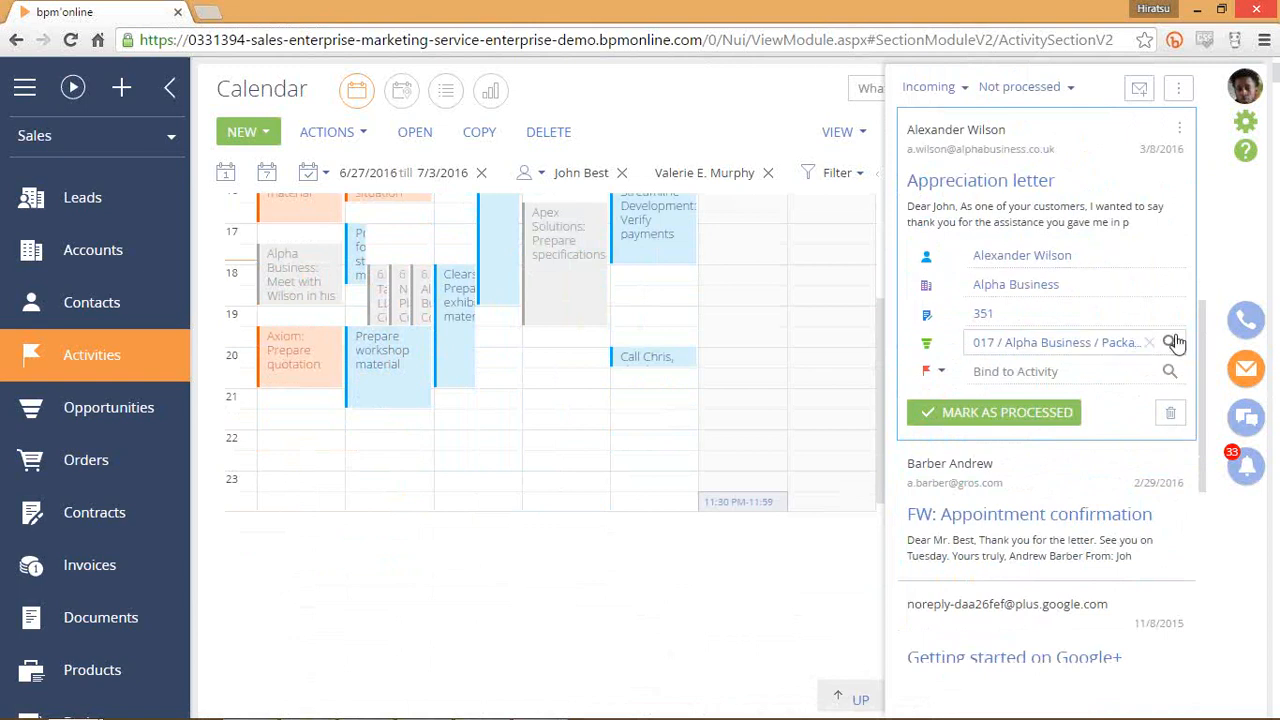
{"action": "scroll", "coordinate": [1190, 320], "scroll_direction": "up", "scroll_amount": 4}
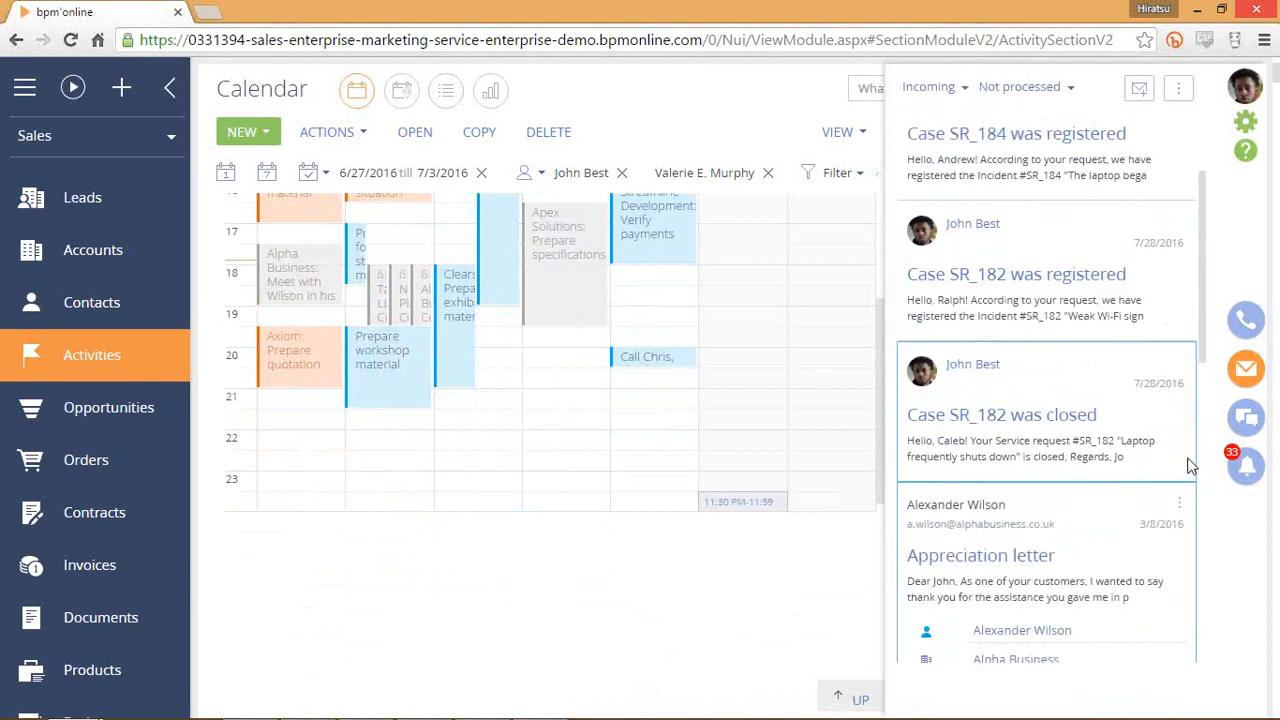
{"action": "scroll", "coordinate": [1190, 400], "scroll_direction": "up", "scroll_amount": 3}
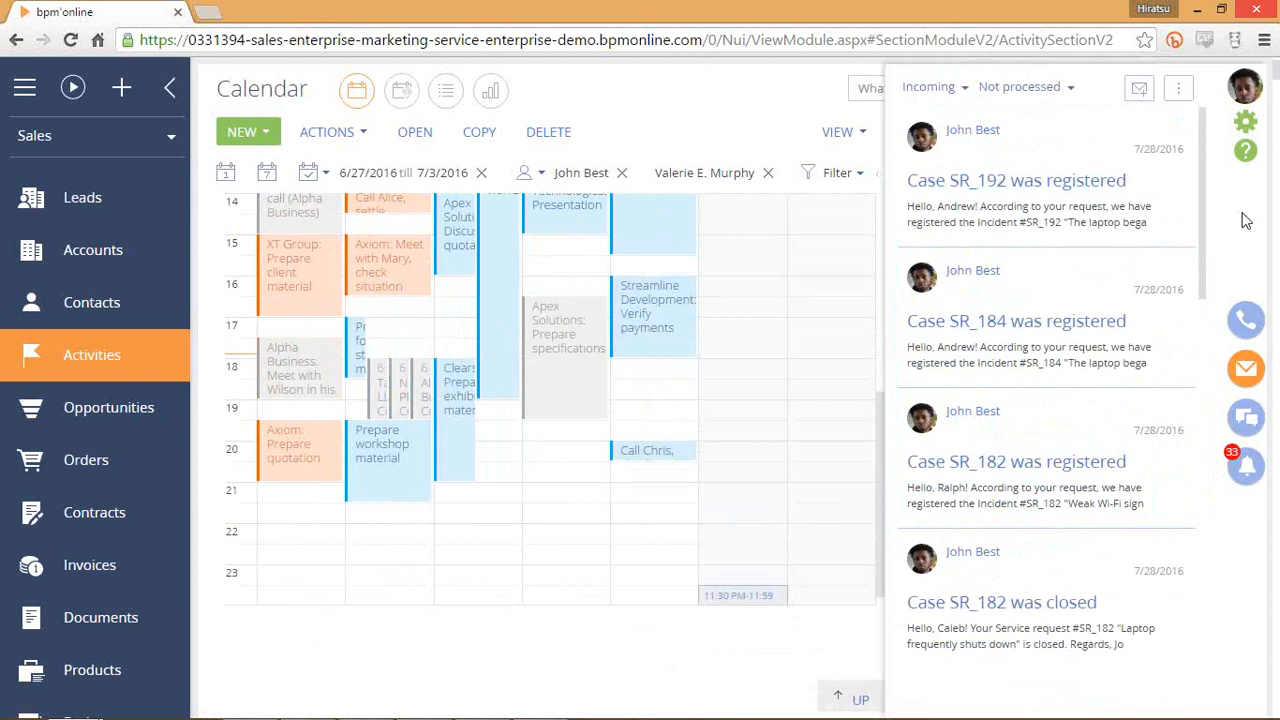
Choose New email account from the email panel's options menu.
{"action": "left_click", "coordinate": [1183, 90]}
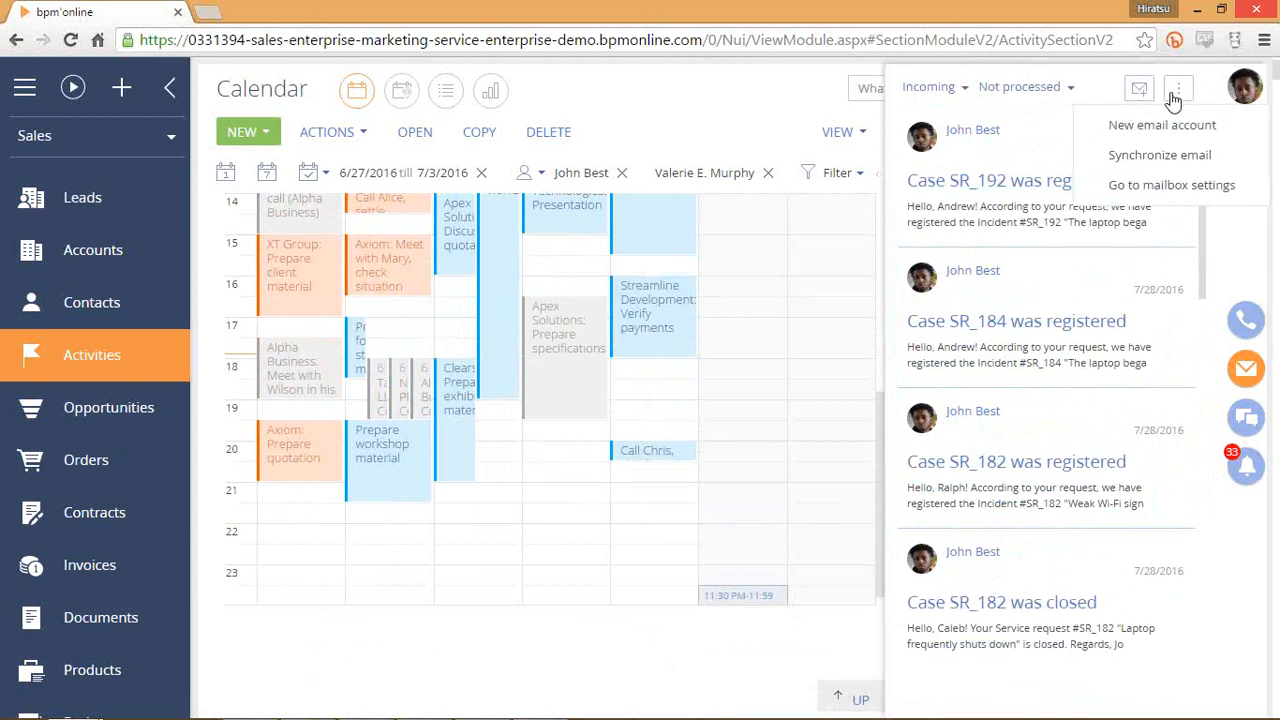
{"action": "left_click", "coordinate": [1243, 137]}
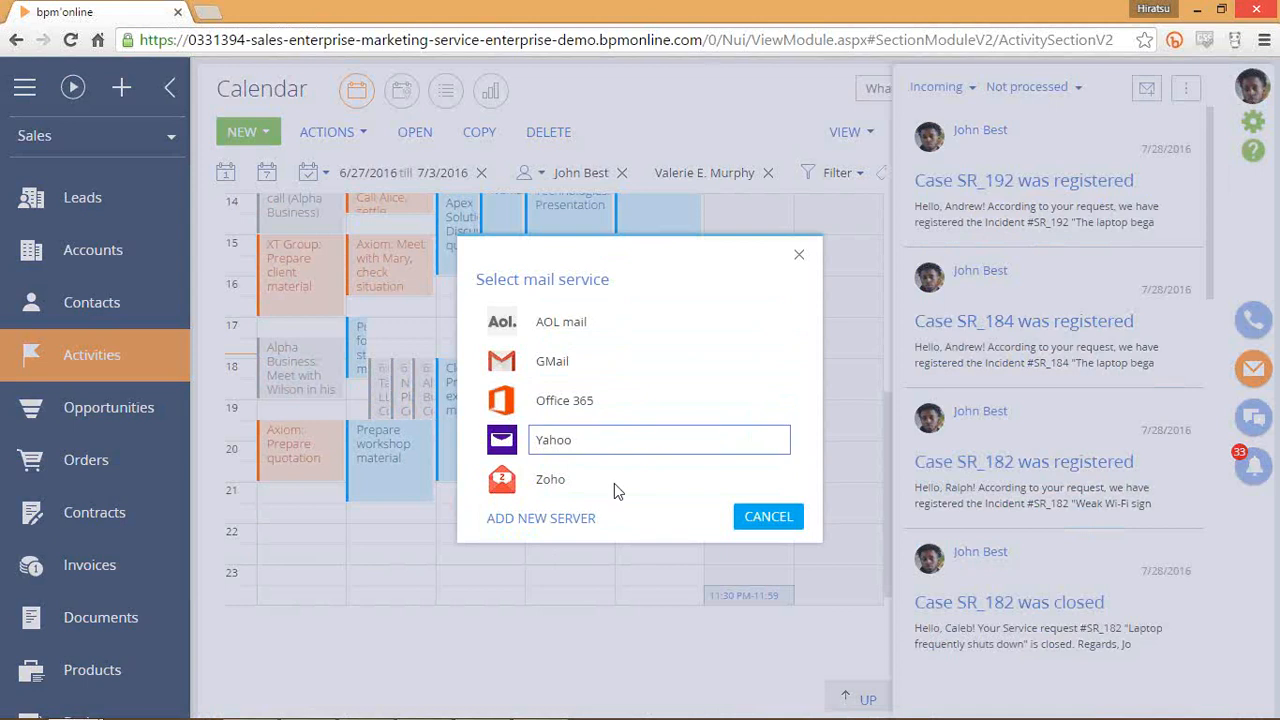
Choose GMail, enter the account's Gmail address, and copy its username part.
{"action": "left_click", "coordinate": [585, 364]}
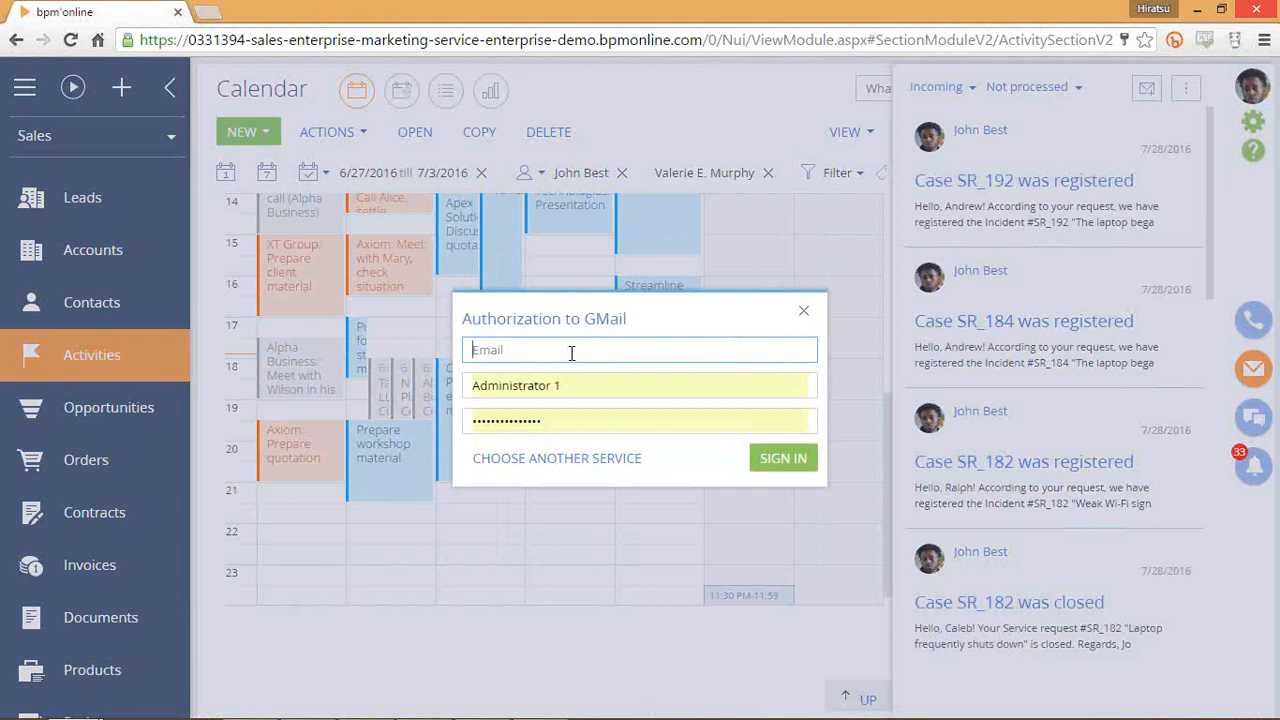
{"action": "left_click", "coordinate": [617, 383]}
{"action": "left_click", "coordinate": [607, 349]}
{"action": "type", "text": "@gmail.com"}
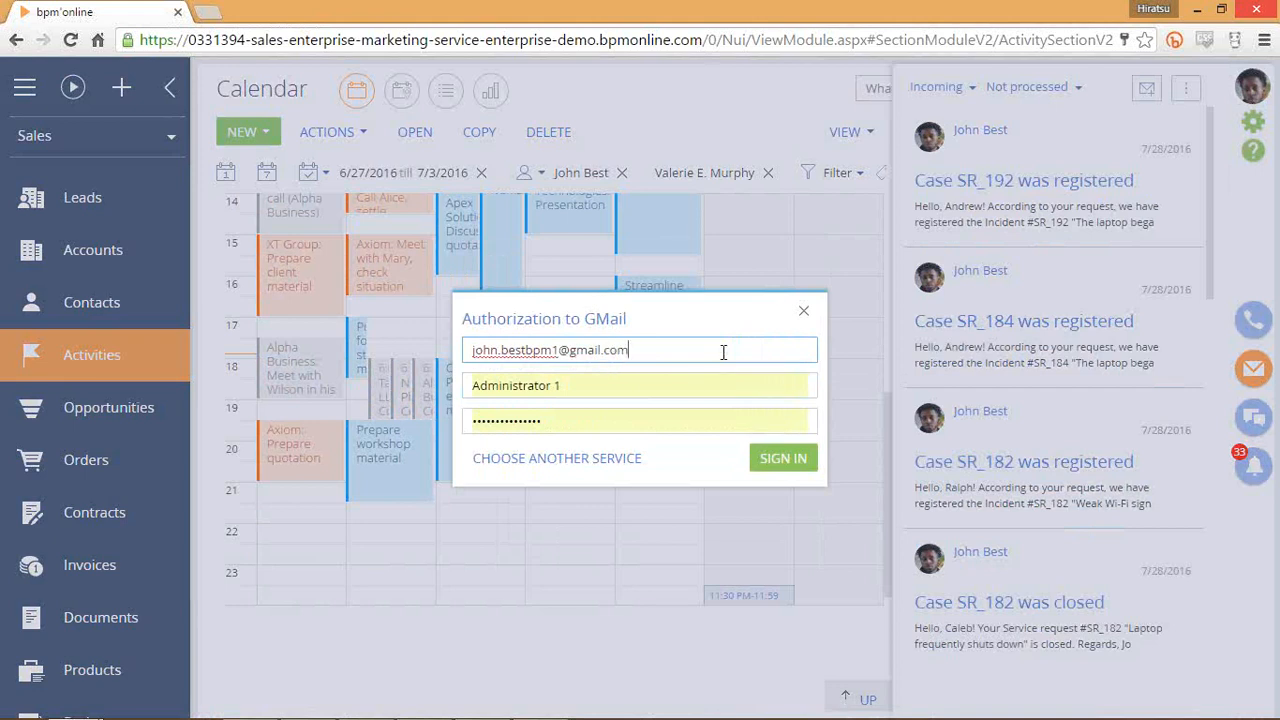
{"action": "left_click_drag", "start_coordinate": [683, 351], "coordinate": [388, 350]}
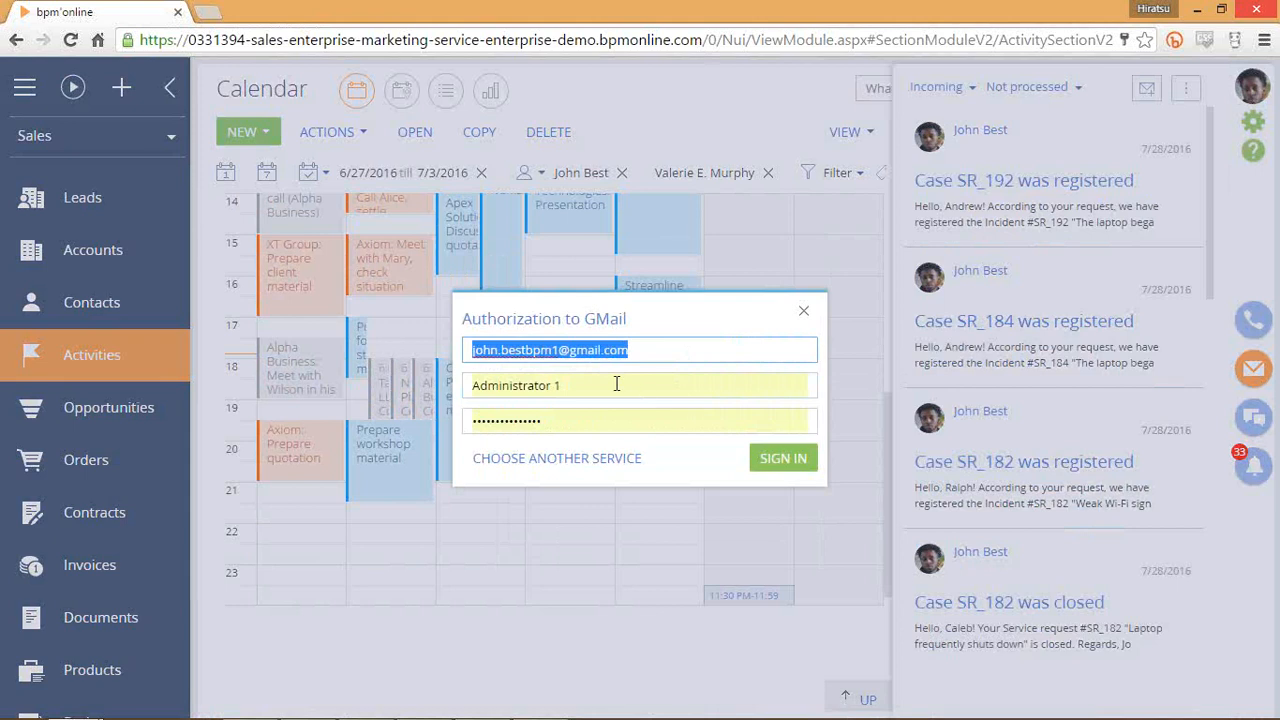
{"action": "left_click", "coordinate": [561, 351]}
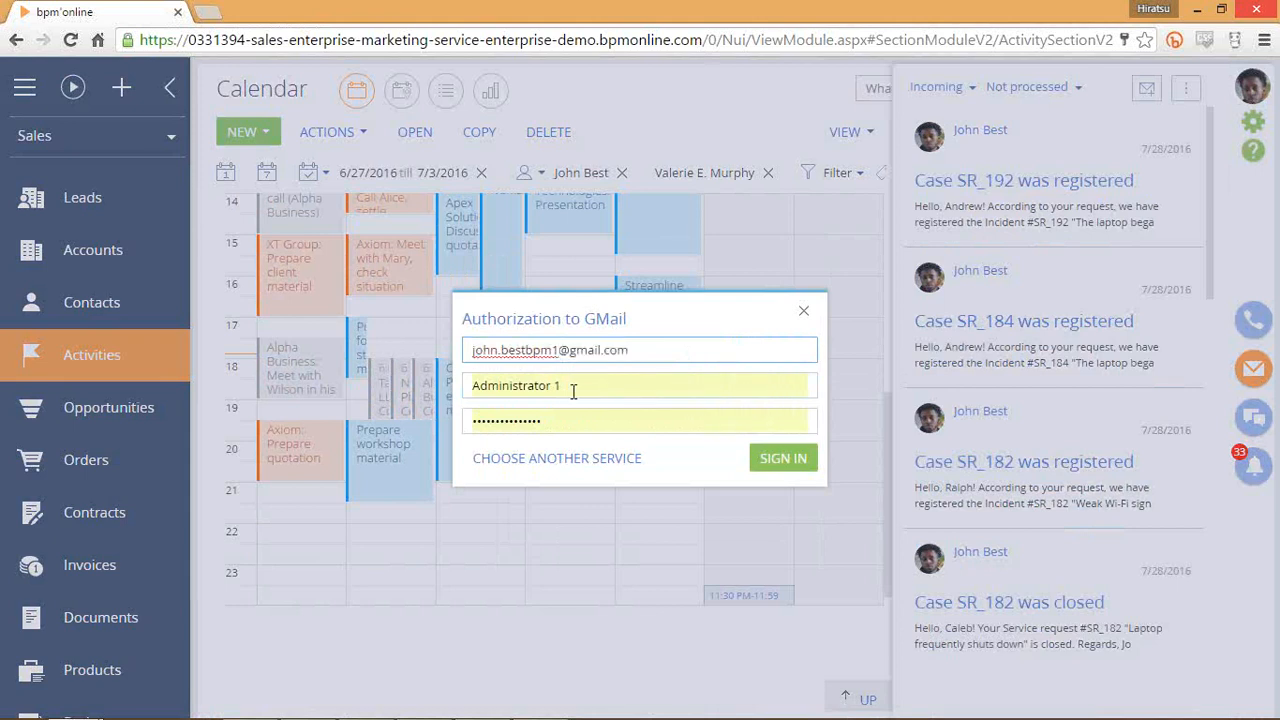
{"action": "left_click_drag", "start_coordinate": [561, 350], "coordinate": [368, 362]}
{"action": "key", "text": "ctrl+c"}
Fill the login with the username, enter the password, sign in, and add the email to contact details.
{"action": "left_click", "coordinate": [550, 390]}
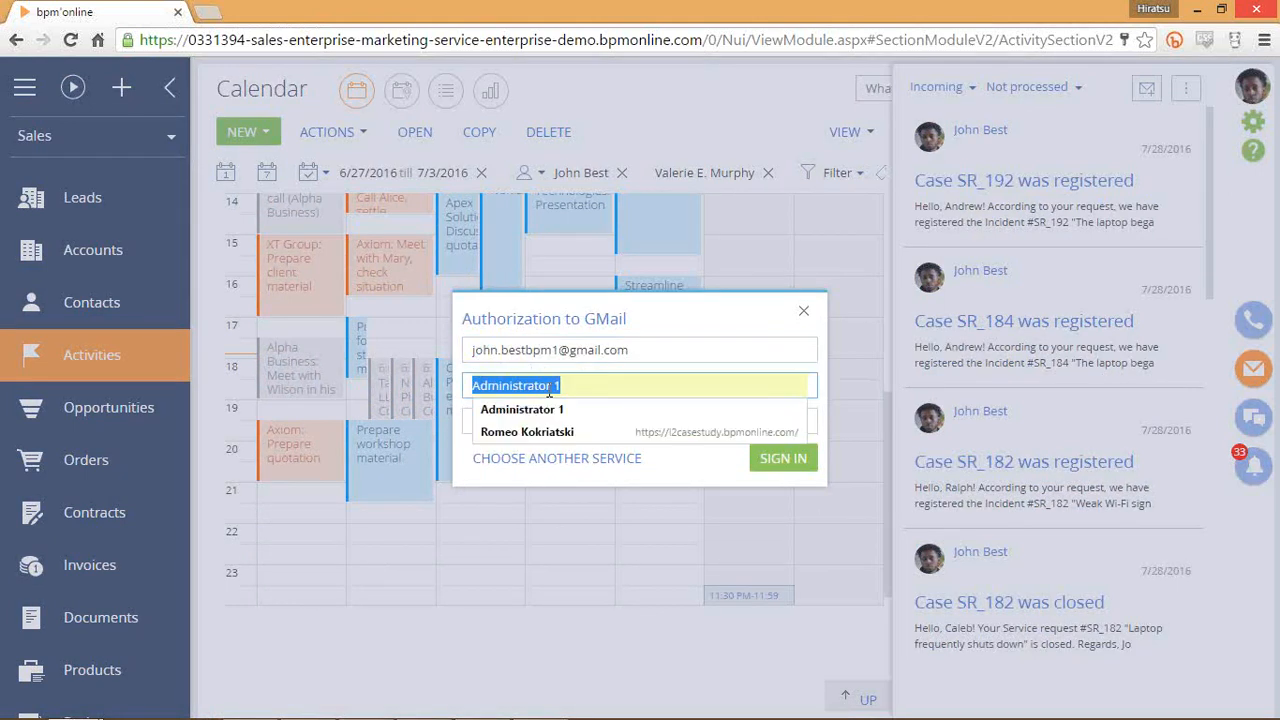
{"action": "key", "text": "ctrl+v"}
{"action": "left_click_drag", "start_coordinate": [649, 385], "coordinate": [408, 394]}
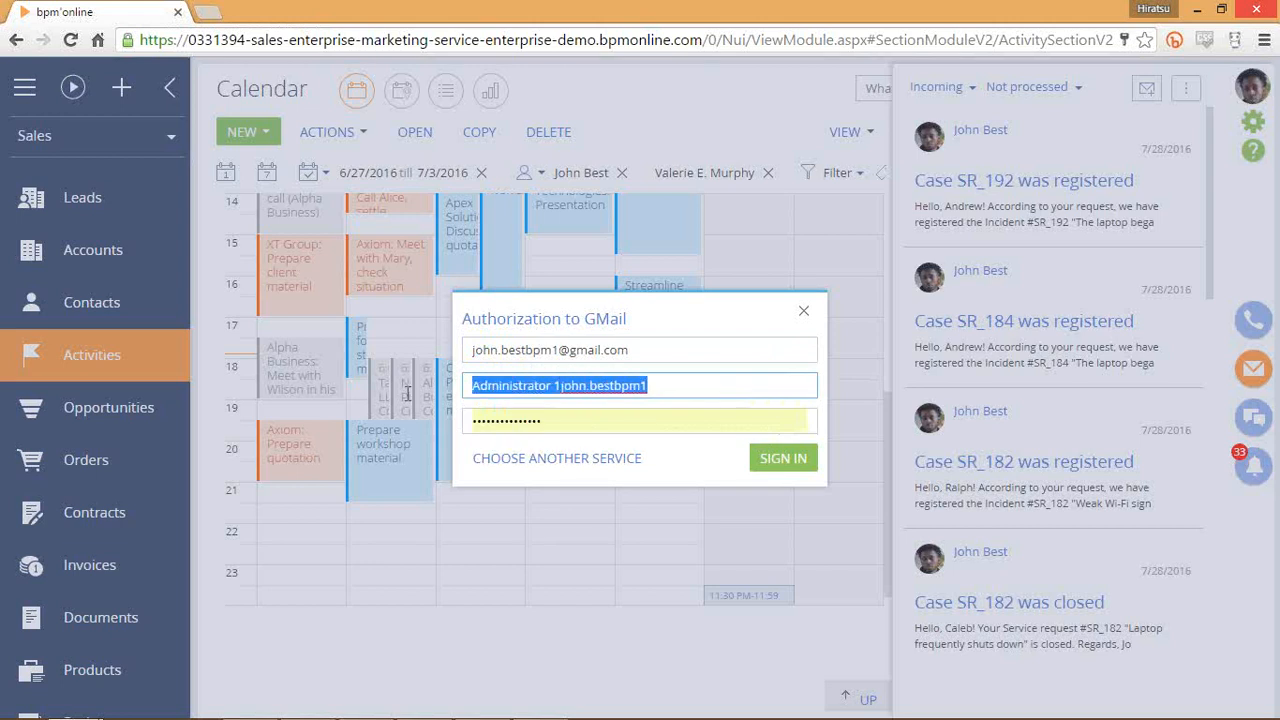
{"action": "key", "text": "ctrl+v"}
{"action": "left_click_drag", "start_coordinate": [557, 410], "coordinate": [440, 413]}
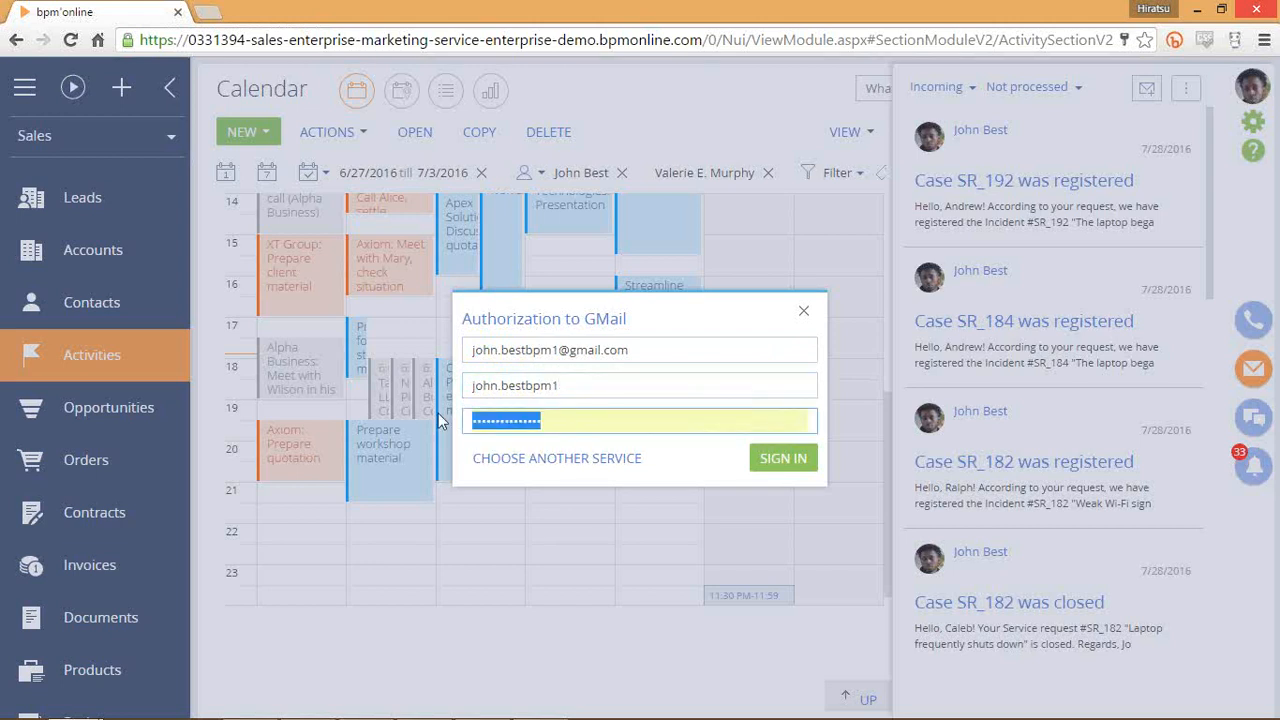
{"action": "type", "text": "•"}
{"action": "key", "text": "BackSpace"}
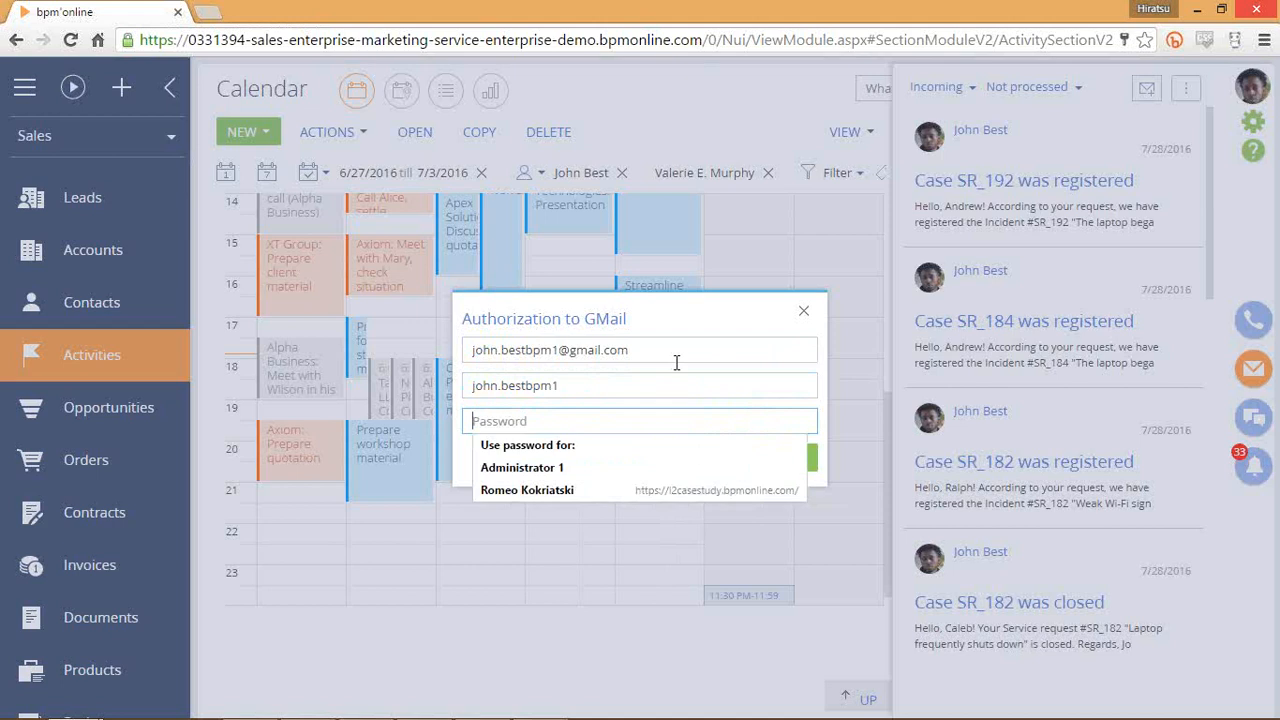
{"action": "type", "text": "•••••••••"}
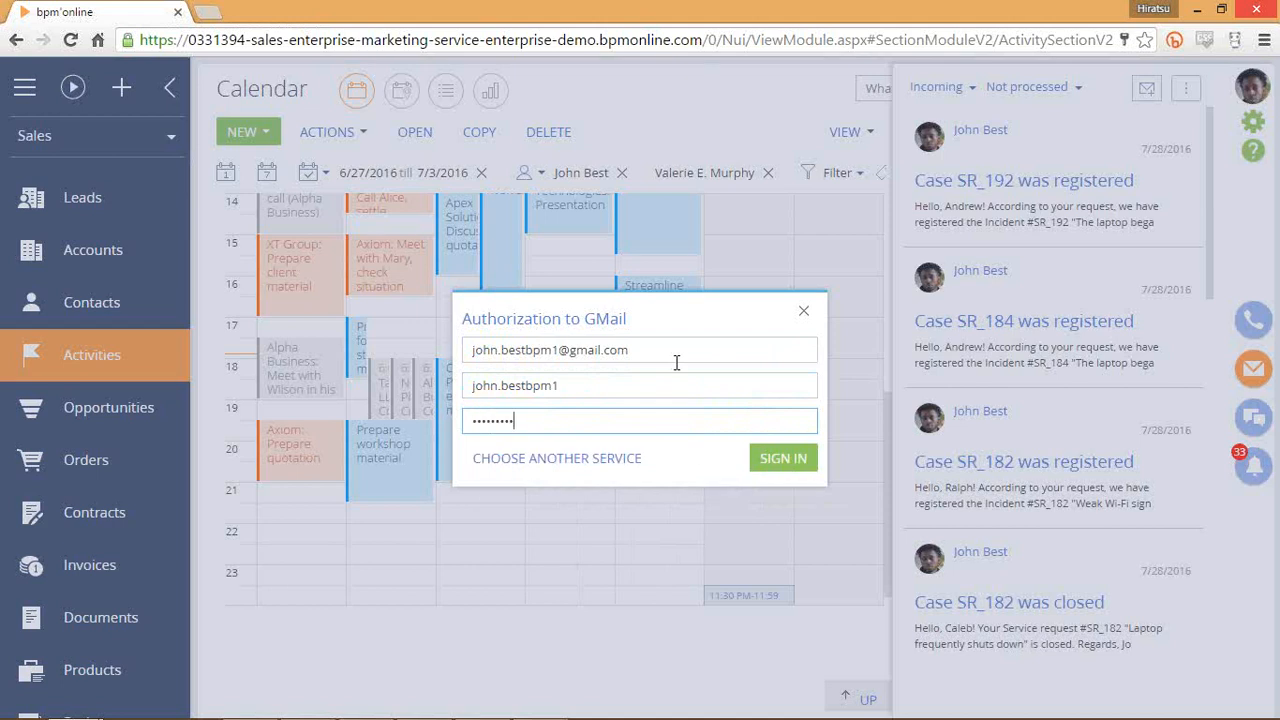
{"action": "key", "text": "Return"}
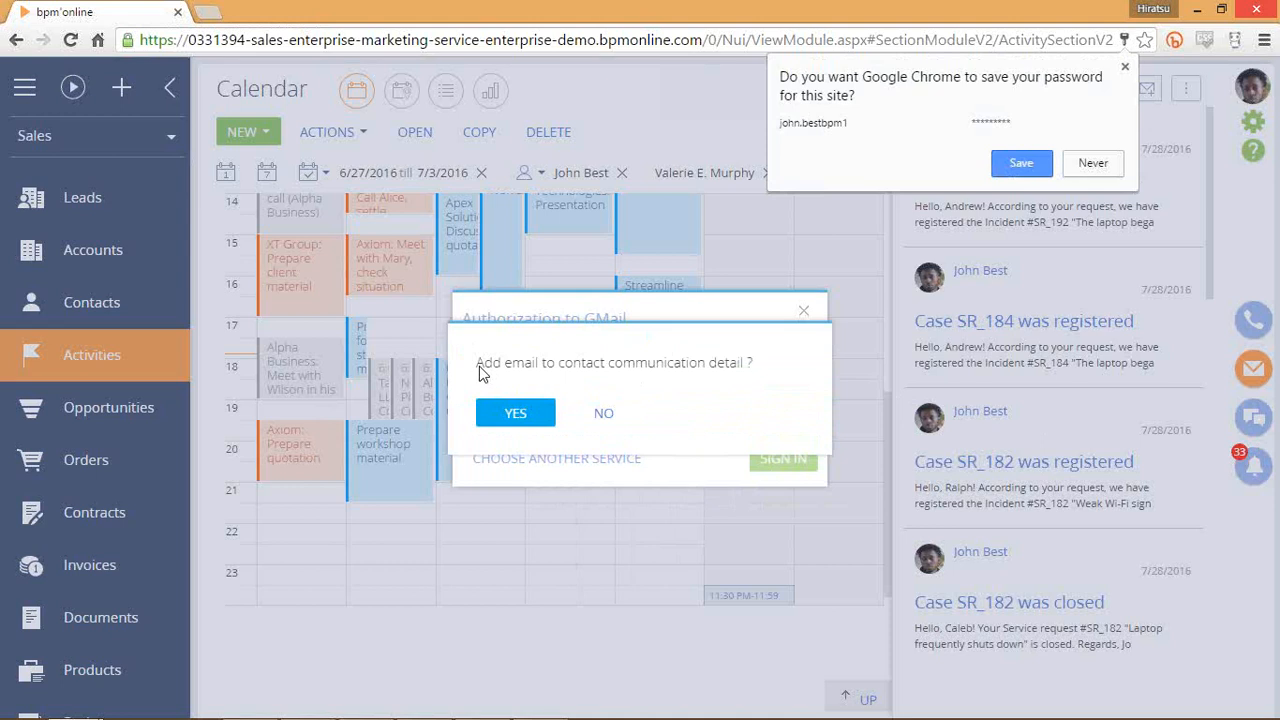
{"action": "left_click", "coordinate": [528, 413]}
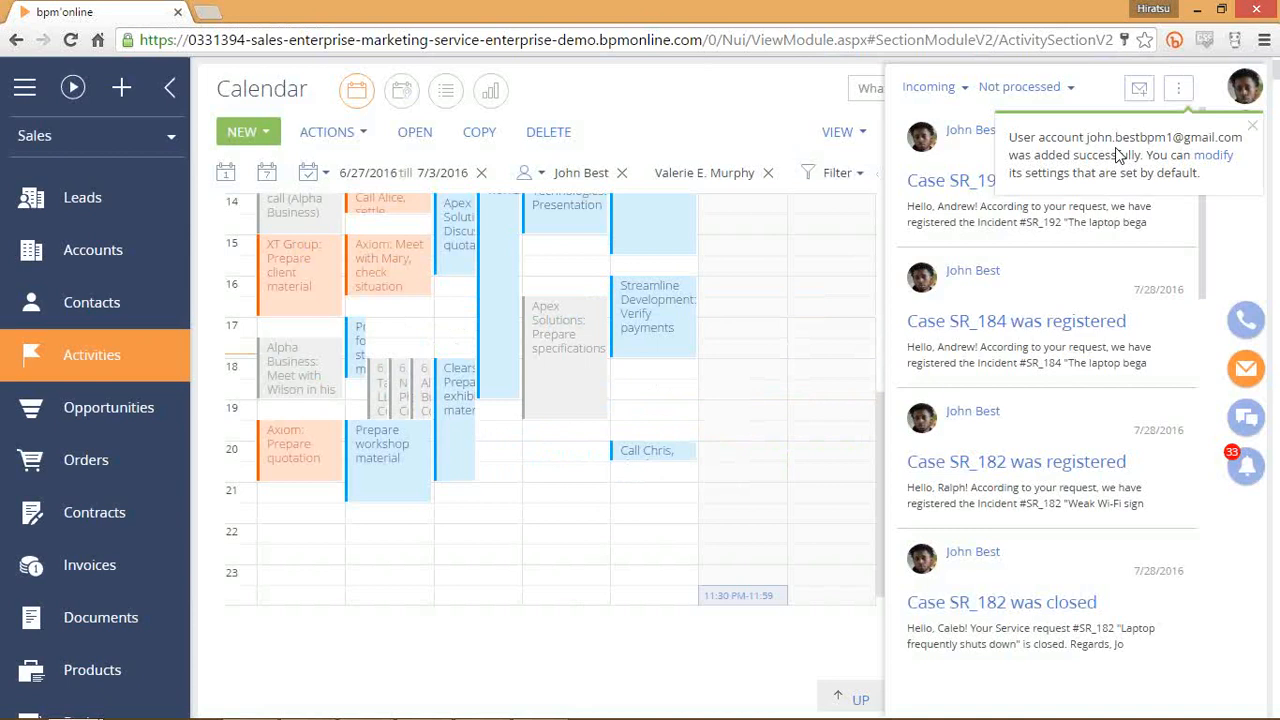
Open the new mailbox's settings and keep the synchronization period at 1 week.
{"action": "left_click", "coordinate": [1213, 156]}
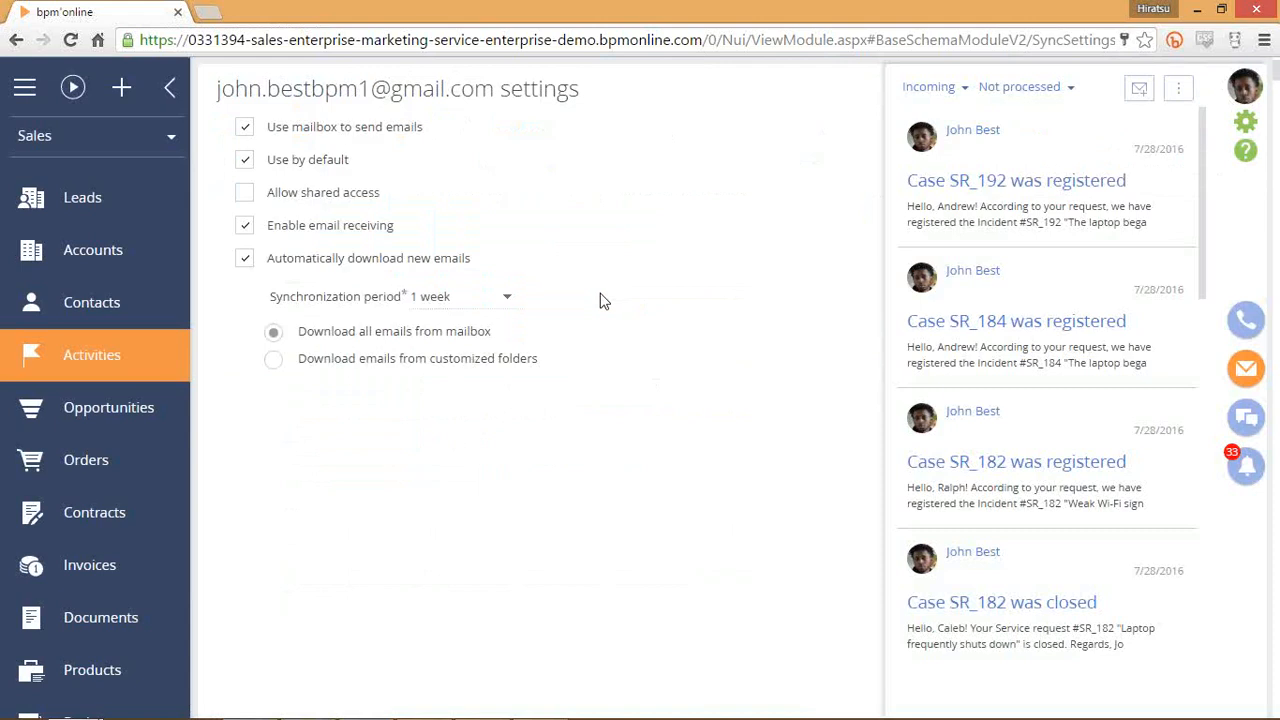
{"action": "left_click", "coordinate": [1240, 370]}
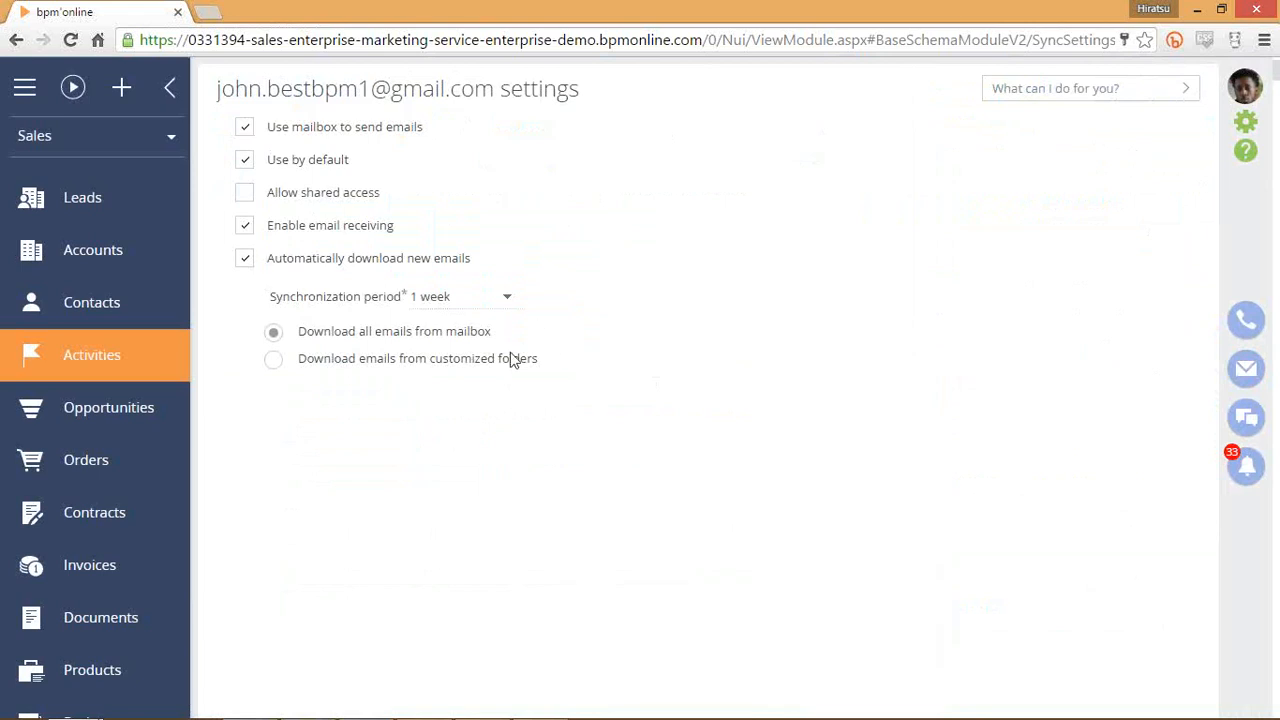
{"action": "left_click", "coordinate": [524, 313]}
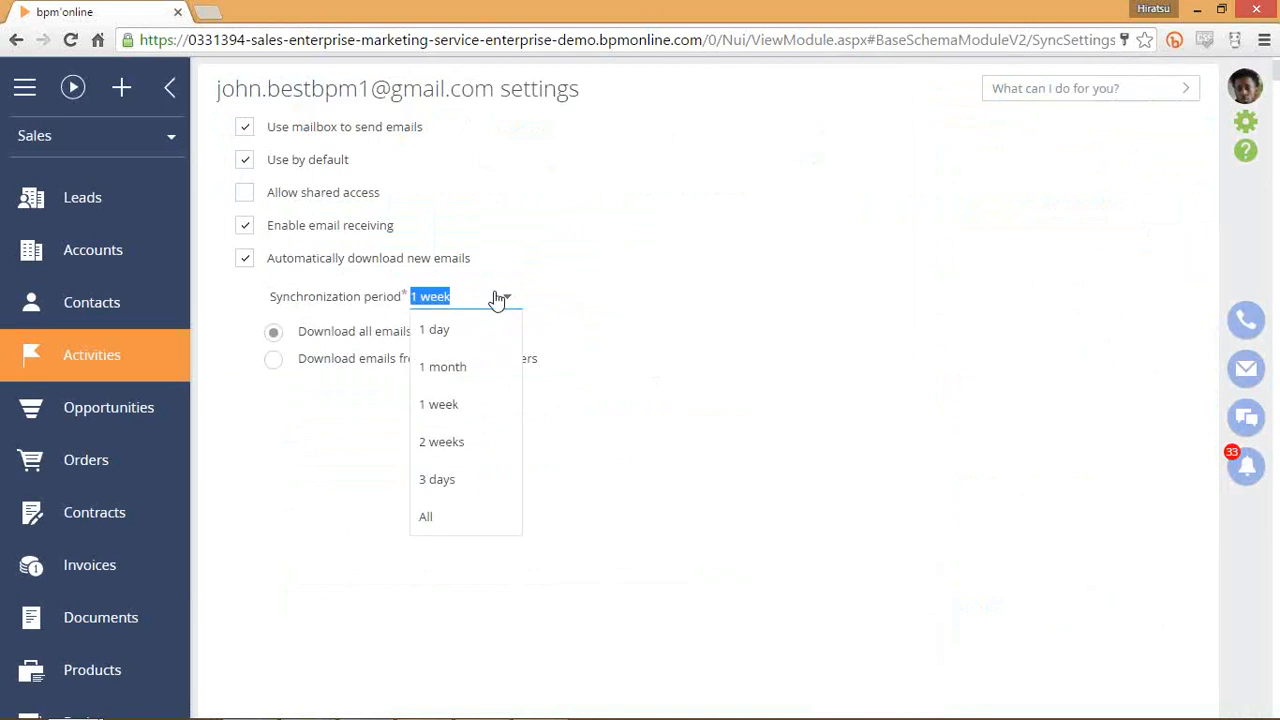
{"action": "left_click", "coordinate": [497, 305]}
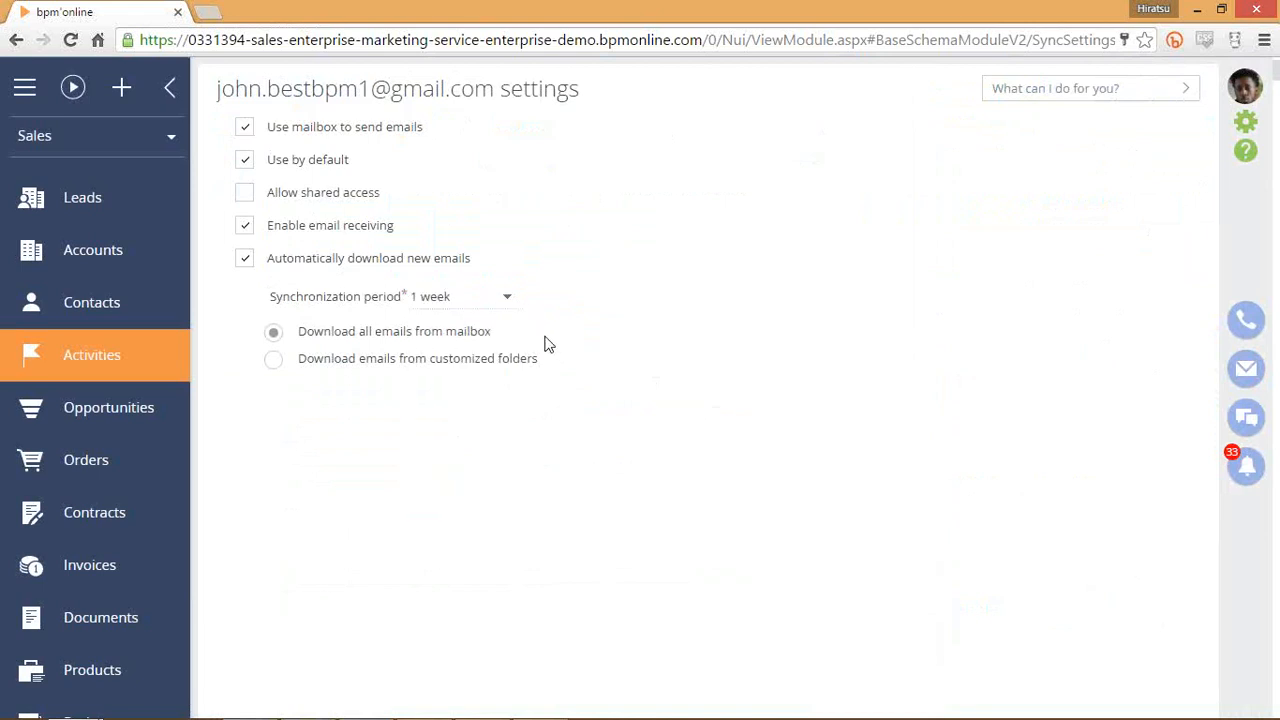
Try downloading from chosen folders including Important, then revert to downloading all emails.
{"action": "left_click", "coordinate": [275, 359]}
{"action": "left_click", "coordinate": [276, 332]}
{"action": "left_click", "coordinate": [274, 359]}
{"action": "left_click", "coordinate": [274, 390]}
{"action": "left_click", "coordinate": [330, 452]}
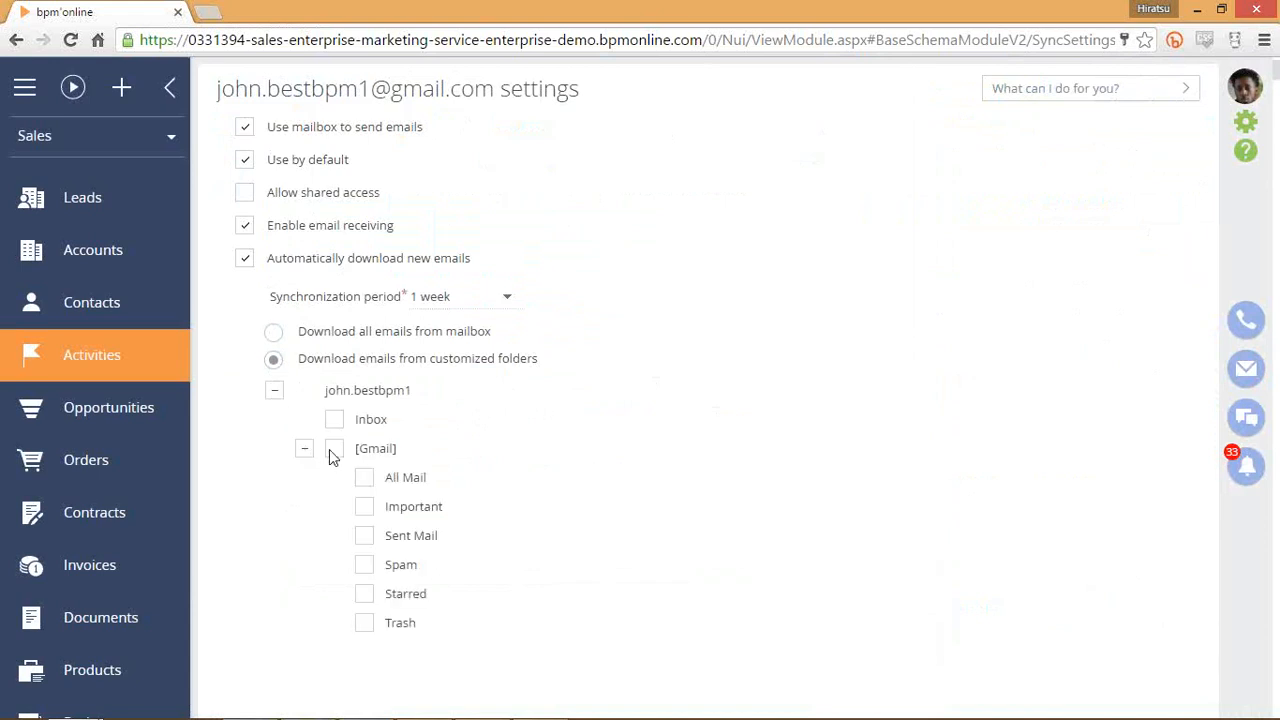
{"action": "left_click", "coordinate": [364, 509]}
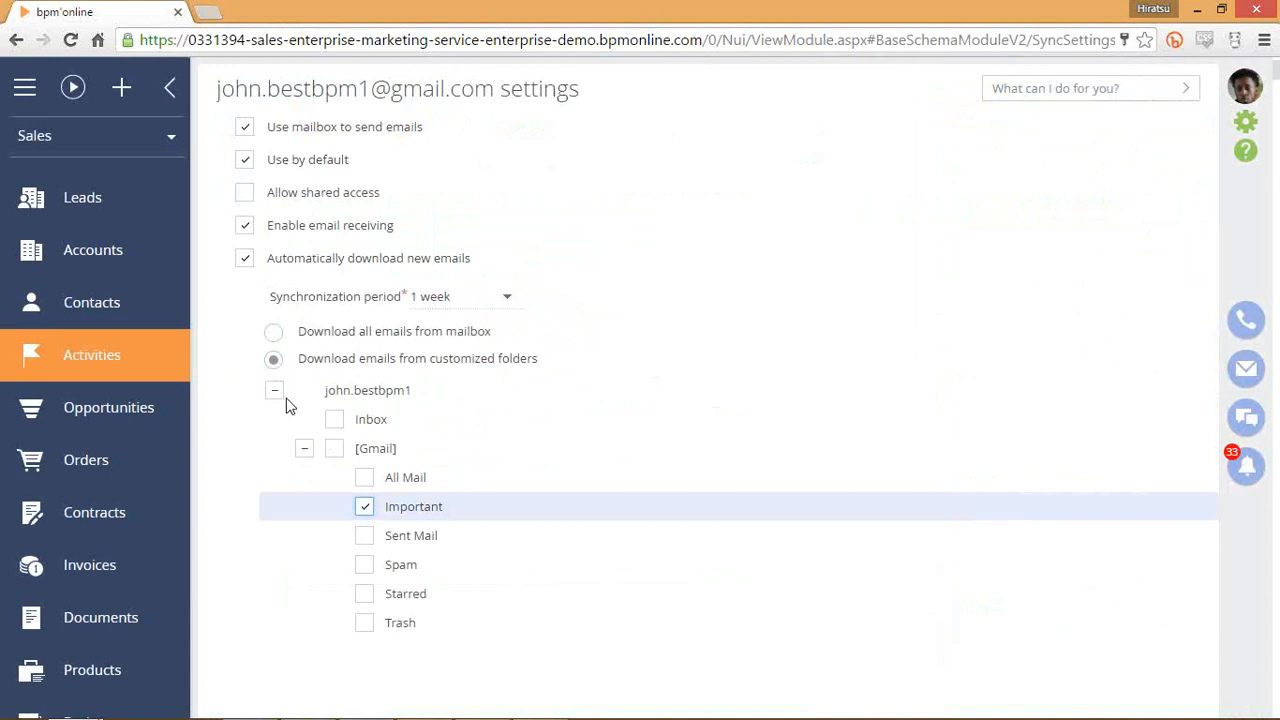
{"action": "left_click", "coordinate": [274, 332]}
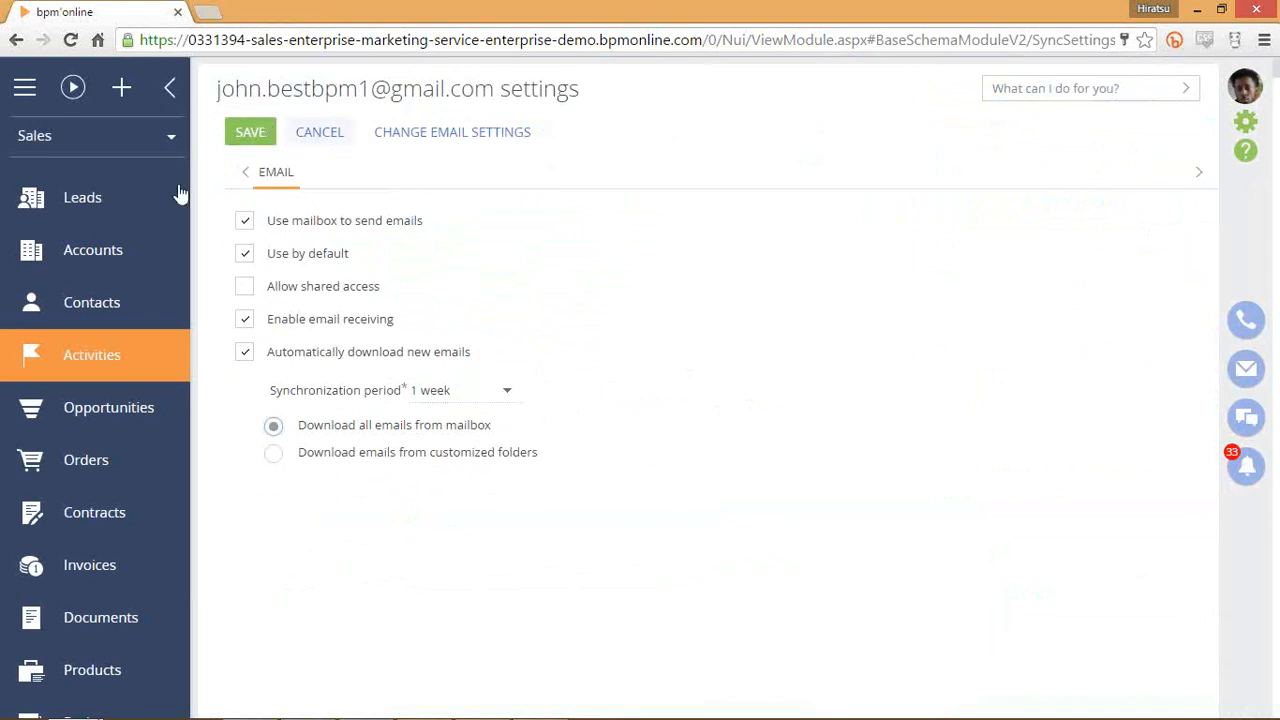
Synchronize the email account now and acknowledge the emails-received message.
{"action": "left_click", "coordinate": [1246, 370]}
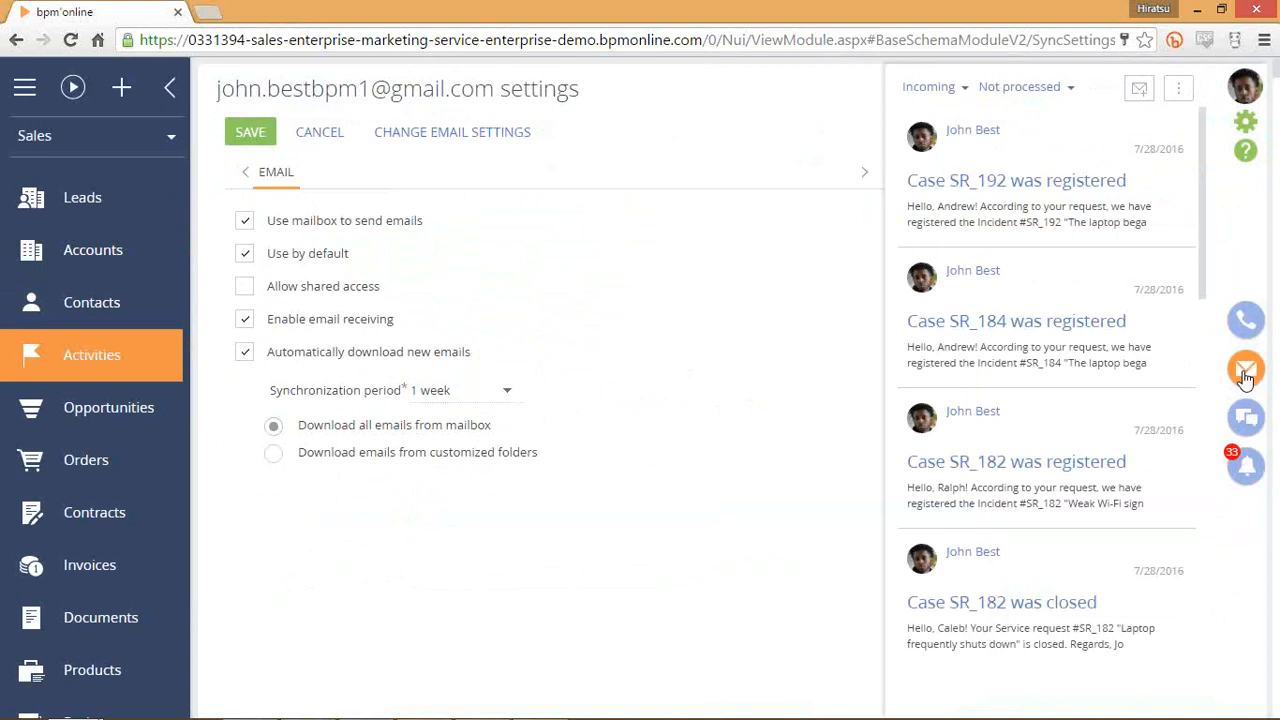
{"action": "left_click", "coordinate": [1179, 92]}
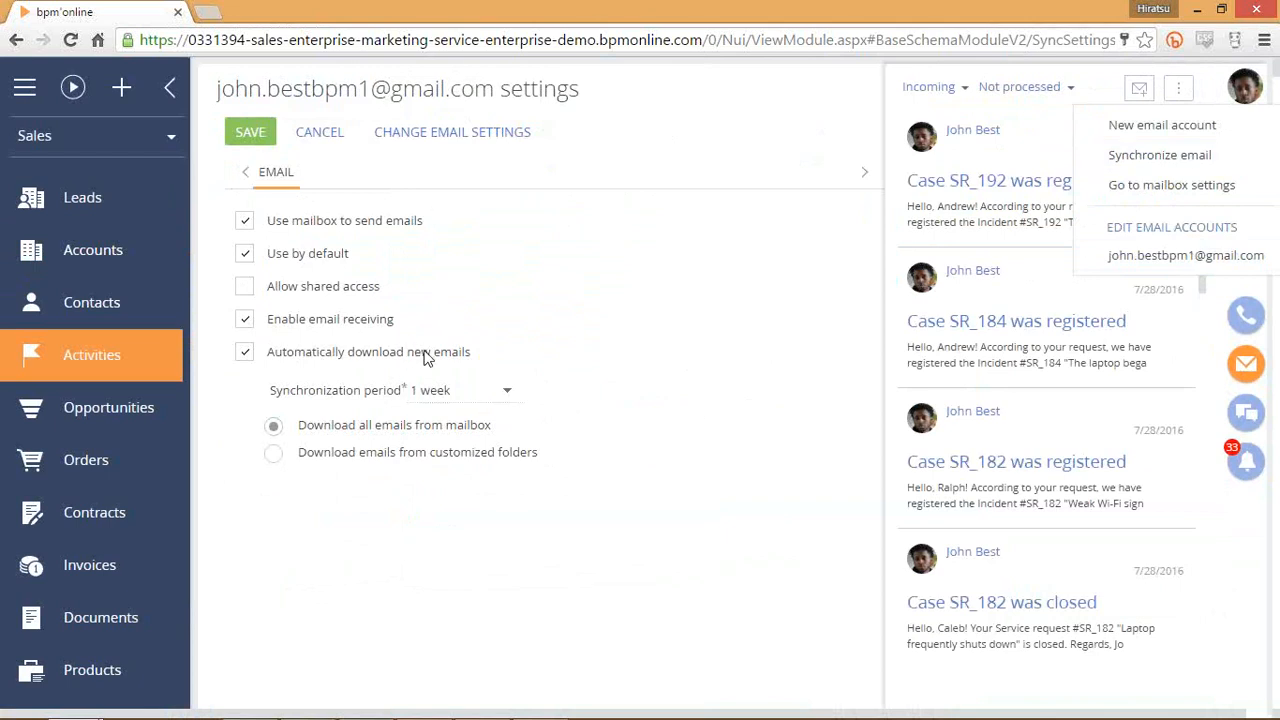
{"action": "left_click", "coordinate": [1219, 154]}
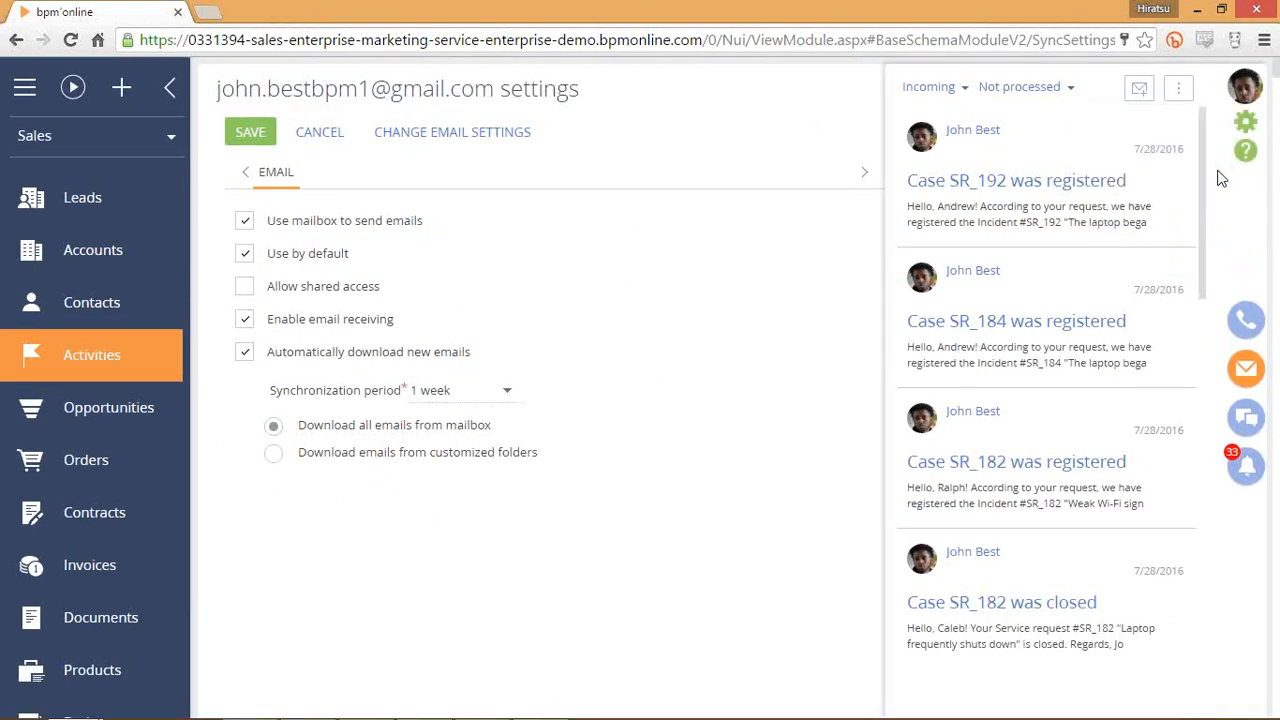
{"action": "left_click", "coordinate": [512, 413]}
{"action": "scroll", "coordinate": [1156, 317], "scroll_direction": "down", "scroll_amount": 10}
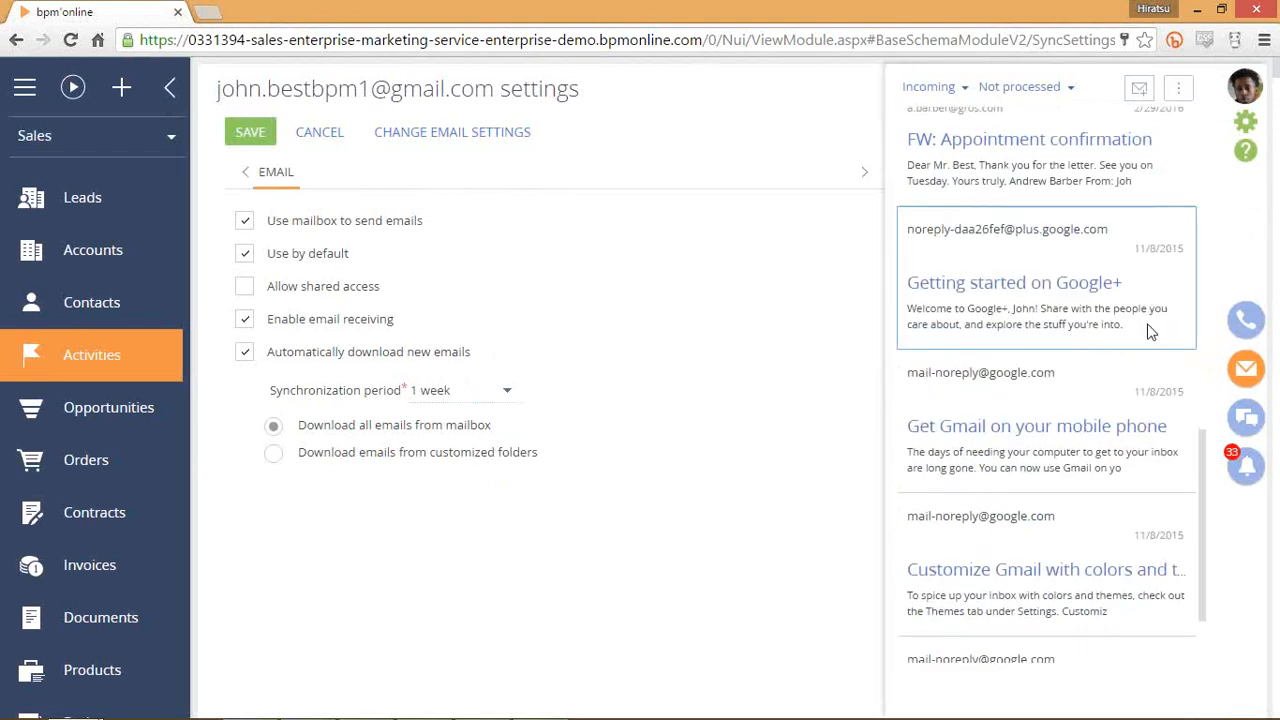
{"action": "scroll", "coordinate": [1151, 331], "scroll_direction": "up", "scroll_amount": 2}
Filter the email list to processed, then back to not processed, and open the calling panel.
{"action": "left_click", "coordinate": [1243, 370]}
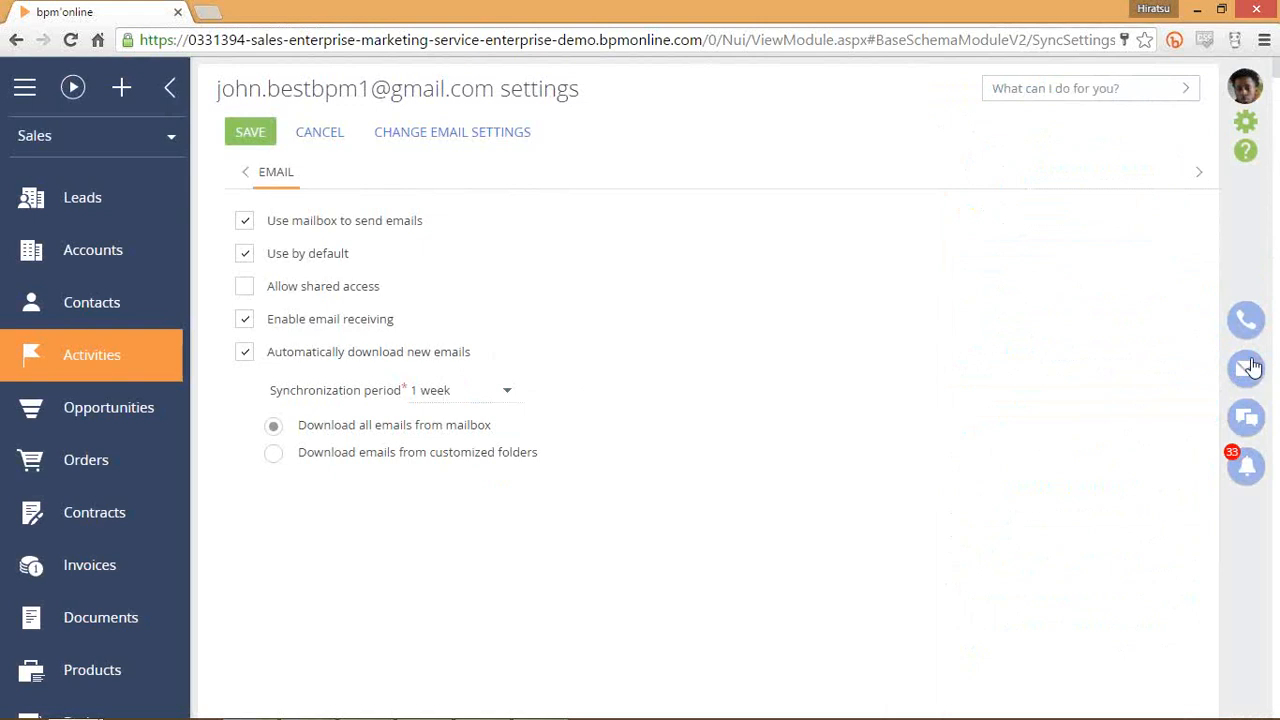
{"action": "left_click", "coordinate": [1246, 368]}
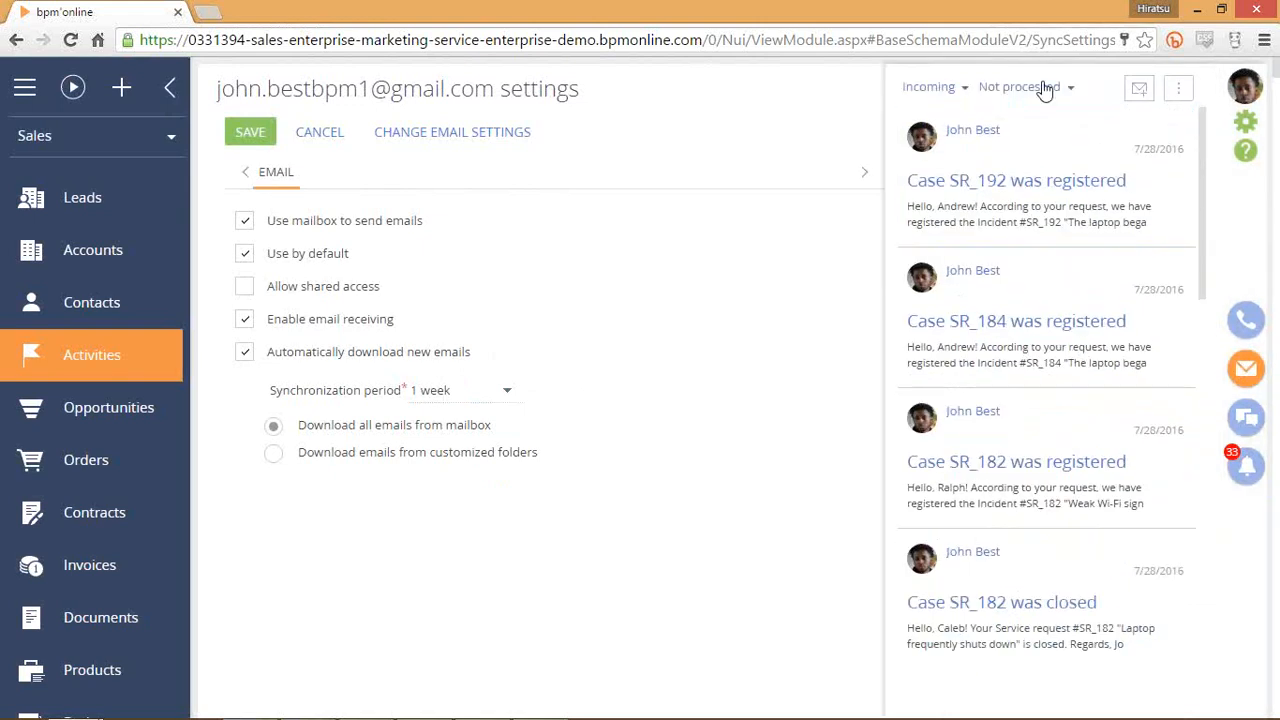
{"action": "left_click", "coordinate": [1046, 88]}
{"action": "left_click", "coordinate": [1064, 128]}
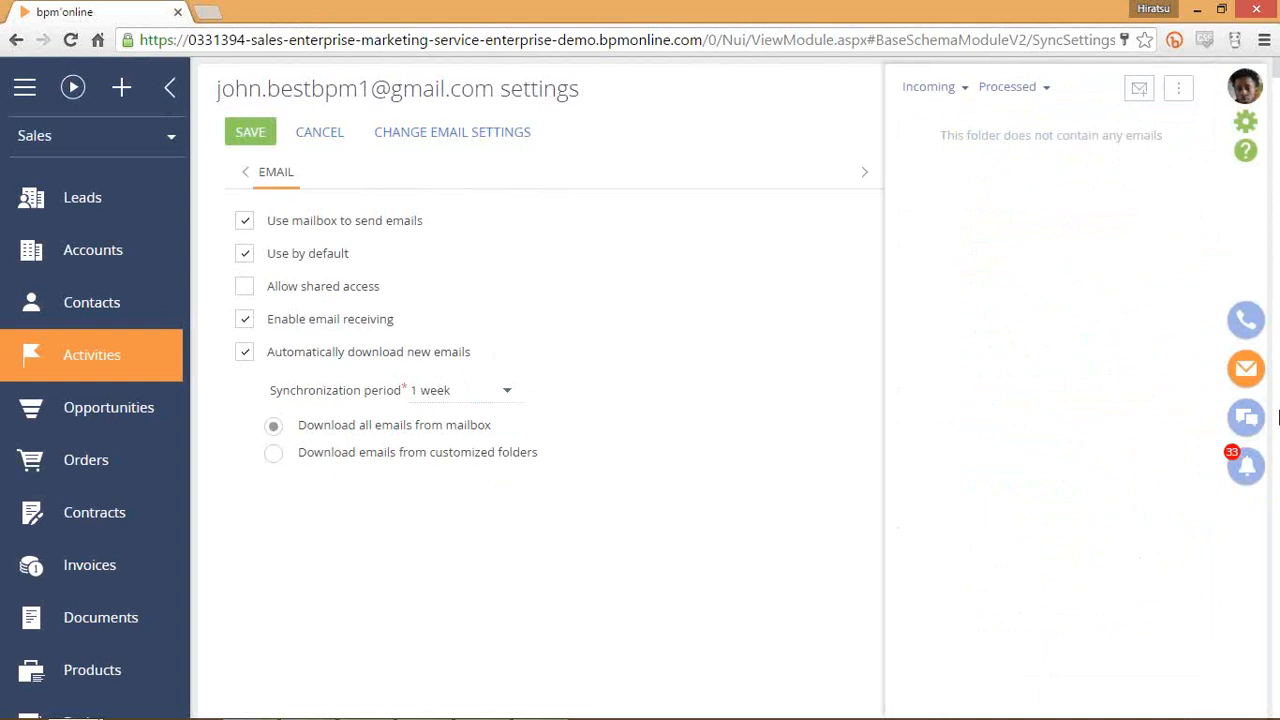
{"action": "left_click", "coordinate": [1046, 88]}
{"action": "left_click", "coordinate": [1052, 153]}
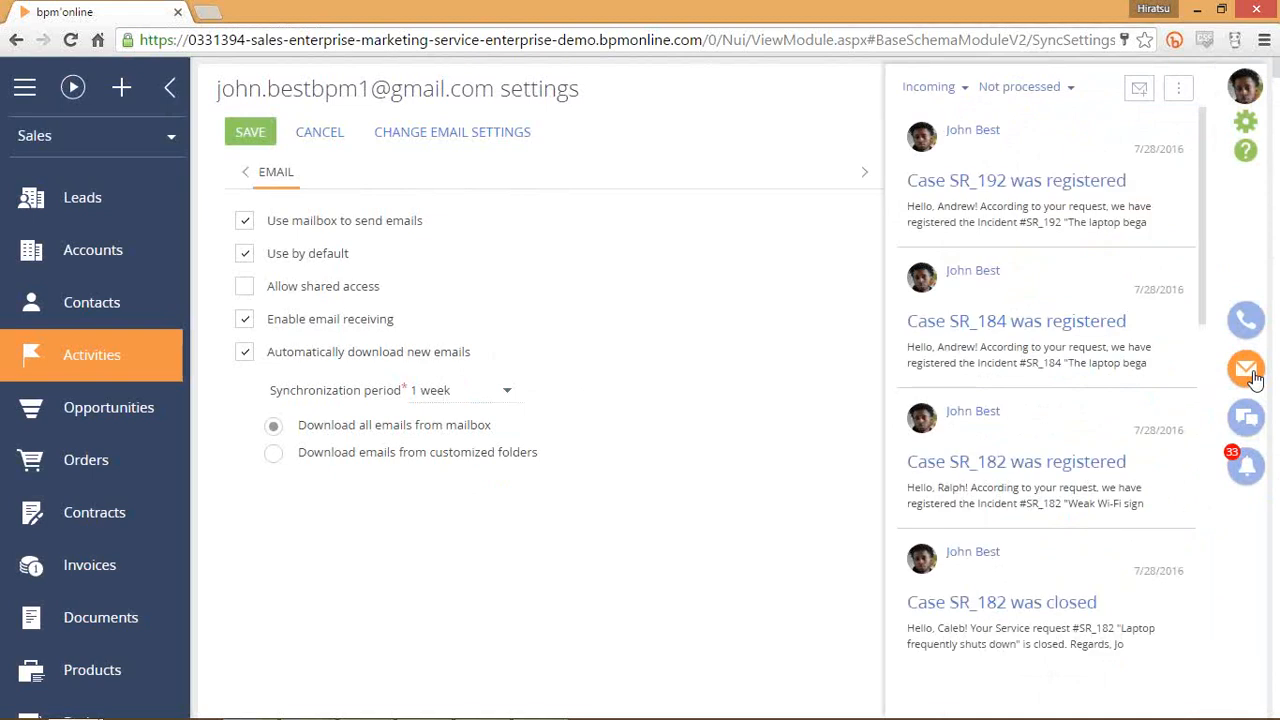
{"action": "scroll", "coordinate": [1130, 341], "scroll_direction": "down", "scroll_amount": 3}
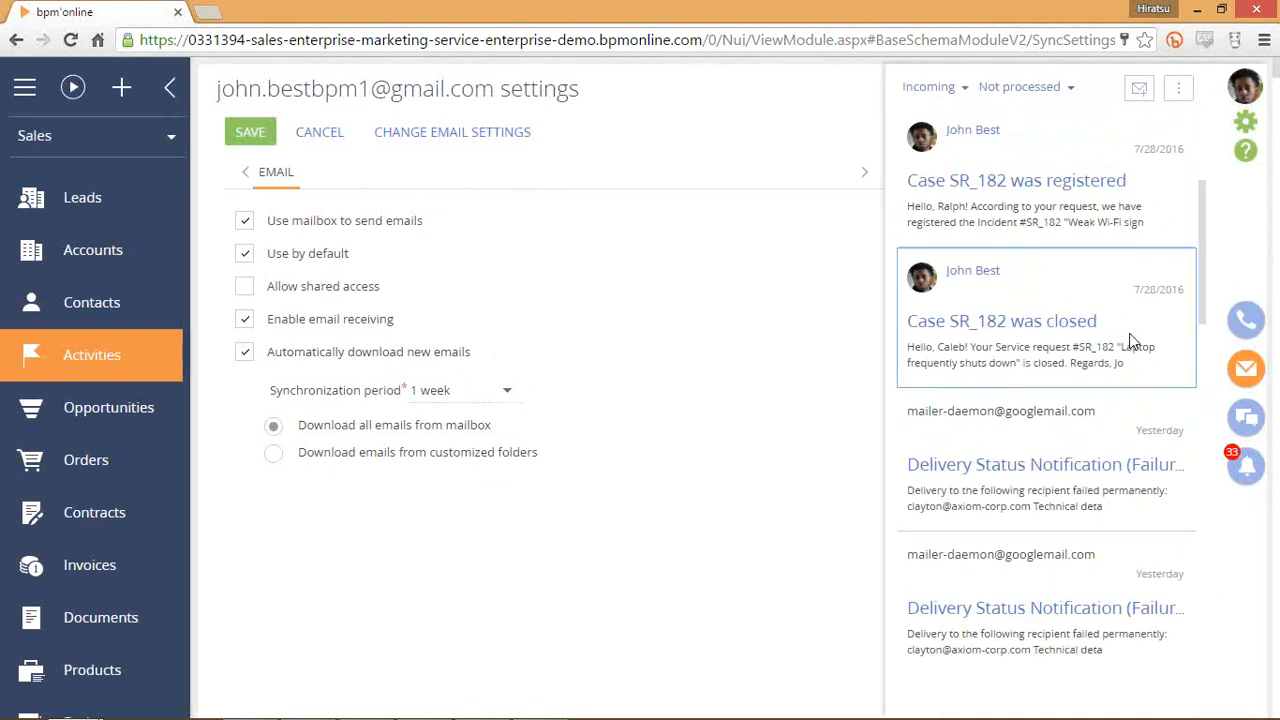
{"action": "left_click", "coordinate": [1246, 320]}
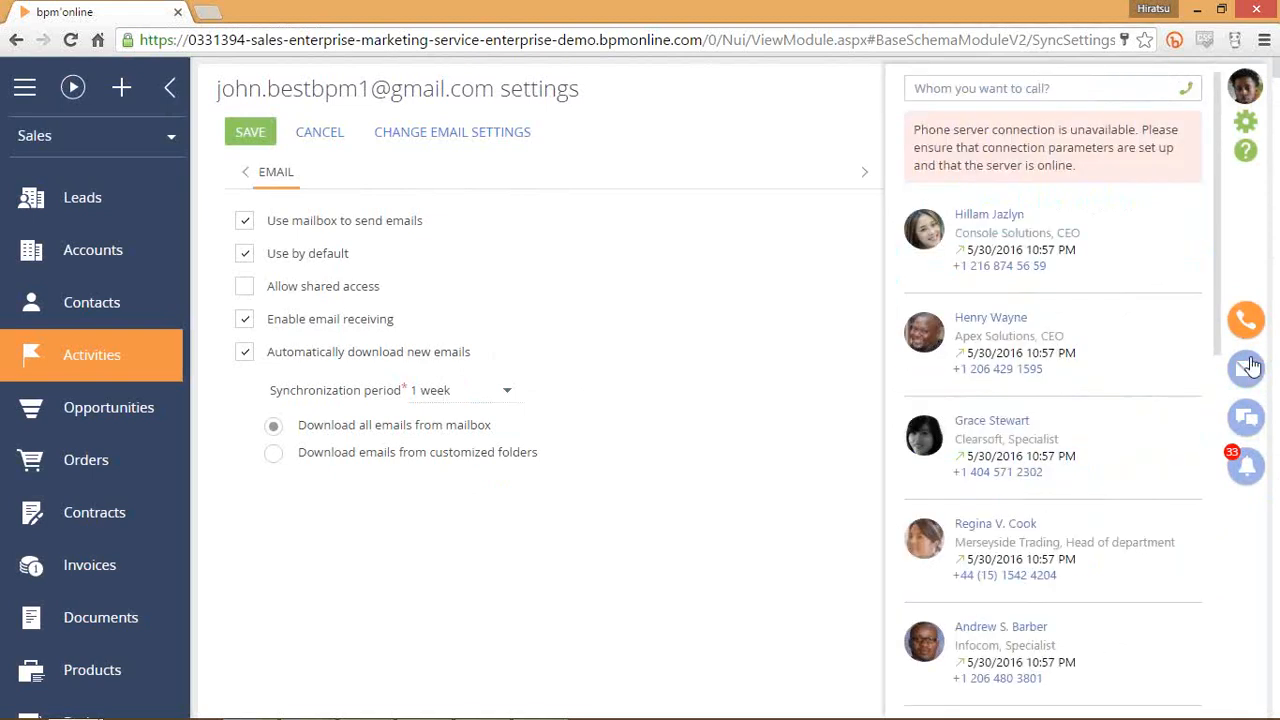
Reopen the calling panel, start a contact search, and switch to the Contacts section.
{"action": "left_click", "coordinate": [1246, 336]}
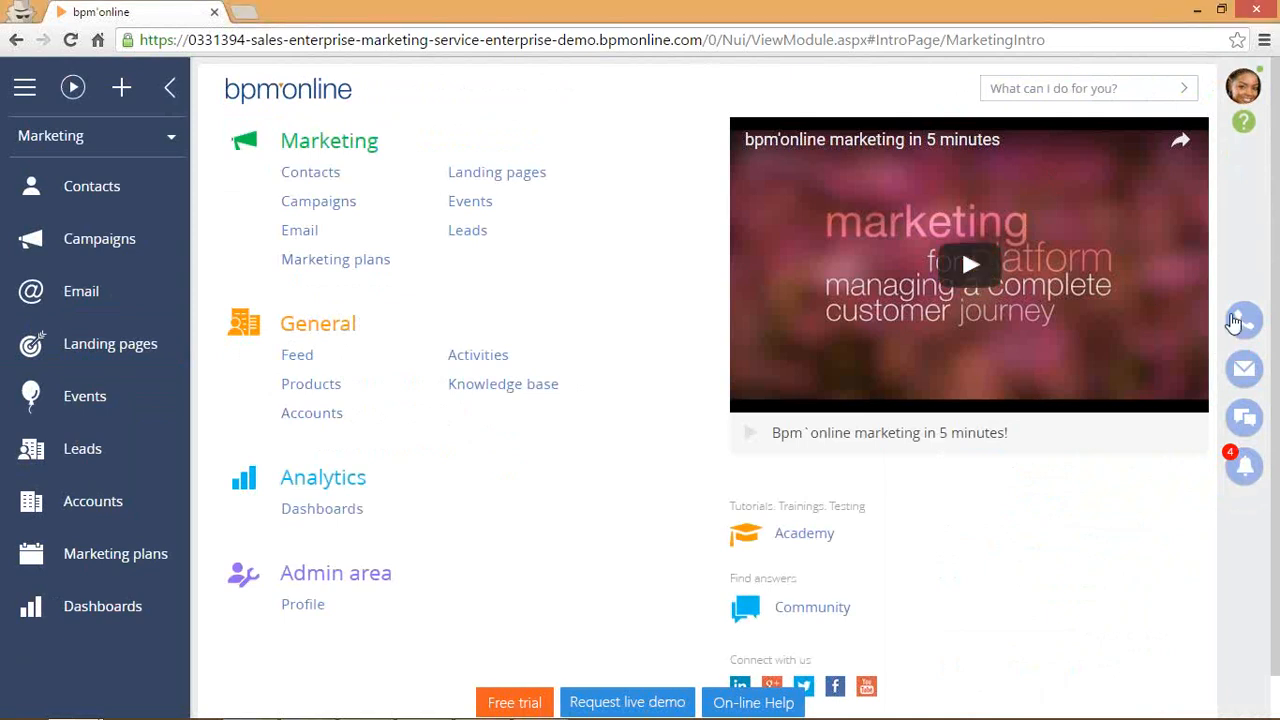
{"action": "left_click", "coordinate": [1246, 322]}
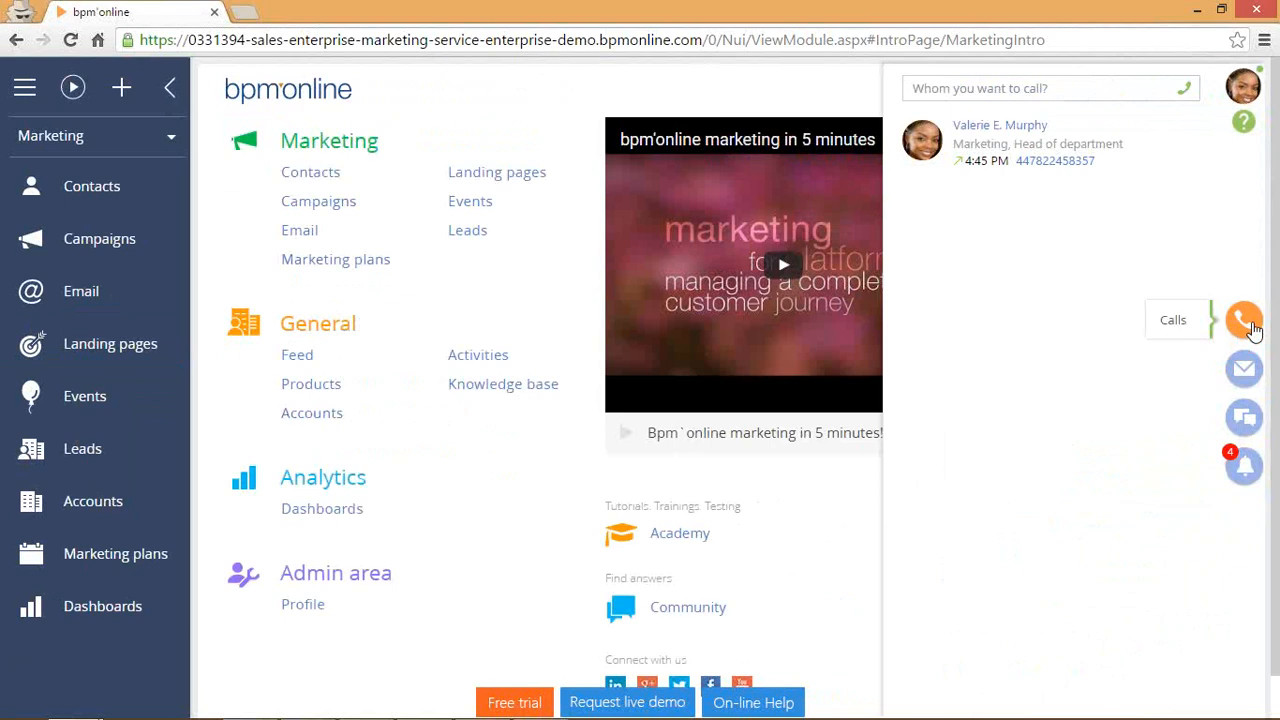
{"action": "left_click", "coordinate": [1056, 88]}
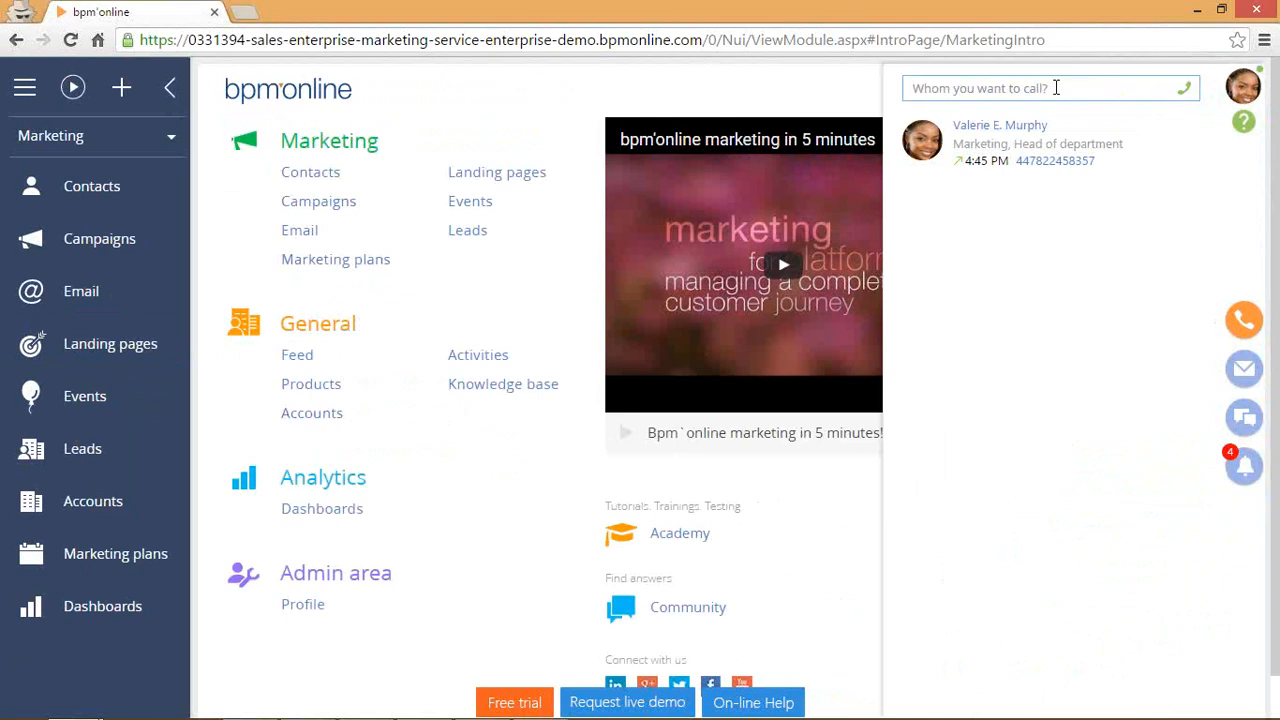
{"action": "left_click", "coordinate": [111, 186]}
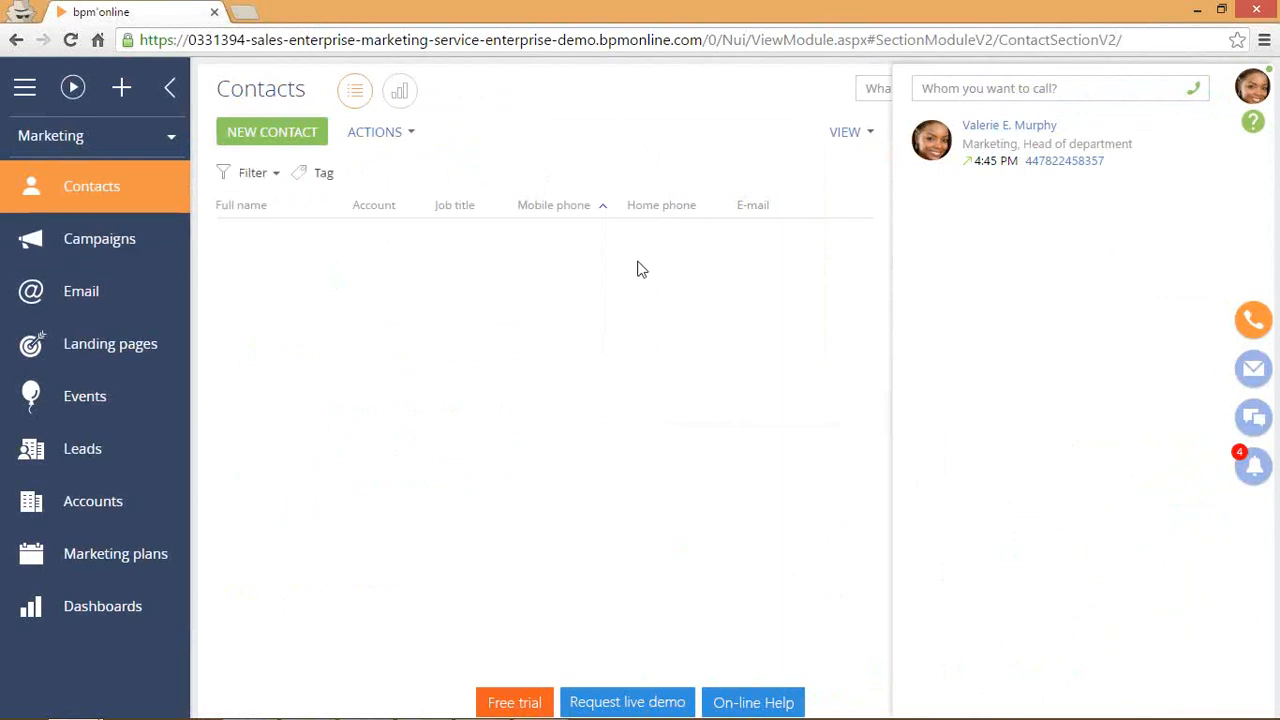
{"action": "scroll", "coordinate": [636, 317], "scroll_direction": "down", "scroll_amount": 3}
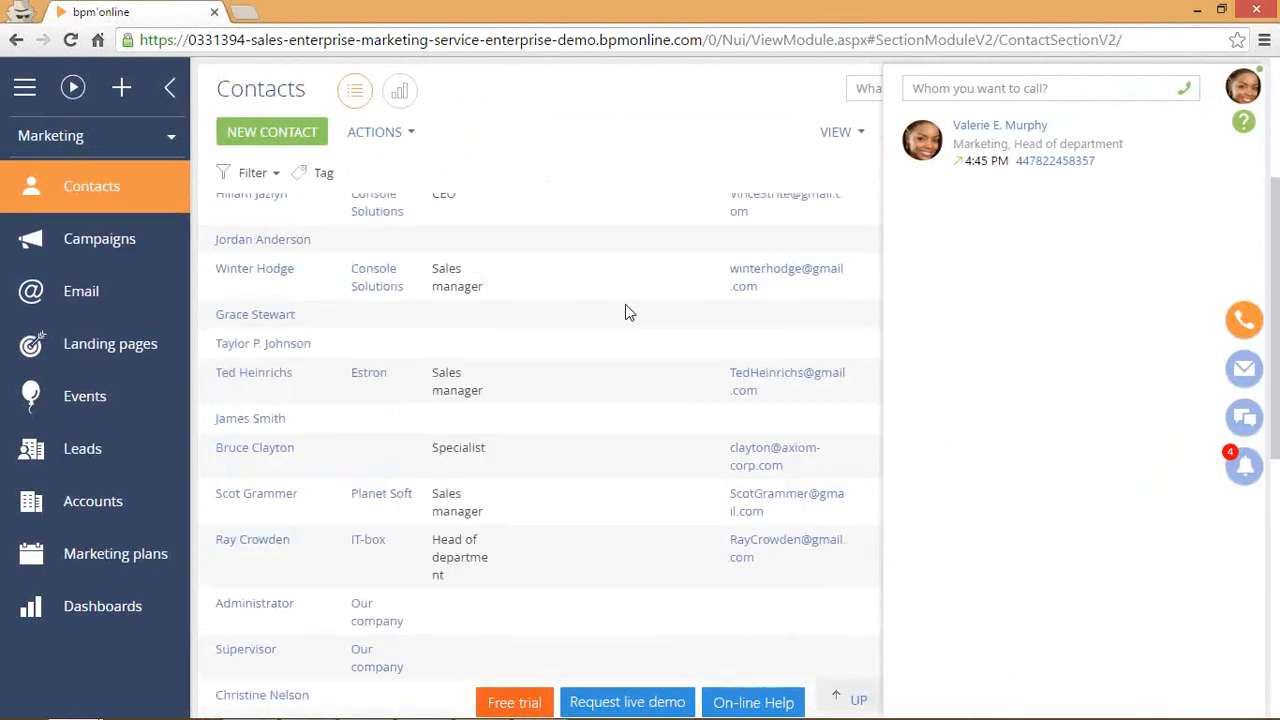
{"action": "scroll", "coordinate": [626, 309], "scroll_direction": "up", "scroll_amount": 3}
Sort contacts by mobile phone, call the Insight Consulting CEO's mobile with microphone allowed, then hang up.
{"action": "left_click", "coordinate": [560, 205]}
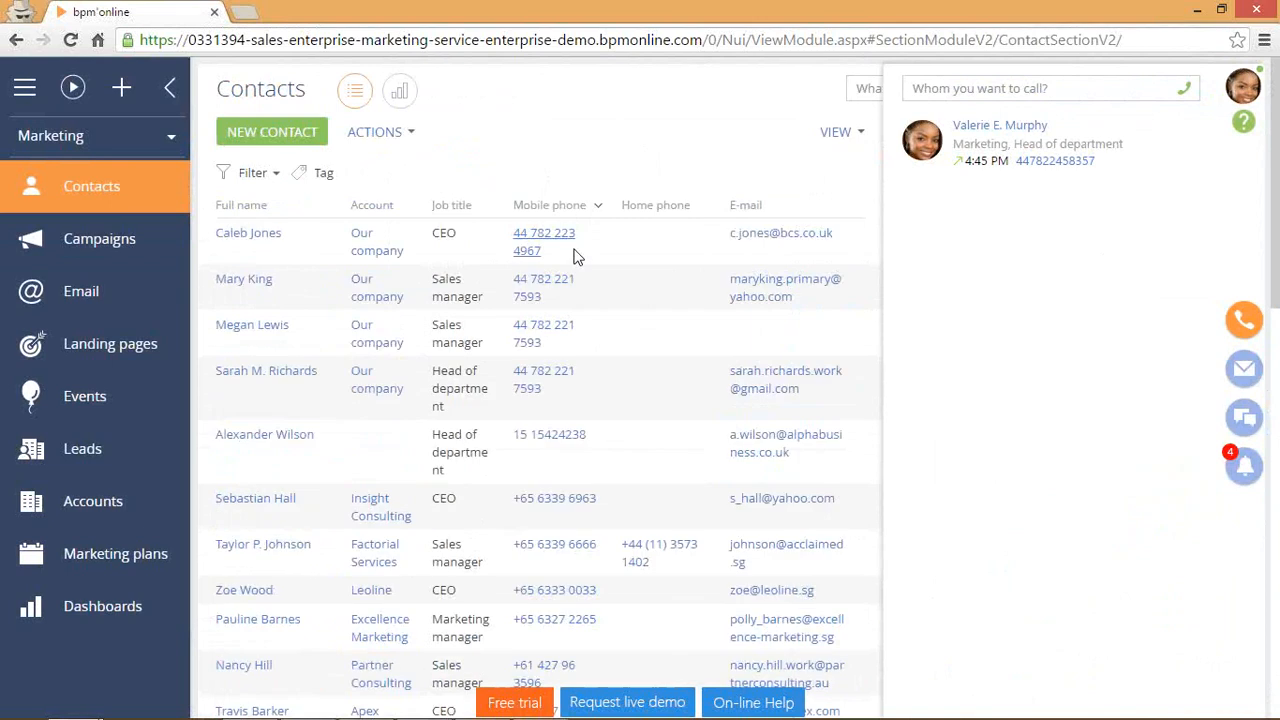
{"action": "left_click", "coordinate": [562, 503]}
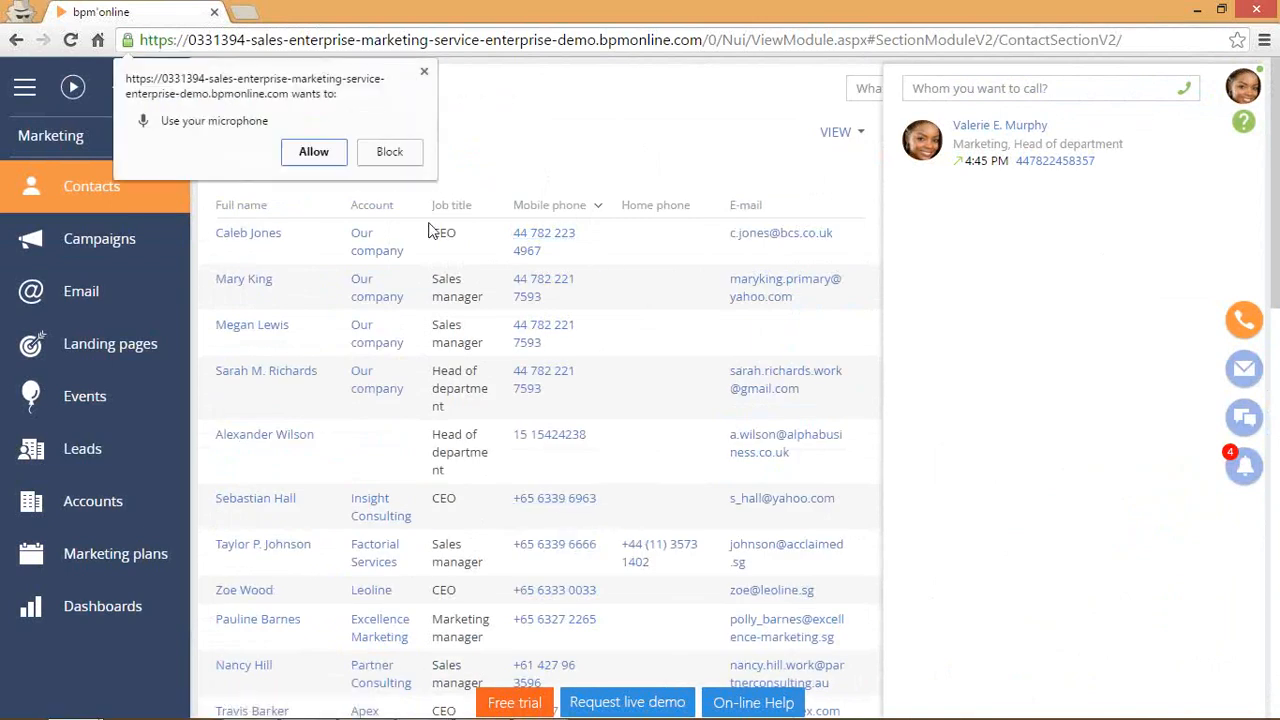
{"action": "left_click", "coordinate": [329, 152]}
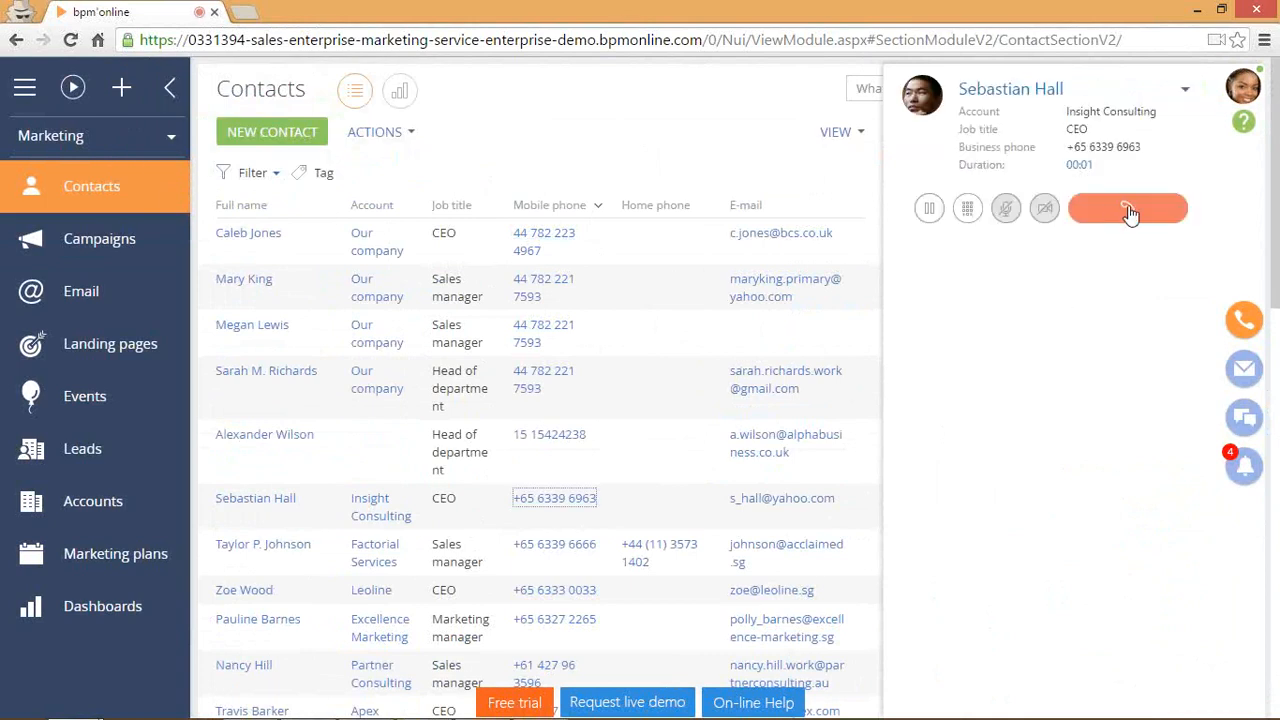
{"action": "left_click", "coordinate": [1147, 224]}
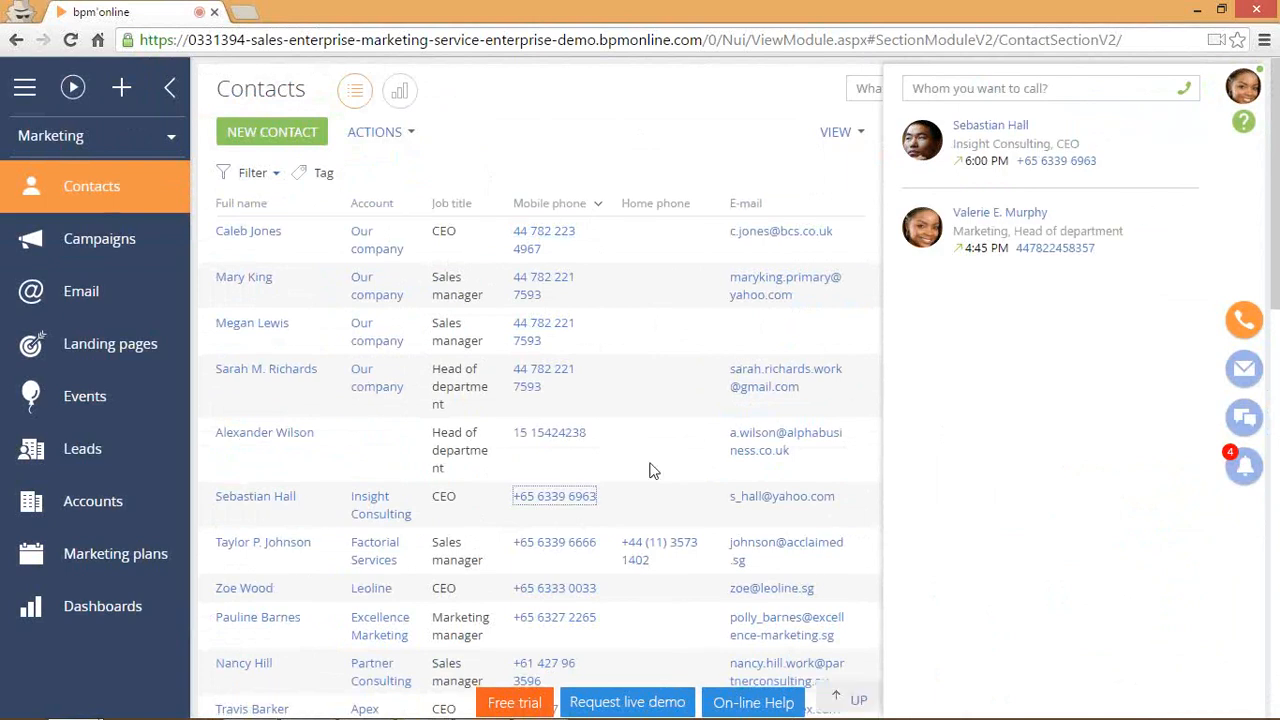
{"action": "scroll", "coordinate": [651, 470], "scroll_direction": "down", "scroll_amount": 4}
{"action": "scroll", "coordinate": [618, 490], "scroll_direction": "down", "scroll_amount": 2}
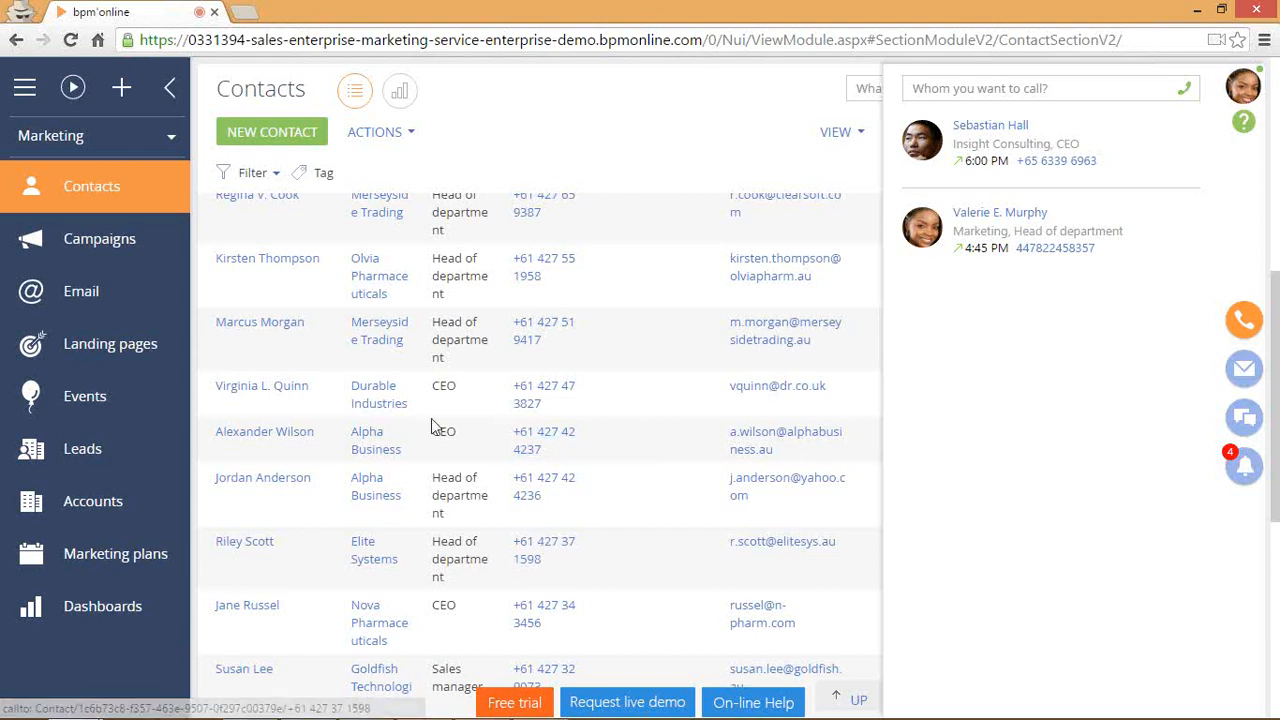
{"action": "left_click", "coordinate": [255, 173]}
Filter contacts by full name for the Sales head contact and open his contact page.
{"action": "left_click", "coordinate": [278, 206]}
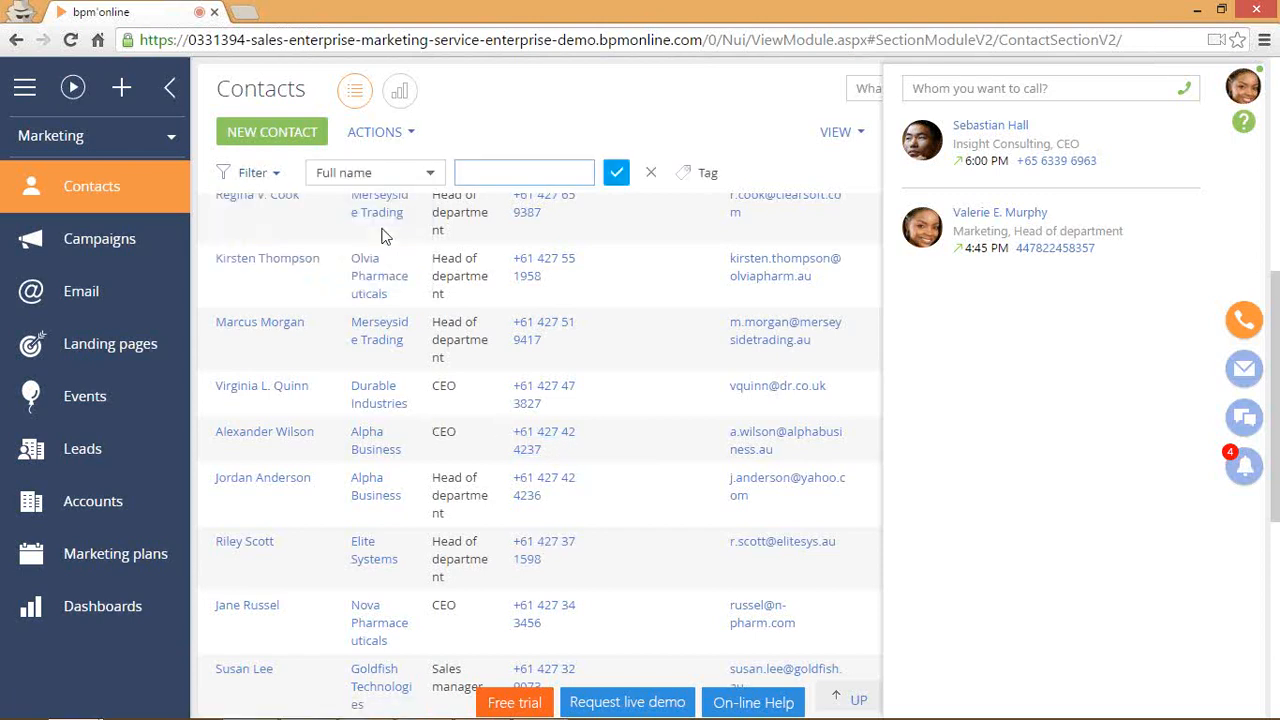
{"action": "key", "text": "Return"}
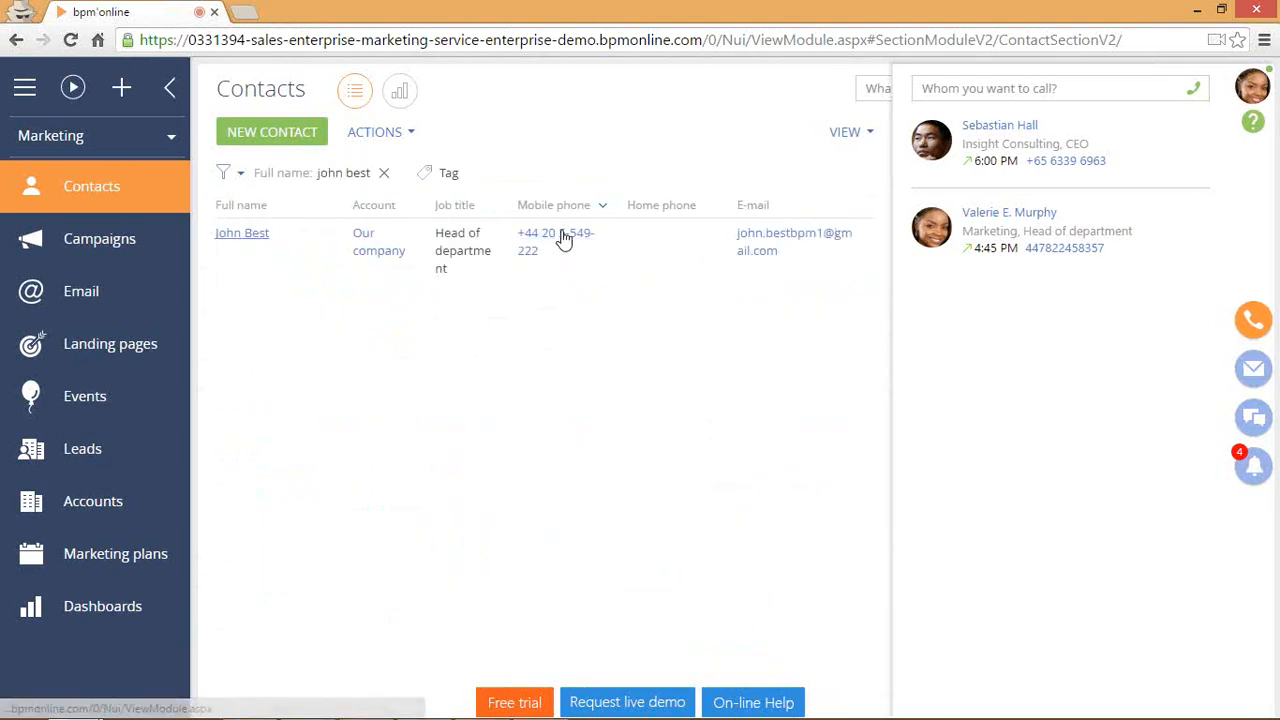
{"action": "double_click", "coordinate": [485, 248]}
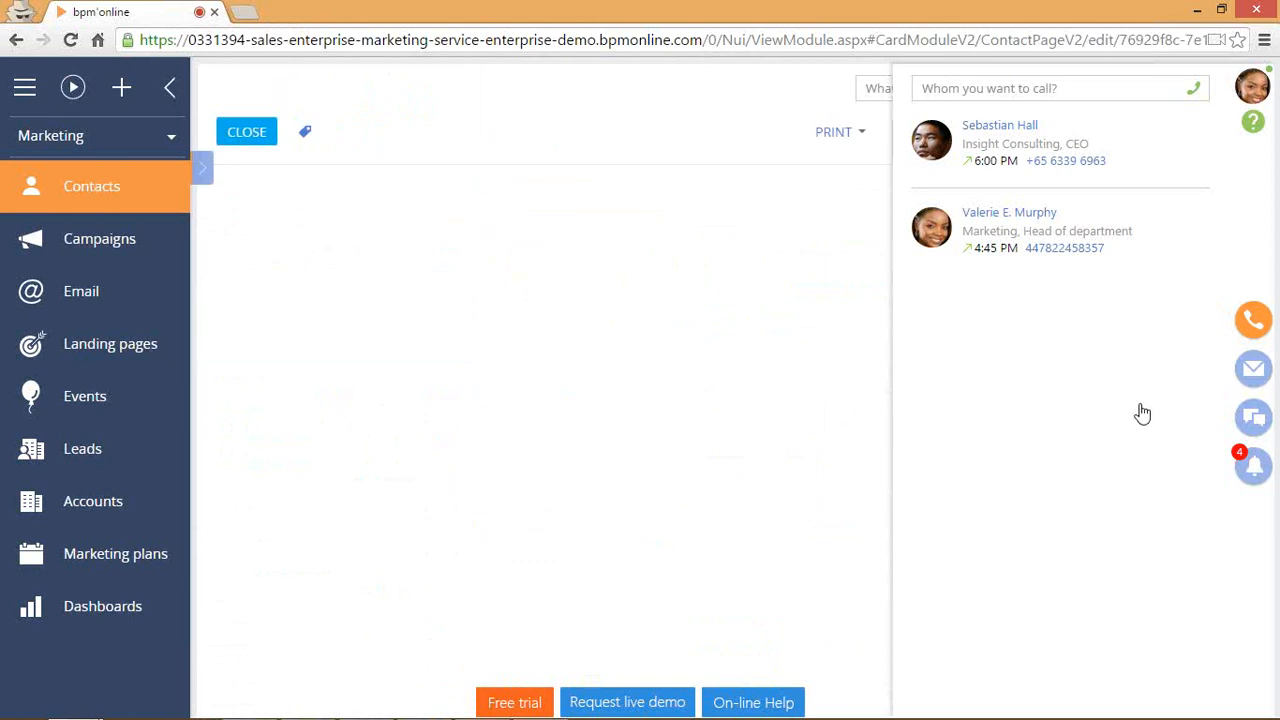
Call the contact's business phone from his record, hang up, and close the calling panel.
{"action": "left_click", "coordinate": [1255, 325]}
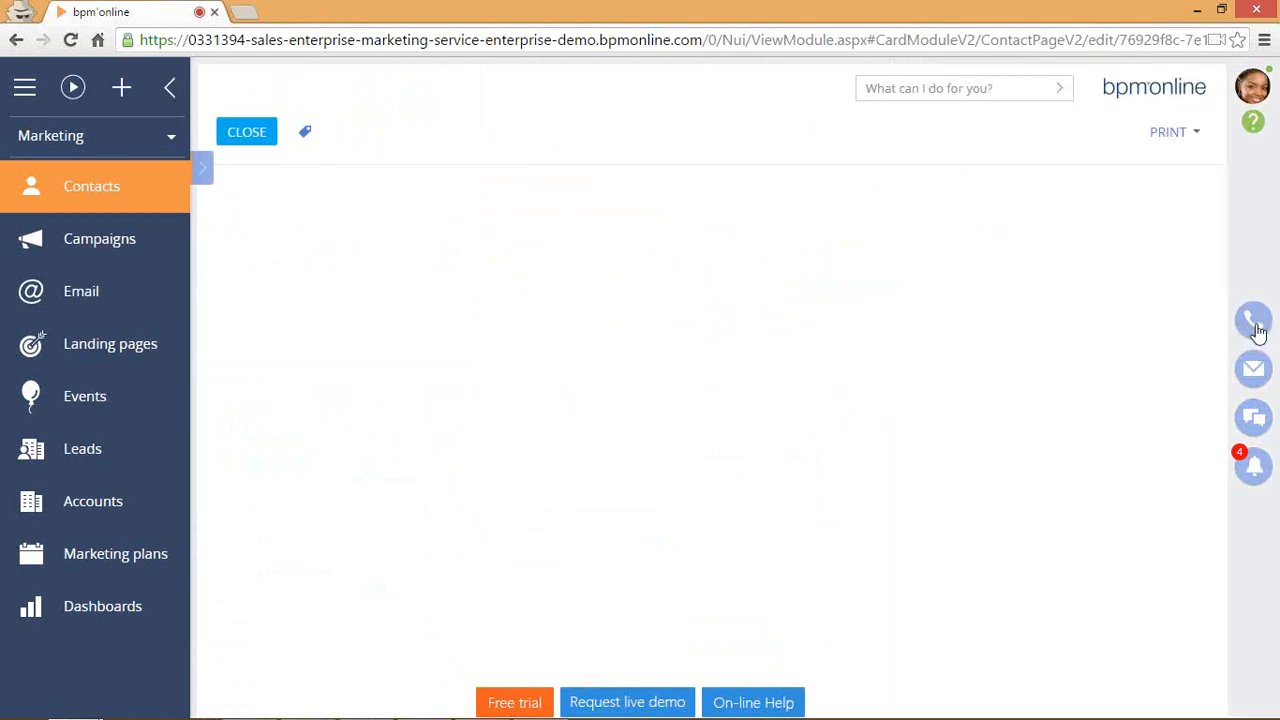
{"action": "left_click", "coordinate": [1254, 325]}
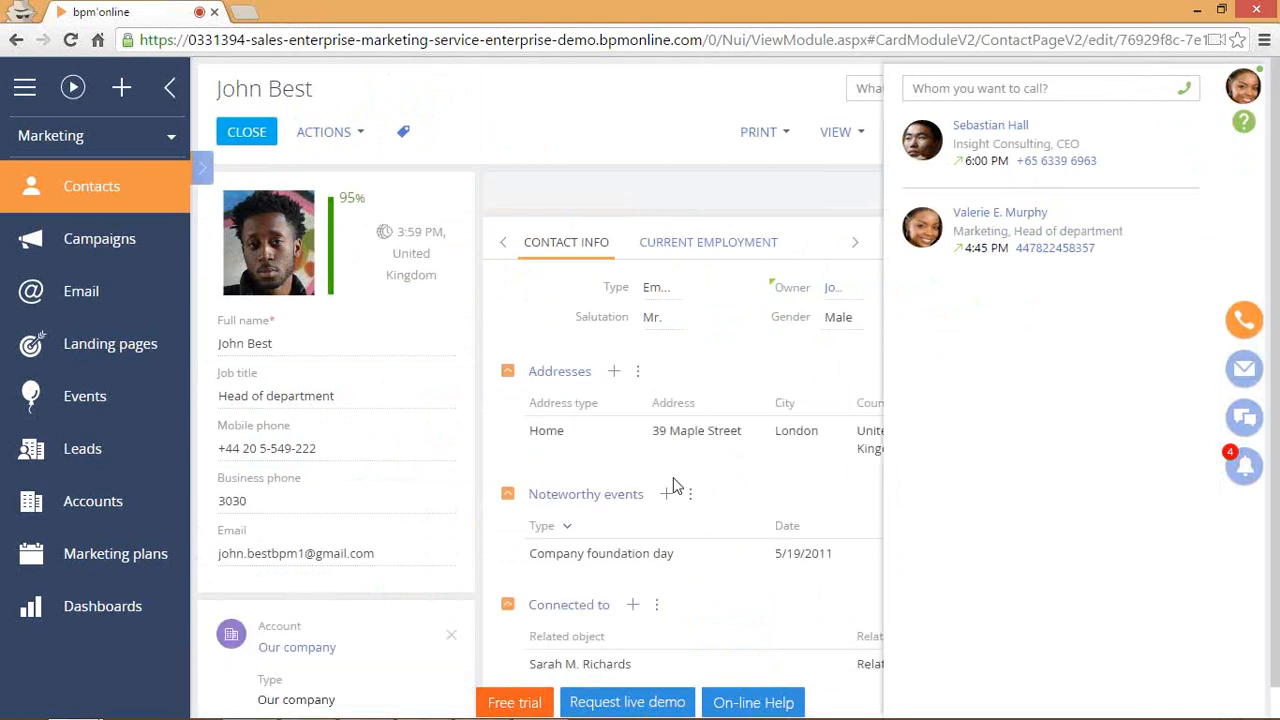
{"action": "scroll", "coordinate": [880, 392], "scroll_direction": "down", "scroll_amount": 2}
{"action": "scroll", "coordinate": [757, 460], "scroll_direction": "up", "scroll_amount": 5}
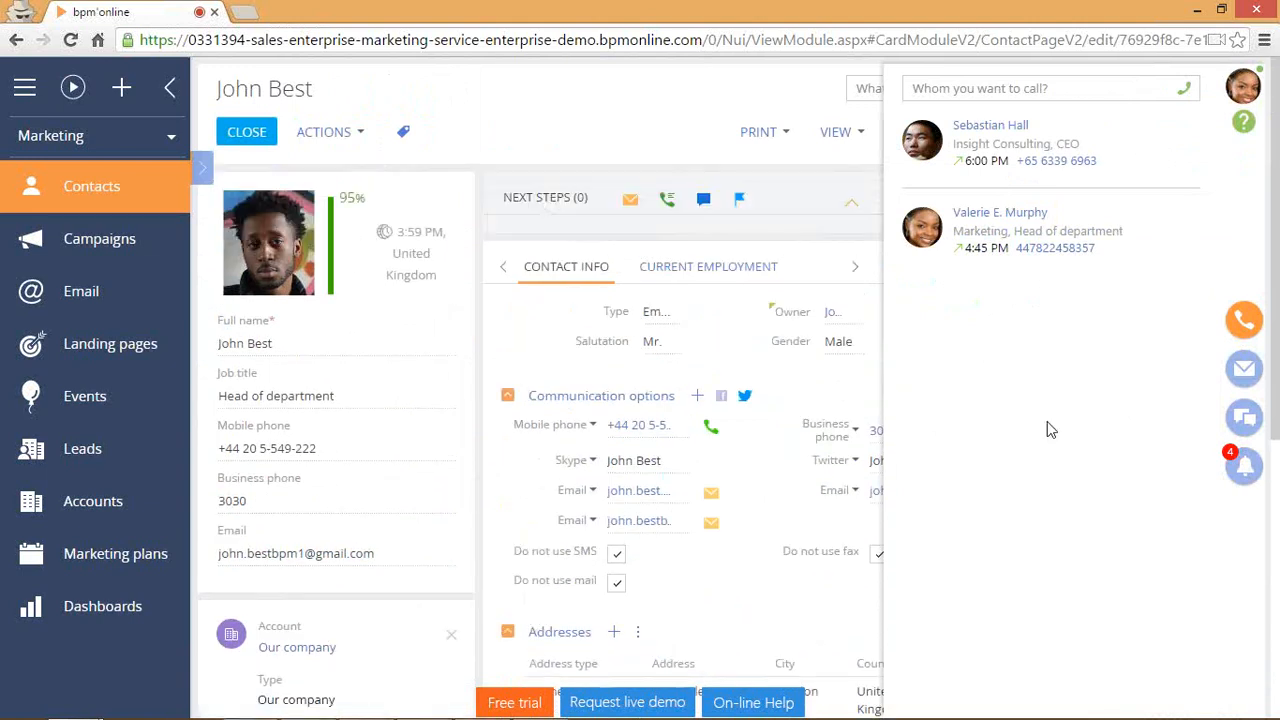
{"action": "left_click", "coordinate": [1240, 320]}
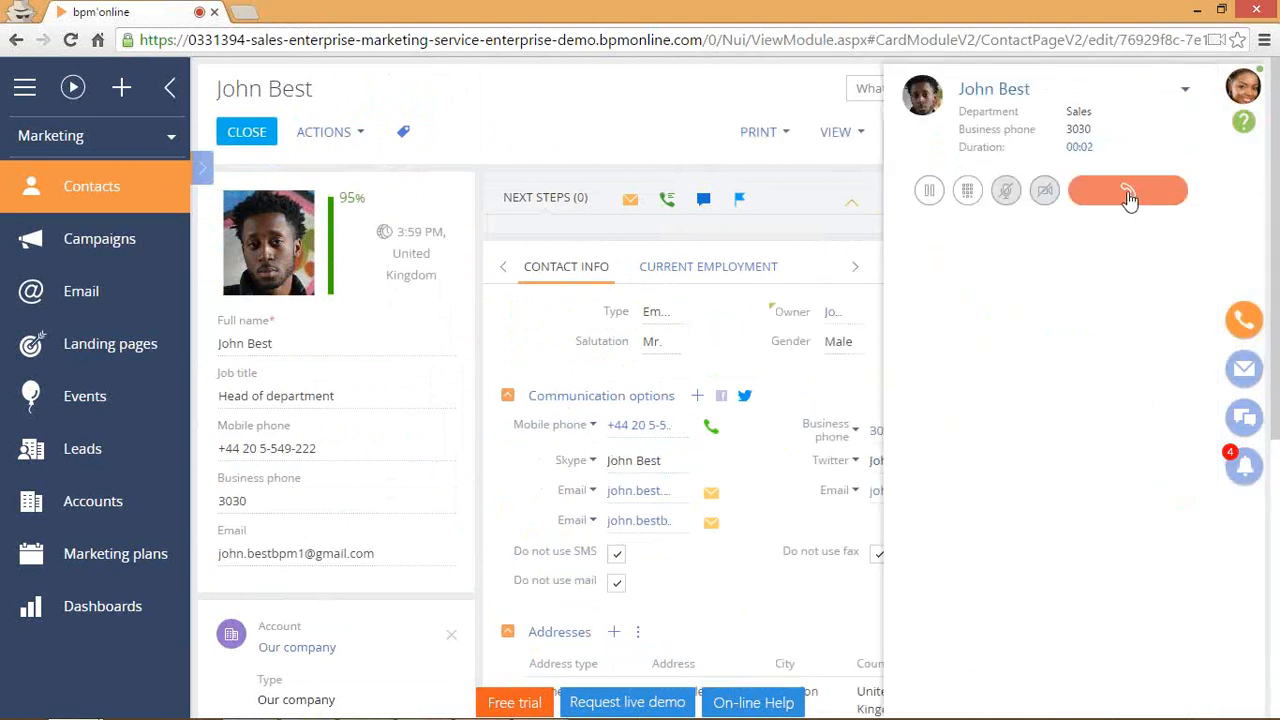
{"action": "left_click", "coordinate": [1132, 195]}
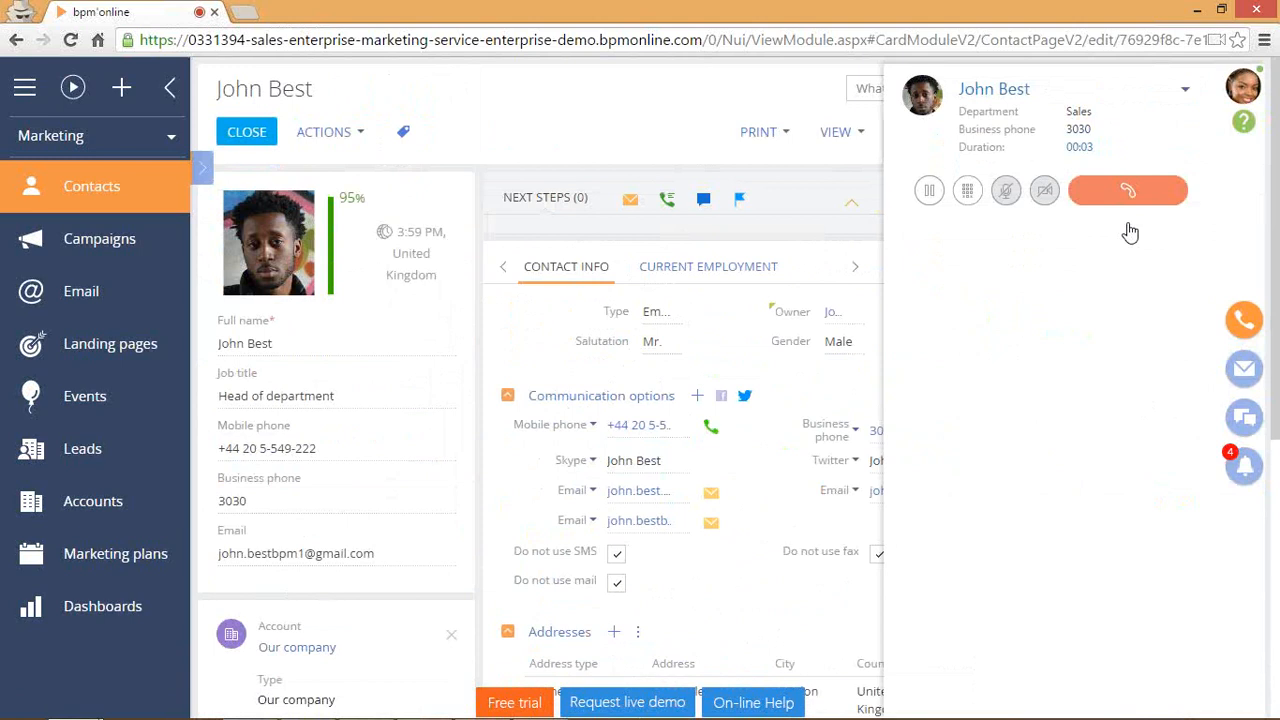
{"action": "left_click", "coordinate": [1257, 333]}
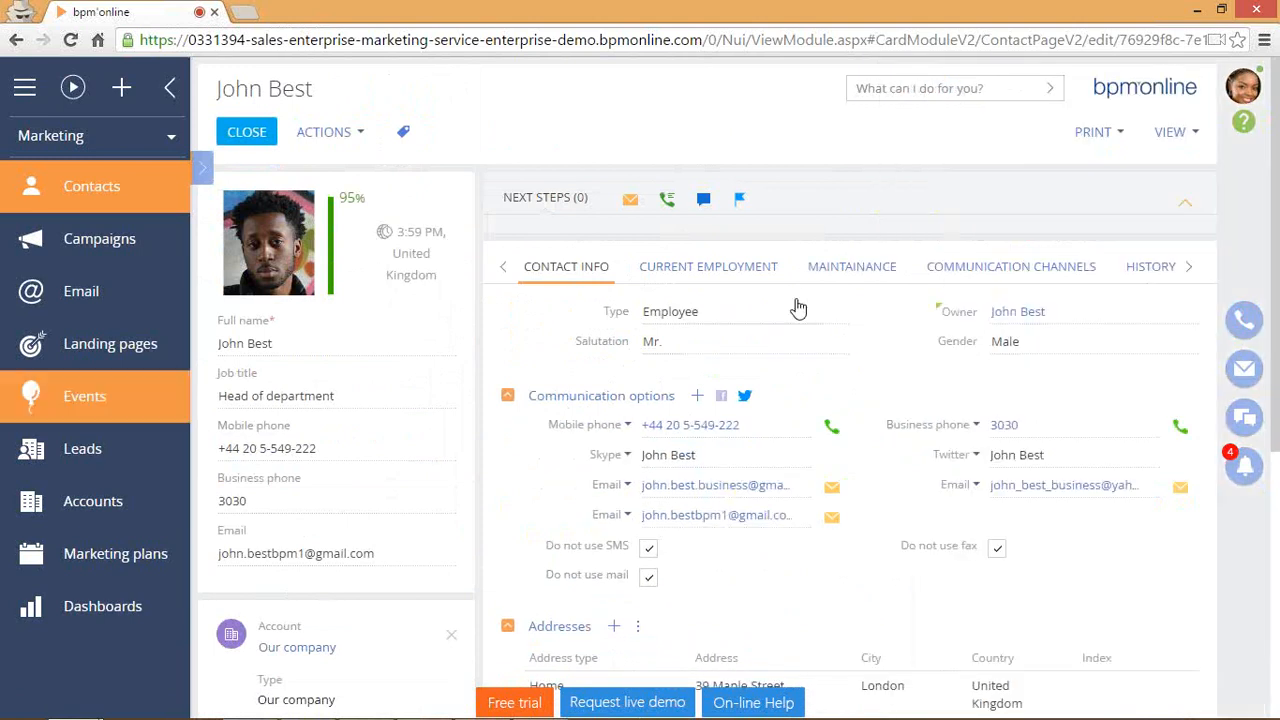
Switch to the Sales workplace and open the 'Active Sales' workshop from the Activities calendar.
{"action": "left_click", "coordinate": [97, 136]}
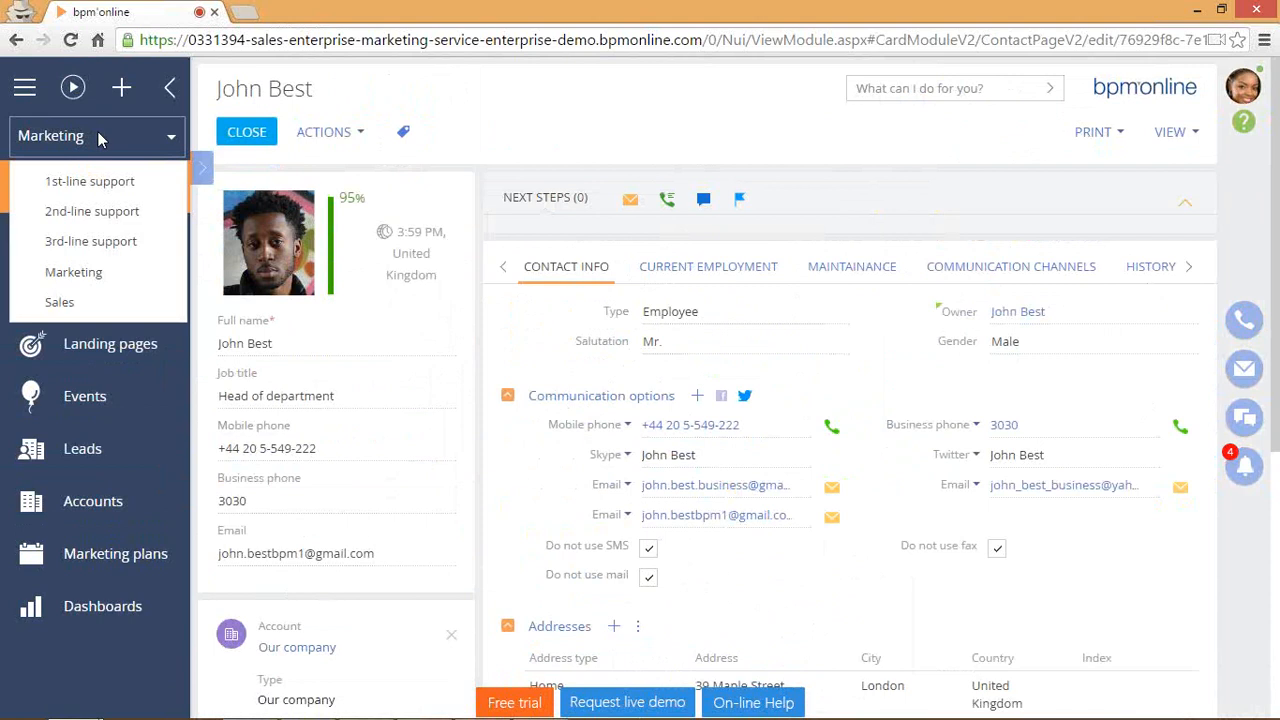
{"action": "left_click", "coordinate": [115, 308]}
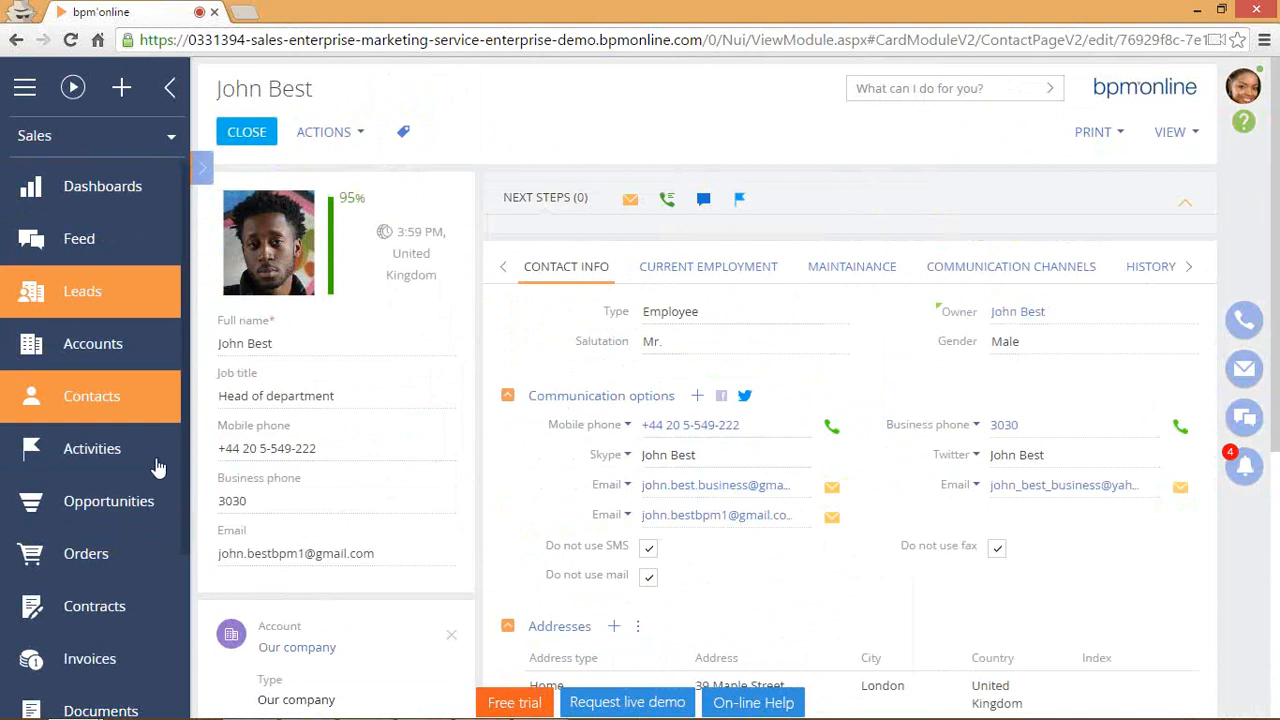
{"action": "left_click", "coordinate": [115, 452]}
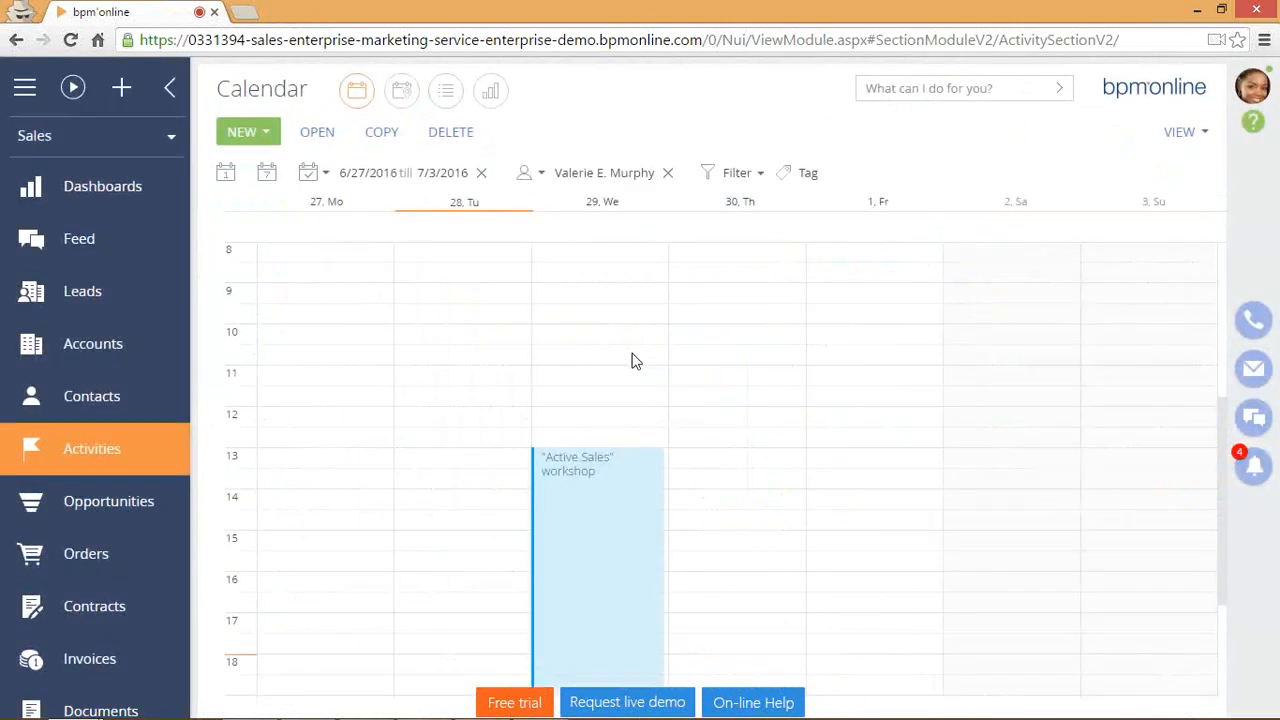
{"action": "scroll", "coordinate": [624, 352], "scroll_direction": "down", "scroll_amount": 3}
{"action": "scroll", "coordinate": [624, 357], "scroll_direction": "up", "scroll_amount": 4}
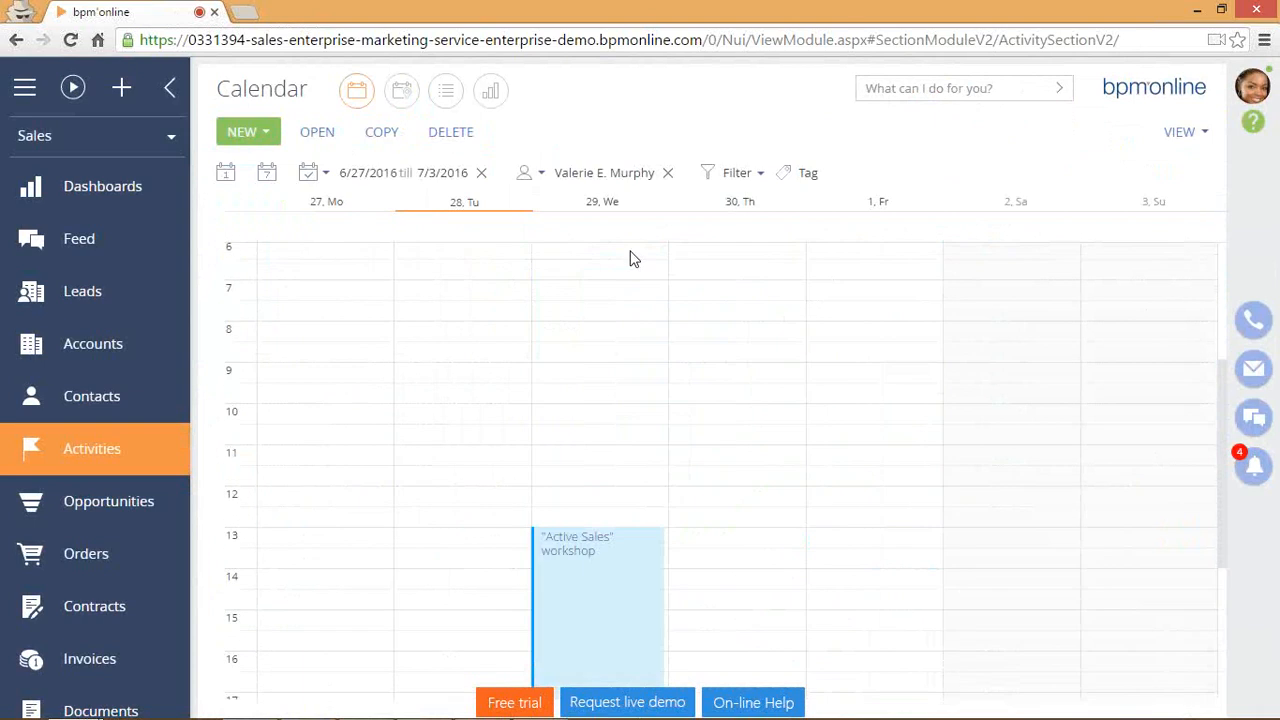
{"action": "scroll", "coordinate": [623, 334], "scroll_direction": "down", "scroll_amount": 3}
{"action": "double_click", "coordinate": [621, 375]}
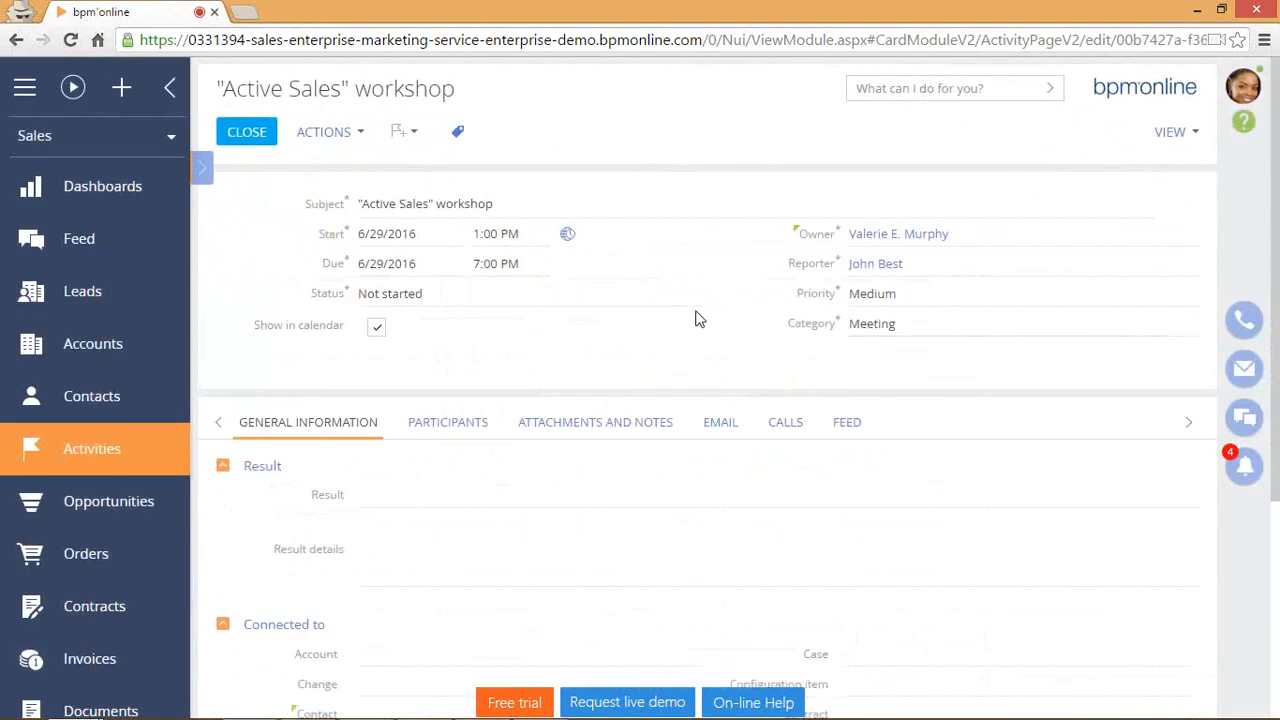
{"action": "scroll", "coordinate": [697, 317], "scroll_direction": "down", "scroll_amount": 1}
{"action": "scroll", "coordinate": [697, 317], "scroll_direction": "up", "scroll_amount": 1}
Add a Call activity with subject 'call john about invoice', view its Calls tab, and save it.
{"action": "left_click", "coordinate": [410, 132]}
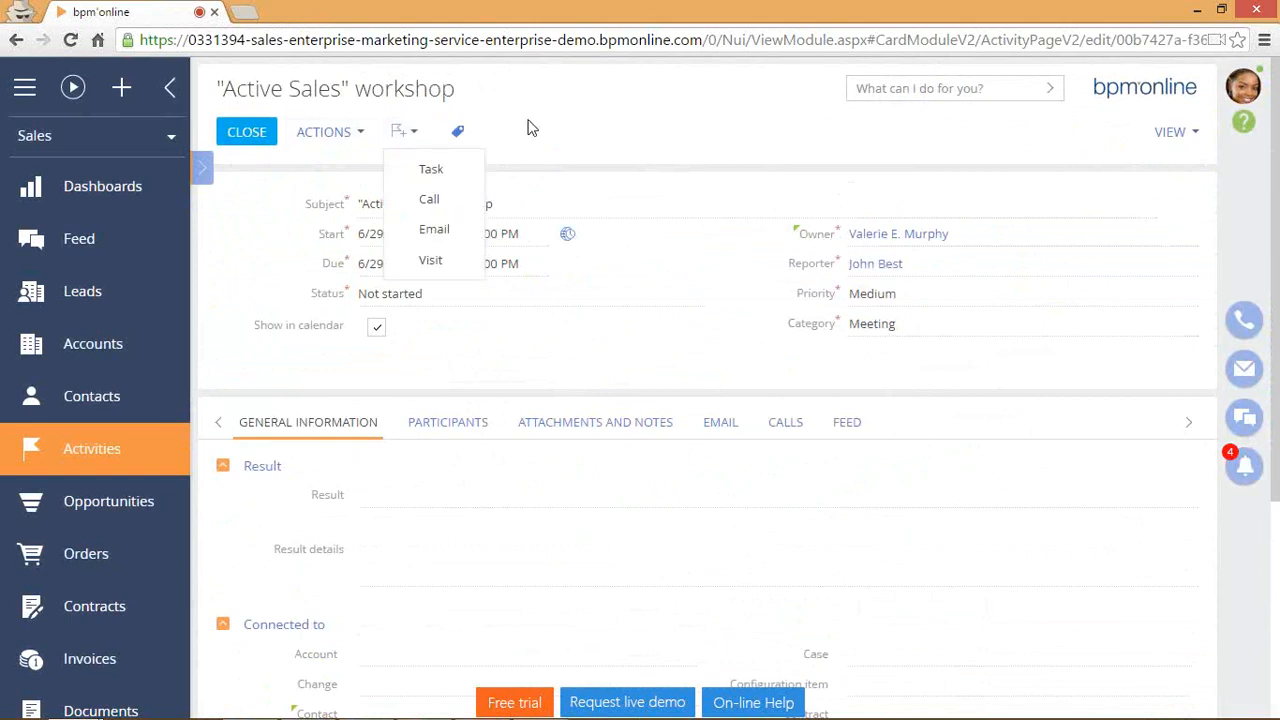
{"action": "left_click", "coordinate": [503, 200]}
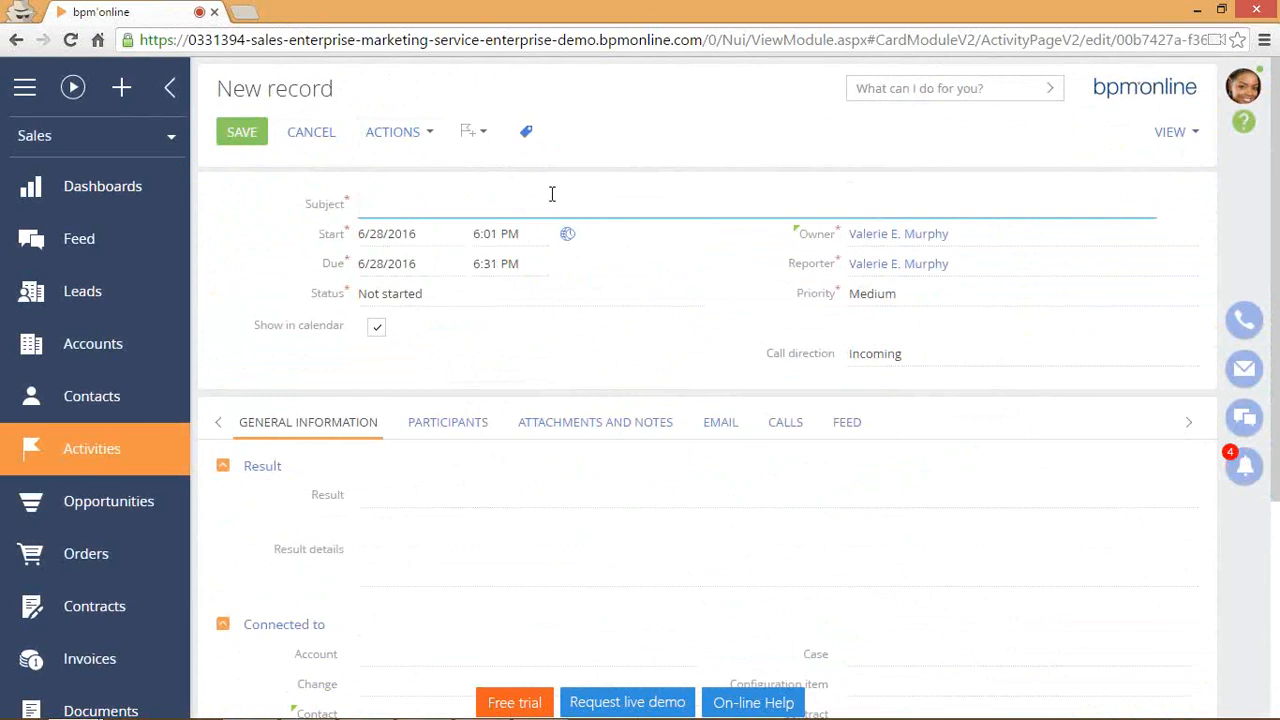
{"action": "type", "text": "john about invoice"}
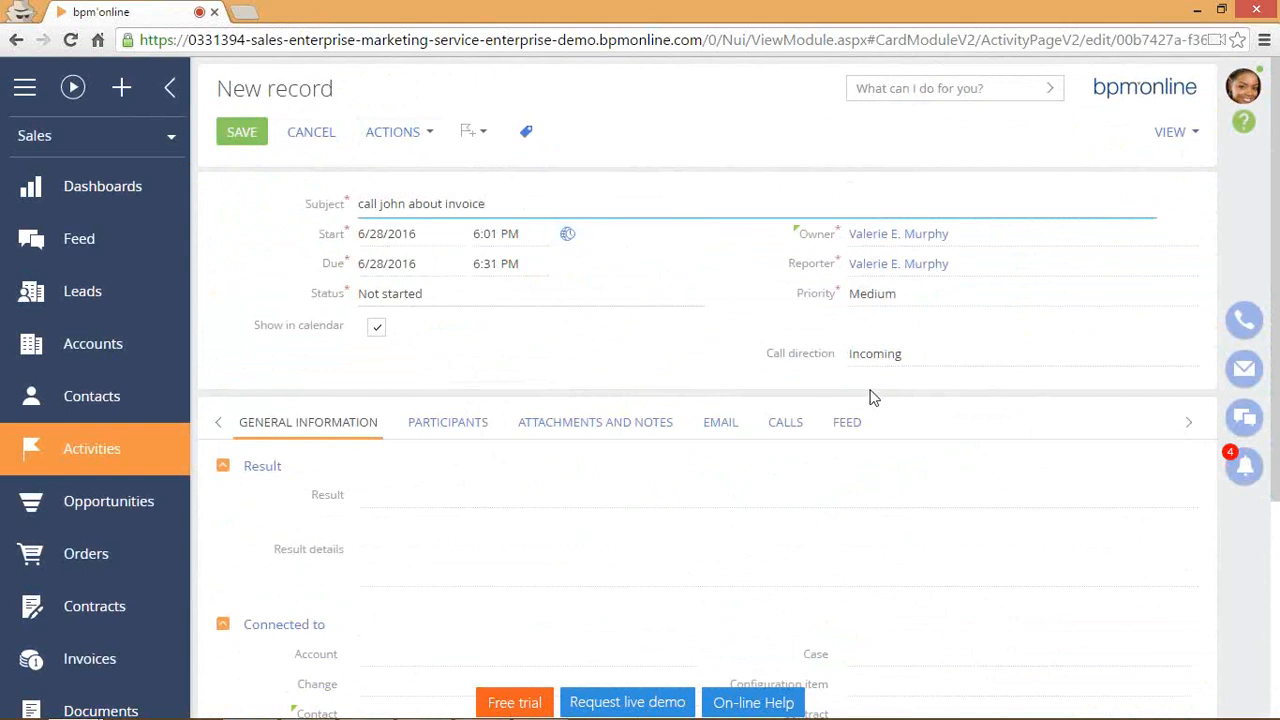
{"action": "scroll", "coordinate": [814, 394], "scroll_direction": "down", "scroll_amount": 3}
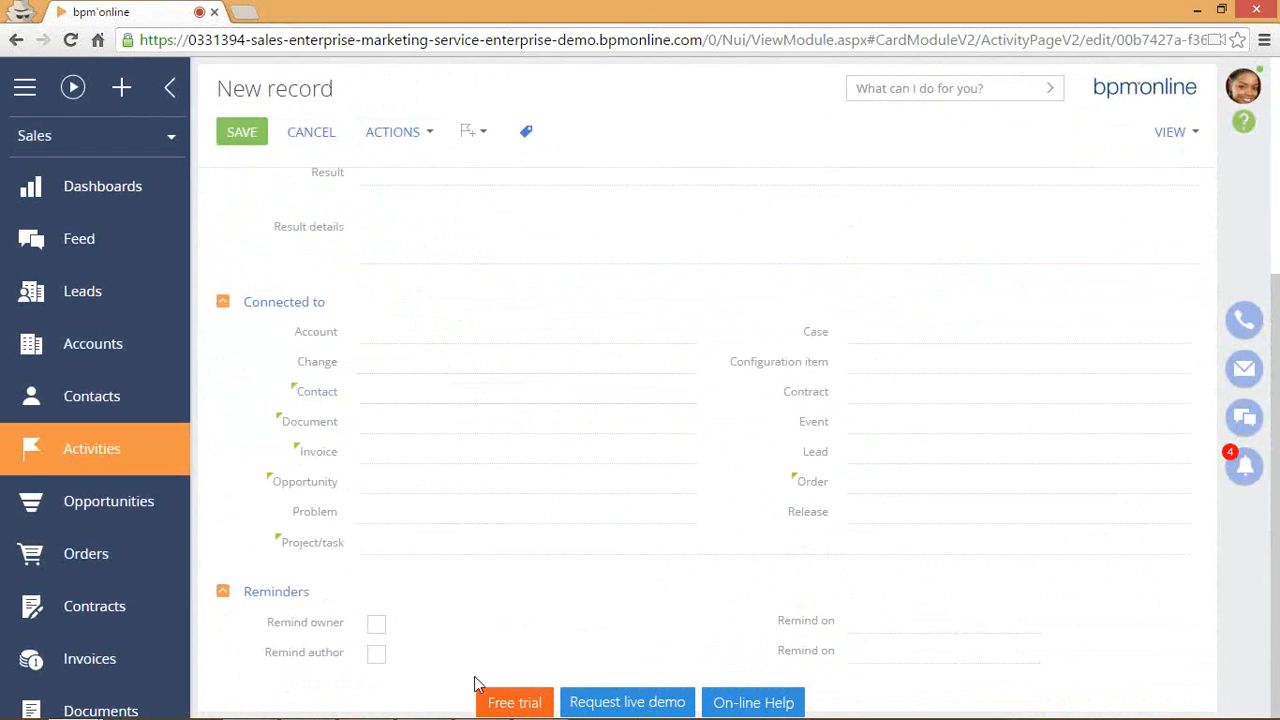
{"action": "scroll", "coordinate": [370, 594], "scroll_direction": "up", "scroll_amount": 3}
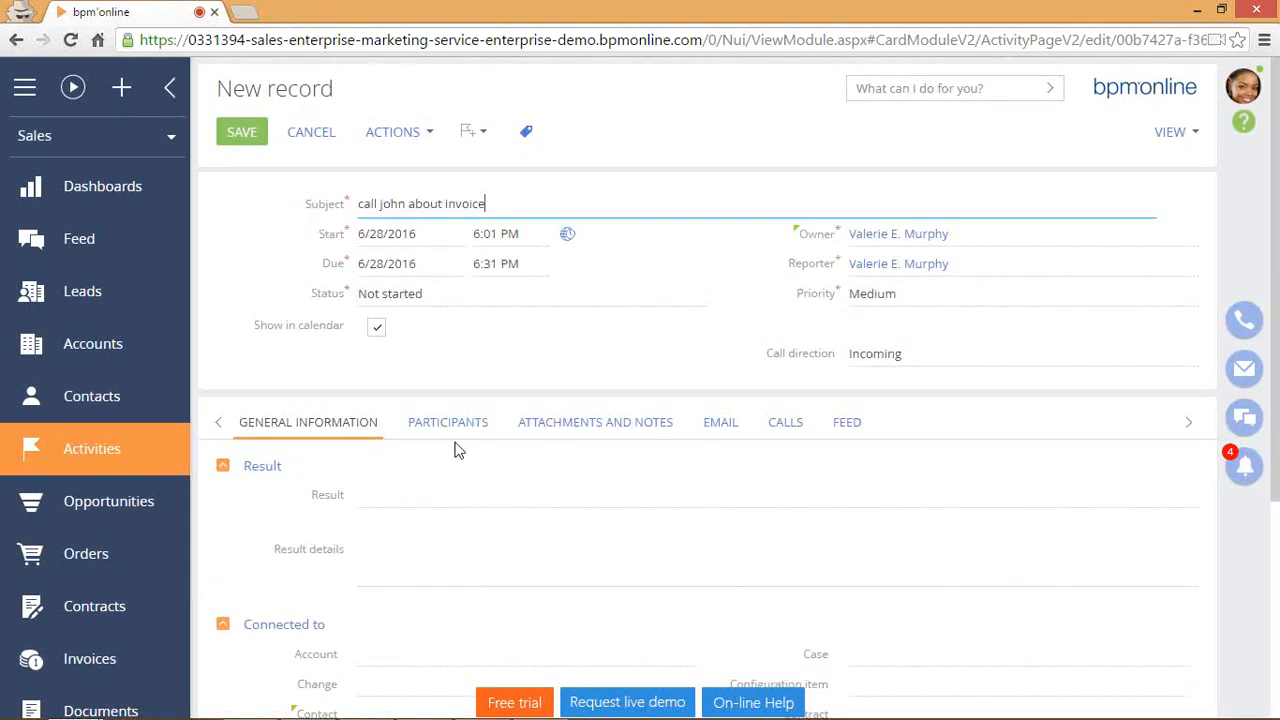
{"action": "left_click", "coordinate": [800, 450]}
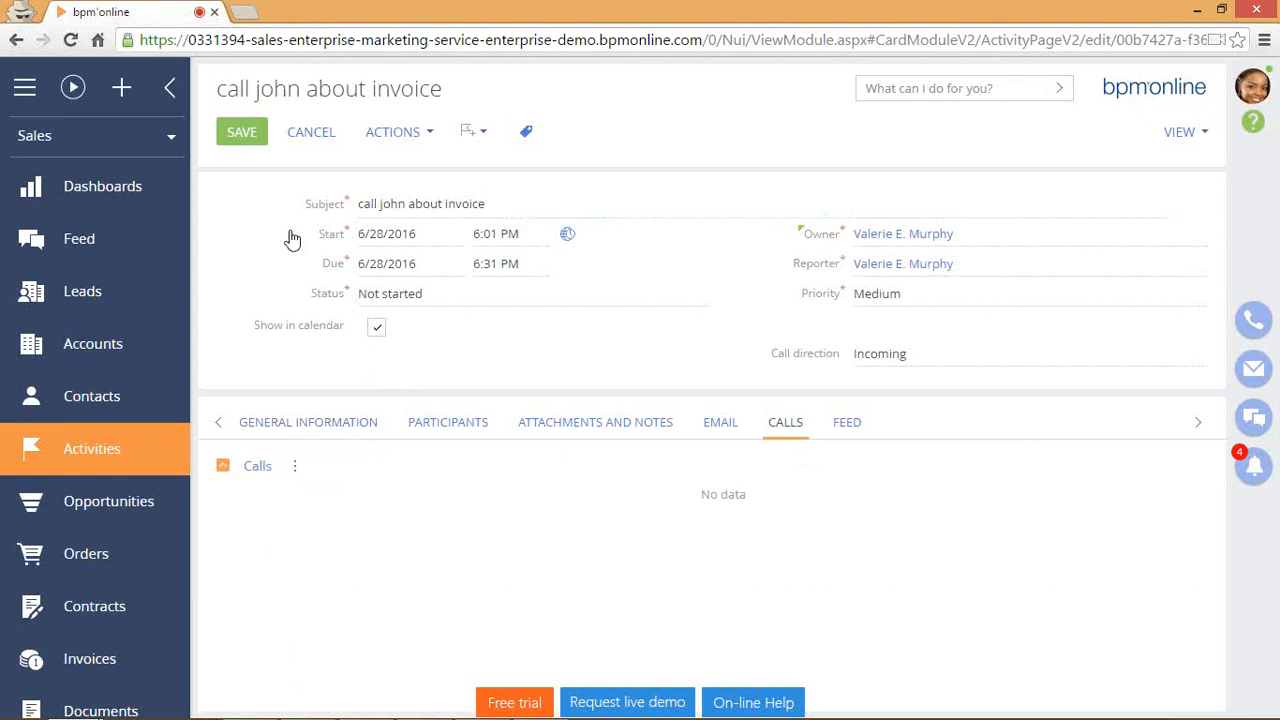
{"action": "left_click", "coordinate": [241, 131]}
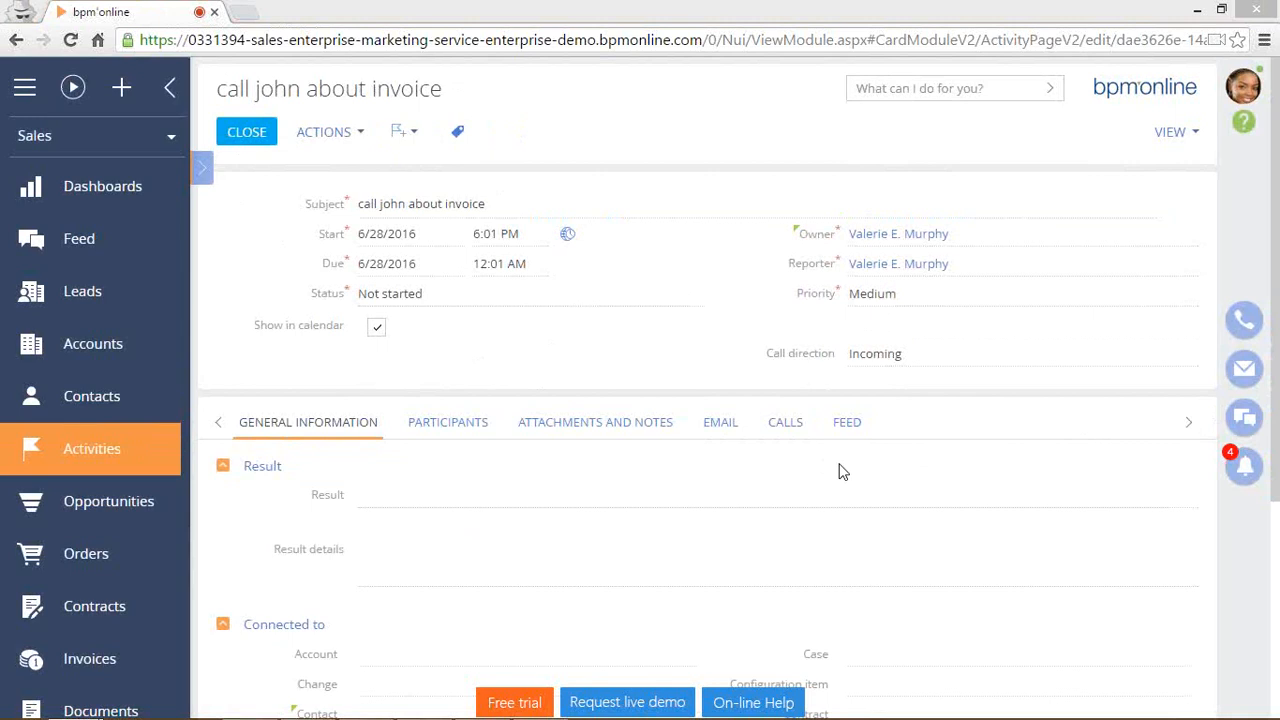
Link the activity to the matching contact from the lookup and account Our company, then save and close.
{"action": "scroll", "coordinate": [603, 514], "scroll_direction": "down", "scroll_amount": 3}
{"action": "left_click", "coordinate": [481, 426]}
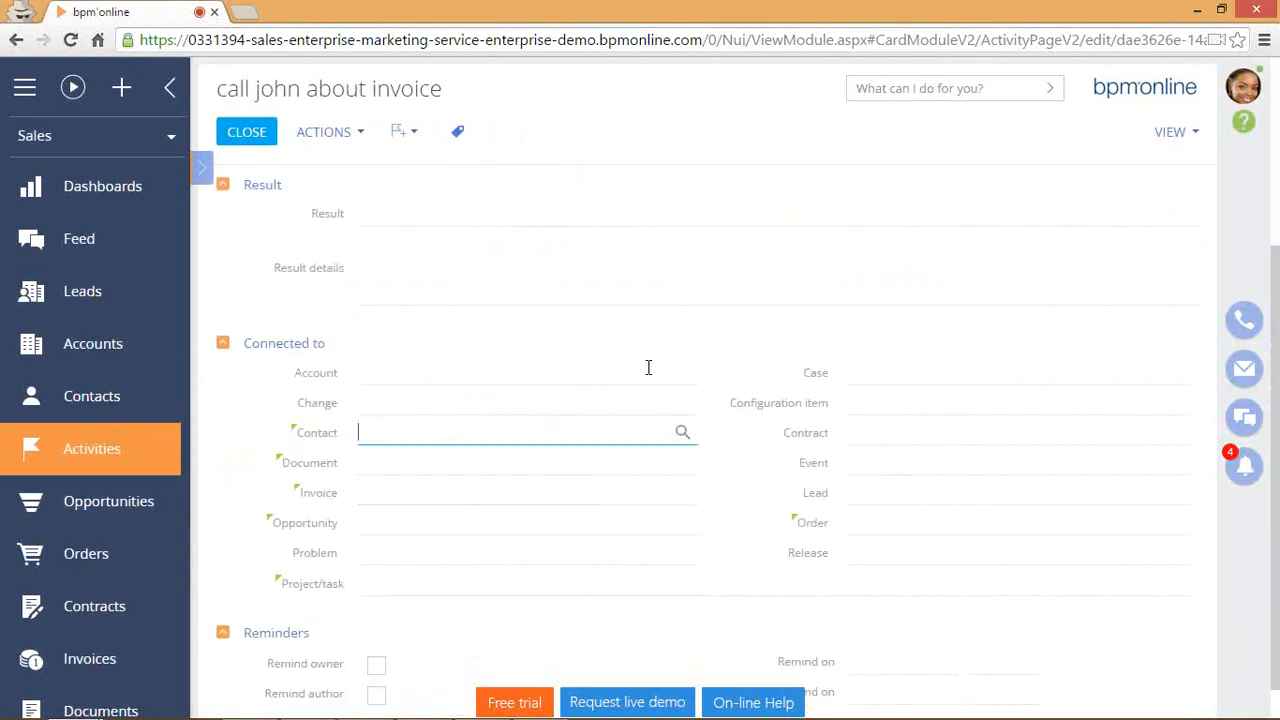
{"action": "scroll", "coordinate": [649, 366], "scroll_direction": "up", "scroll_amount": 3}
{"action": "scroll", "coordinate": [437, 222], "scroll_direction": "down", "scroll_amount": 3}
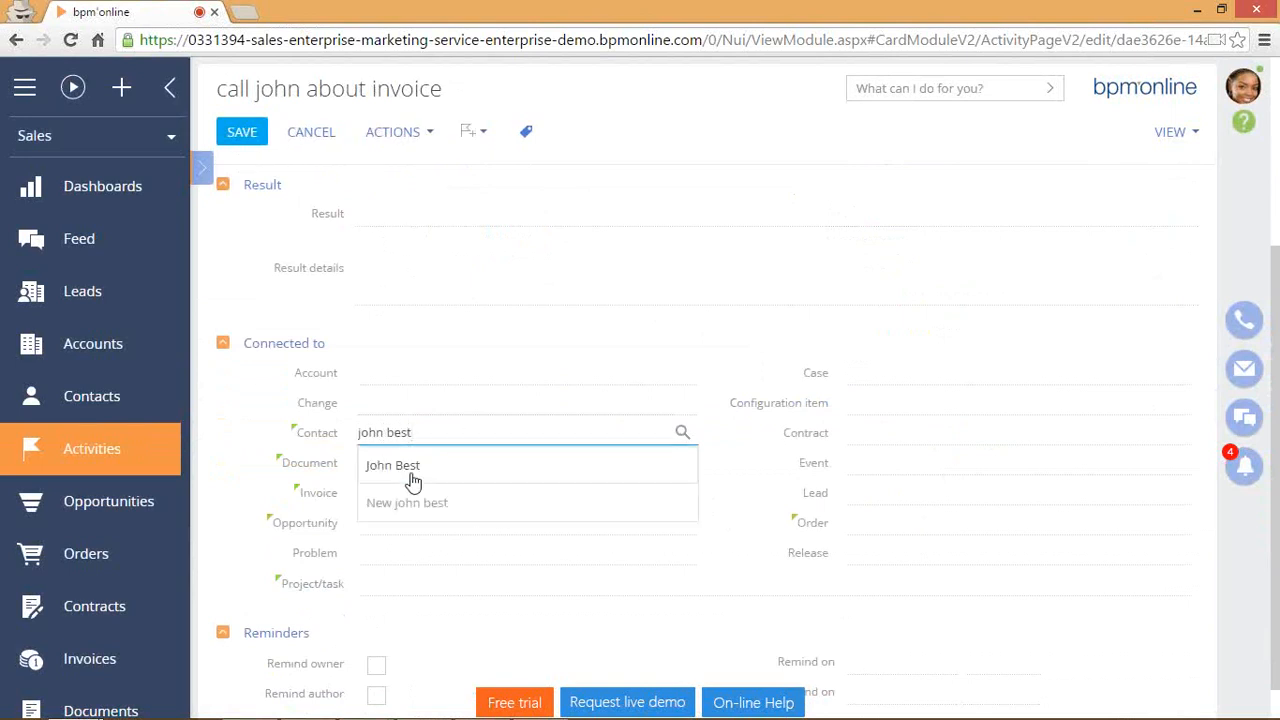
{"action": "left_click", "coordinate": [410, 463]}
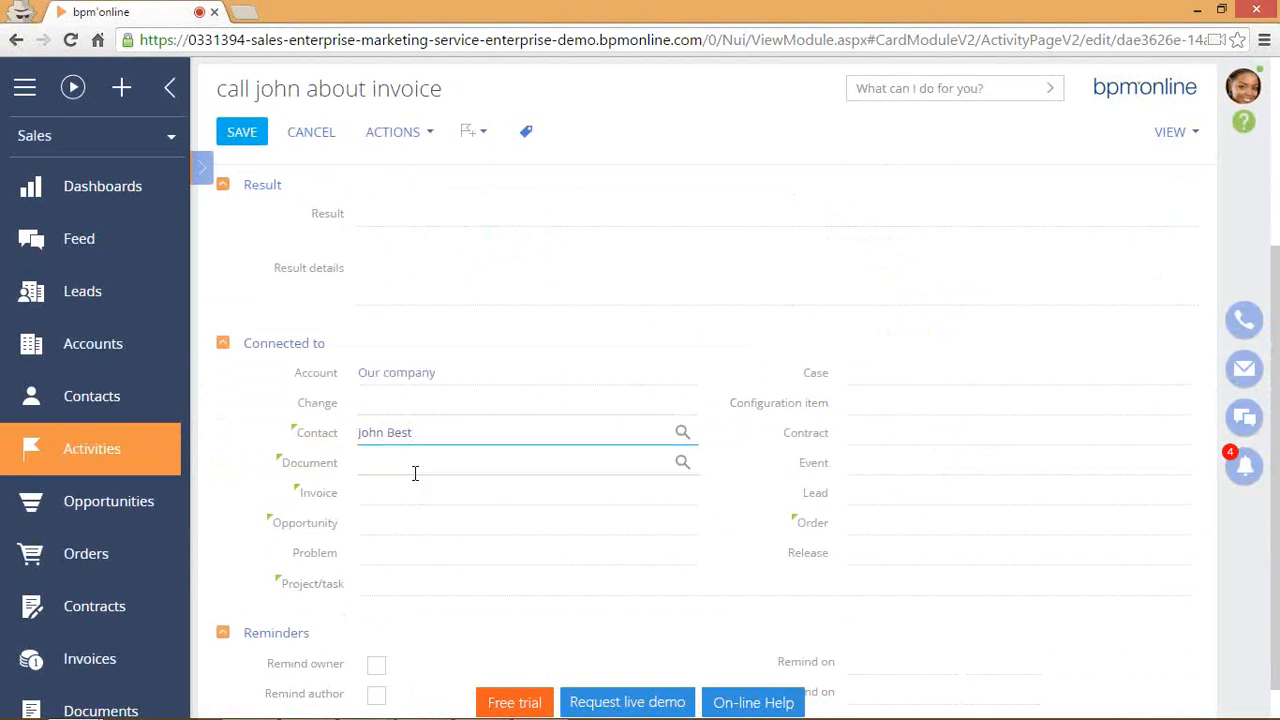
{"action": "left_click", "coordinate": [425, 376]}
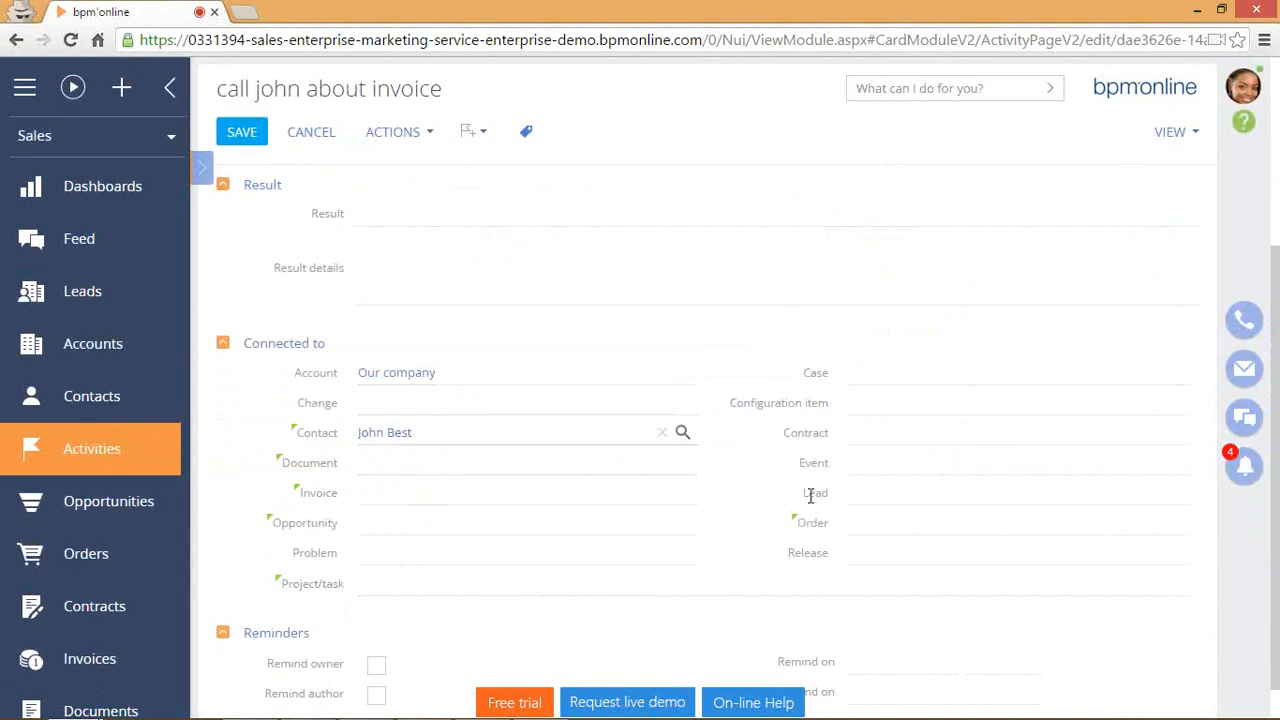
{"action": "scroll", "coordinate": [543, 503], "scroll_direction": "up", "scroll_amount": 3}
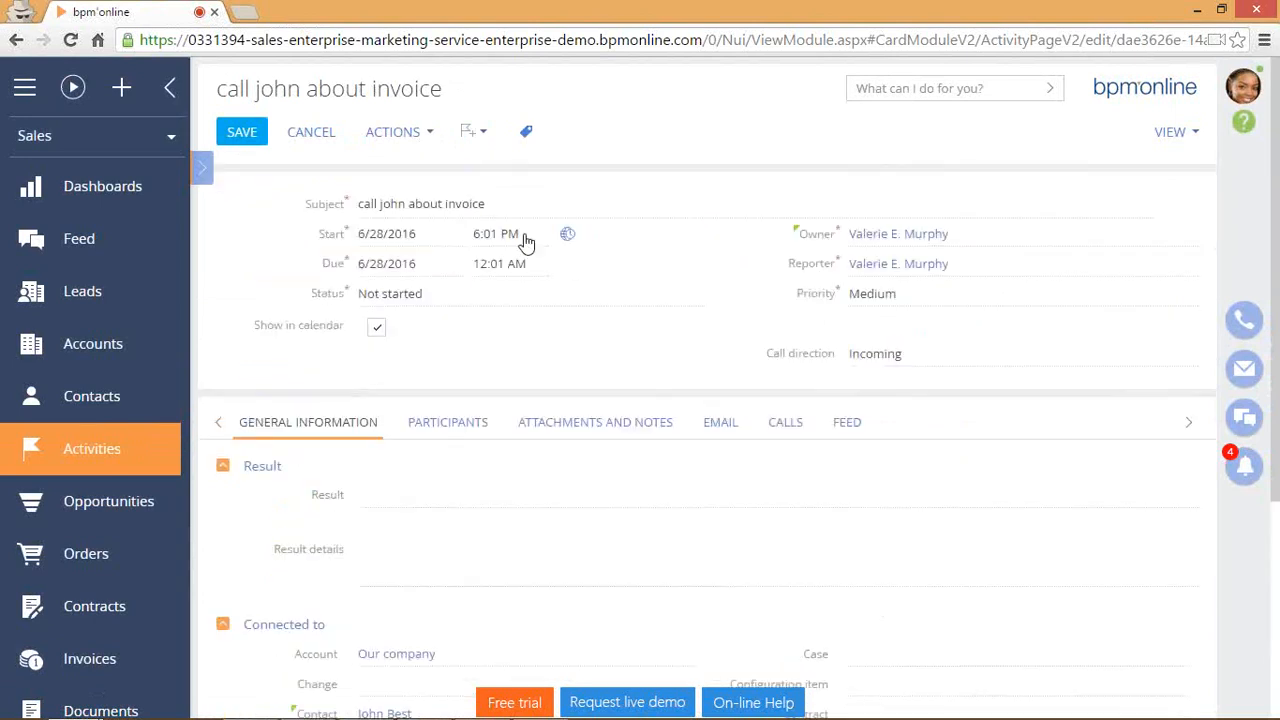
{"action": "left_click", "coordinate": [237, 136]}
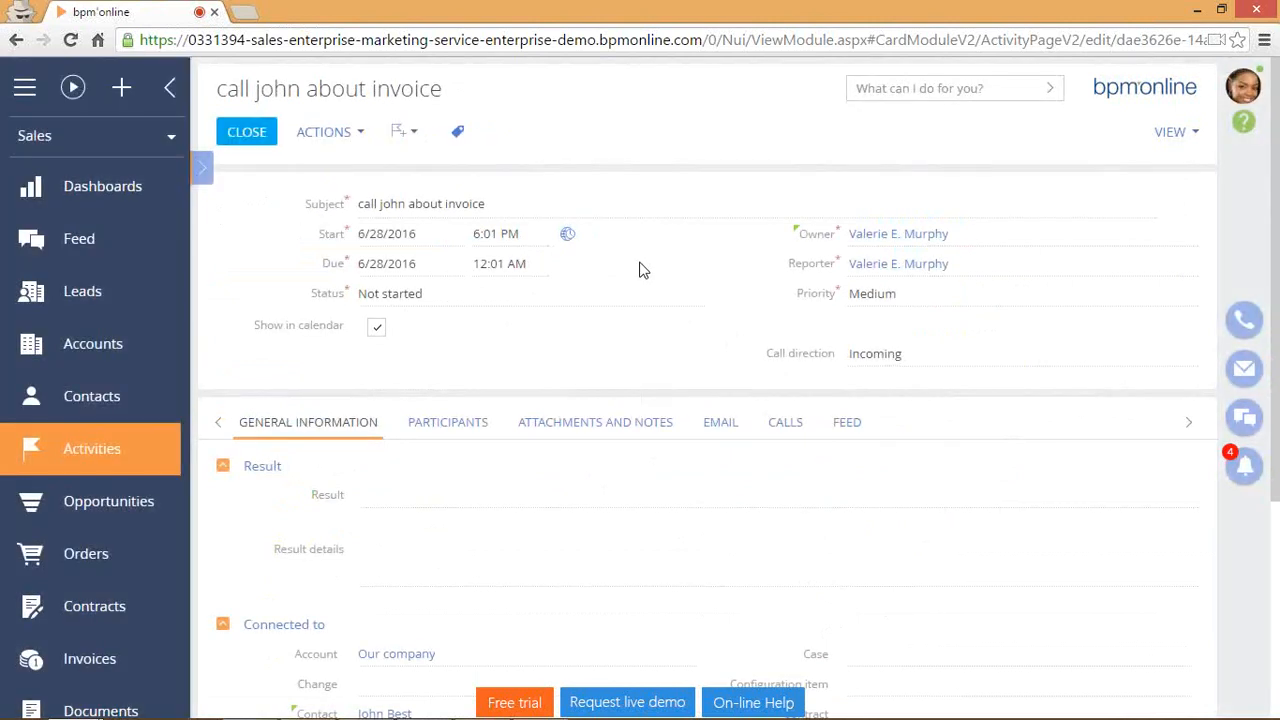
{"action": "left_click", "coordinate": [248, 136]}
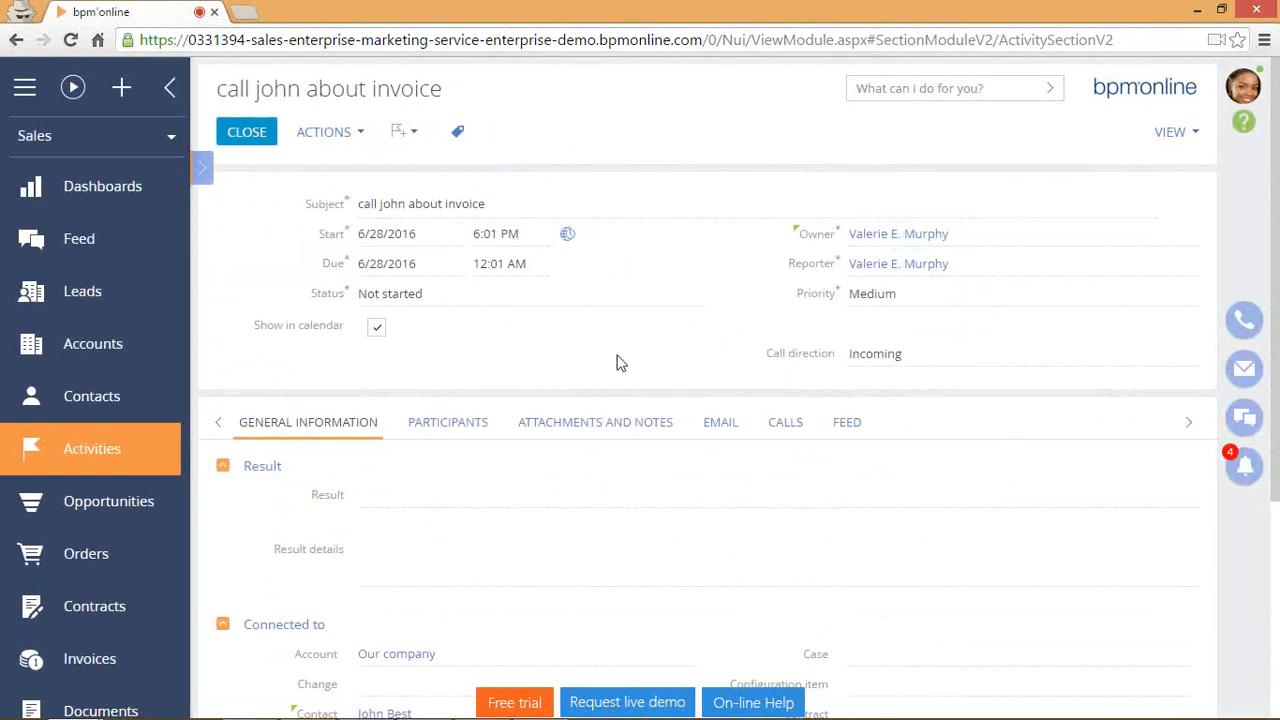
Scroll the week calendar to evening hours and open the 6:01 PM invoice call activity.
{"action": "left_click_drag", "start_coordinate": [1223, 249], "coordinate": [1224, 336]}
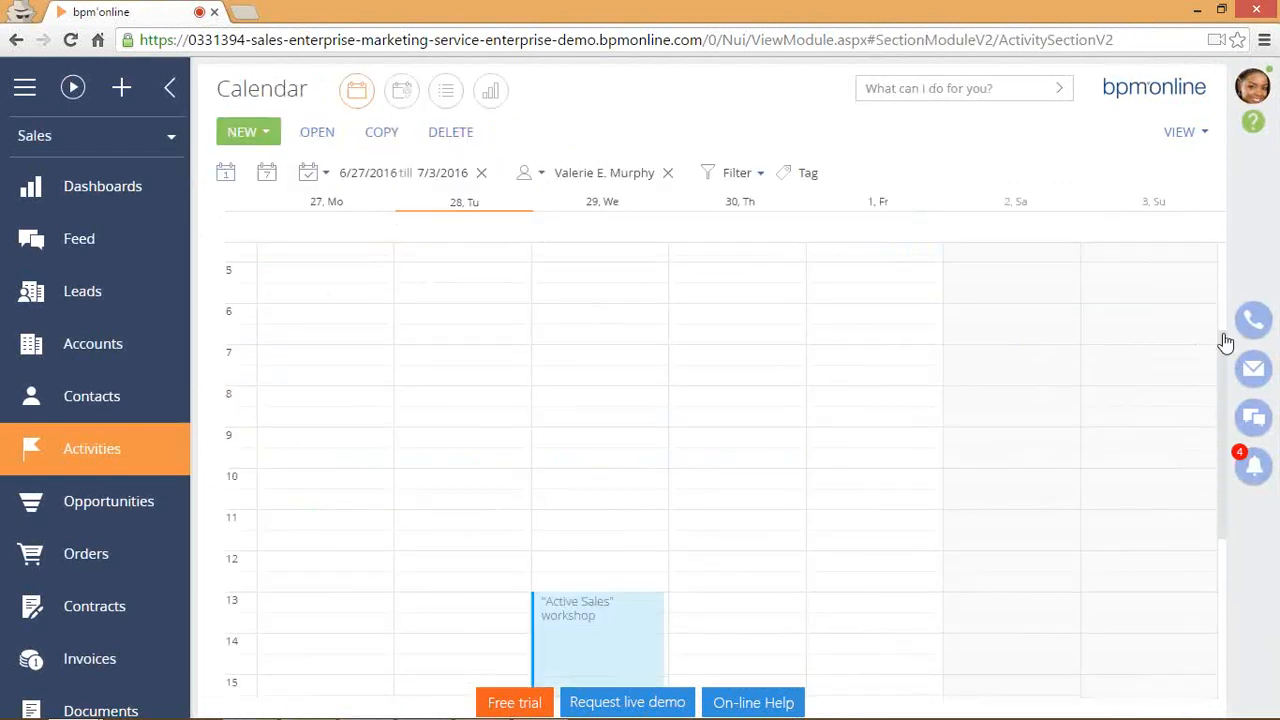
{"action": "scroll", "coordinate": [811, 431], "scroll_direction": "down", "scroll_amount": 5}
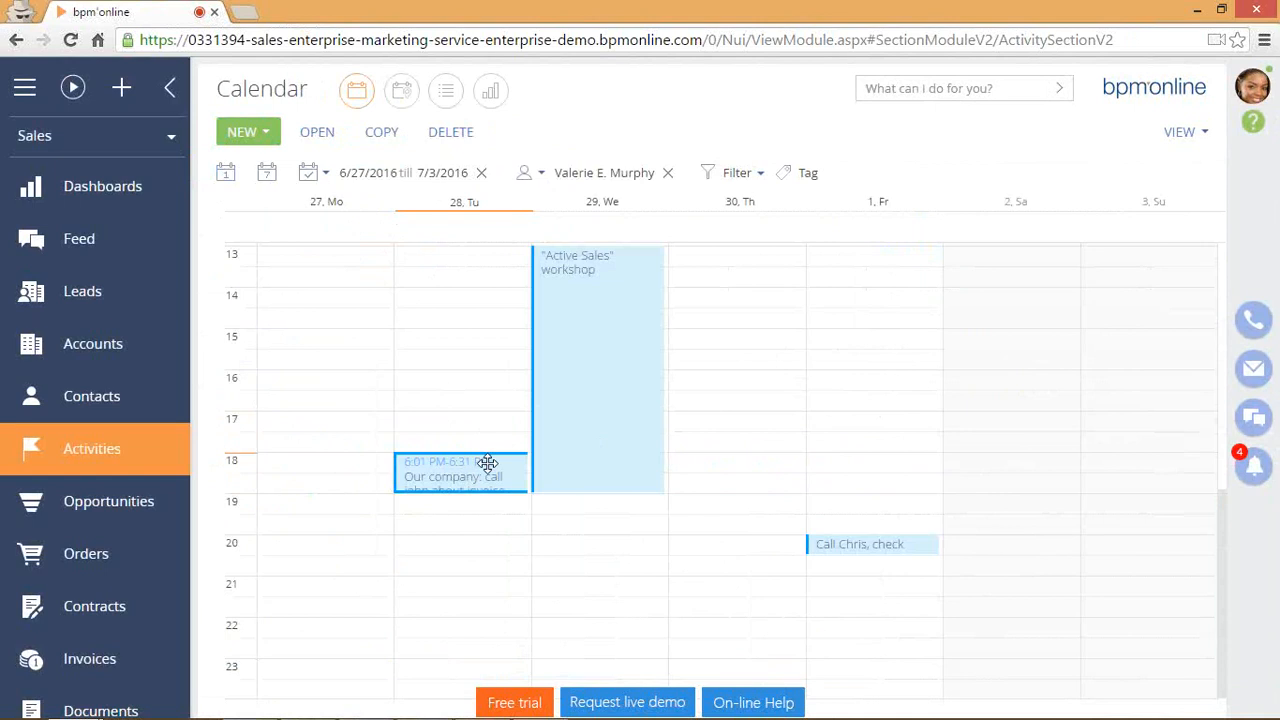
{"action": "left_click", "coordinate": [574, 466]}
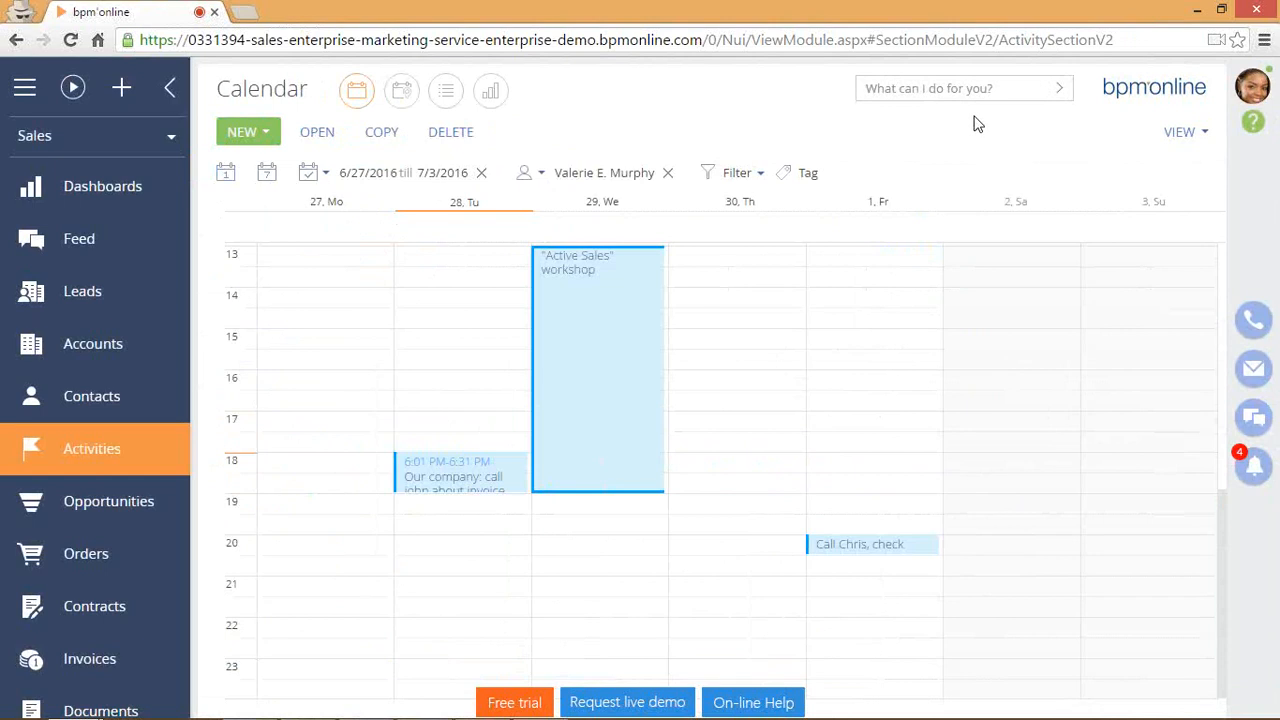
{"action": "left_click", "coordinate": [452, 482]}
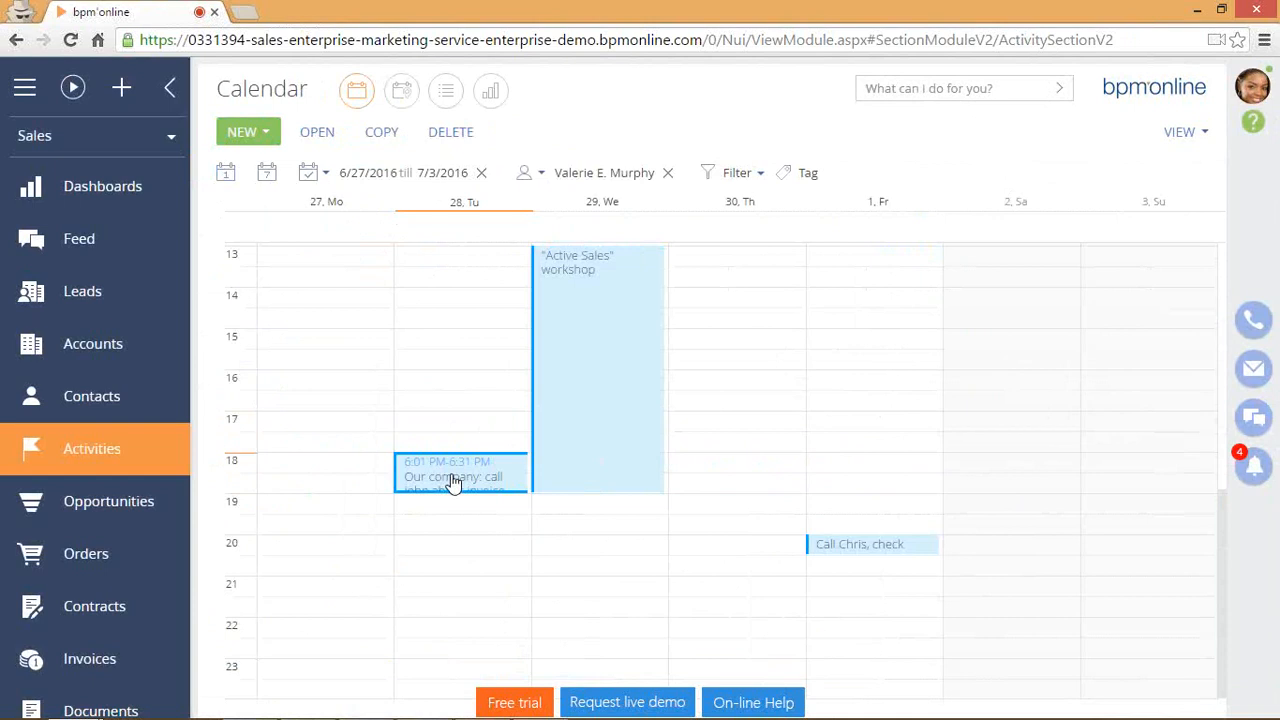
{"action": "double_click", "coordinate": [452, 482]}
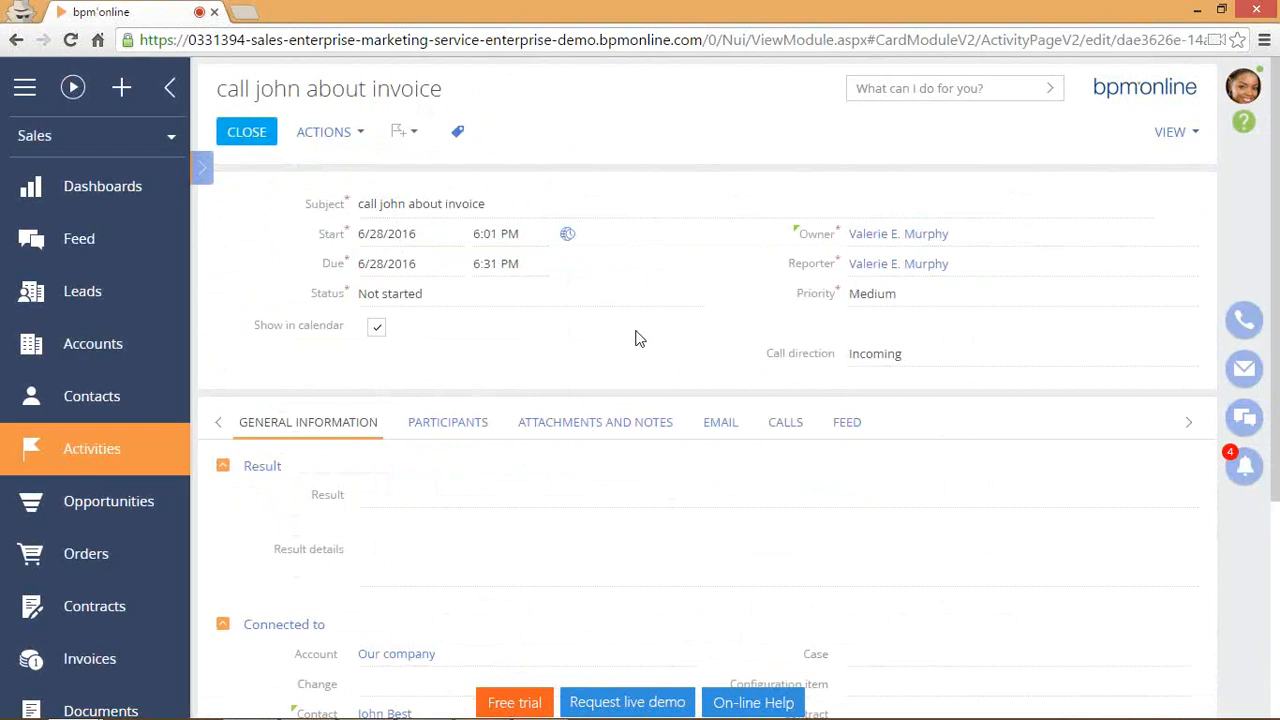
Call the activity contact's first phone number from the mini-card, end the call, and go to Dashboards.
{"action": "scroll", "coordinate": [640, 339], "scroll_direction": "down", "scroll_amount": 3}
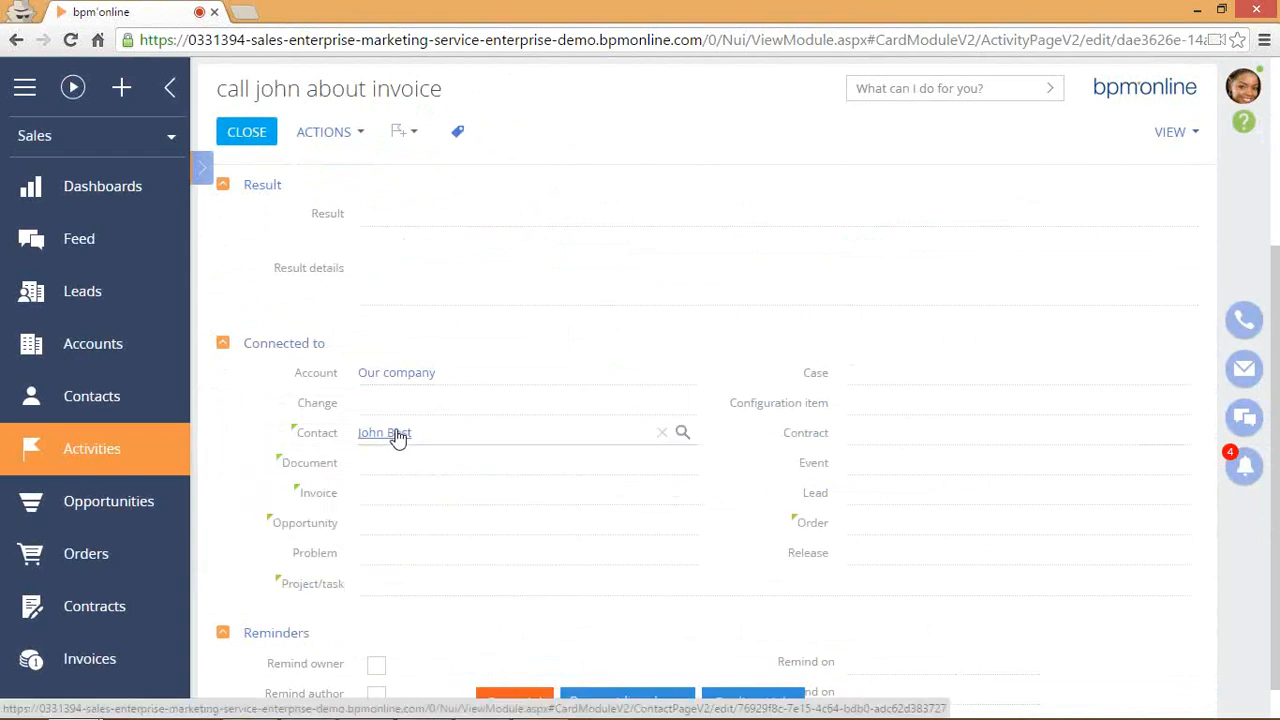
{"action": "mouse_move", "coordinate": [397, 437]}
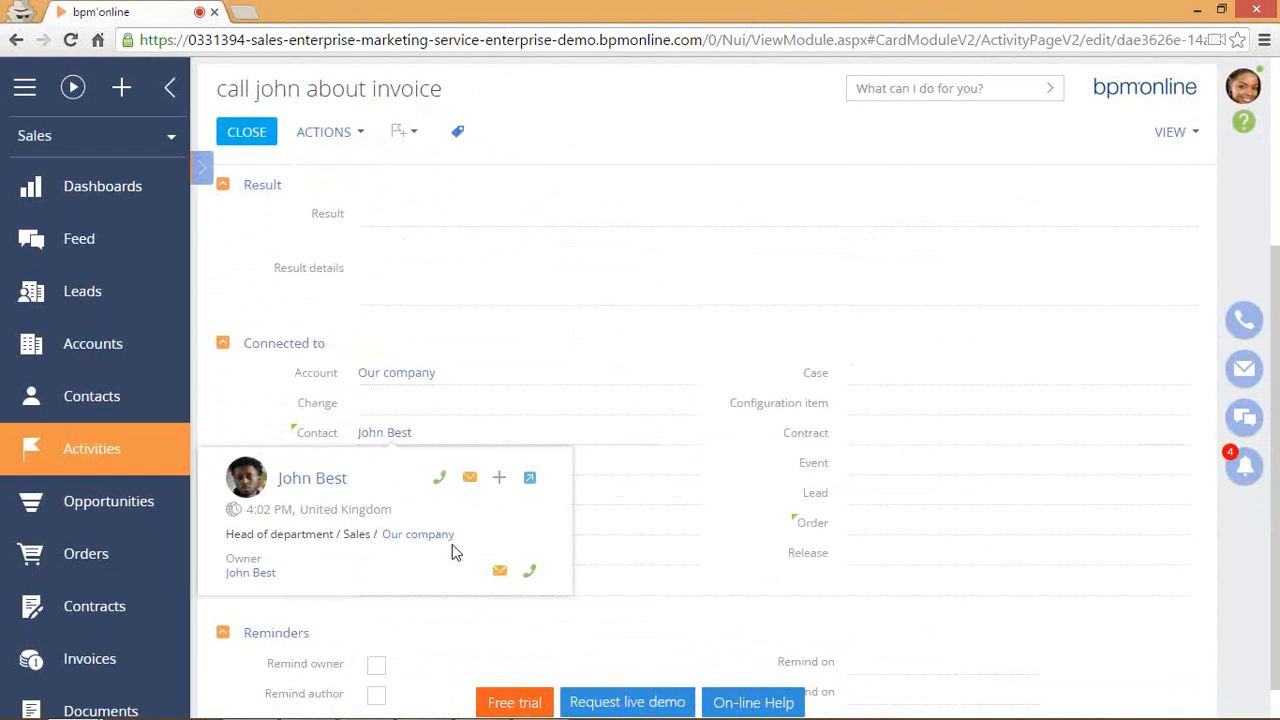
{"action": "left_click", "coordinate": [440, 482]}
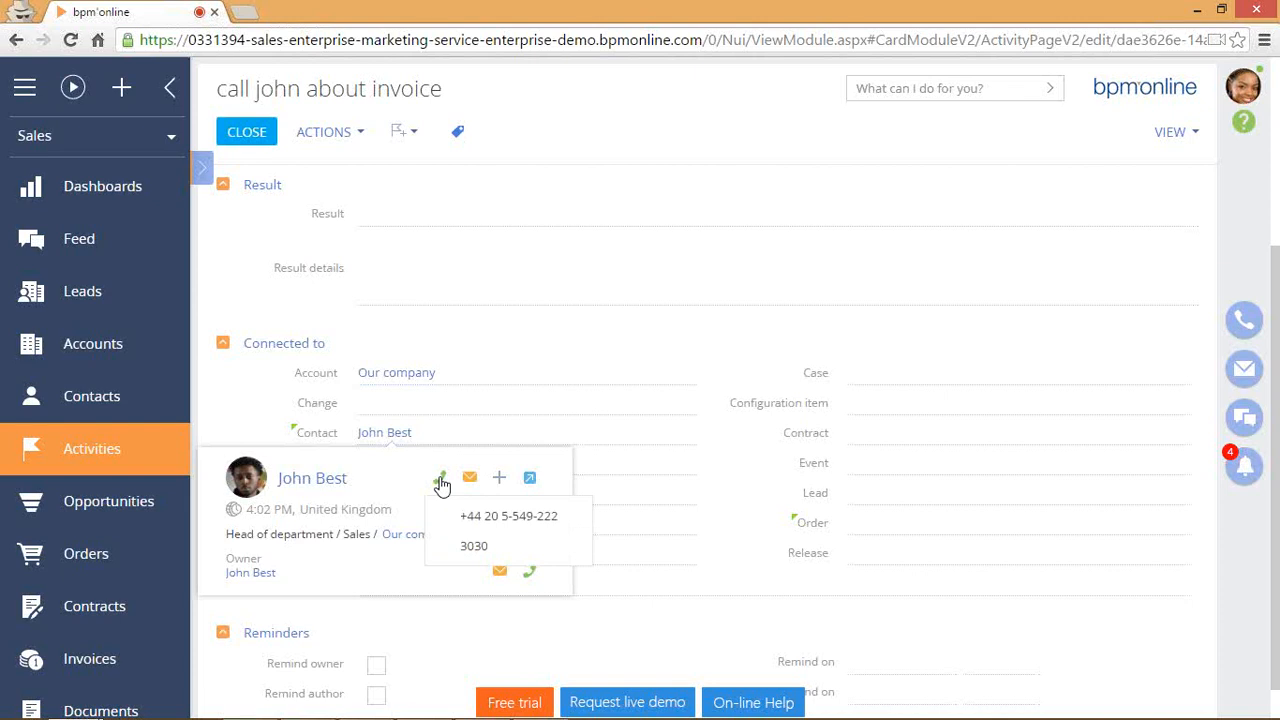
{"action": "left_click", "coordinate": [517, 516]}
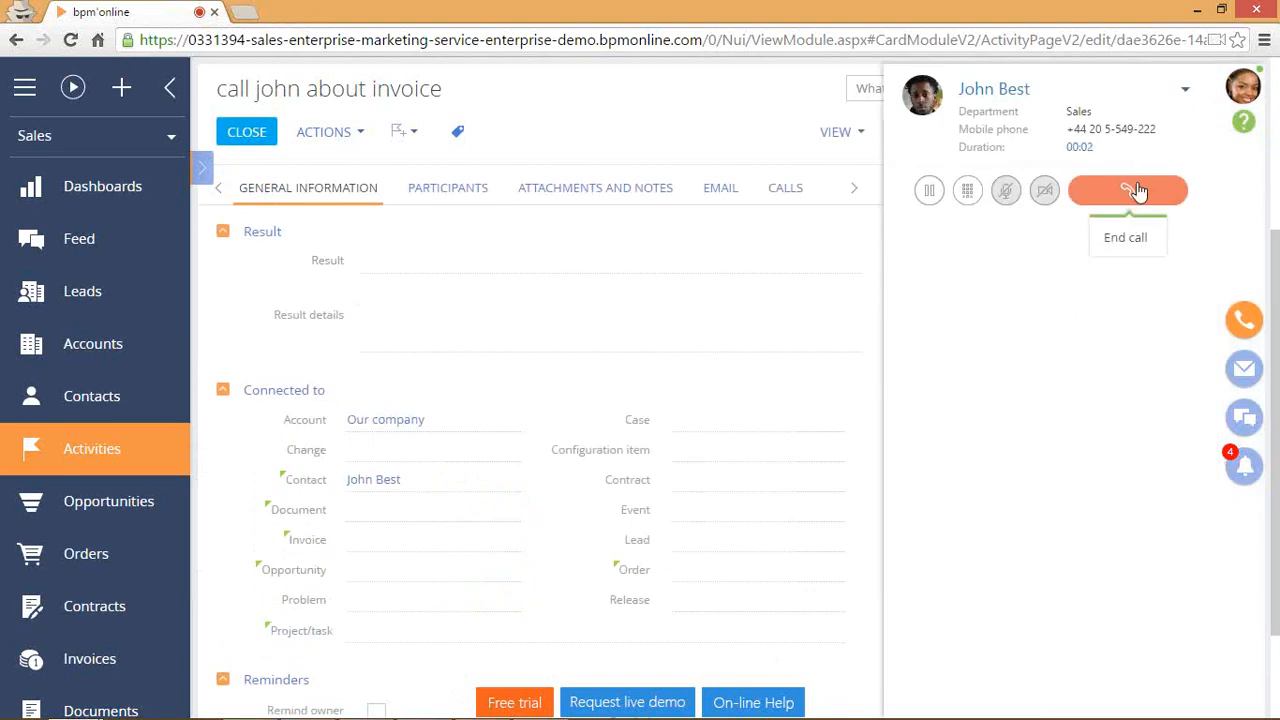
{"action": "left_click", "coordinate": [1134, 190]}
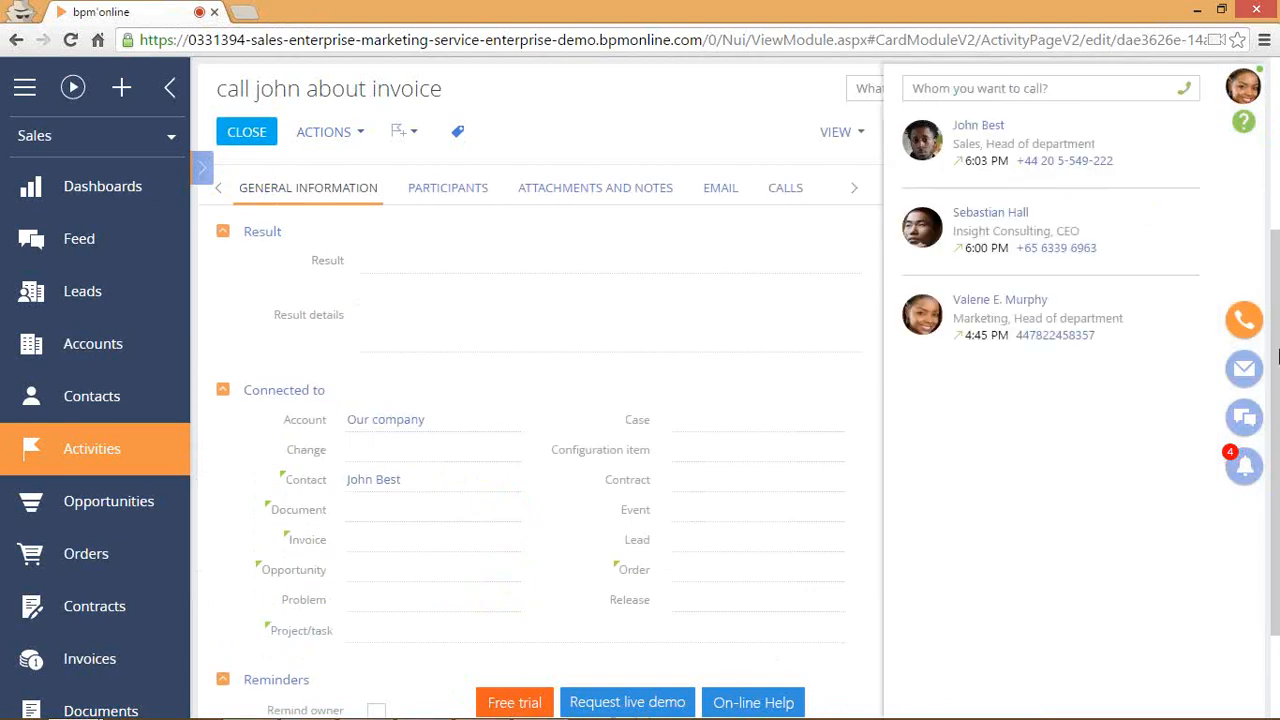
{"action": "left_click", "coordinate": [1243, 322]}
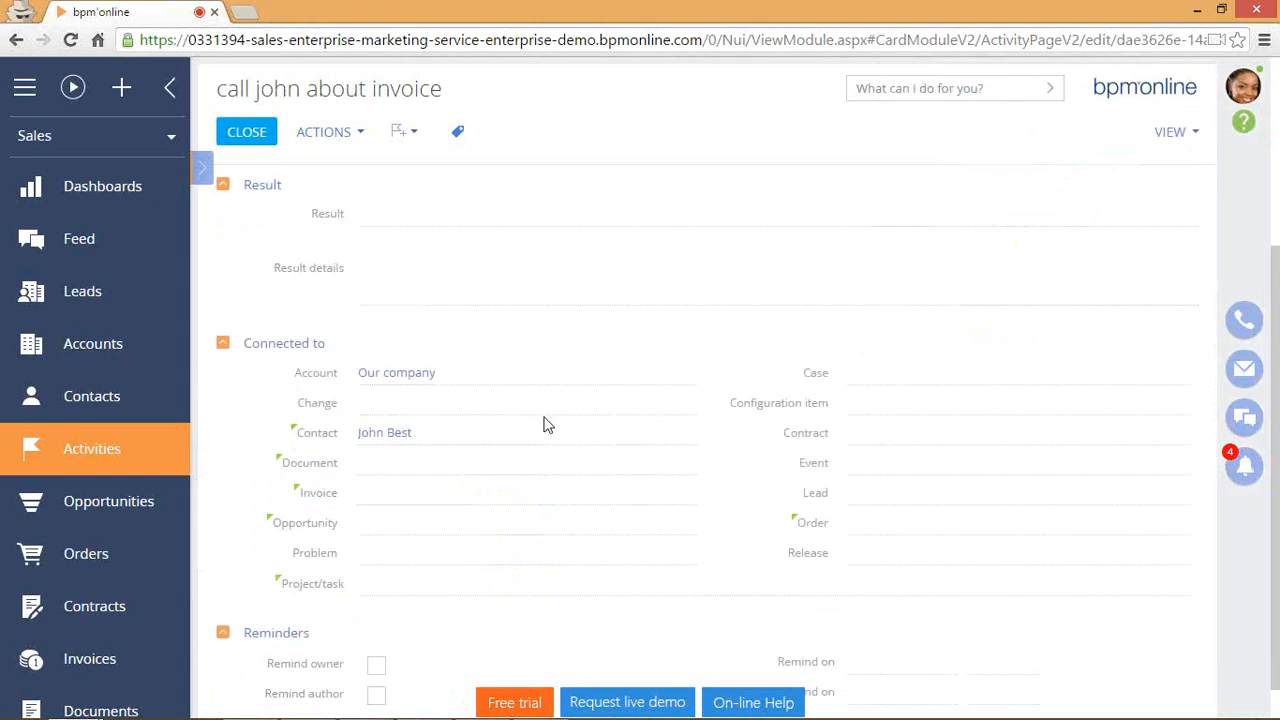
{"action": "scroll", "coordinate": [540, 424], "scroll_direction": "up", "scroll_amount": 3}
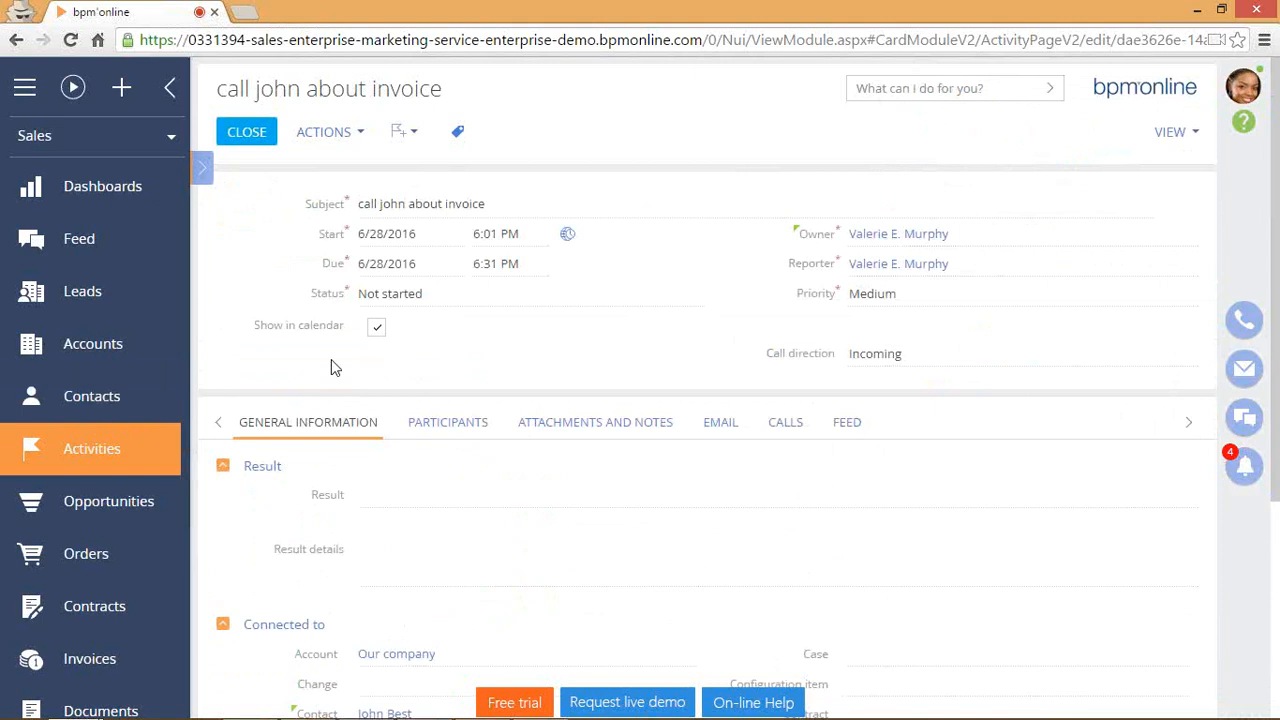
{"action": "left_click", "coordinate": [123, 188]}
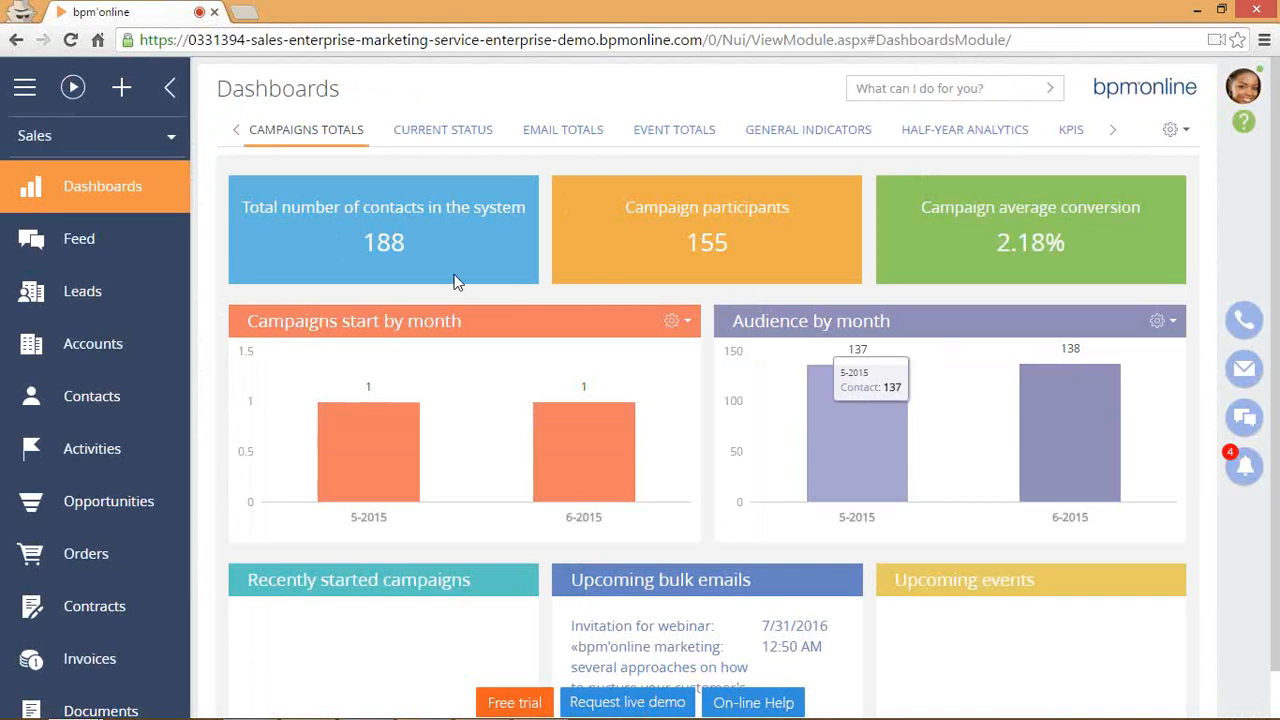
Browse the Current Status, General Indicators and KPIS dashboards, then reveal Lead Totals and more tabs.
{"action": "scroll", "coordinate": [741, 509], "scroll_direction": "down", "scroll_amount": 1}
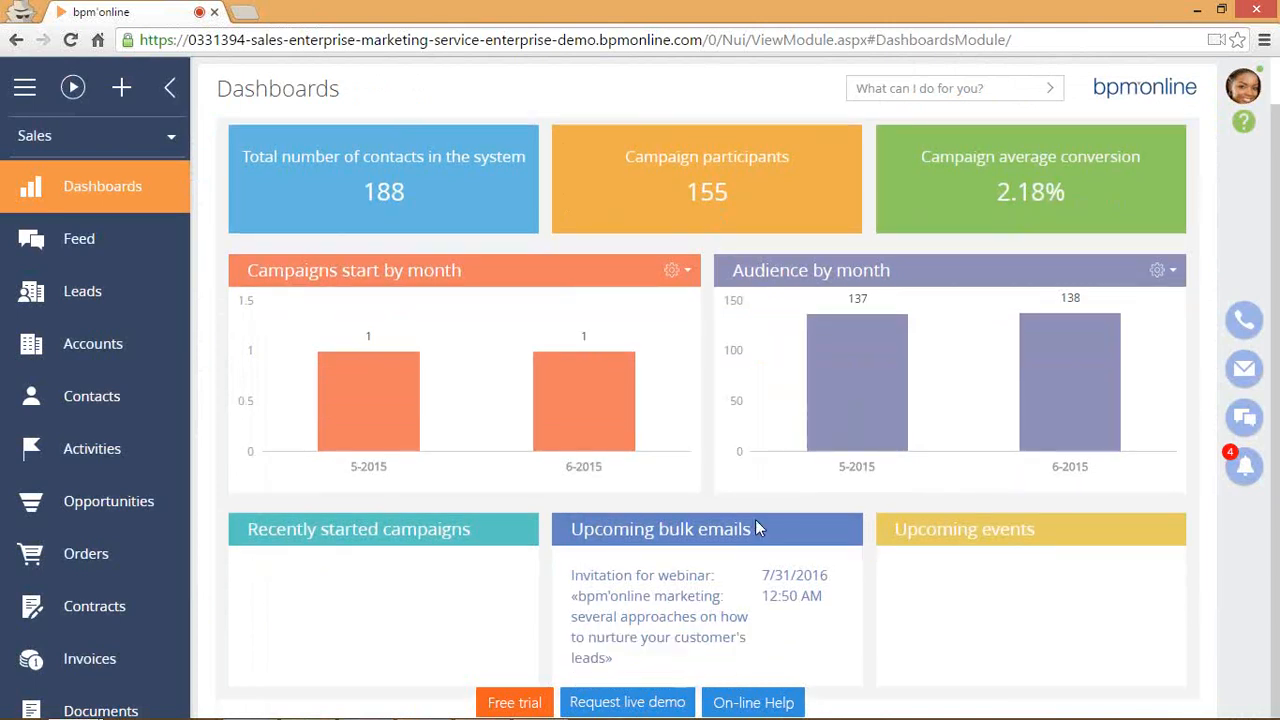
{"action": "scroll", "coordinate": [765, 518], "scroll_direction": "up", "scroll_amount": 1}
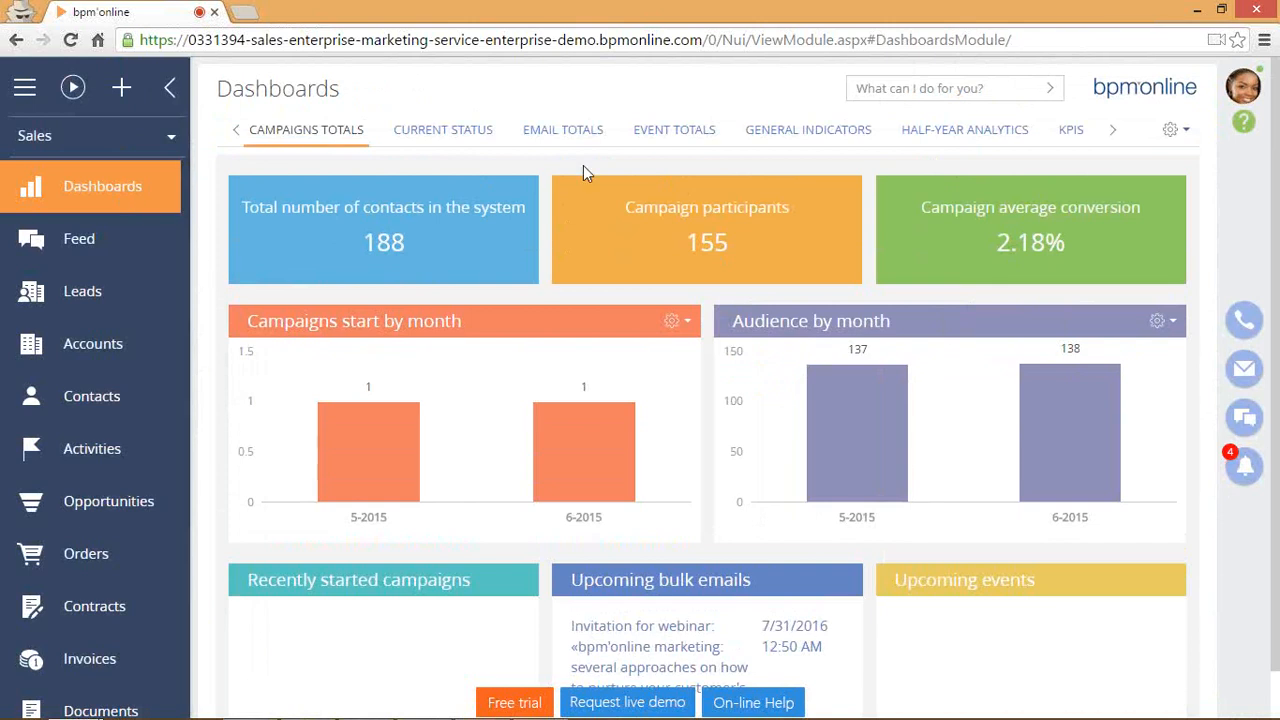
{"action": "left_click", "coordinate": [141, 289]}
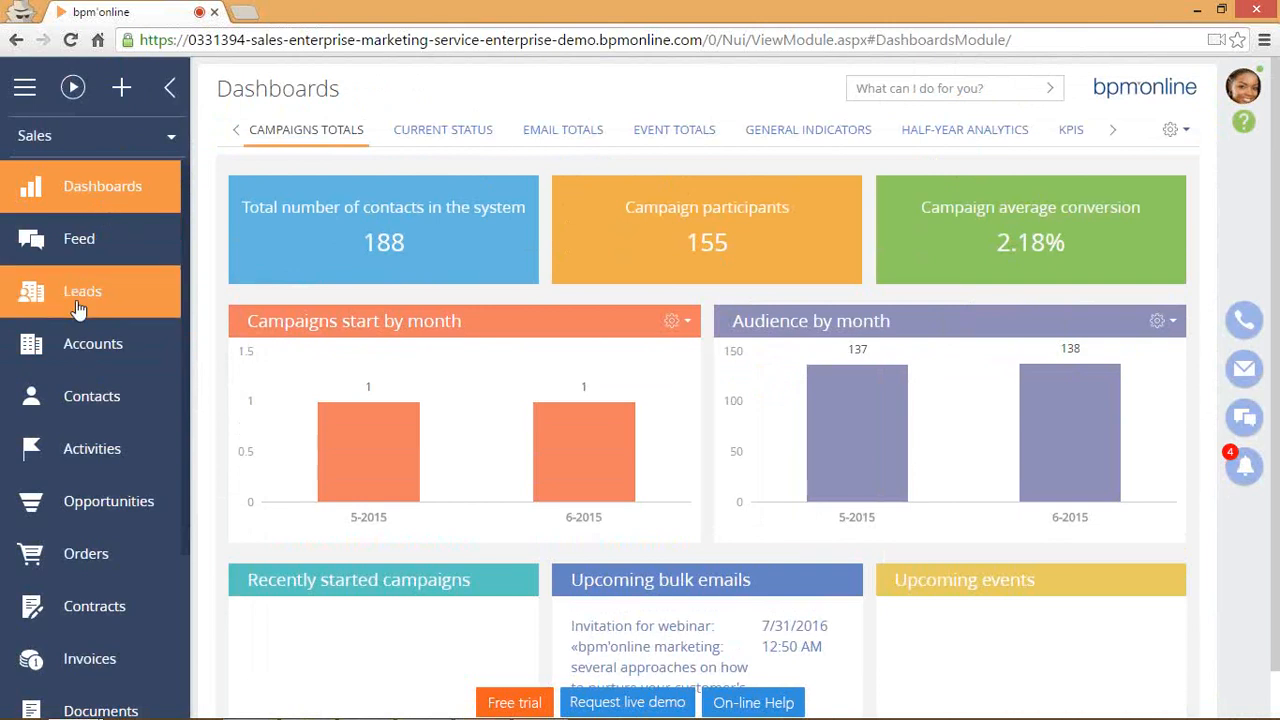
{"action": "scroll", "coordinate": [97, 265], "scroll_direction": "down", "scroll_amount": 3}
{"action": "scroll", "coordinate": [100, 270], "scroll_direction": "up", "scroll_amount": 3}
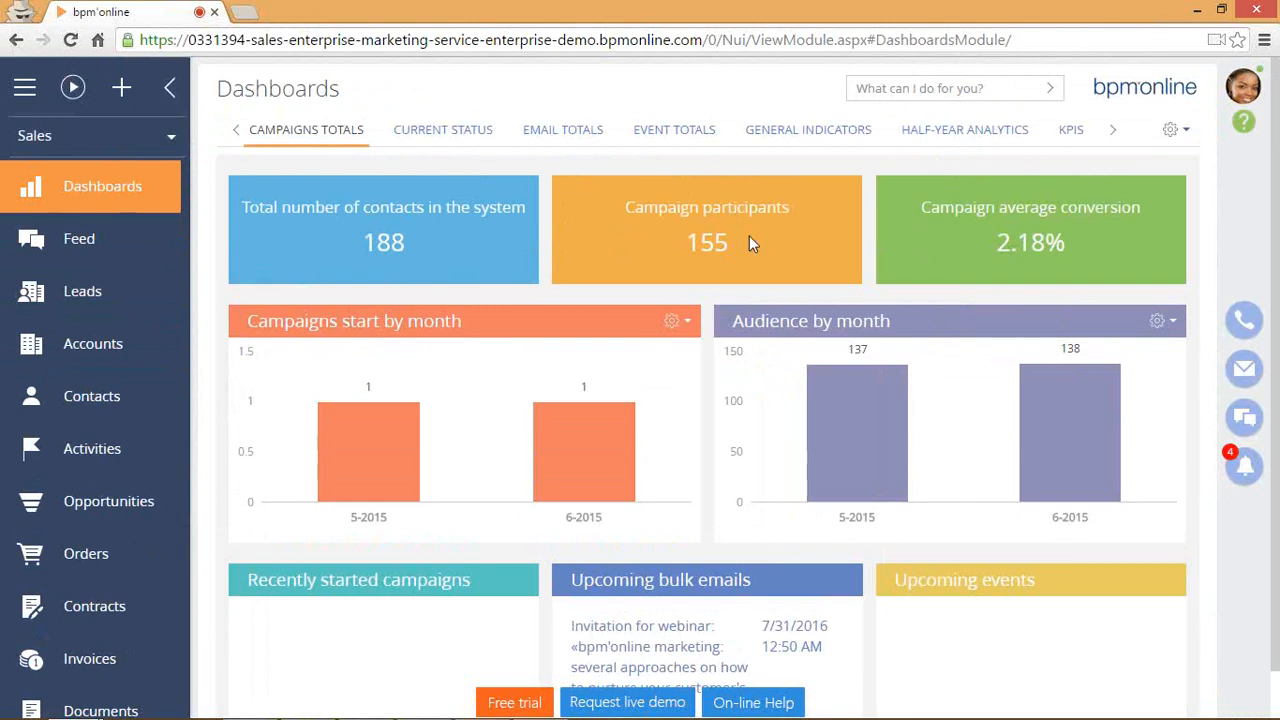
{"action": "left_click", "coordinate": [452, 130]}
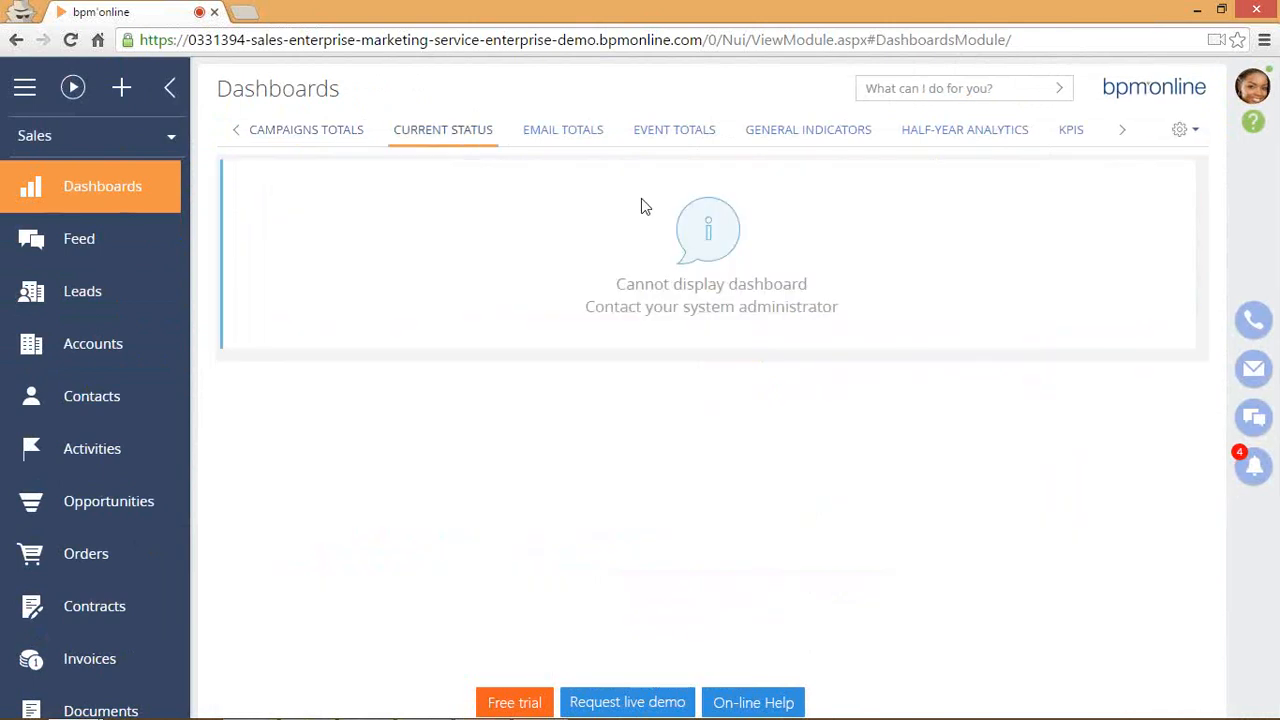
{"action": "left_click", "coordinate": [808, 131]}
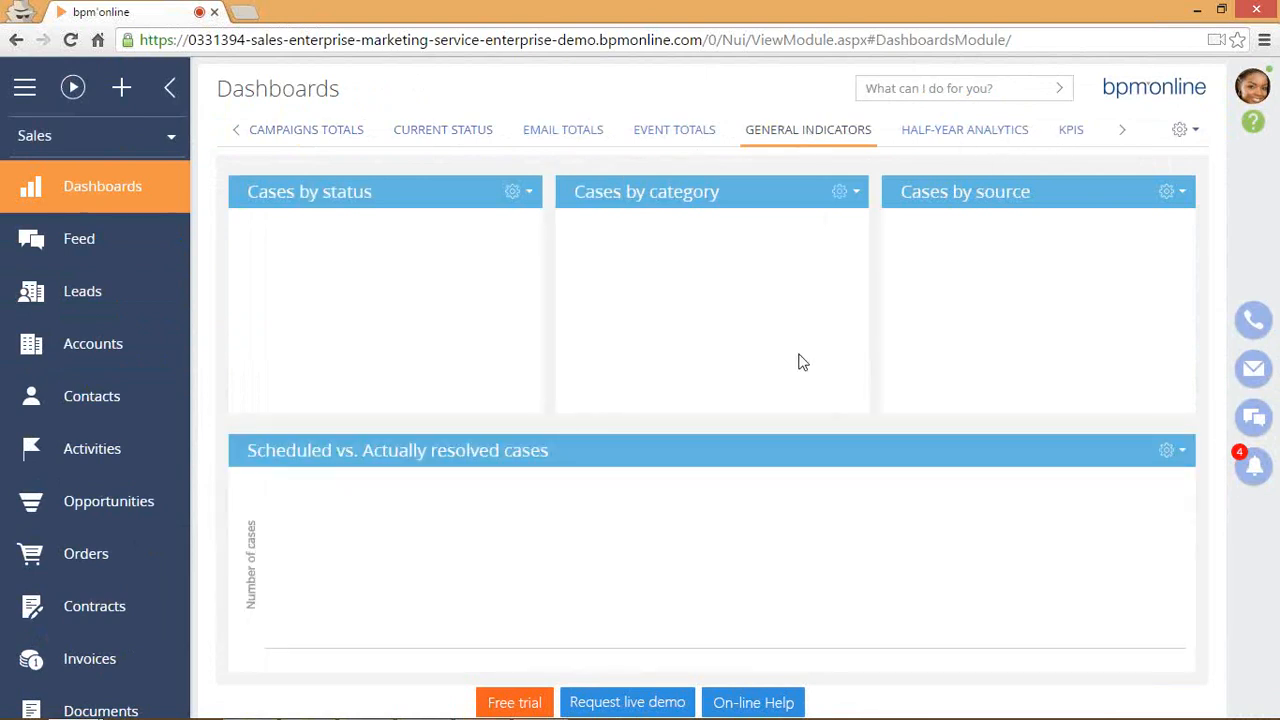
{"action": "left_click", "coordinate": [1074, 131]}
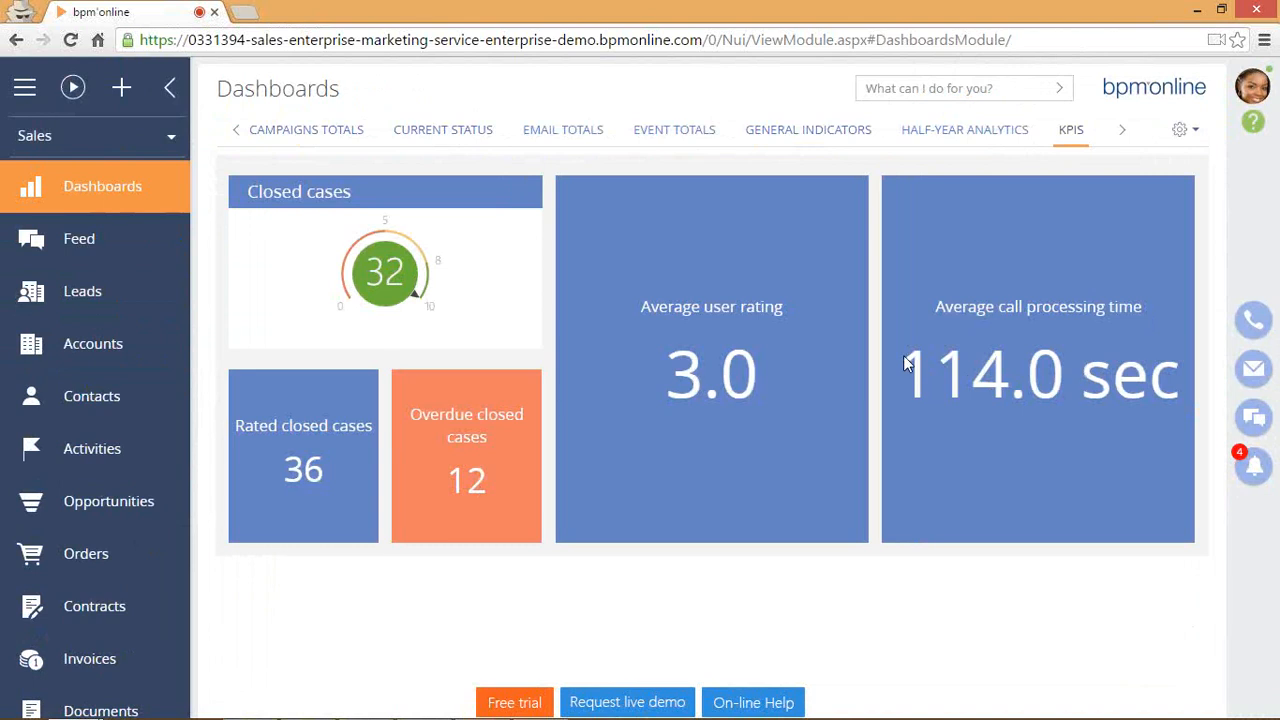
{"action": "left_click", "coordinate": [1122, 130]}
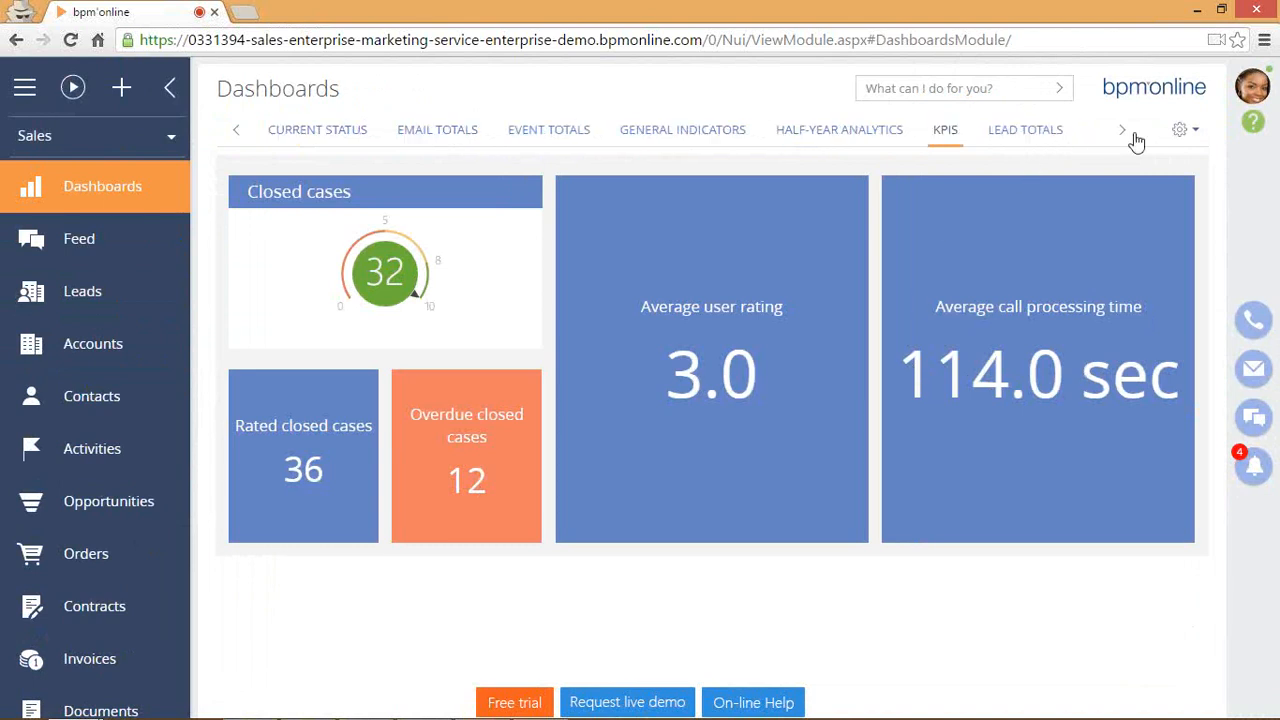
{"action": "left_click", "coordinate": [1133, 135]}
{"action": "left_click", "coordinate": [1133, 135]}
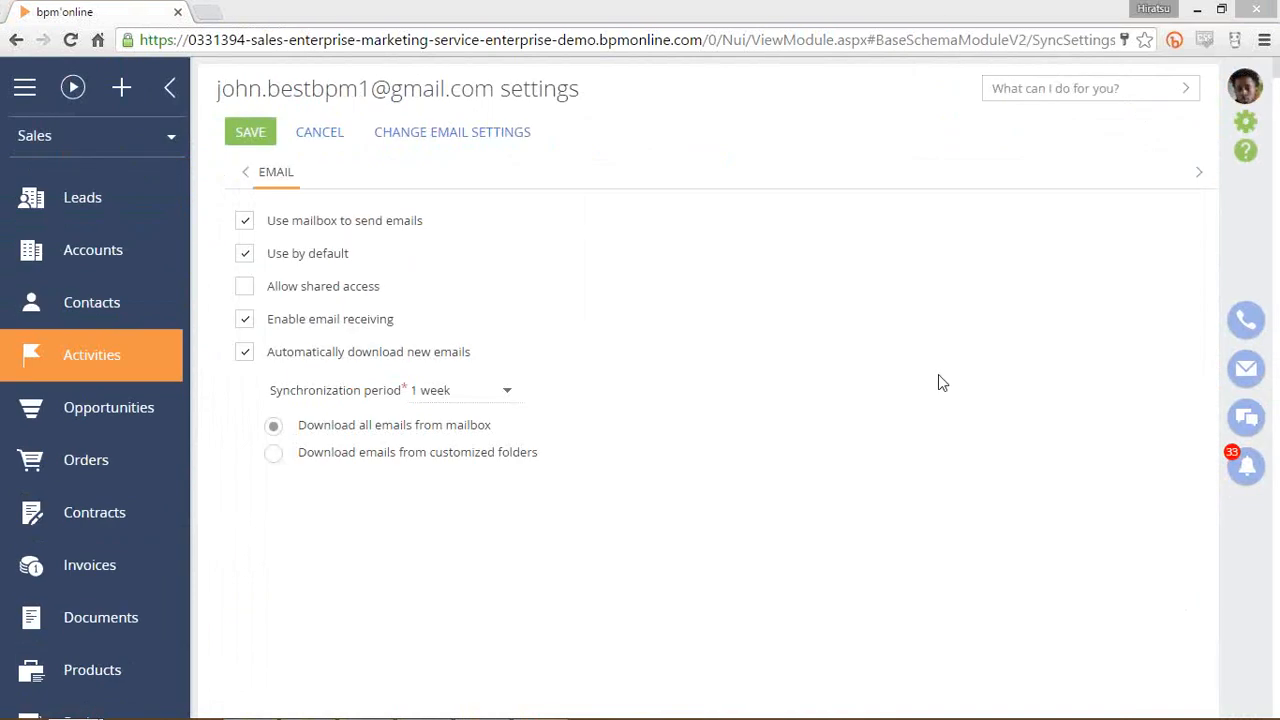
Return to the dashboards and look over the Half-Year Analytics dashboard.
{"action": "left_click", "coordinate": [129, 191]}
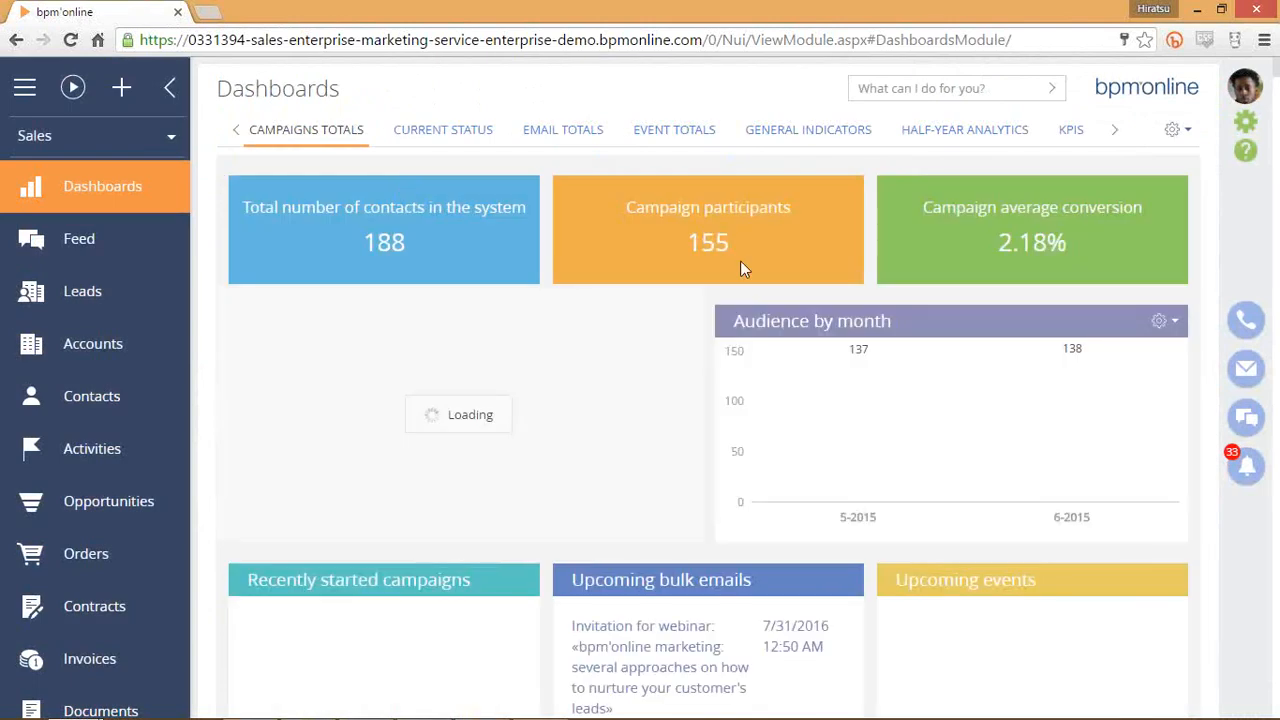
{"action": "scroll", "coordinate": [940, 390], "scroll_direction": "down", "scroll_amount": 1}
{"action": "scroll", "coordinate": [900, 340], "scroll_direction": "up", "scroll_amount": 1}
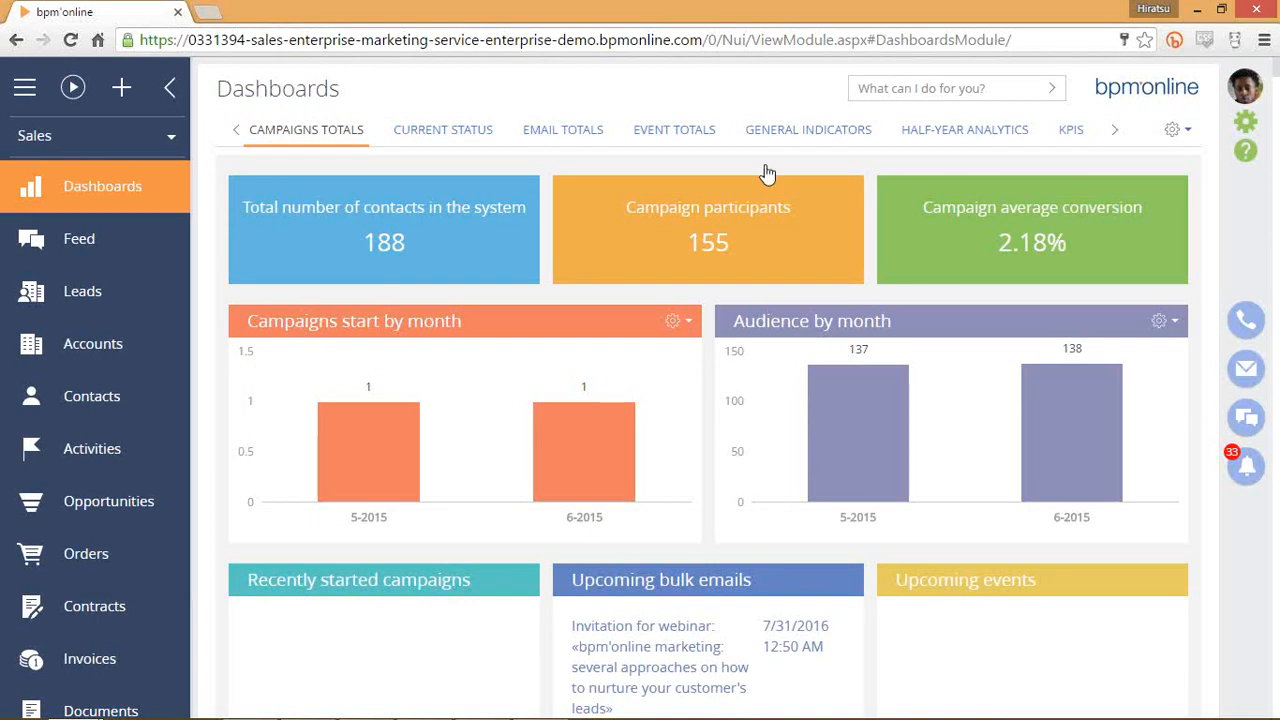
{"action": "left_click", "coordinate": [980, 138]}
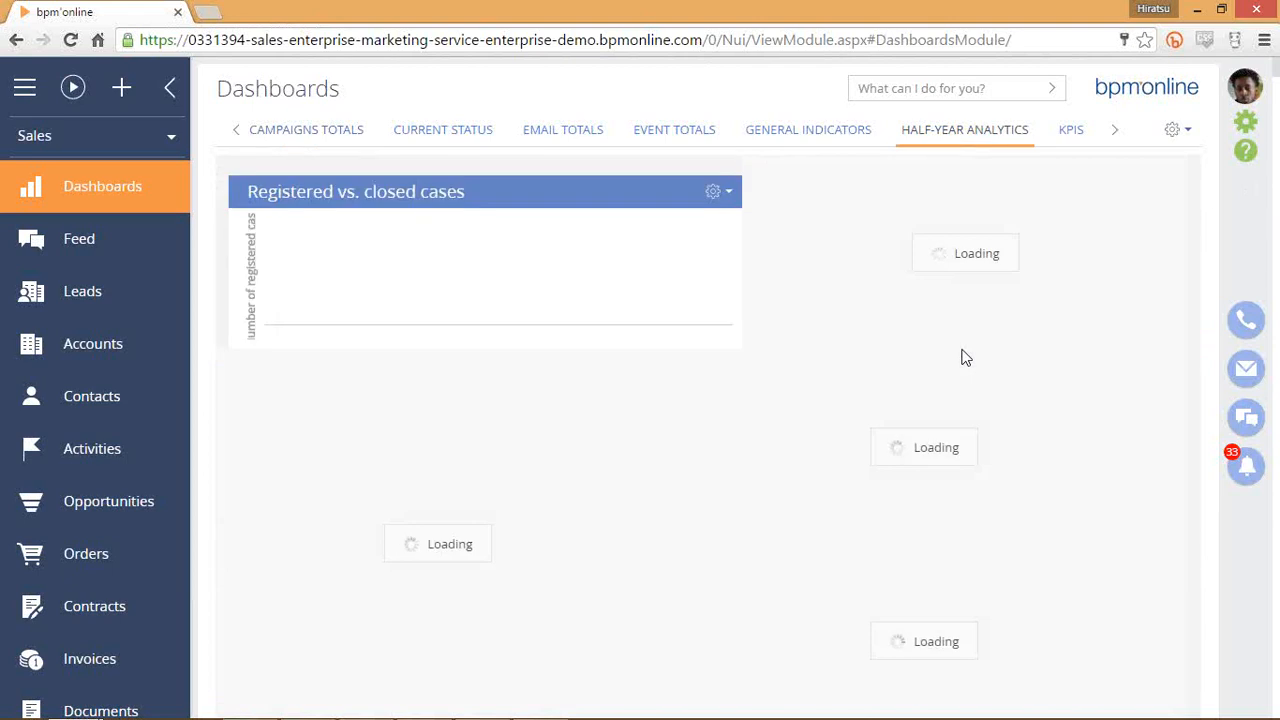
{"action": "scroll", "coordinate": [933, 312], "scroll_direction": "down", "scroll_amount": 3}
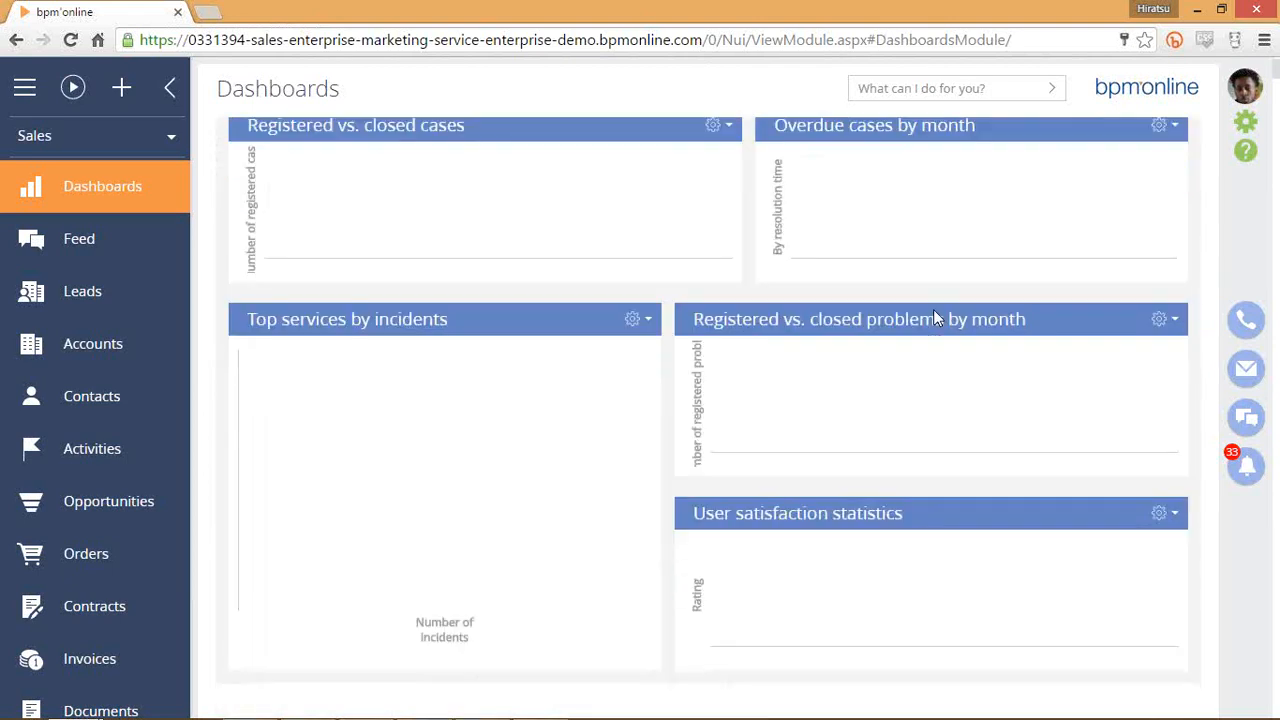
{"action": "scroll", "coordinate": [854, 369], "scroll_direction": "down", "scroll_amount": 3}
{"action": "scroll", "coordinate": [780, 386], "scroll_direction": "up", "scroll_amount": 4}
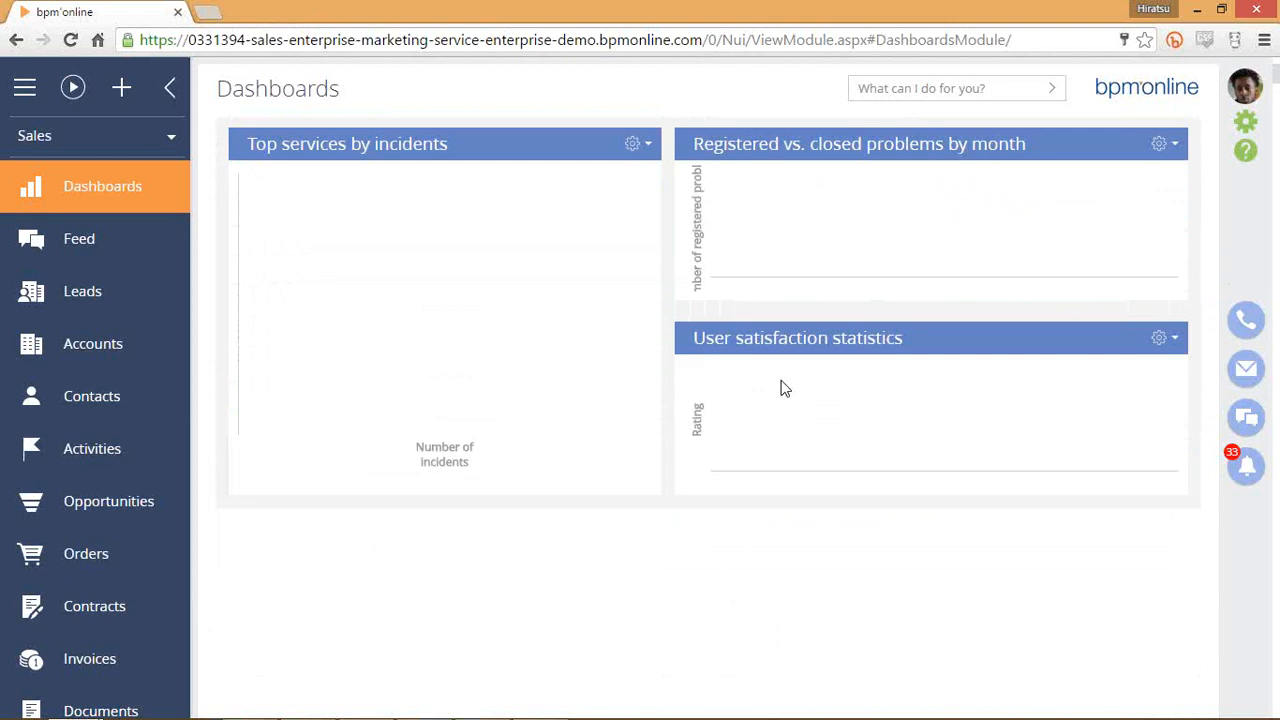
{"action": "scroll", "coordinate": [770, 369], "scroll_direction": "up", "scroll_amount": 1}
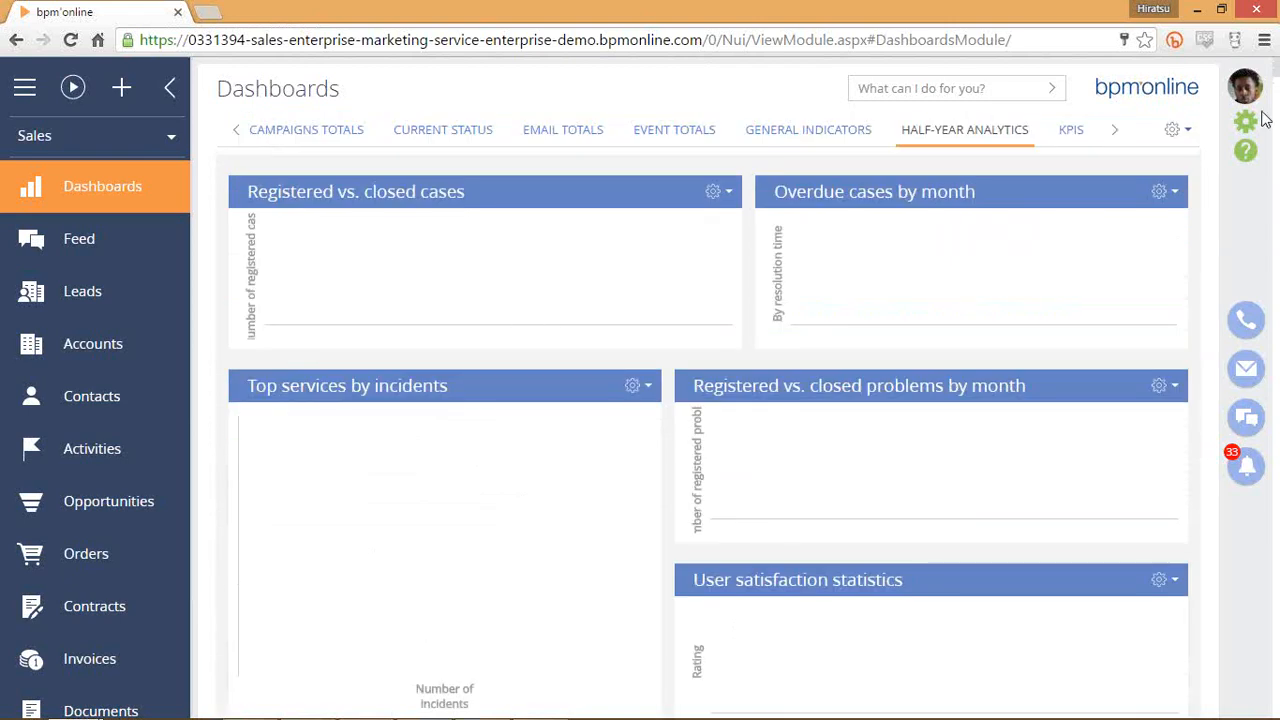
Scroll the dashboard tabs along, pass through KPIs and open the Lead totals dashboard.
{"action": "left_click", "coordinate": [1122, 137]}
{"action": "left_click", "coordinate": [1122, 137]}
{"action": "left_click", "coordinate": [1122, 137]}
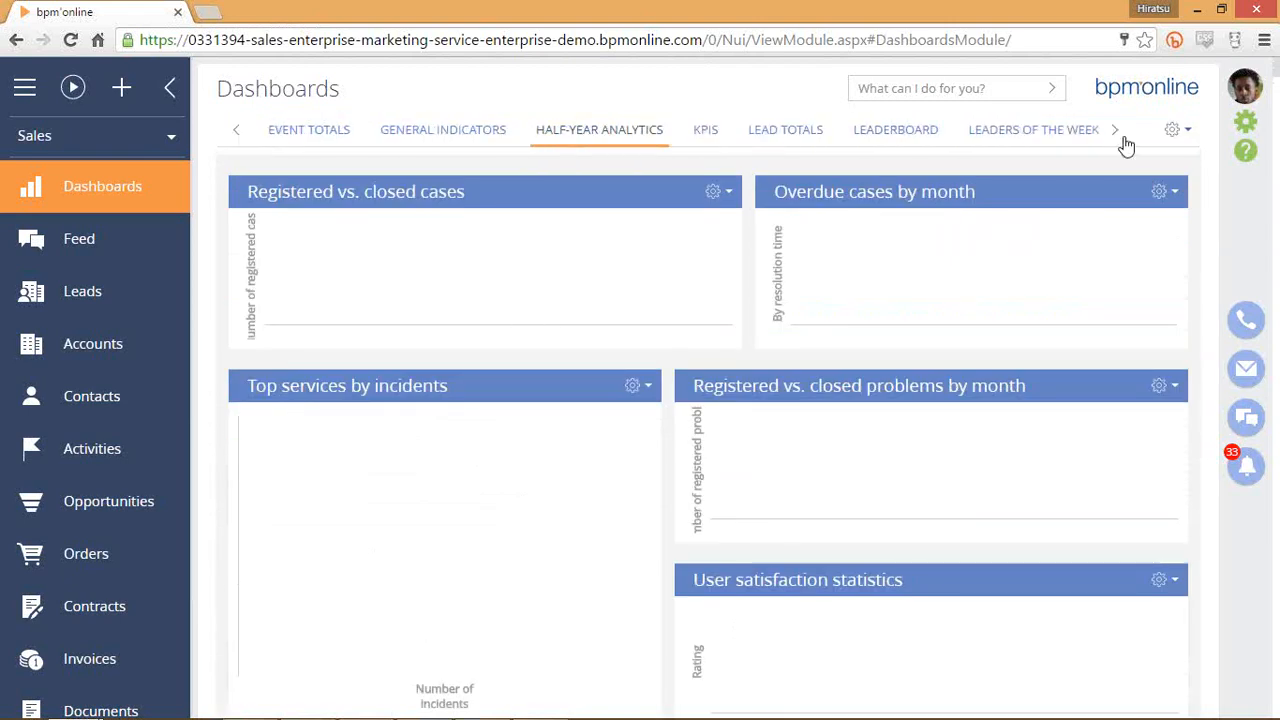
{"action": "left_click", "coordinate": [1122, 137]}
{"action": "left_click", "coordinate": [1122, 137]}
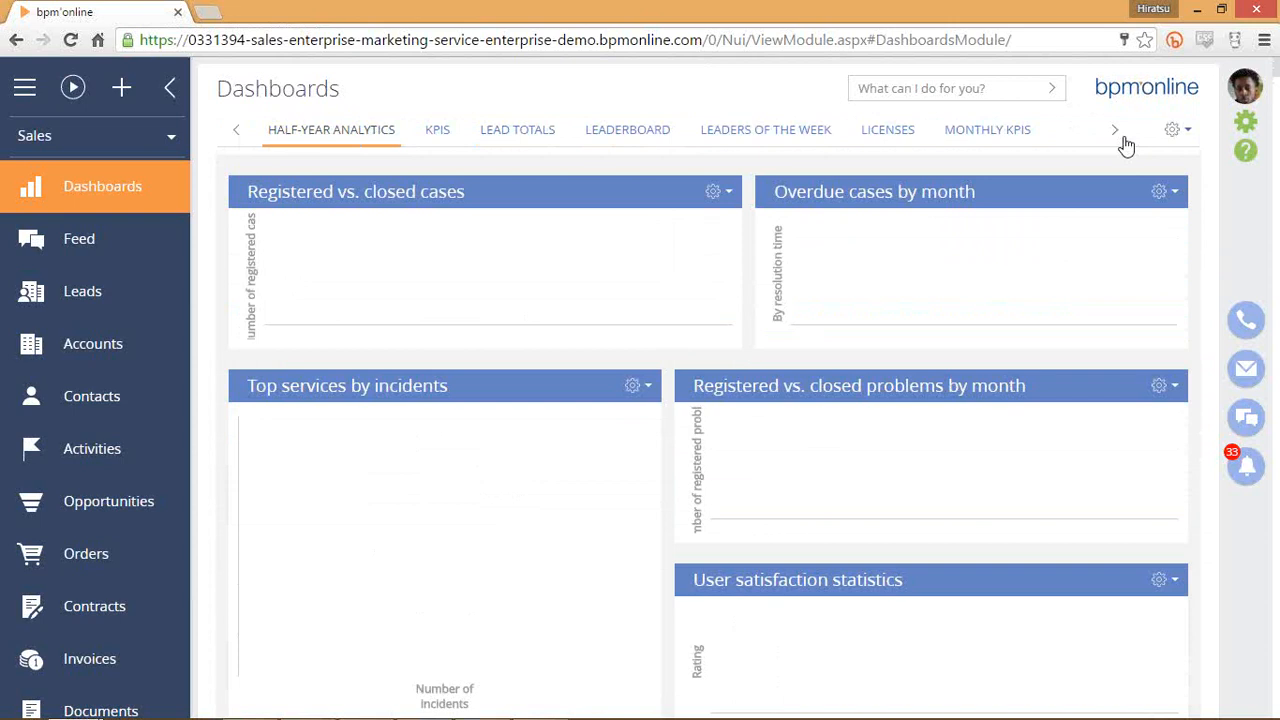
{"action": "left_click", "coordinate": [445, 149]}
{"action": "left_click", "coordinate": [528, 134]}
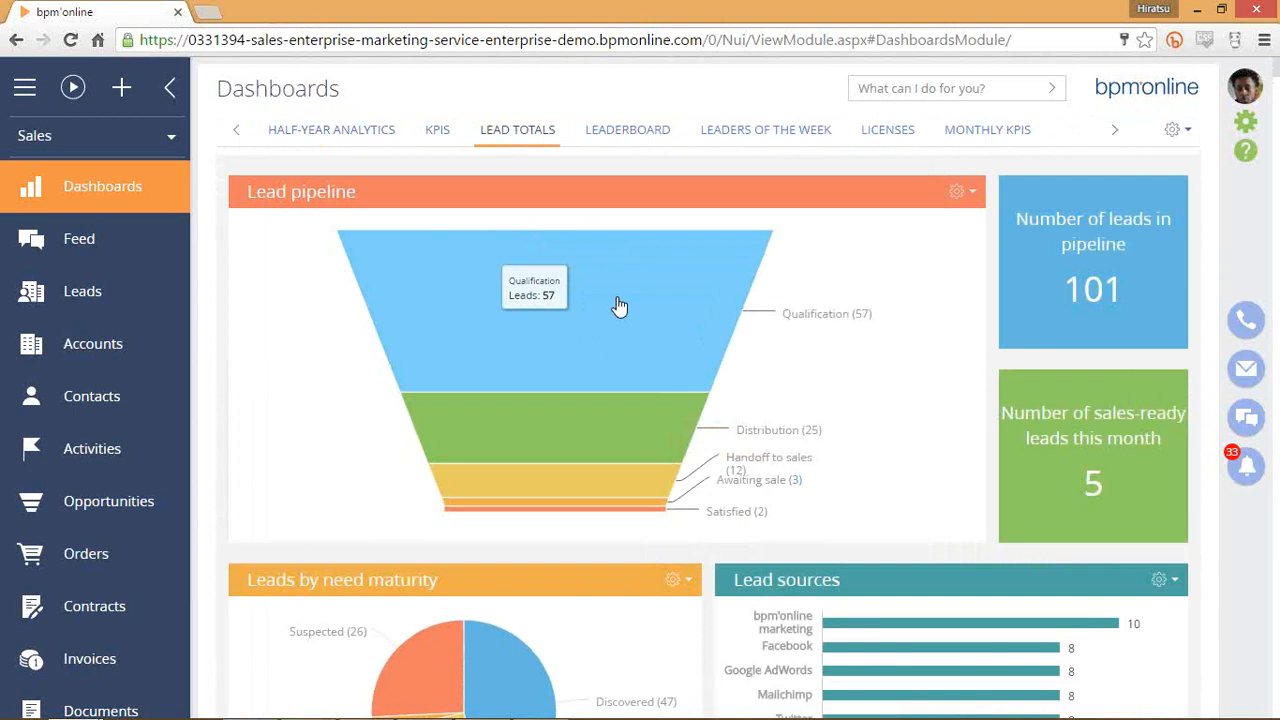
Drill the Qualification funnel stage down as a column chart grouped by Account.
{"action": "left_click", "coordinate": [569, 302]}
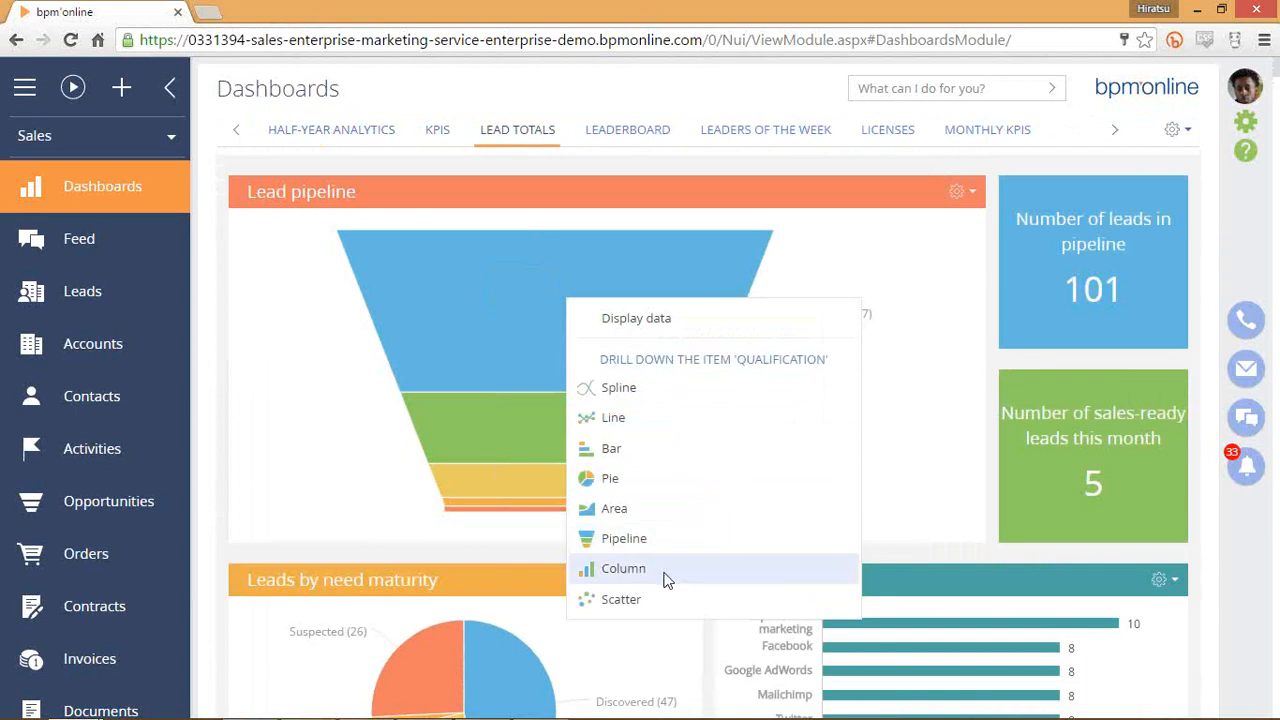
{"action": "left_click", "coordinate": [758, 556]}
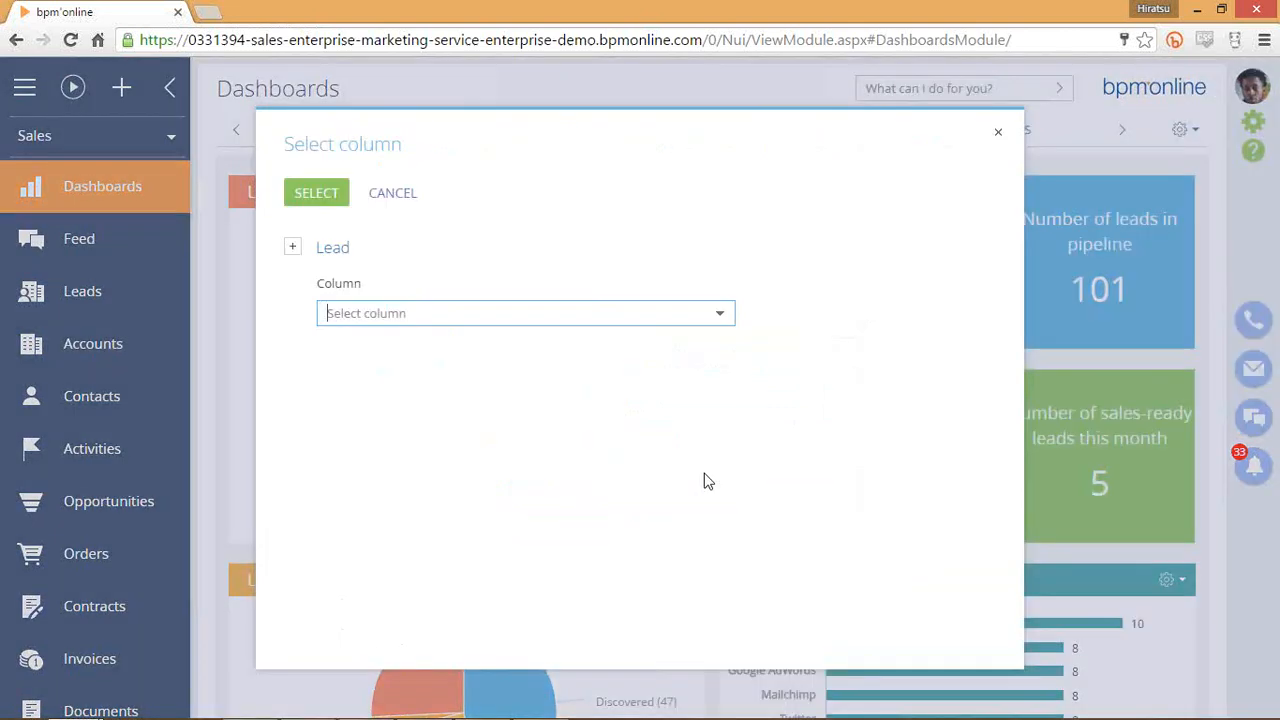
{"action": "left_click", "coordinate": [490, 312]}
{"action": "left_click", "coordinate": [480, 346]}
{"action": "left_click", "coordinate": [316, 192]}
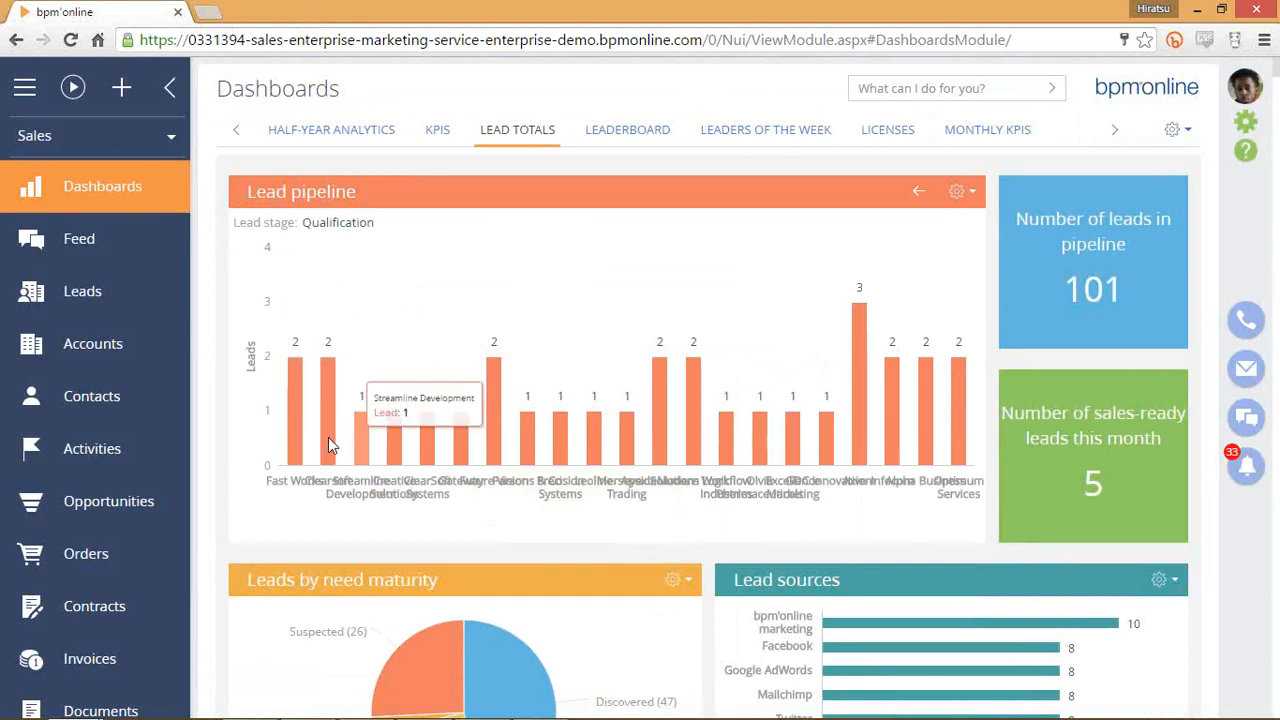
Display the data behind the Modern Logic bar, listing its two Qualification leads.
{"action": "left_click", "coordinate": [659, 438]}
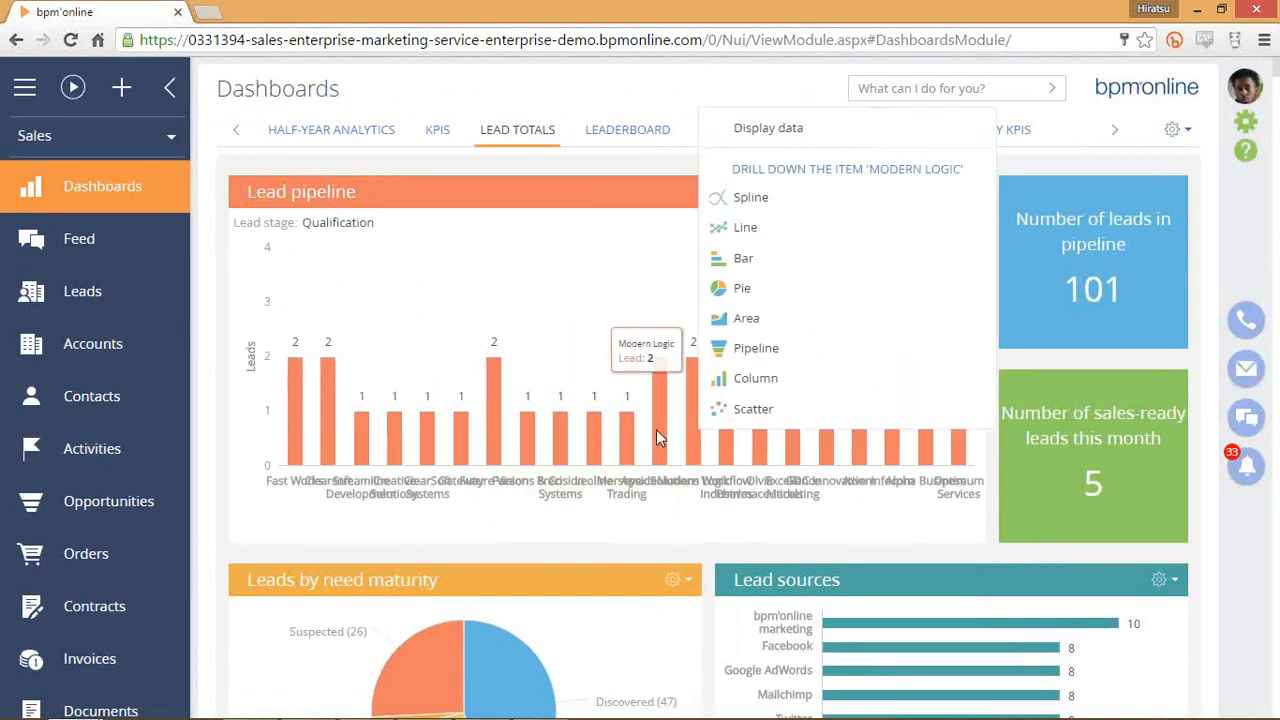
{"action": "left_click", "coordinate": [788, 141]}
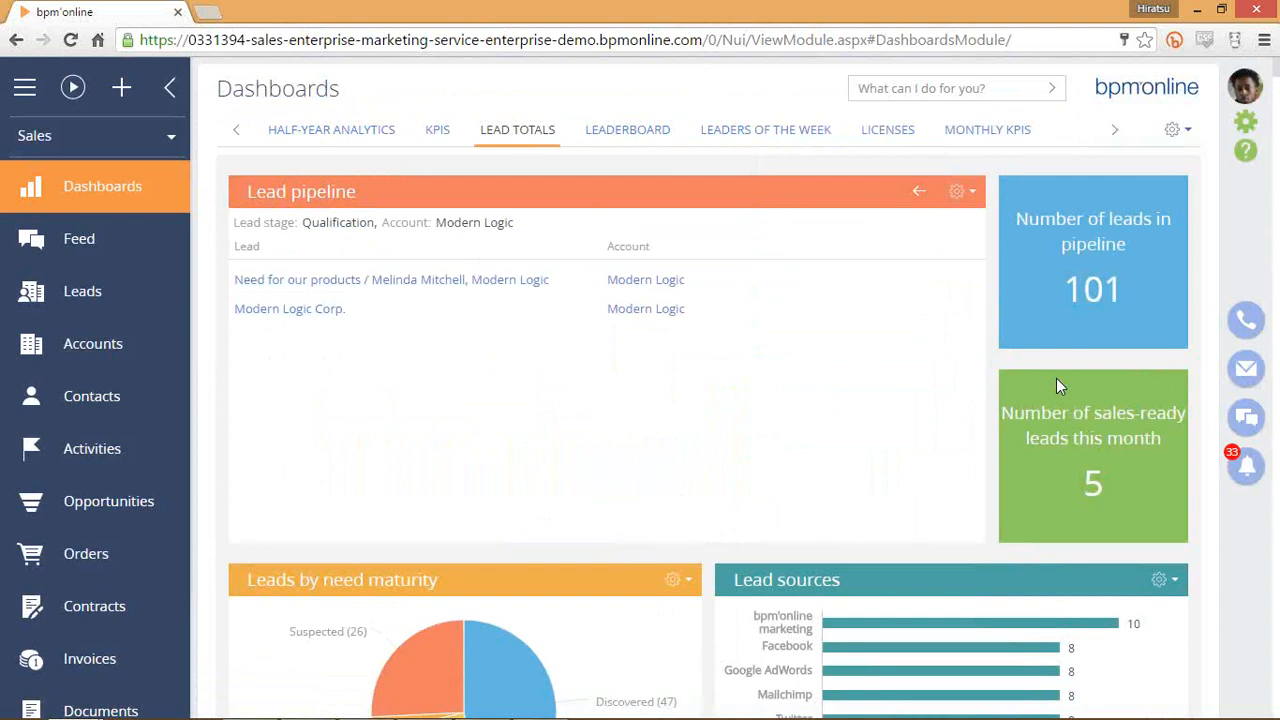
{"action": "left_click", "coordinate": [1174, 131]}
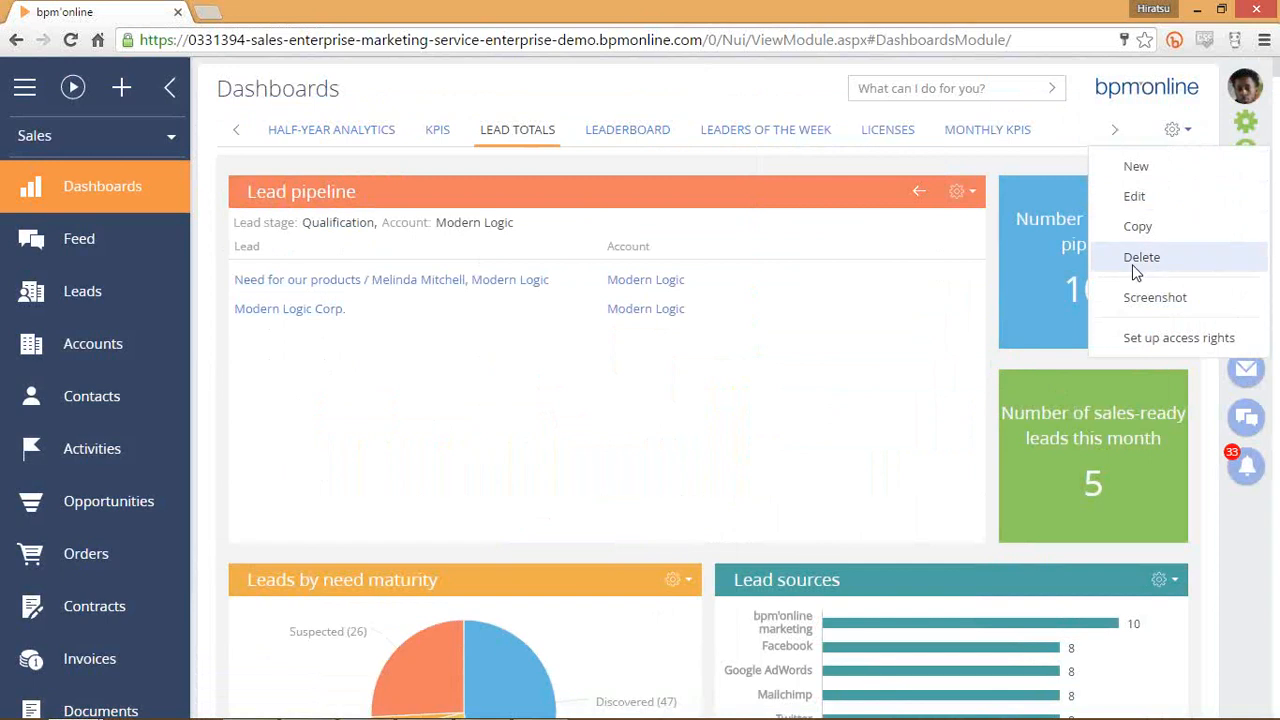
Edit the Lead totals dashboard and bring up widget types for the empty row below the tiles.
{"action": "left_click", "coordinate": [1164, 199]}
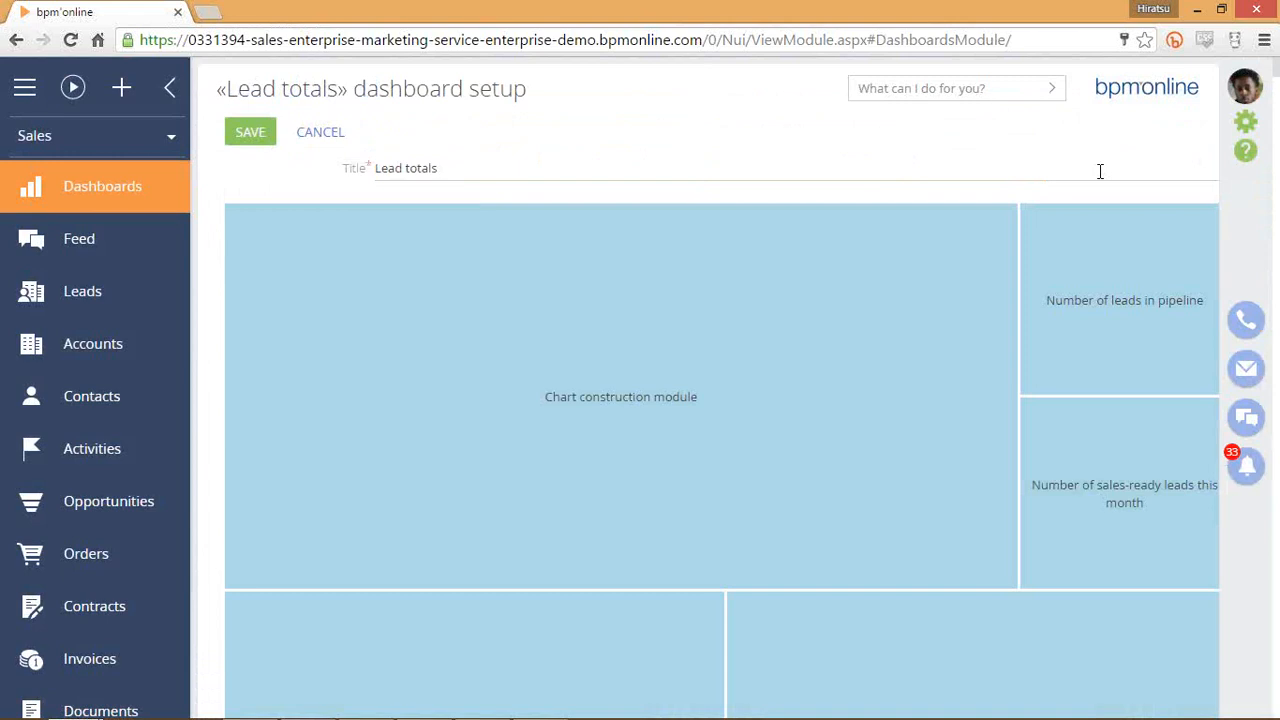
{"action": "scroll", "coordinate": [845, 282], "scroll_direction": "down", "scroll_amount": 4}
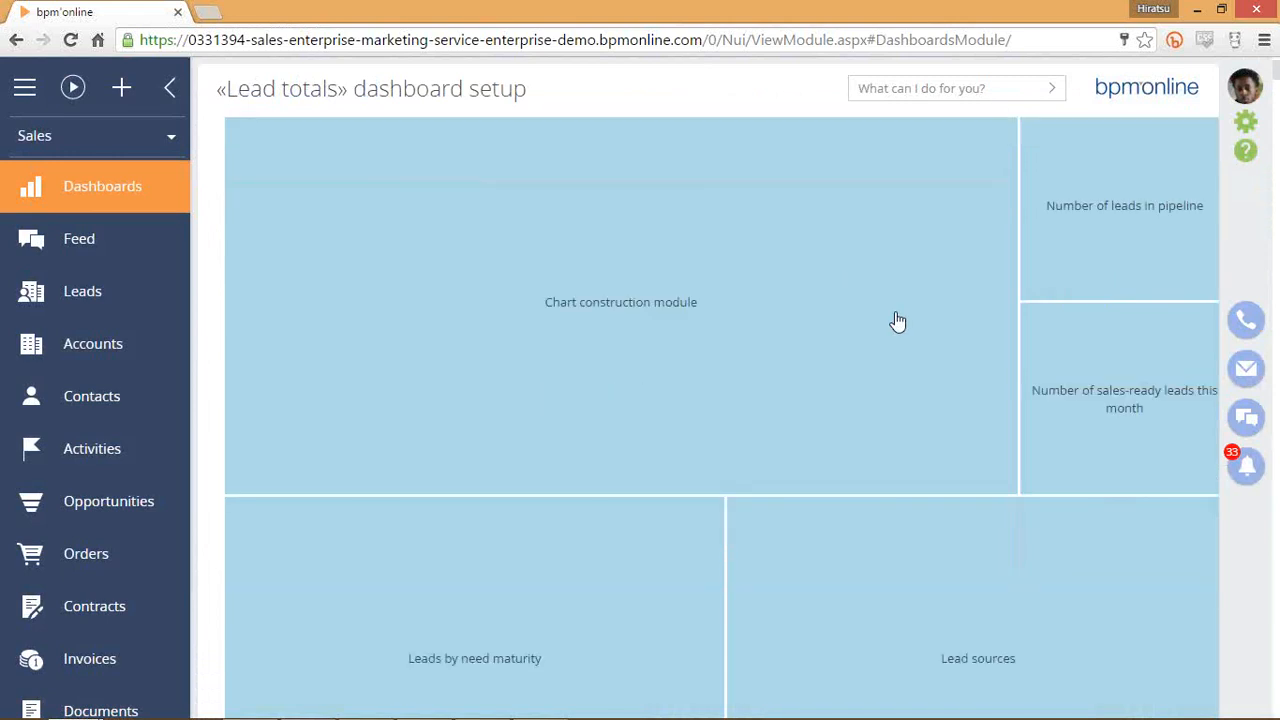
{"action": "scroll", "coordinate": [582, 432], "scroll_direction": "down", "scroll_amount": 1}
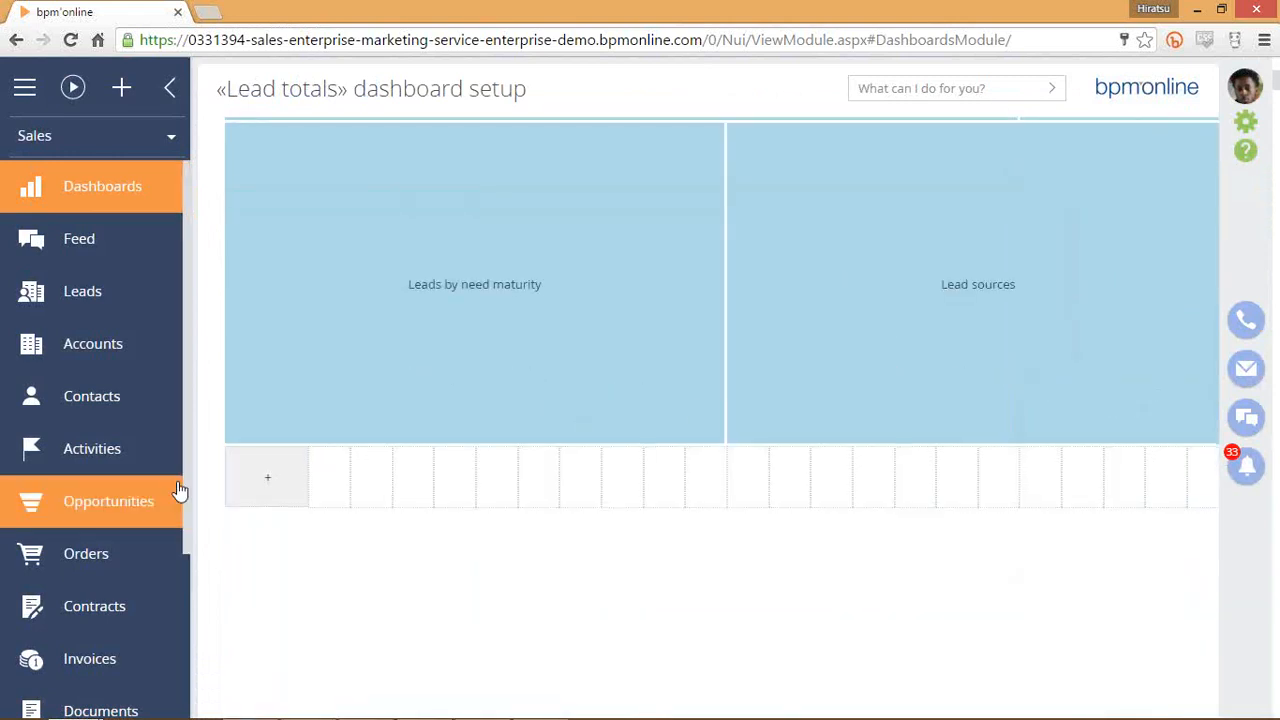
{"action": "left_click", "coordinate": [270, 482]}
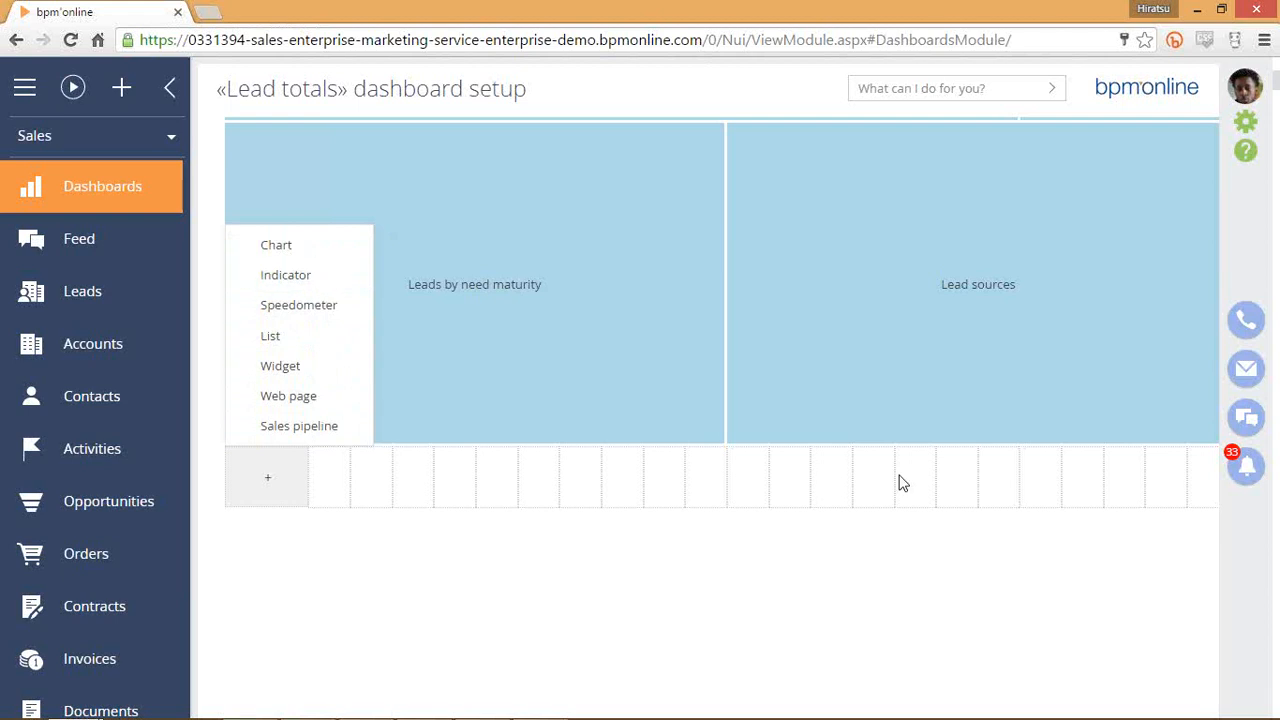
Start a new Speedometer widget, then cancel it without saving.
{"action": "left_click", "coordinate": [932, 460]}
{"action": "scroll", "coordinate": [932, 460], "scroll_direction": "up", "scroll_amount": 5}
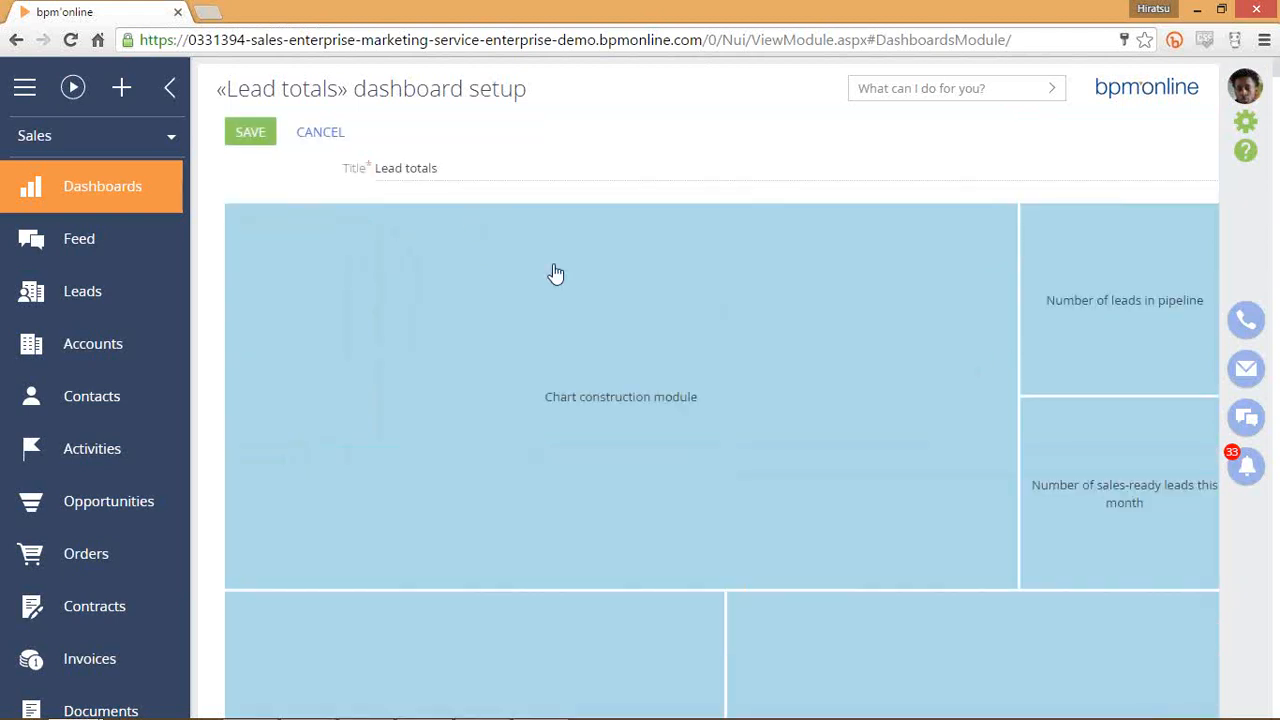
{"action": "scroll", "coordinate": [277, 554], "scroll_direction": "down", "scroll_amount": 7}
{"action": "left_click", "coordinate": [285, 260]}
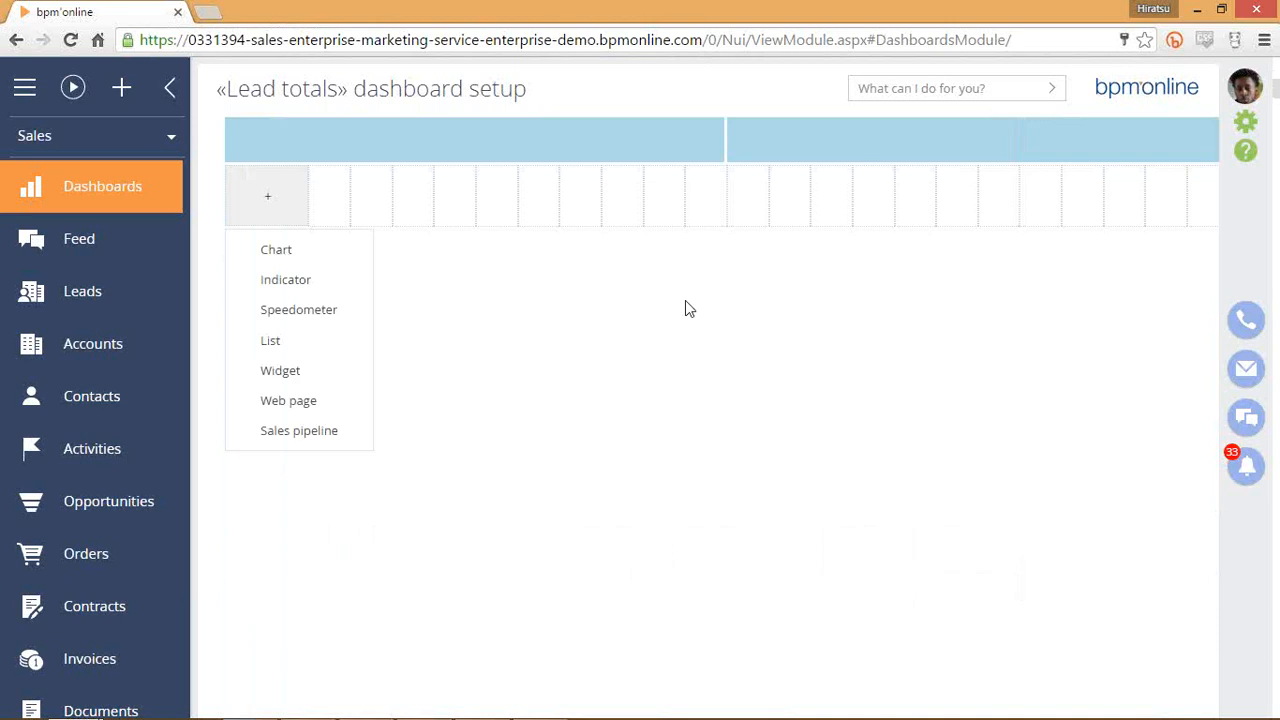
{"action": "left_click", "coordinate": [523, 266]}
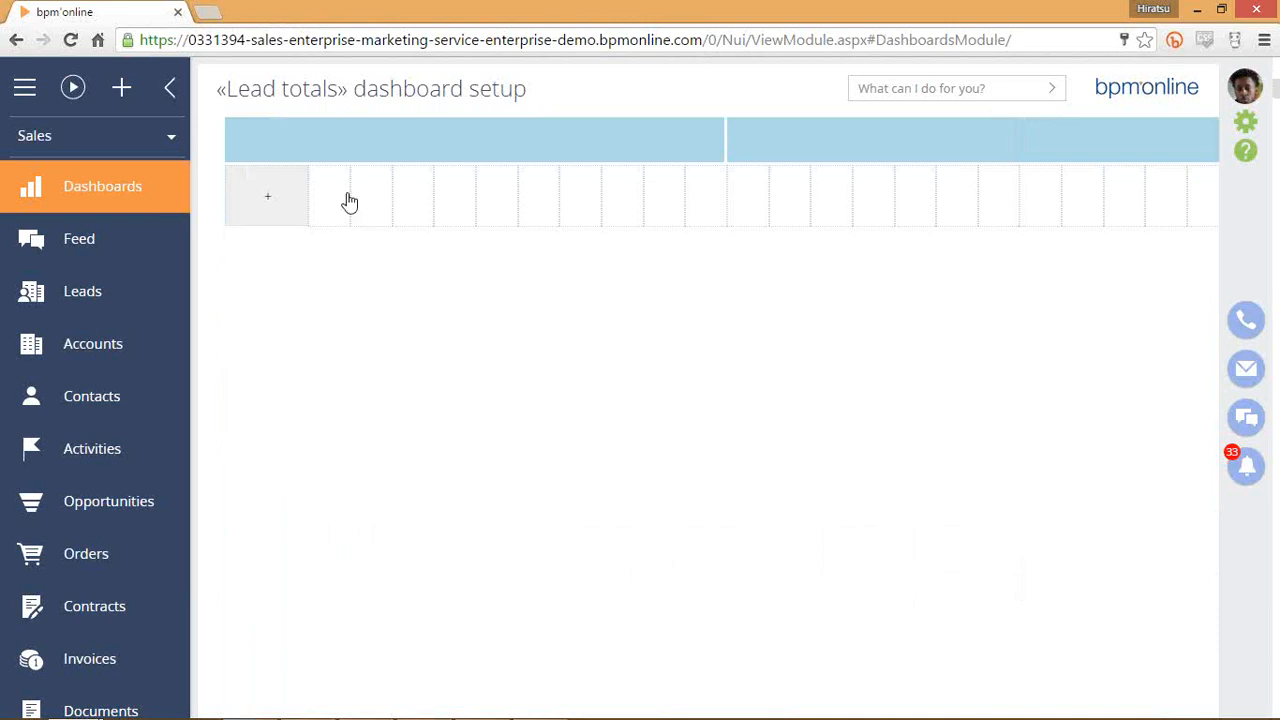
{"action": "scroll", "coordinate": [394, 243], "scroll_direction": "up", "scroll_amount": 2}
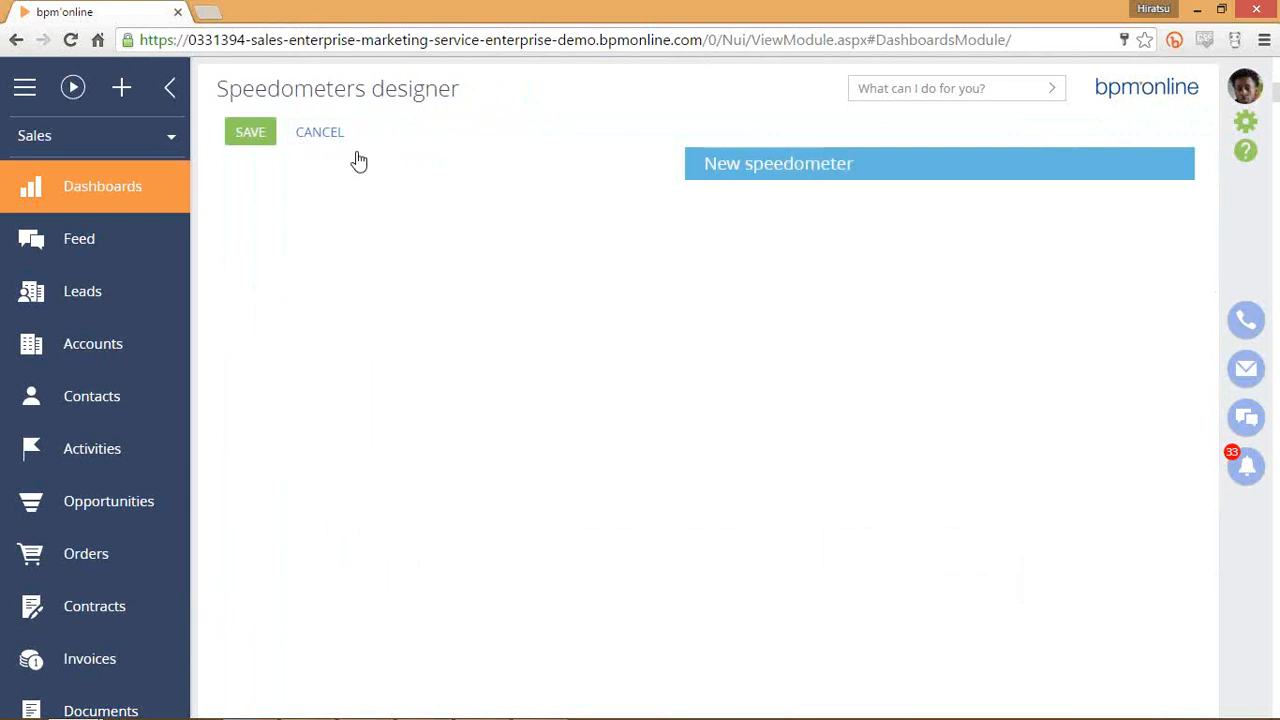
{"action": "left_click", "coordinate": [325, 141]}
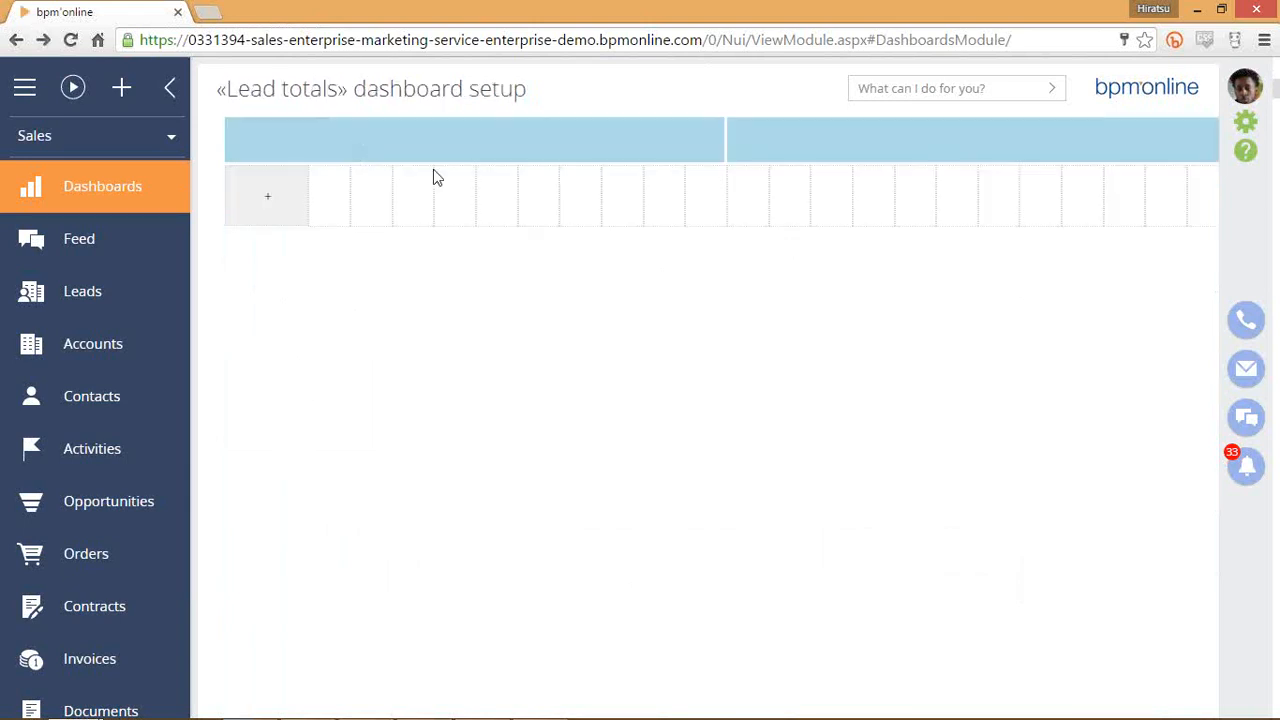
Try a Chart widget and its display options, discard it, then go to Activities.
{"action": "left_click", "coordinate": [269, 212]}
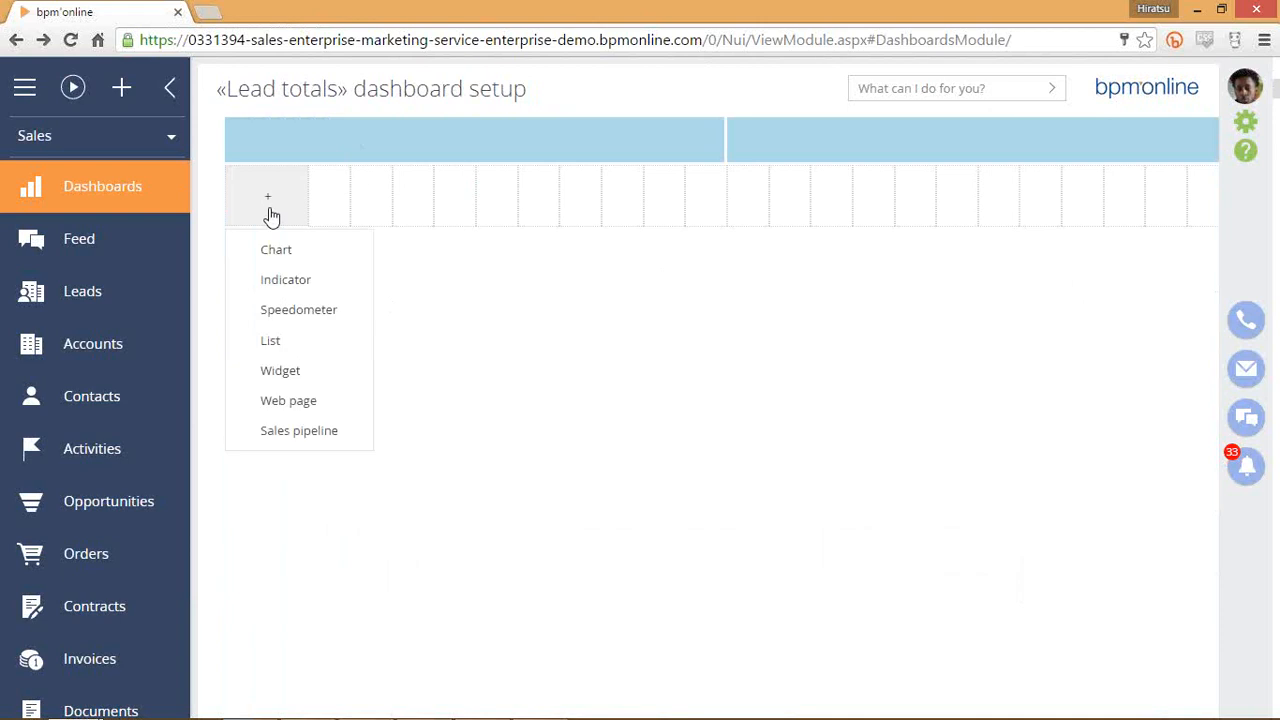
{"action": "left_click", "coordinate": [292, 252]}
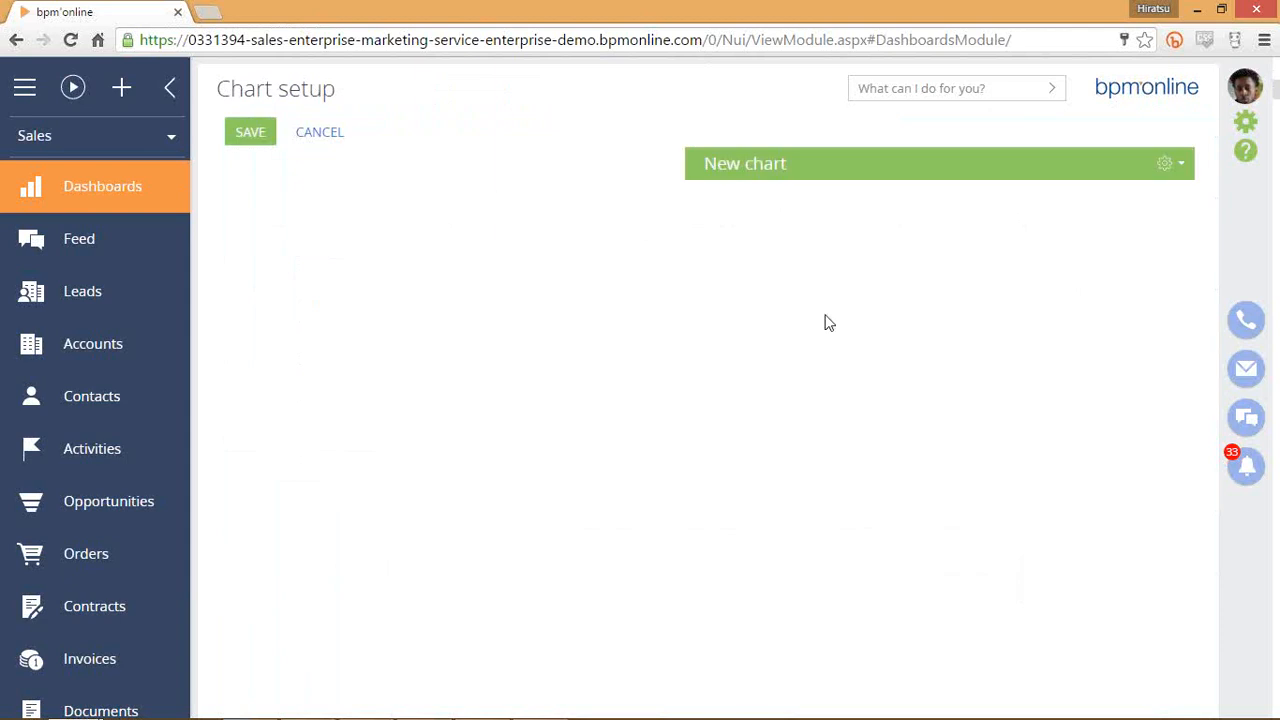
{"action": "left_click", "coordinate": [1169, 164]}
{"action": "left_click", "coordinate": [505, 283]}
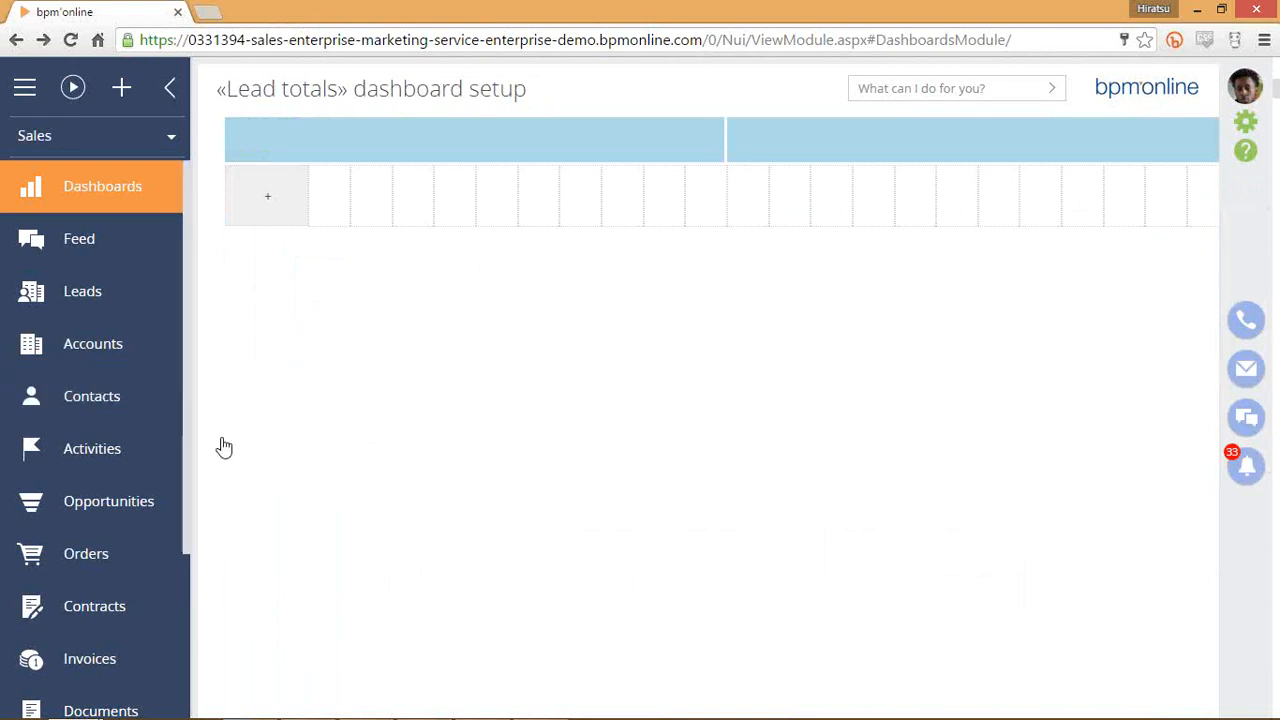
{"action": "left_click", "coordinate": [118, 456]}
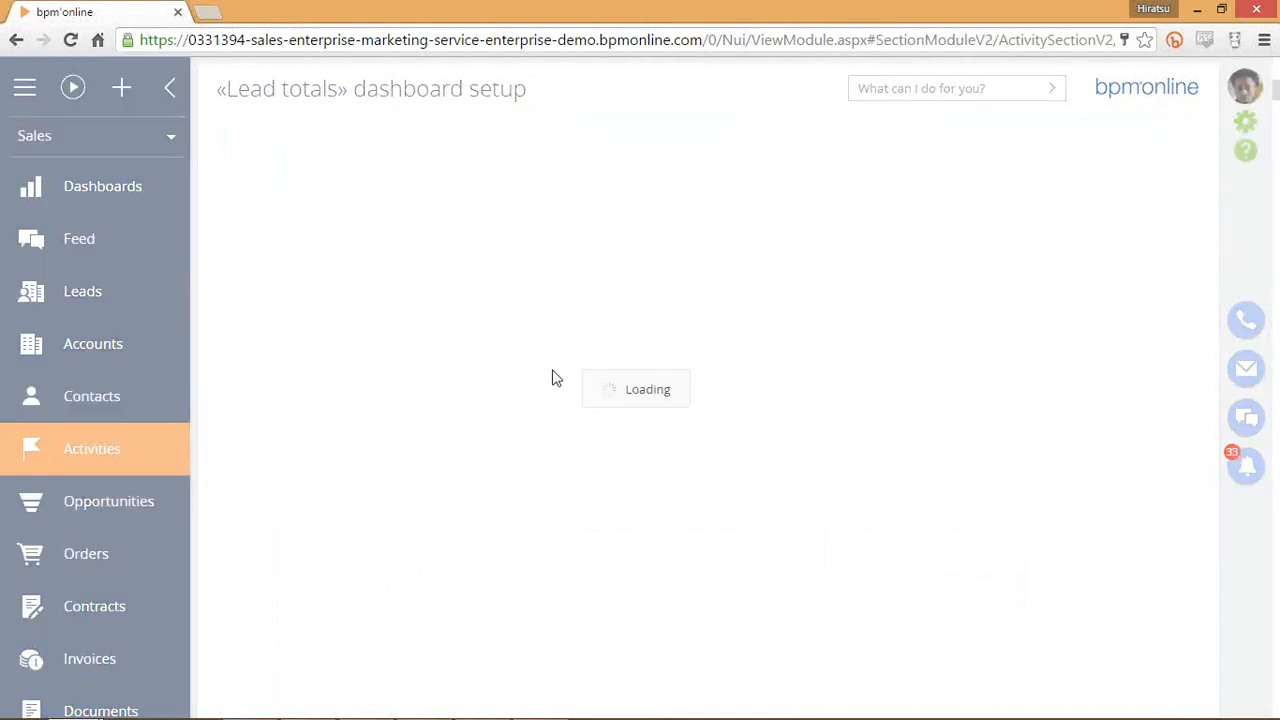